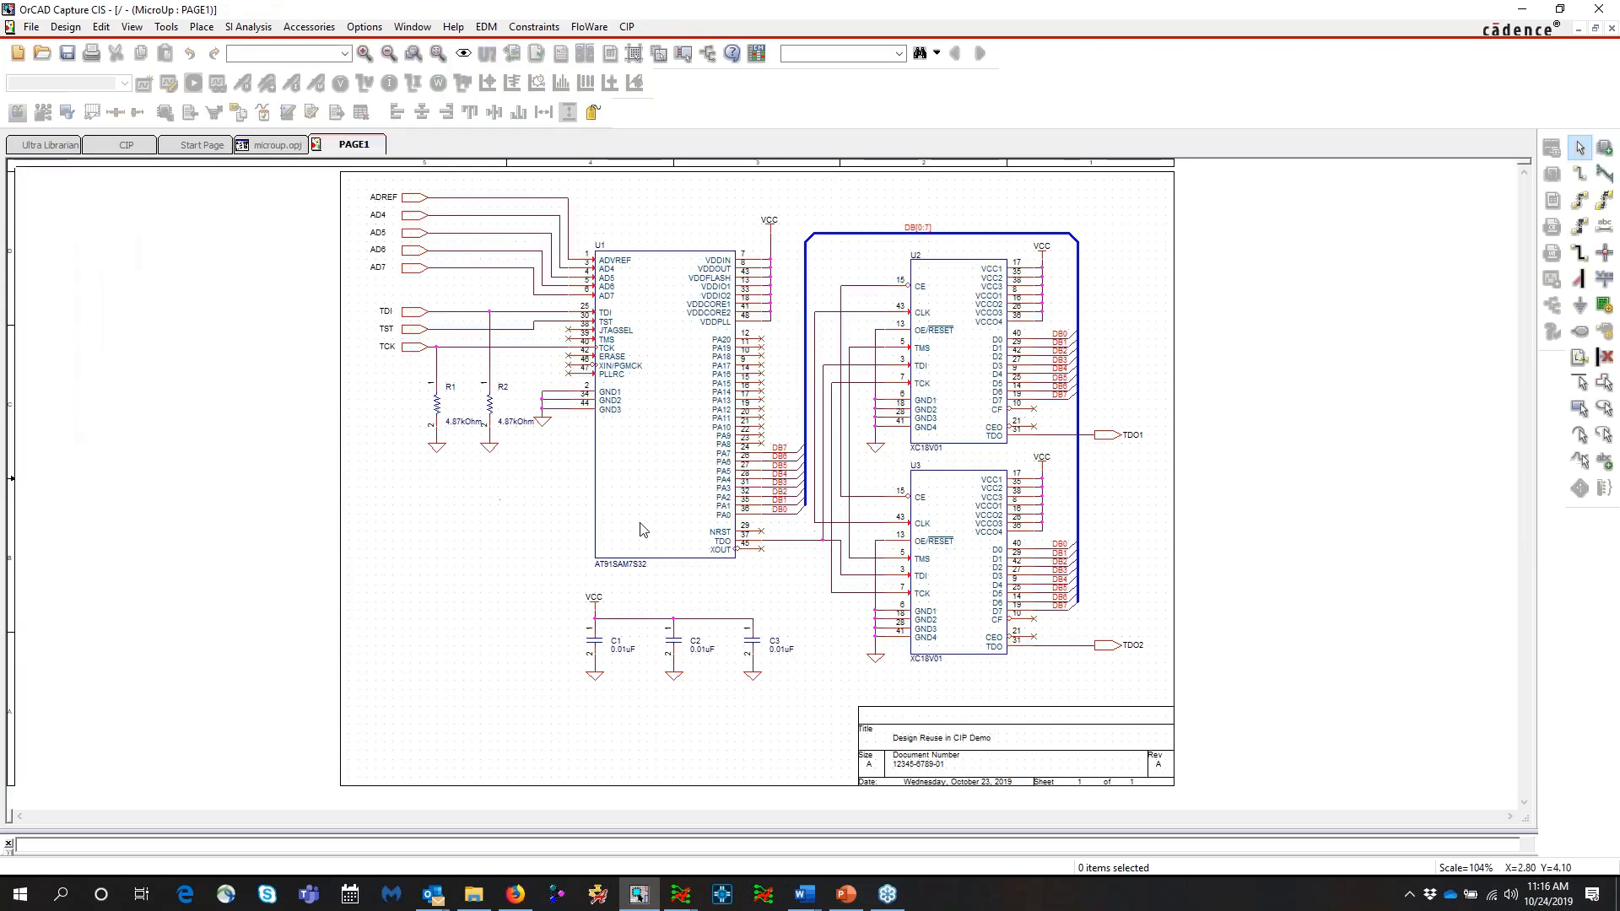
Bring up the microup.opj project and view the routed MICROUP board in Allegro PCB Designer, returning to OrCAD Capture
left_click(275, 149)
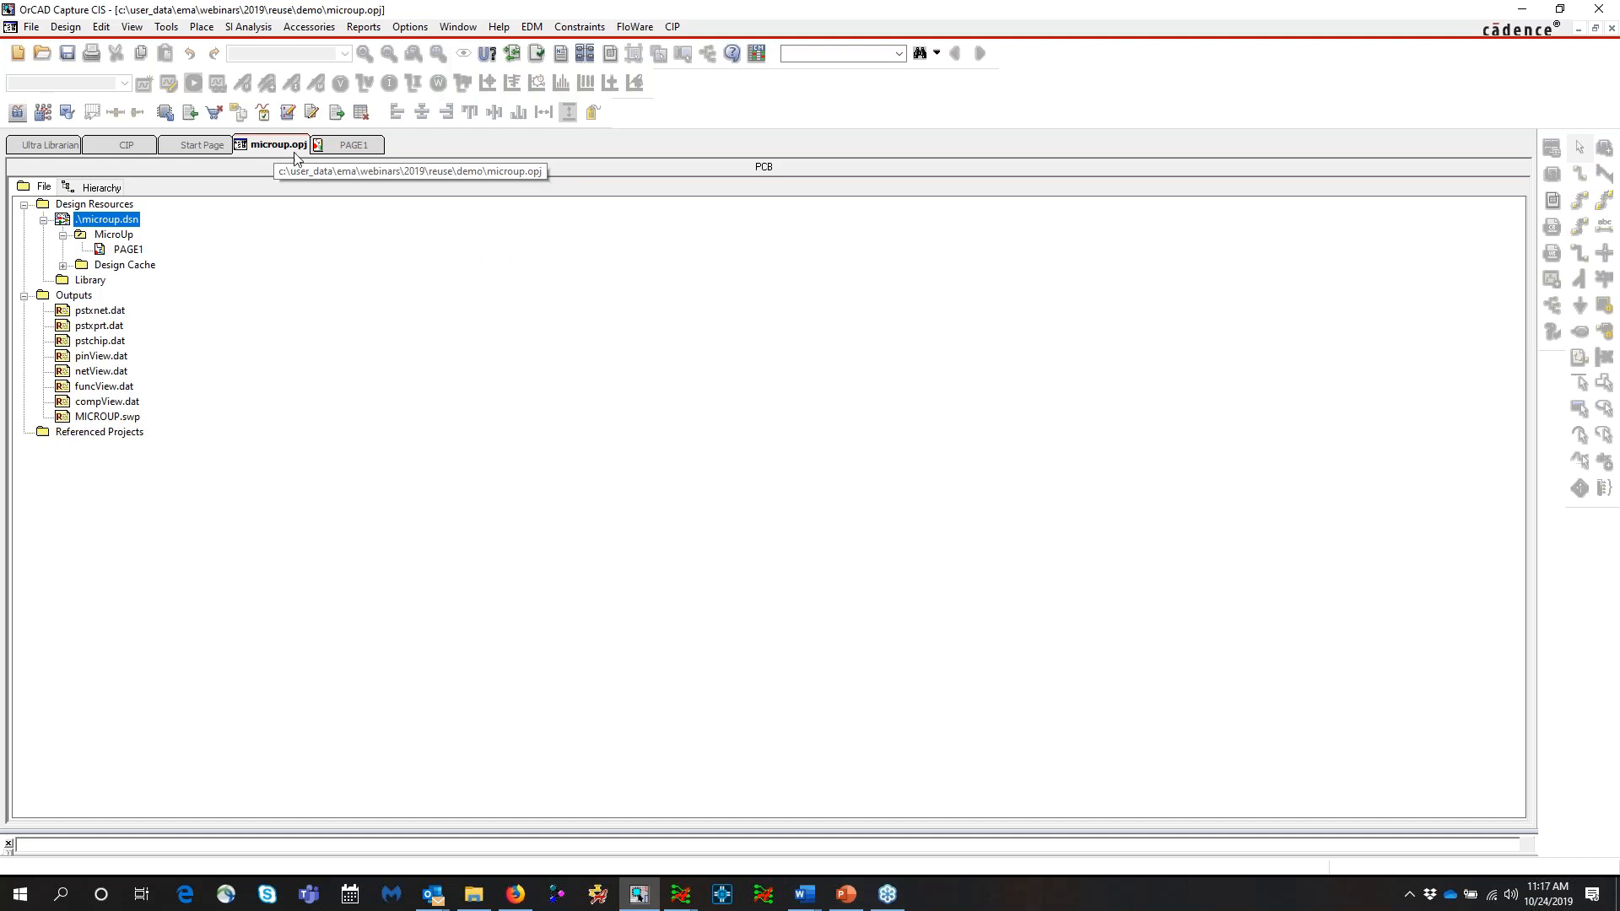
mouse_move(675, 899)
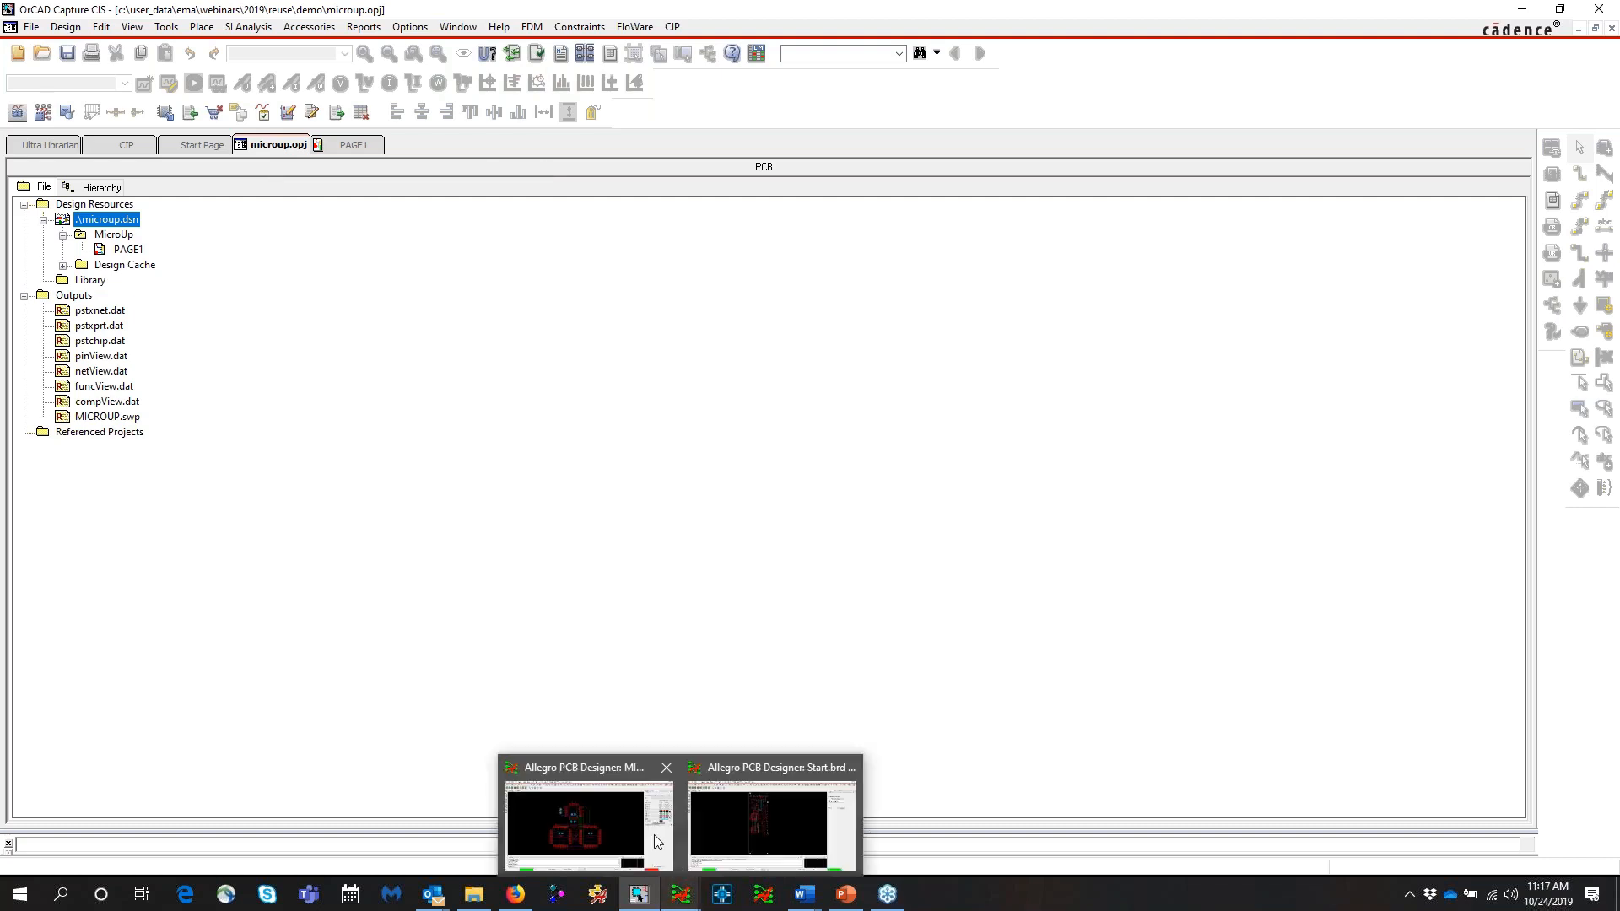
left_click(601, 818)
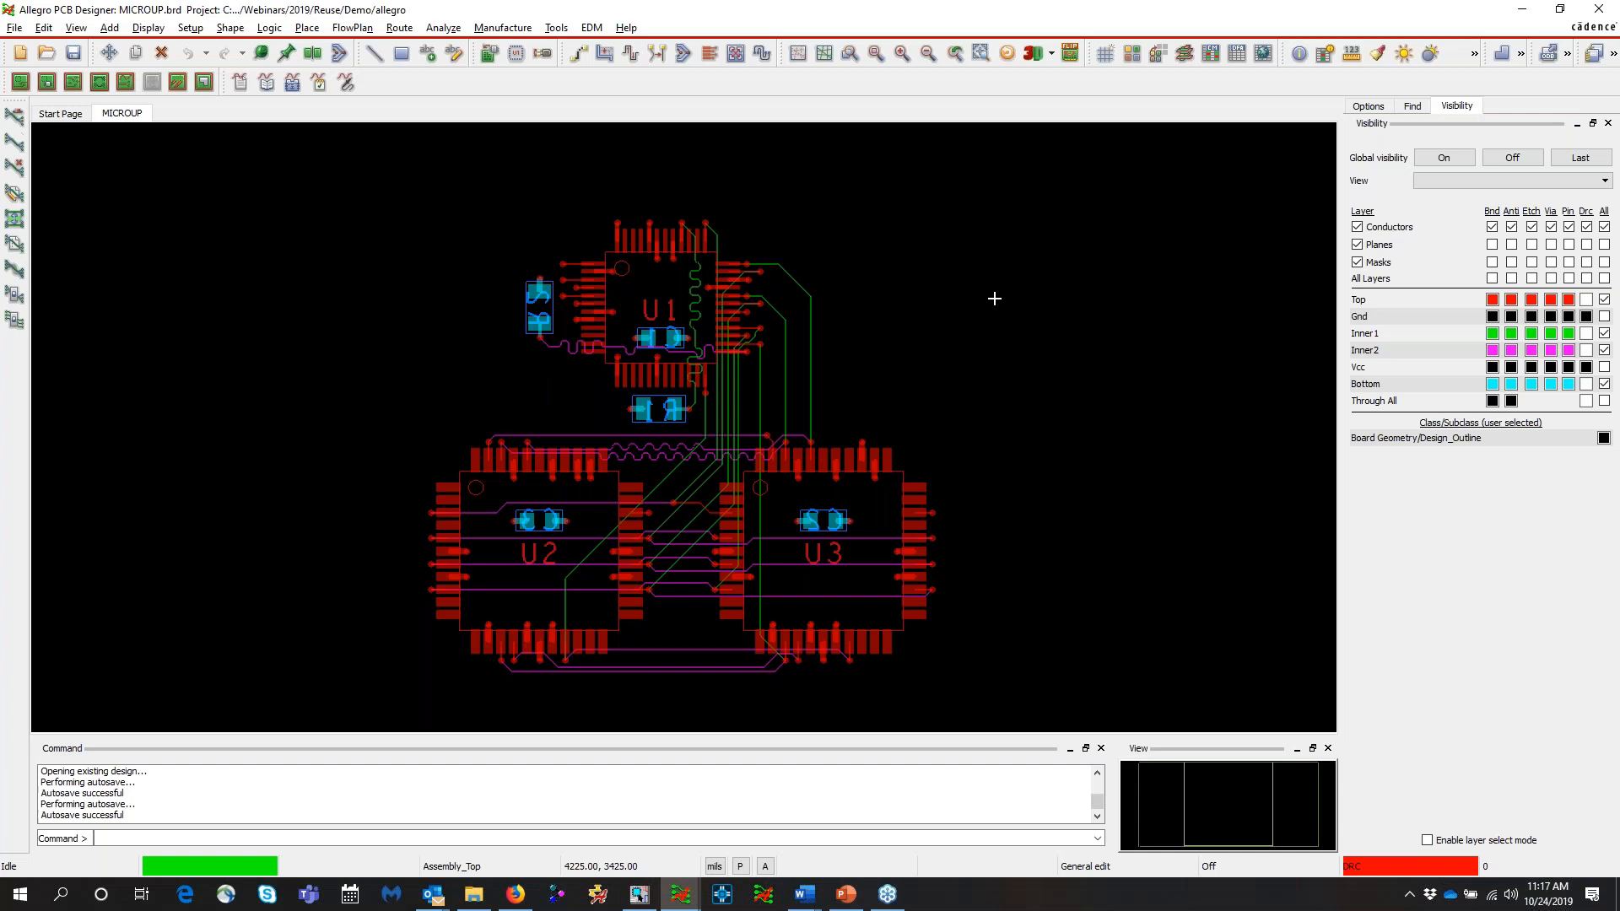
left_click(1524, 12)
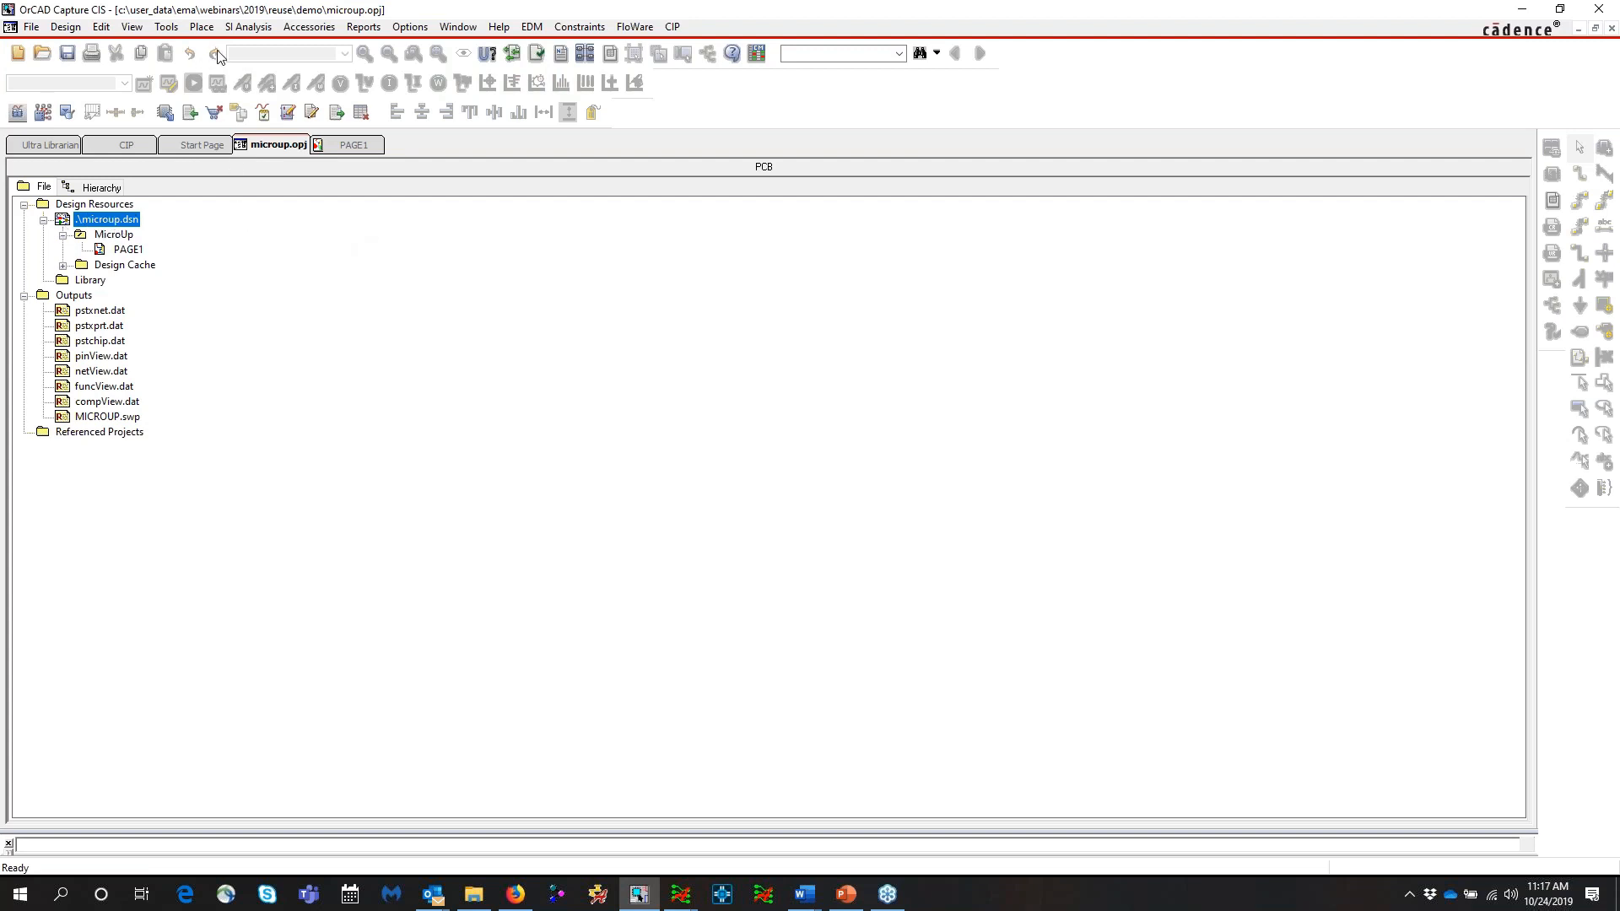
Annotate the microup.dsn design for PCB Editor reuse with the Generate Reuse module option, accepting the annotation and save
left_click(172, 32)
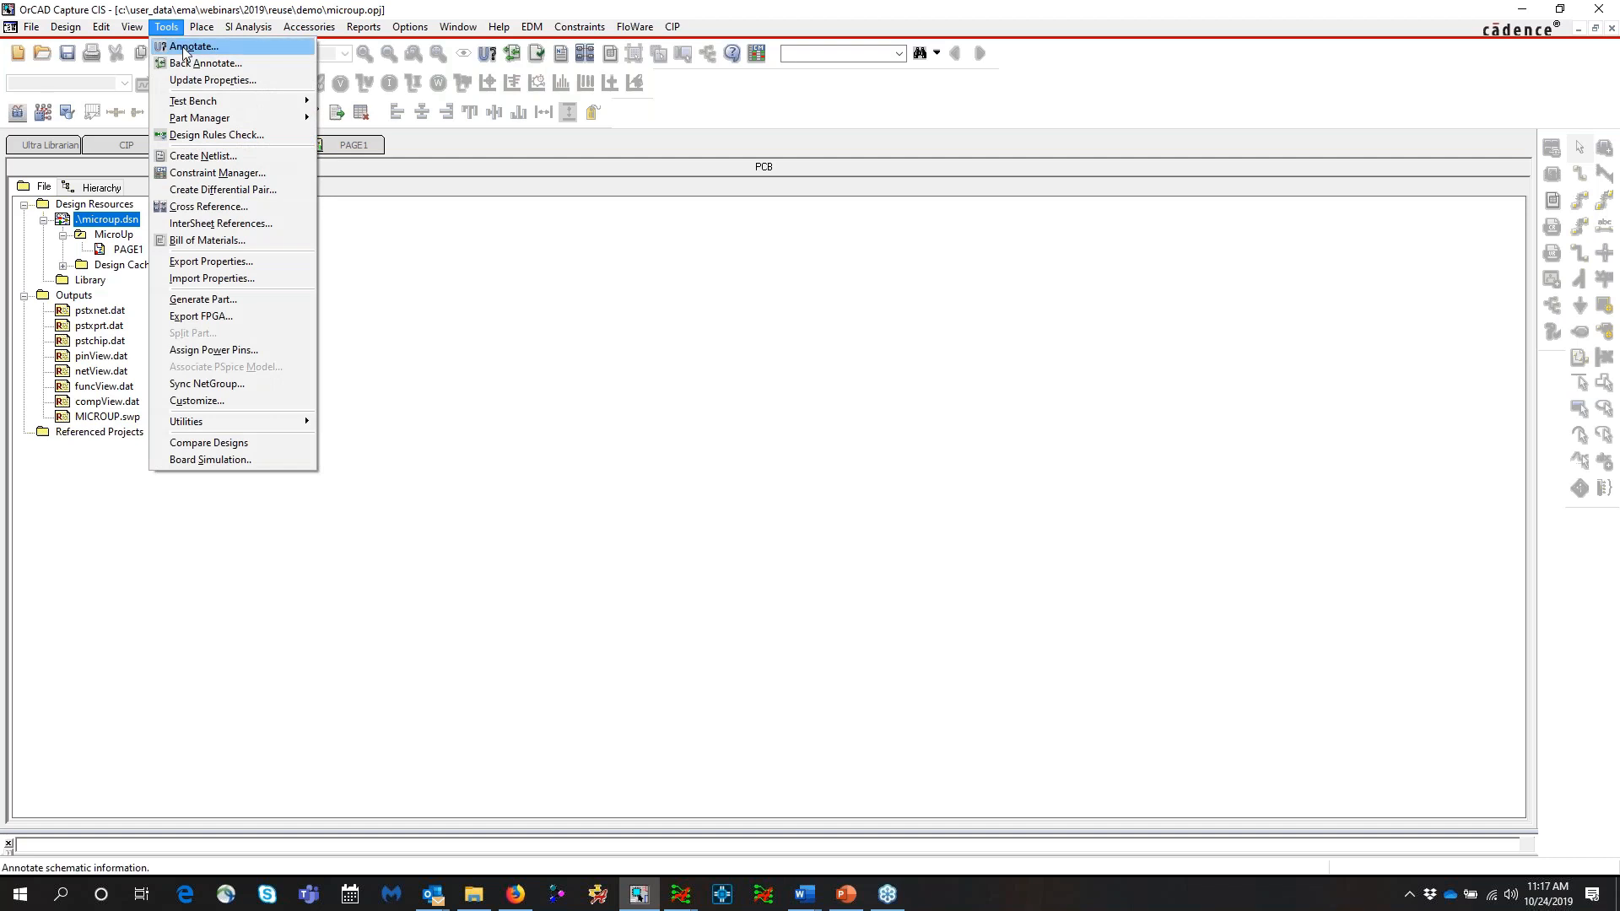
left_click(186, 47)
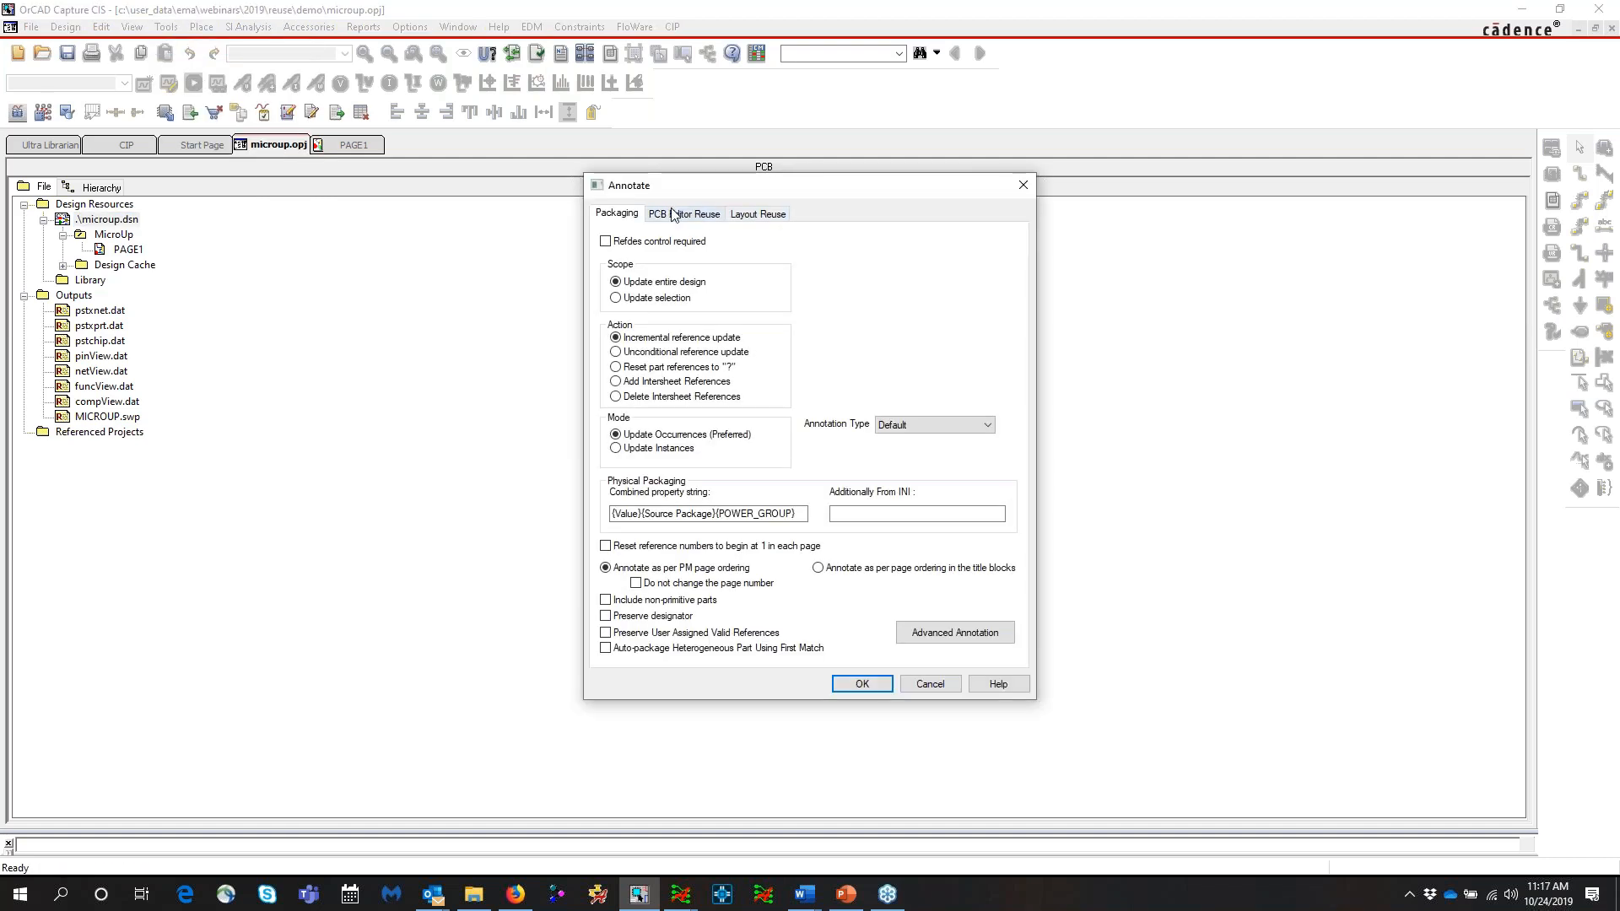
left_click(673, 216)
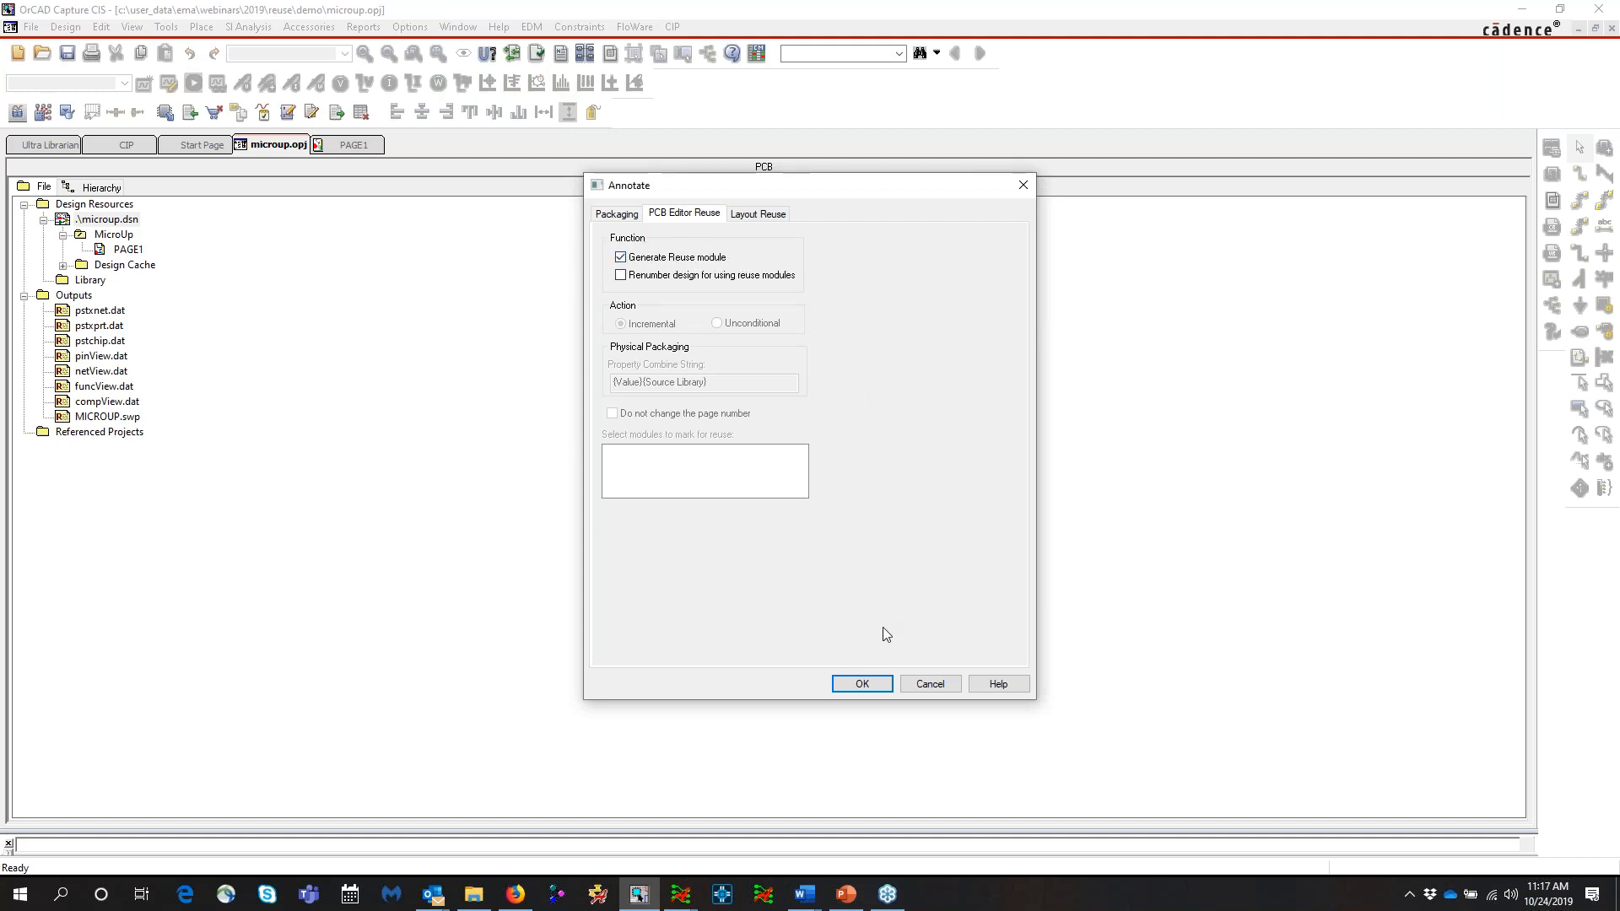
left_click(875, 686)
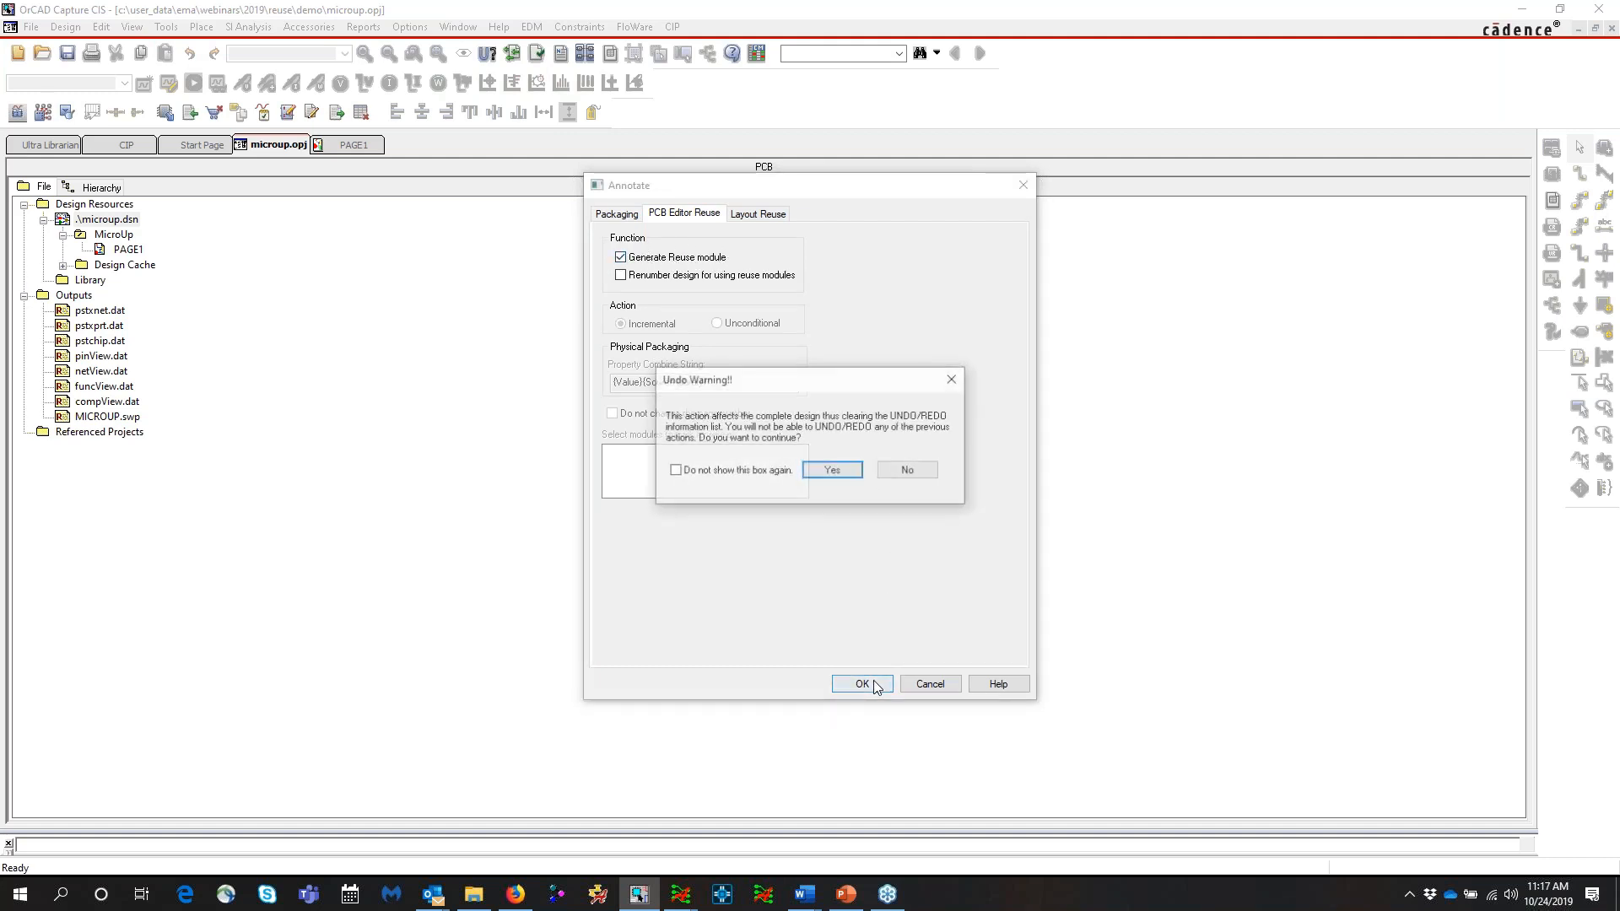
left_click(835, 470)
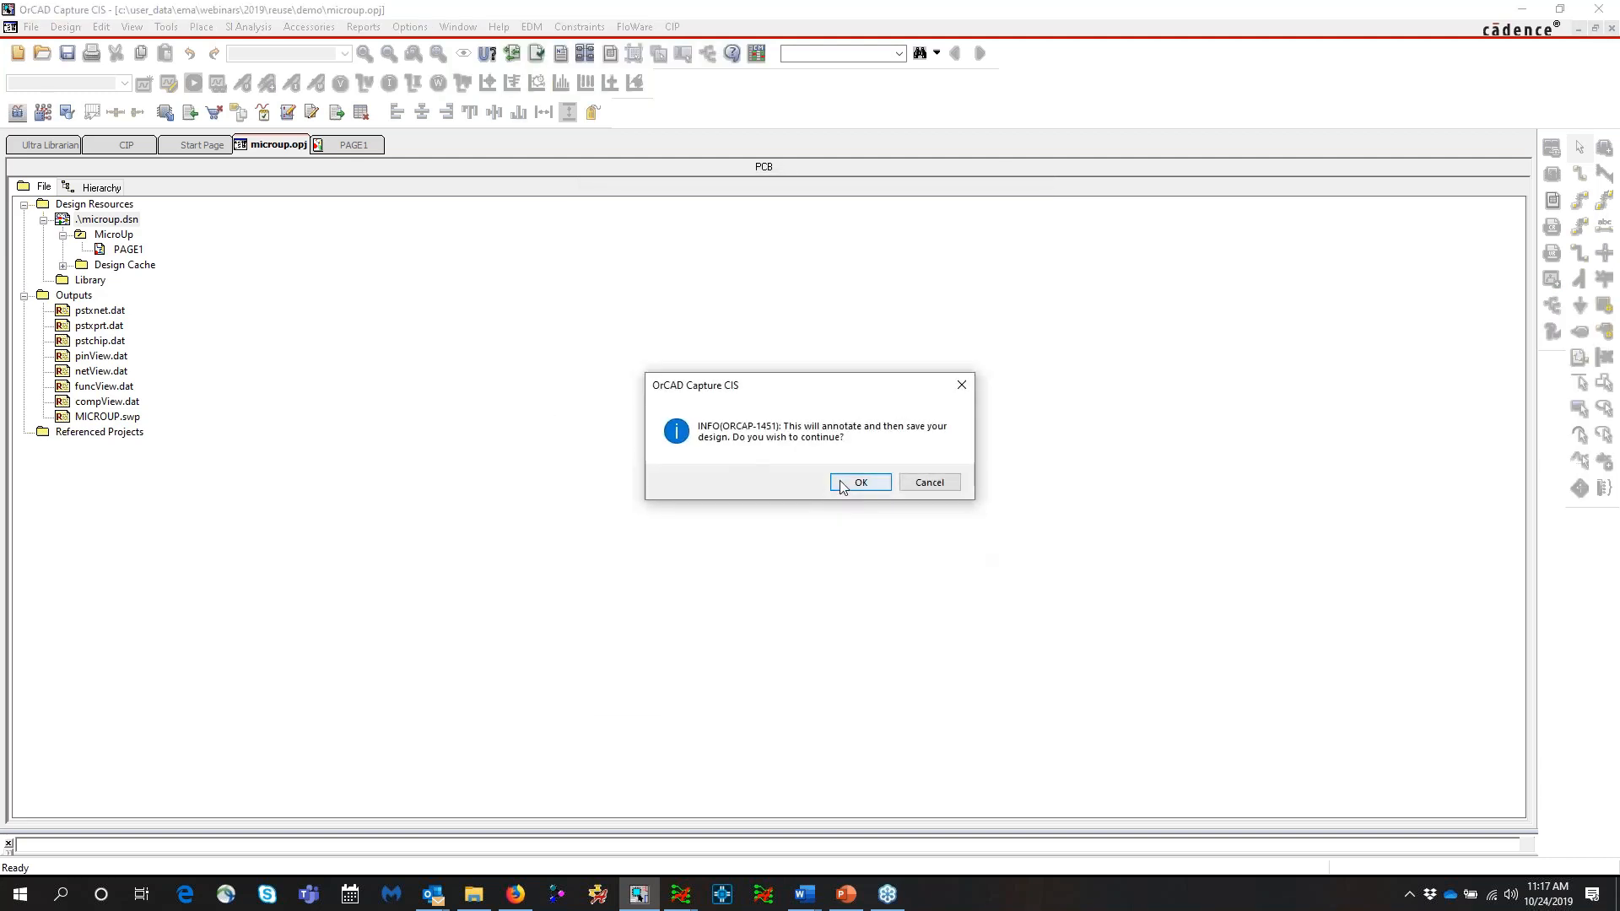
left_click(860, 483)
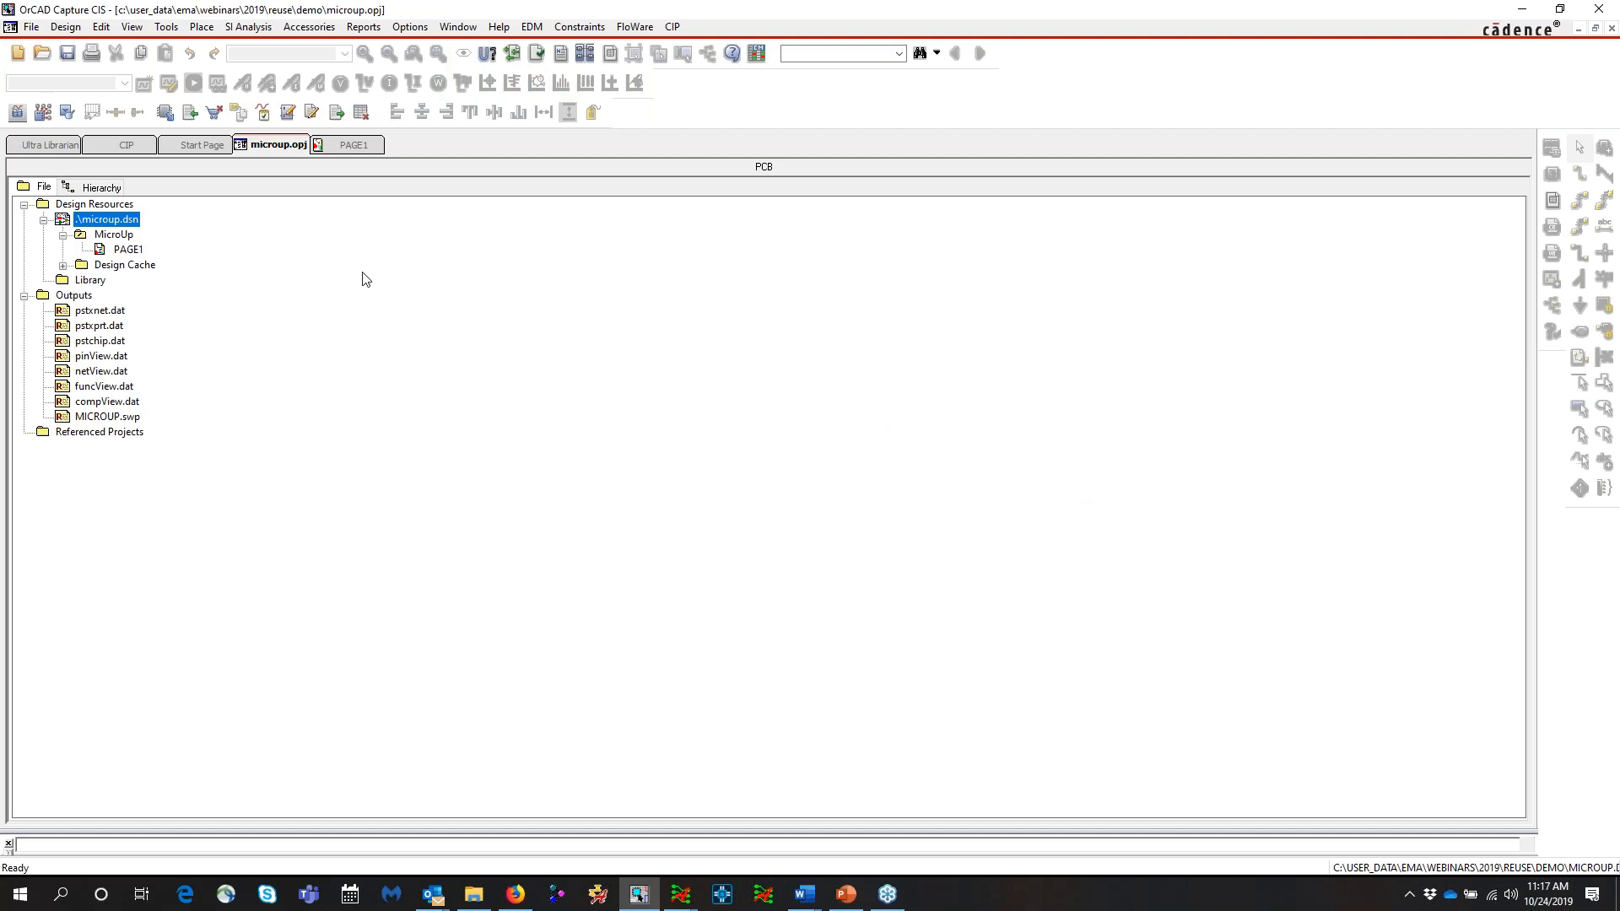
Look over the MICROUP board layout in Allegro PCB Designer once more and return to the schematic project
mouse_move(682, 903)
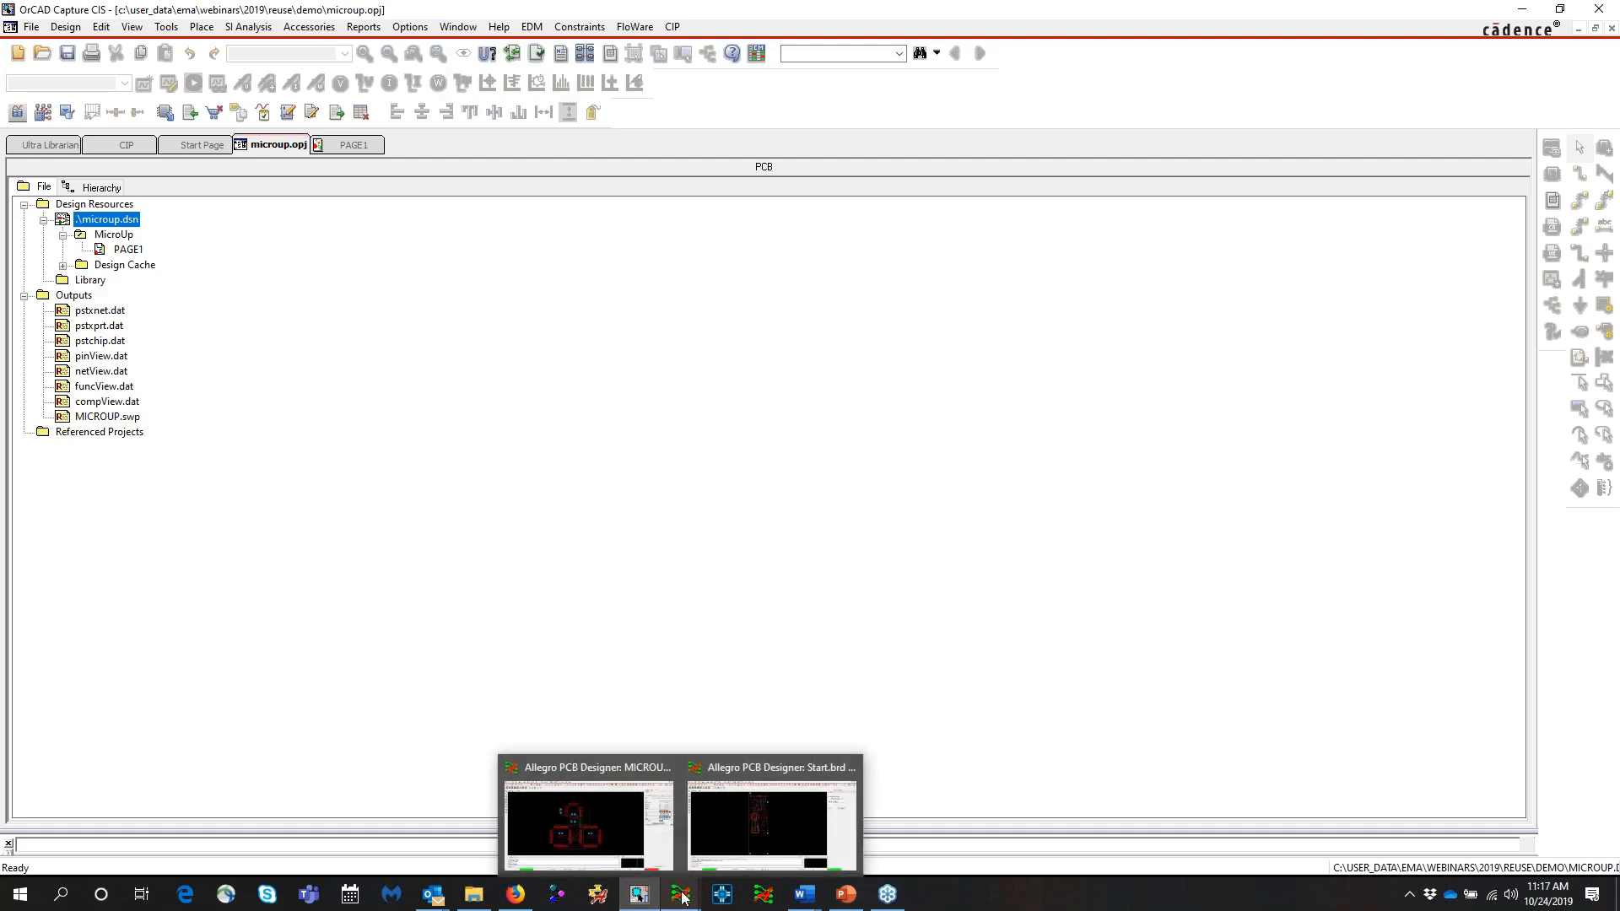
left_click(627, 858)
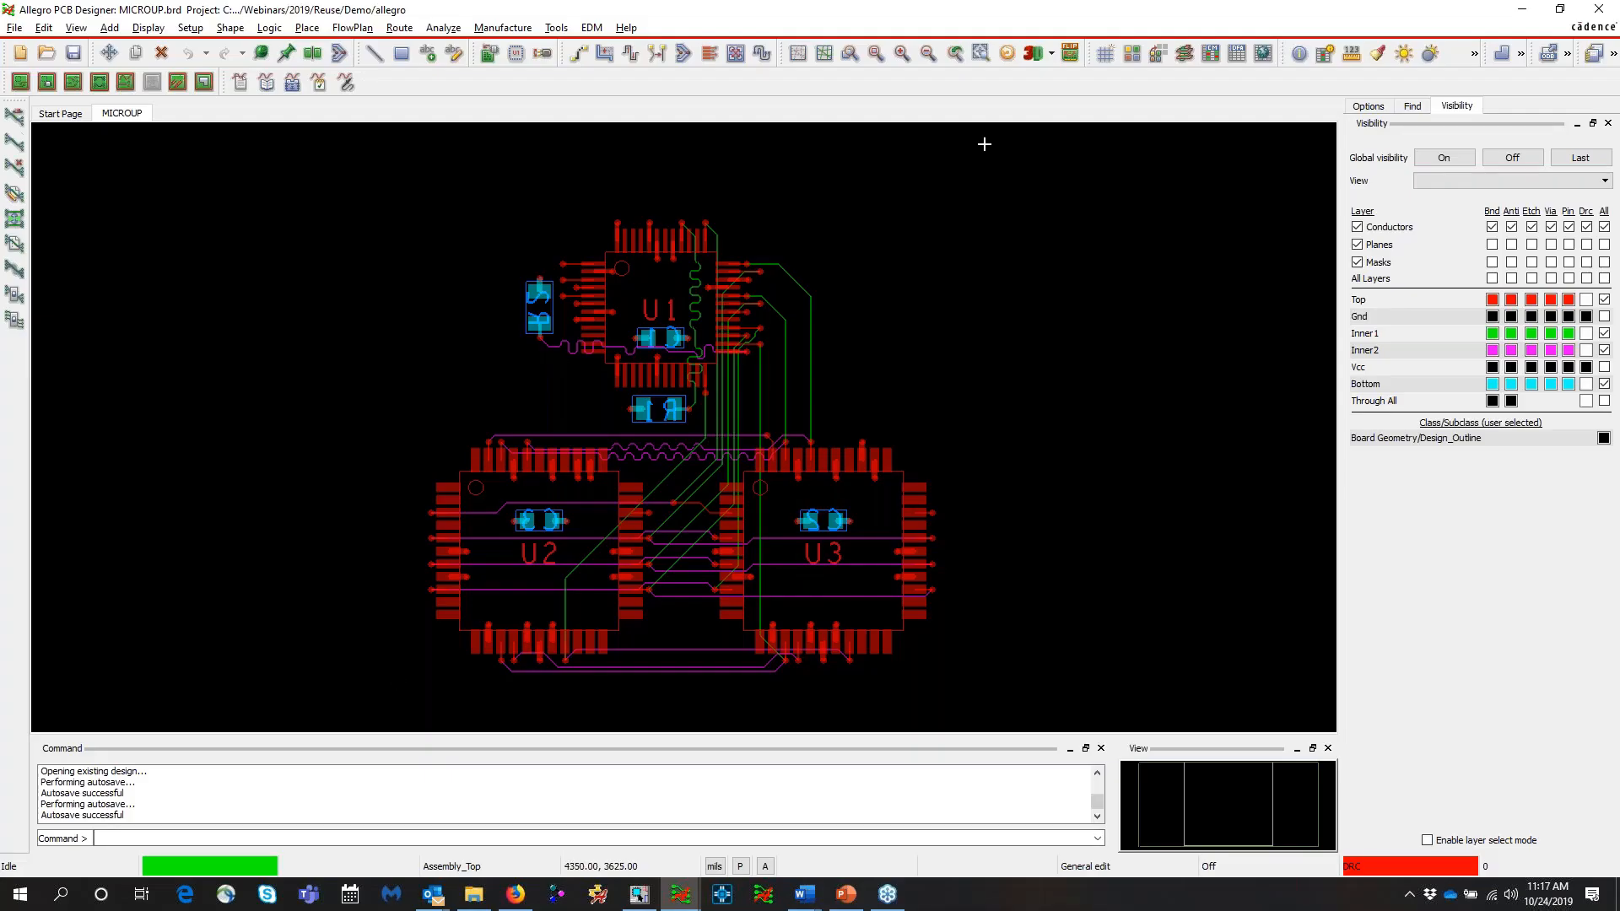
left_click(1522, 9)
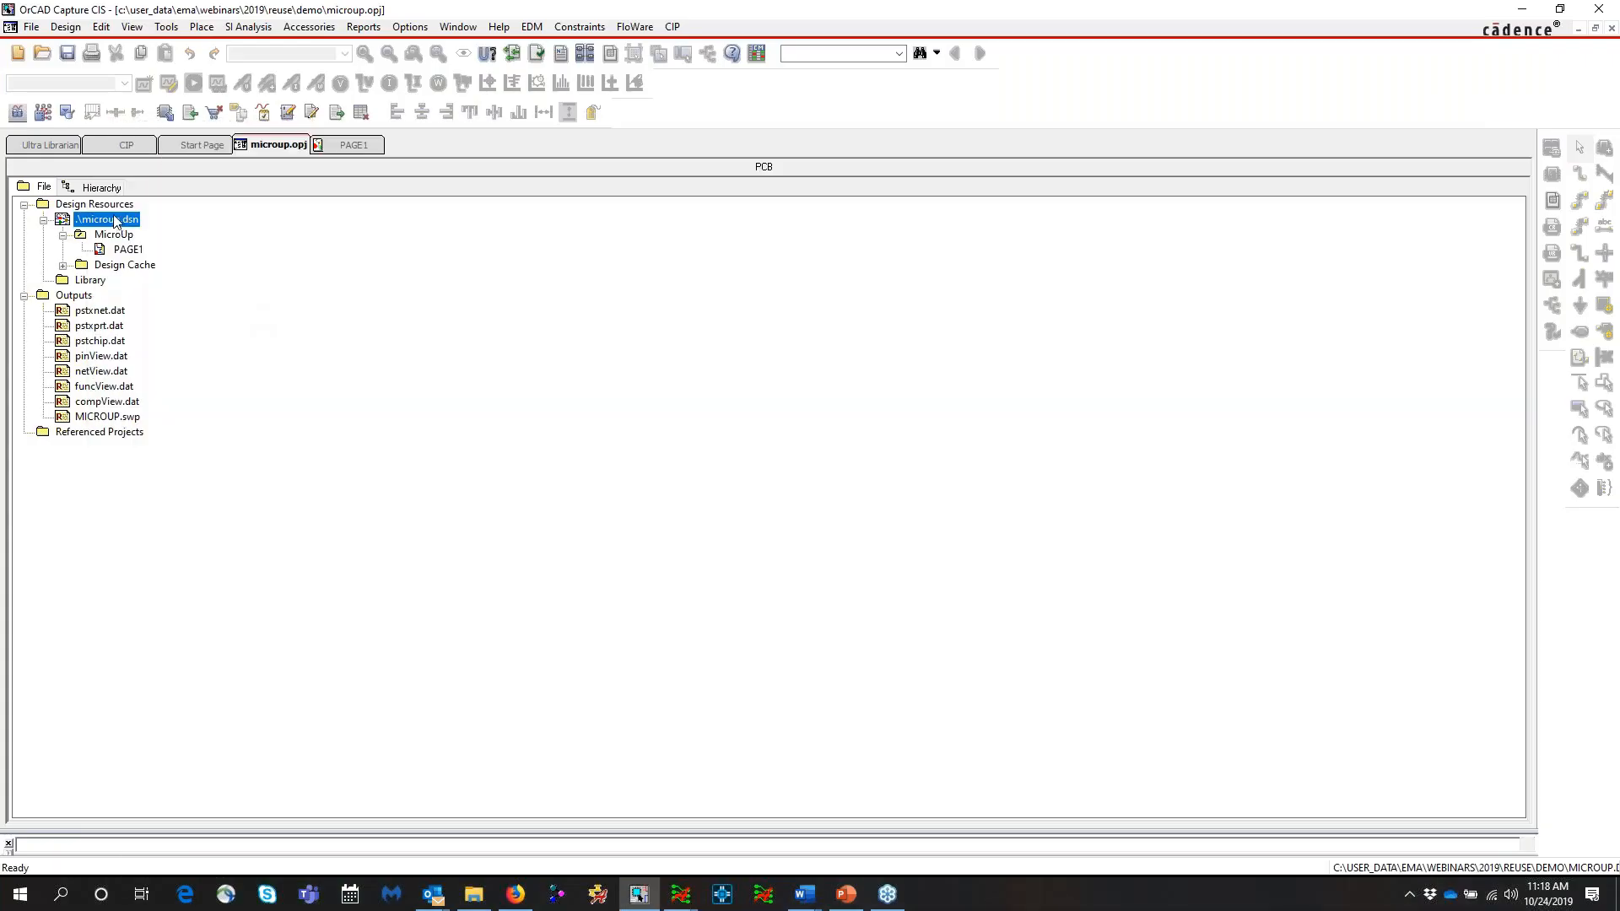
Start a new reuse module record in the Component Information Portal with a generated part number, revision A and description "Micro Up Module"
left_click(144, 151)
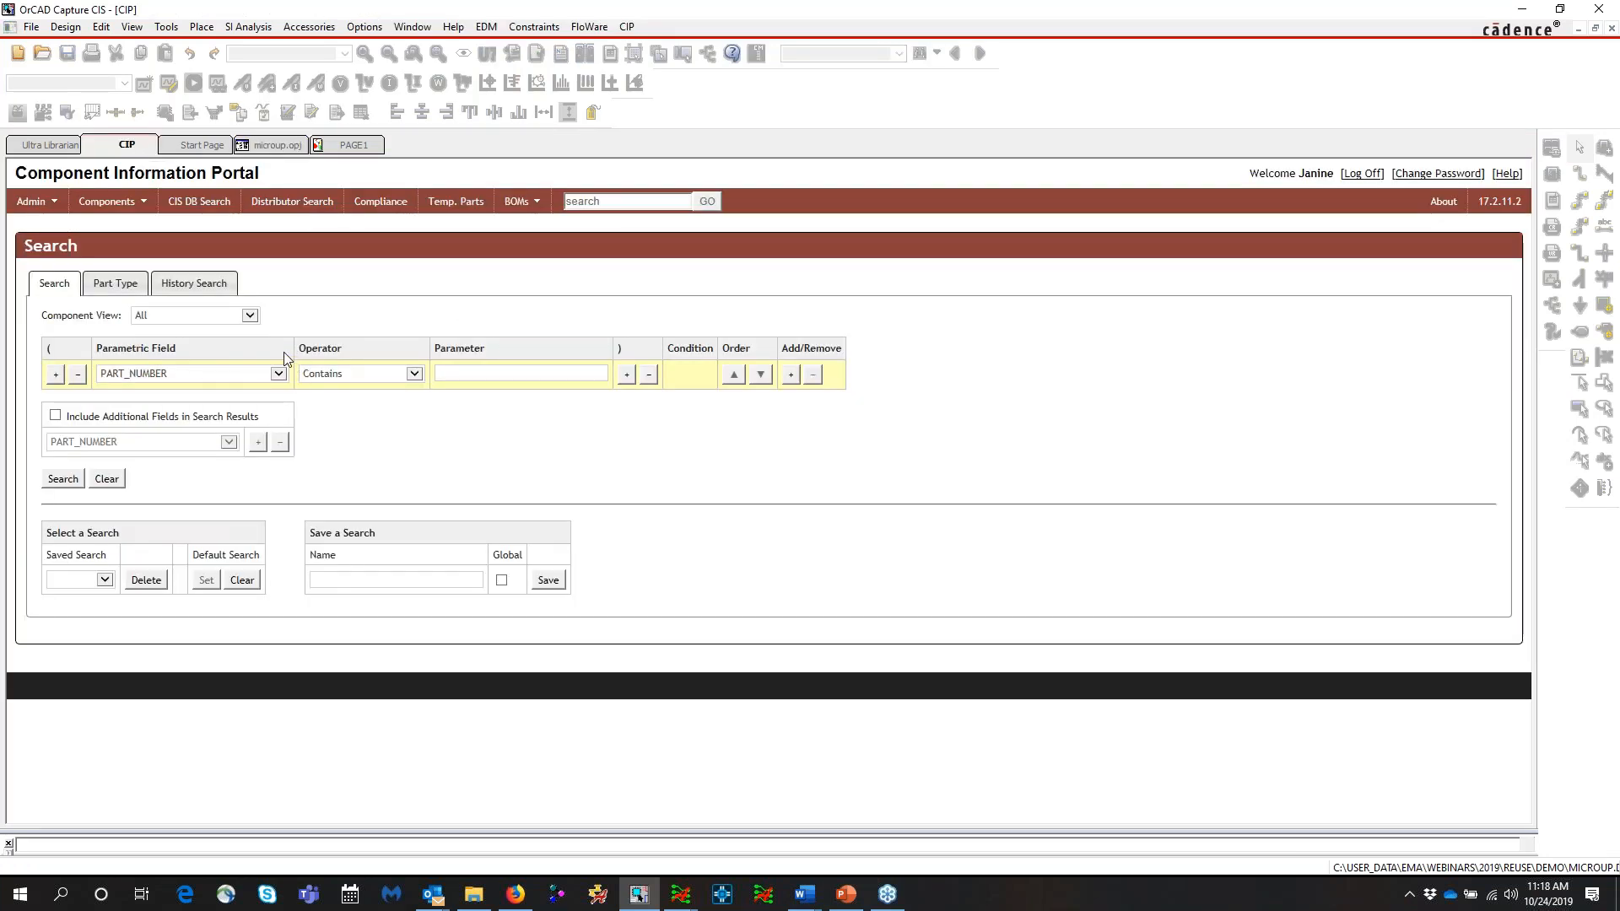
mouse_move(137, 205)
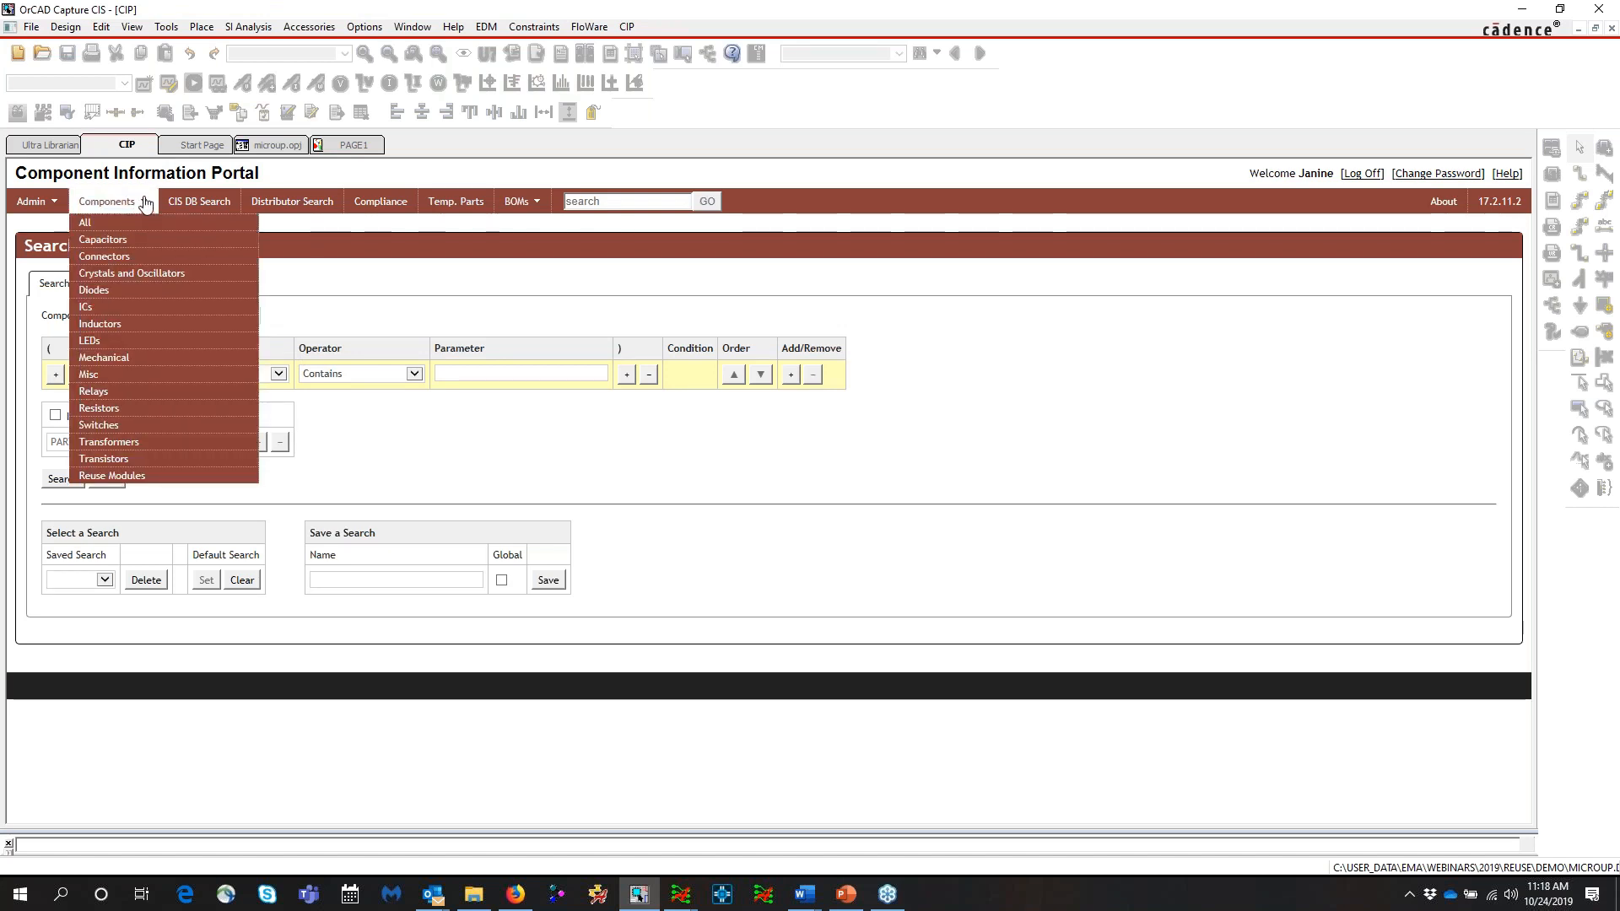
left_click(168, 477)
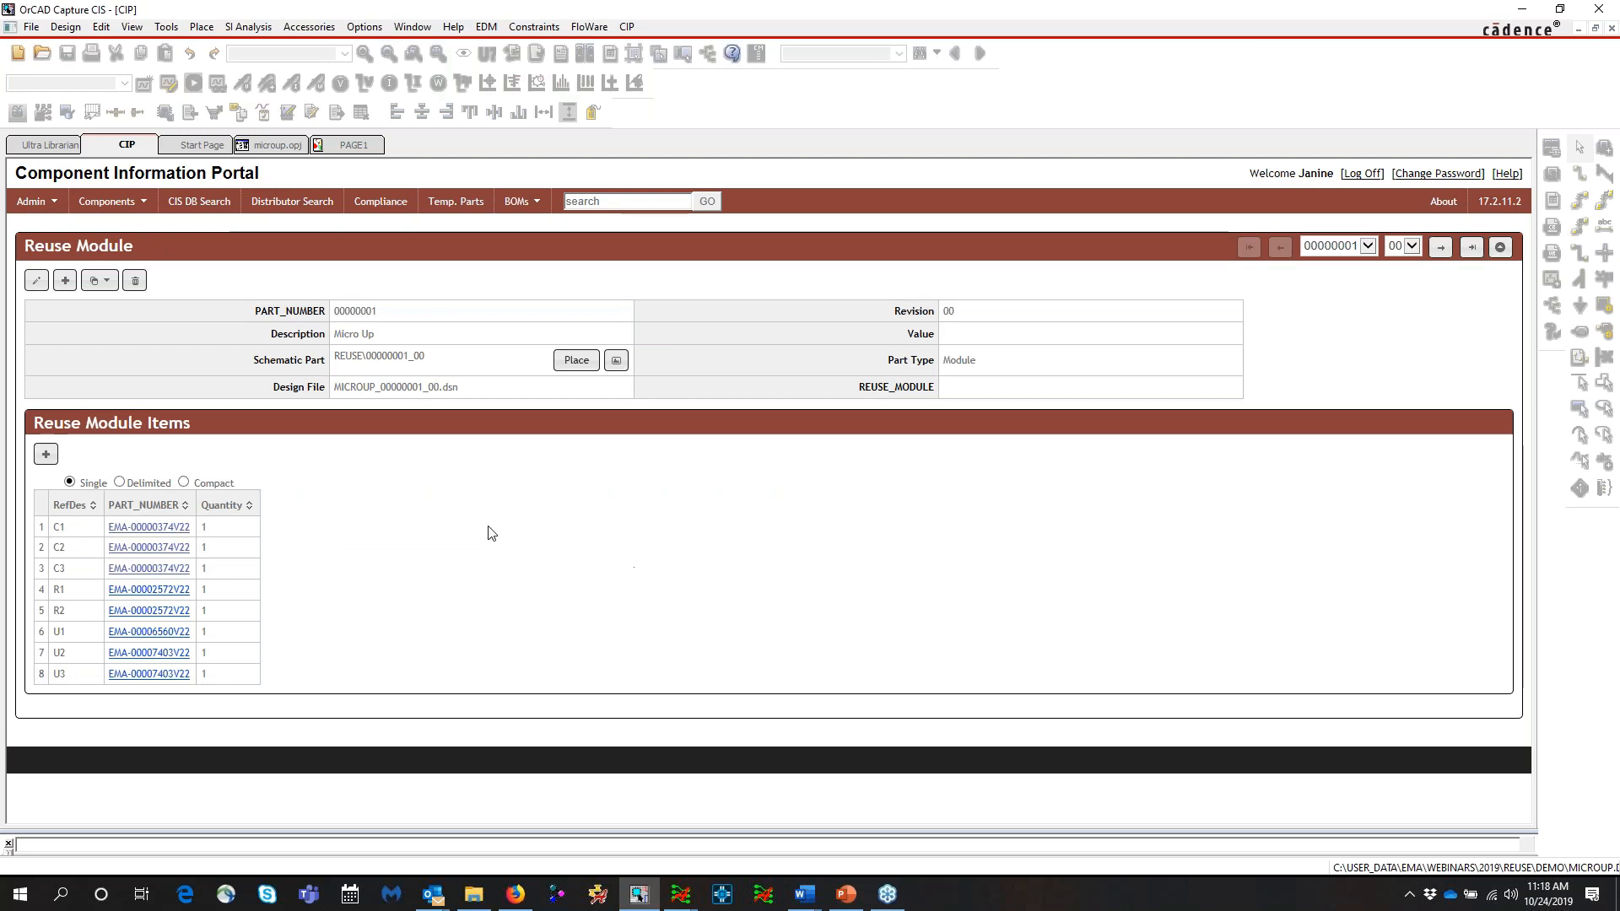
left_click(66, 284)
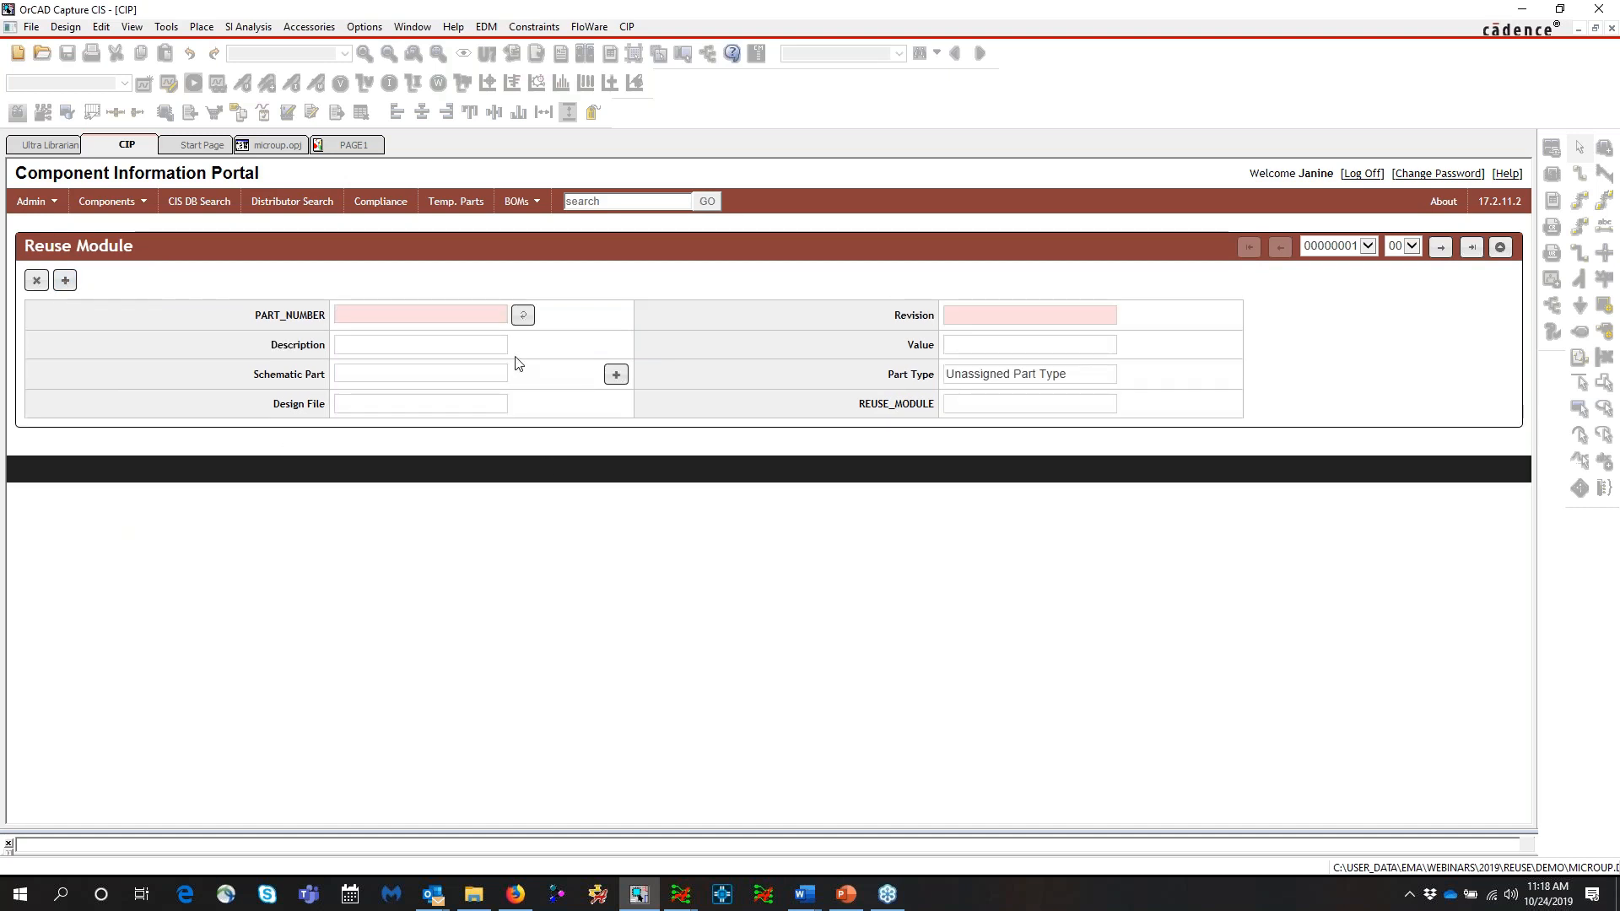
left_click(523, 317)
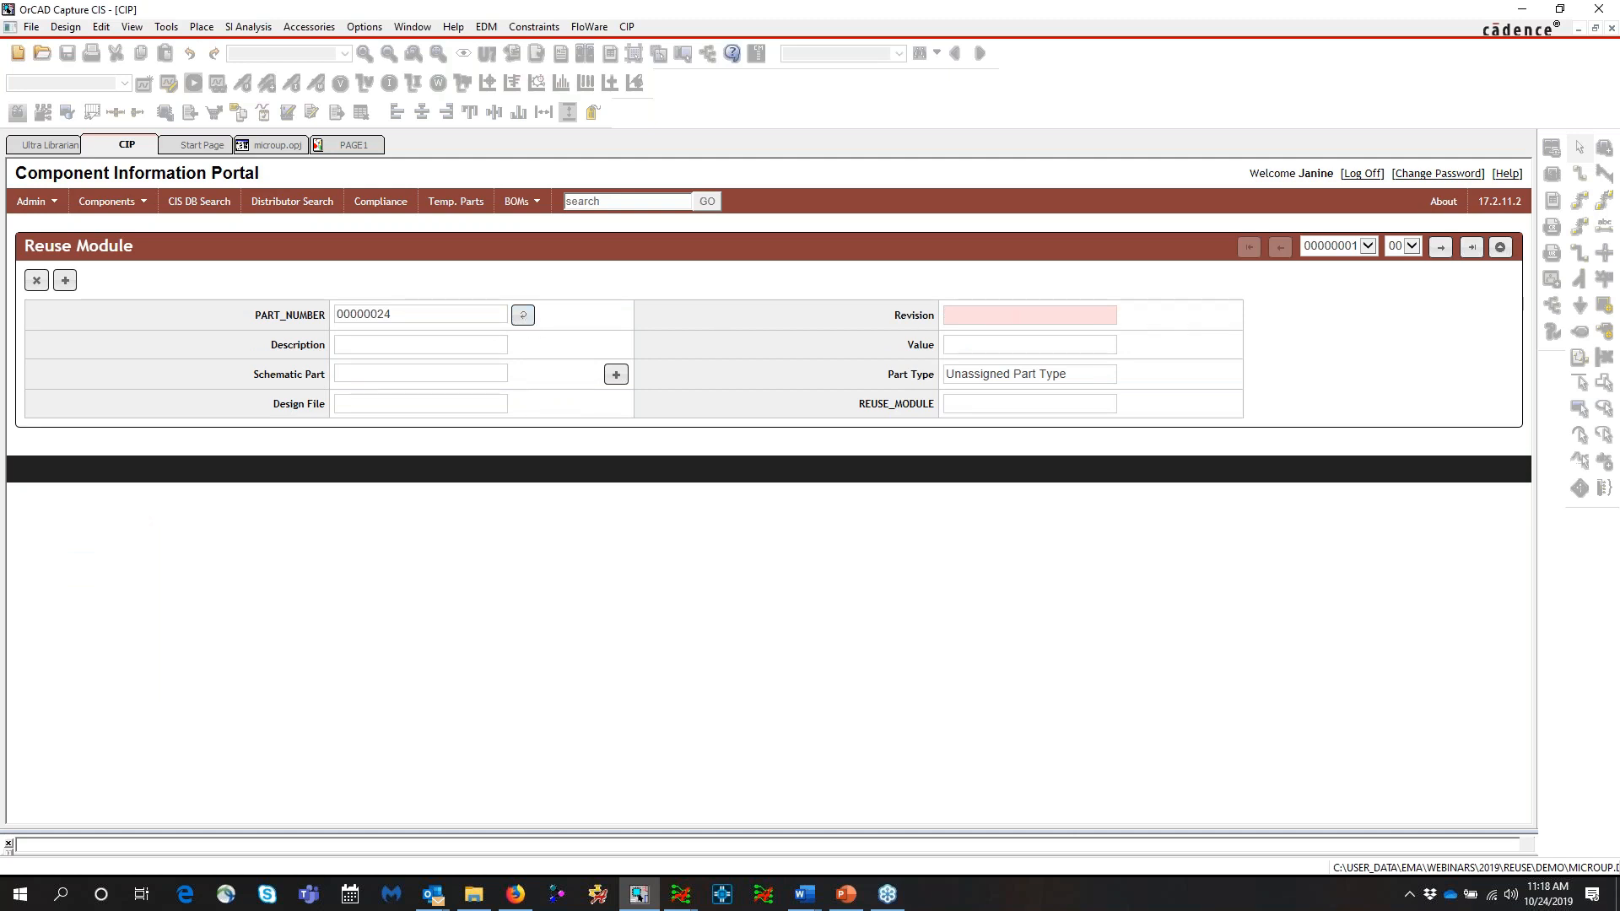
type("A")
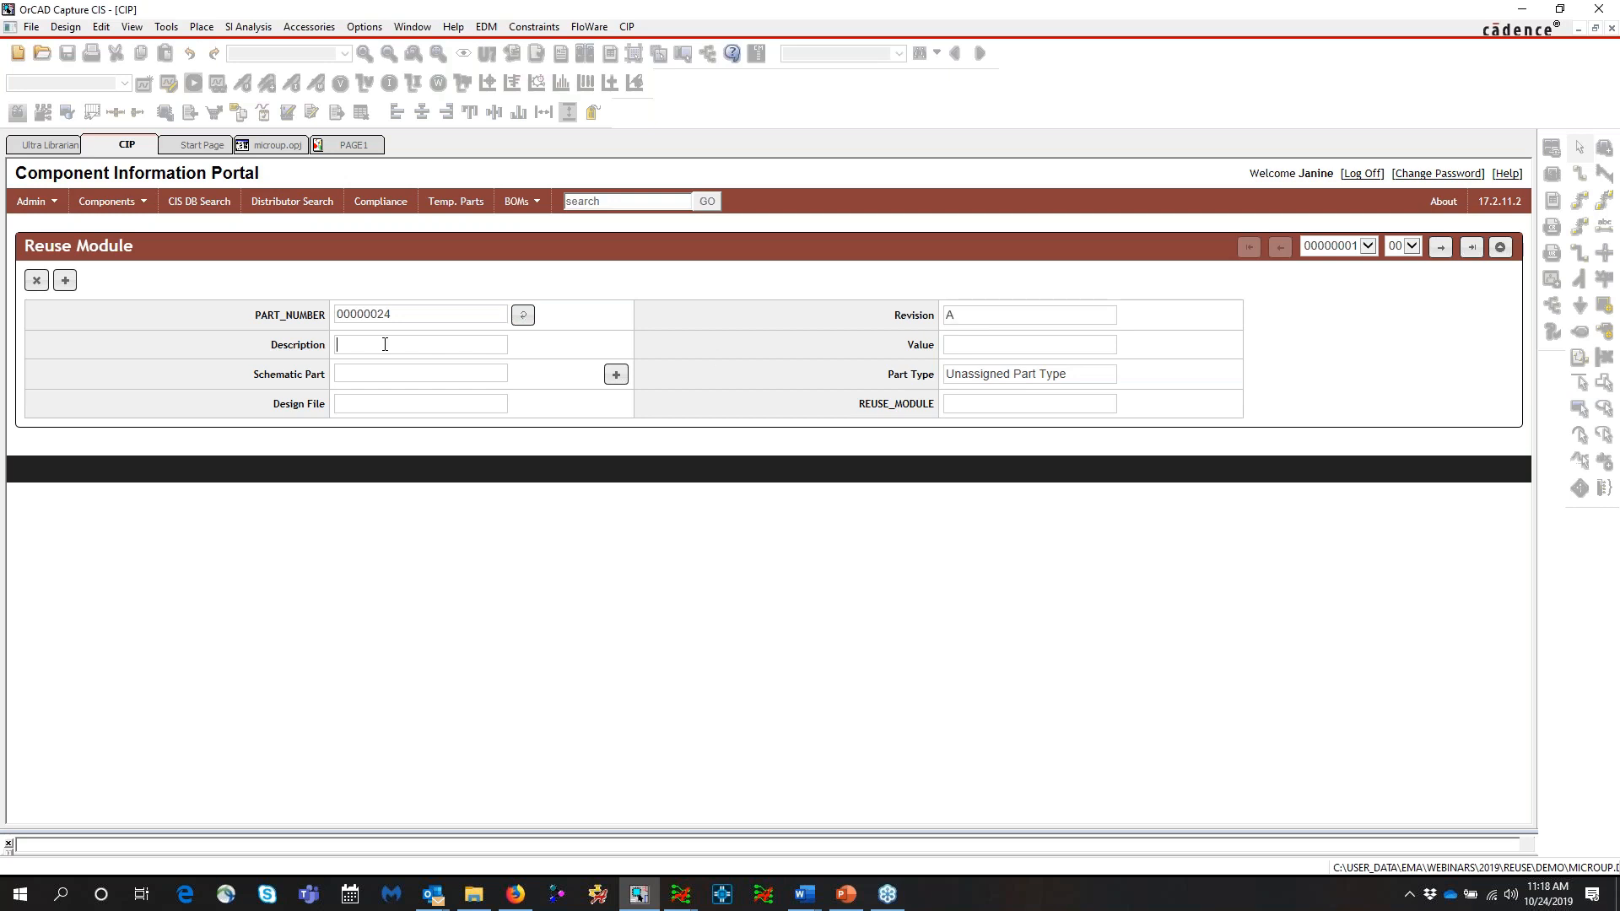
type("Micro Up Module")
Switch to the MICROUP board in Allegro PCB Designer, start the Create Module command and show the Gnd and Vcc layers
left_click(689, 904)
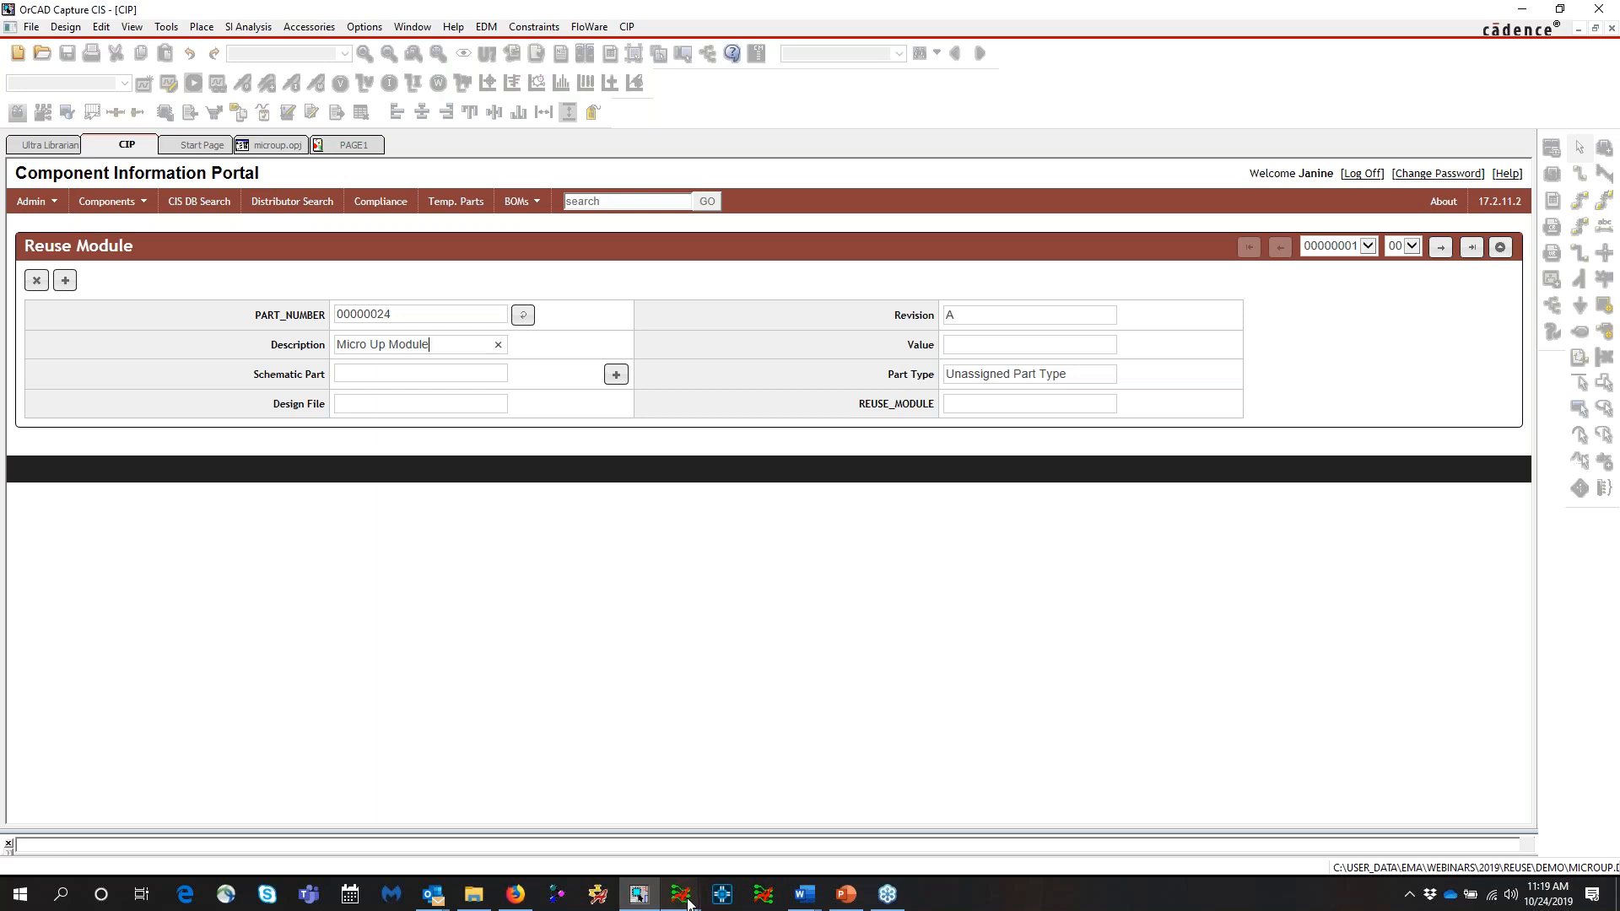
left_click(602, 804)
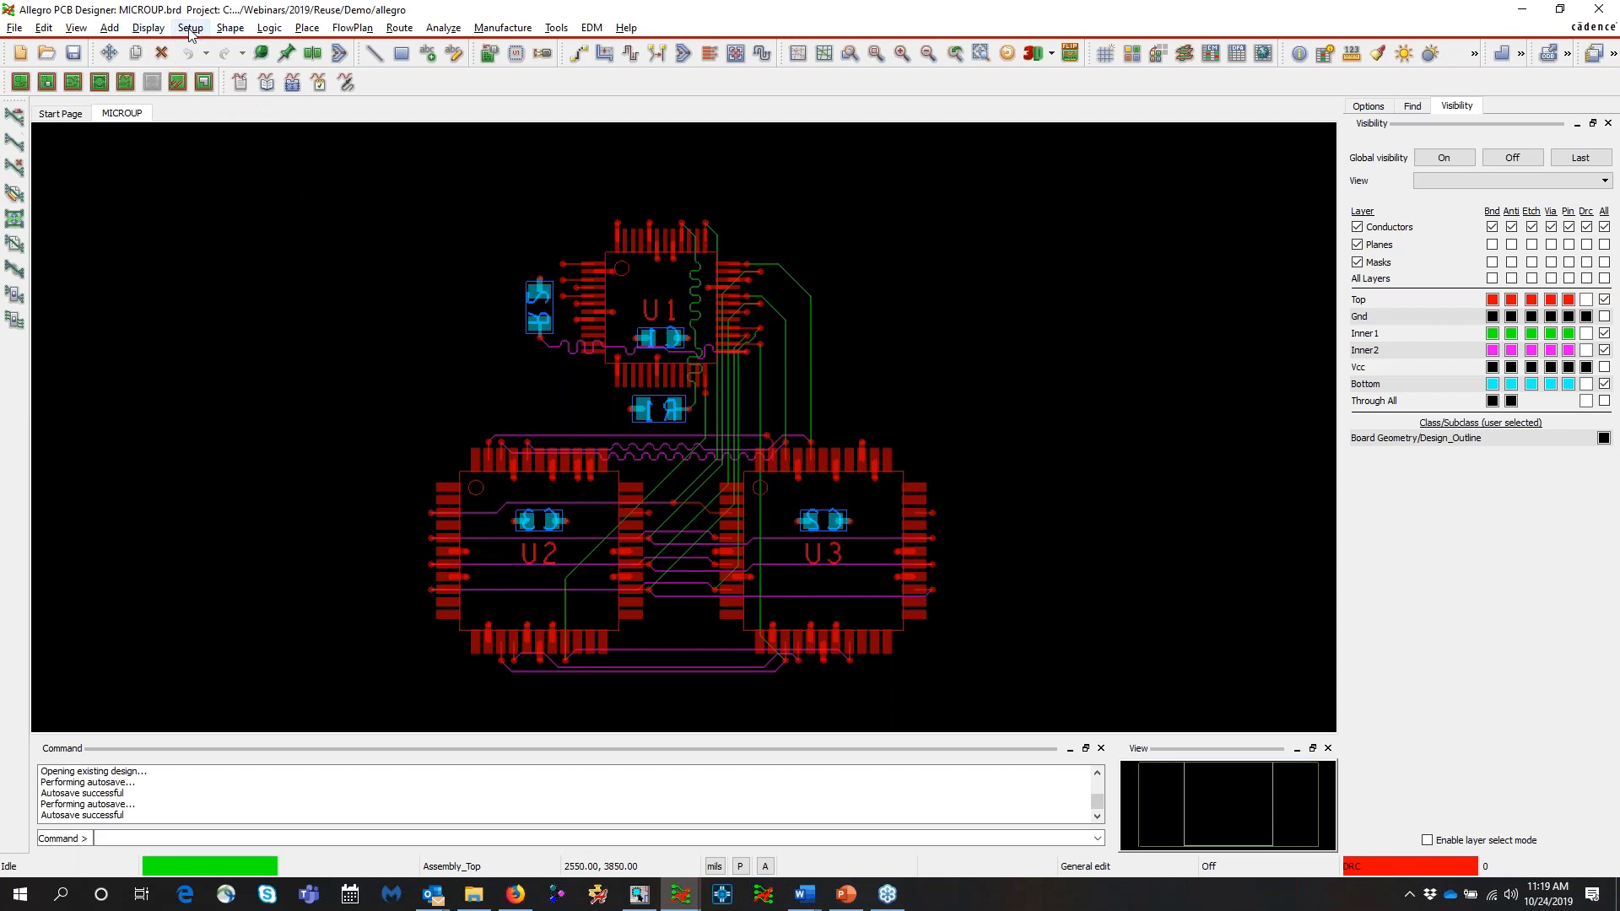
left_click(500, 30)
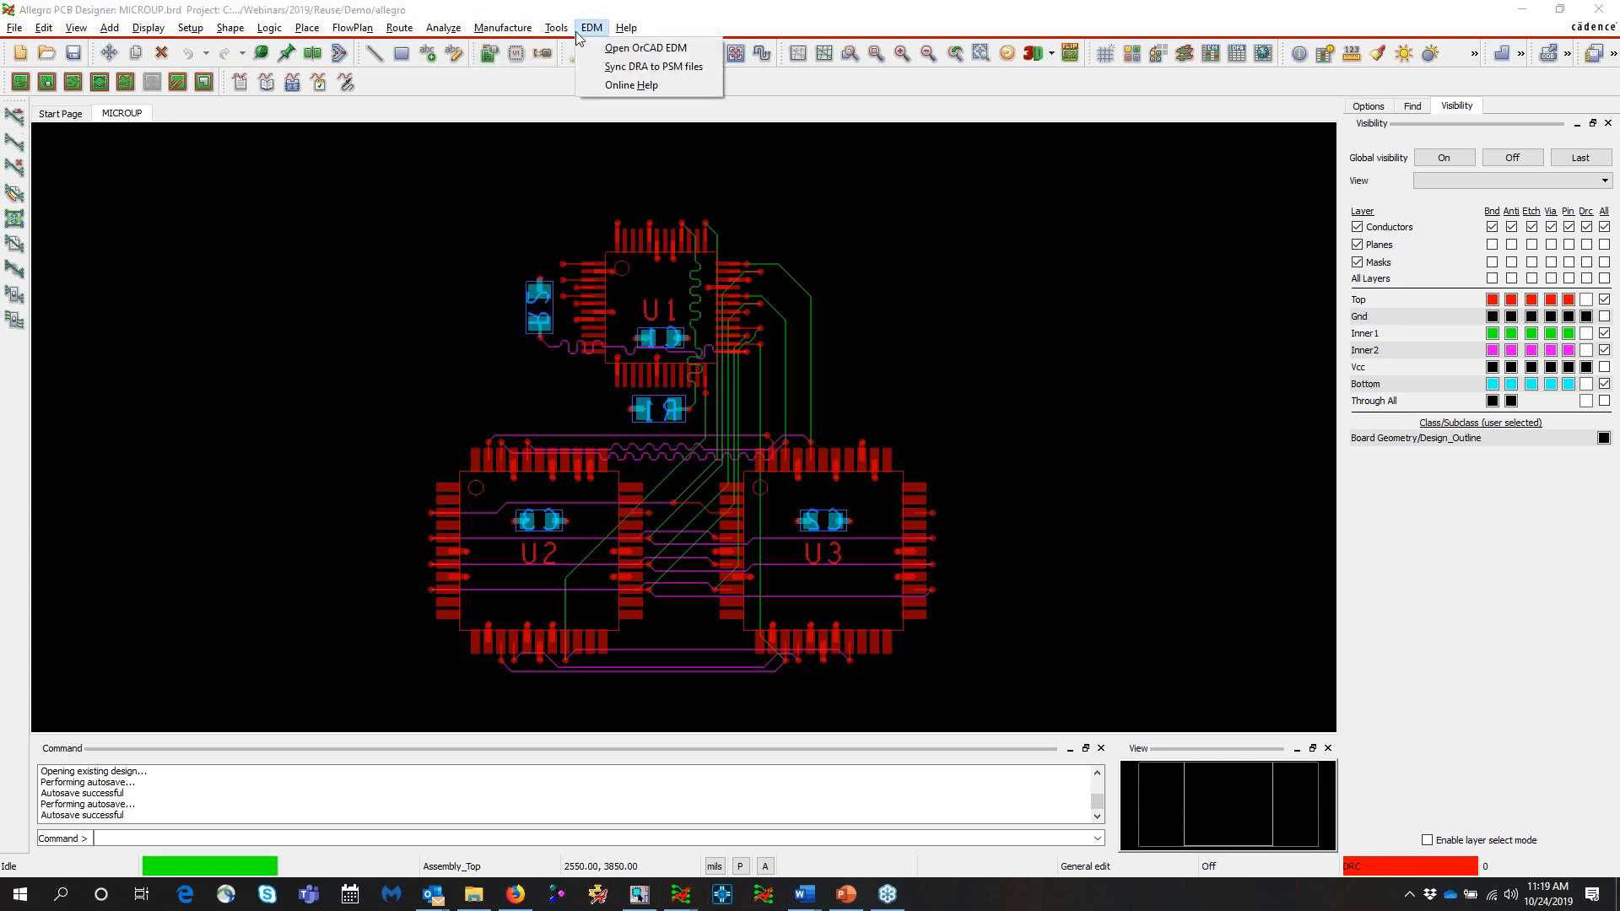
left_click(572, 49)
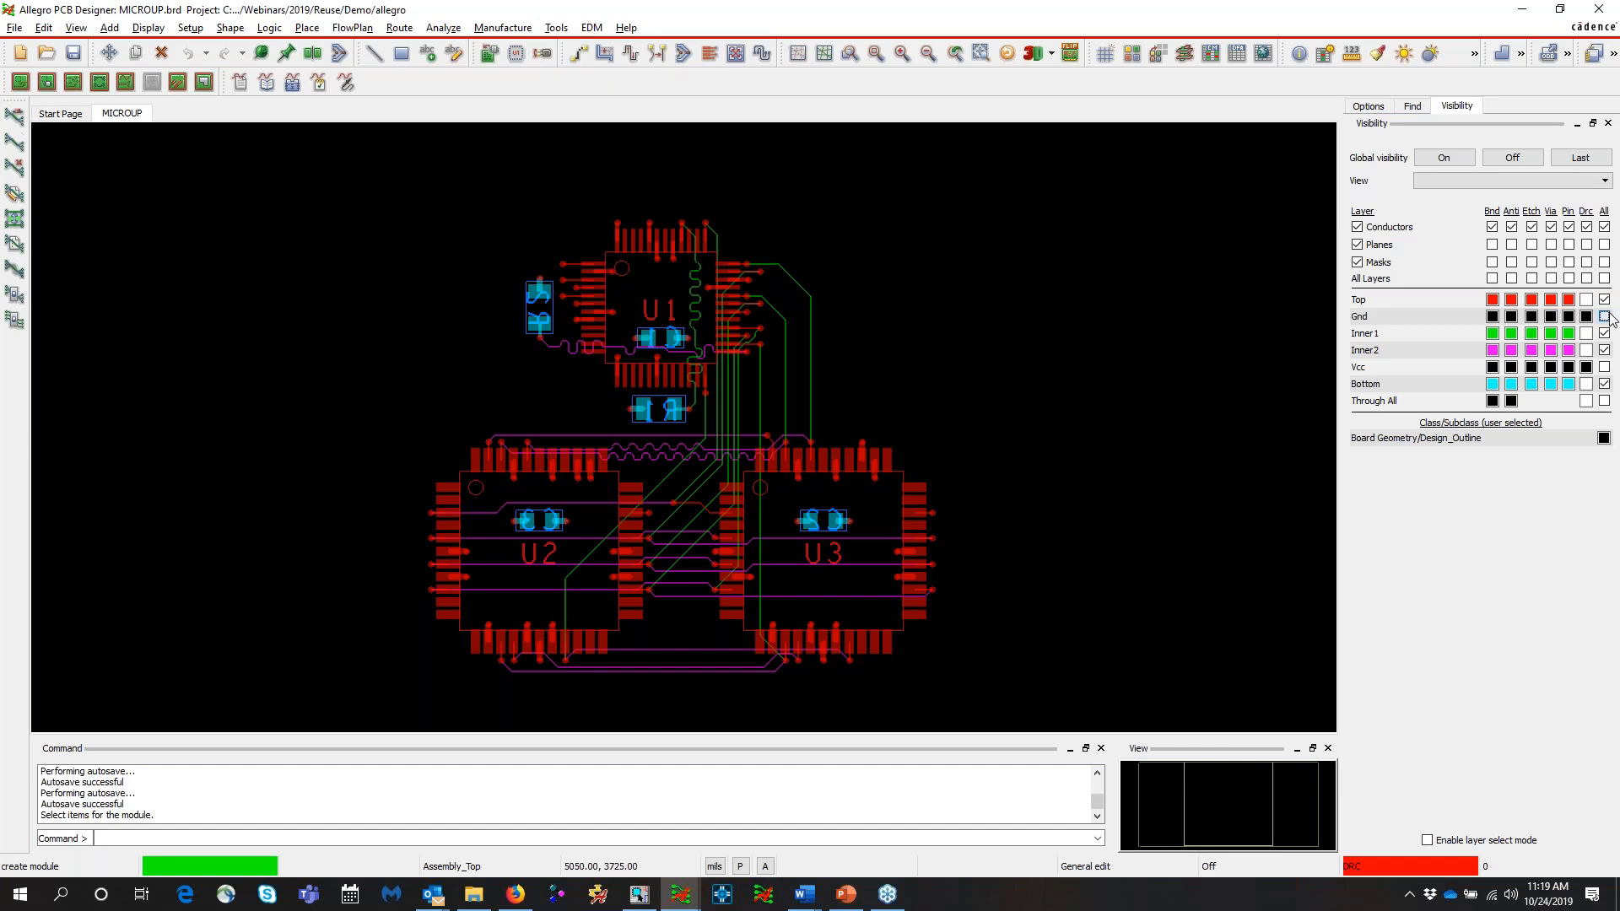
left_click(1606, 317)
left_click(1604, 368)
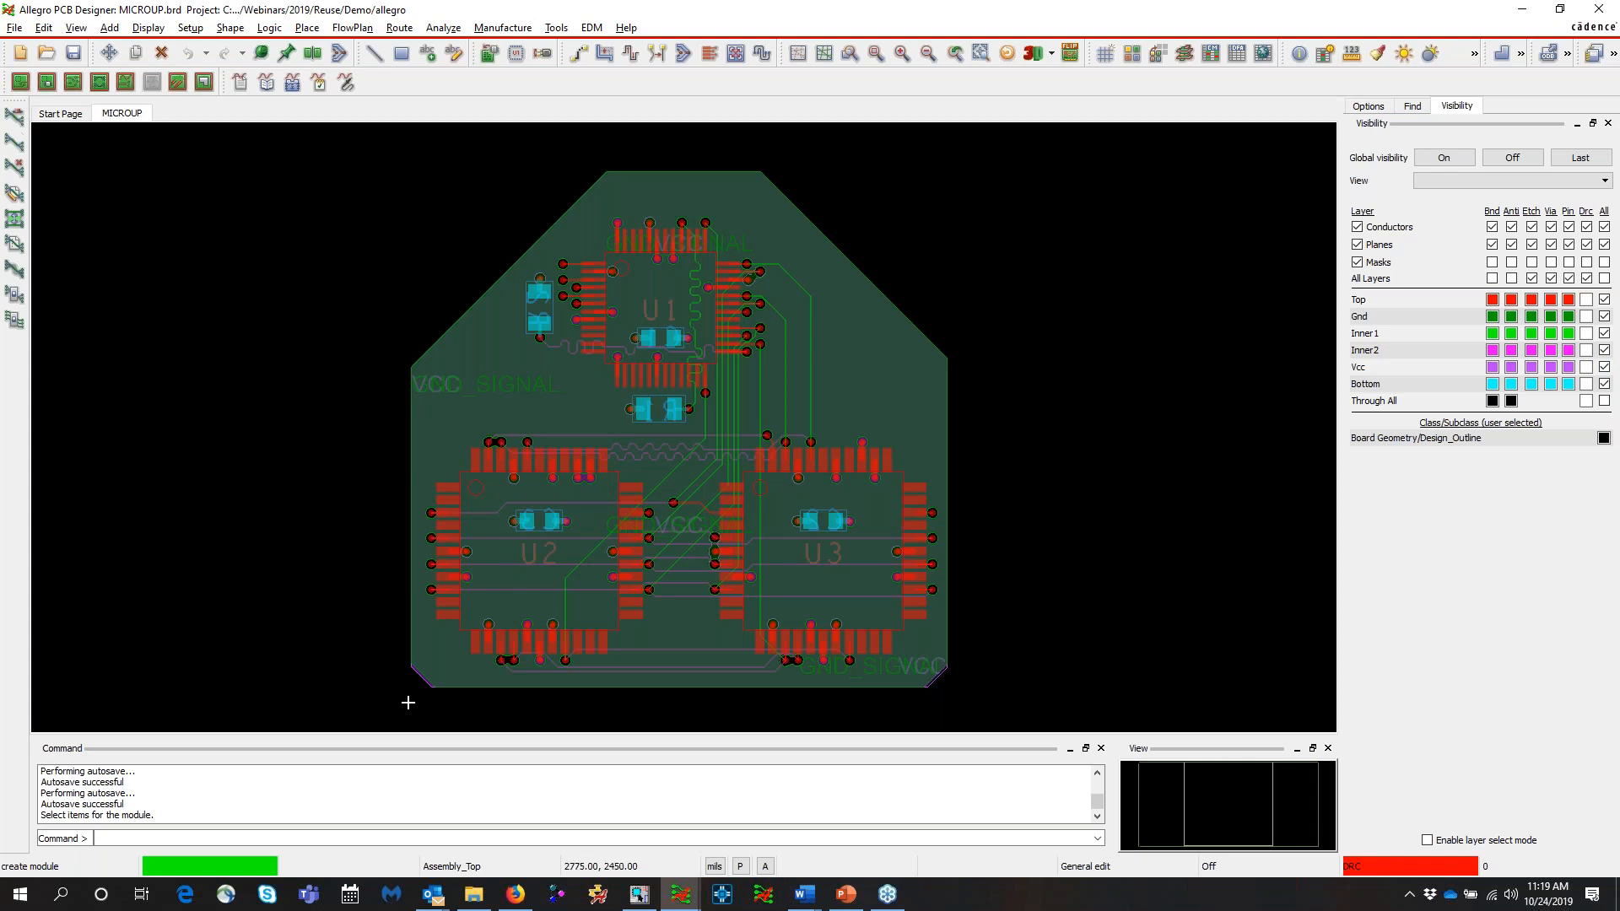
Select the entire circuit including its planes for the module and snap the module origin to pin 1 of U1
left_click_drag(402, 704, 959, 160)
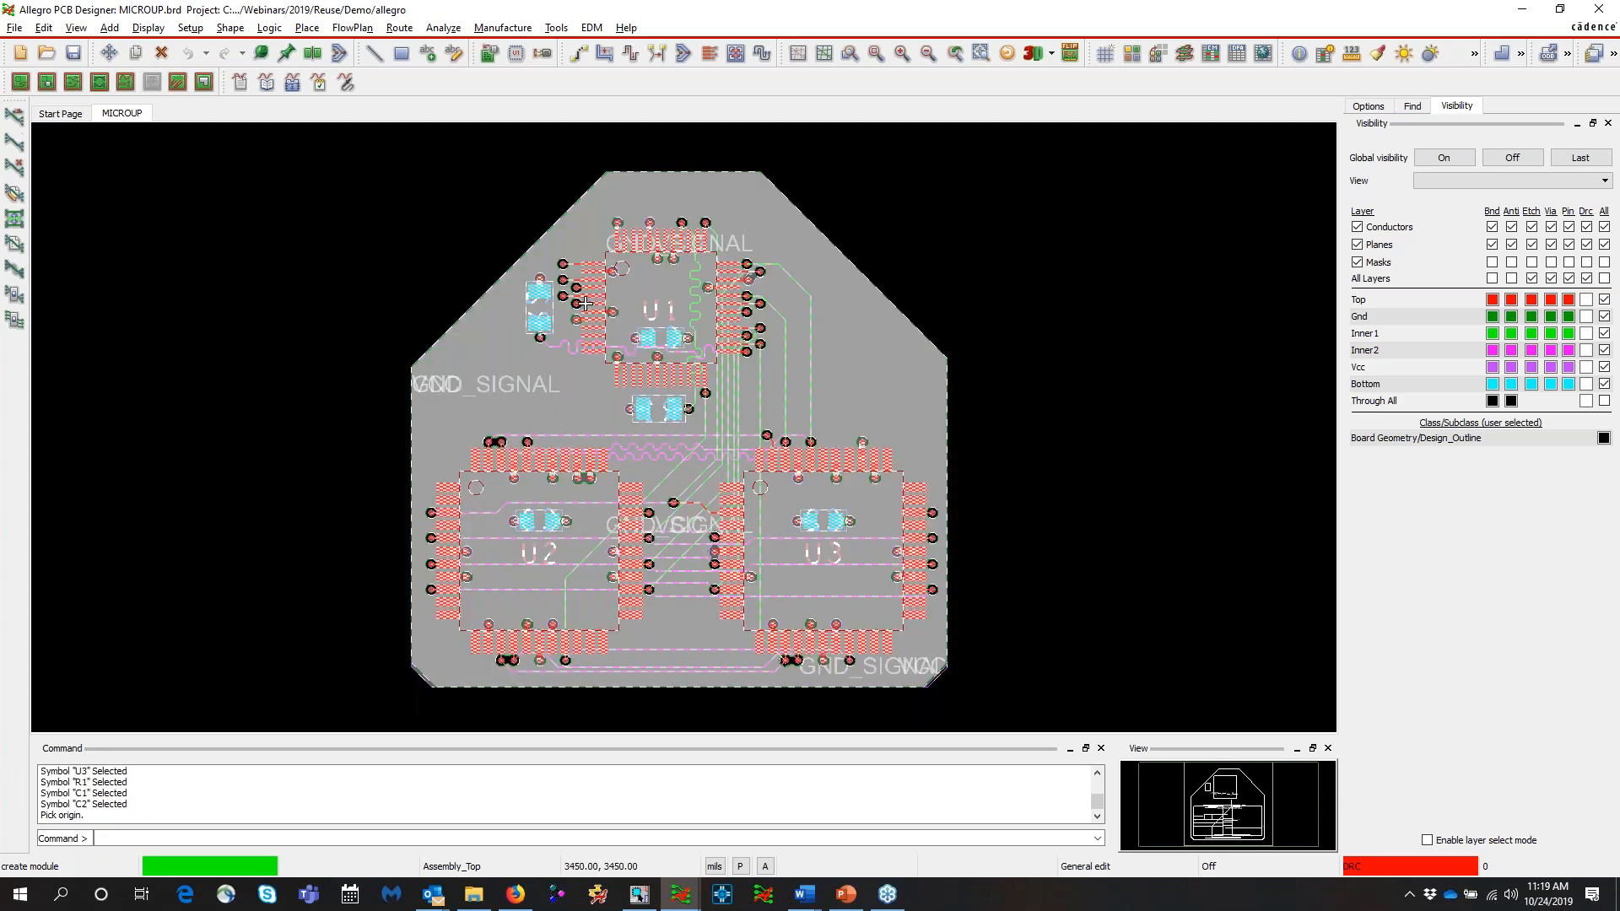
right_click(593, 262)
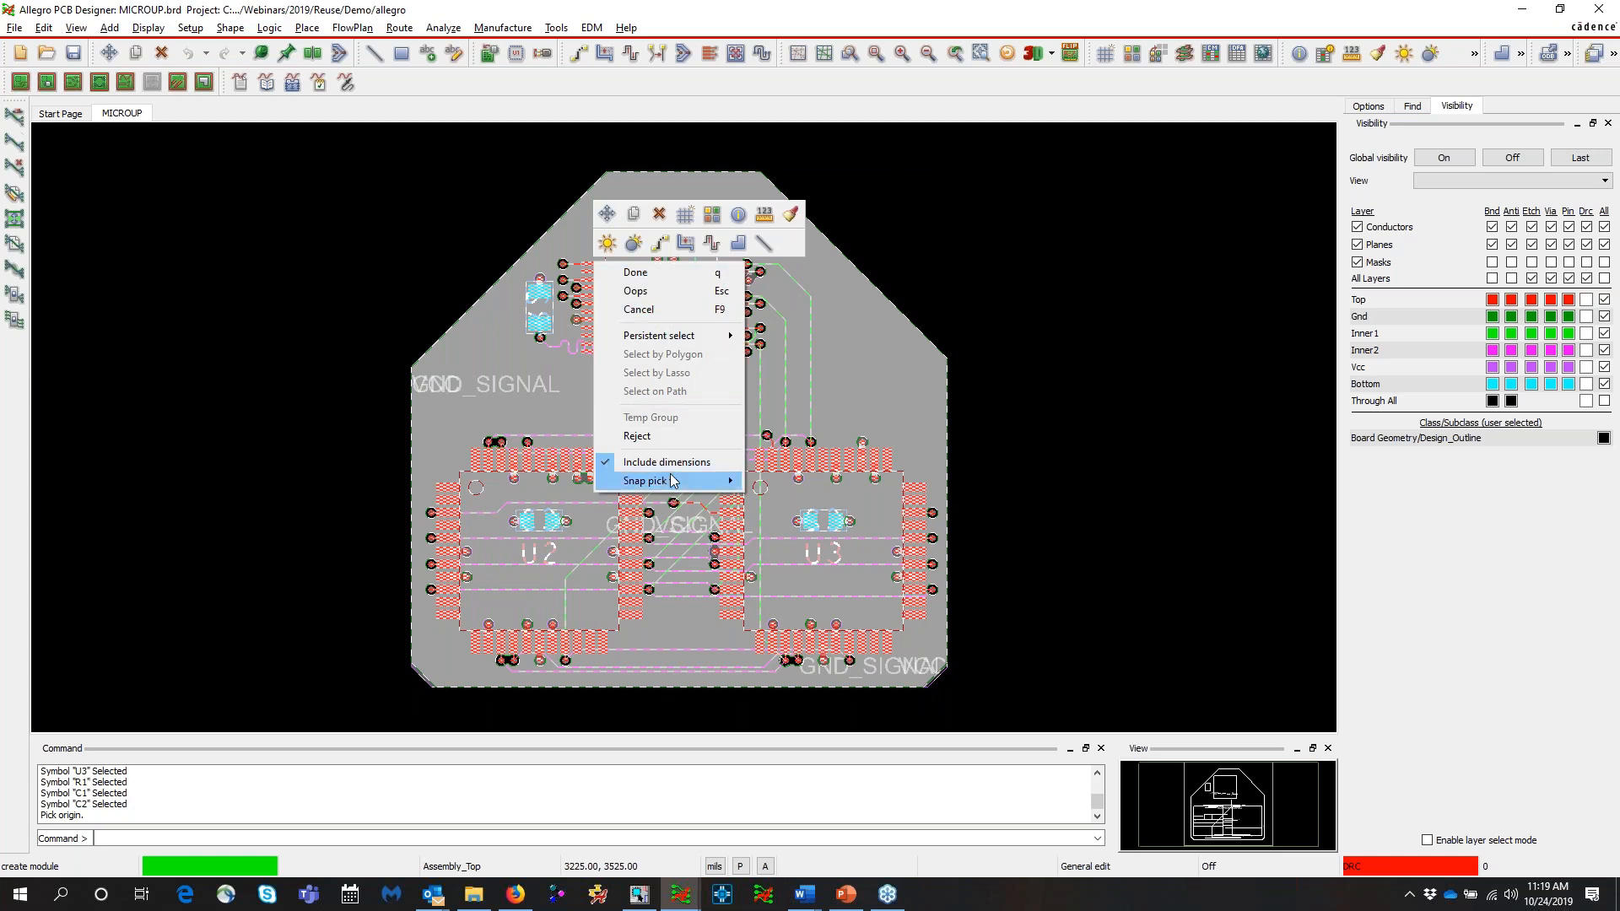
mouse_move(688, 478)
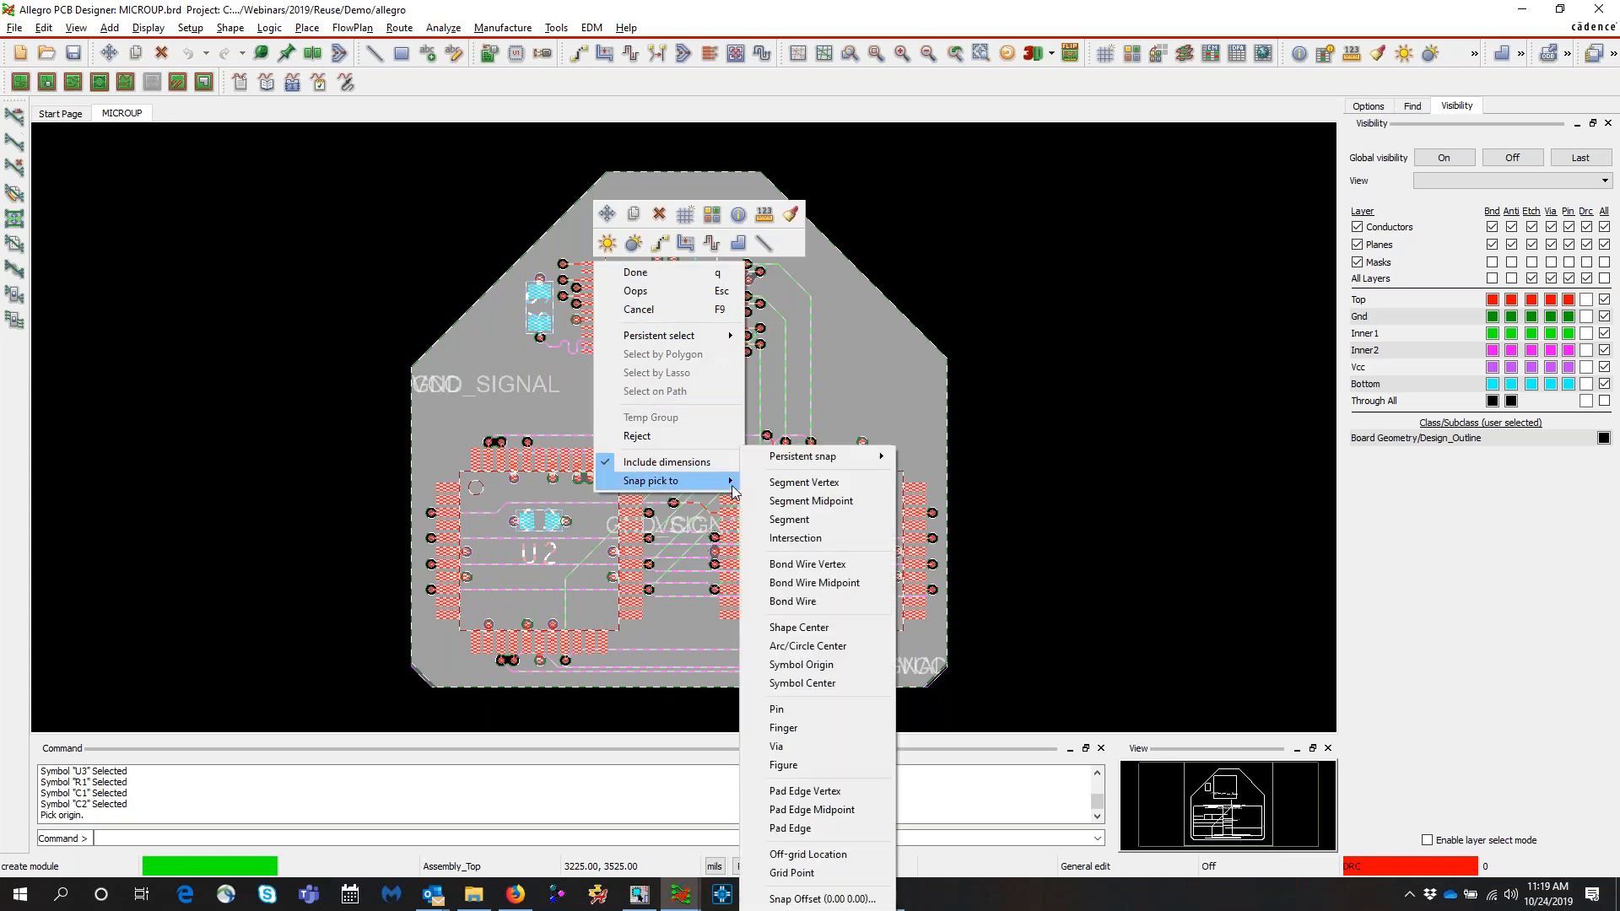
left_click(796, 708)
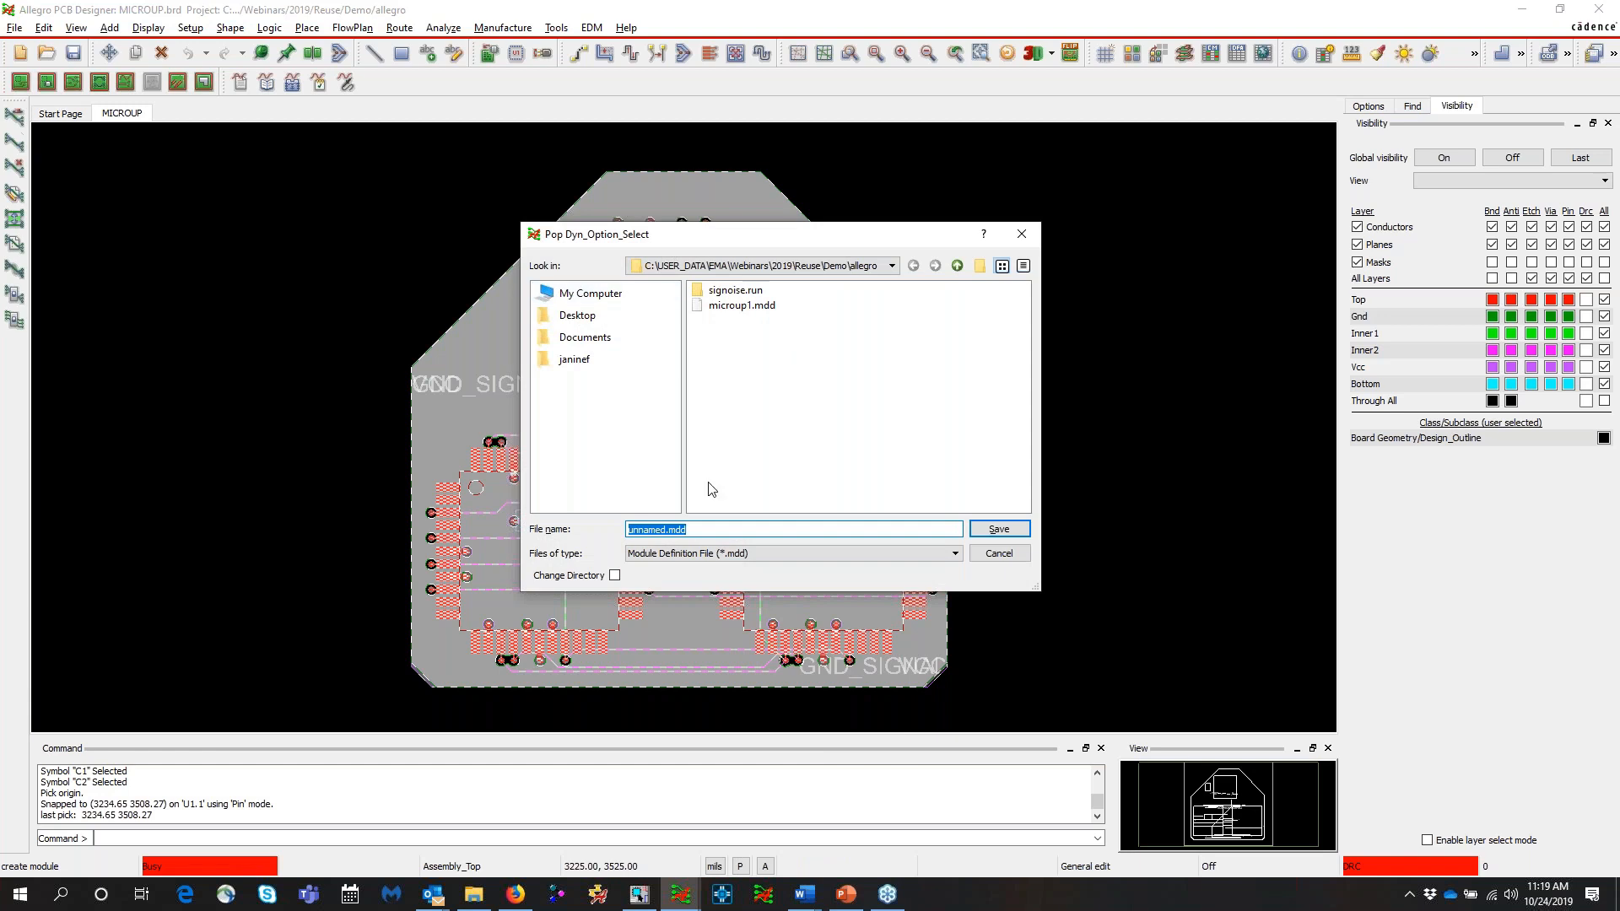
Save the module definition file as mu1.mdd in the project's allegro folder
left_click(669, 528)
key("BackSpace")
key("BackSpace")
key("BackSpace")
key("BackSpace")
key("BackSpace")
key("BackSpace")
type("mu1")
left_click(983, 534)
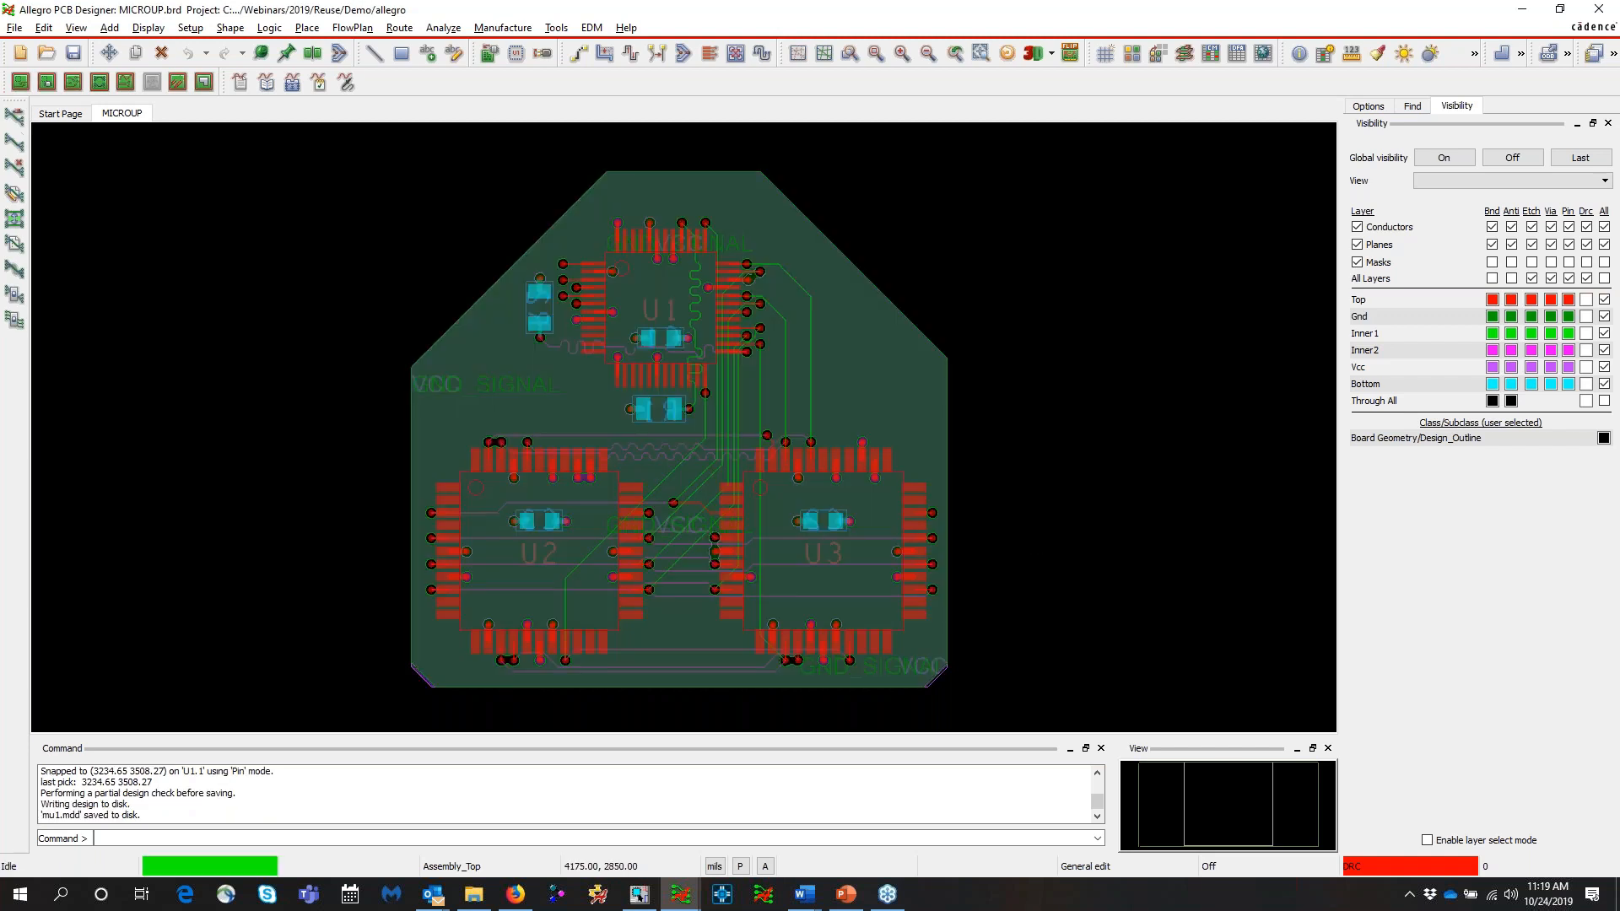
Return to the portal record in OrCAD Capture, set REUSE_MODULE to mu1 and add the new record
left_click(1529, 11)
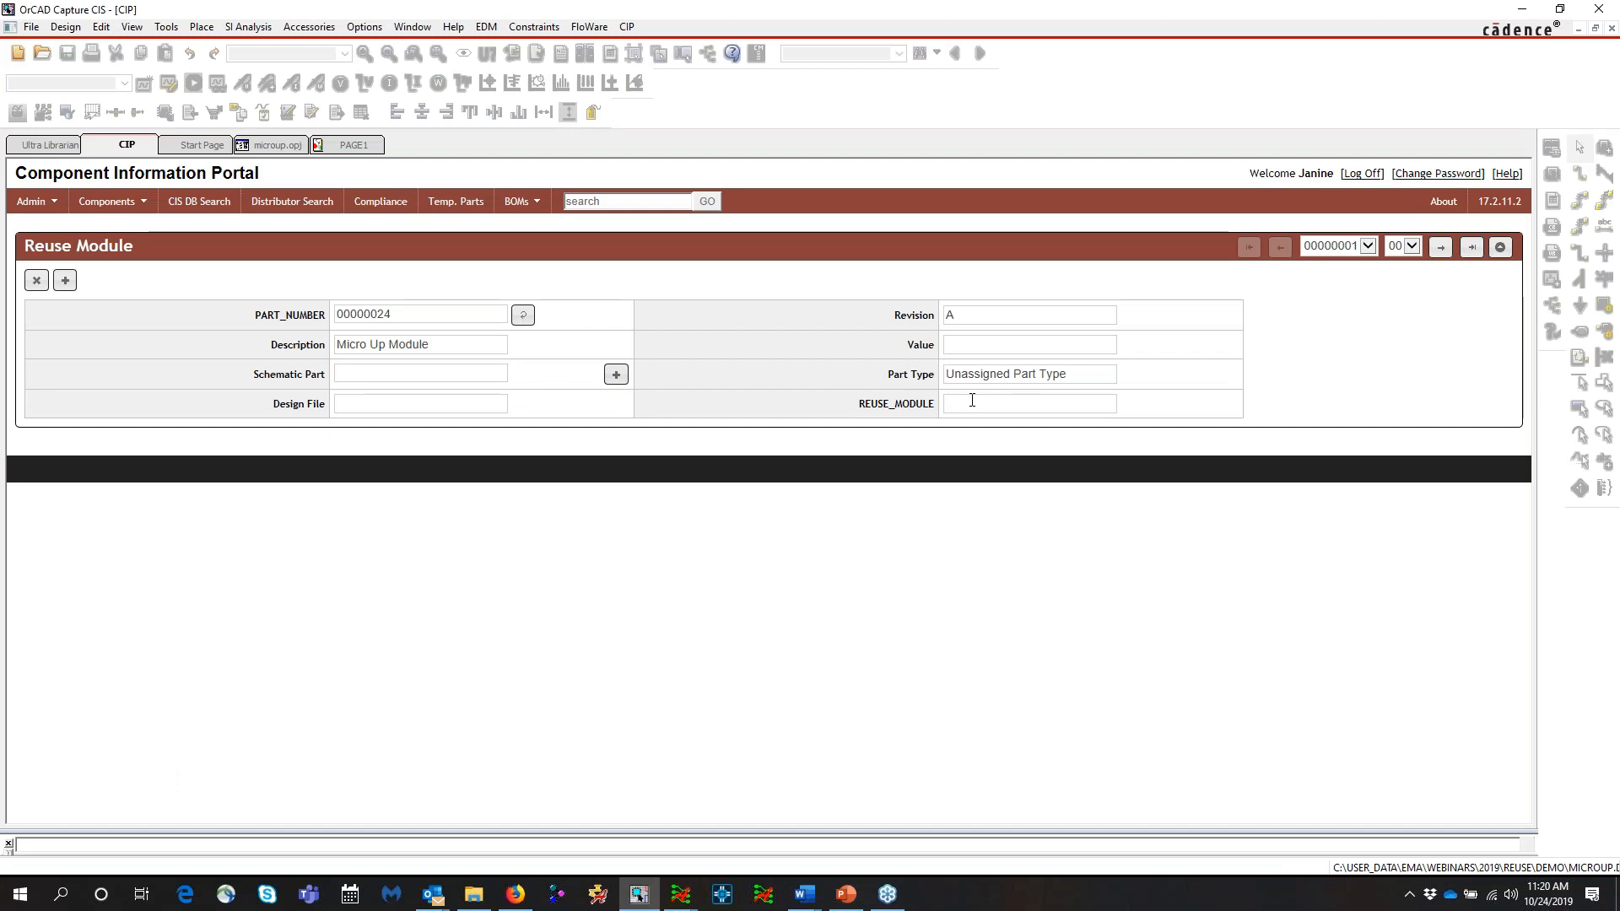
type("1")
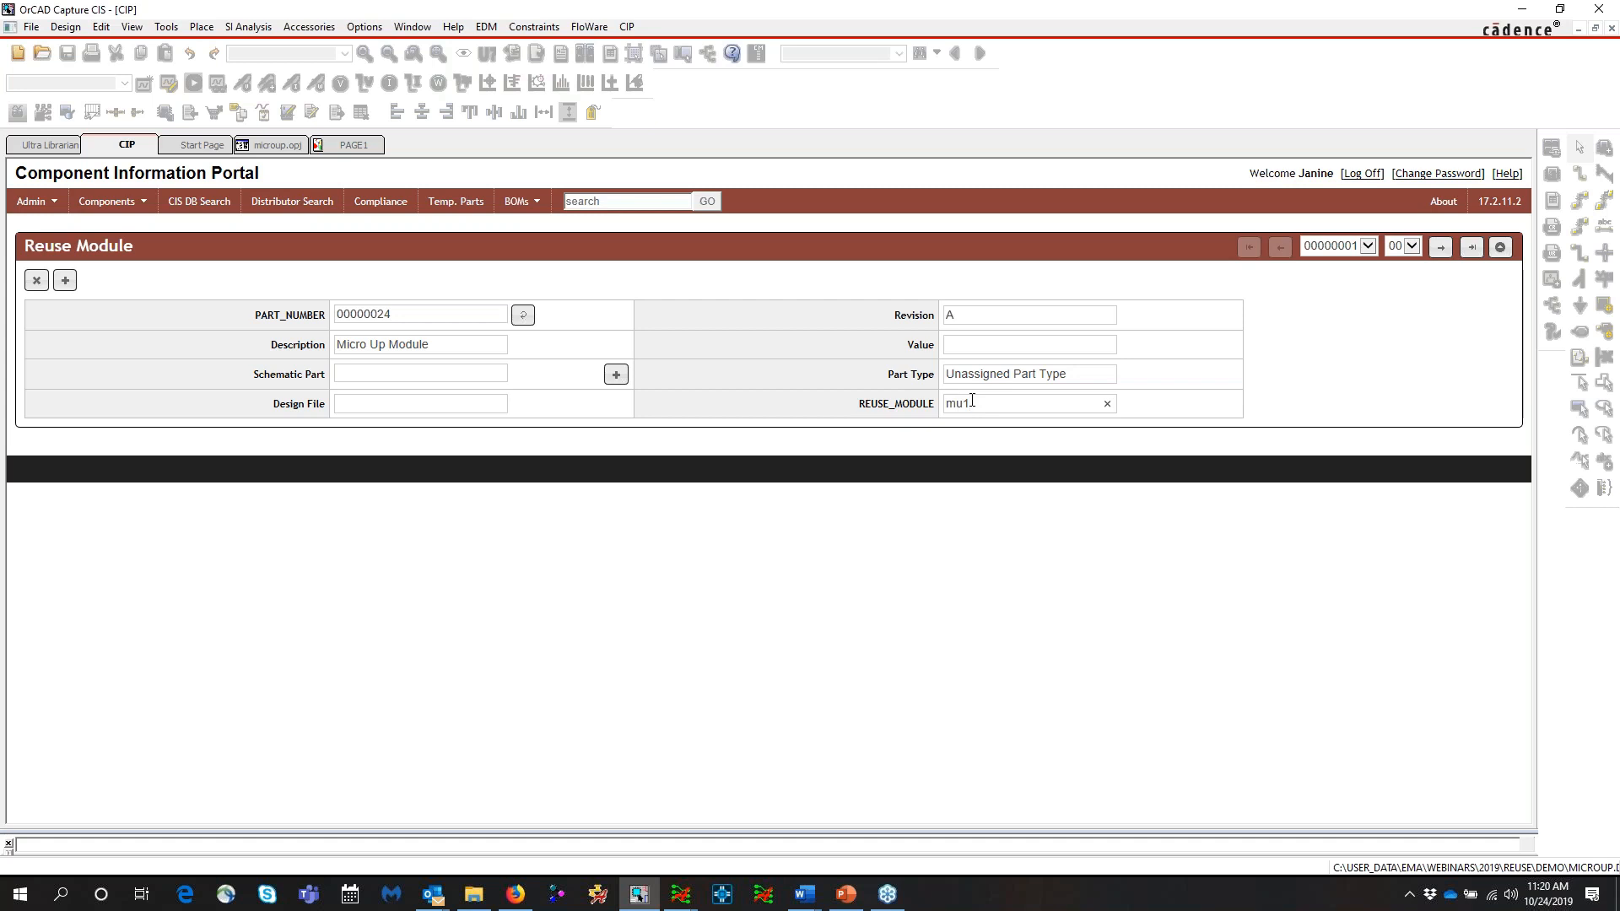
left_click(66, 284)
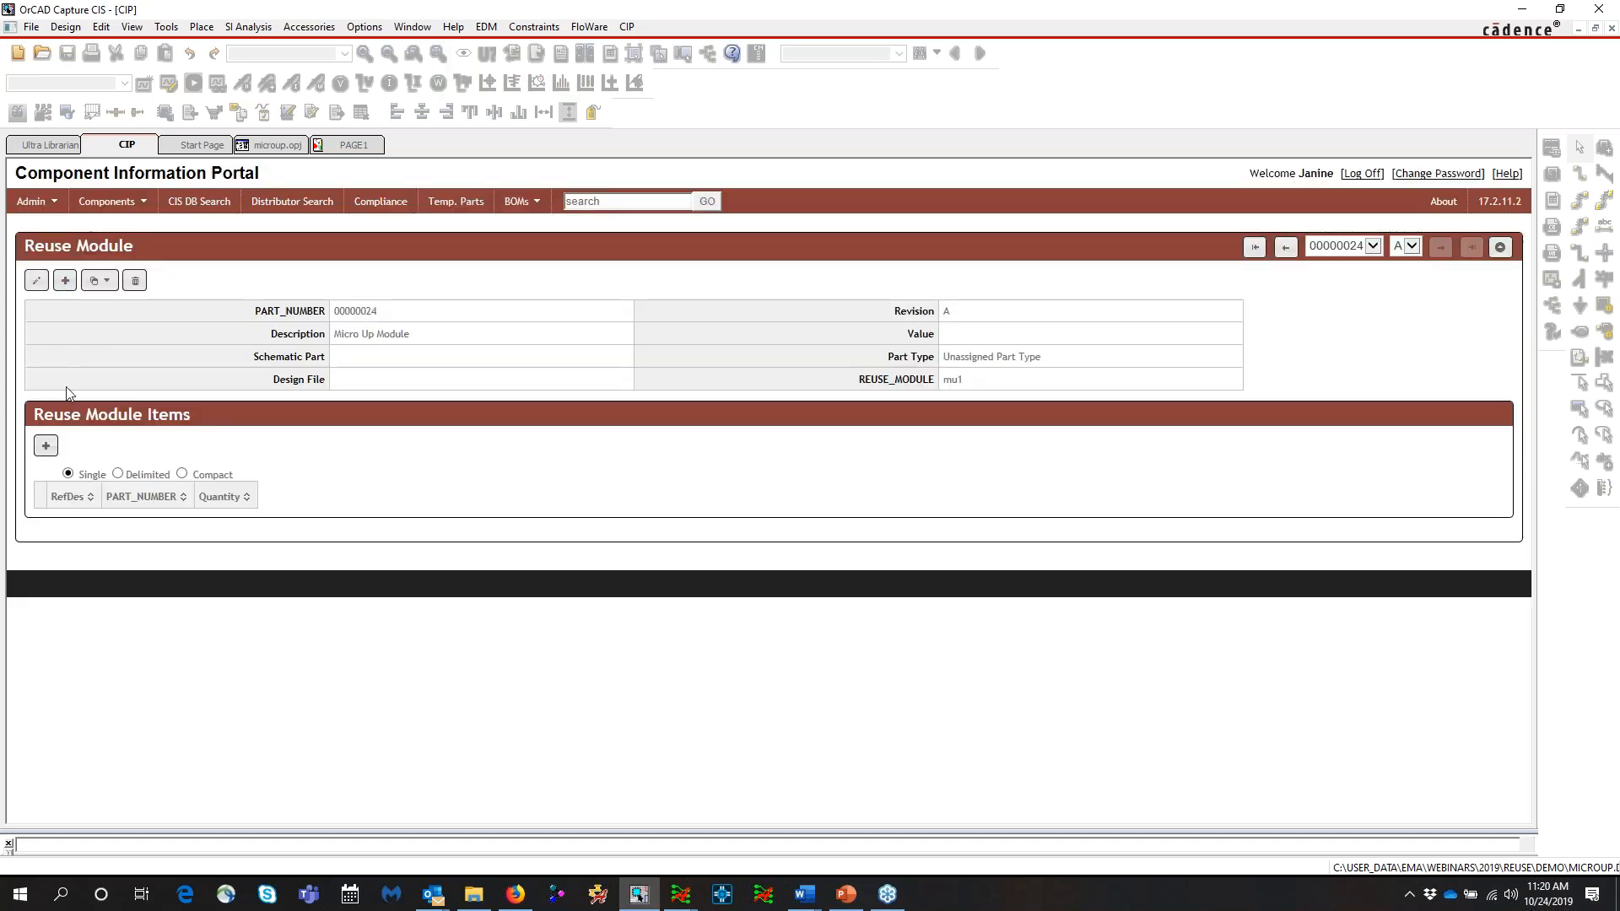
Generate the module's schematic part from MICROUP.DSN into the REUSE.OLB library and preview the symbol
left_click(44, 447)
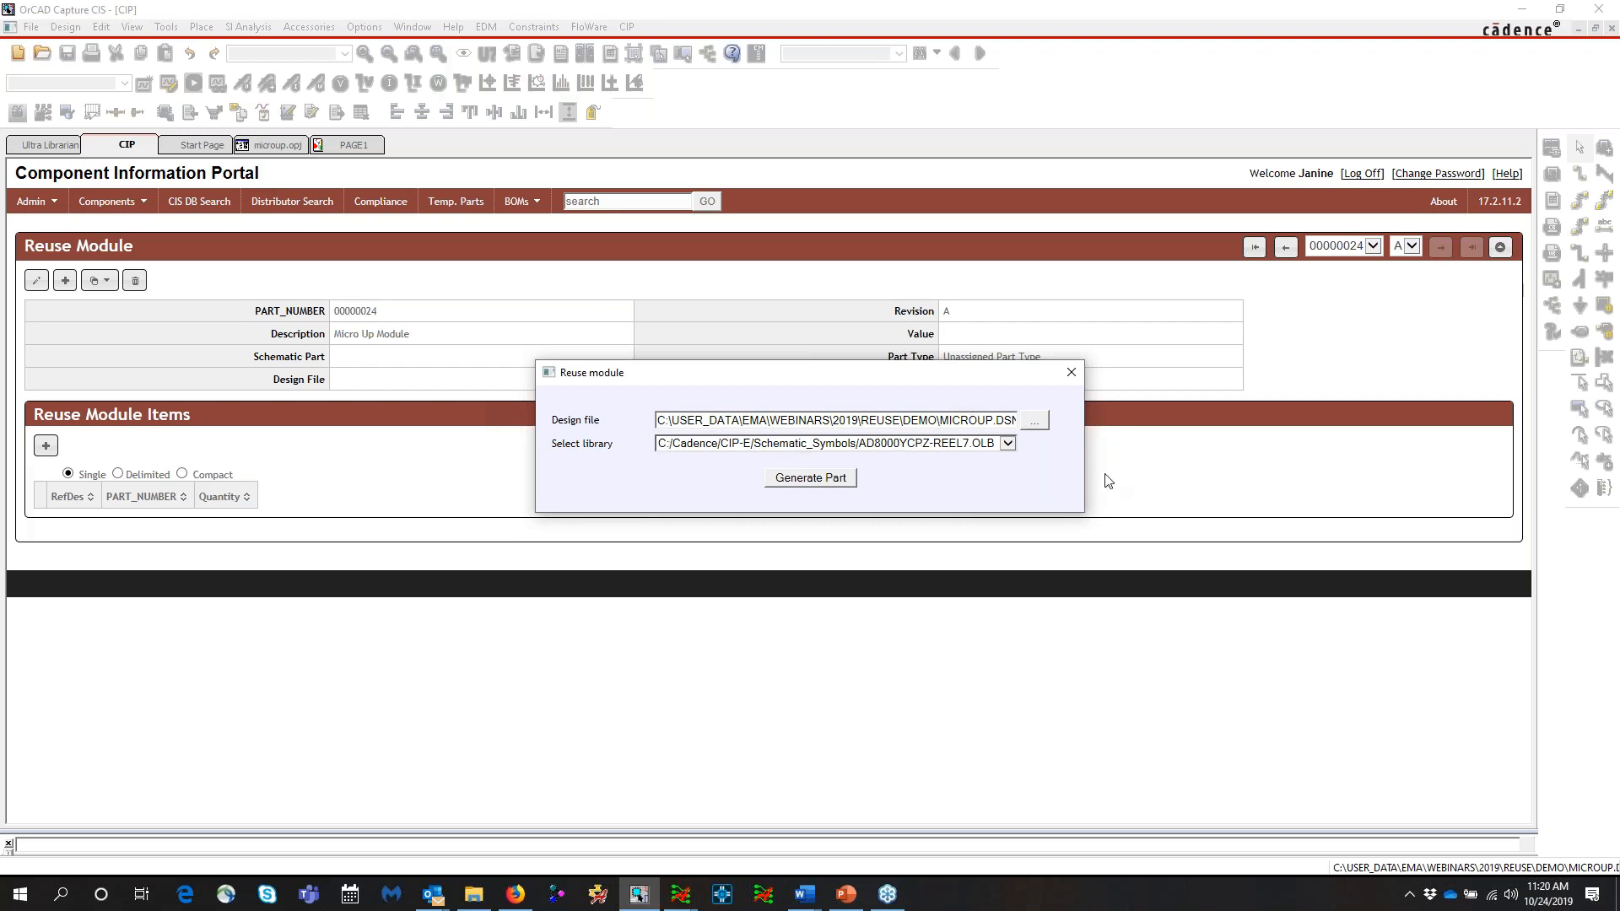
left_click(1008, 443)
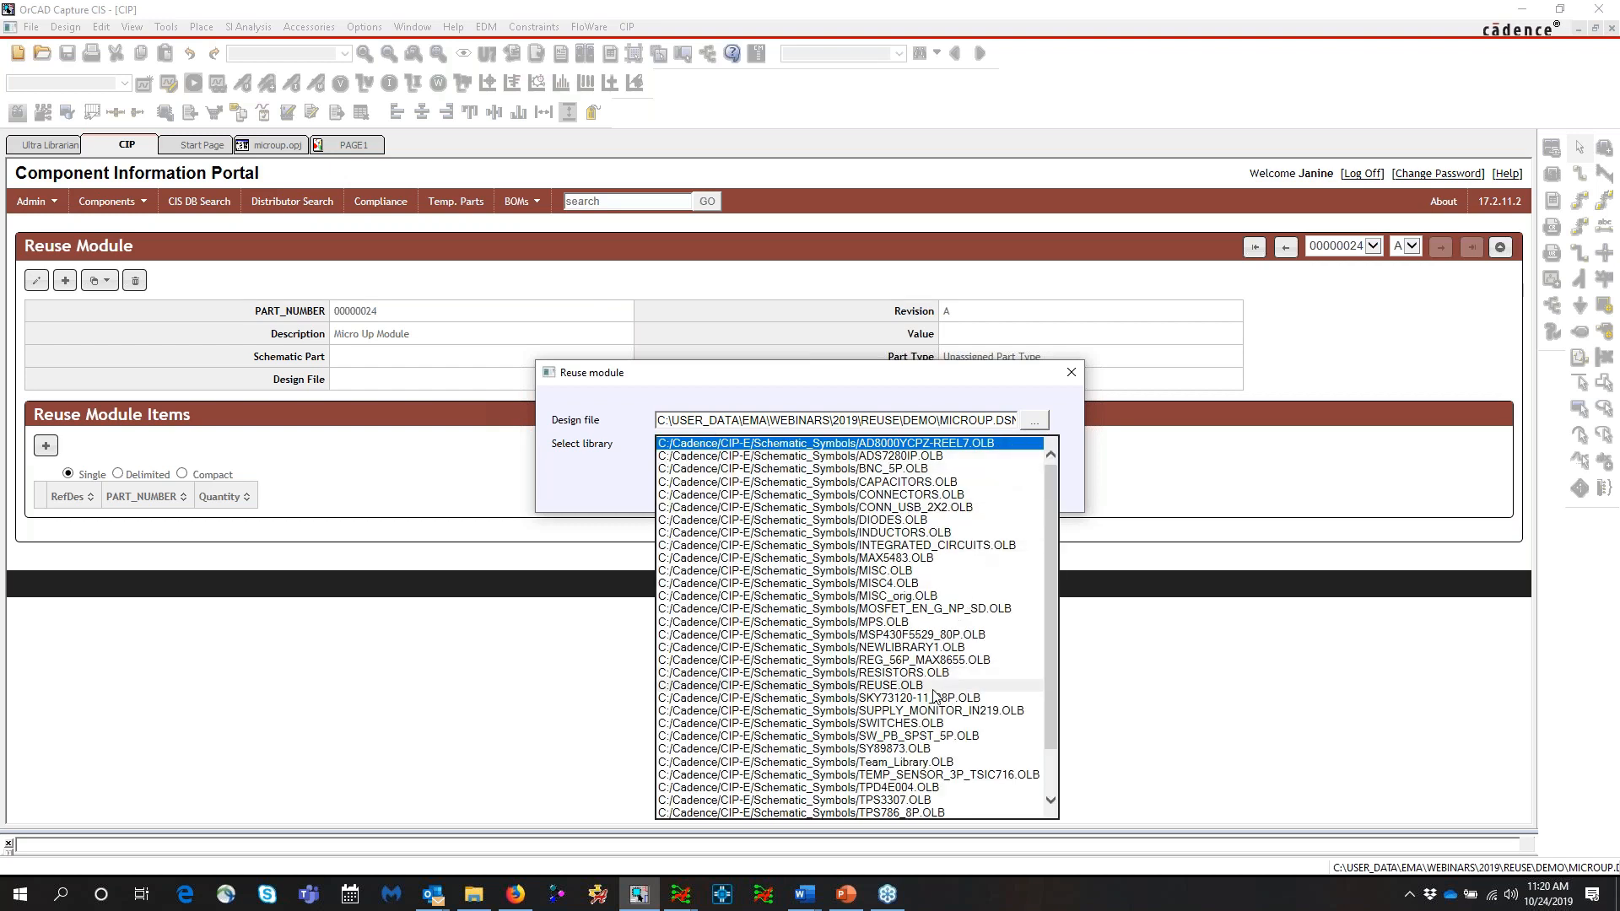
left_click(928, 685)
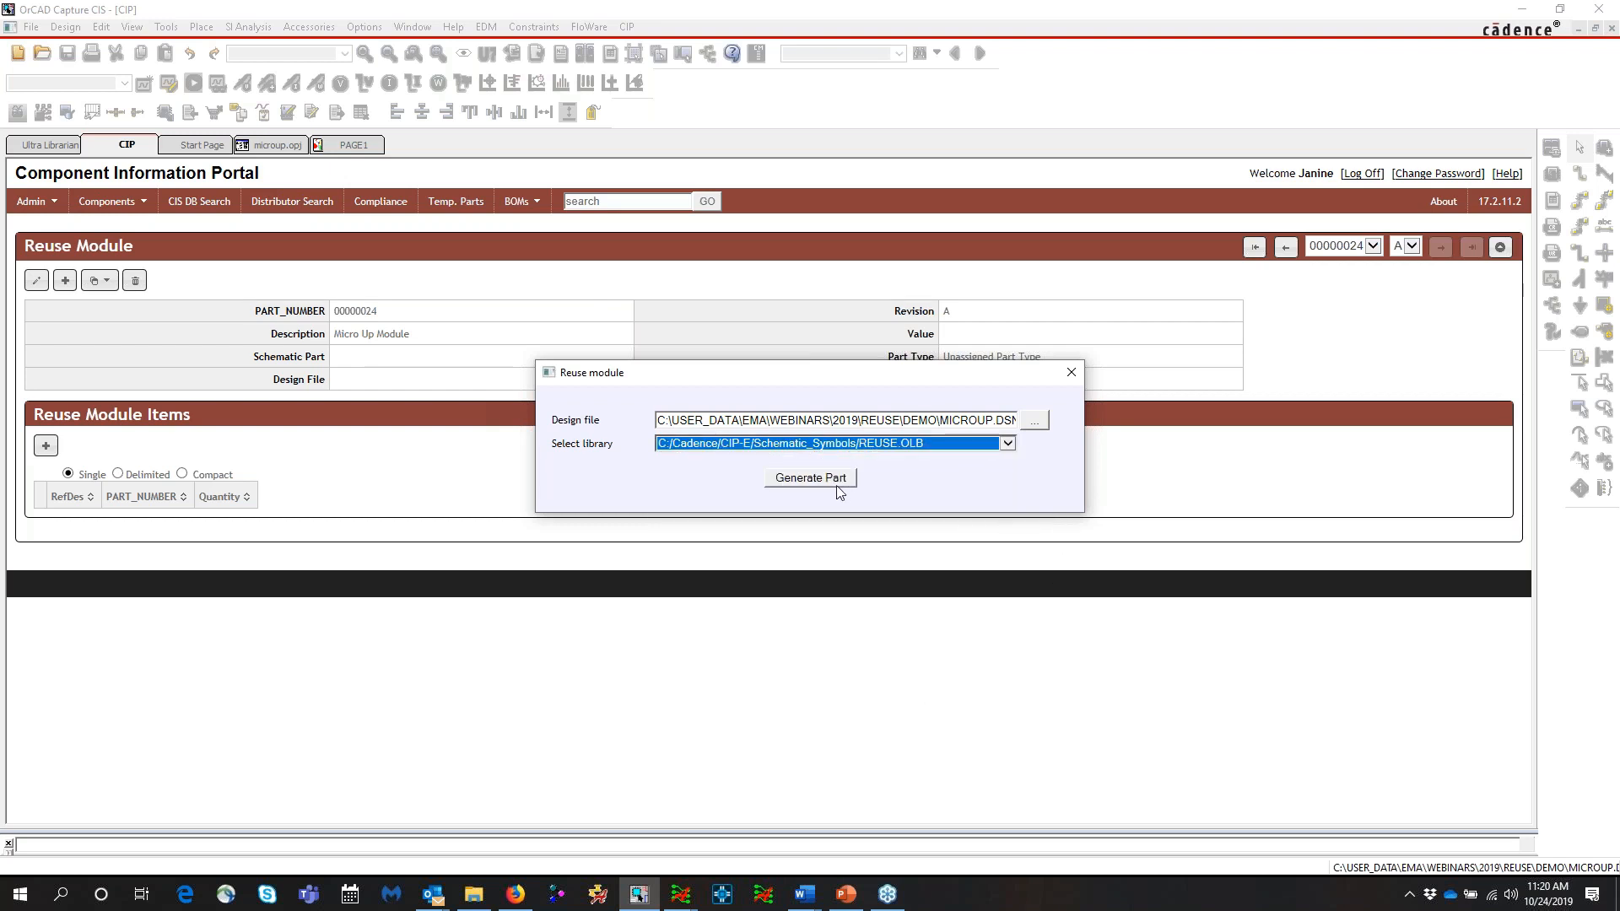
left_click(797, 478)
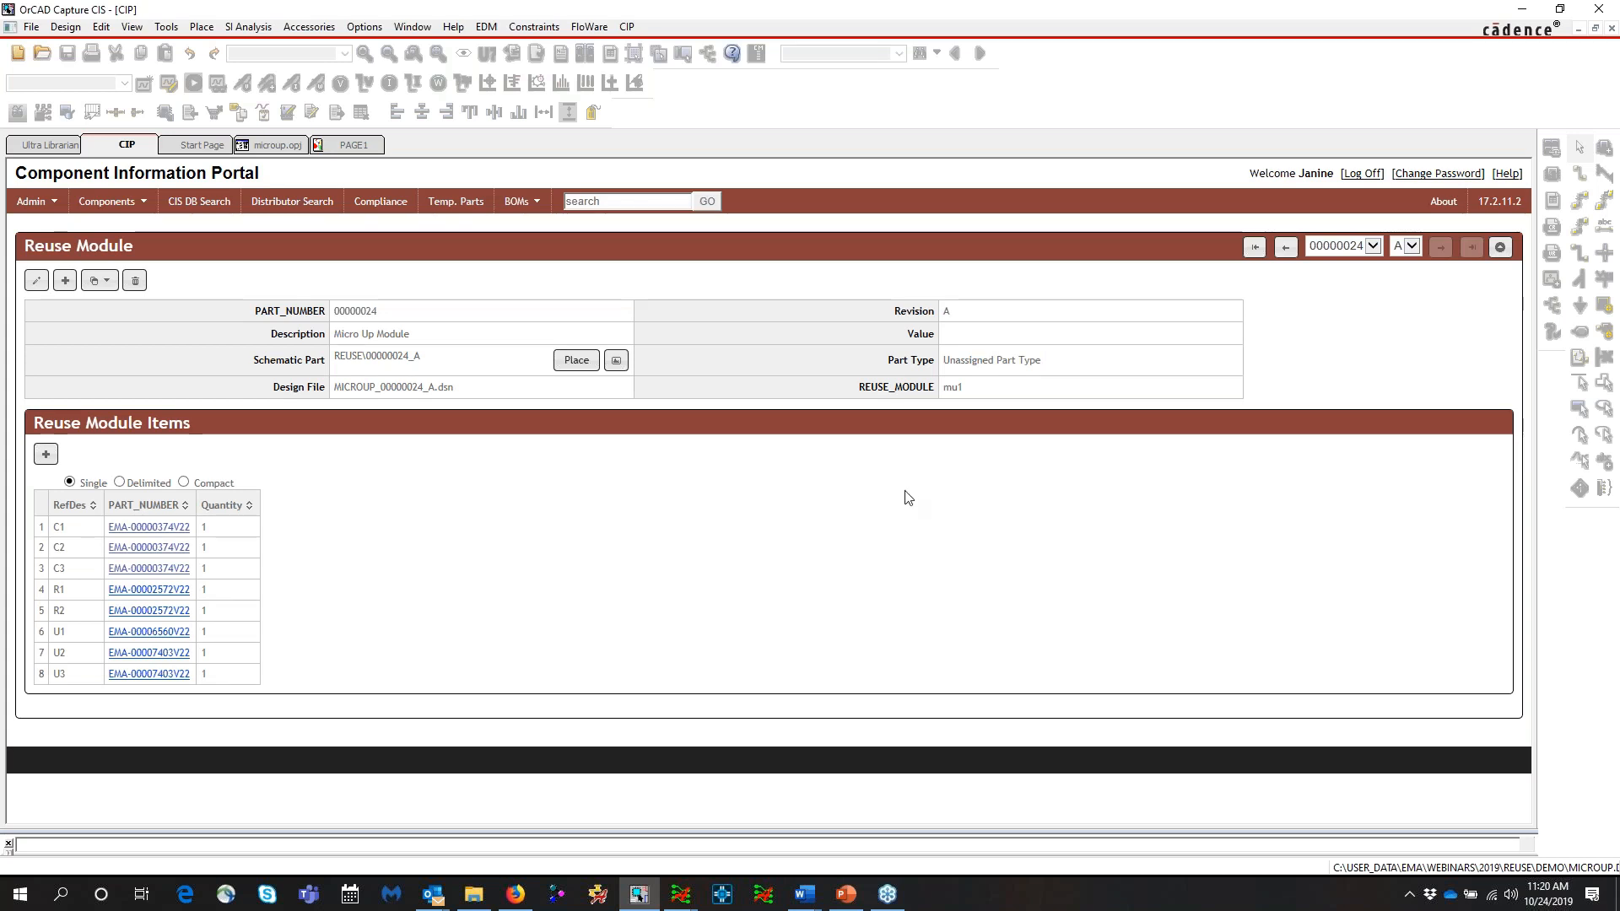
left_click(616, 360)
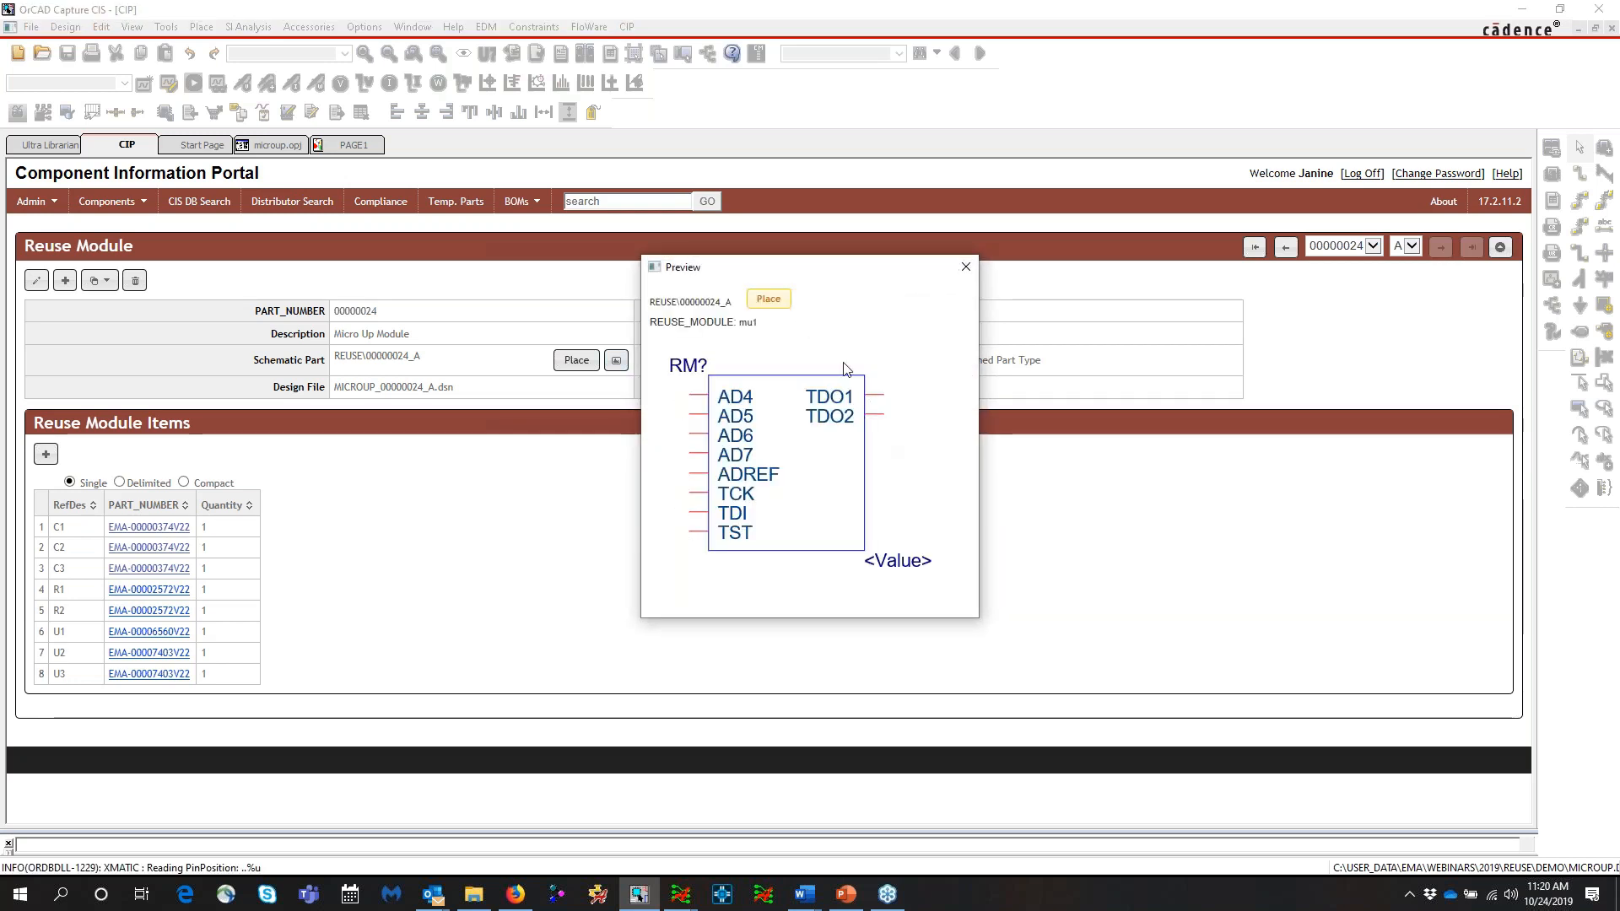
left_click(966, 266)
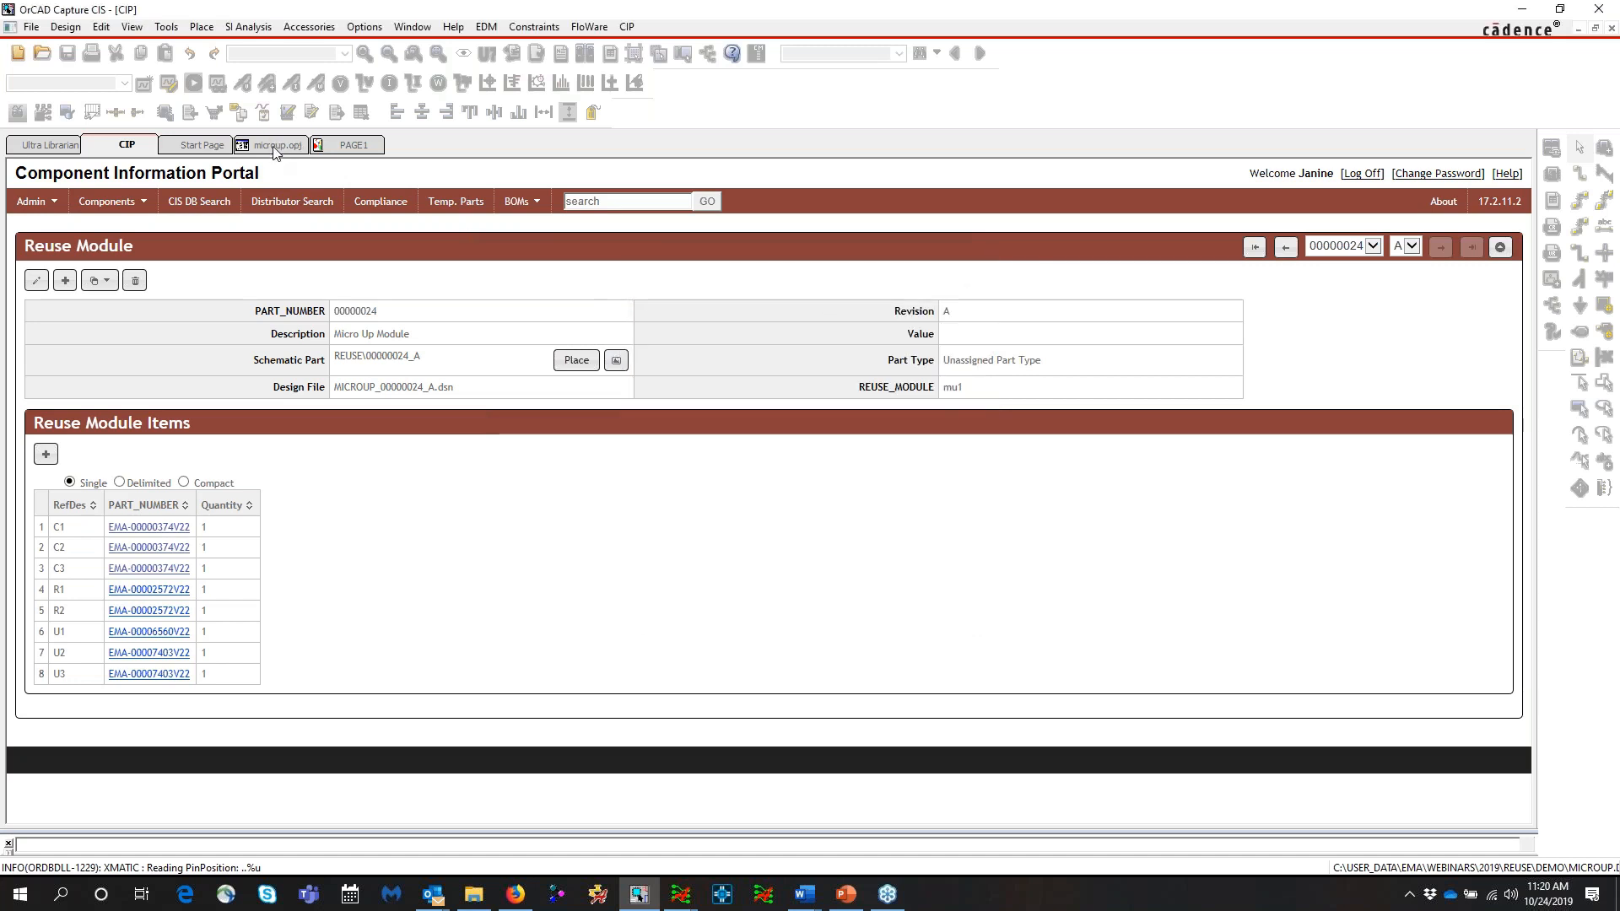
Open the recent project ema_flow.opj and display PAGE2 of its schematic
left_click(230, 148)
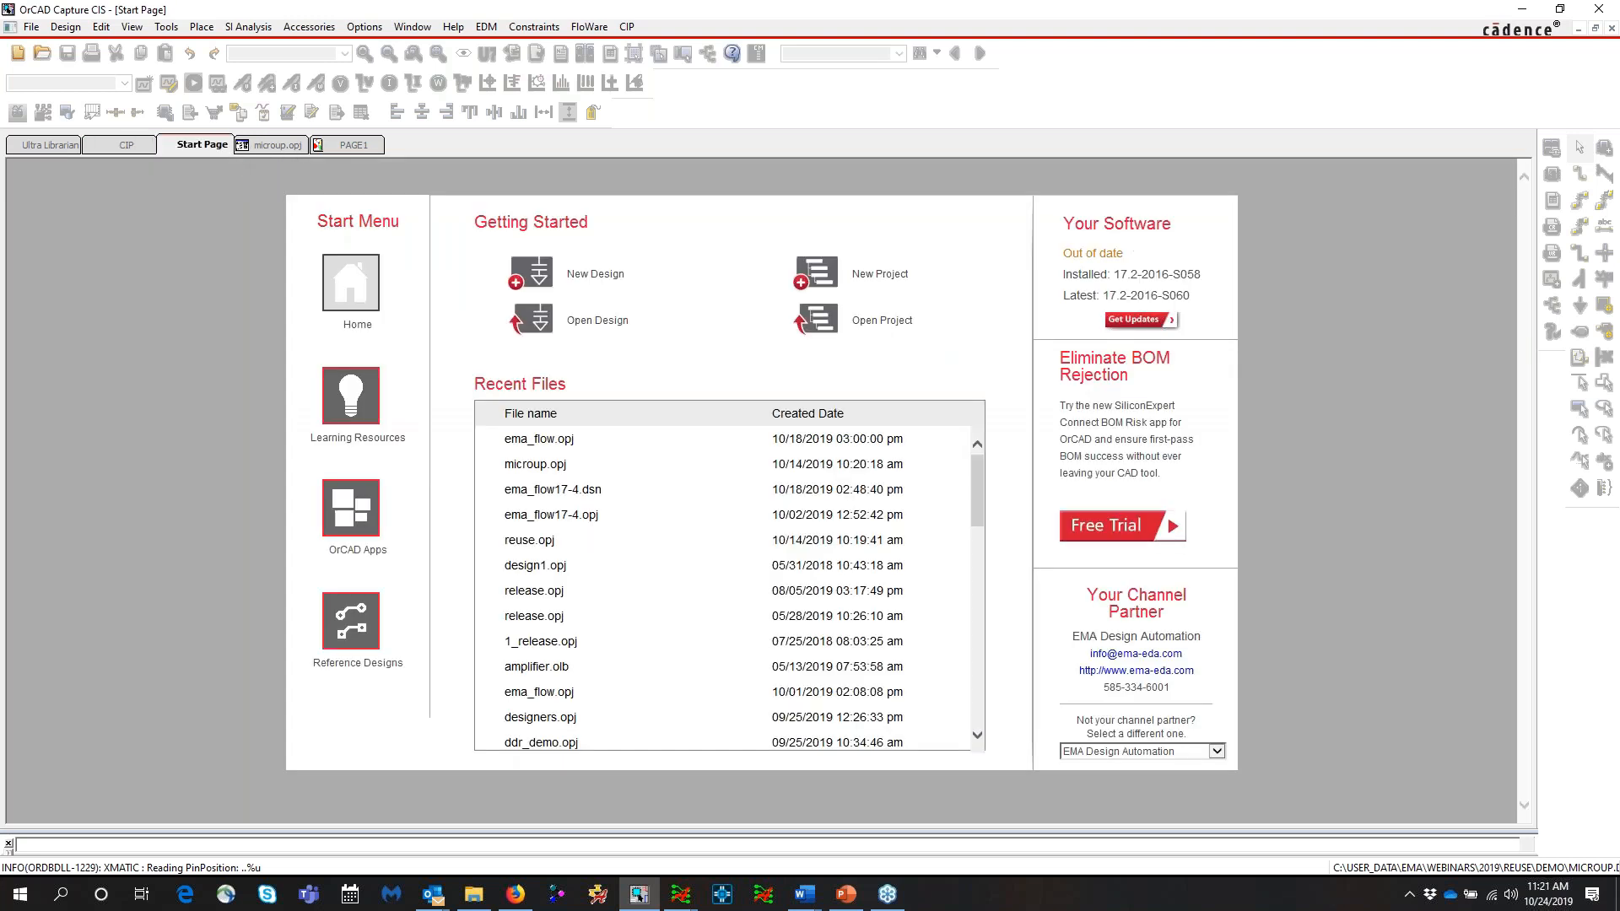
left_click(539, 440)
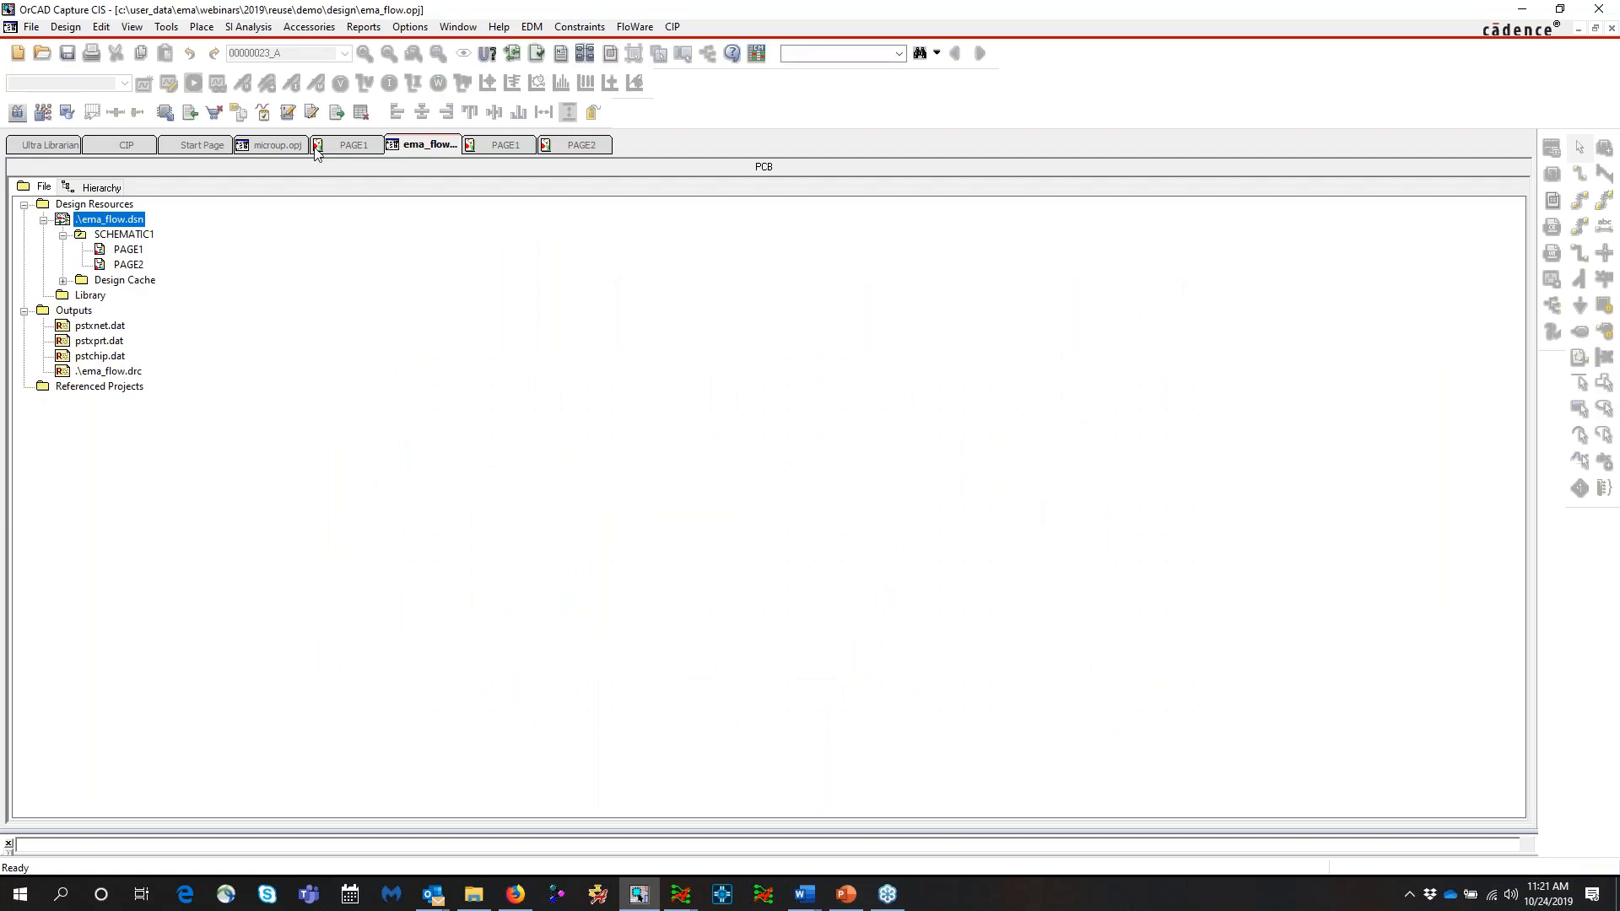
left_click(507, 145)
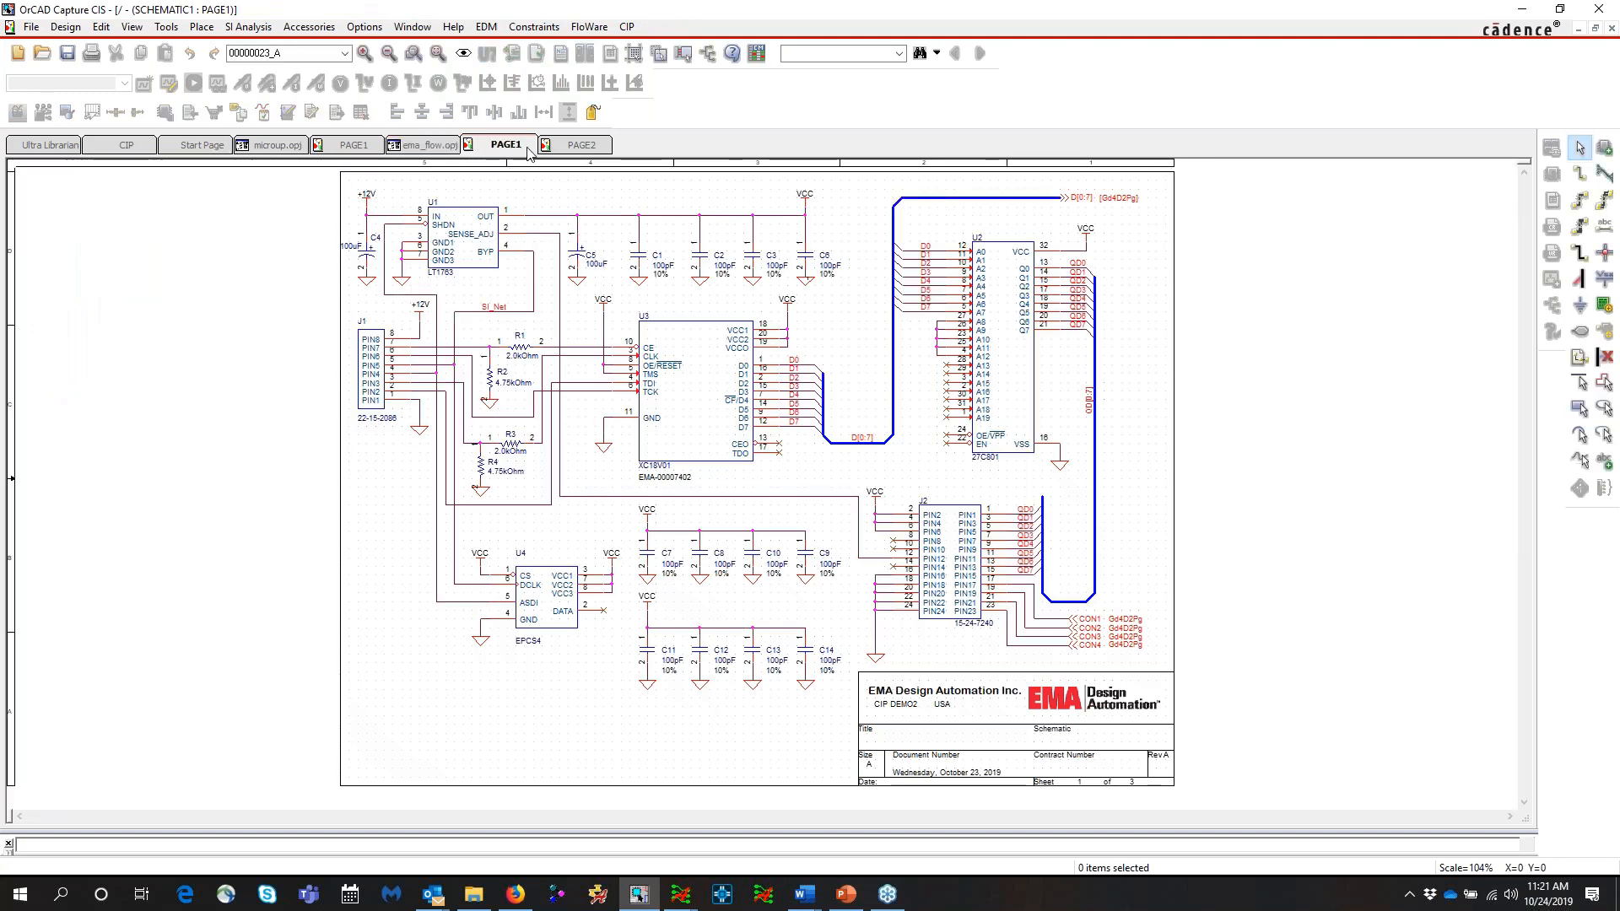
left_click(585, 152)
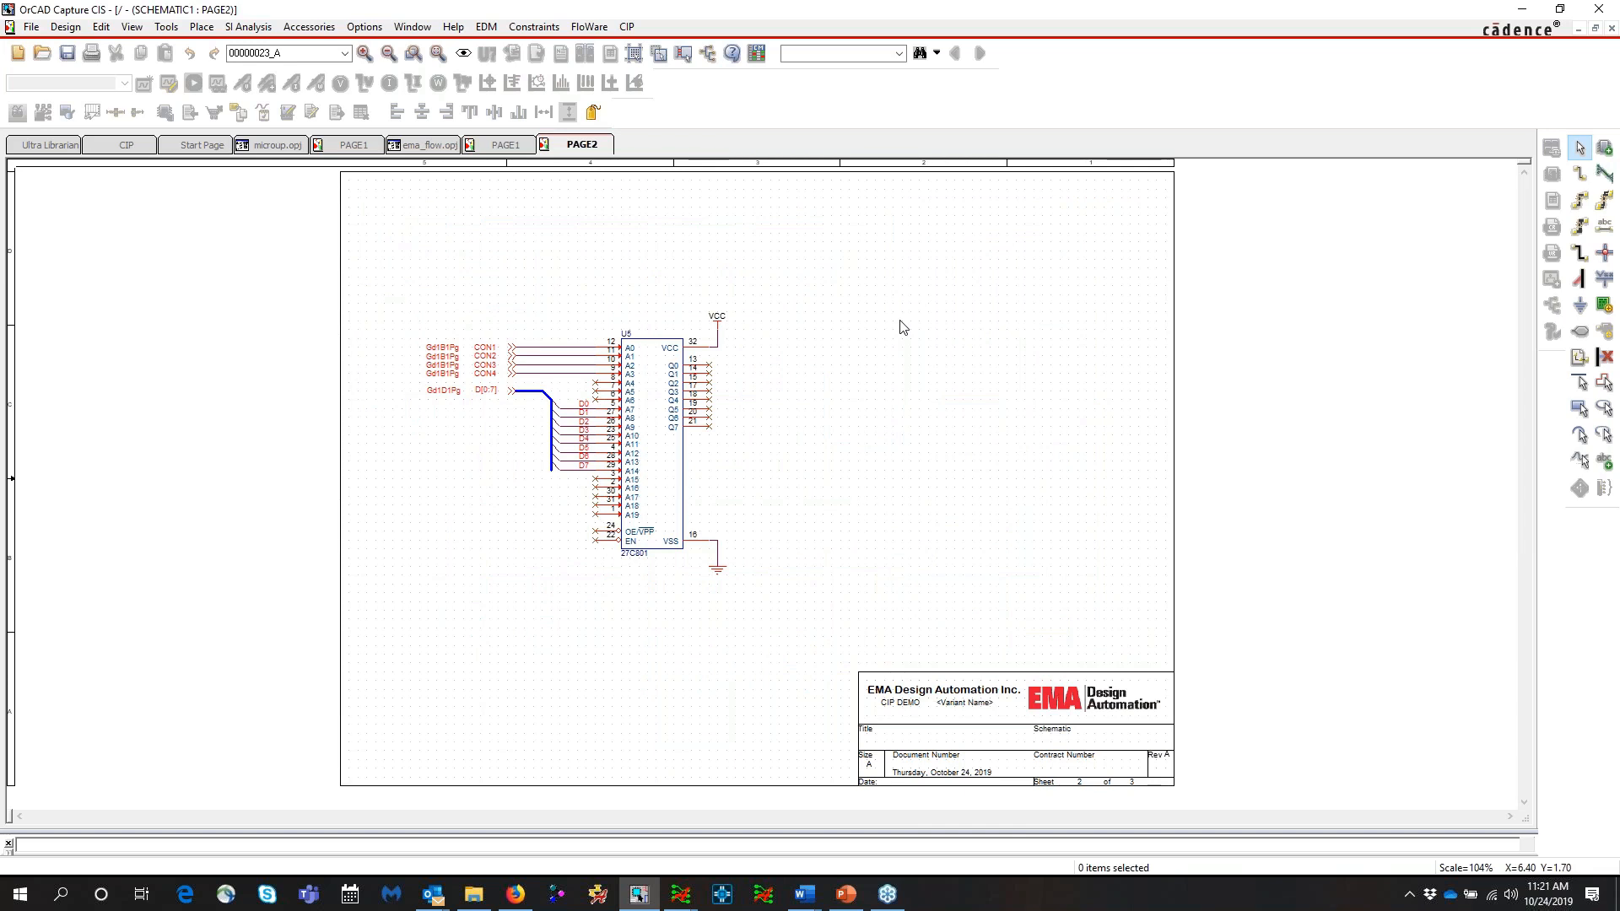
Place the Micro Up Module from its portal record against U5's Q0–Q7 pins on PAGE2, and pull it down and away with wires attached
left_click(127, 145)
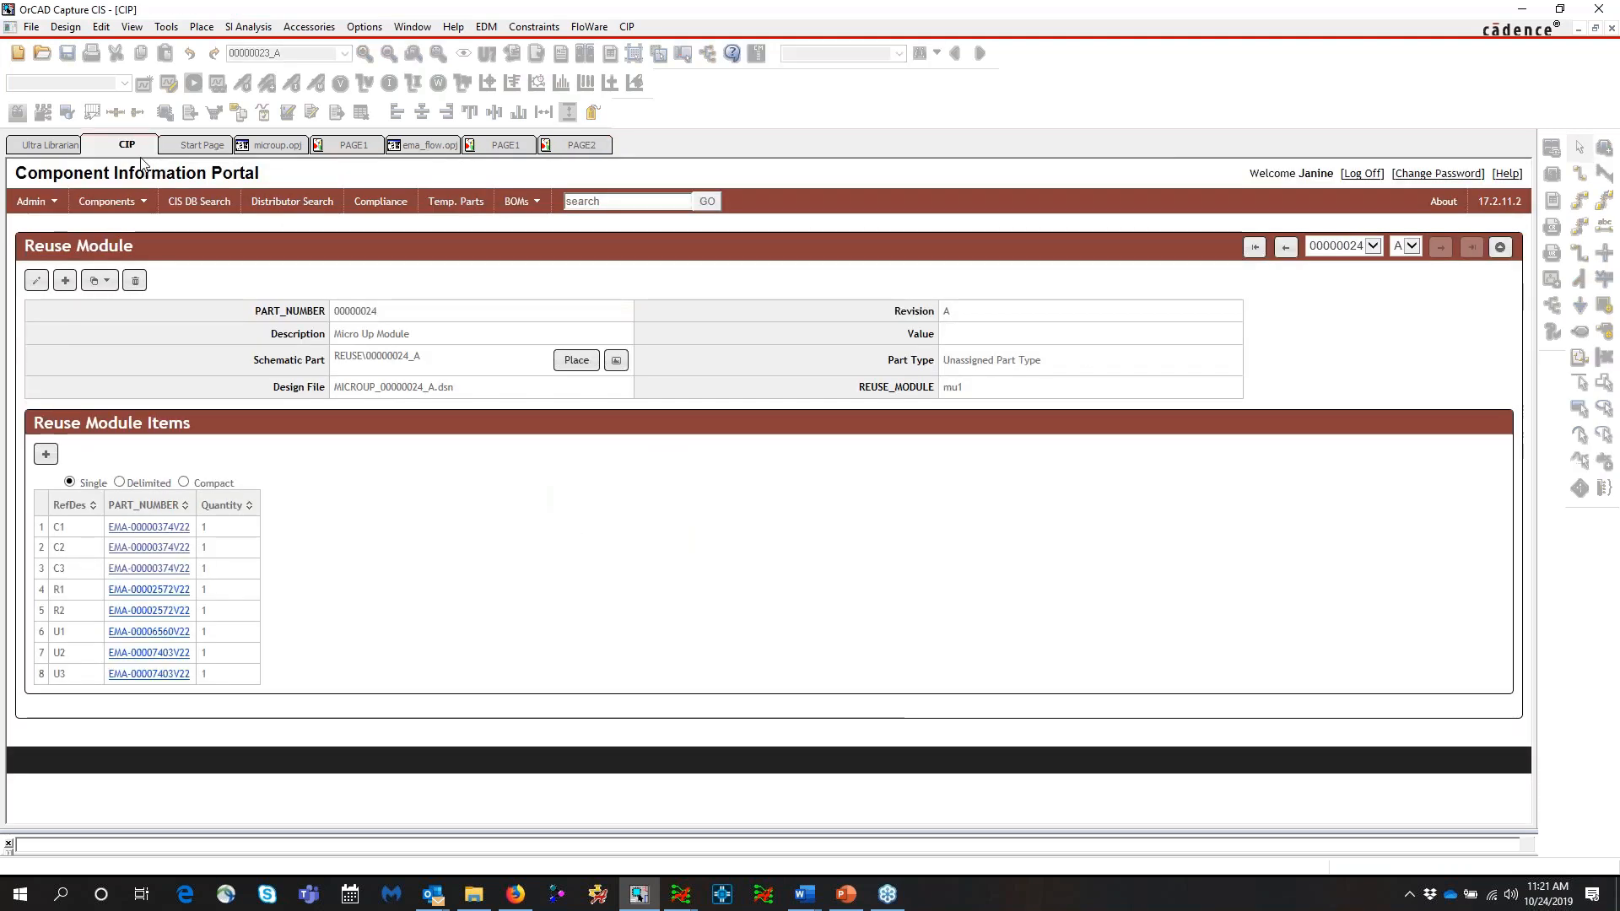
left_click(583, 363)
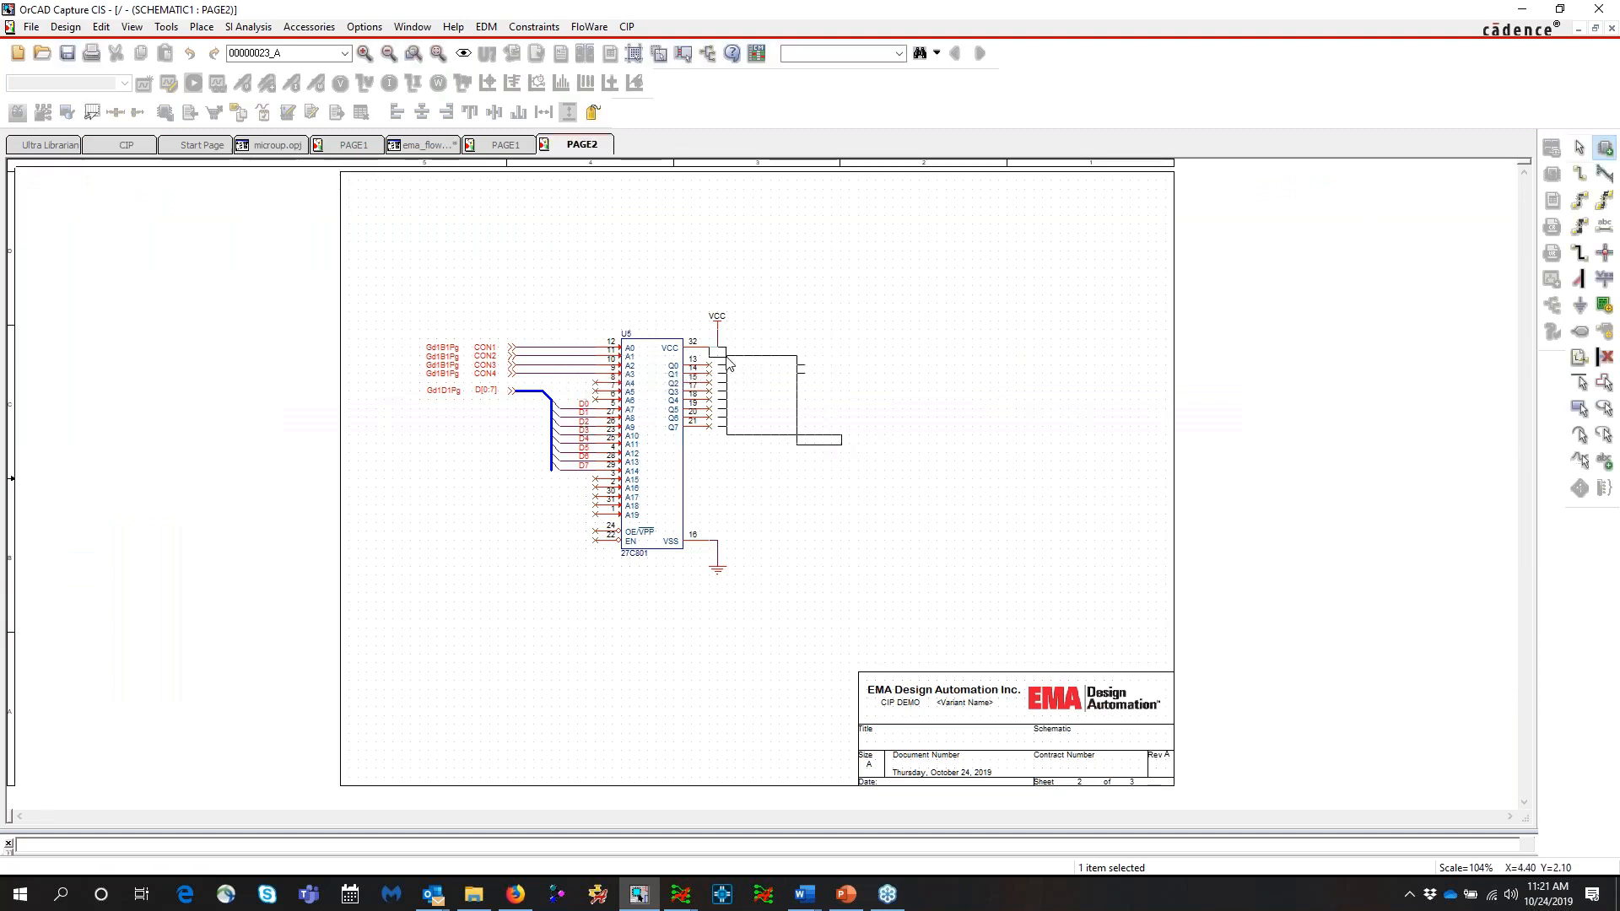
left_click(729, 365)
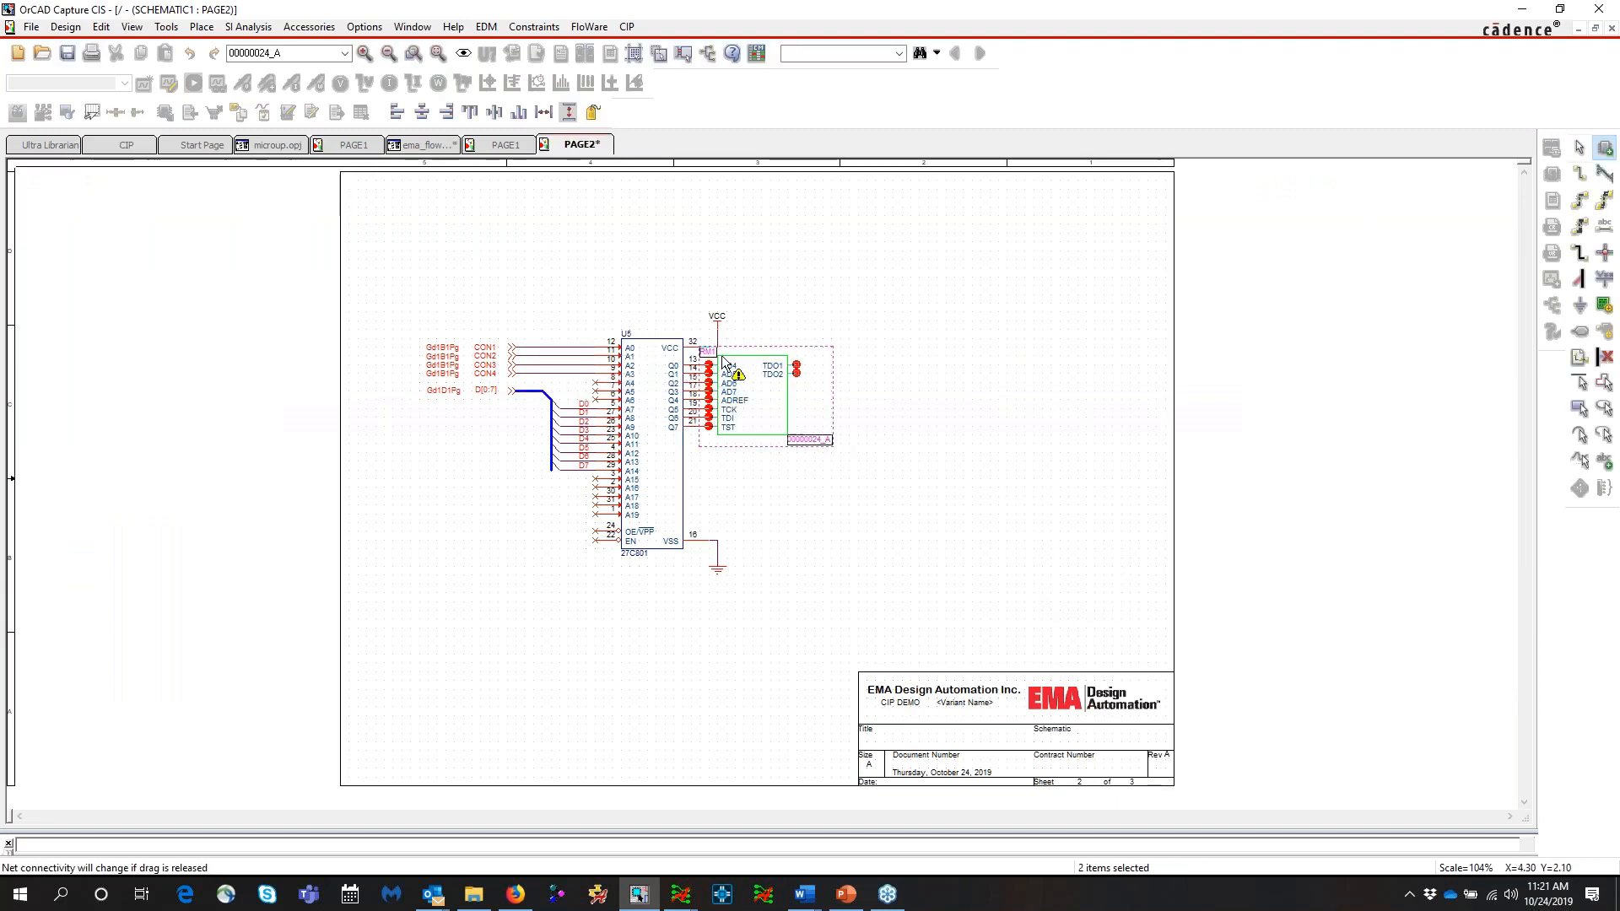
right_click(907, 362)
left_click(960, 371)
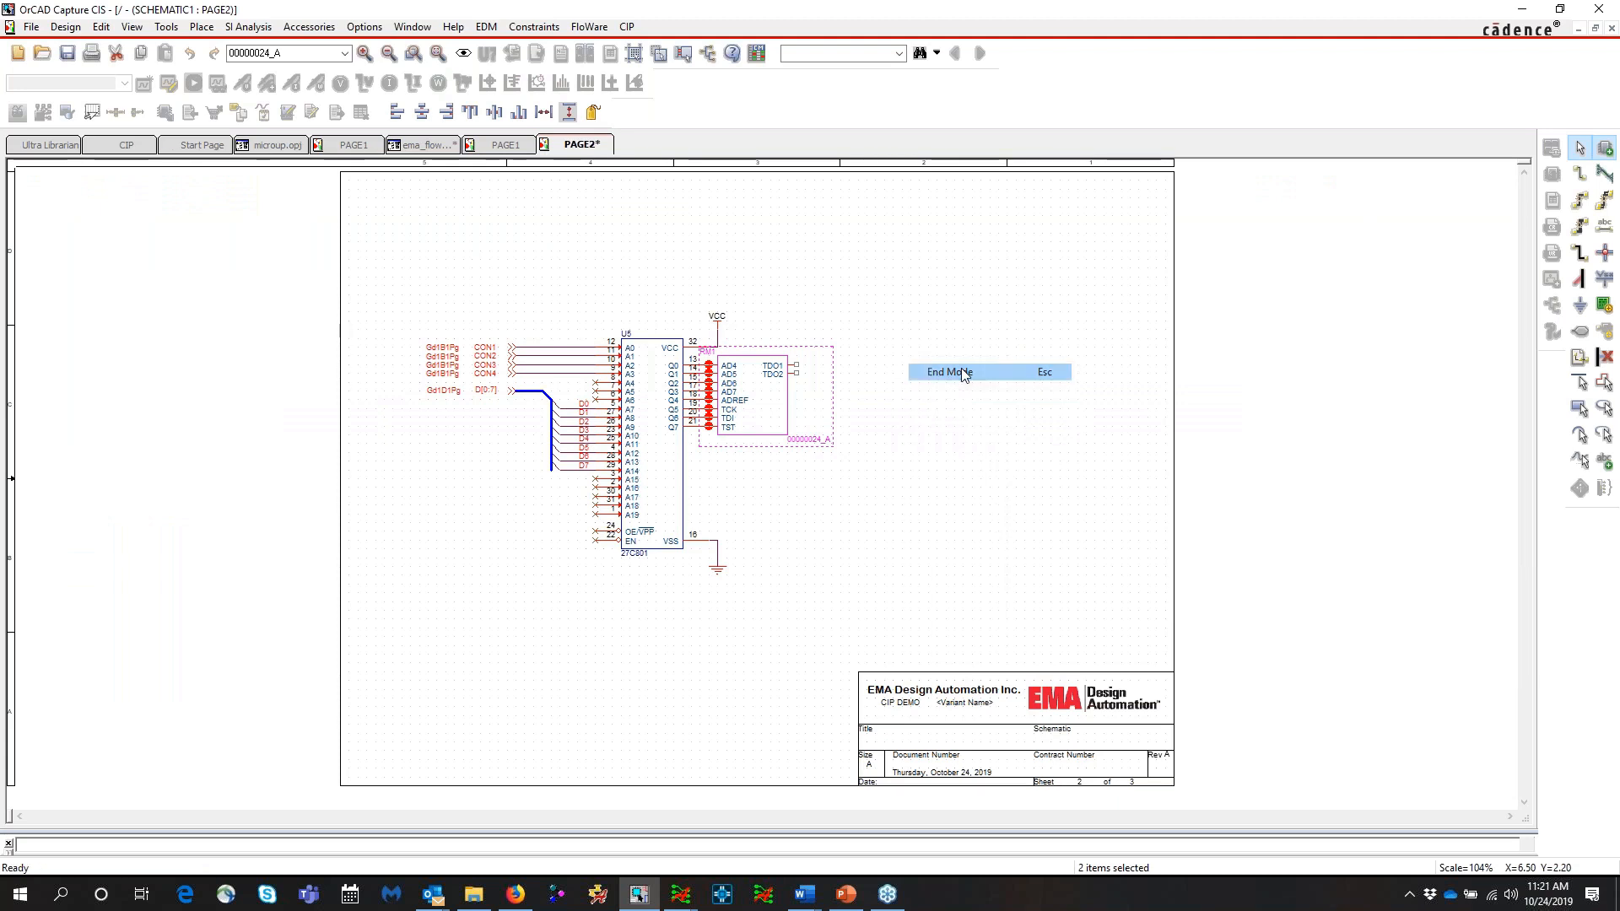
left_click_drag(806, 379, 896, 483)
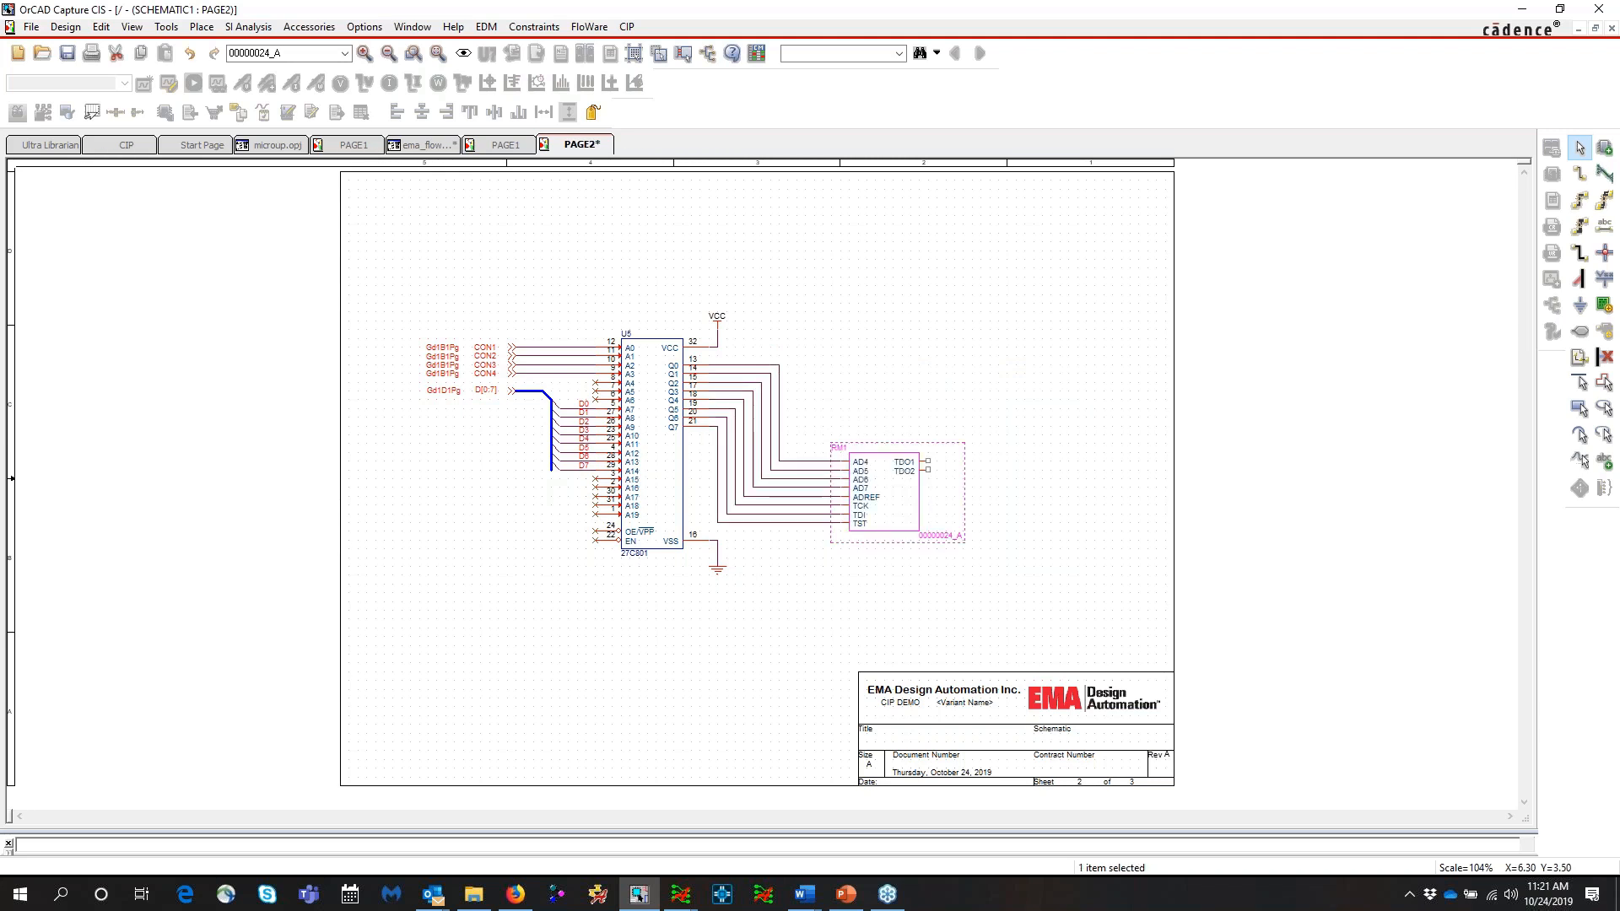
left_click(951, 393)
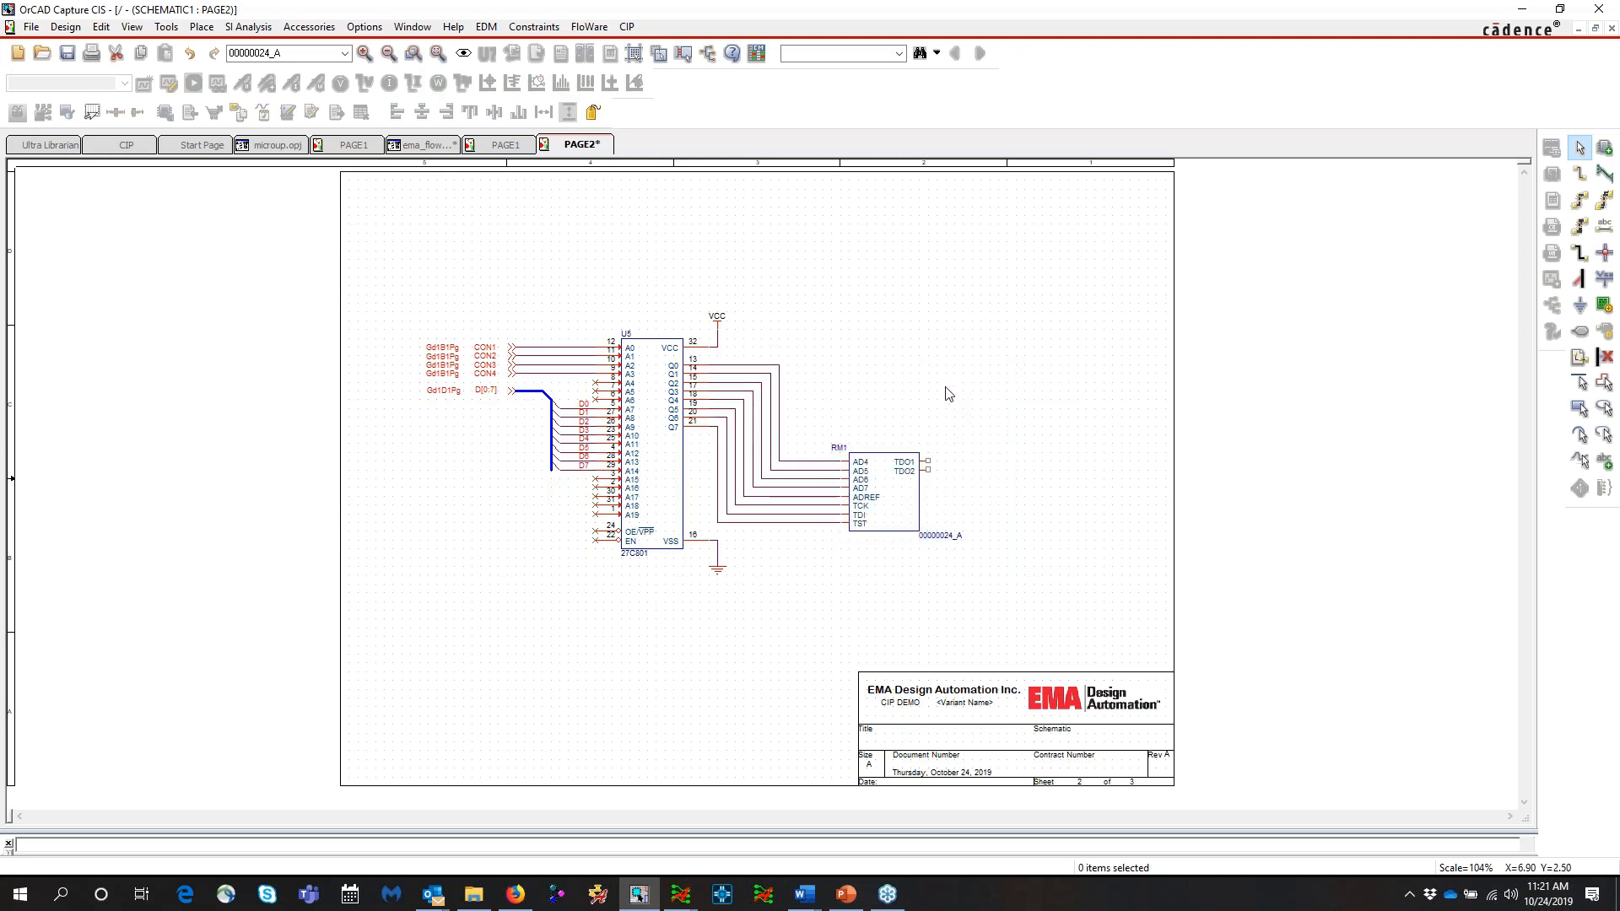
Auto-wire two points at a time, connecting RM1's TDO1 to U5's EN pin and TDO2 to its OE/VPP pin
left_click(201, 26)
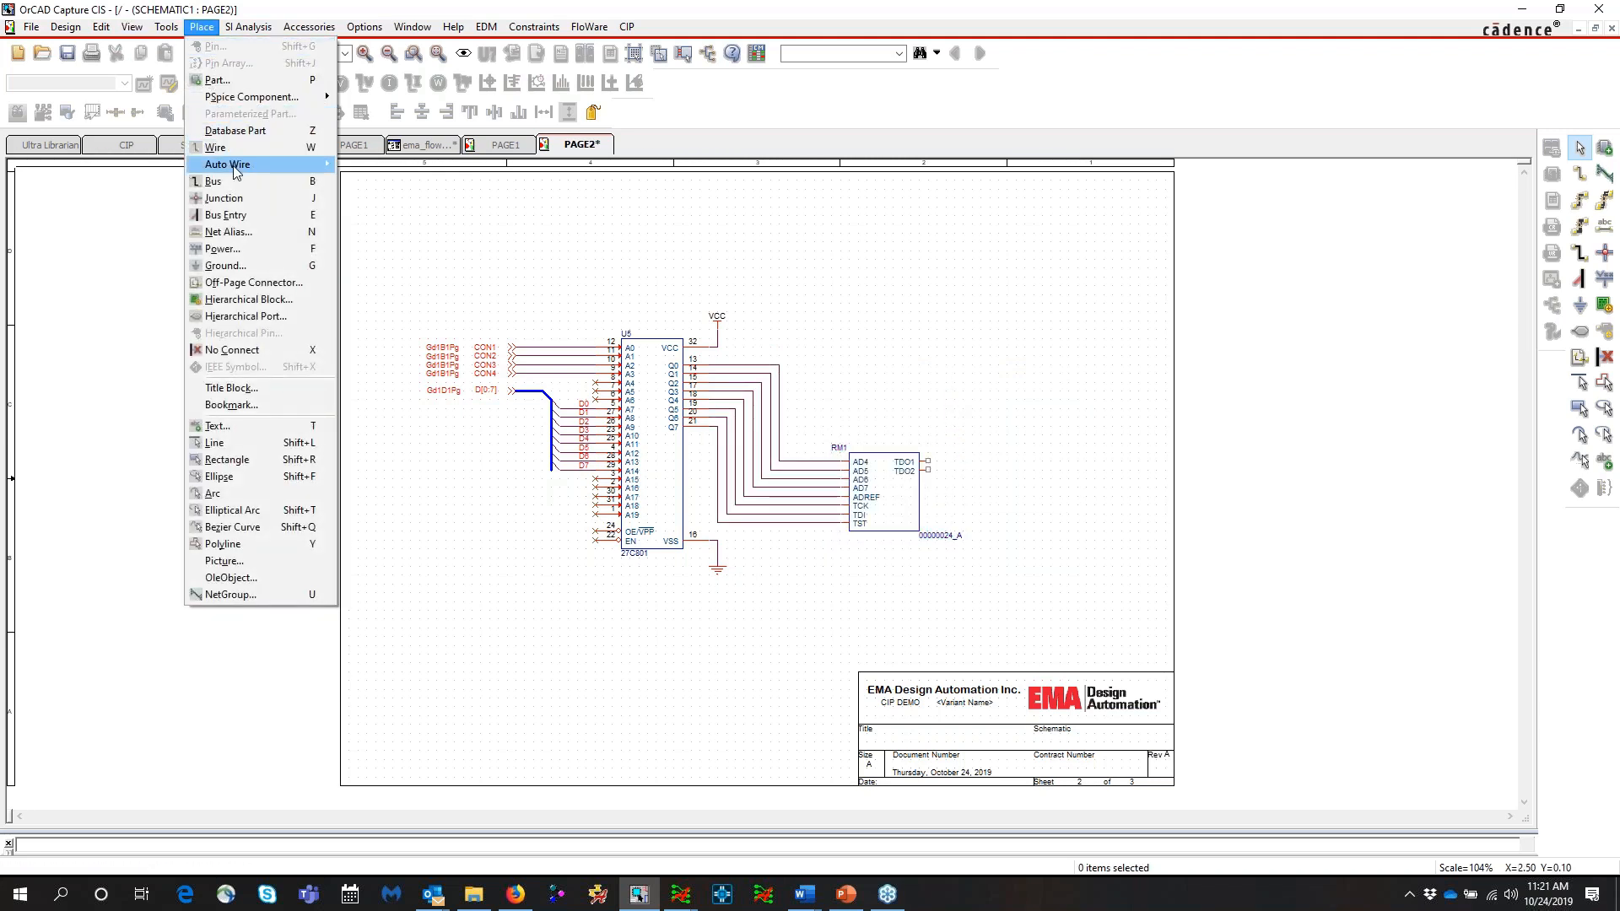
mouse_move(287, 164)
left_click(384, 164)
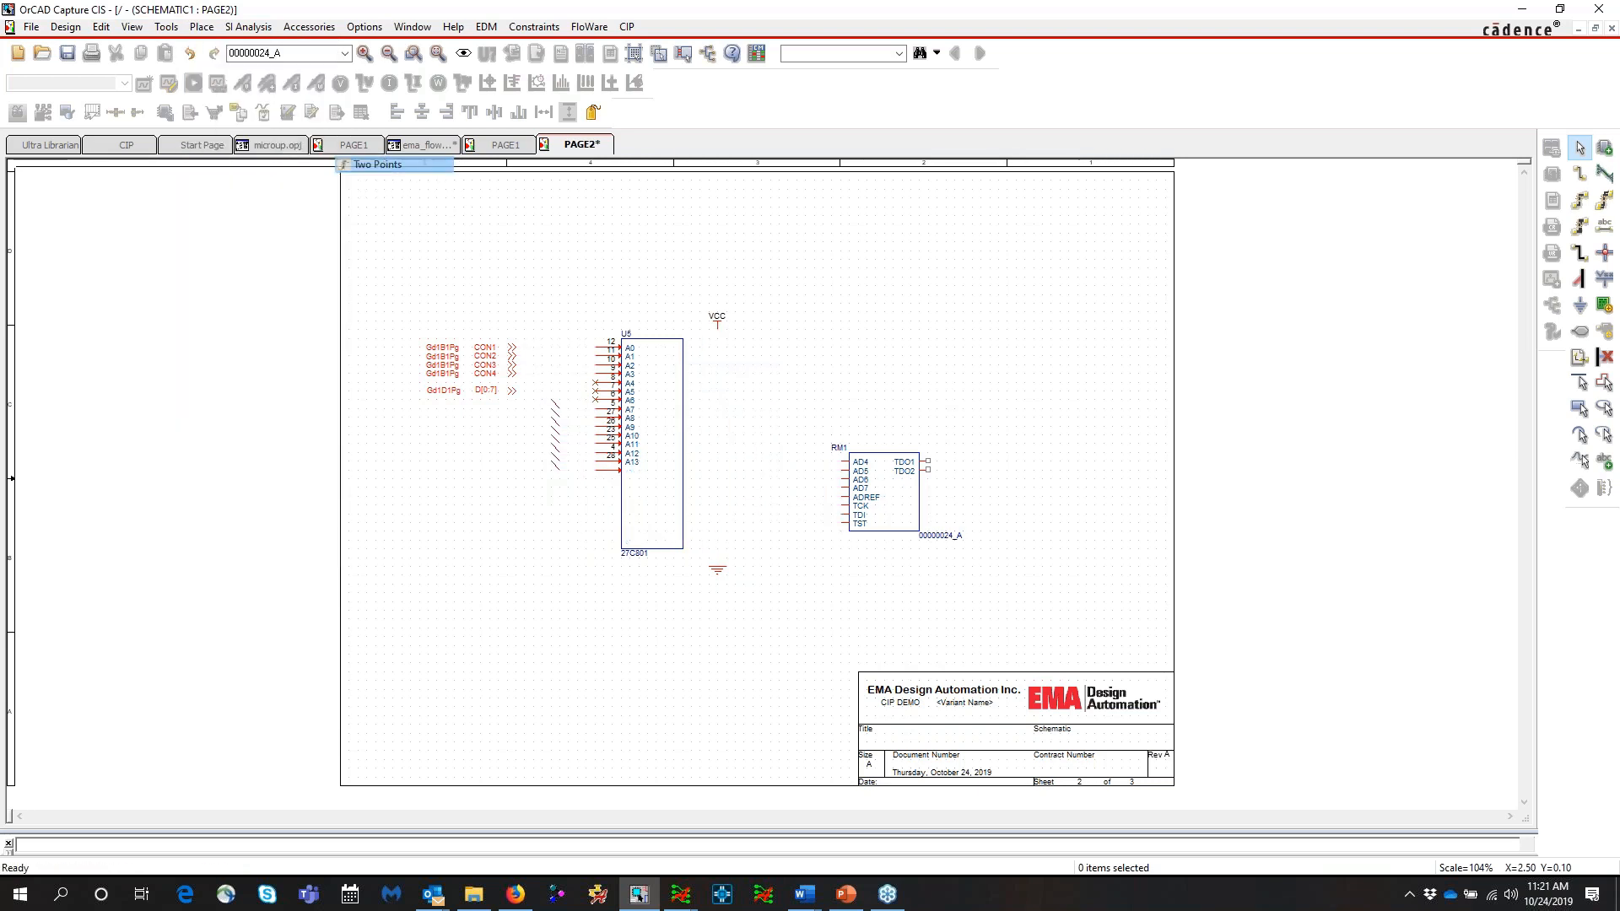
left_click(927, 460)
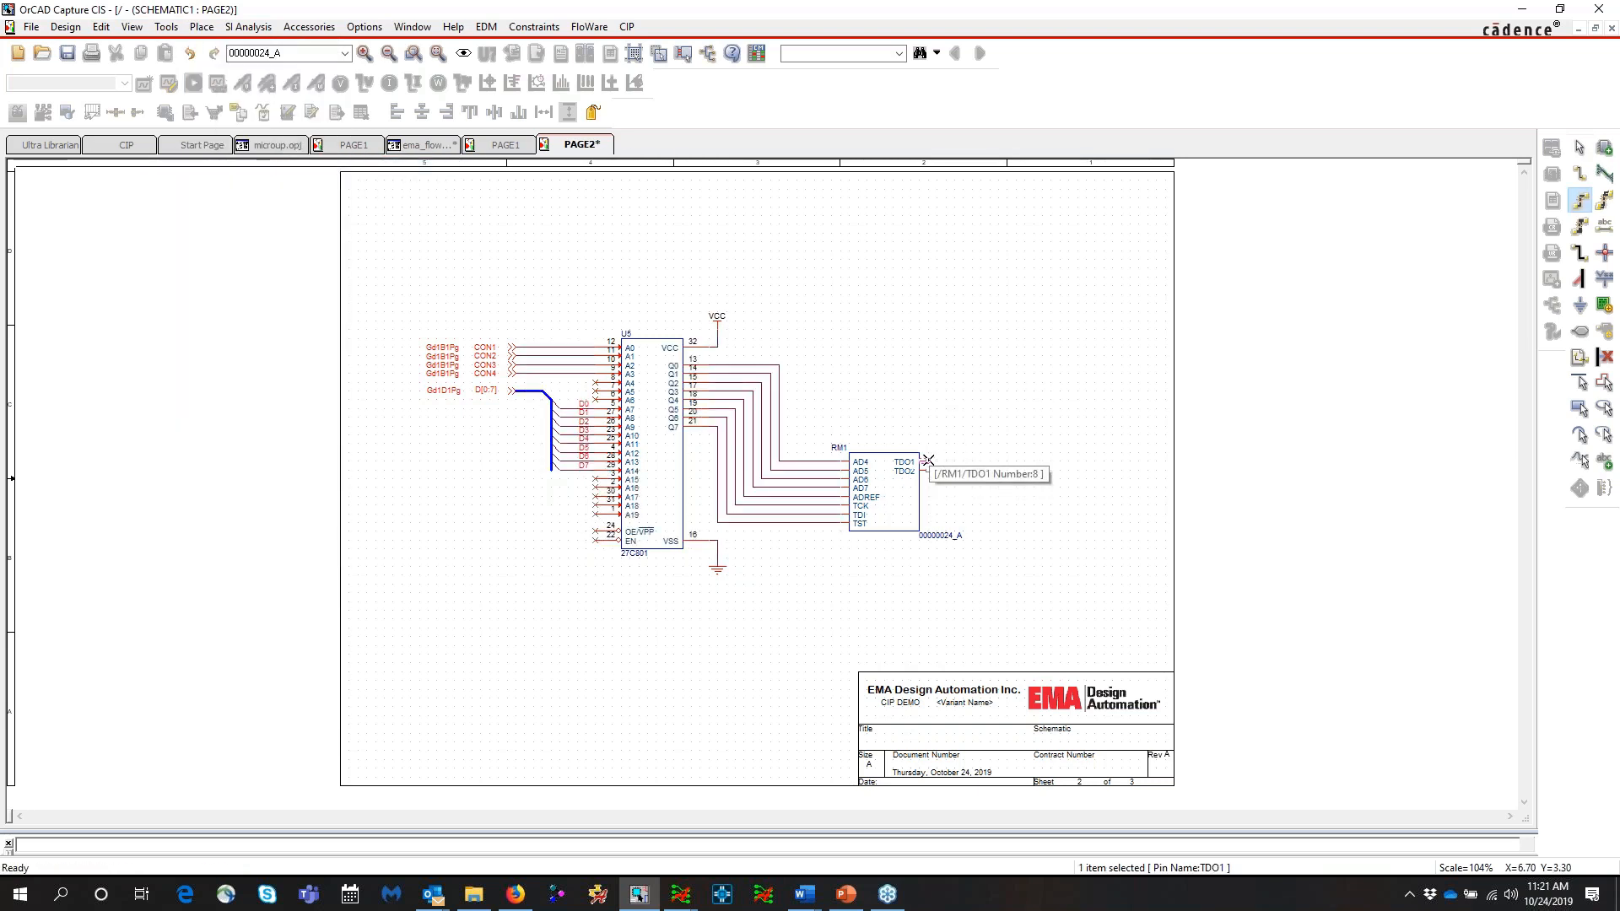
left_click(611, 541)
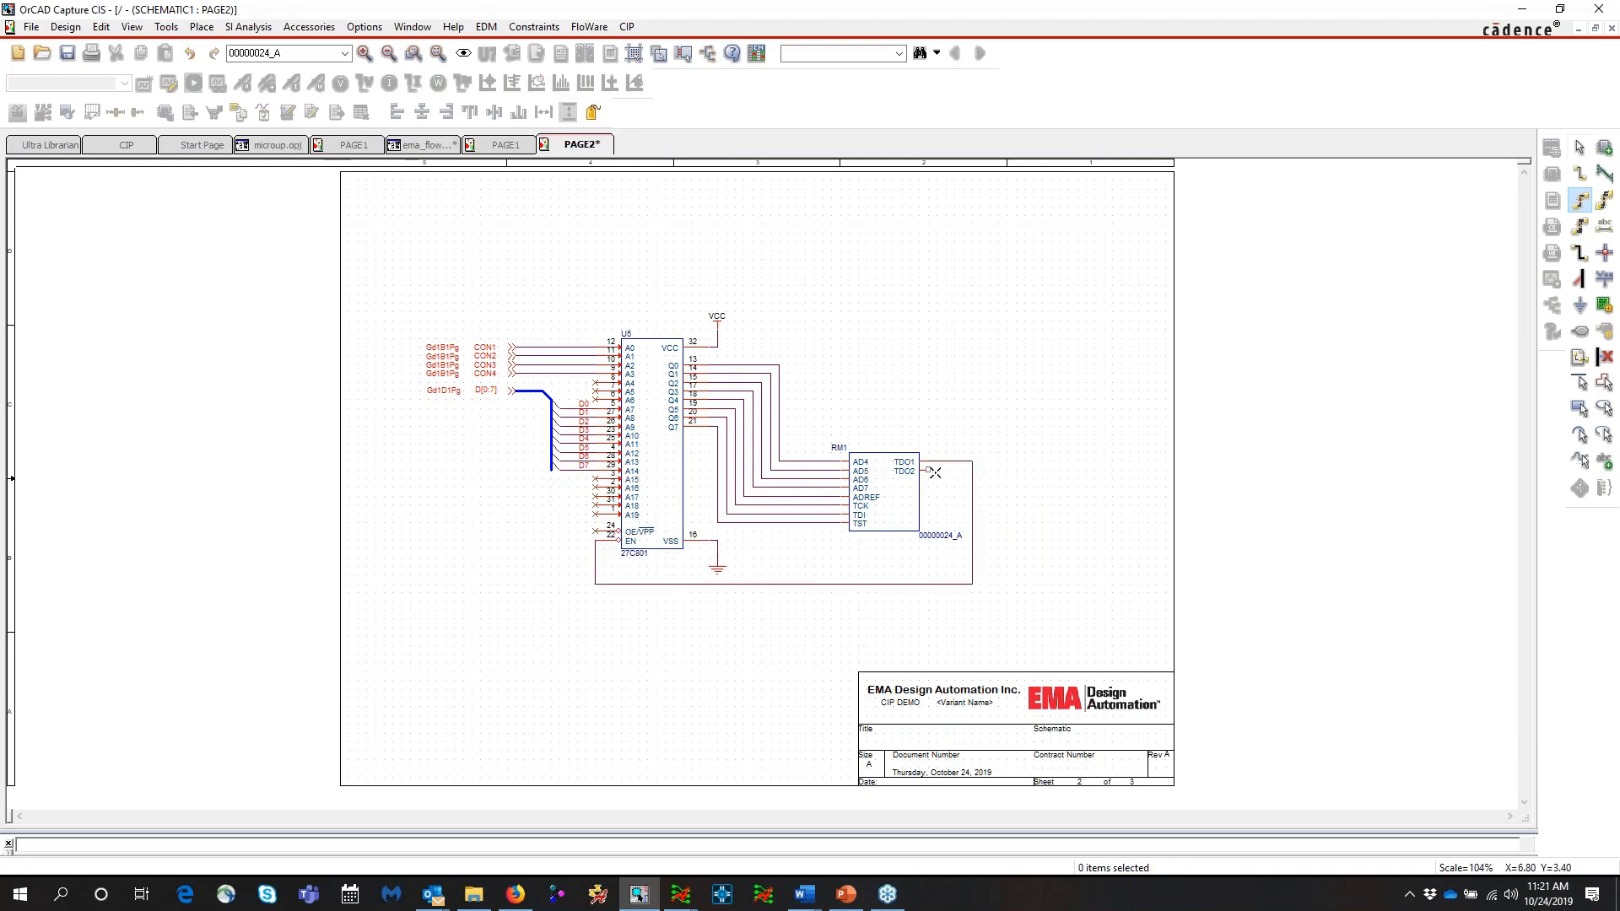
left_click(928, 469)
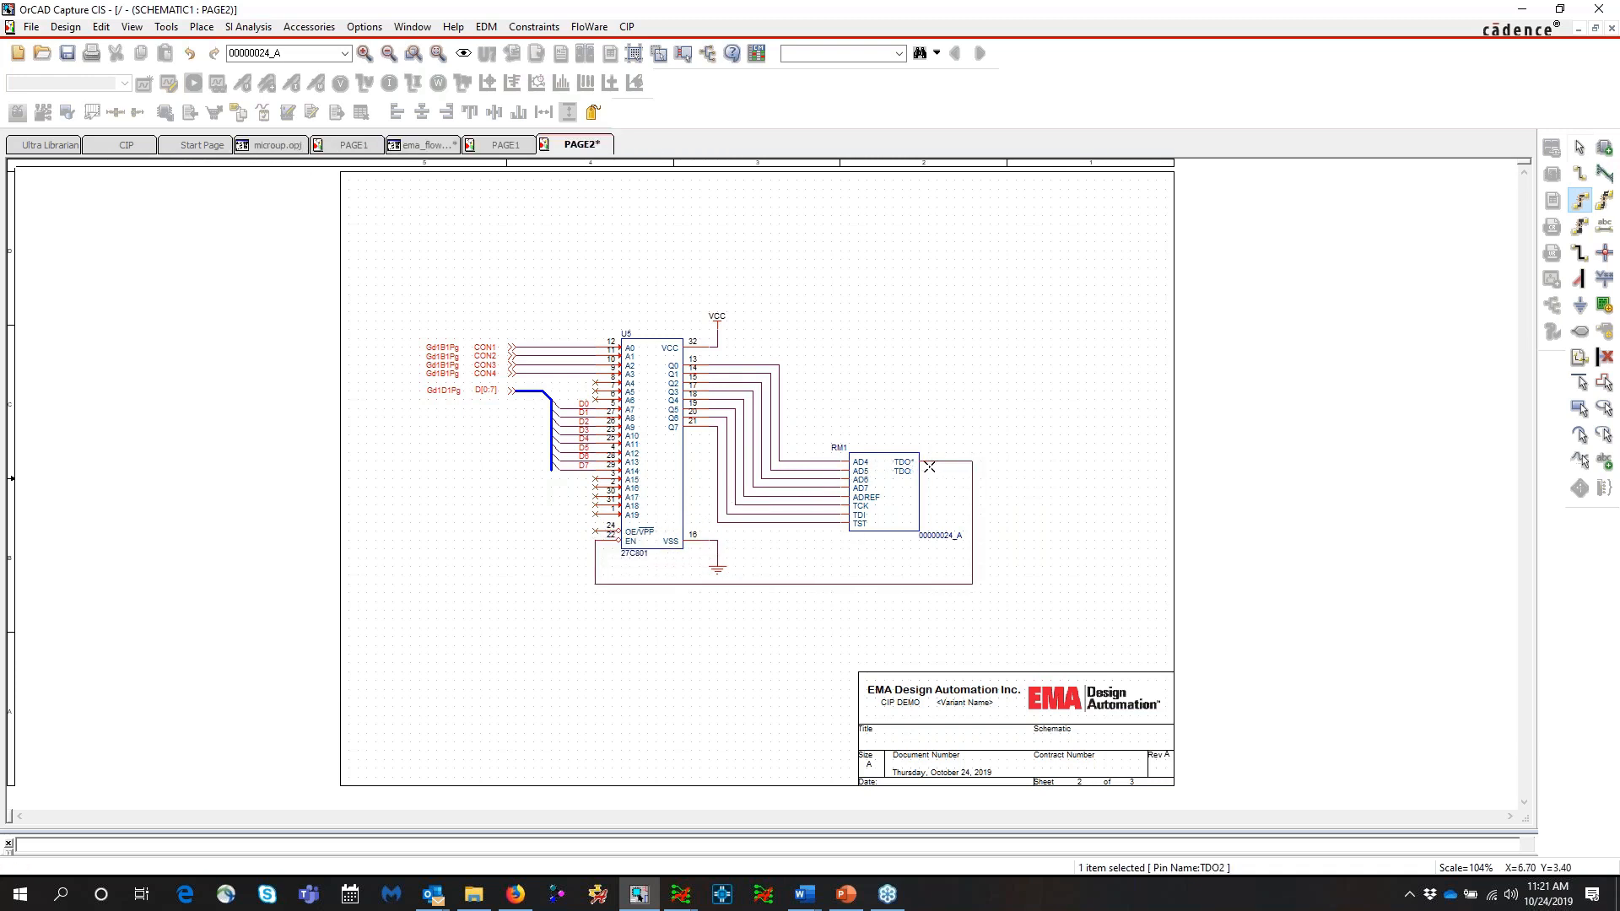
left_click(596, 531)
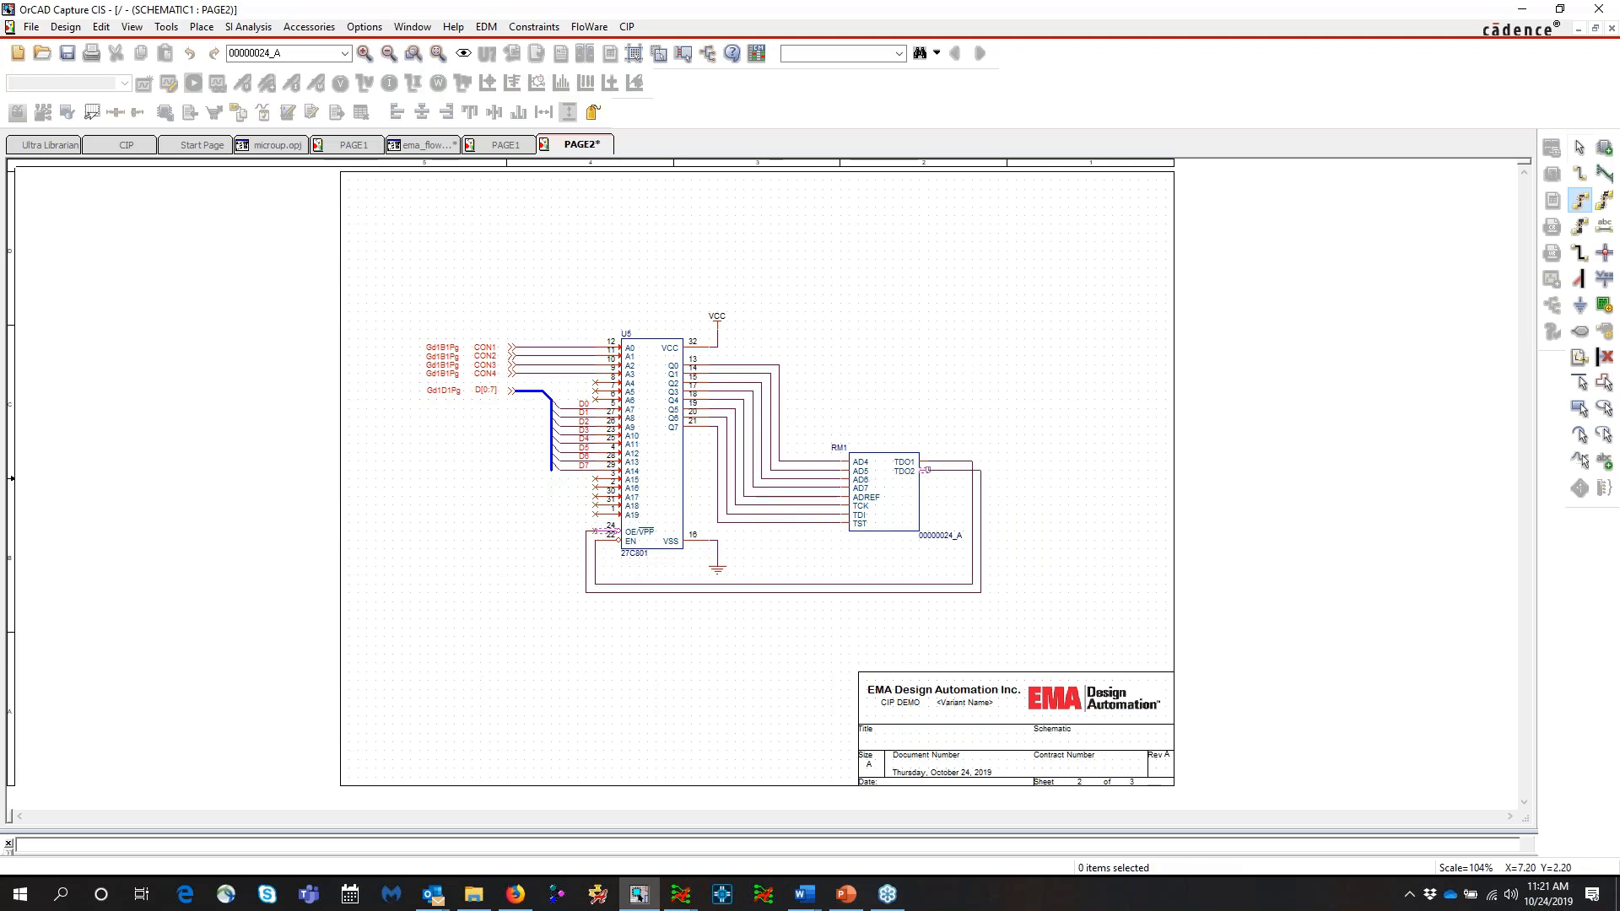
right_click(929, 359)
left_click(976, 365)
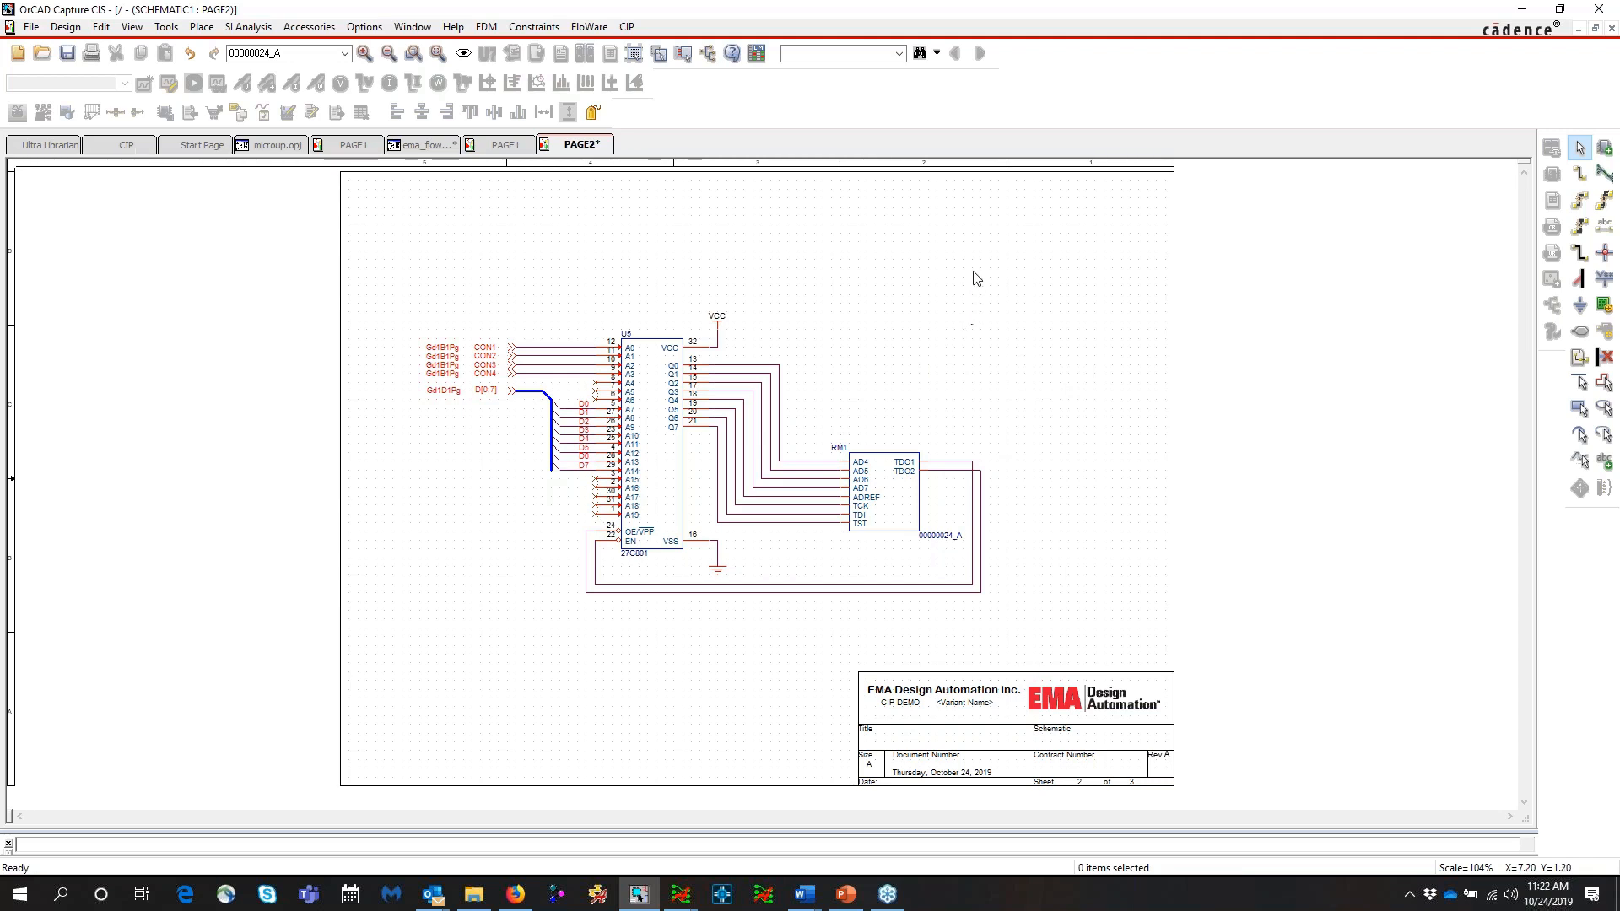
Annotate the ema_flow design for PCB Editor reuse with incremental renumbering, marking the MICROUP_00000024_A.DSN : MicroUp module for reuse
left_click(425, 144)
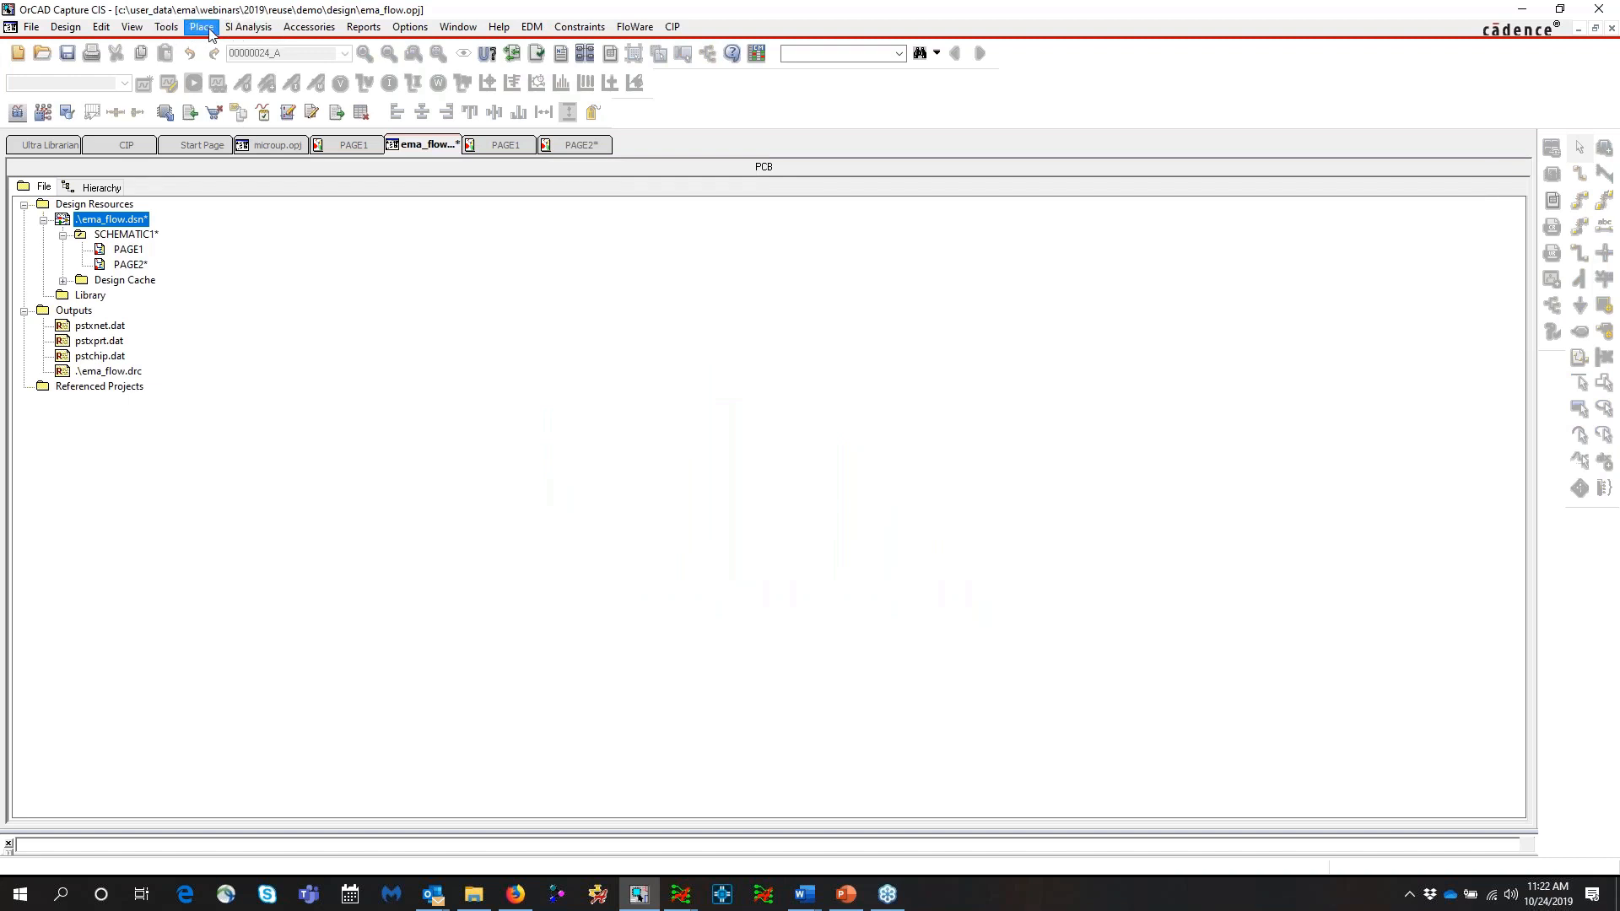
left_click(166, 27)
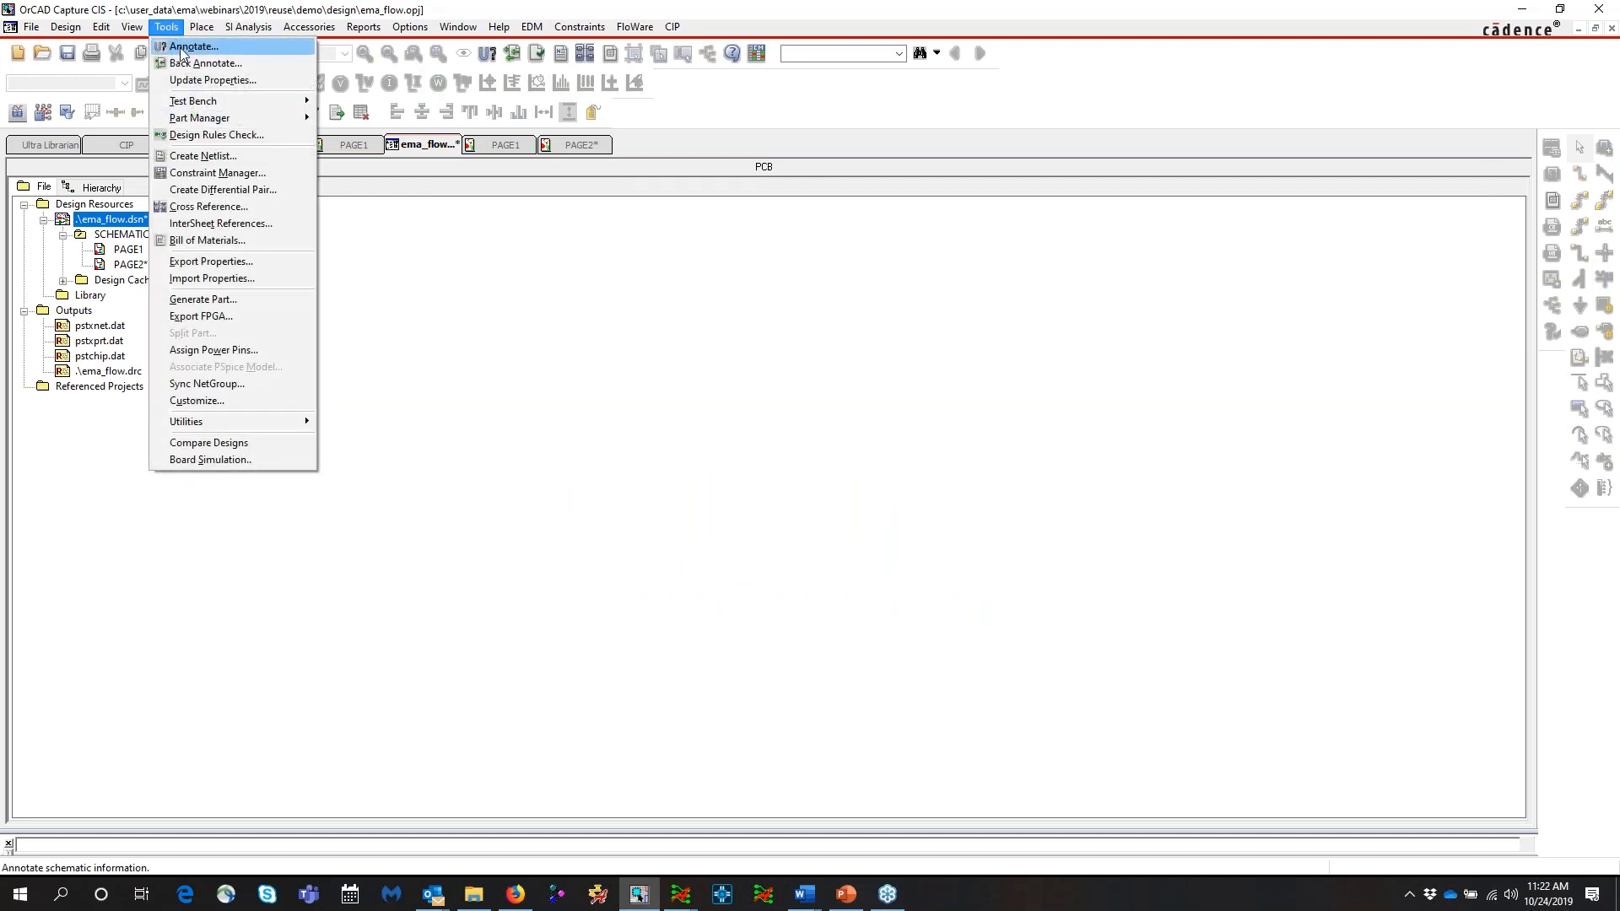
left_click(184, 46)
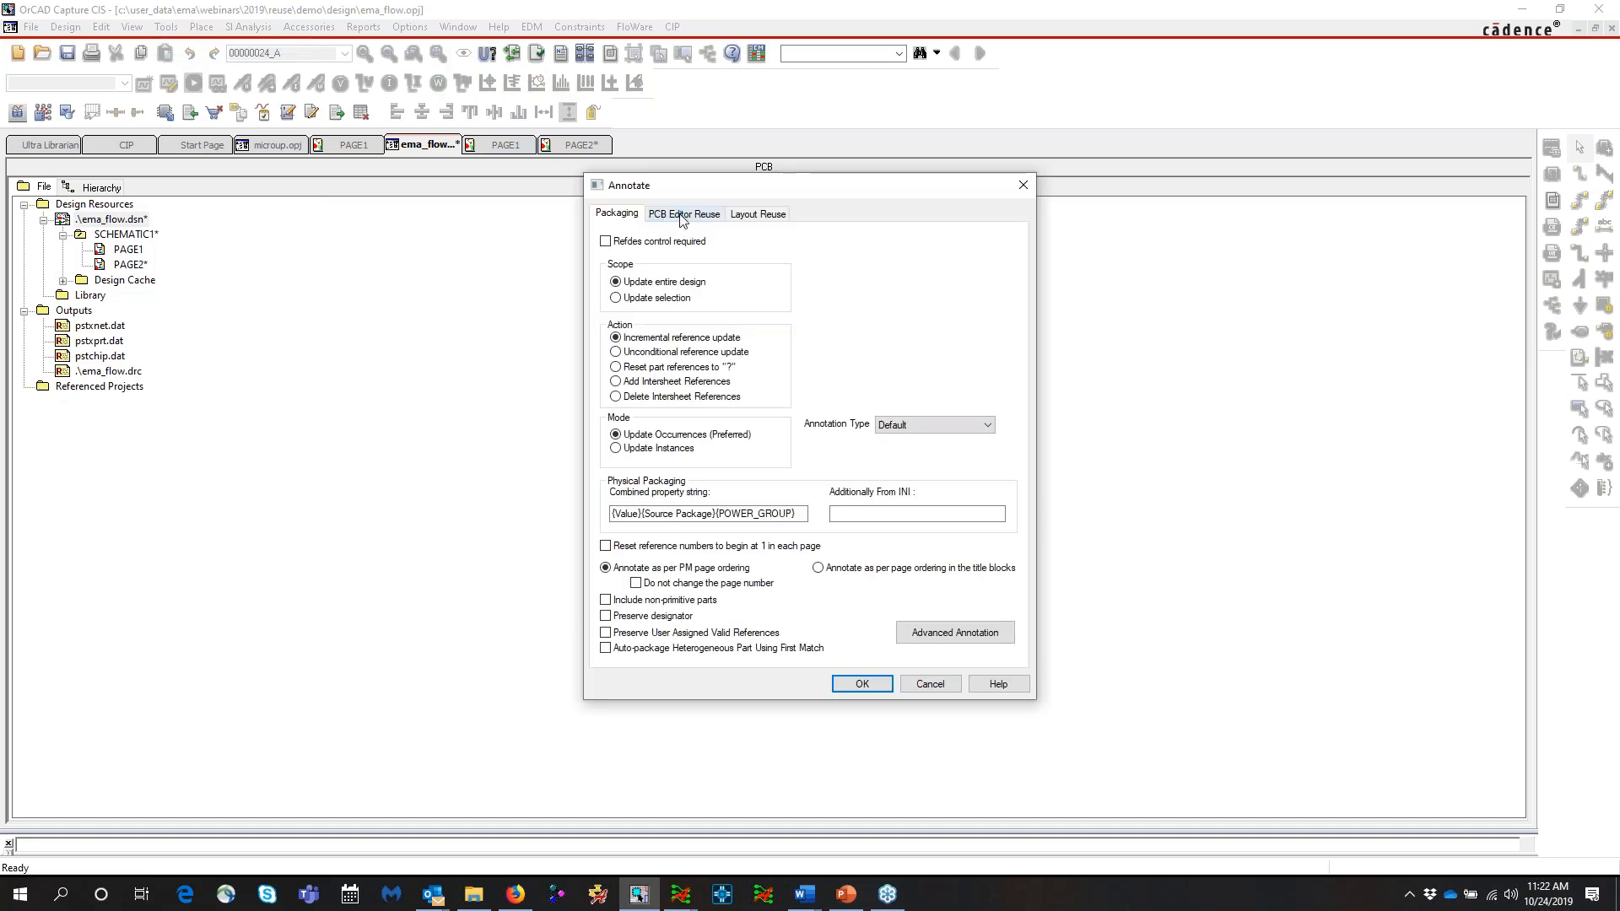
left_click(682, 215)
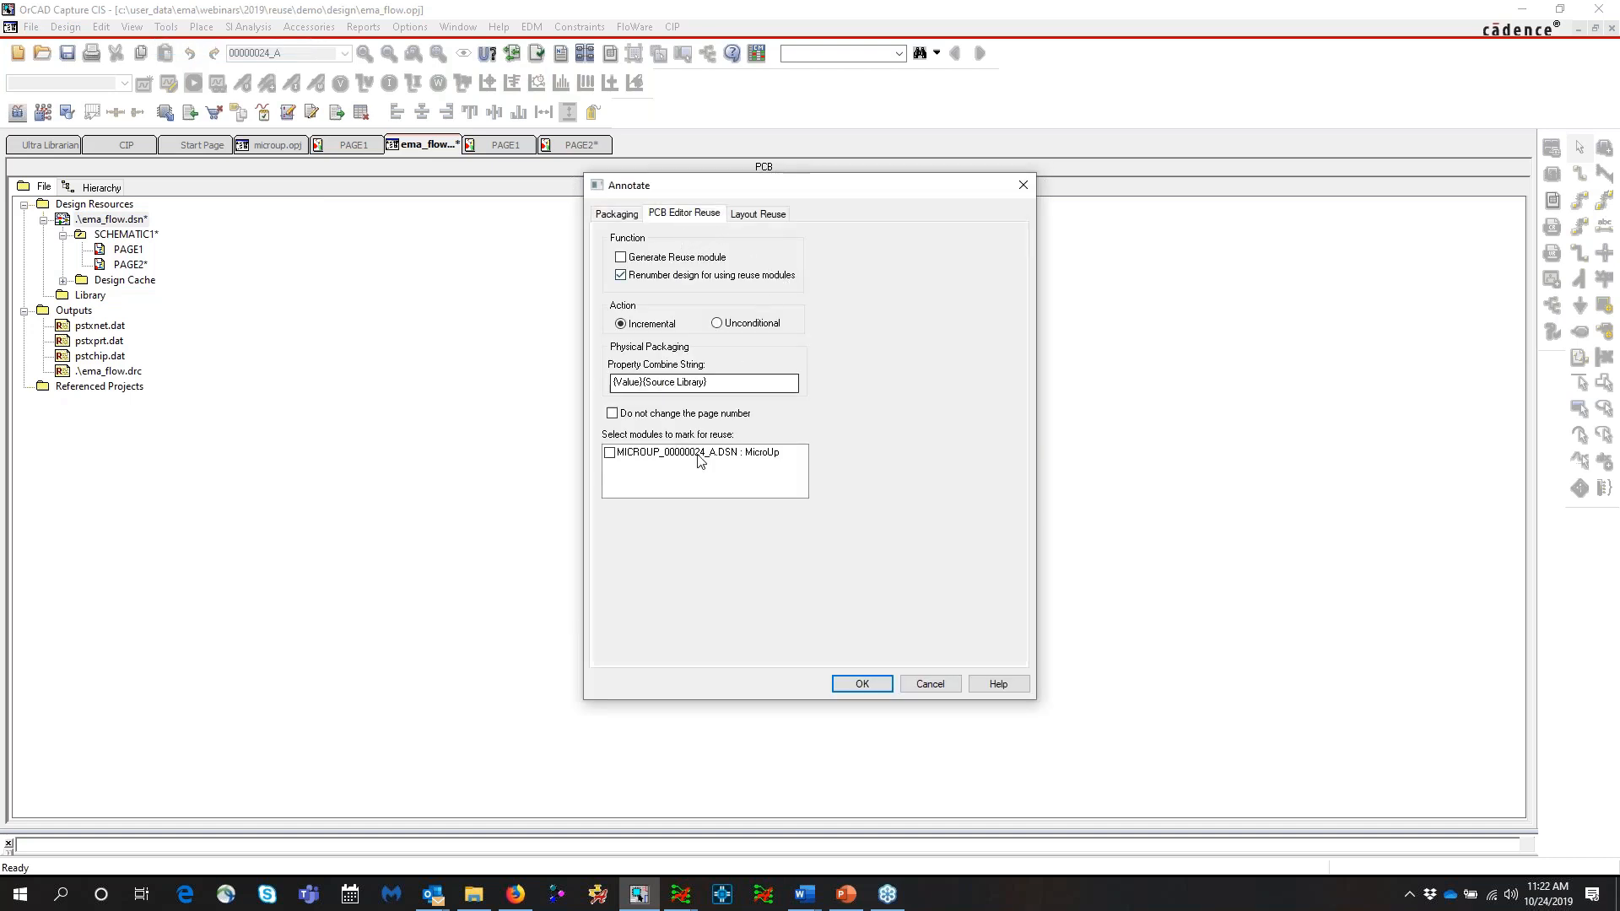
left_click(609, 453)
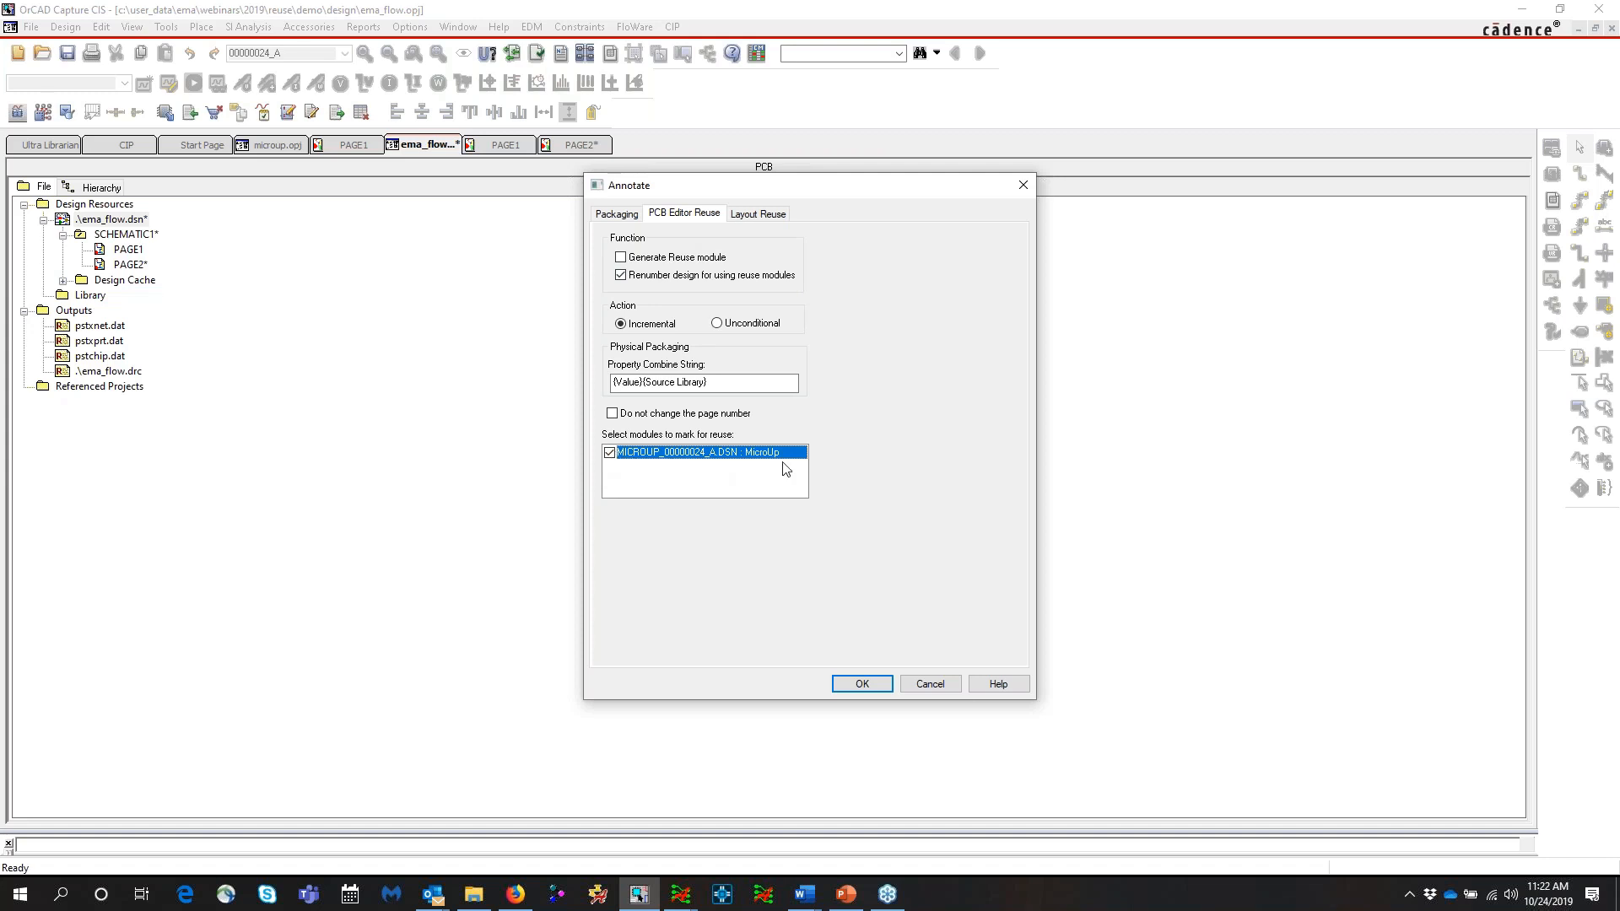
left_click(846, 686)
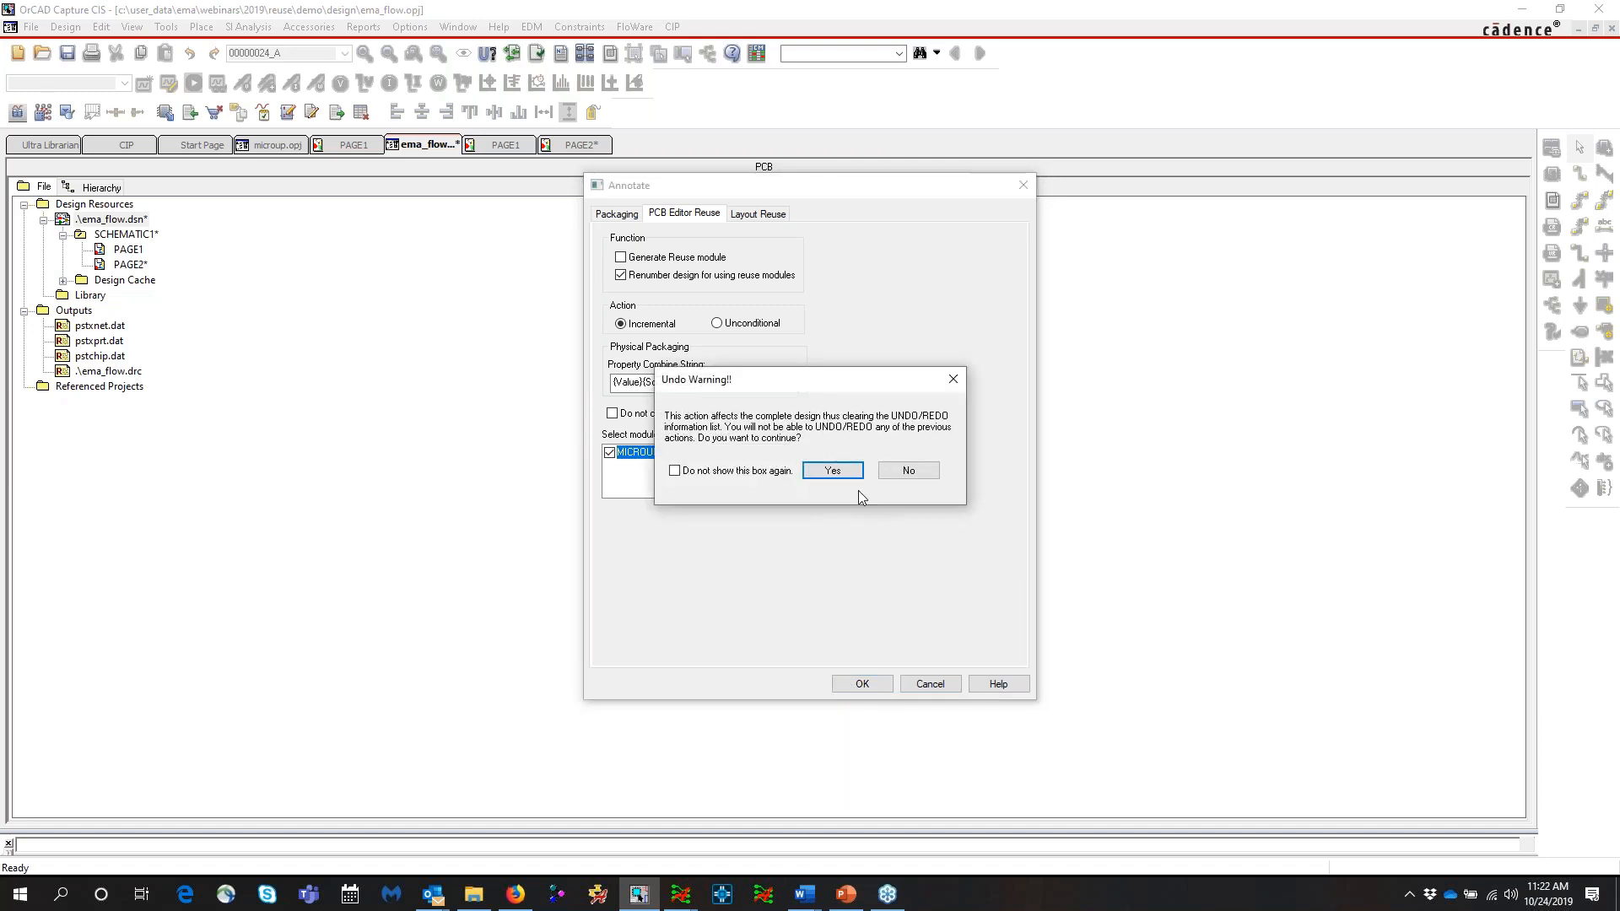
left_click(833, 472)
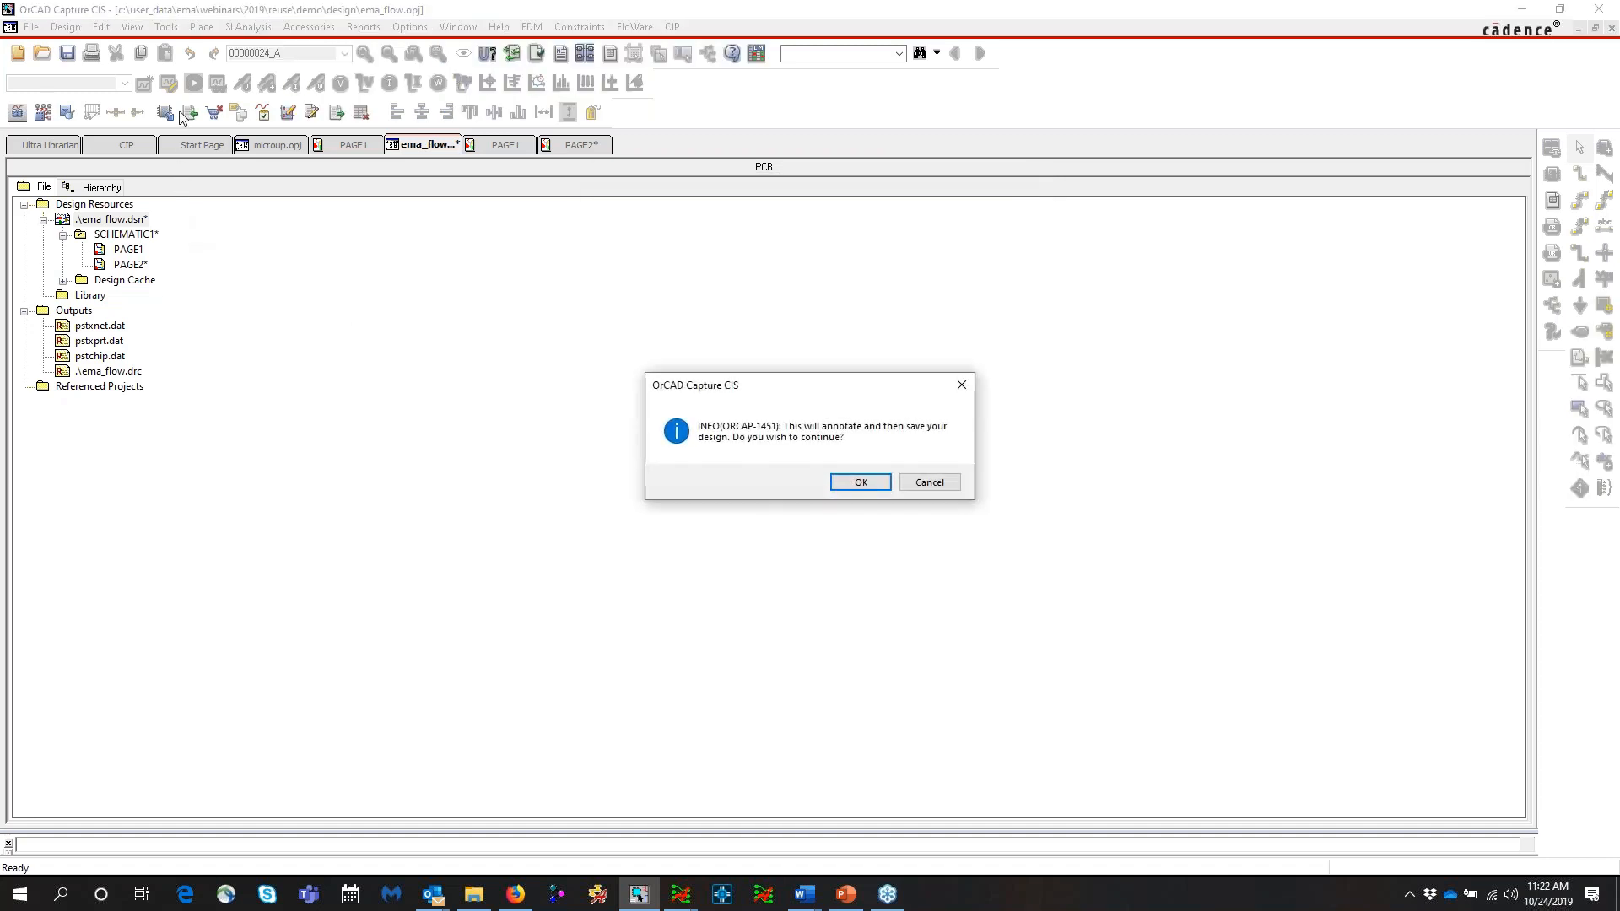
left_click(859, 482)
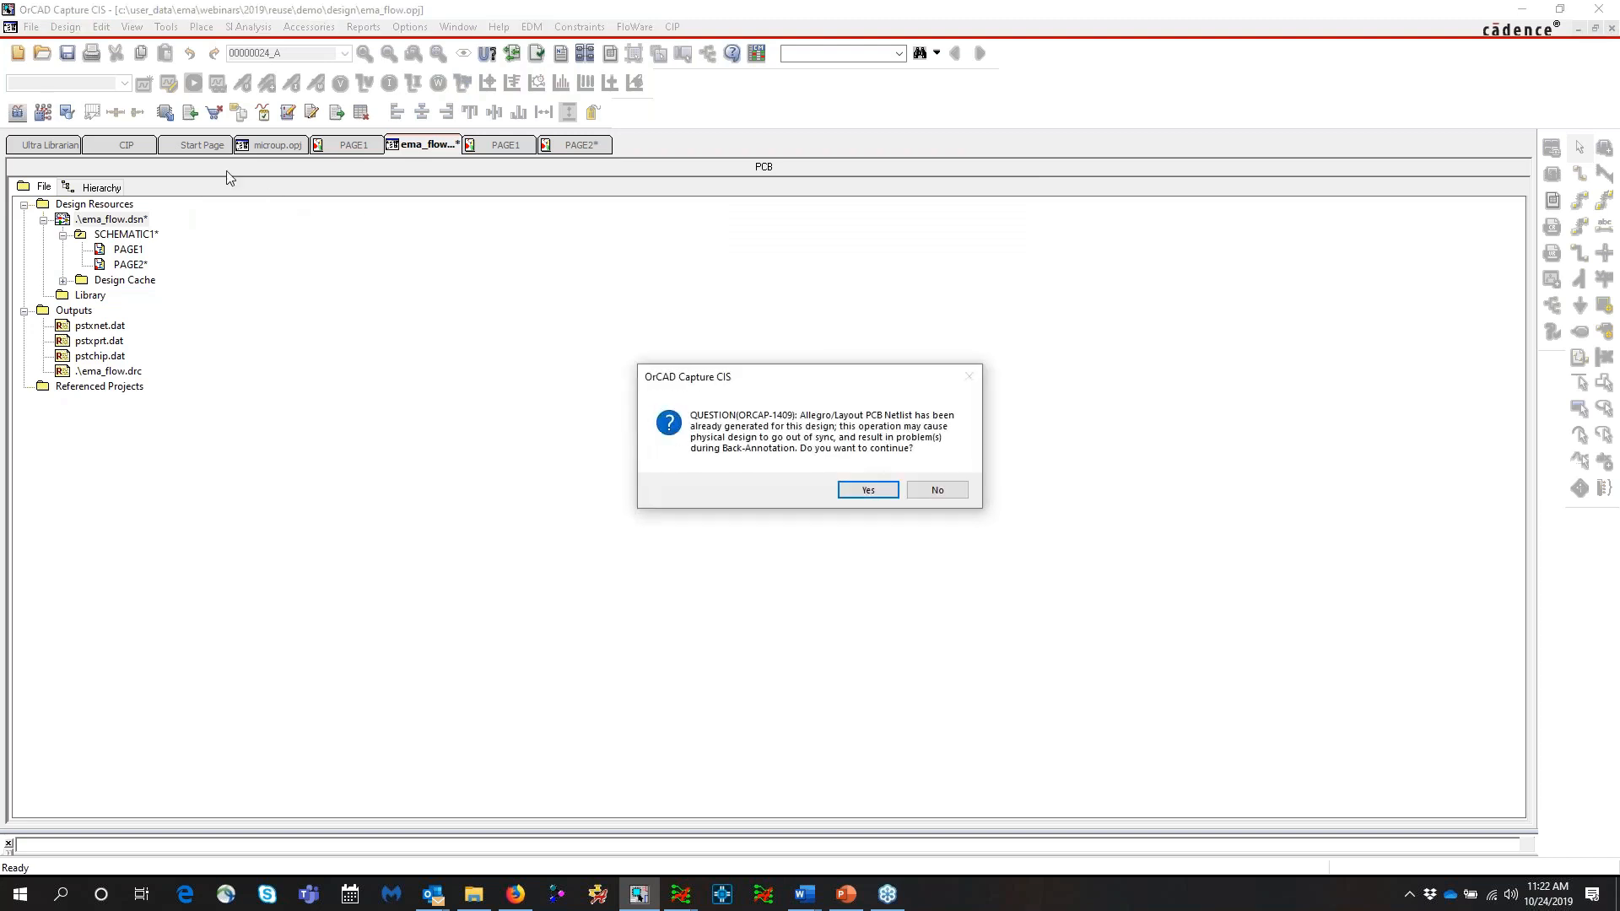
left_click(878, 492)
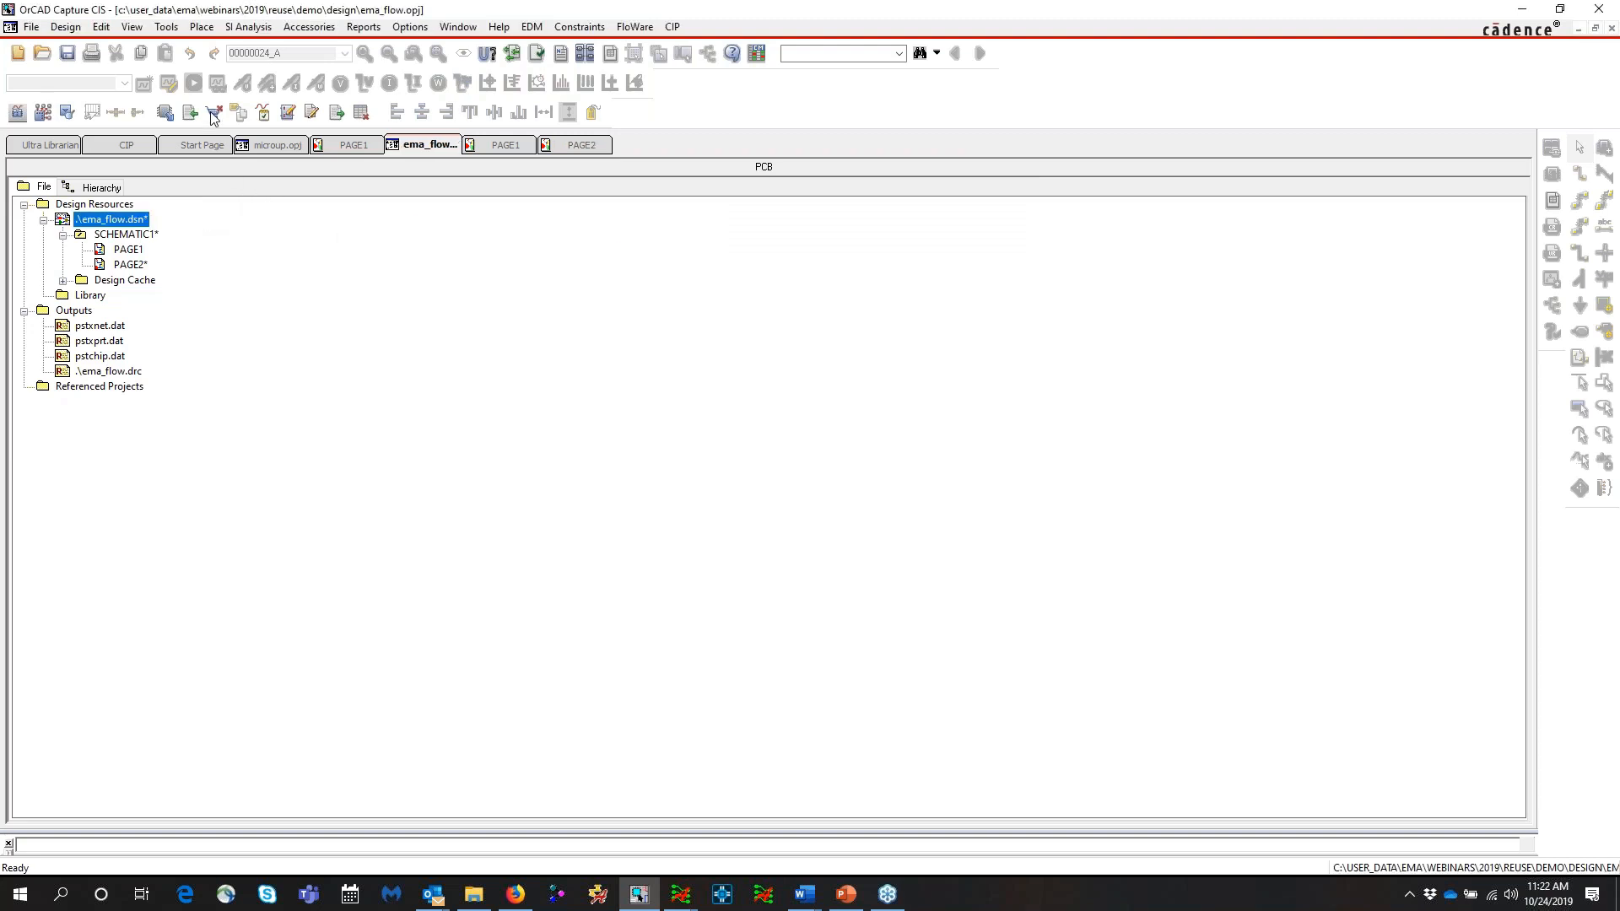
Open the Create Netlist settings for ema_flow.dsn and view the entire Start.brd board in Allegro PCB Designer
left_click(166, 26)
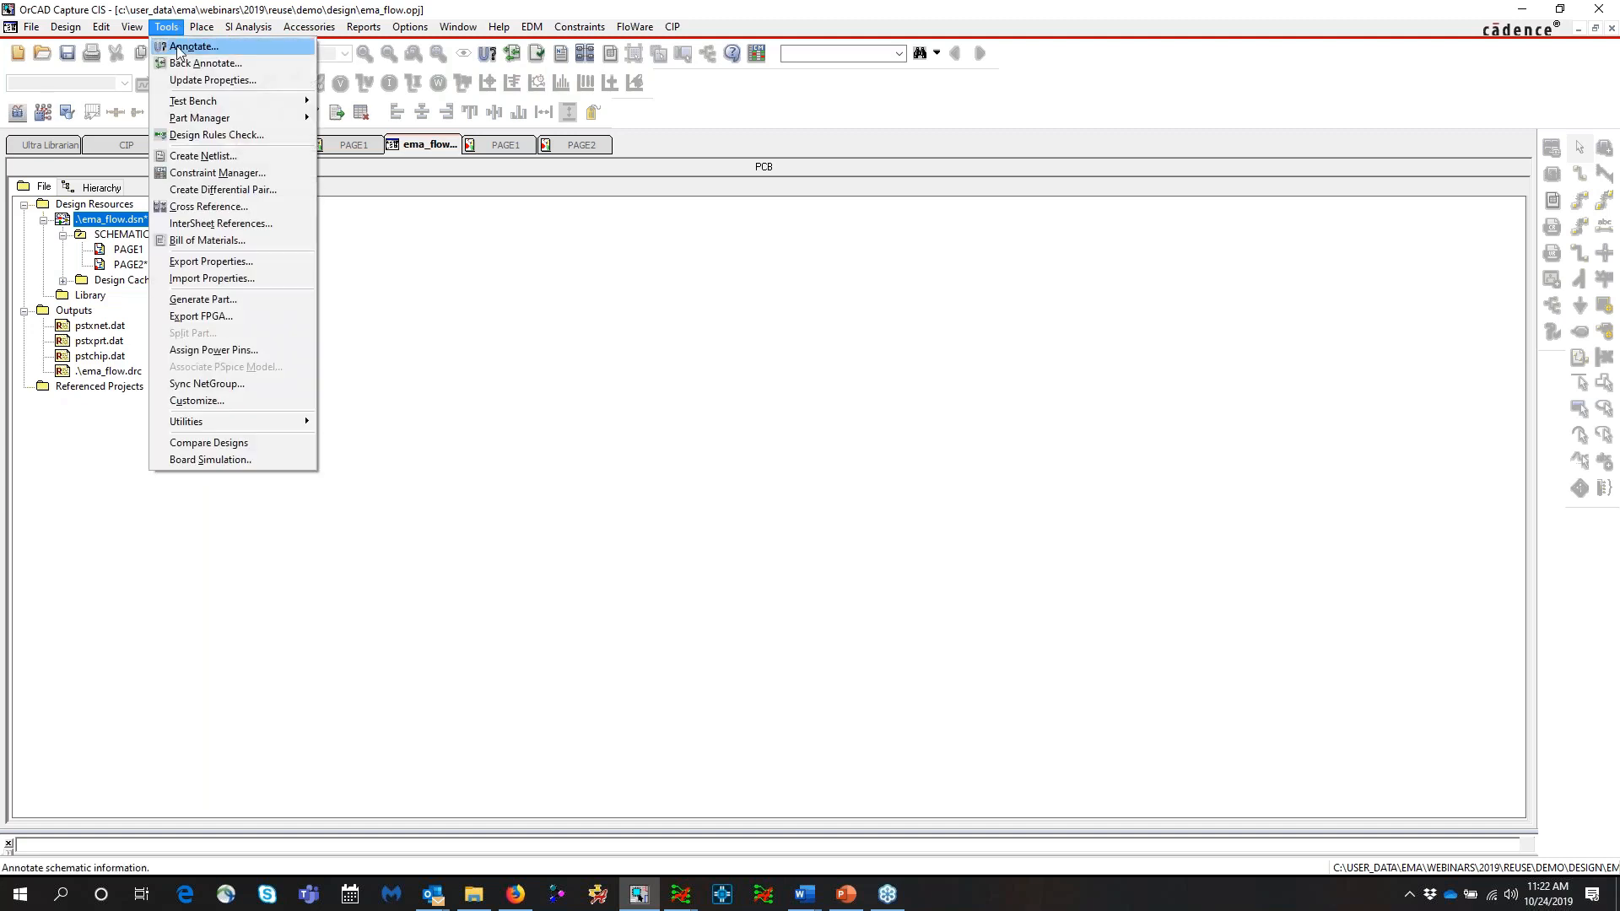
left_click(192, 158)
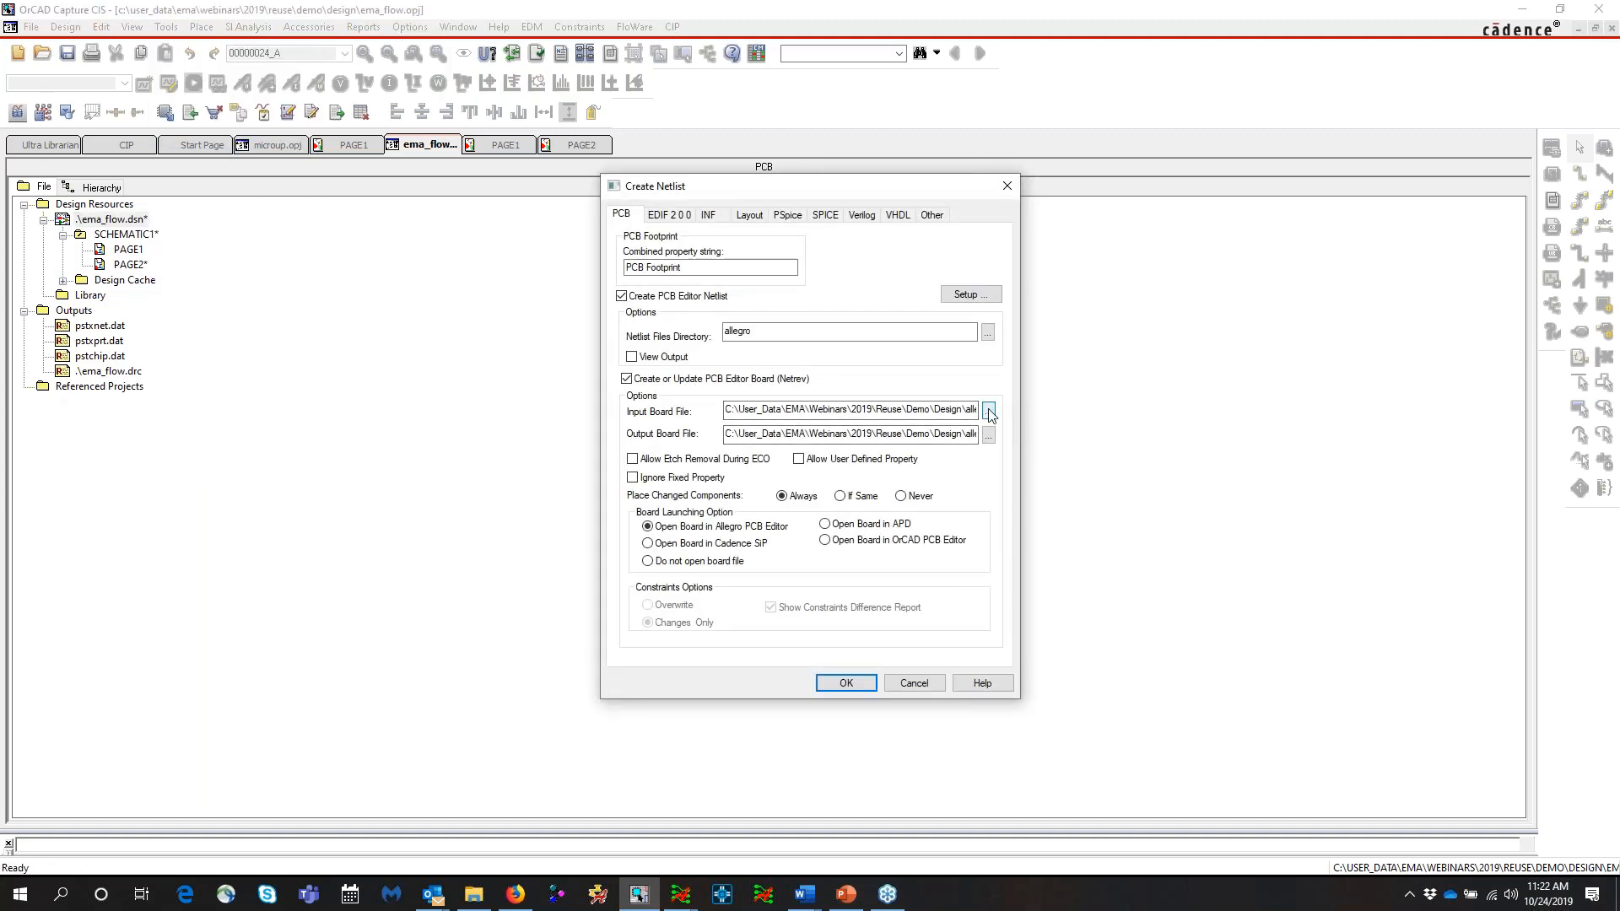
mouse_move(684, 896)
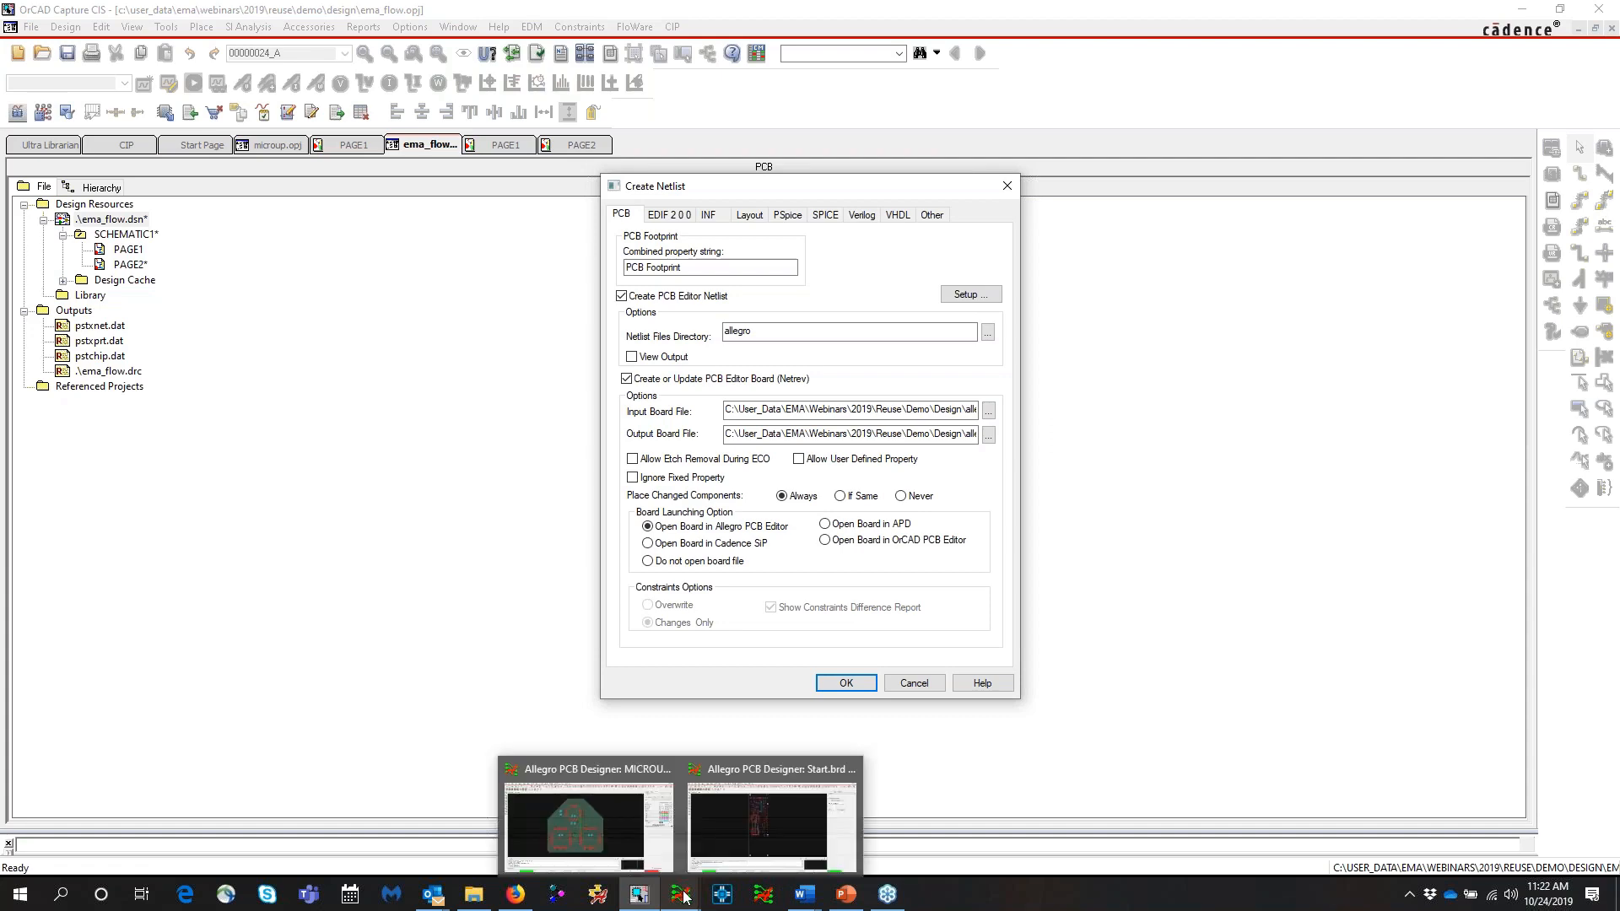
left_click(791, 823)
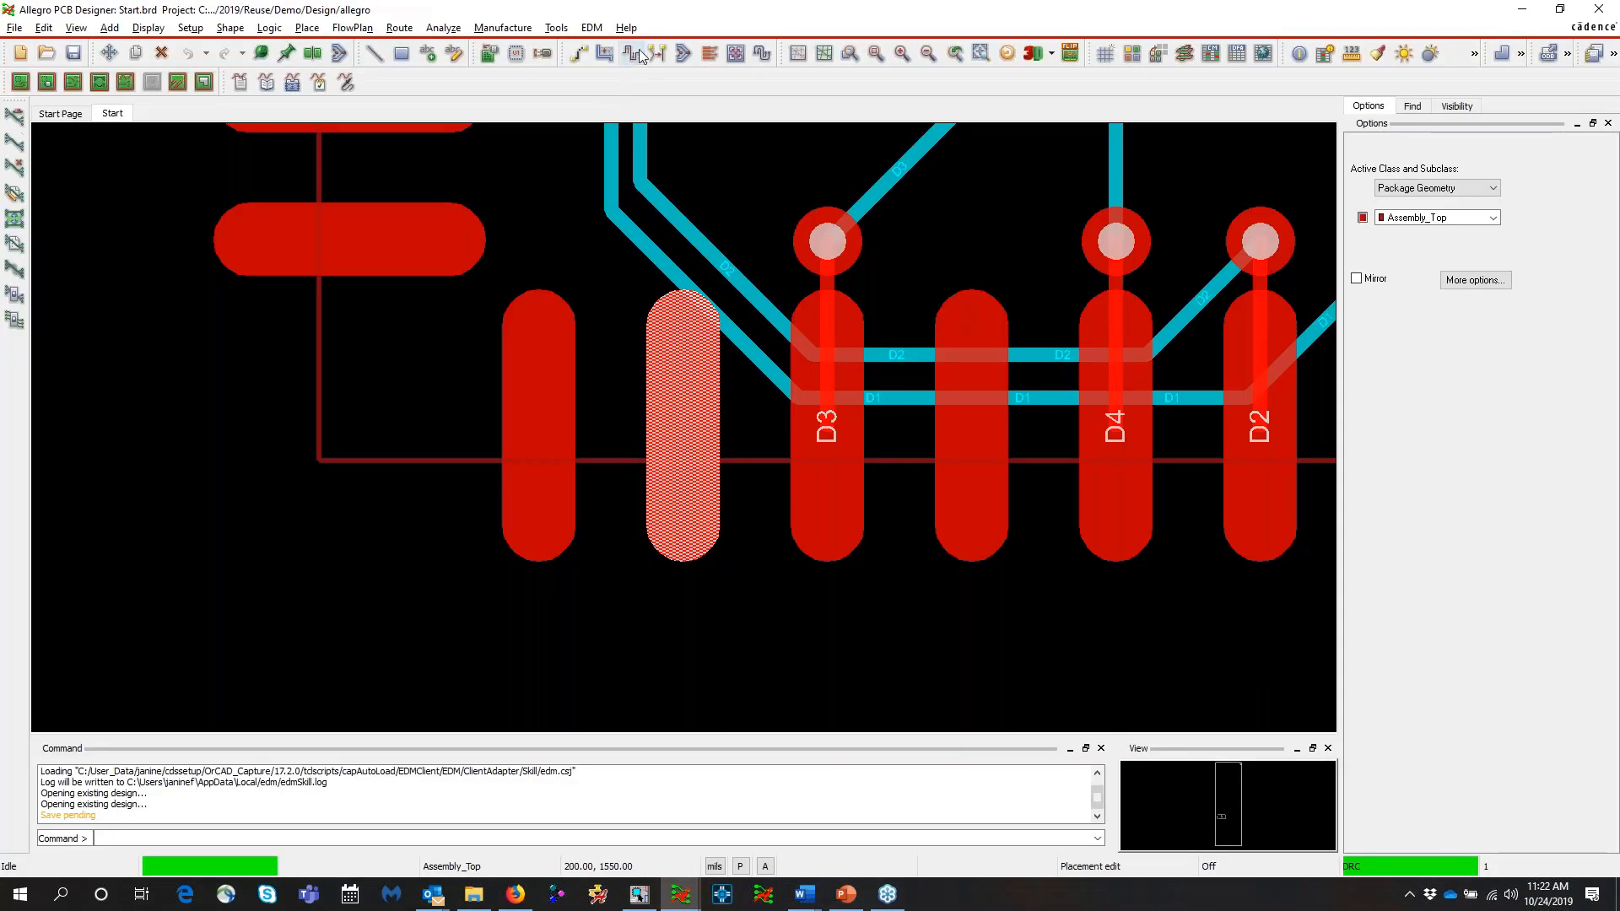
left_click(876, 53)
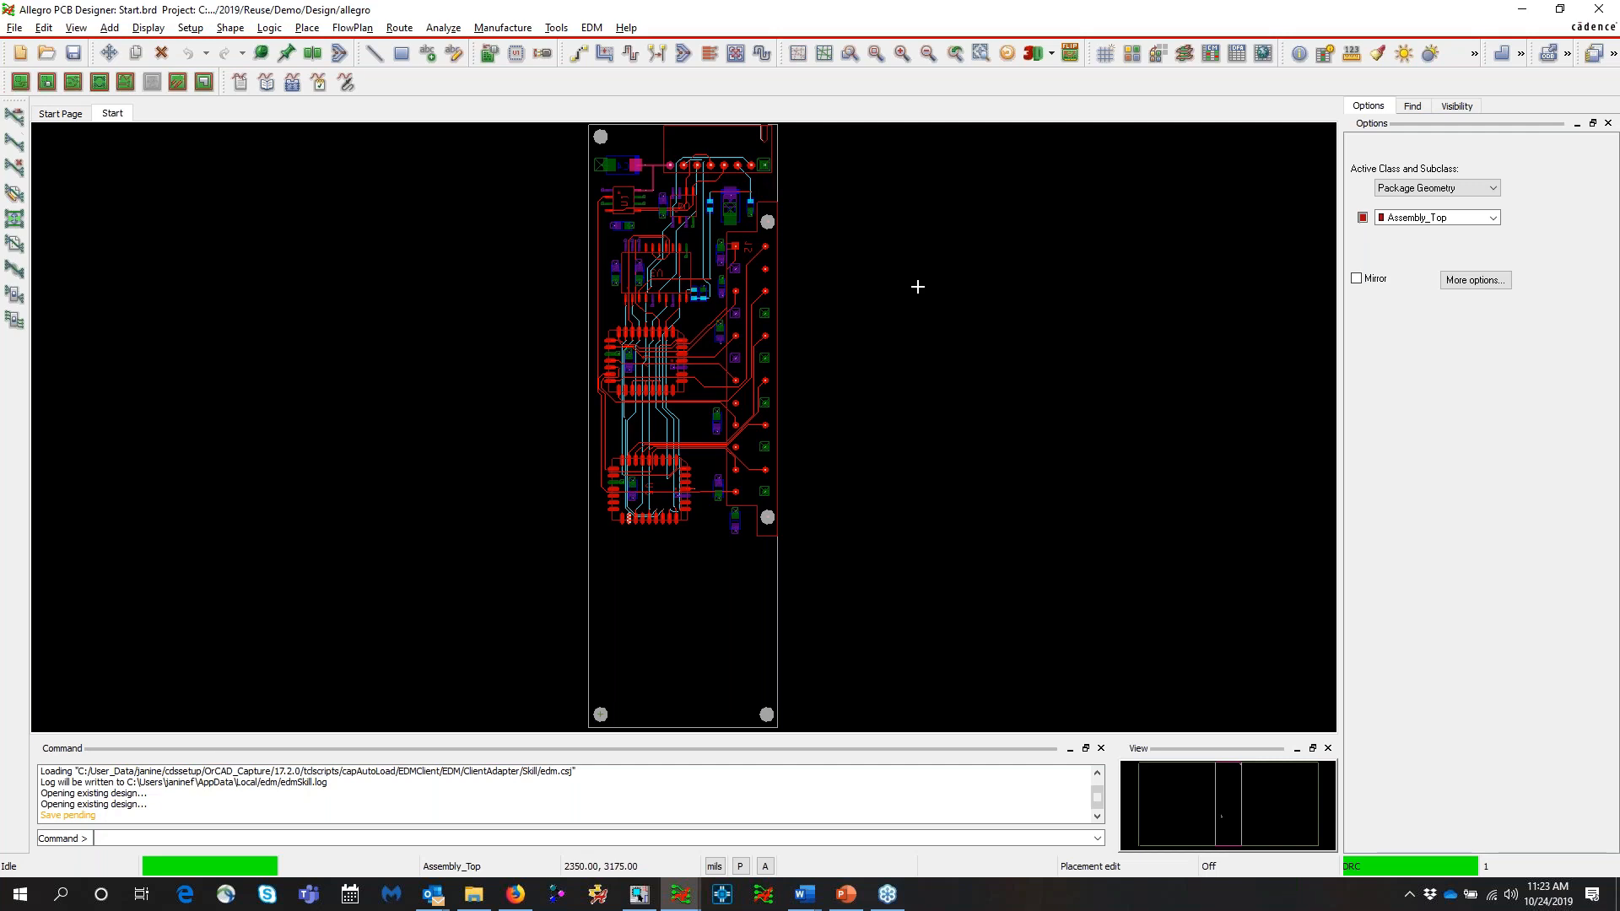
left_click(1524, 11)
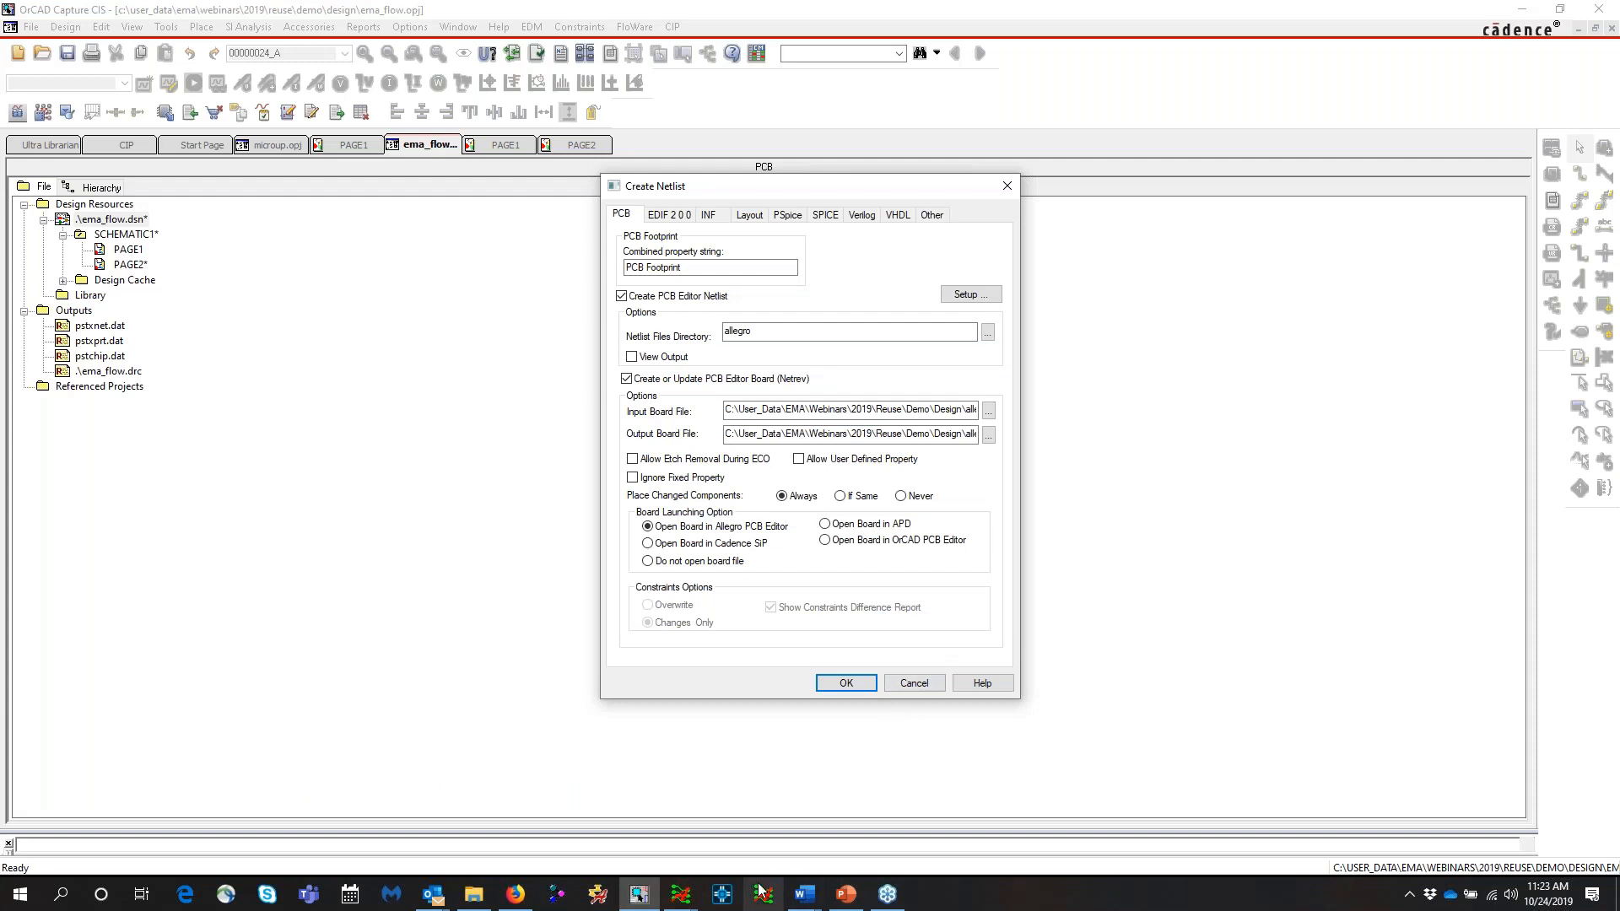
left_click(681, 893)
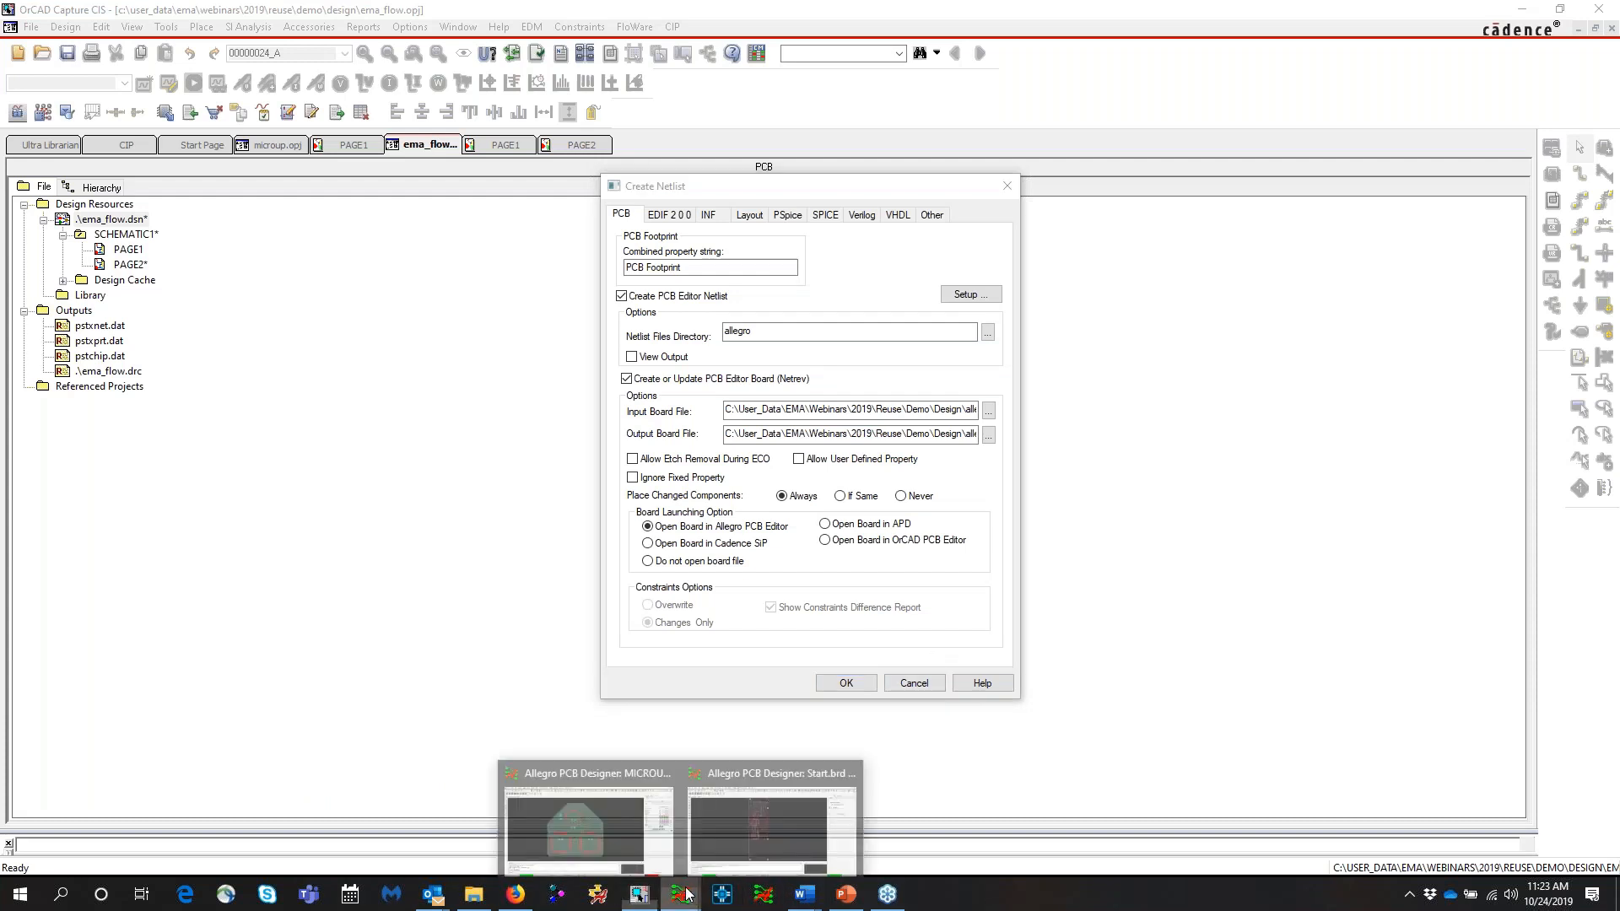
left_click(787, 820)
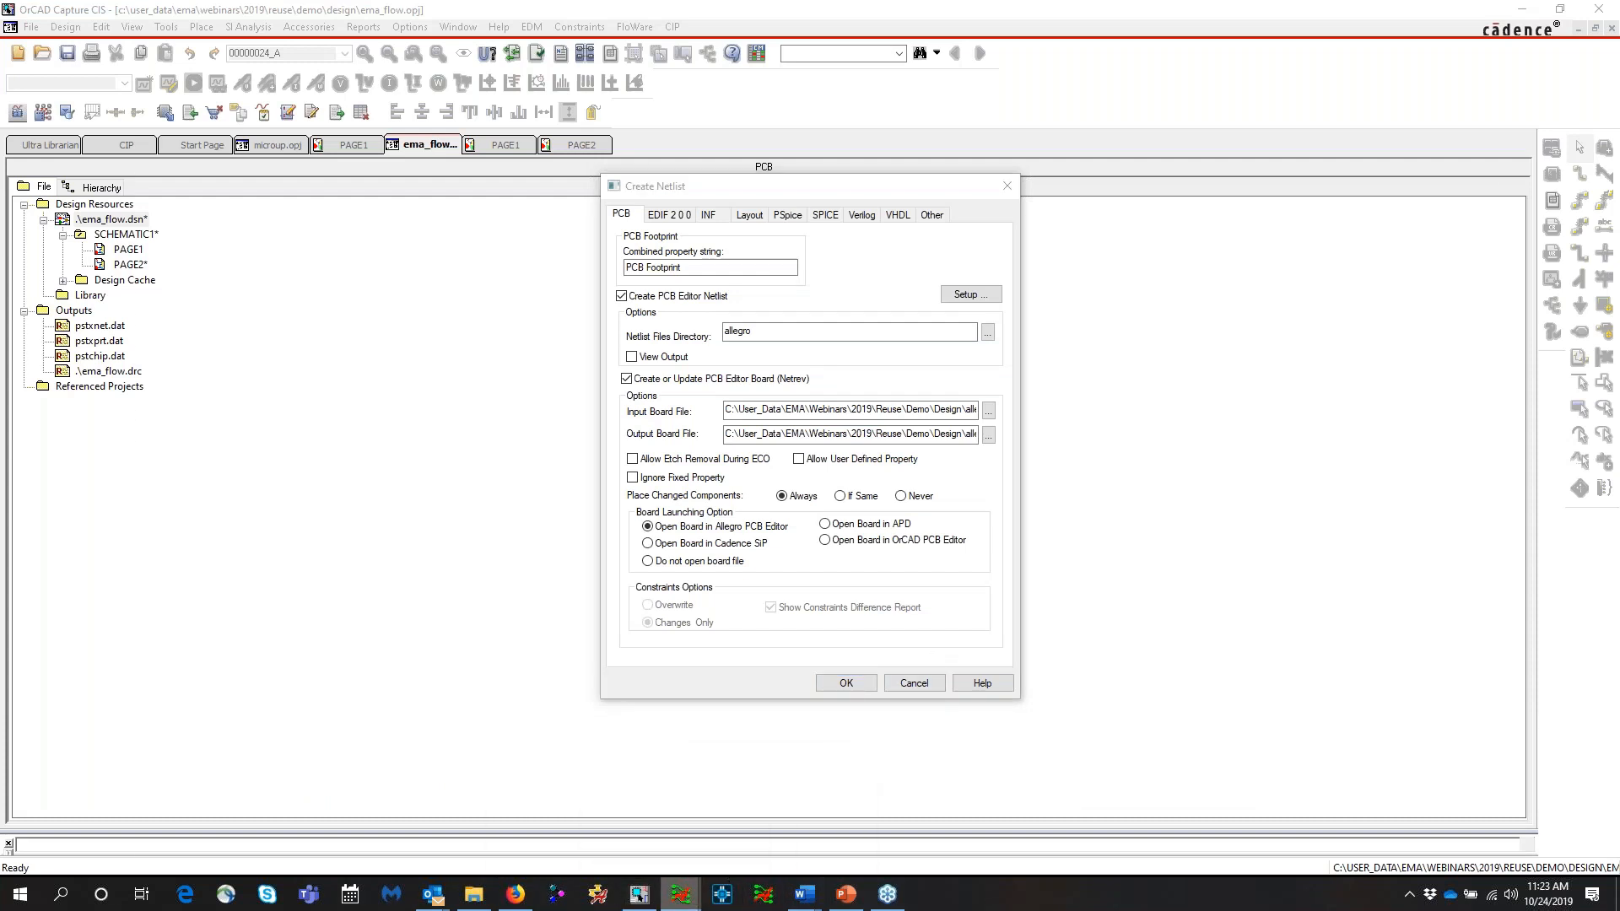
Set the netlist's input board file to Start.brd and its output board file to flow.brd in the allegro folder
left_click(989, 410)
left_click(700, 457)
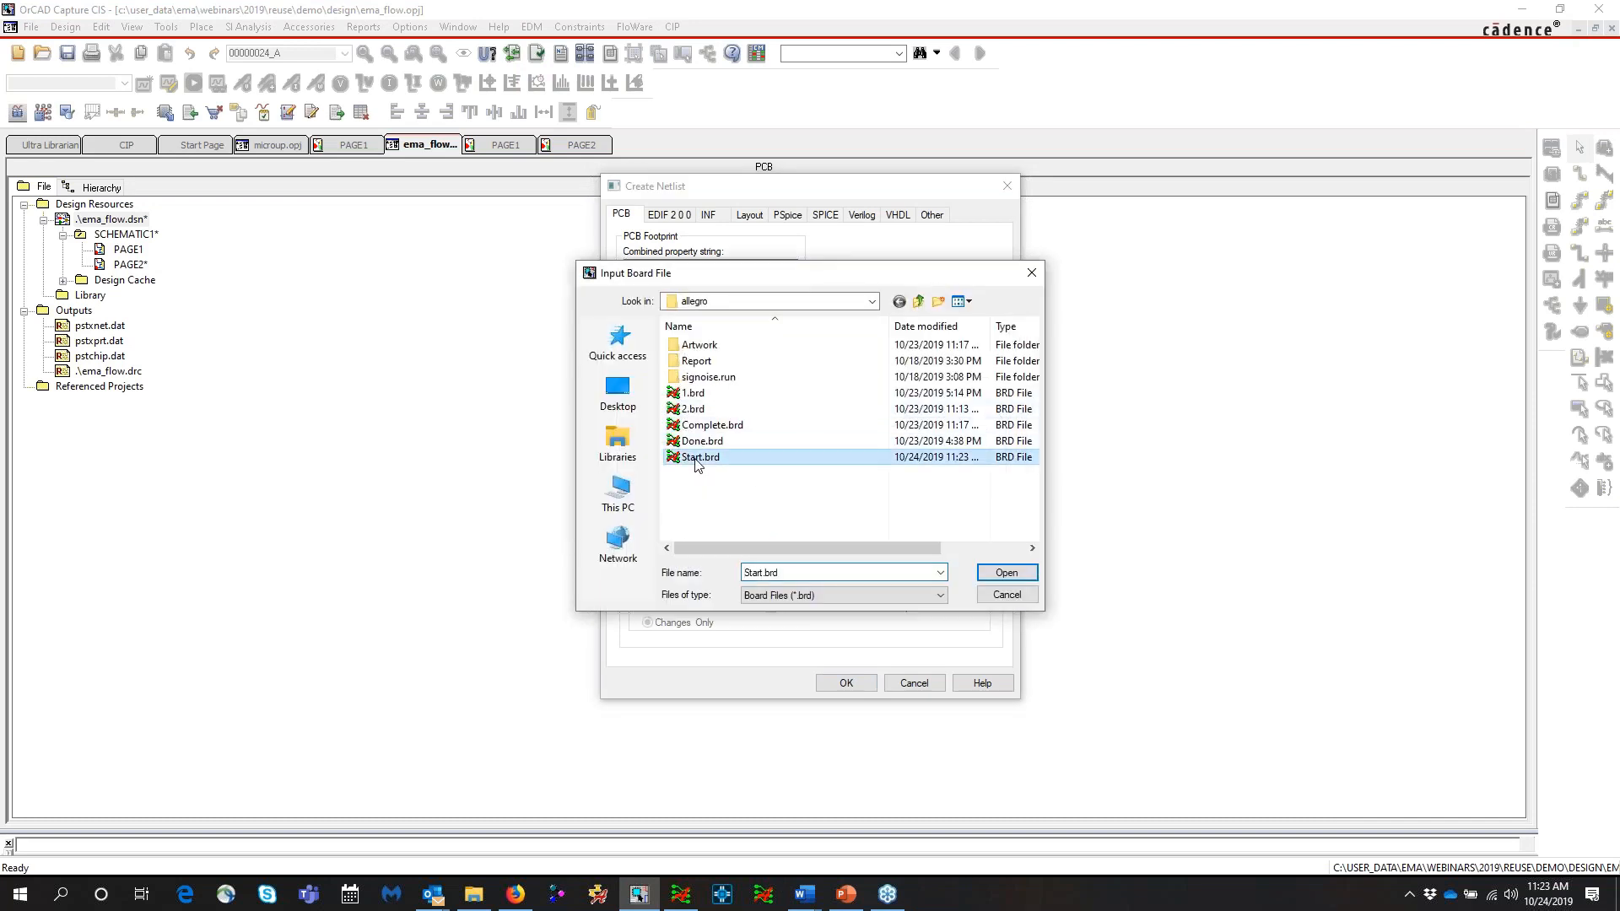
left_click(1007, 573)
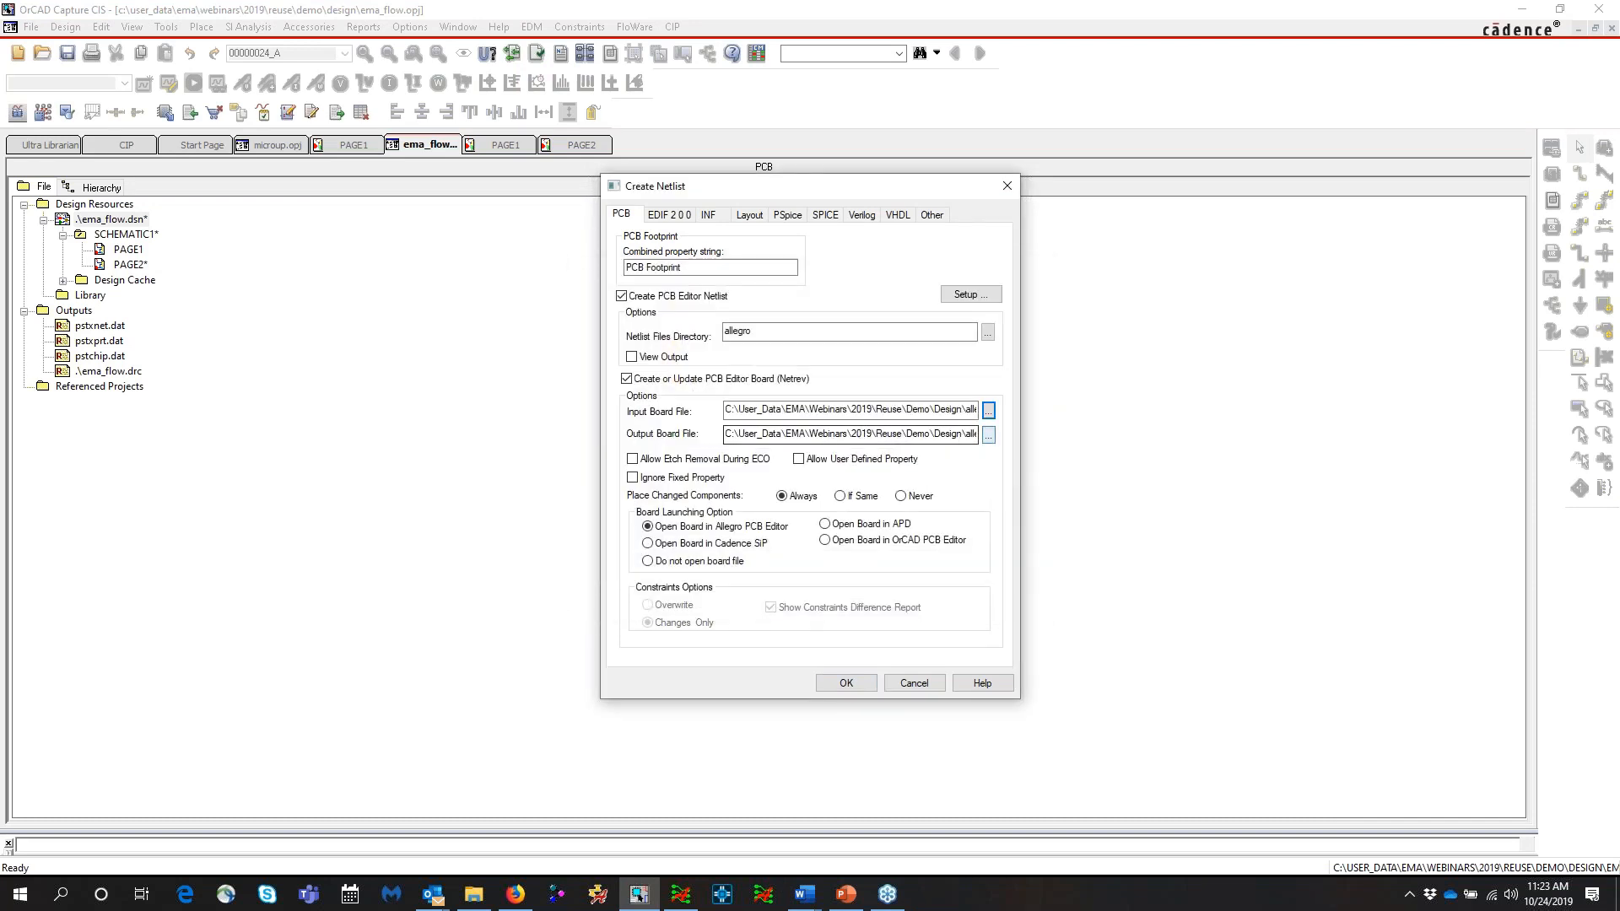
left_click(989, 435)
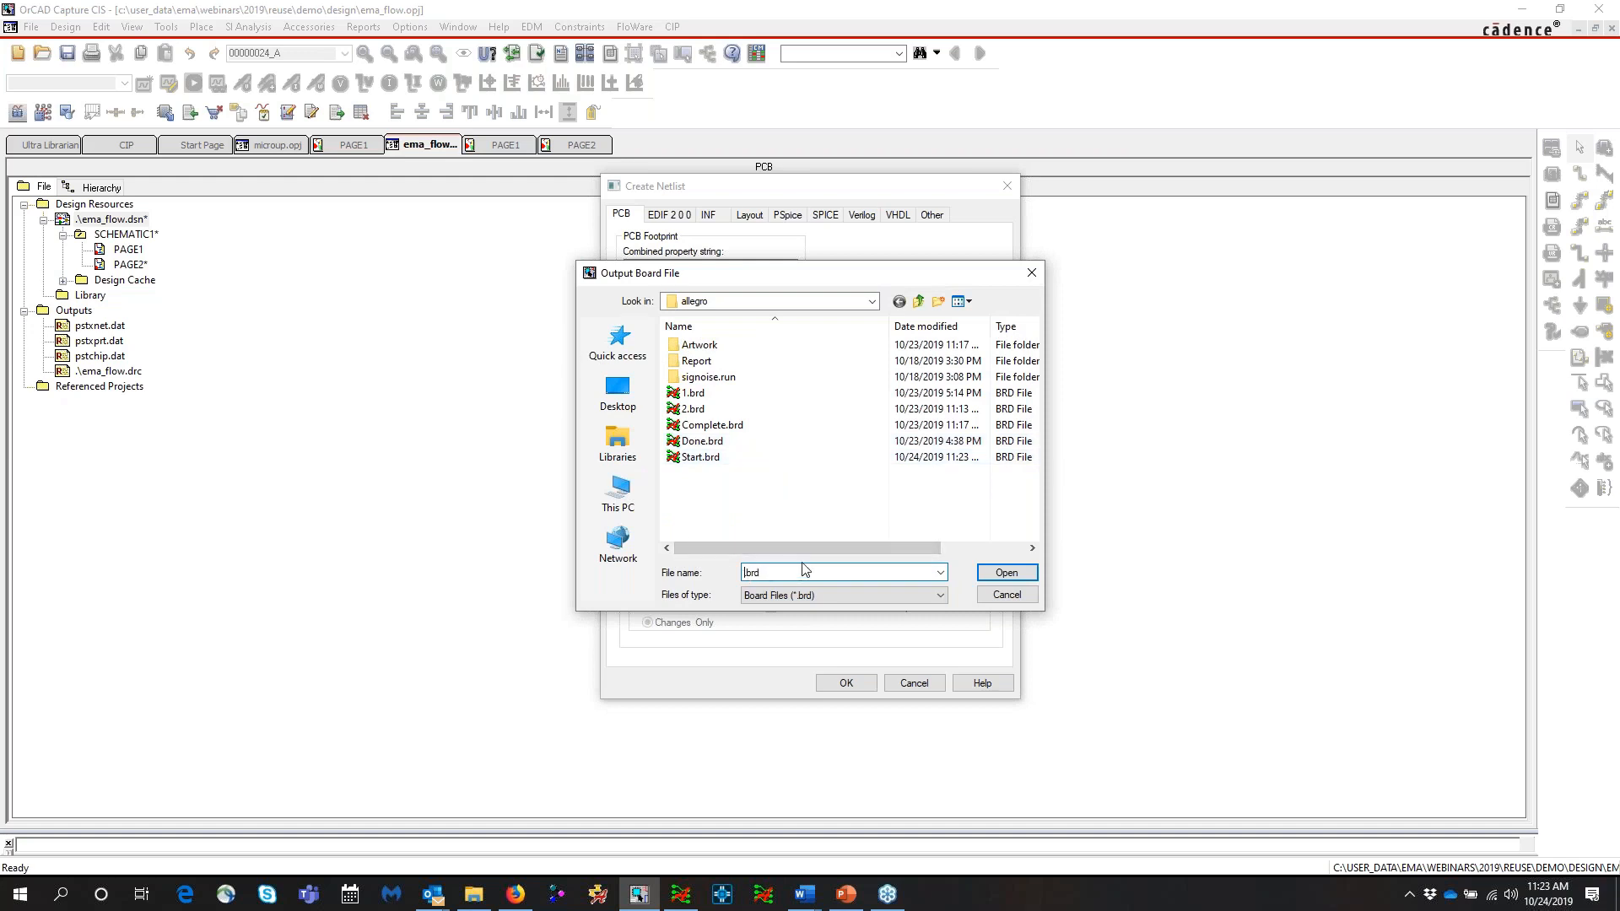
type("test")
left_click(986, 574)
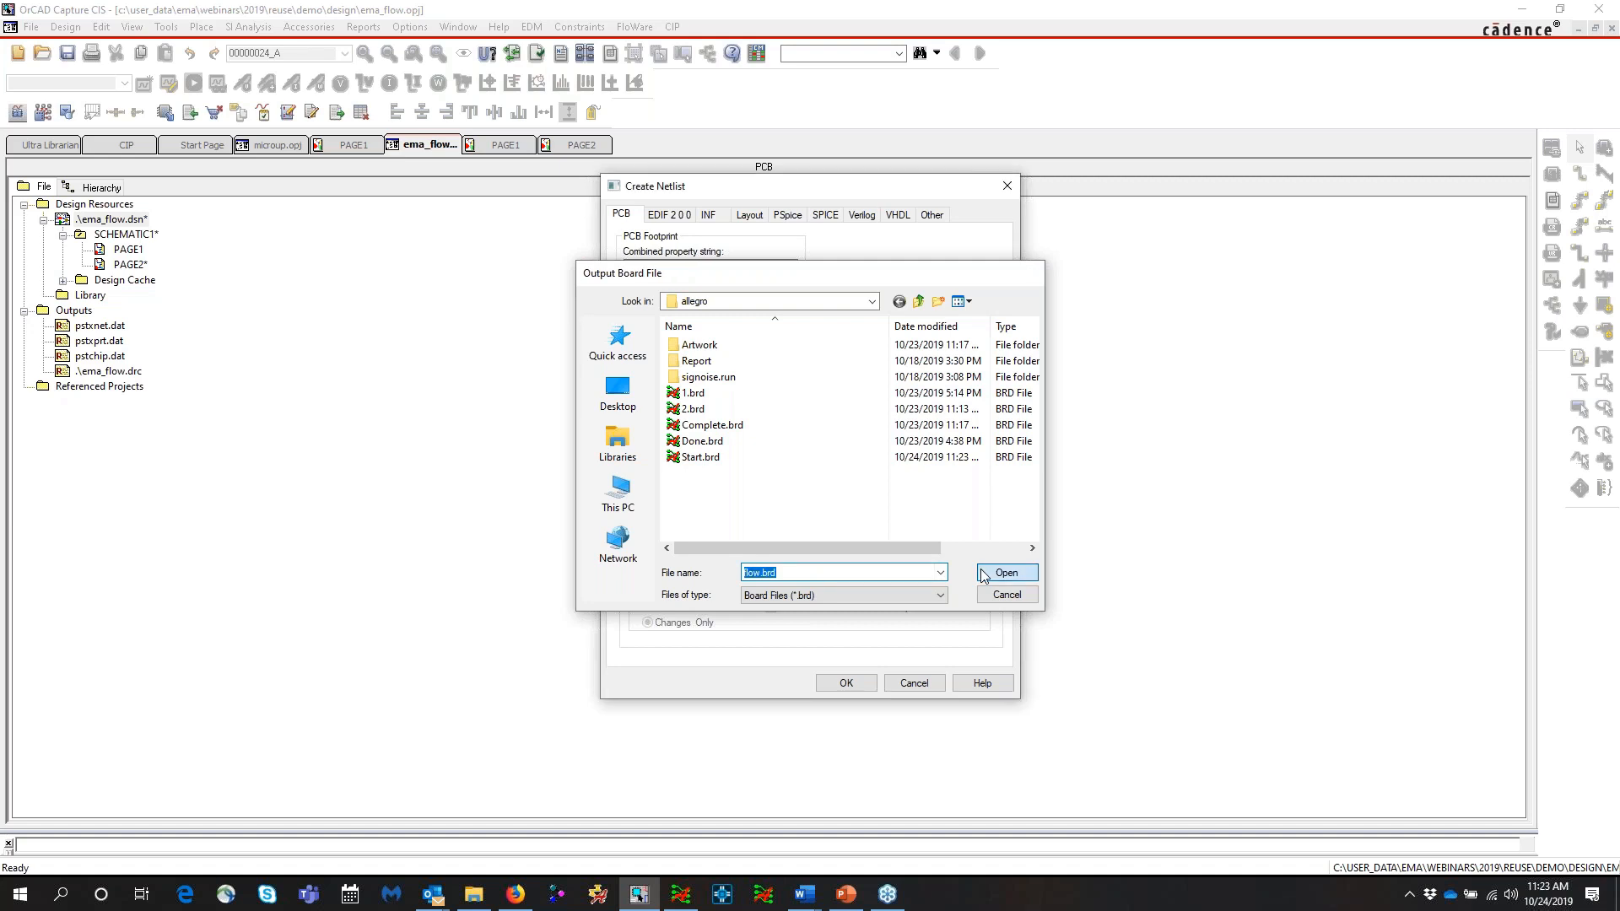
Generate the ema_flow netlist and open the output board with the Allegro PCB Designer product
left_click(845, 684)
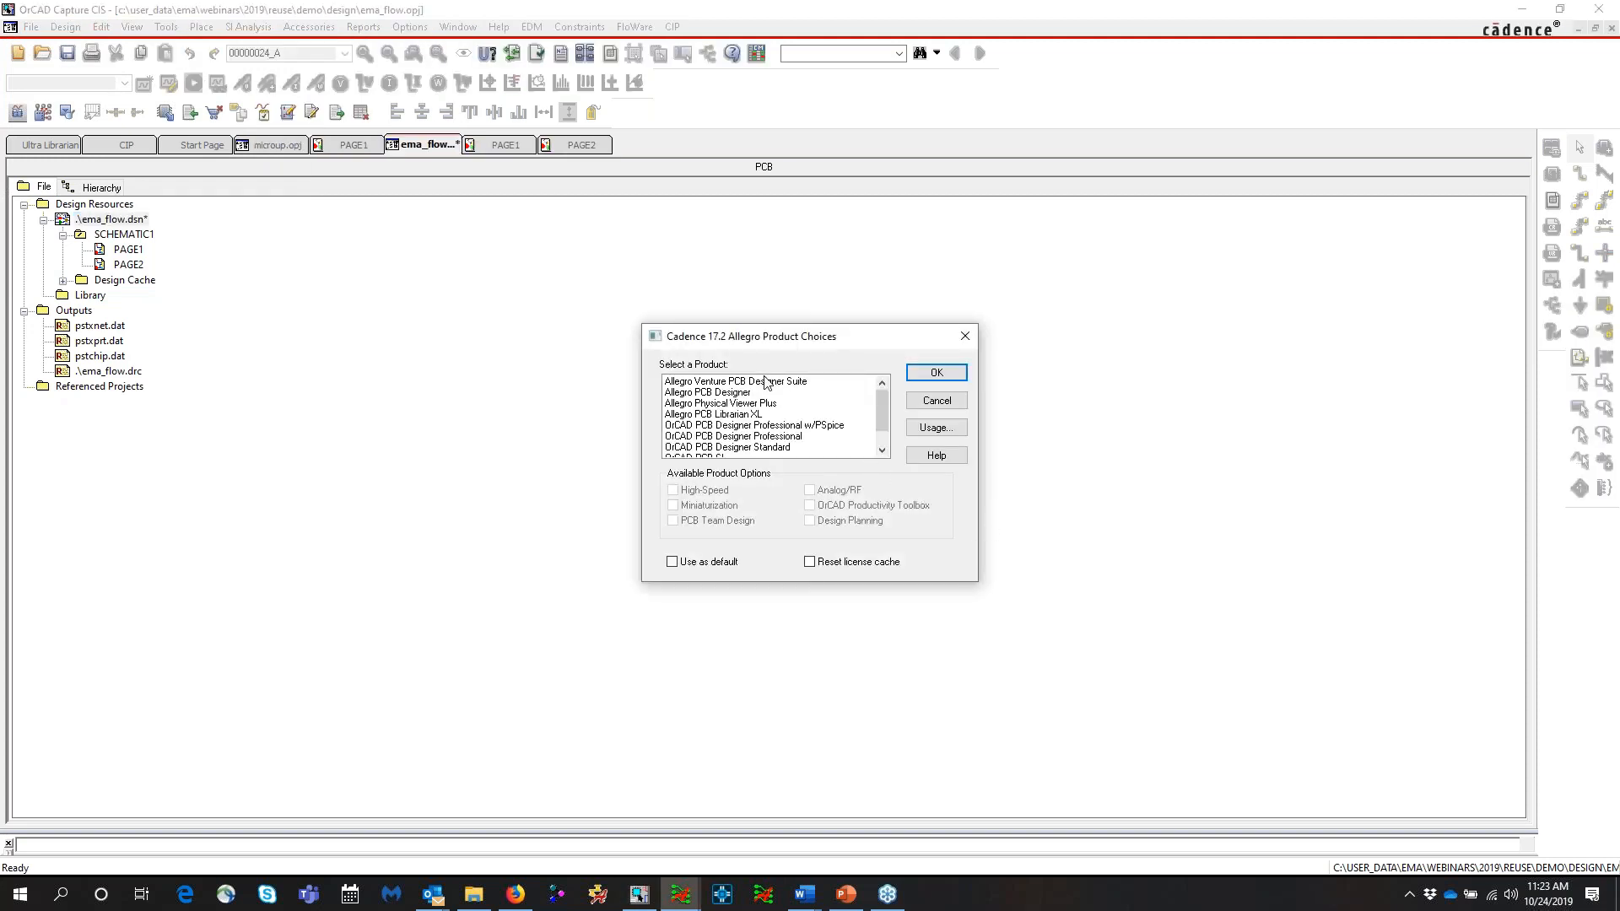
left_click(746, 393)
left_click(936, 372)
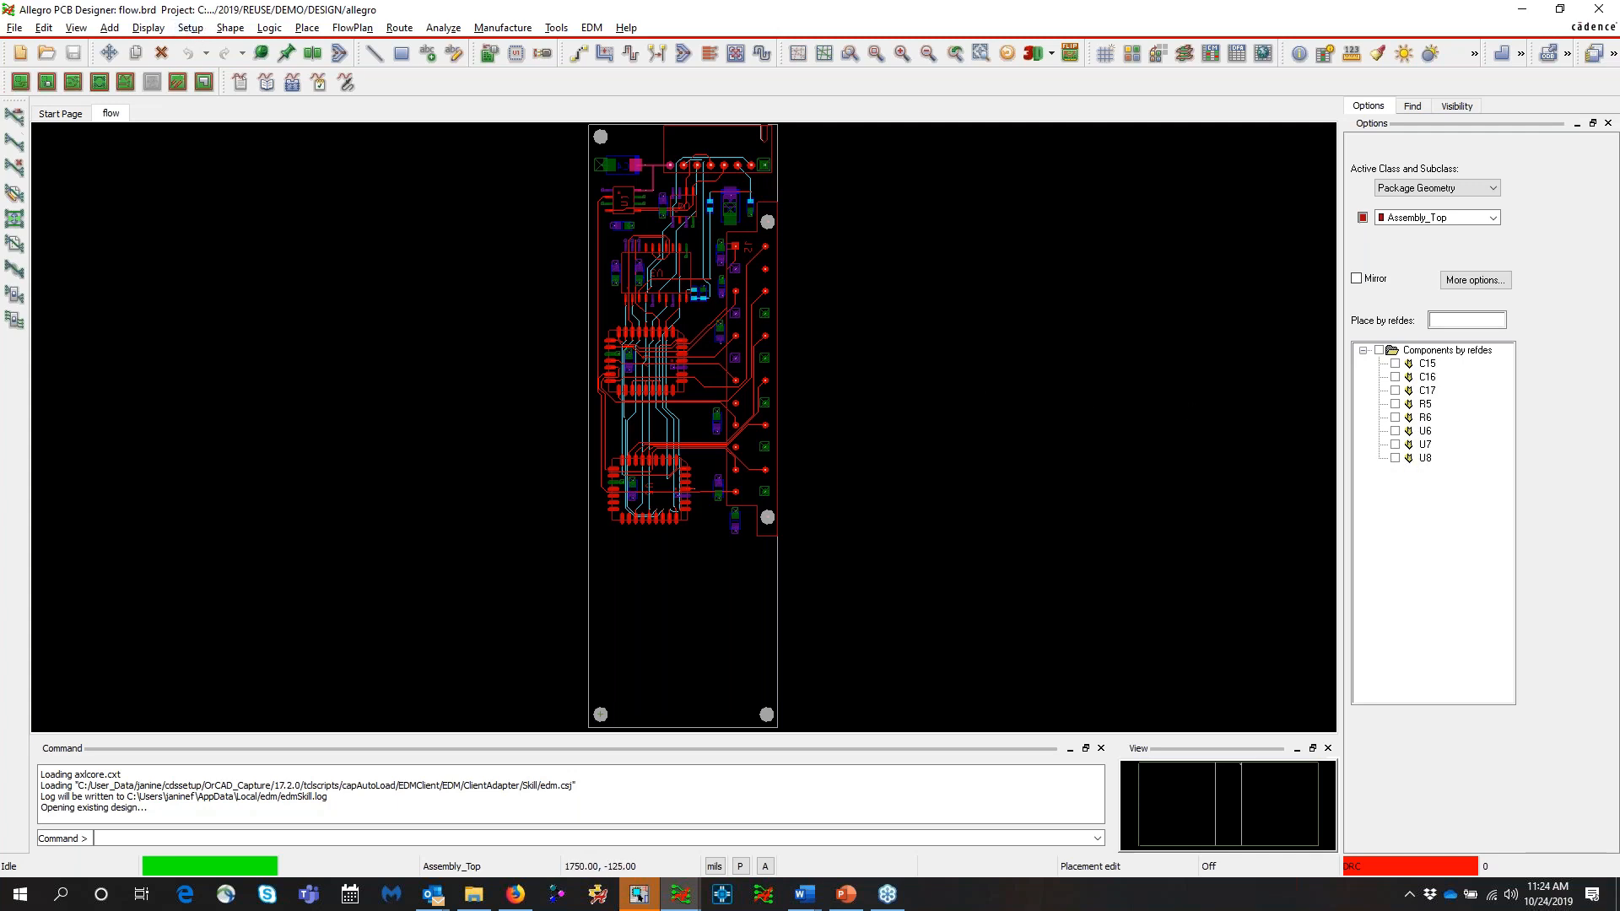
Switch to the MICROUP board and examine its cross-section's layer thicknesses, materials and signal integrity values
mouse_move(675, 898)
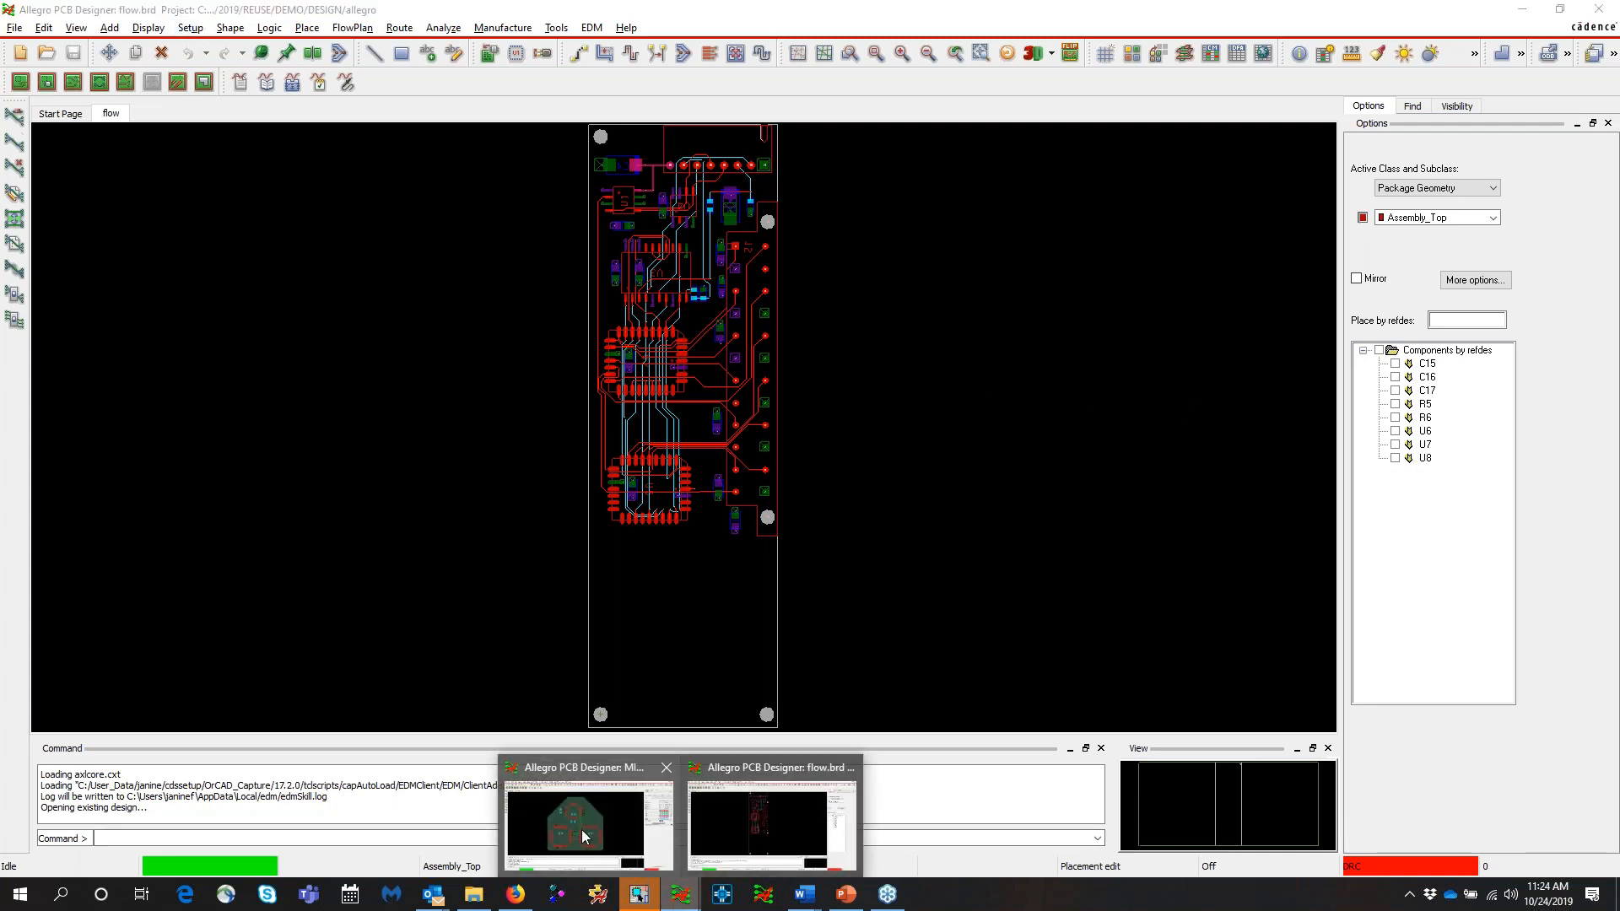
left_click(581, 829)
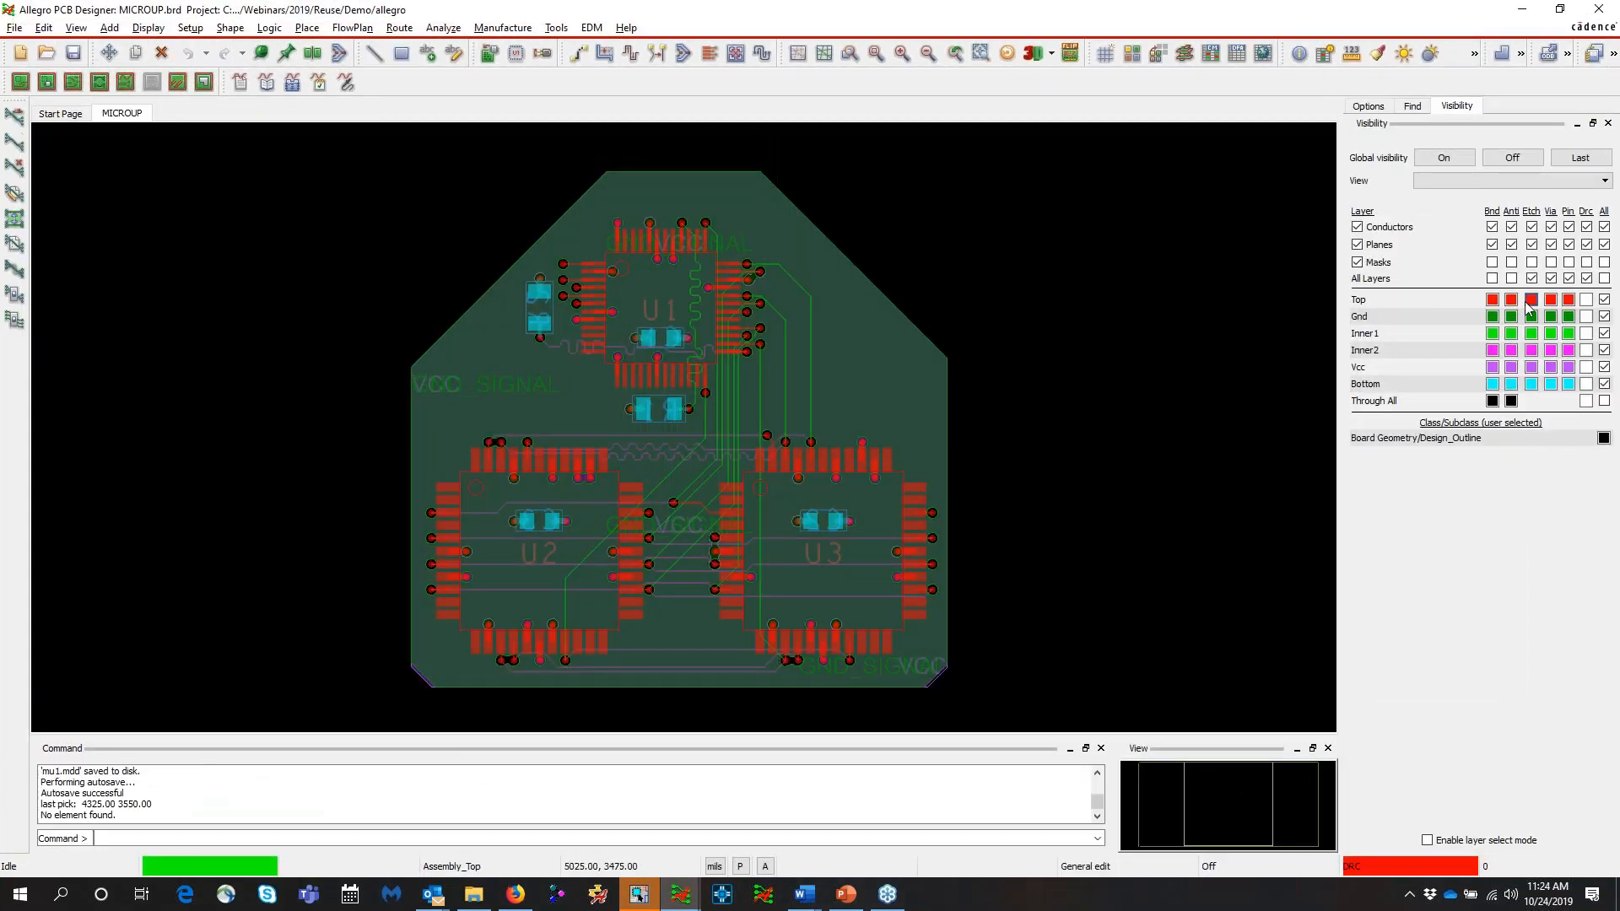
left_click(1184, 55)
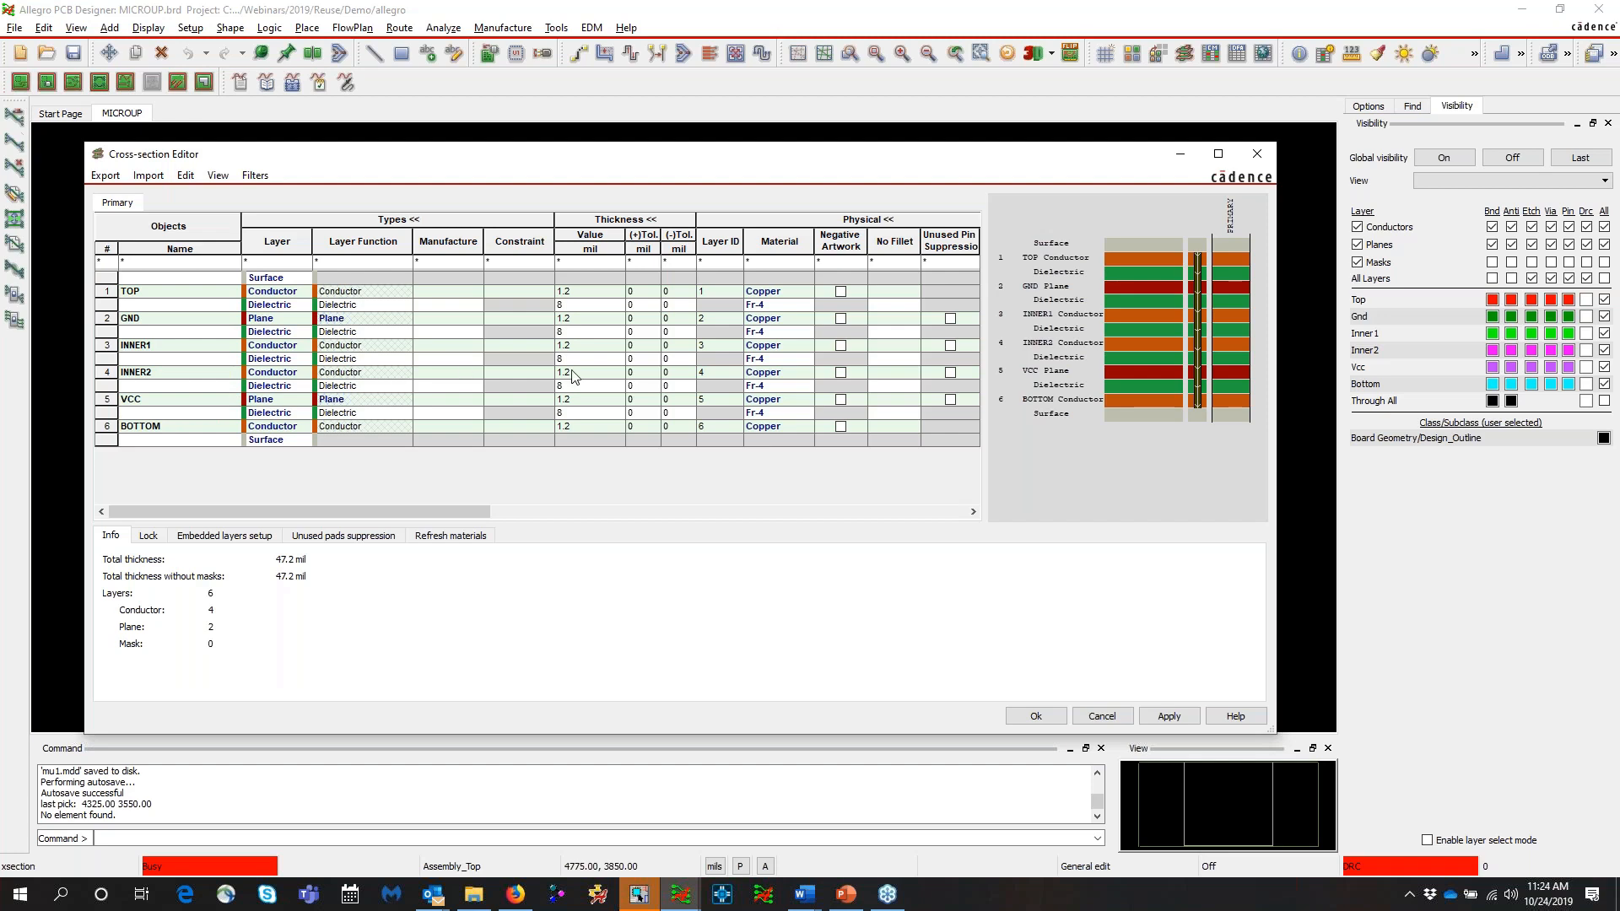
left_click_drag(485, 512, 570, 532)
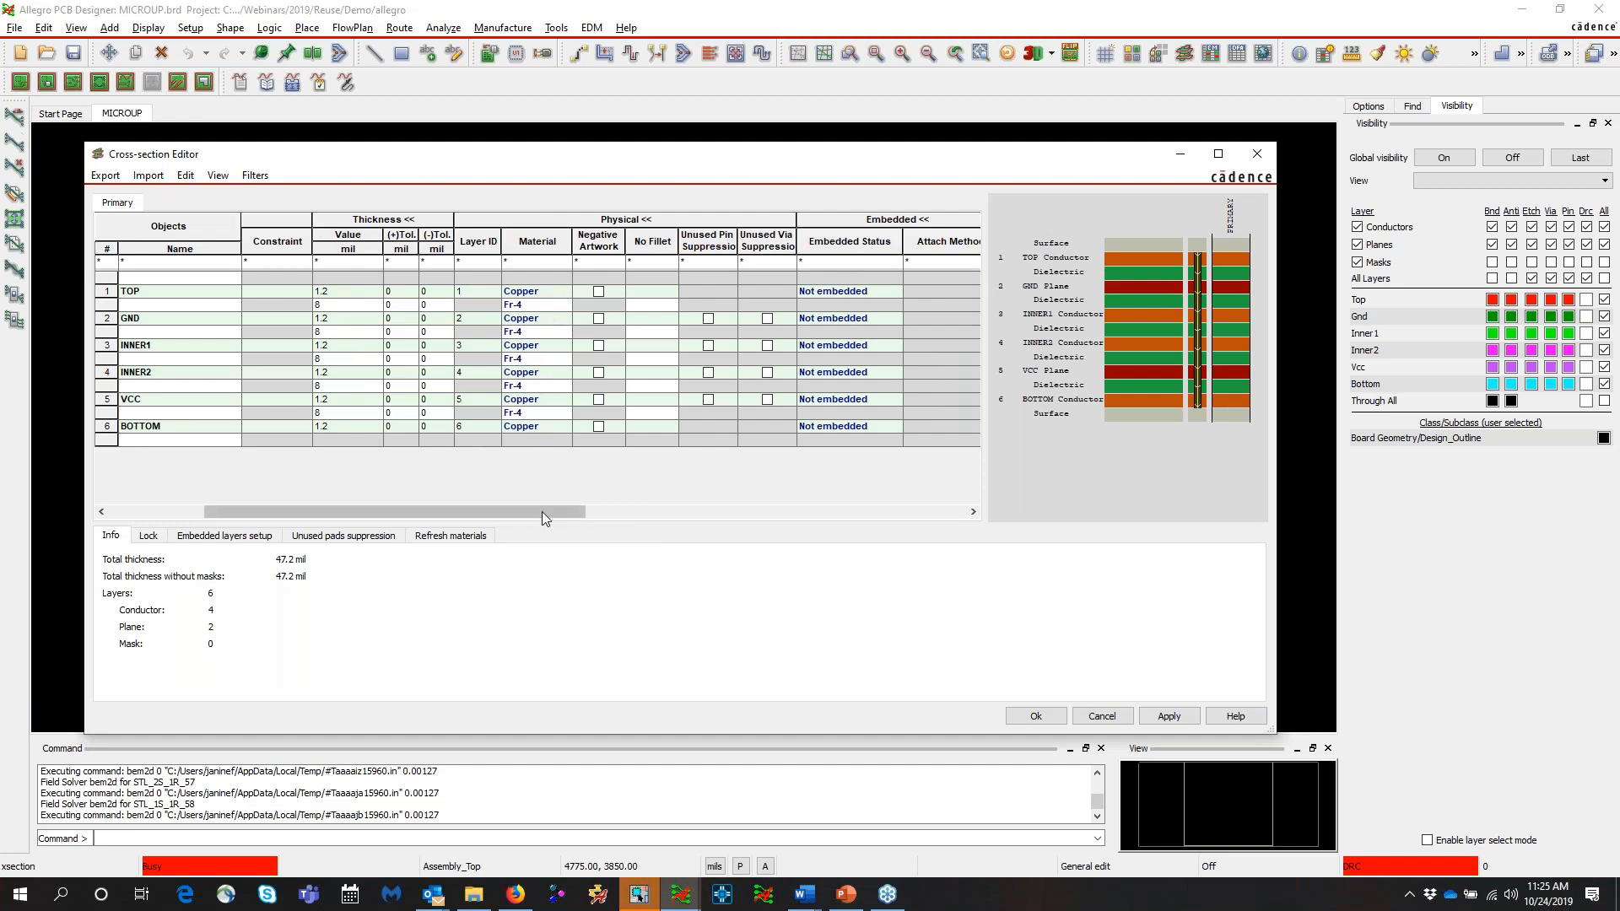
left_click_drag(544, 511, 894, 521)
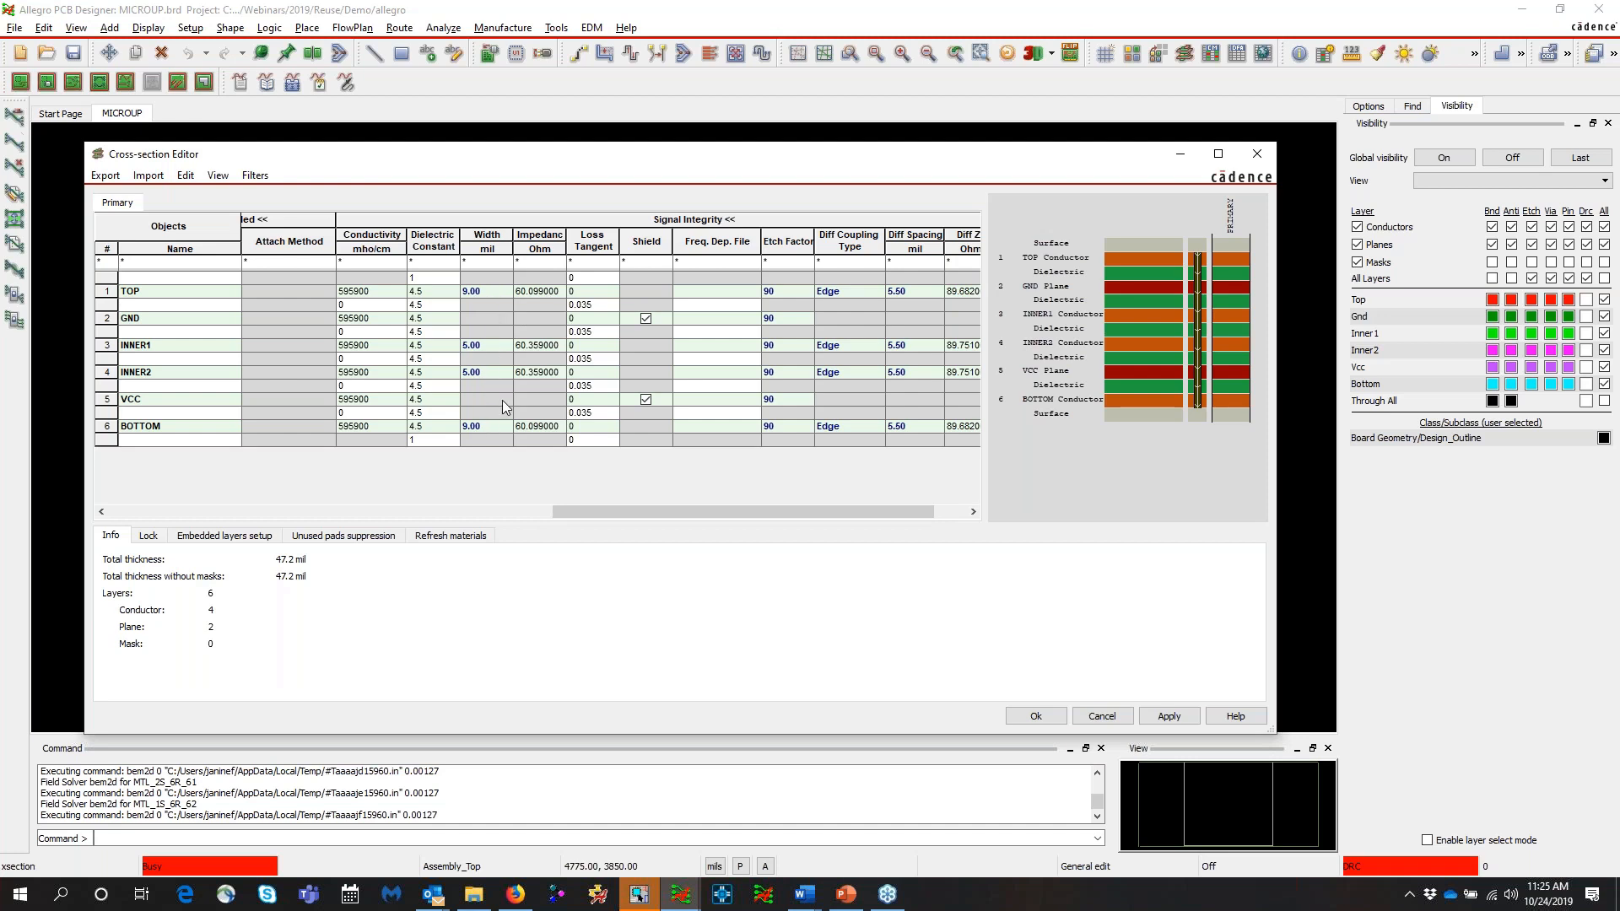
Try a 60 ohm impedance on the TOP layer, set its width back to 9.00 mil, and accept the cross-section
left_click(517, 291)
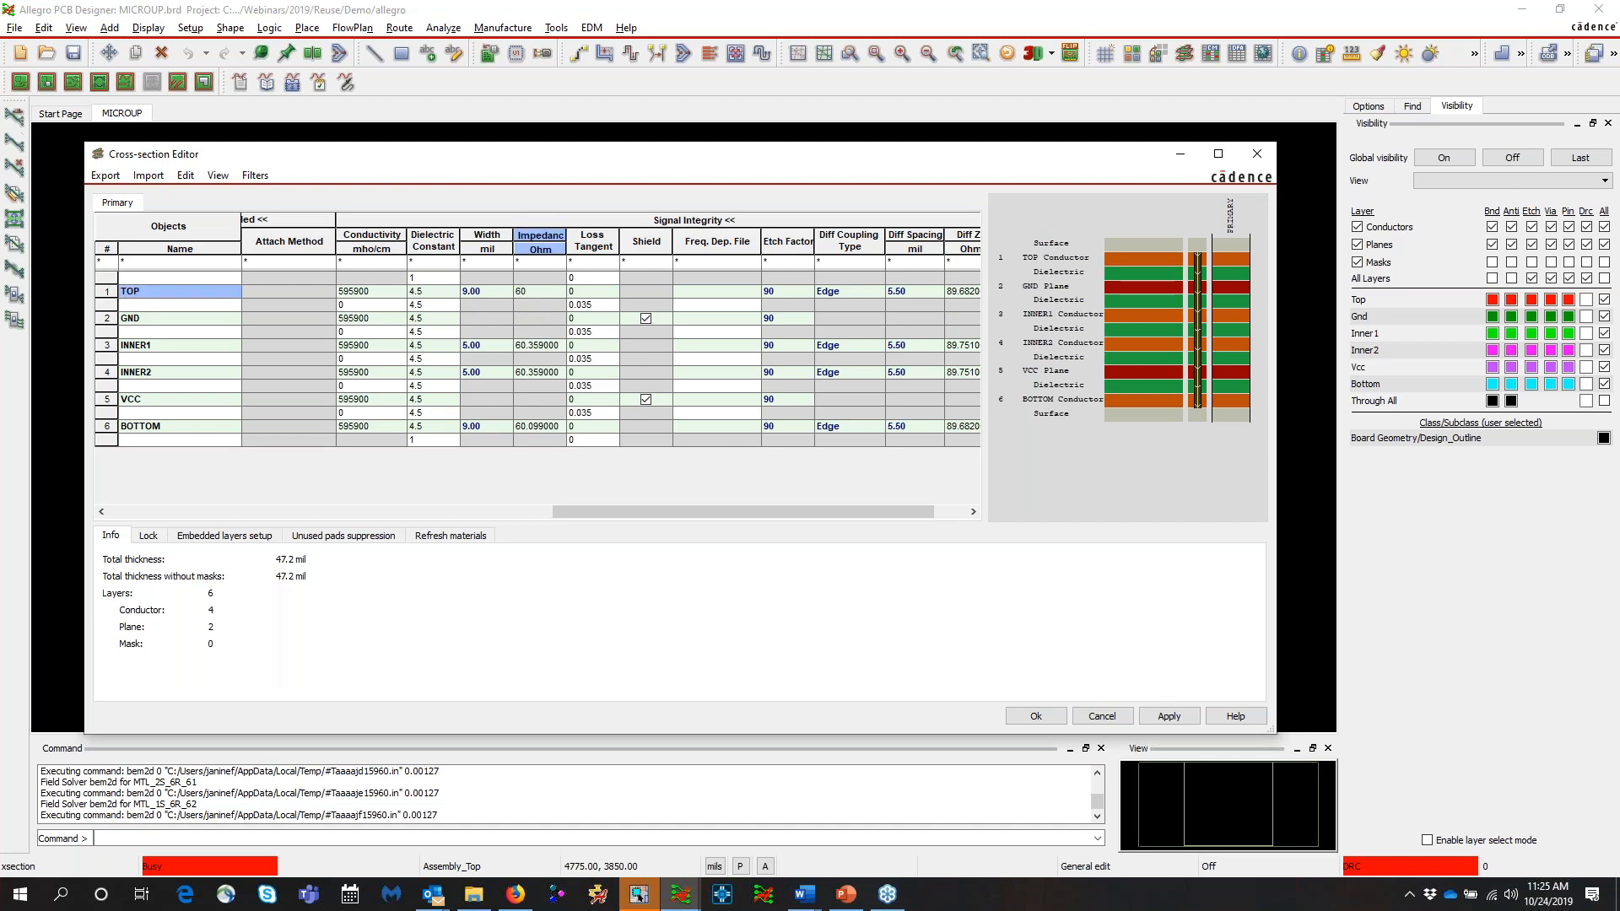
key("Tab")
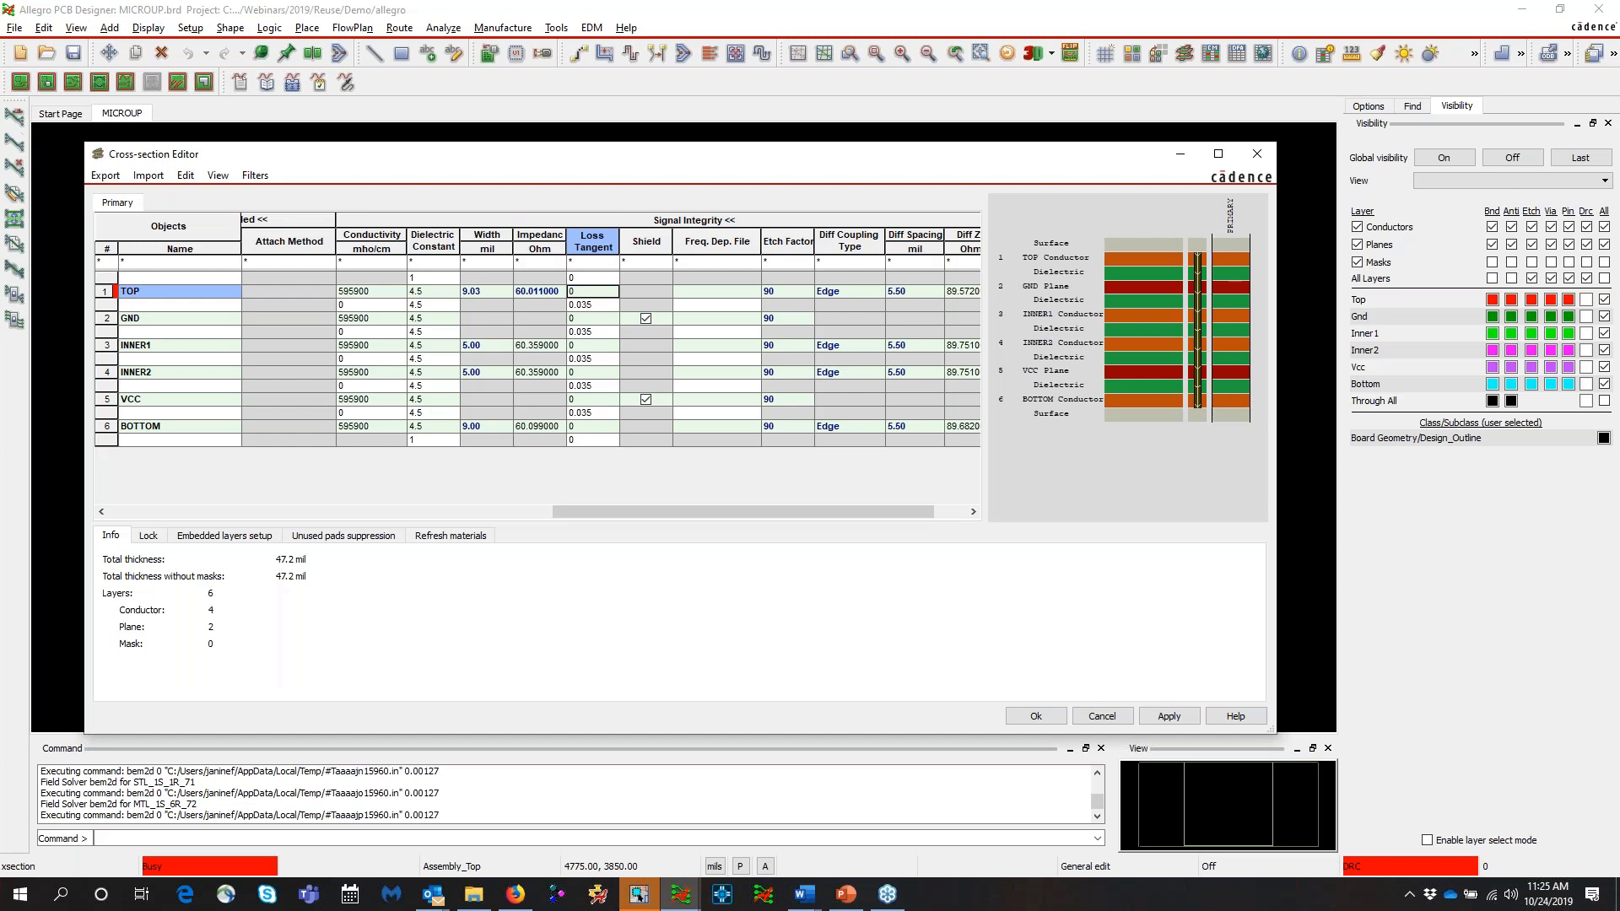
double_click(488, 289)
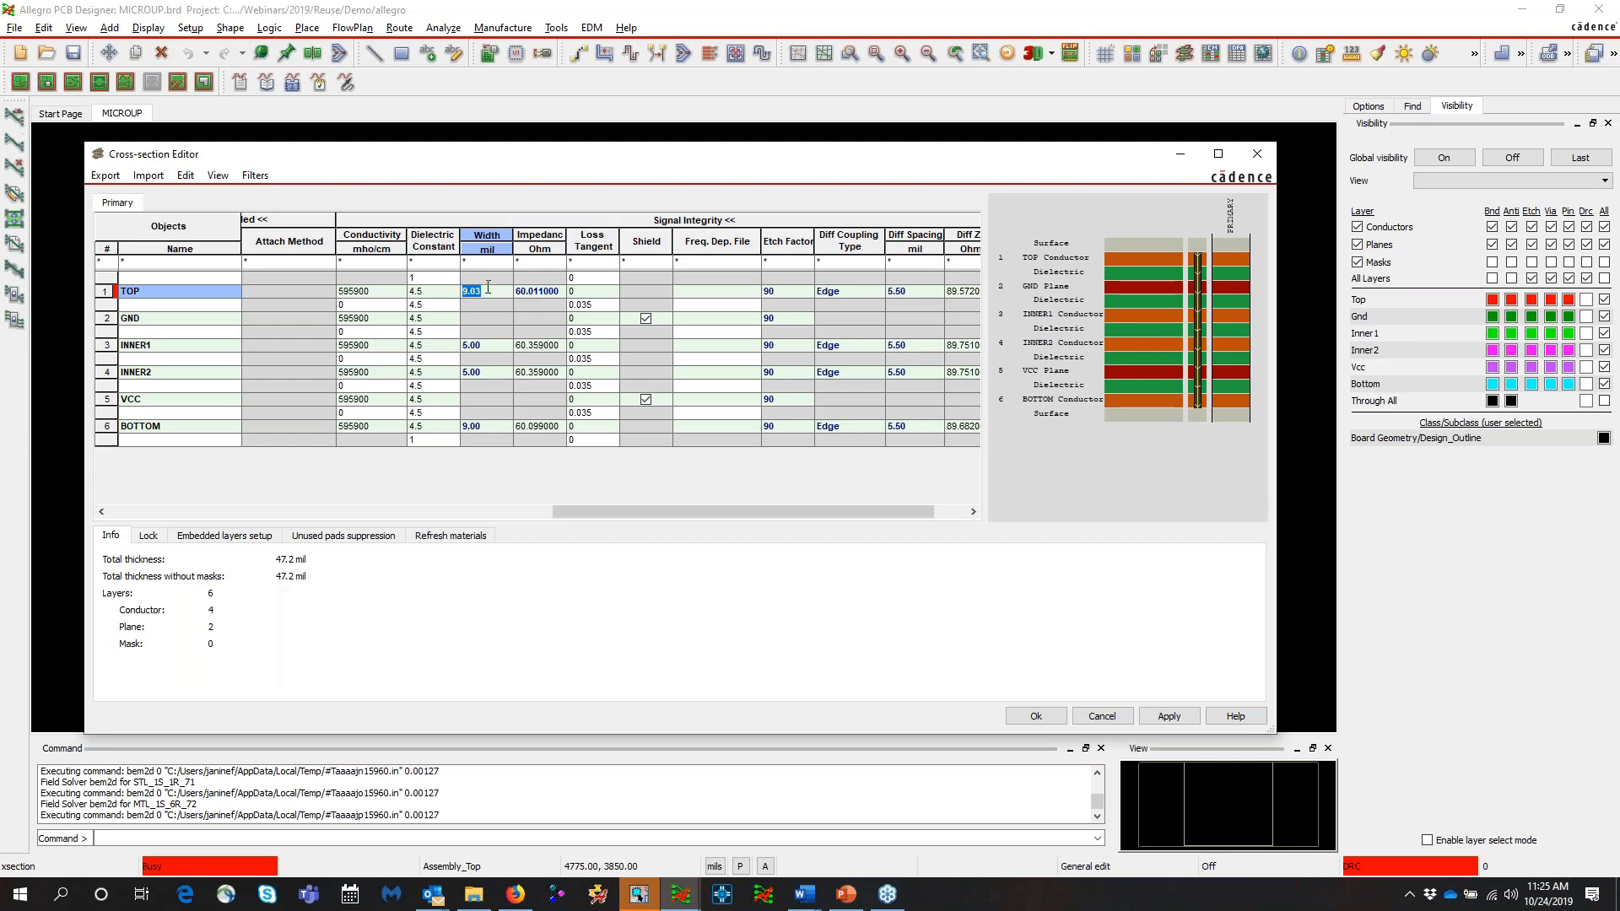
type("9.00")
key("Tab")
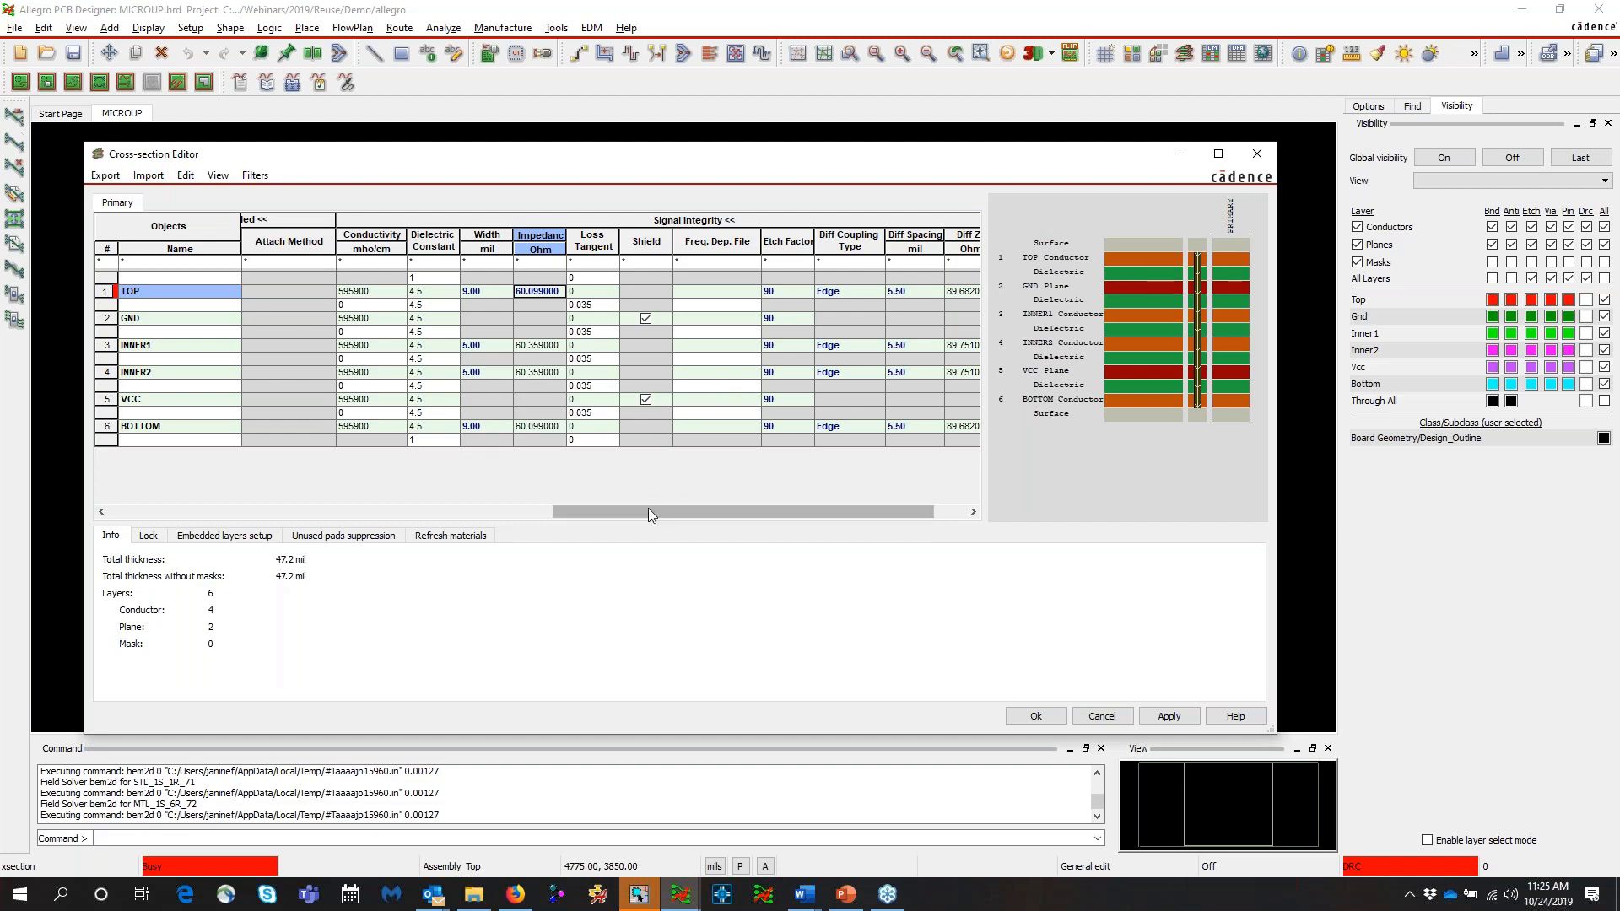
left_click_drag(660, 508, 690, 511)
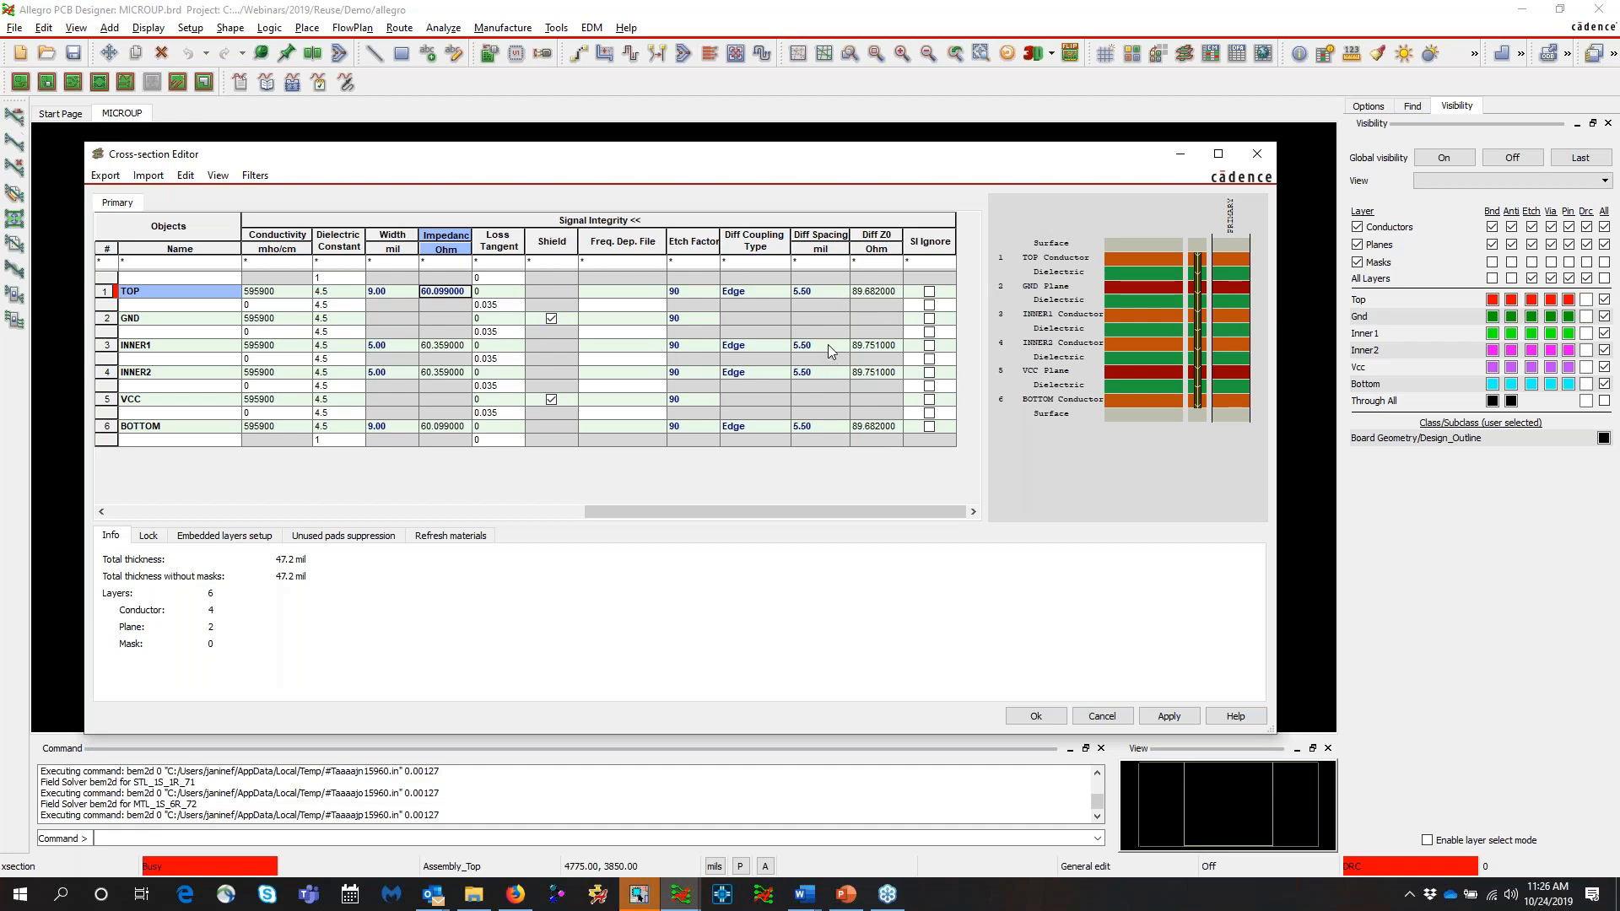
left_click(1034, 716)
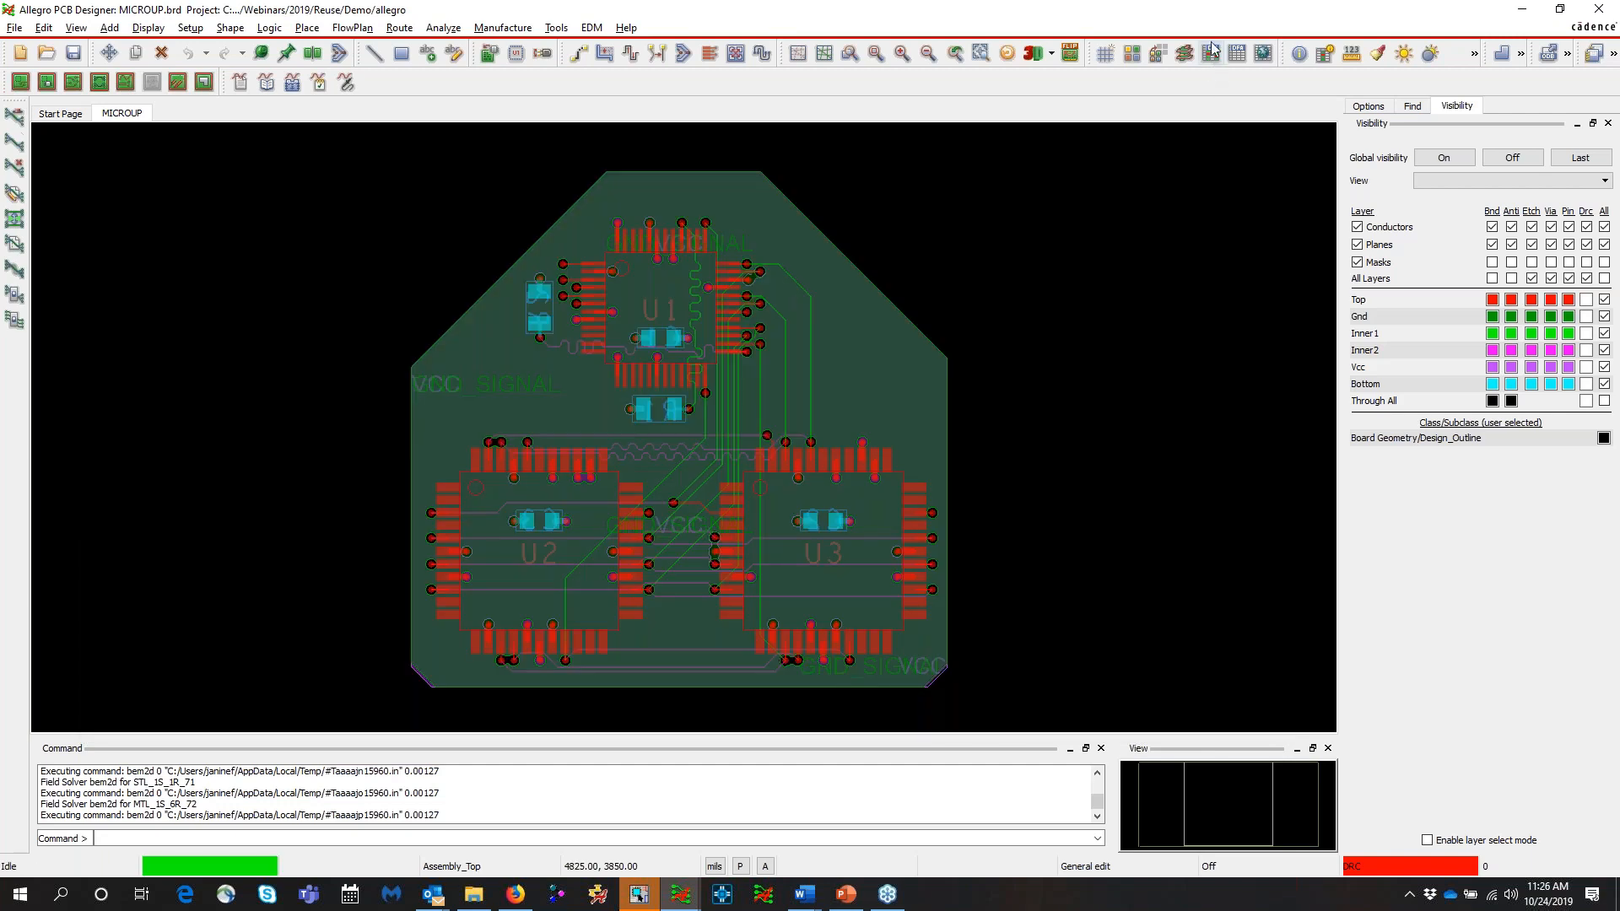
Review MICROUP's electrical constraint set routing rules in Constraint Manager: wiring, vias, impedance, min/max propagation delays and total etch length
left_click(1211, 53)
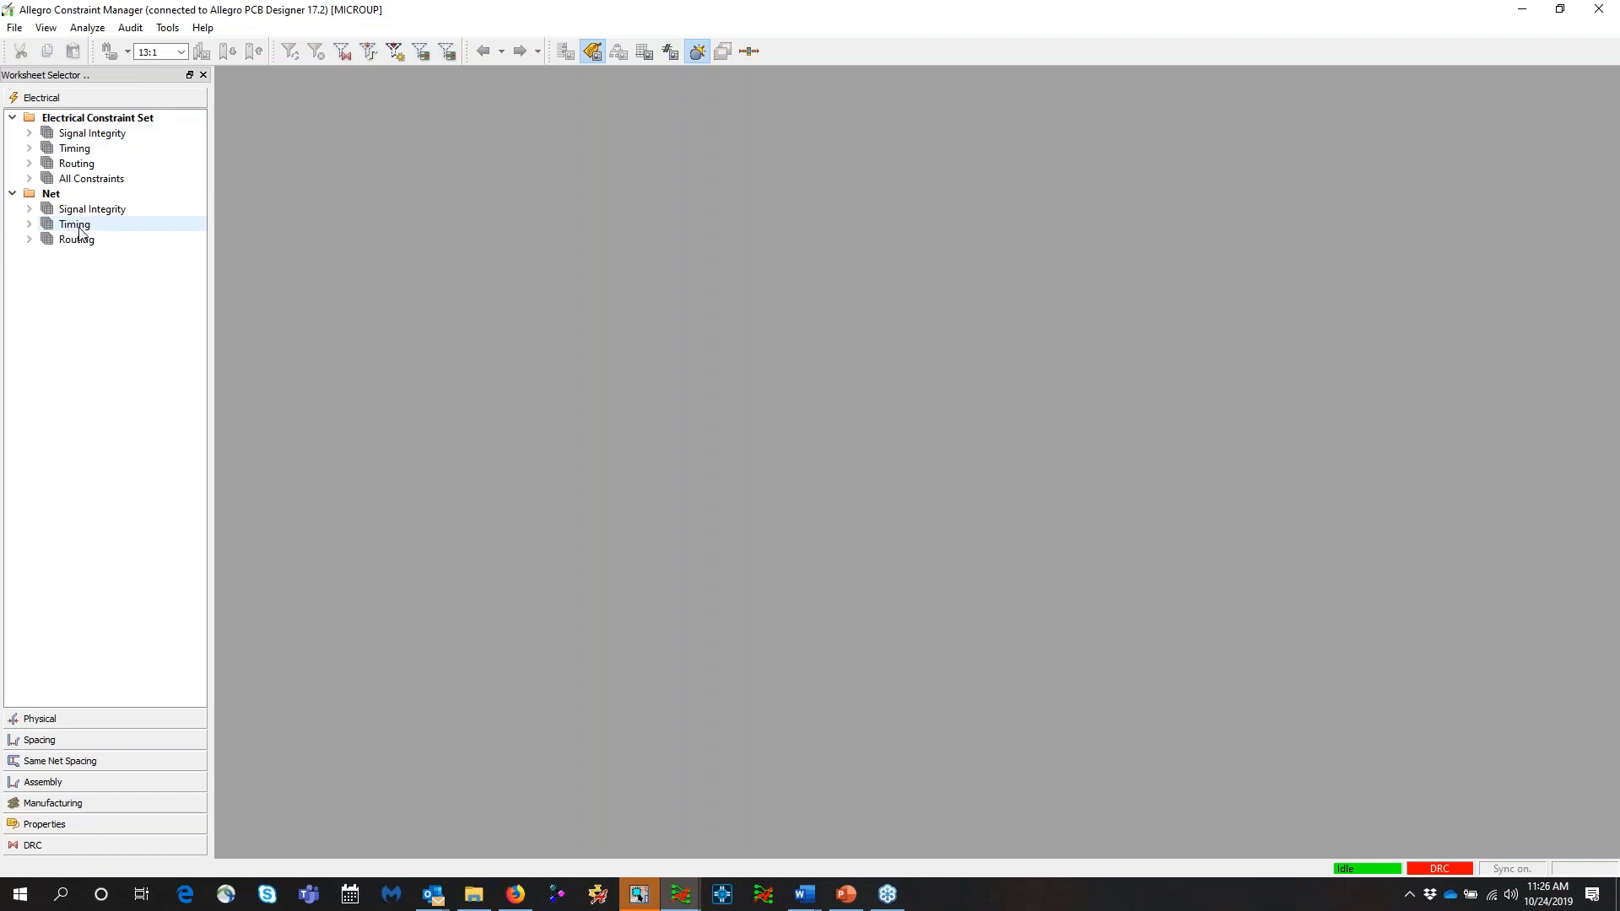
left_click(76, 163)
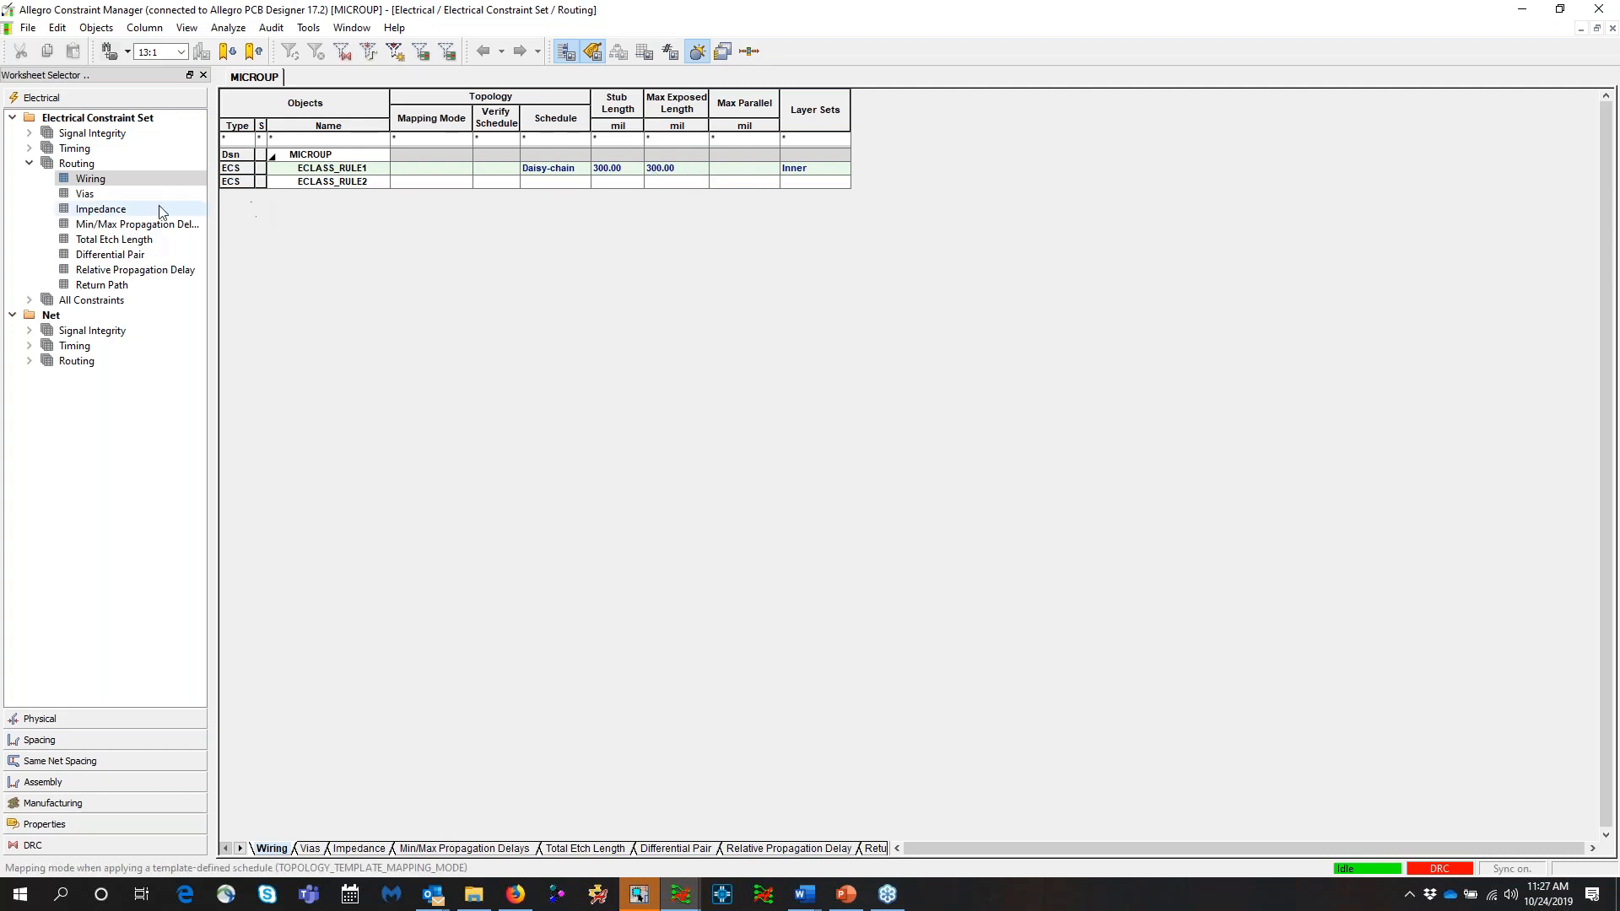
left_click(115, 193)
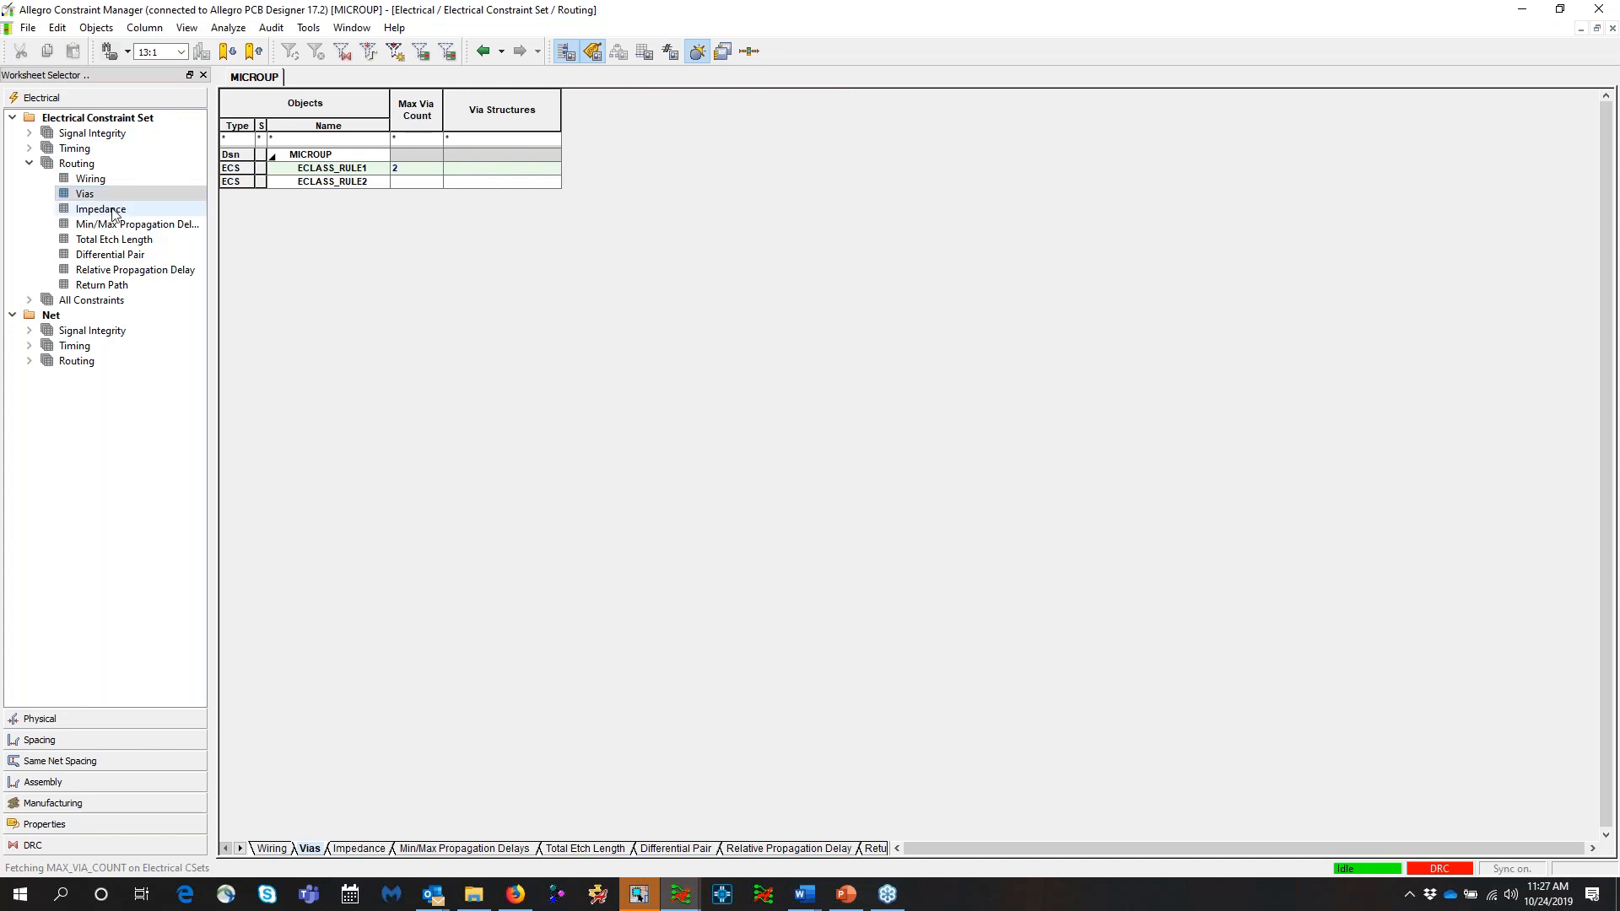
left_click(114, 211)
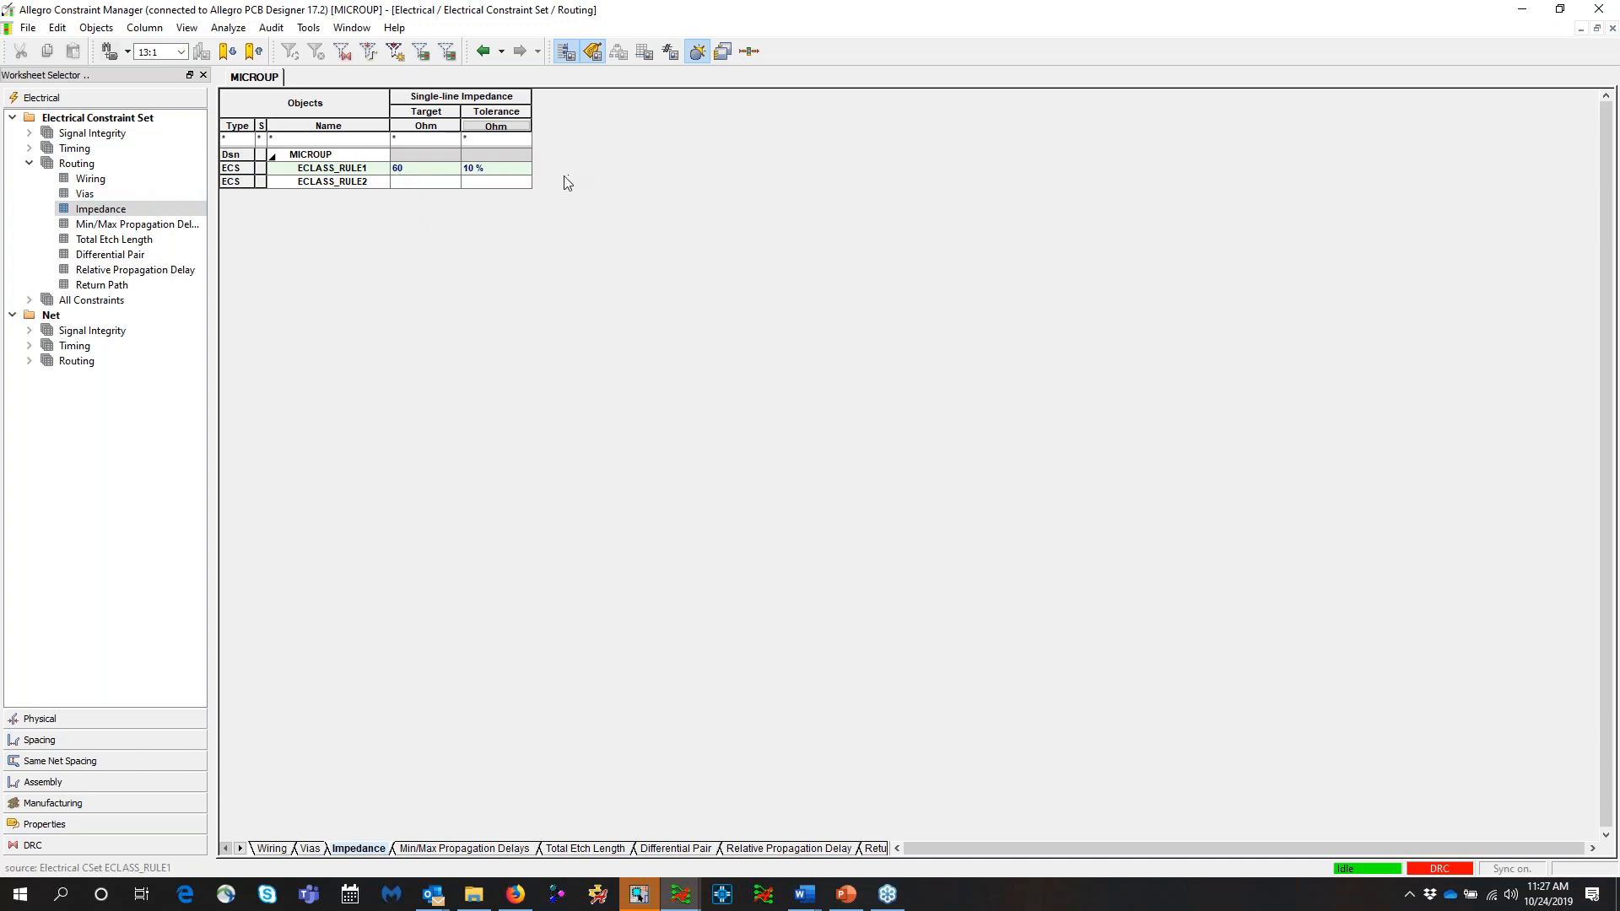
left_click(163, 228)
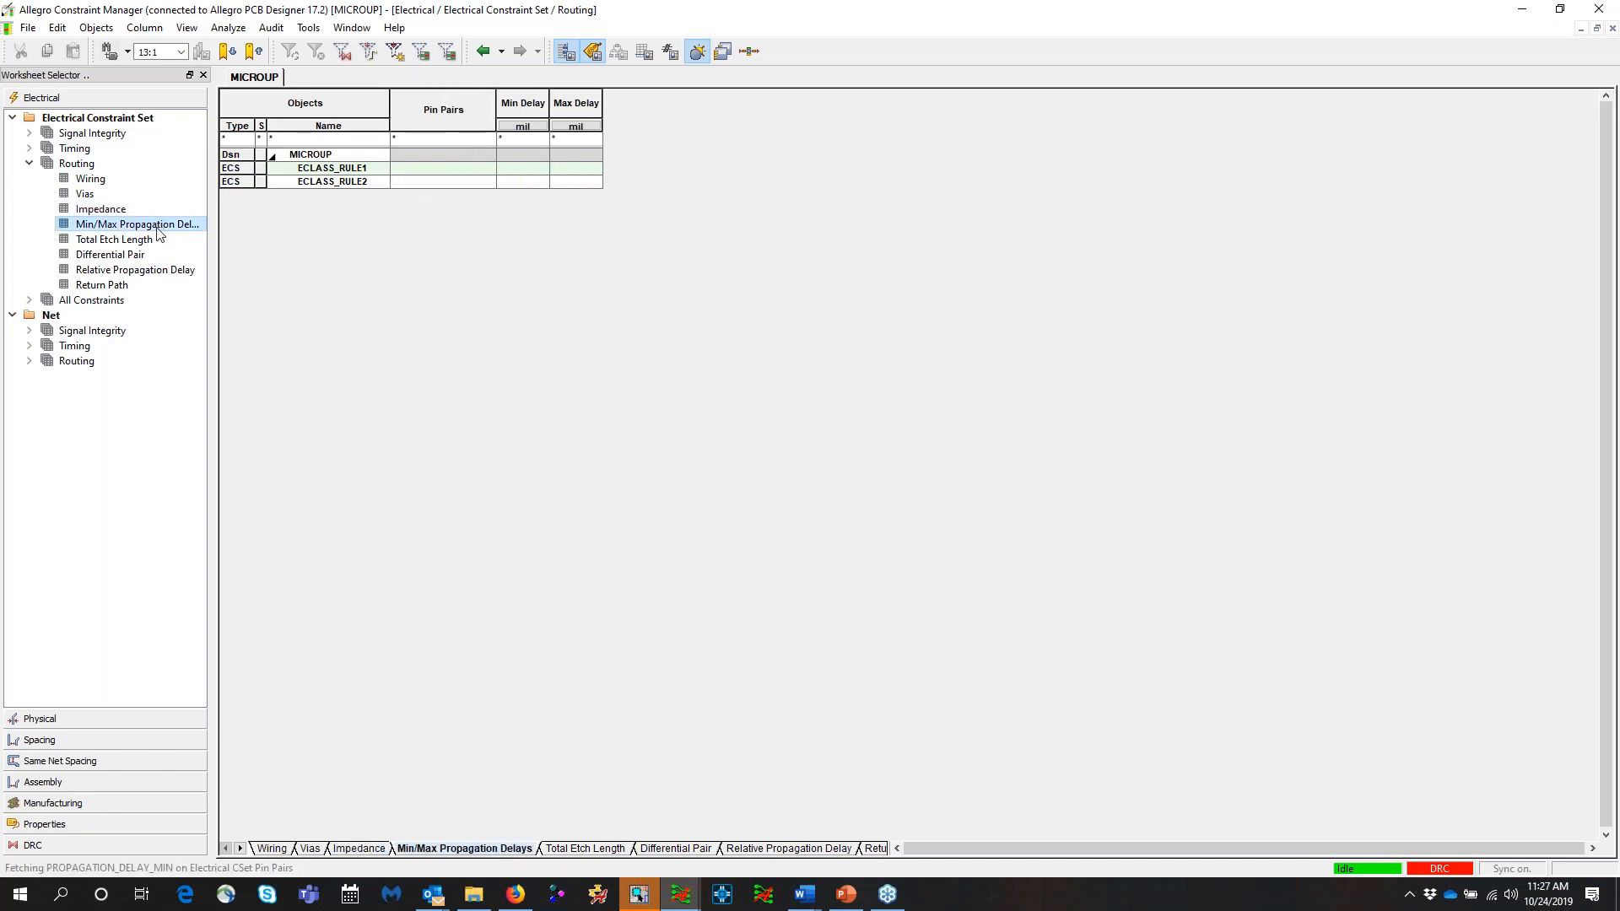
left_click(153, 240)
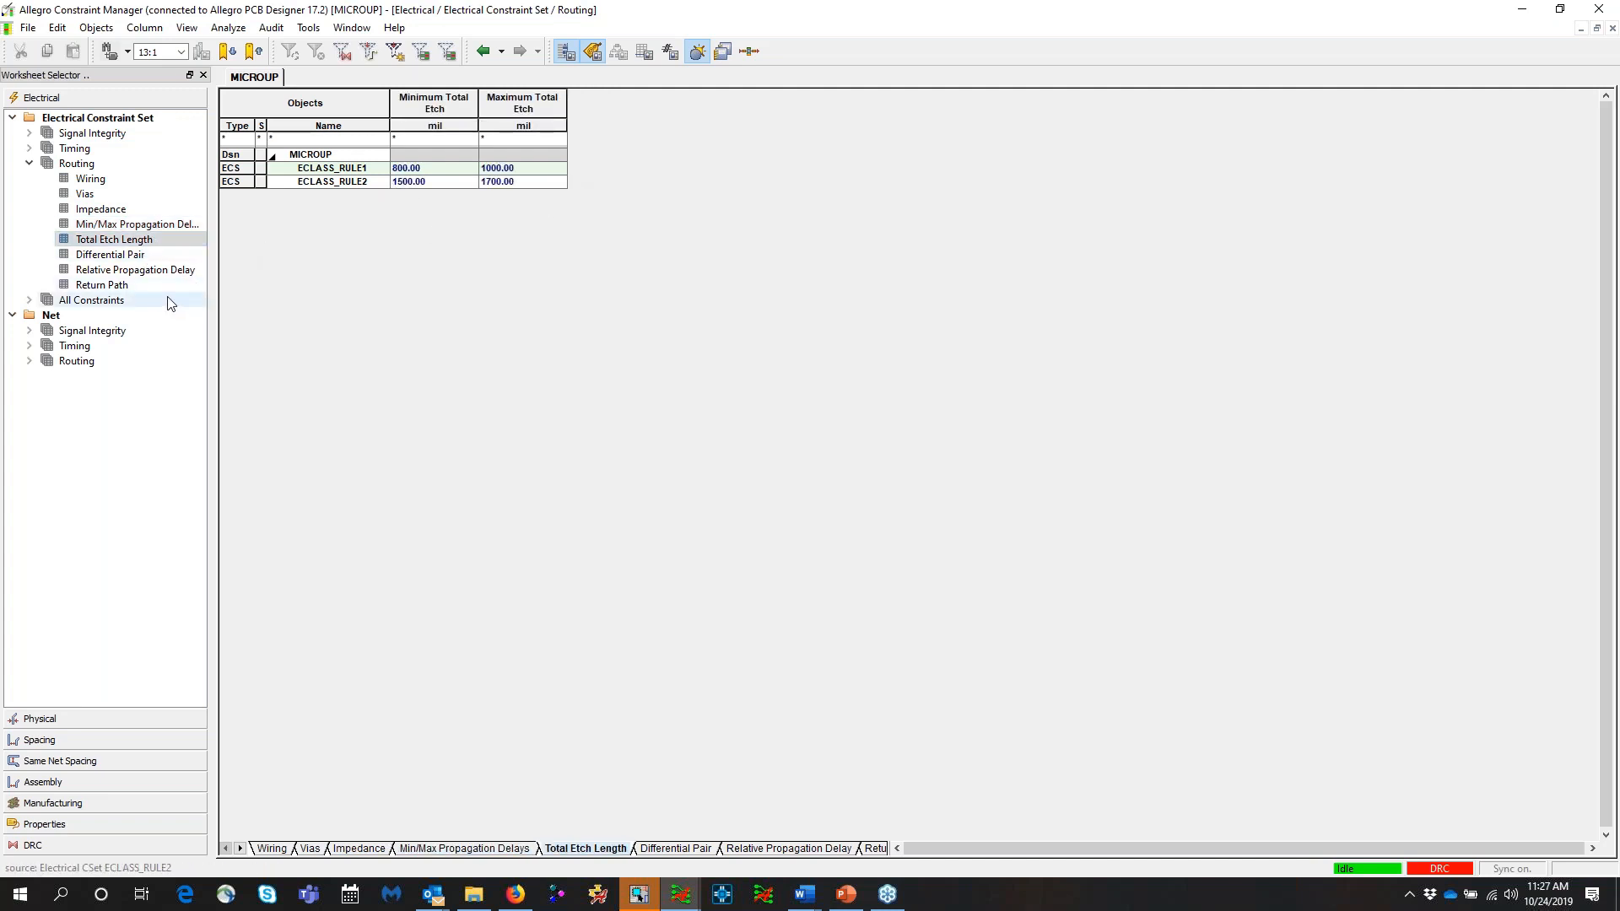
Review the net-level routing constraints for MICROUP's wiring, vias, impedance, min/max propagation delays and total etch length
left_click(77, 361)
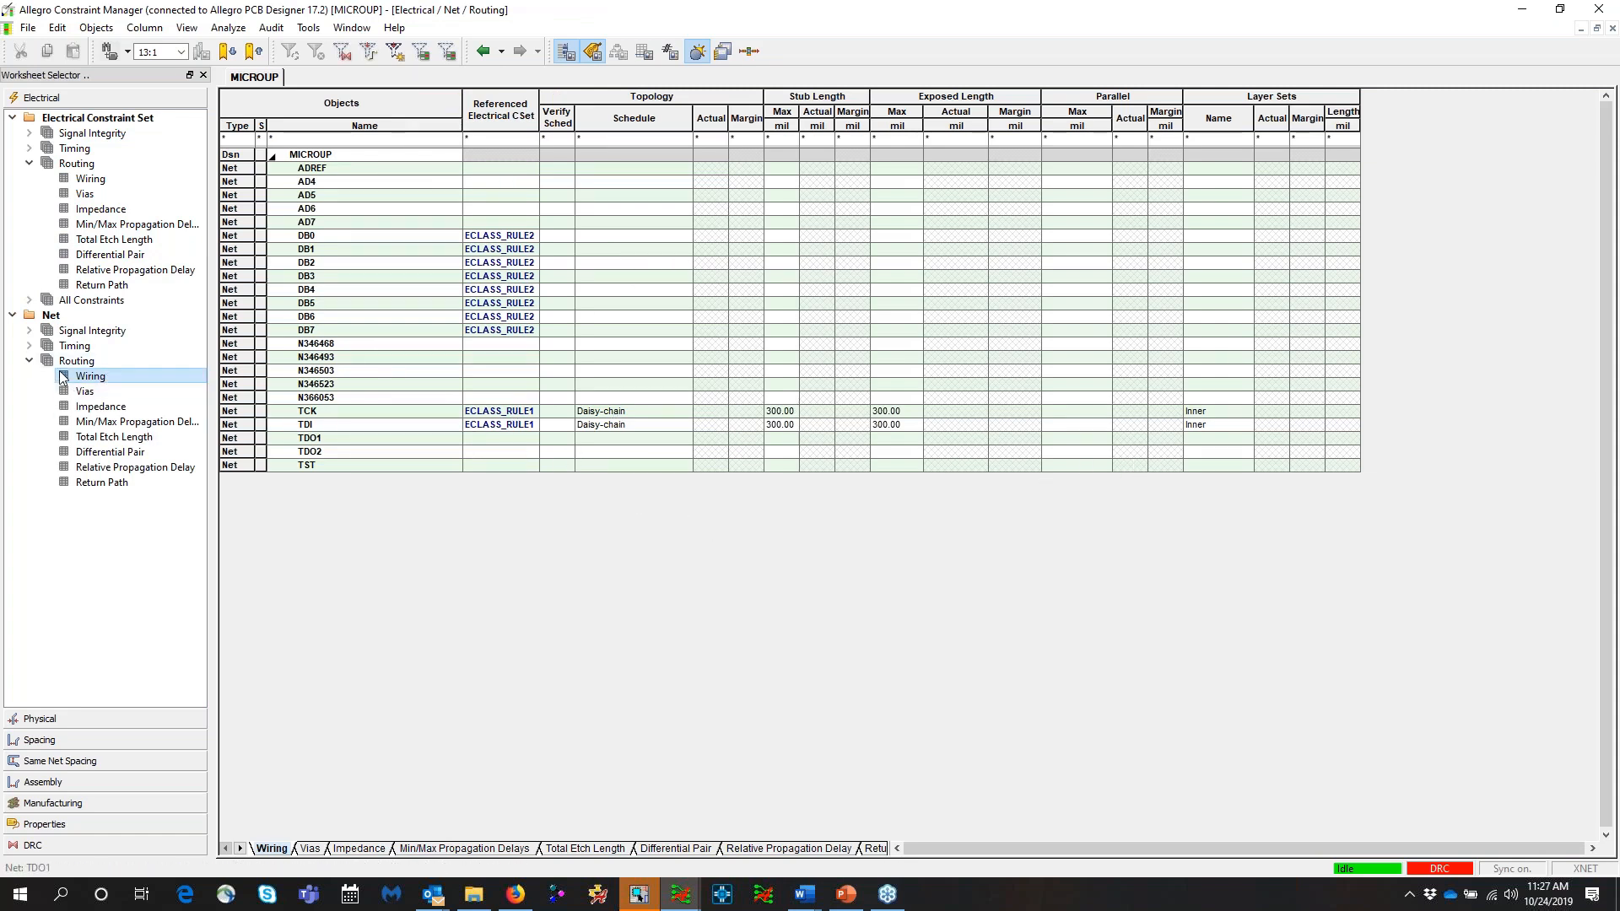
left_click(86, 392)
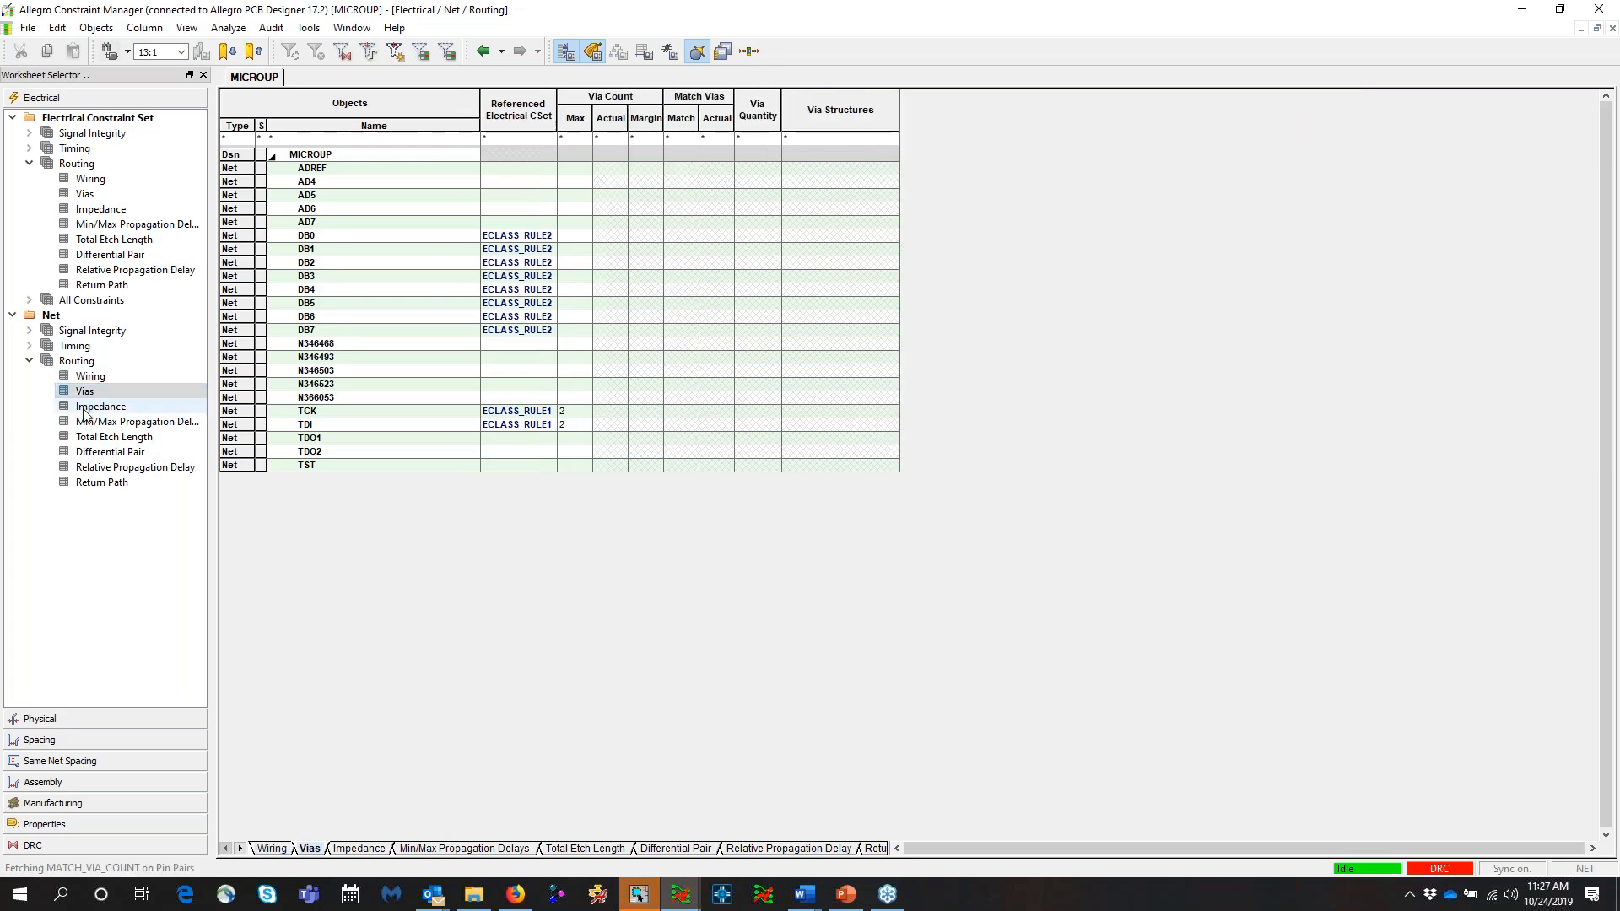
left_click(85, 409)
left_click(88, 422)
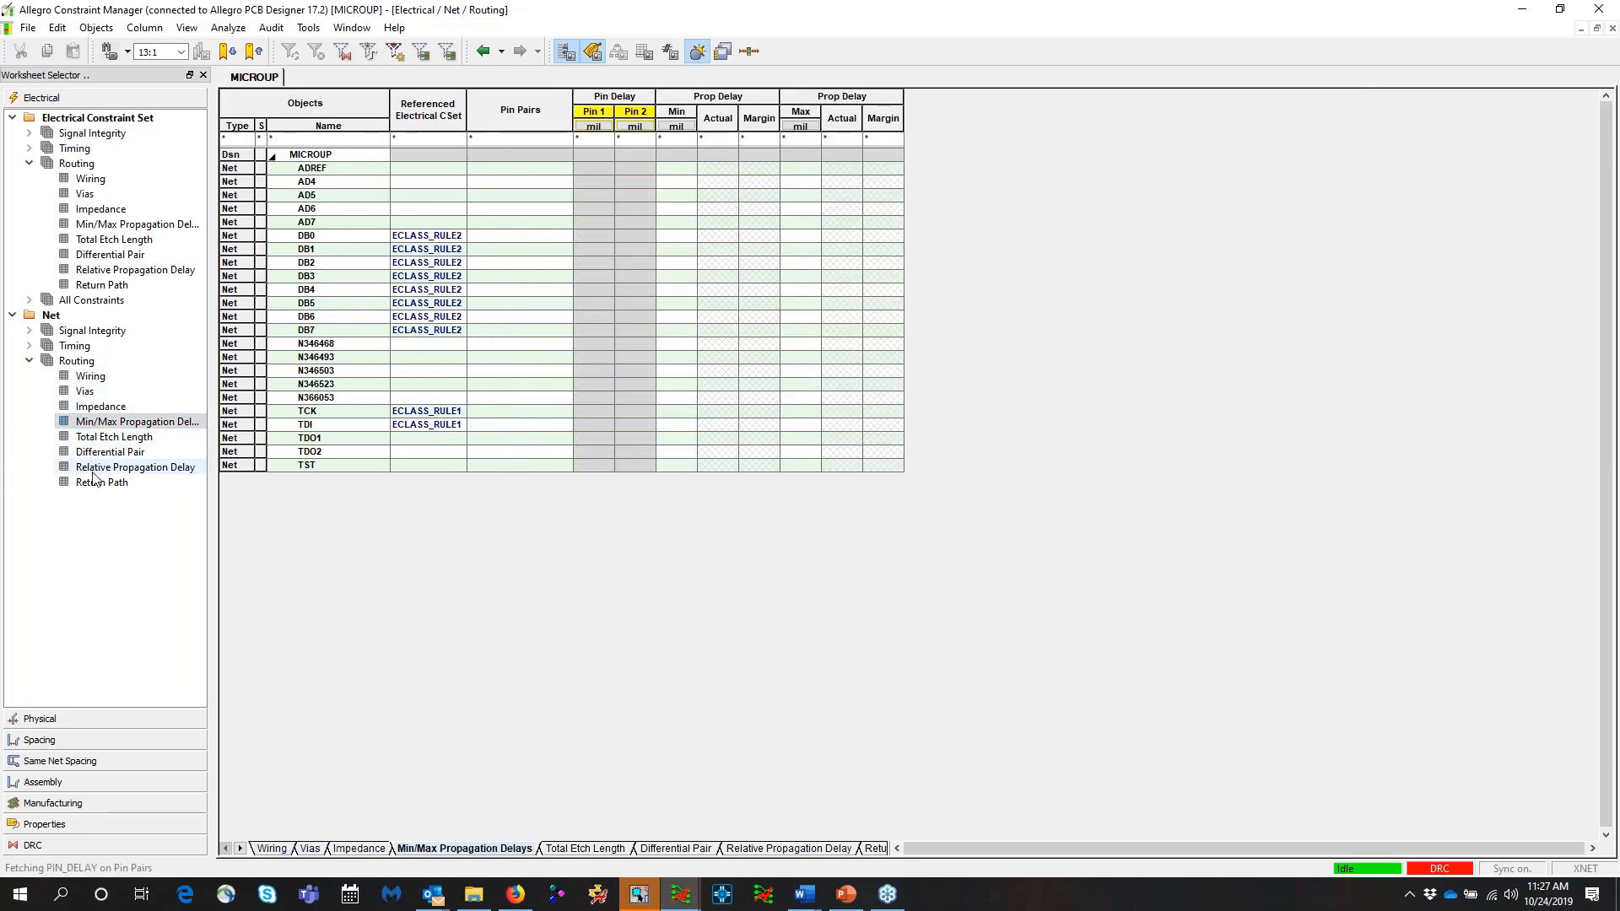
left_click(103, 438)
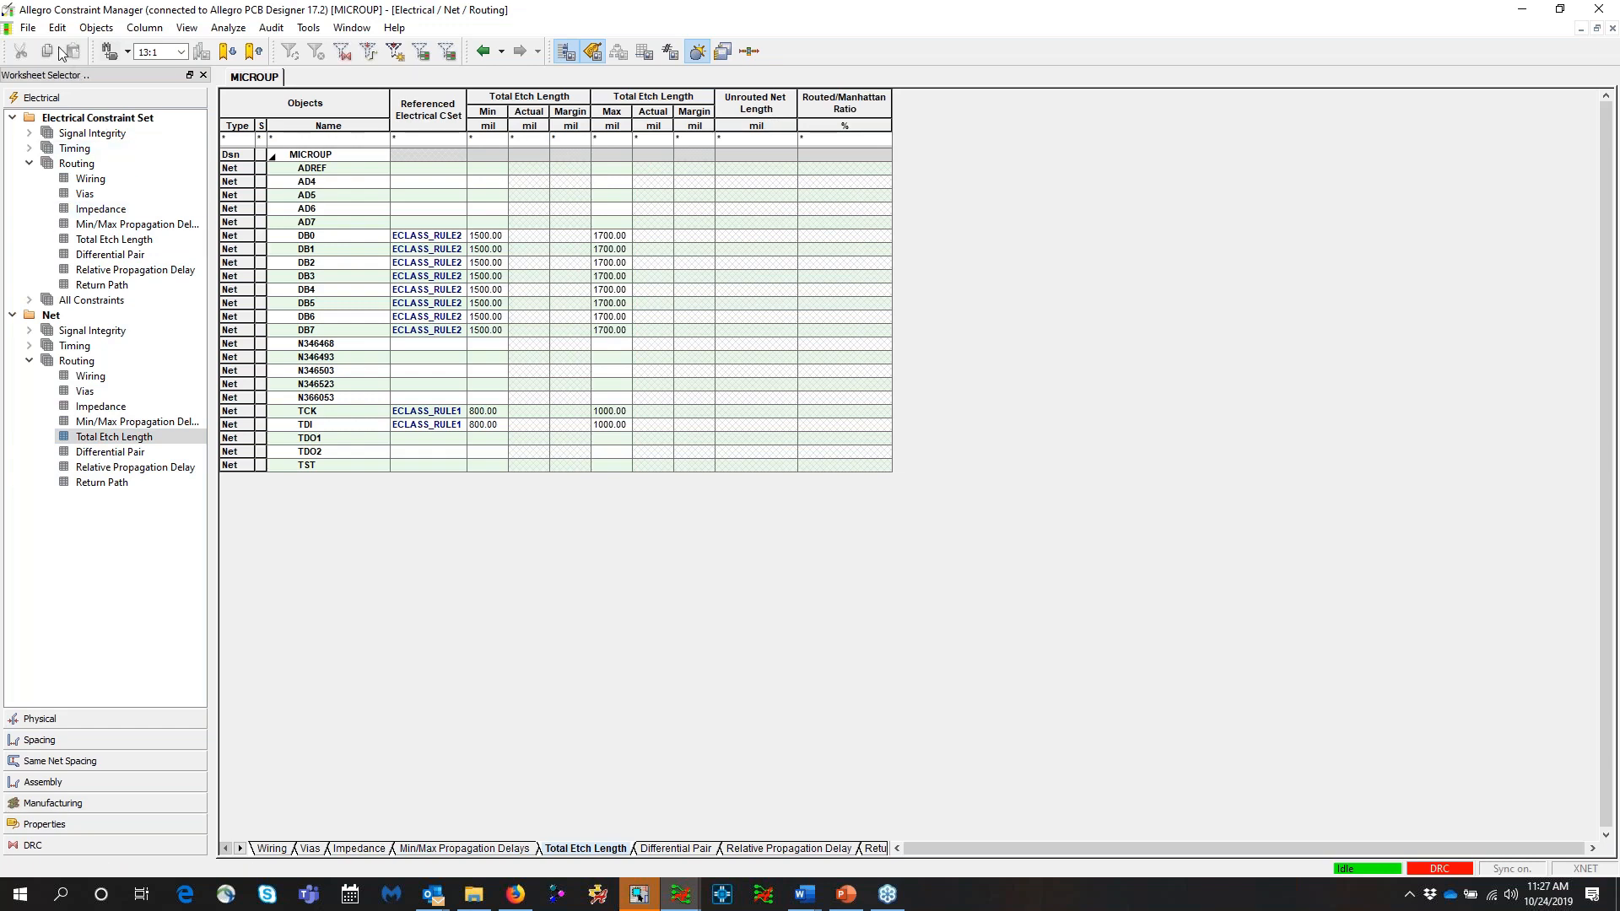
Close Constraint Manager and export the MICROUP board's technology file over the existing Microup.tcfx in the allegro folder
left_click(34, 29)
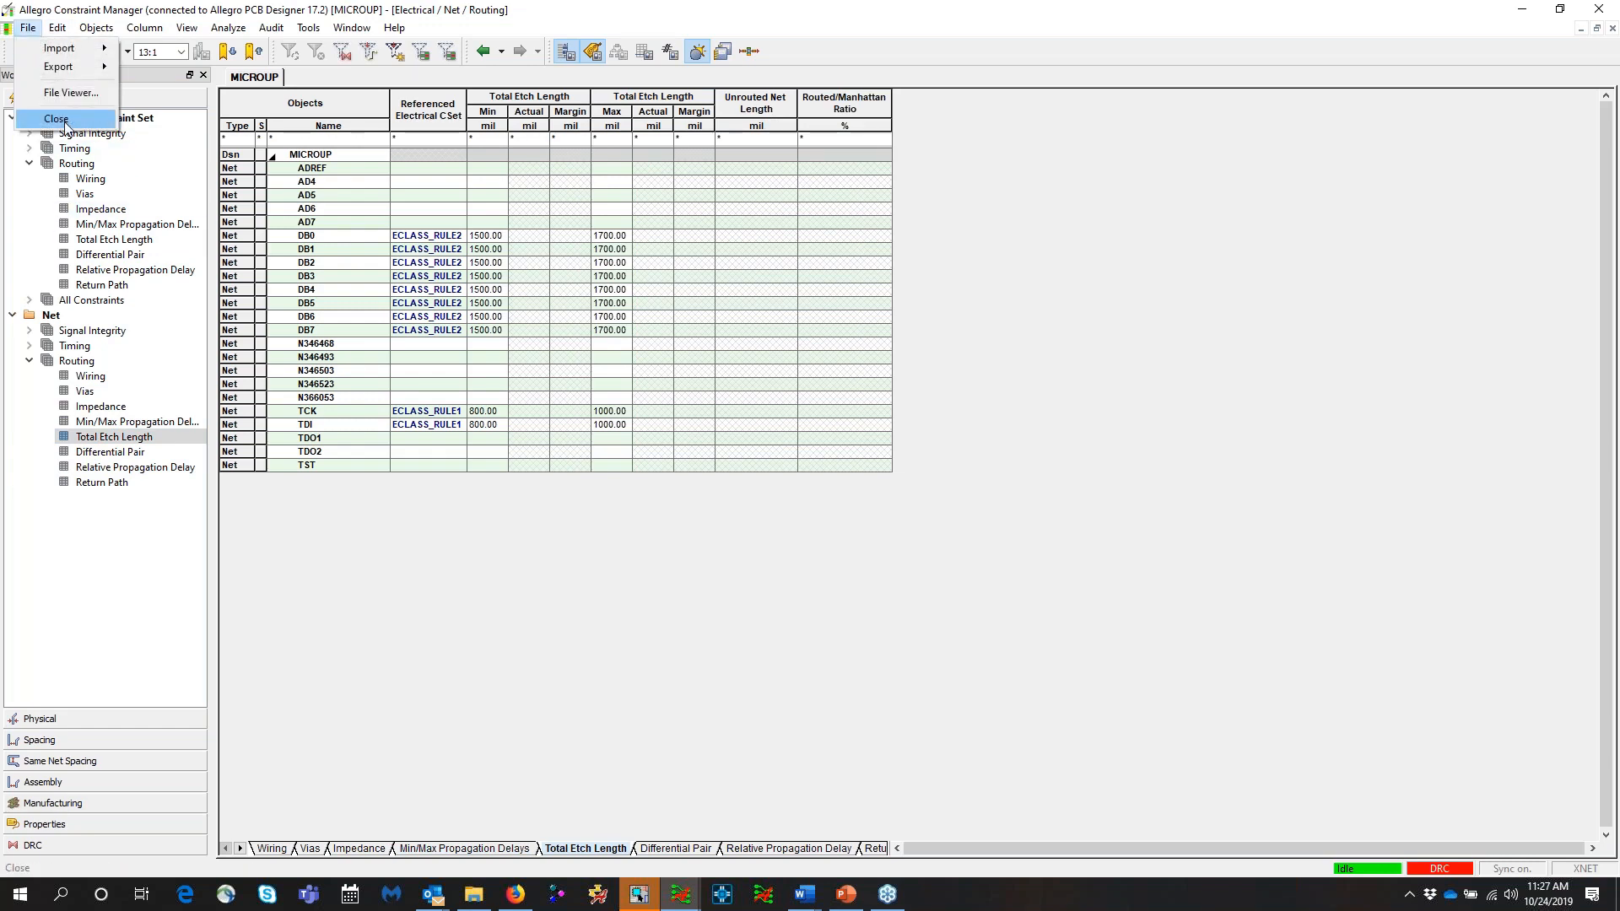
left_click(59, 120)
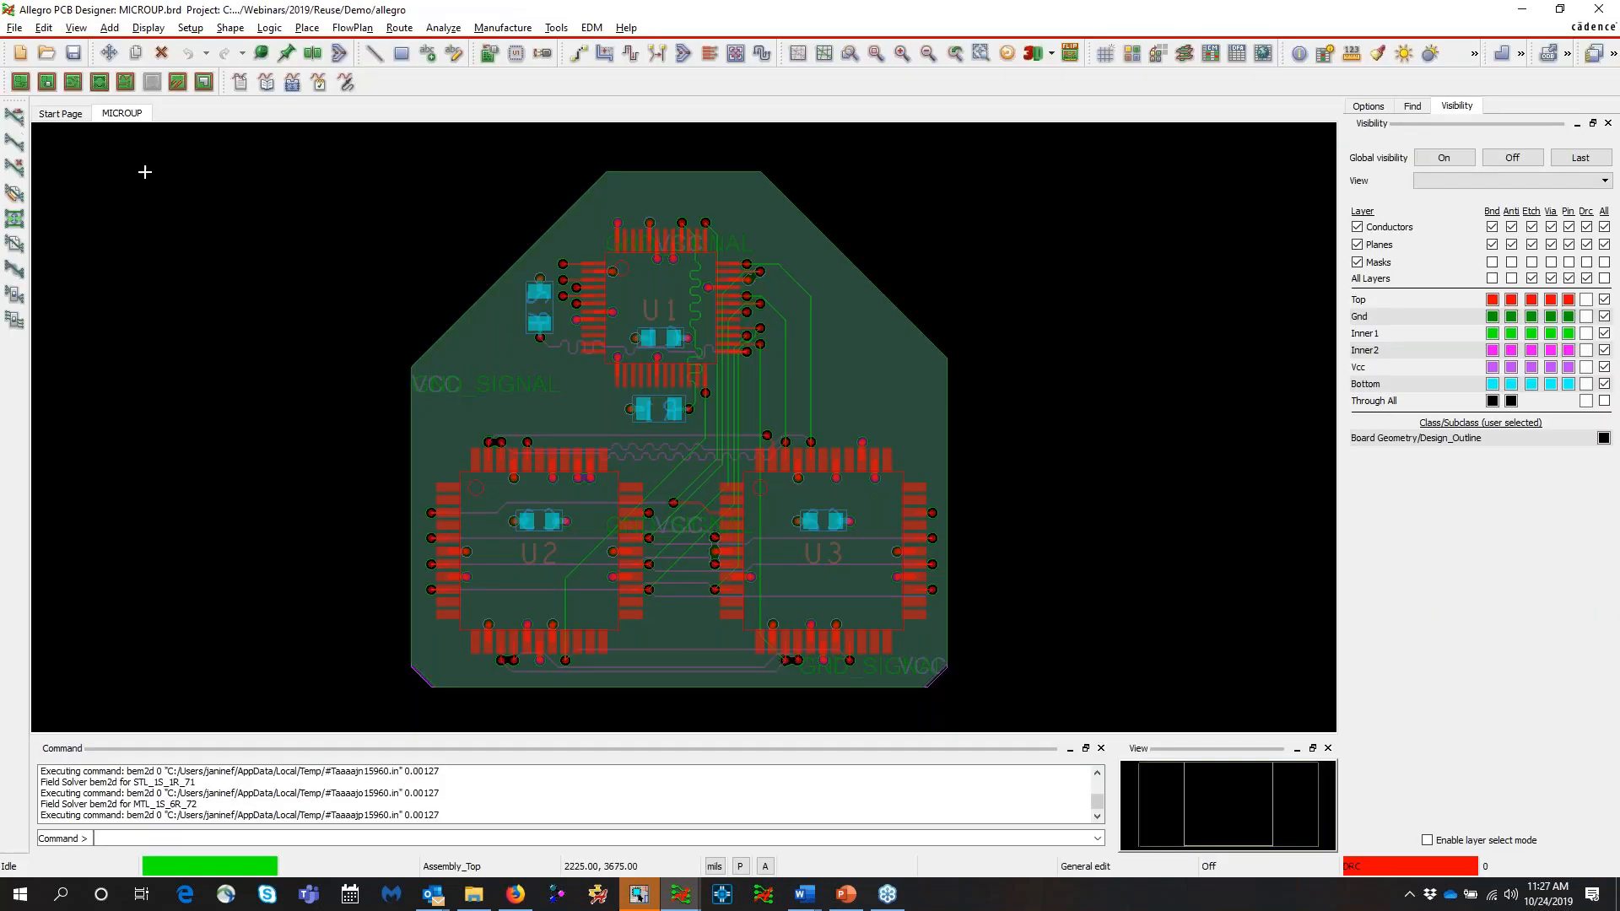
left_click(17, 30)
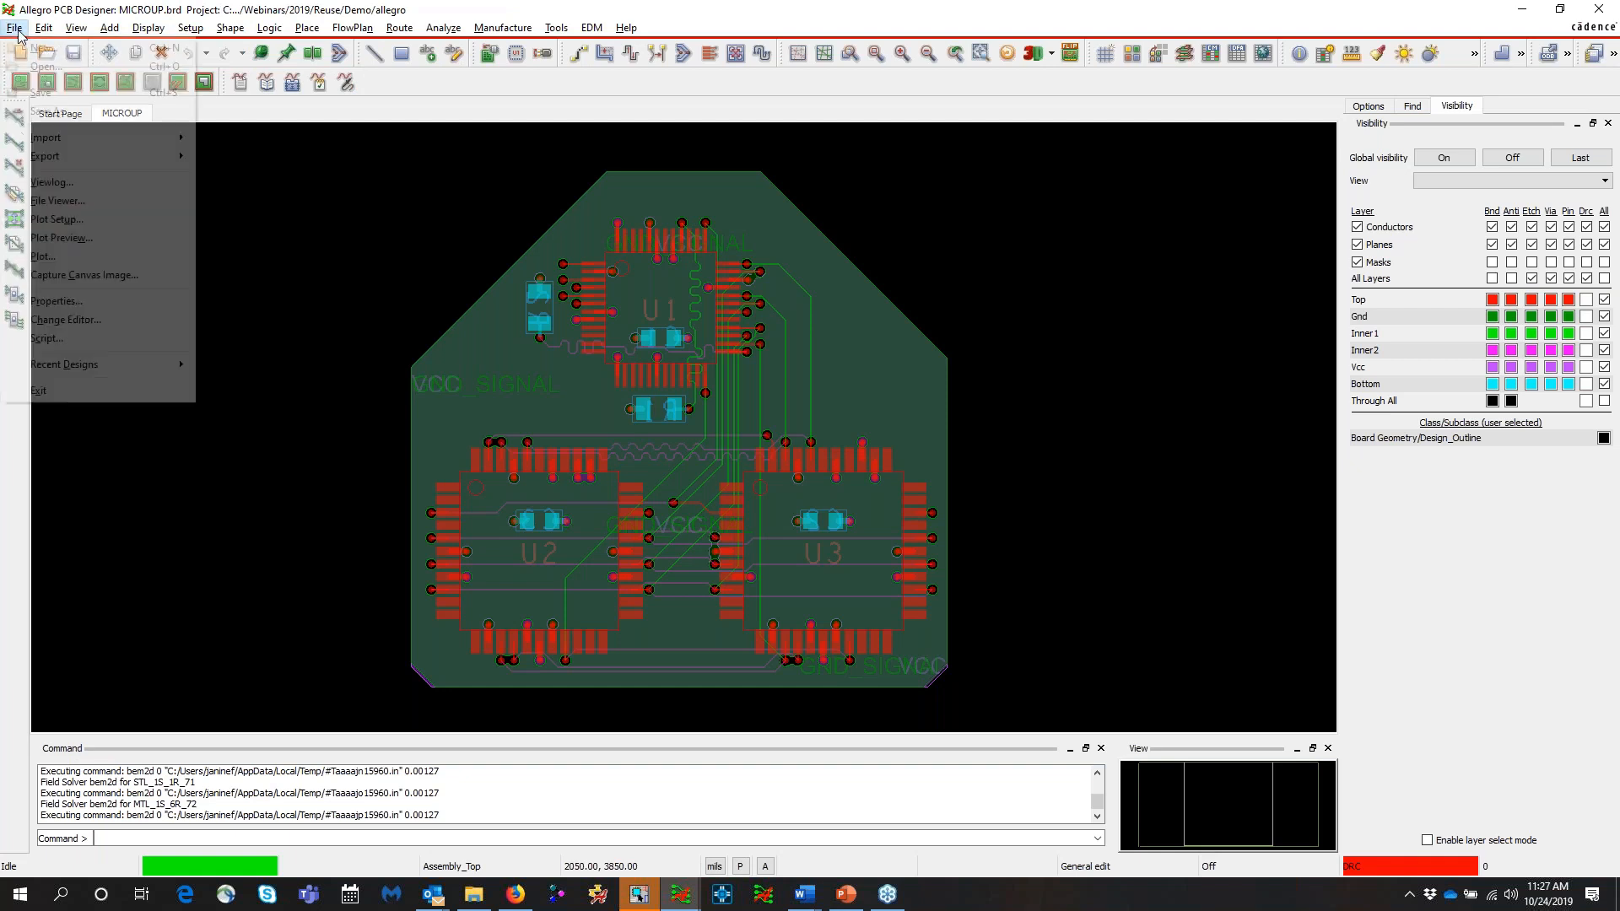
mouse_move(60, 164)
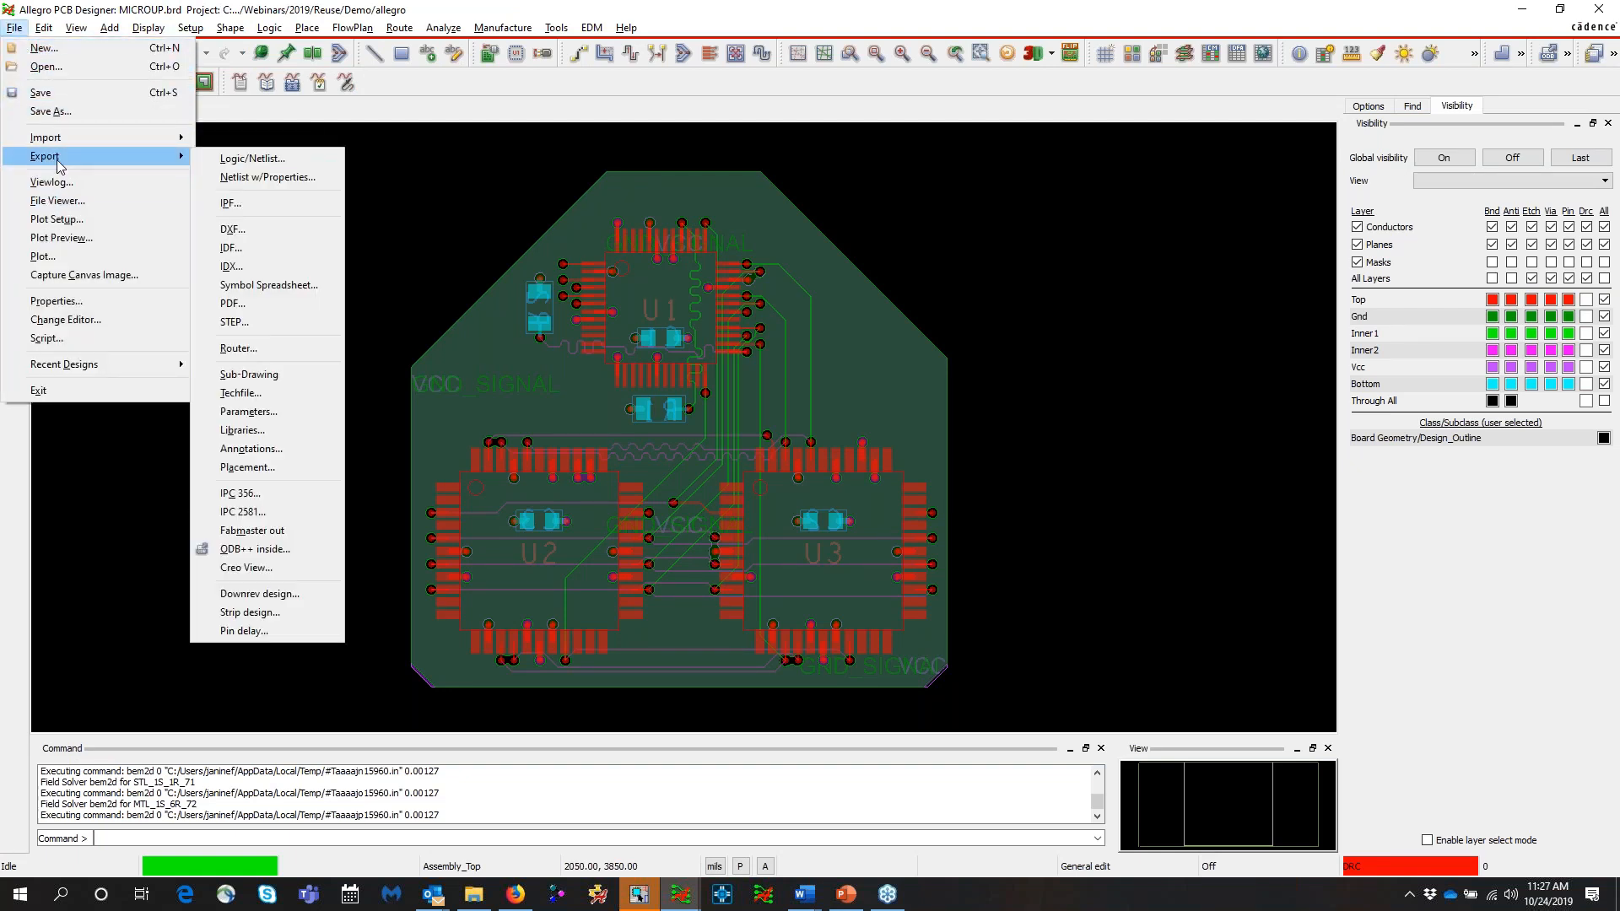
left_click(276, 395)
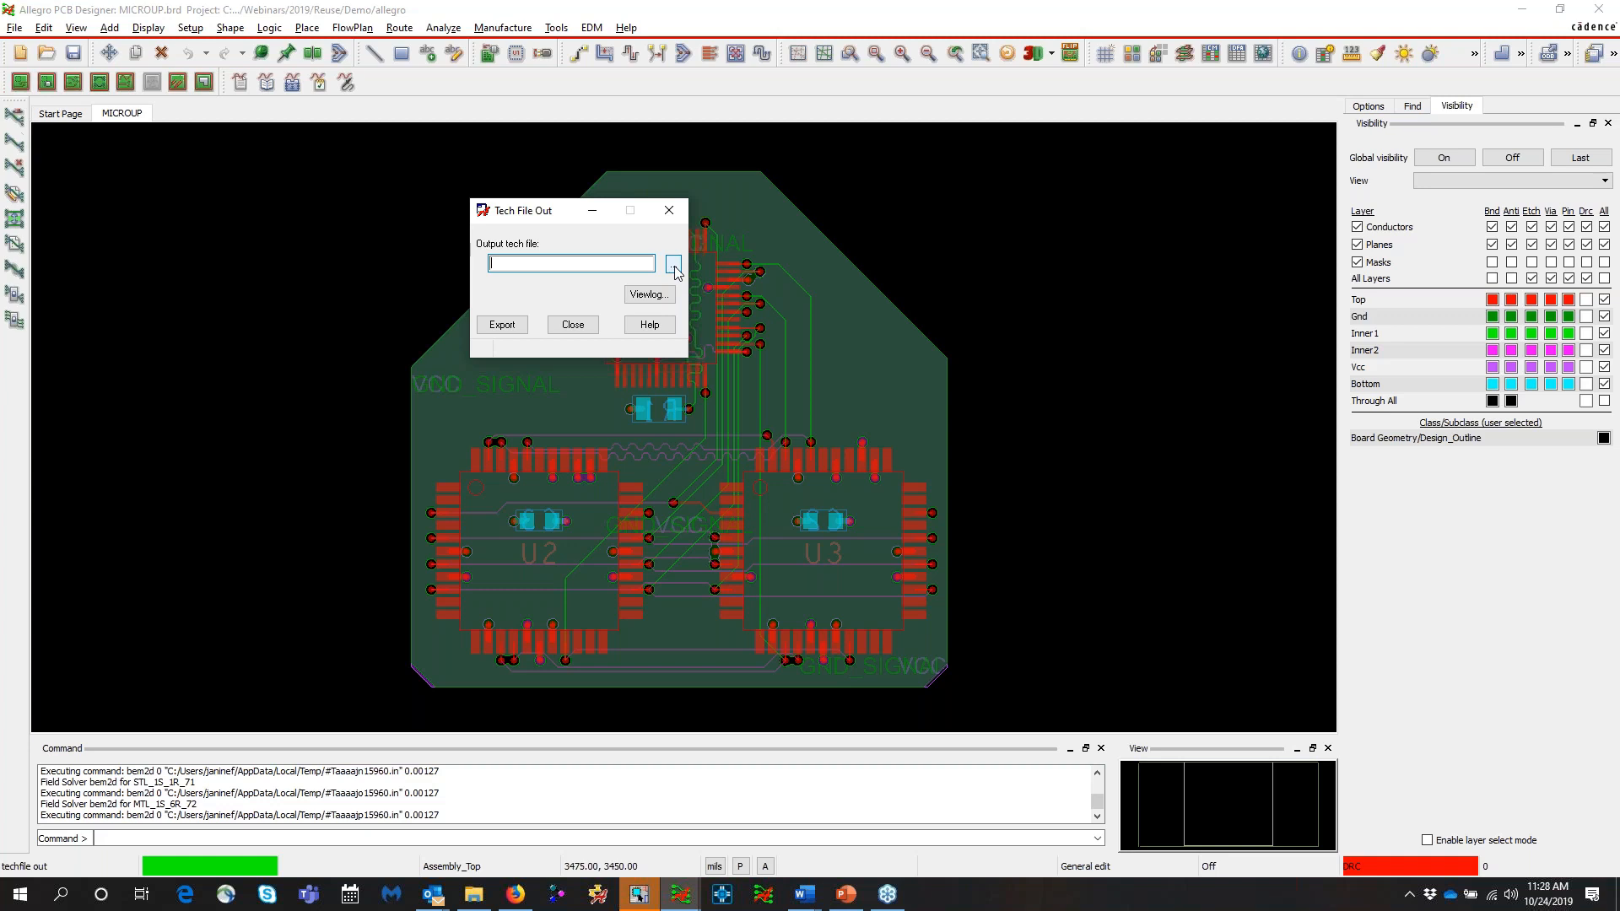
left_click(673, 265)
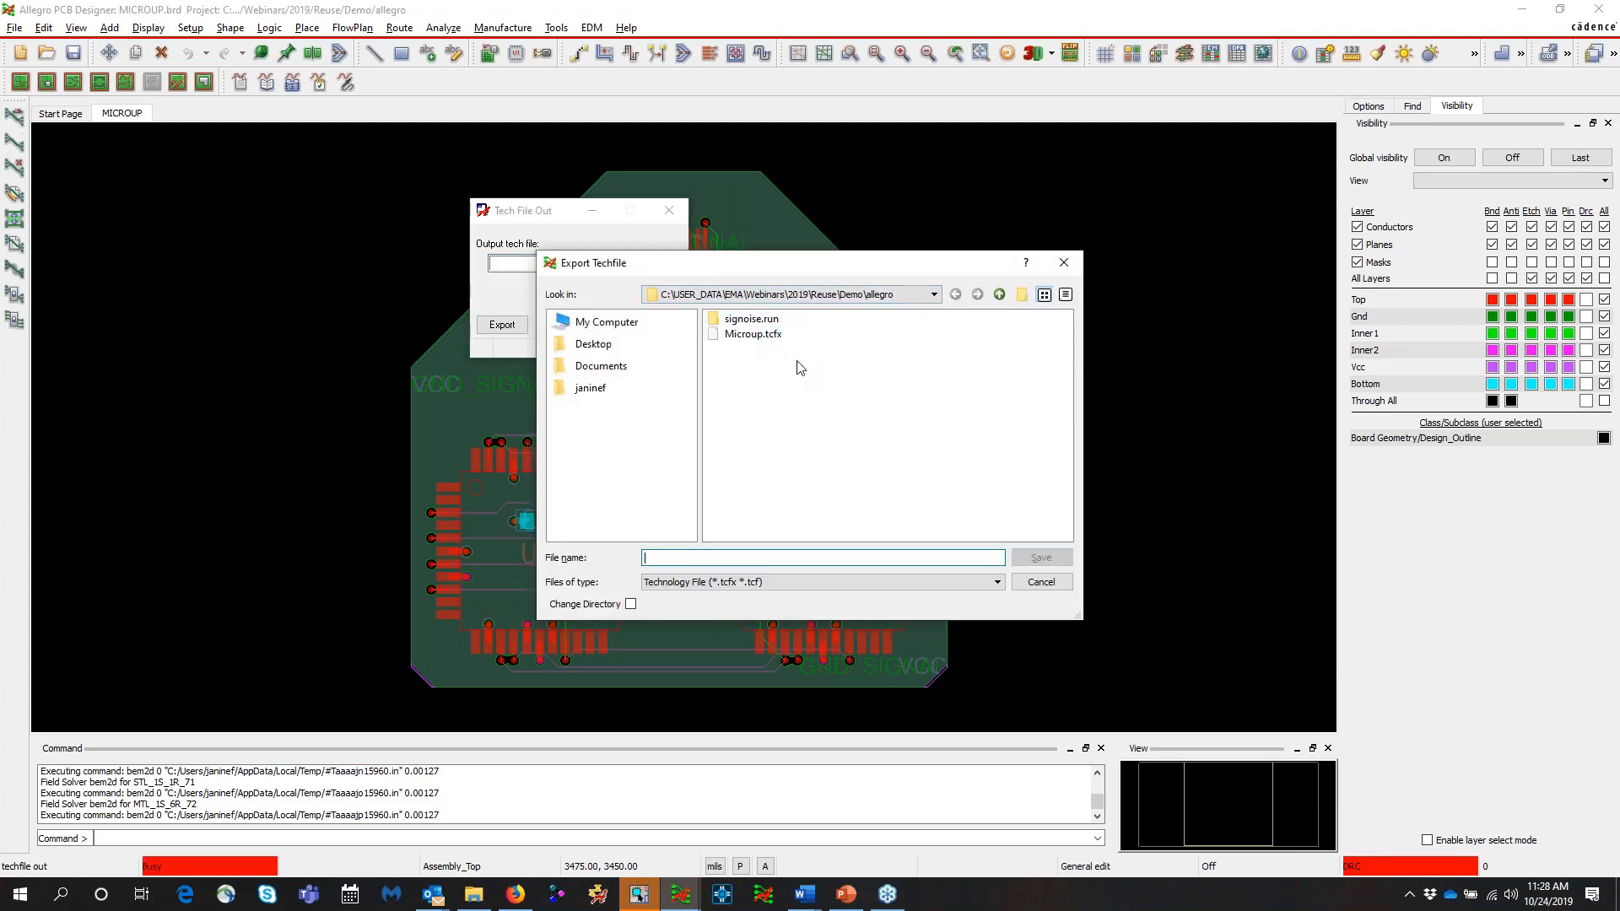
left_click(751, 334)
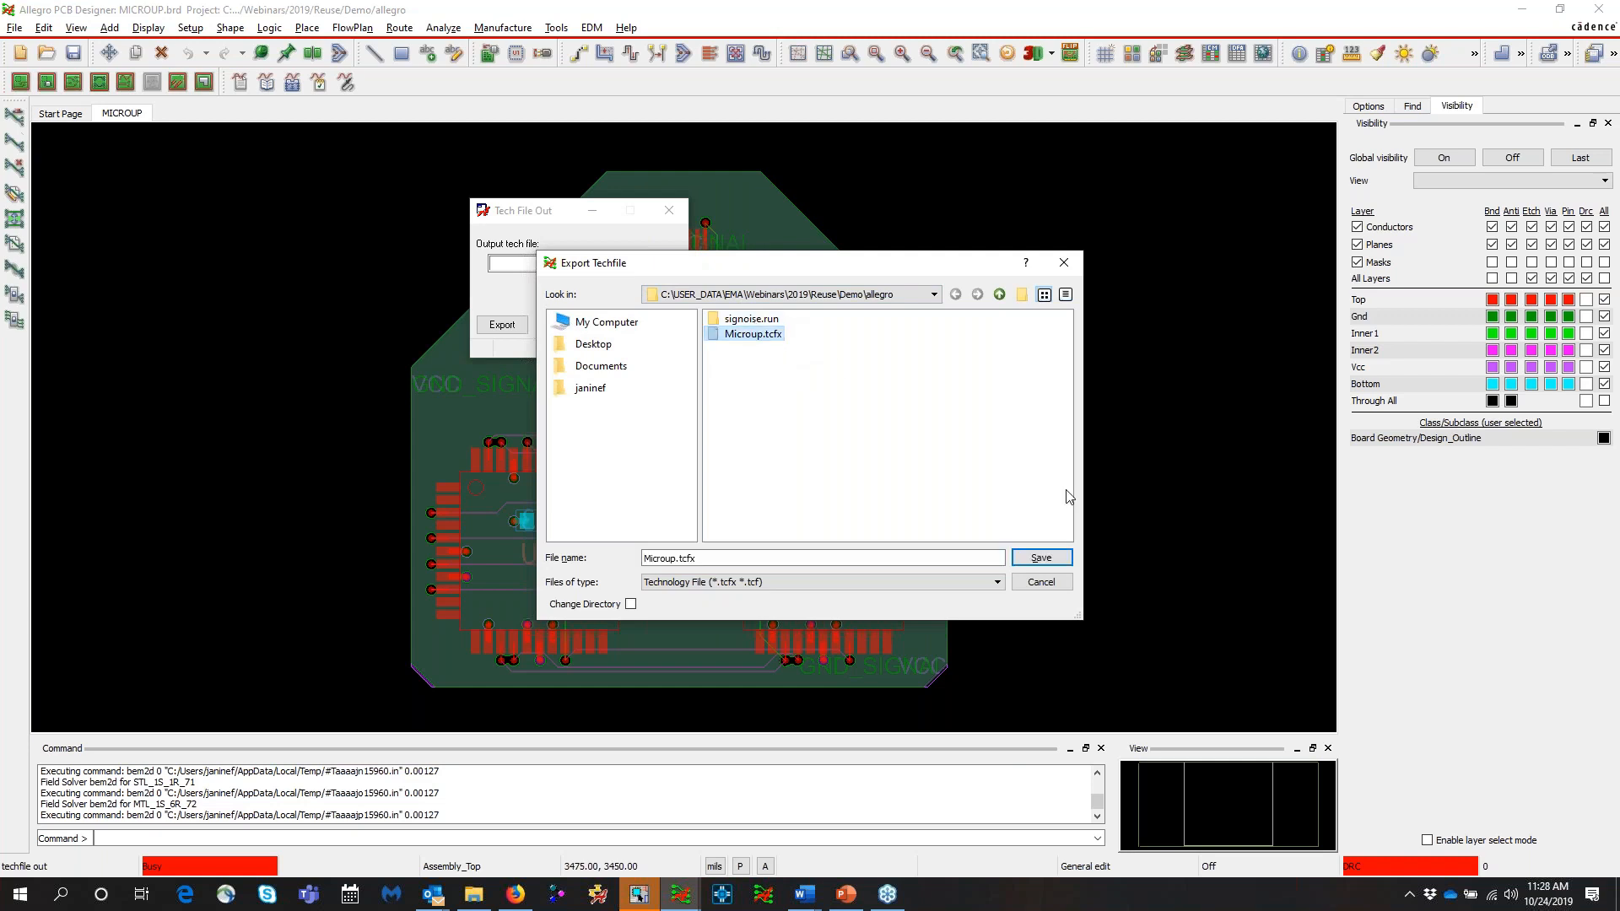
left_click(1041, 558)
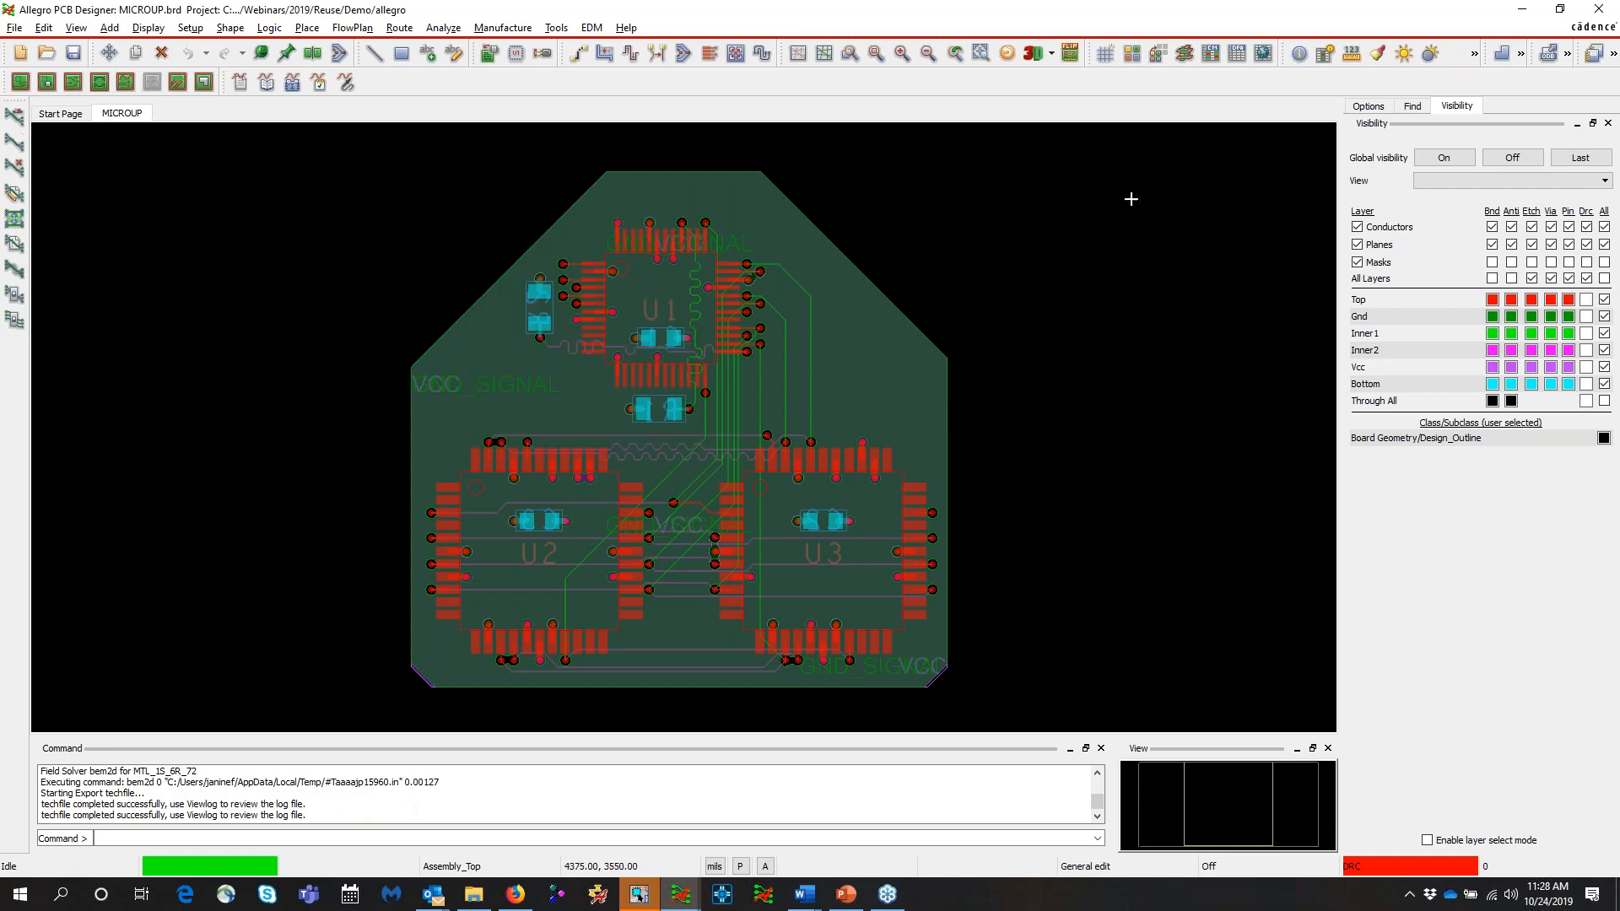
Switch to the flow board and examine its layer visibility and its cross-section's layers, thicknesses, materials and signal integrity values
left_click(1525, 9)
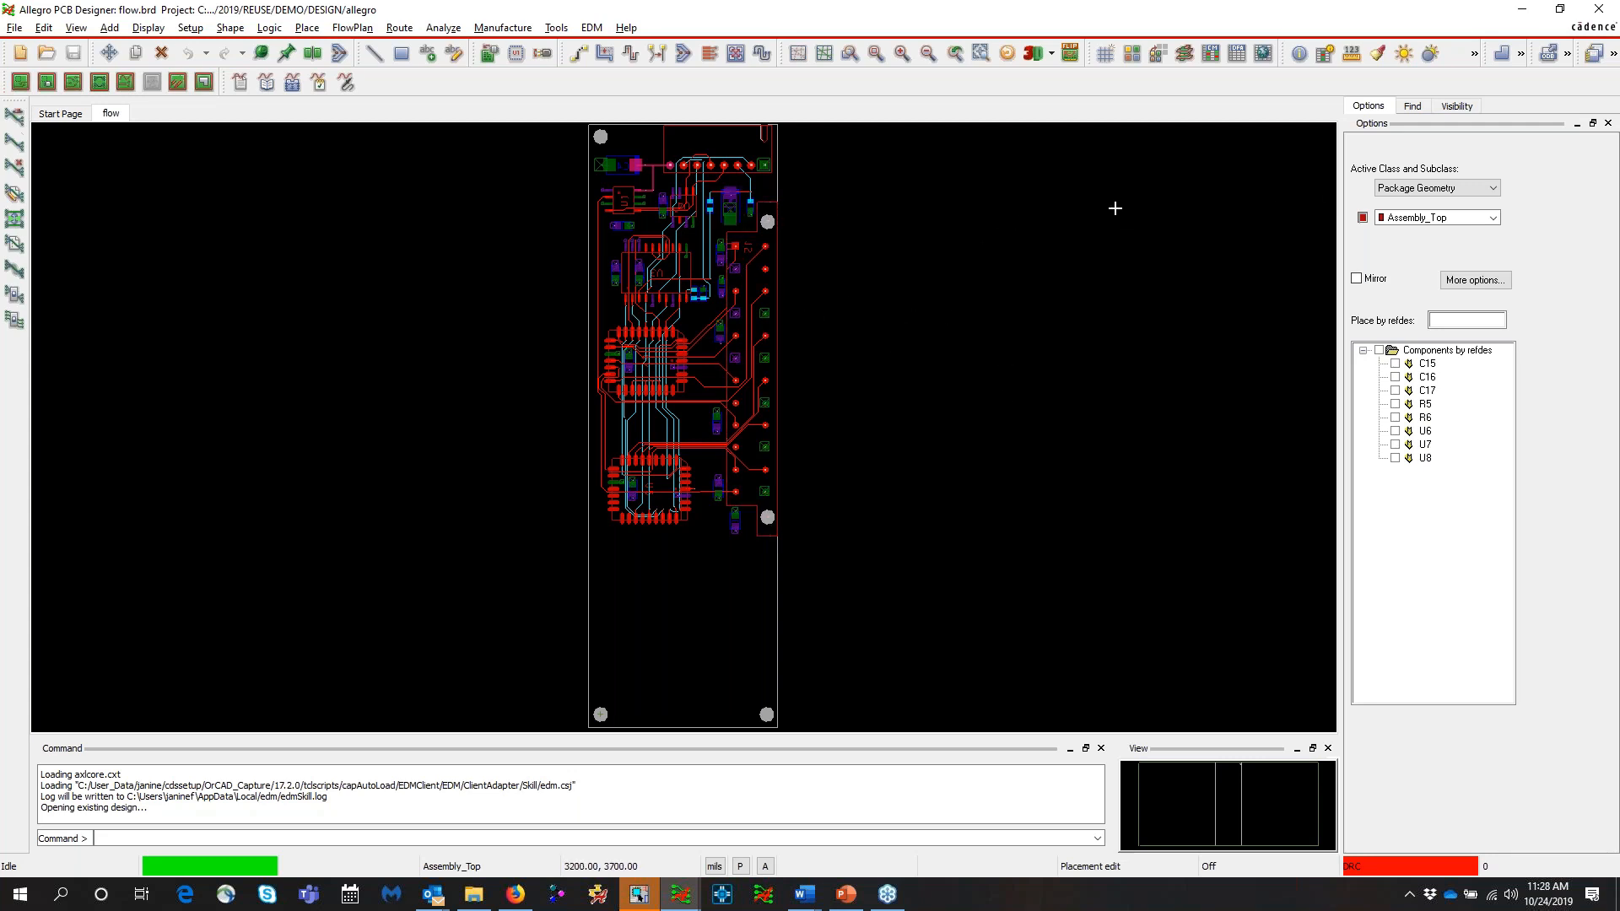
left_click(1455, 106)
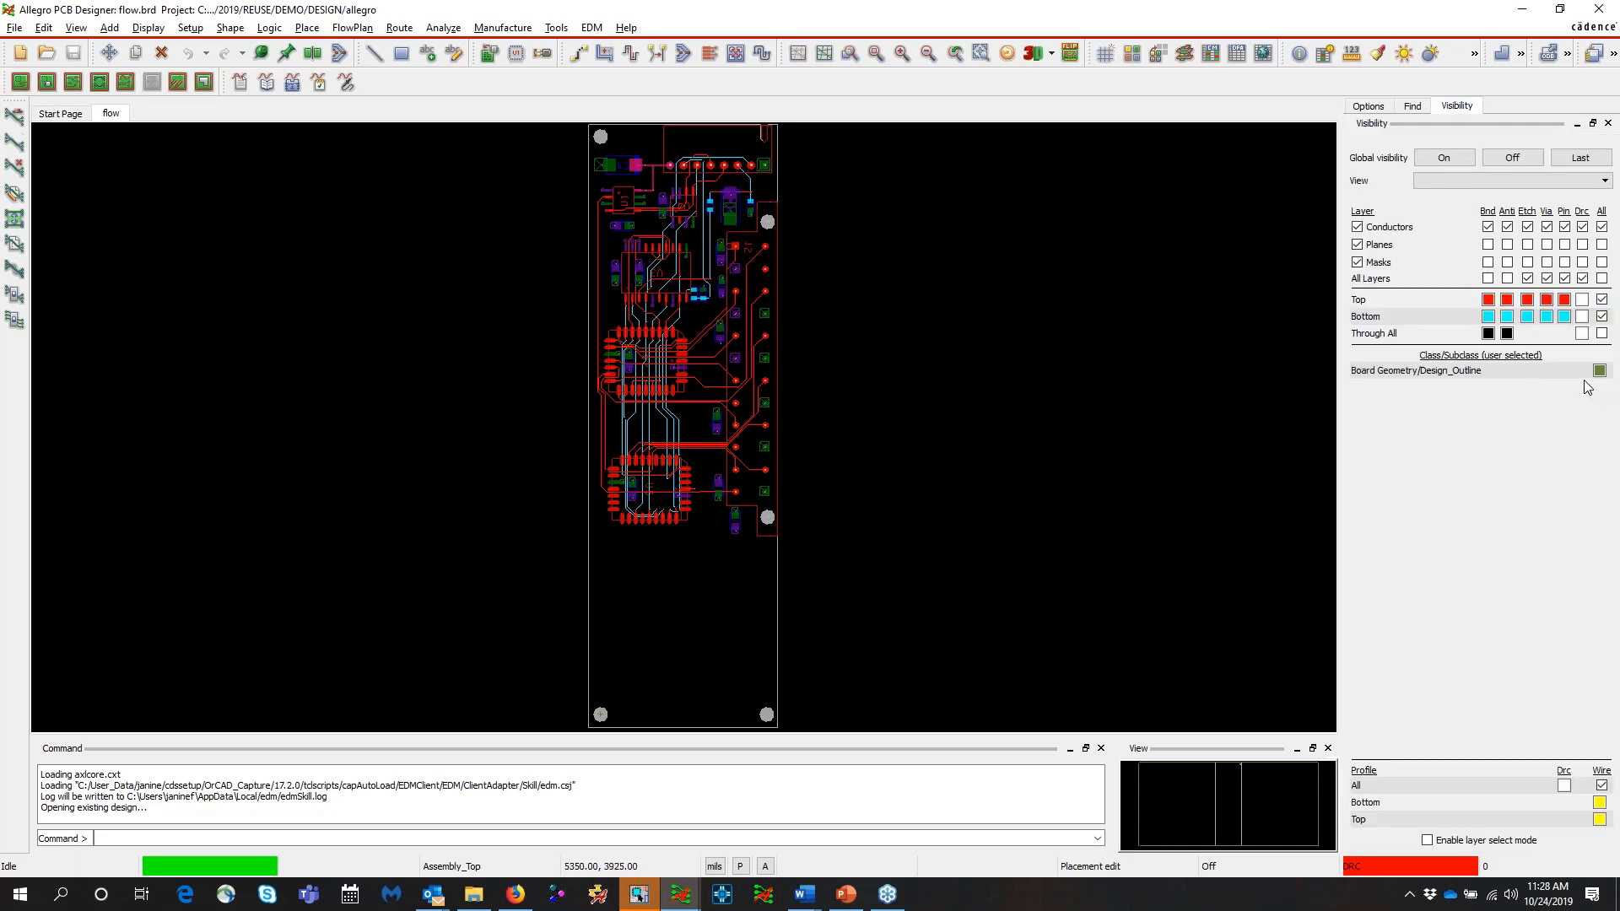
left_click(1184, 54)
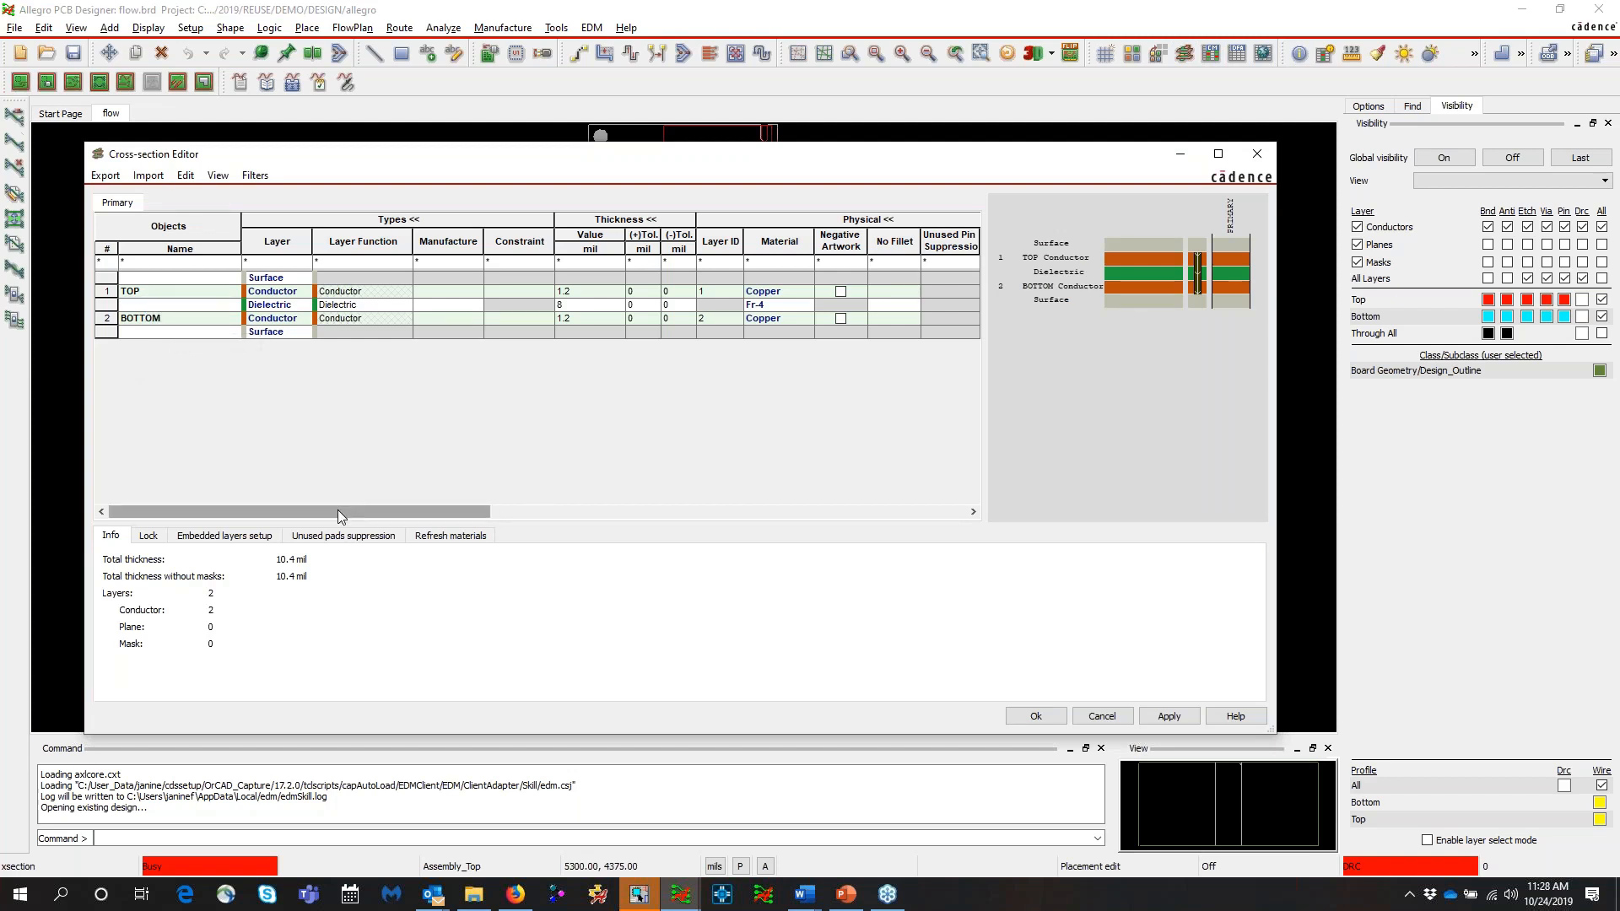
left_click_drag(337, 511, 841, 556)
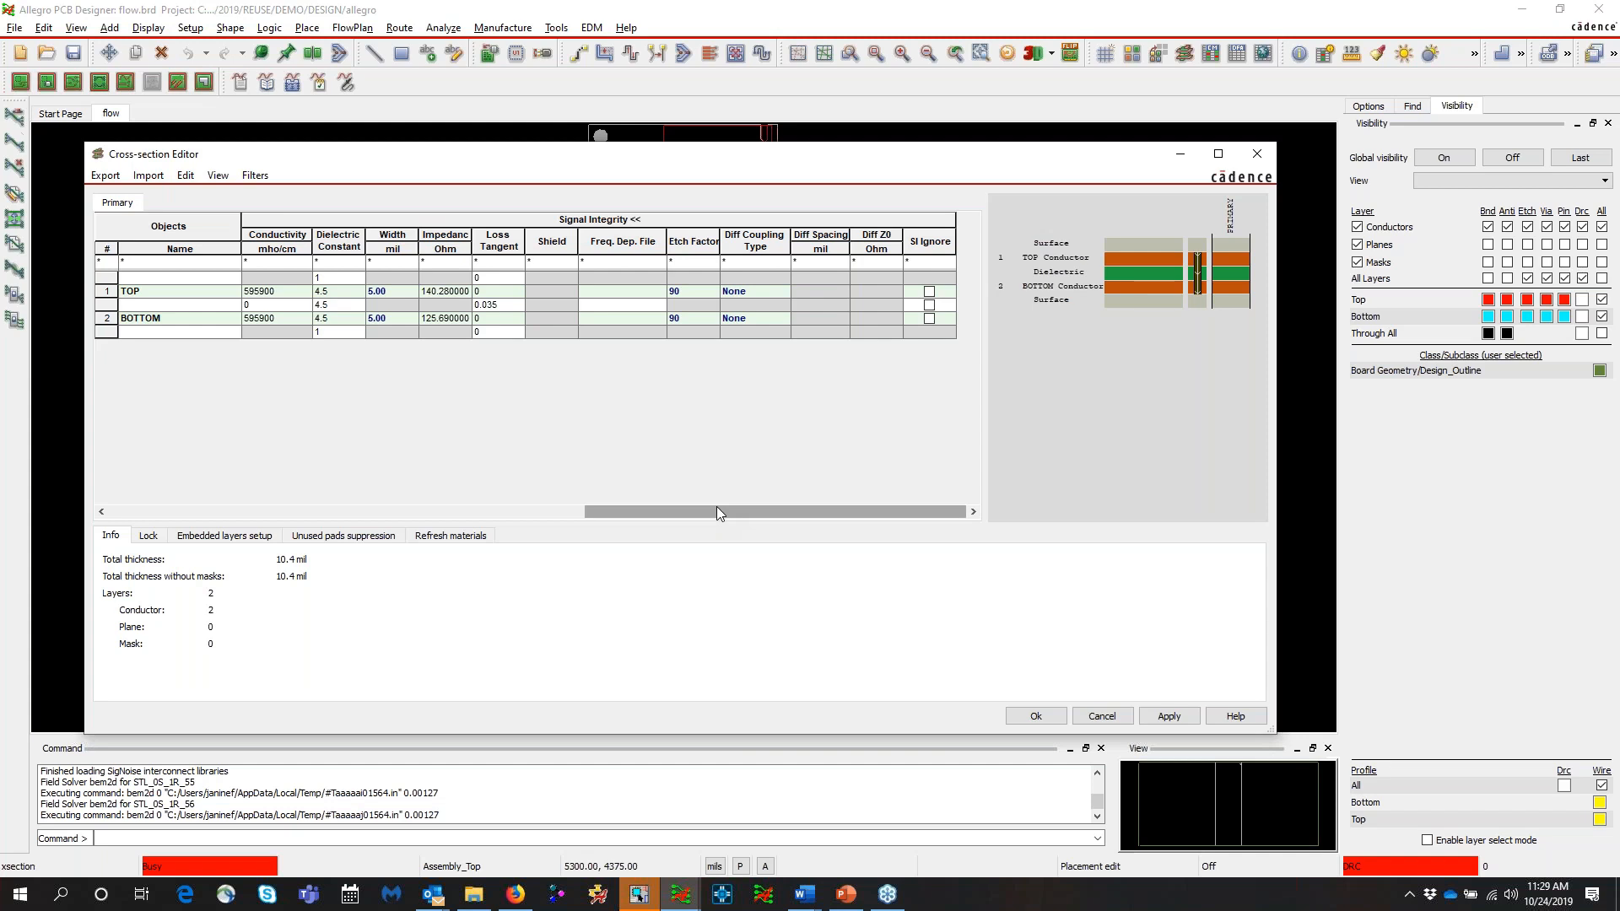
left_click_drag(716, 506, 216, 493)
left_click(1025, 718)
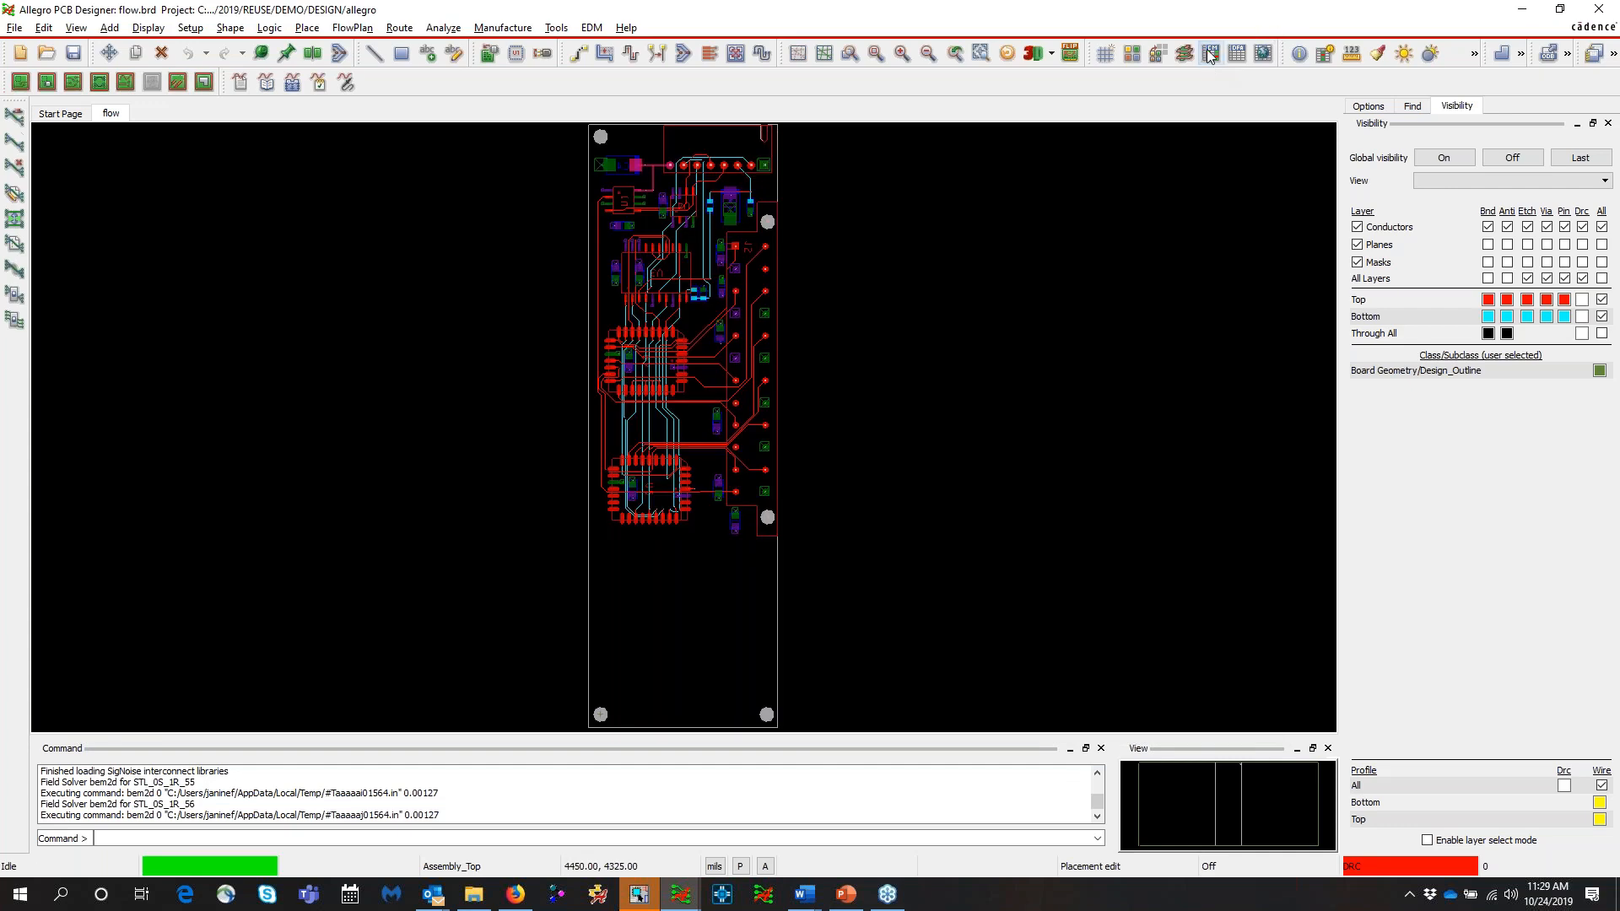
Review flow's electrical routing constraints in Constraint Manager: net-level wiring and the constraint sets' wiring, vias and impedance
left_click(1209, 54)
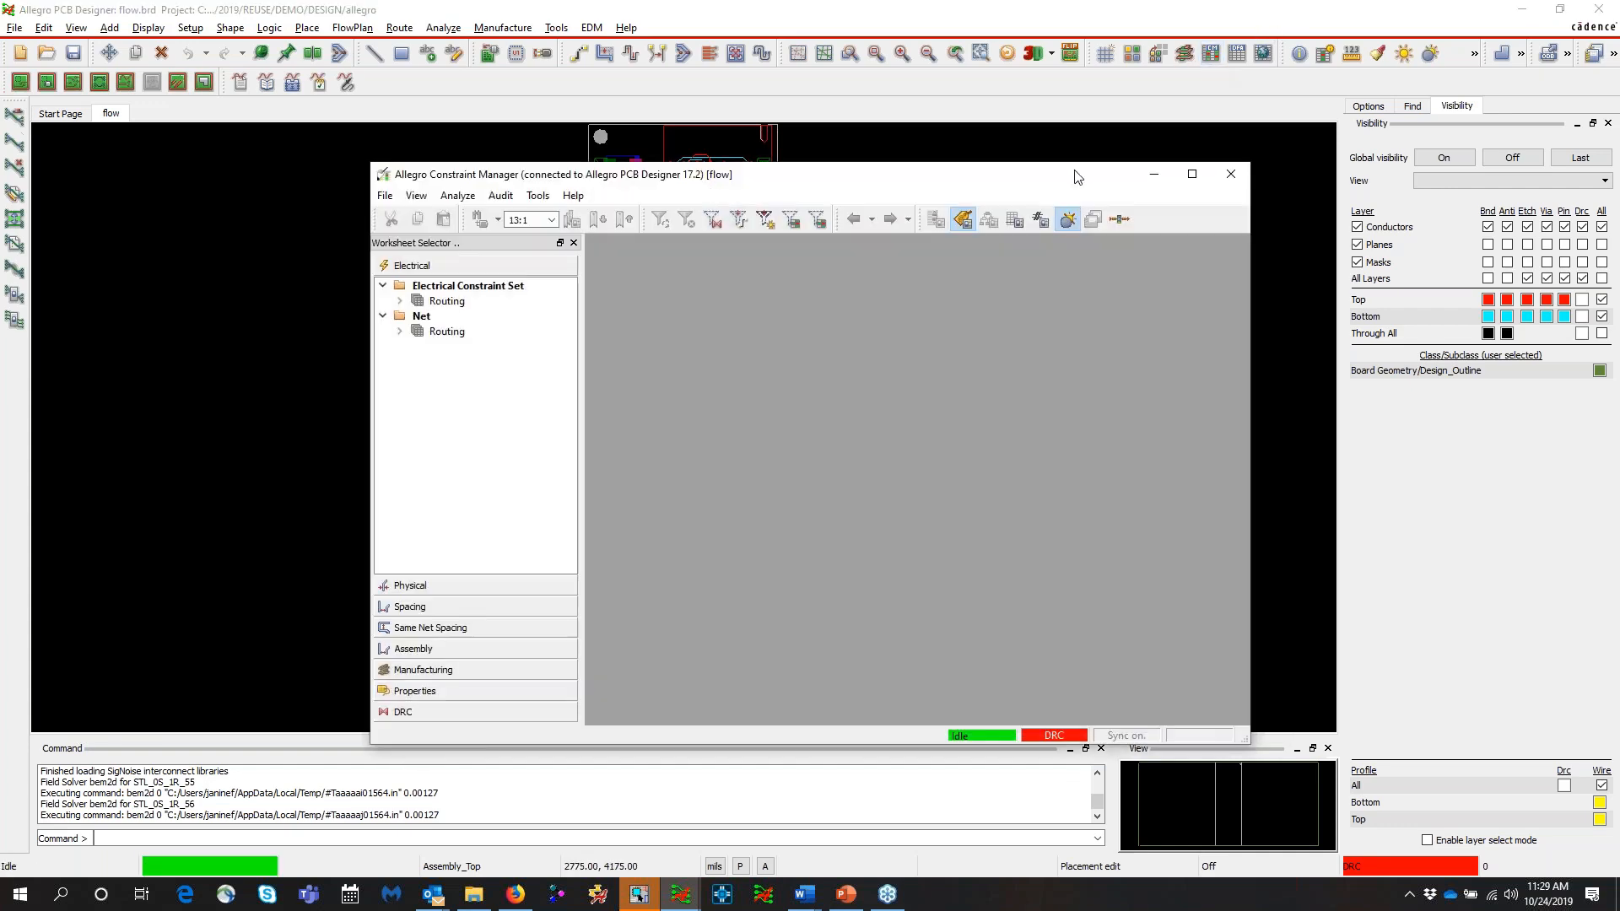
left_click(1185, 174)
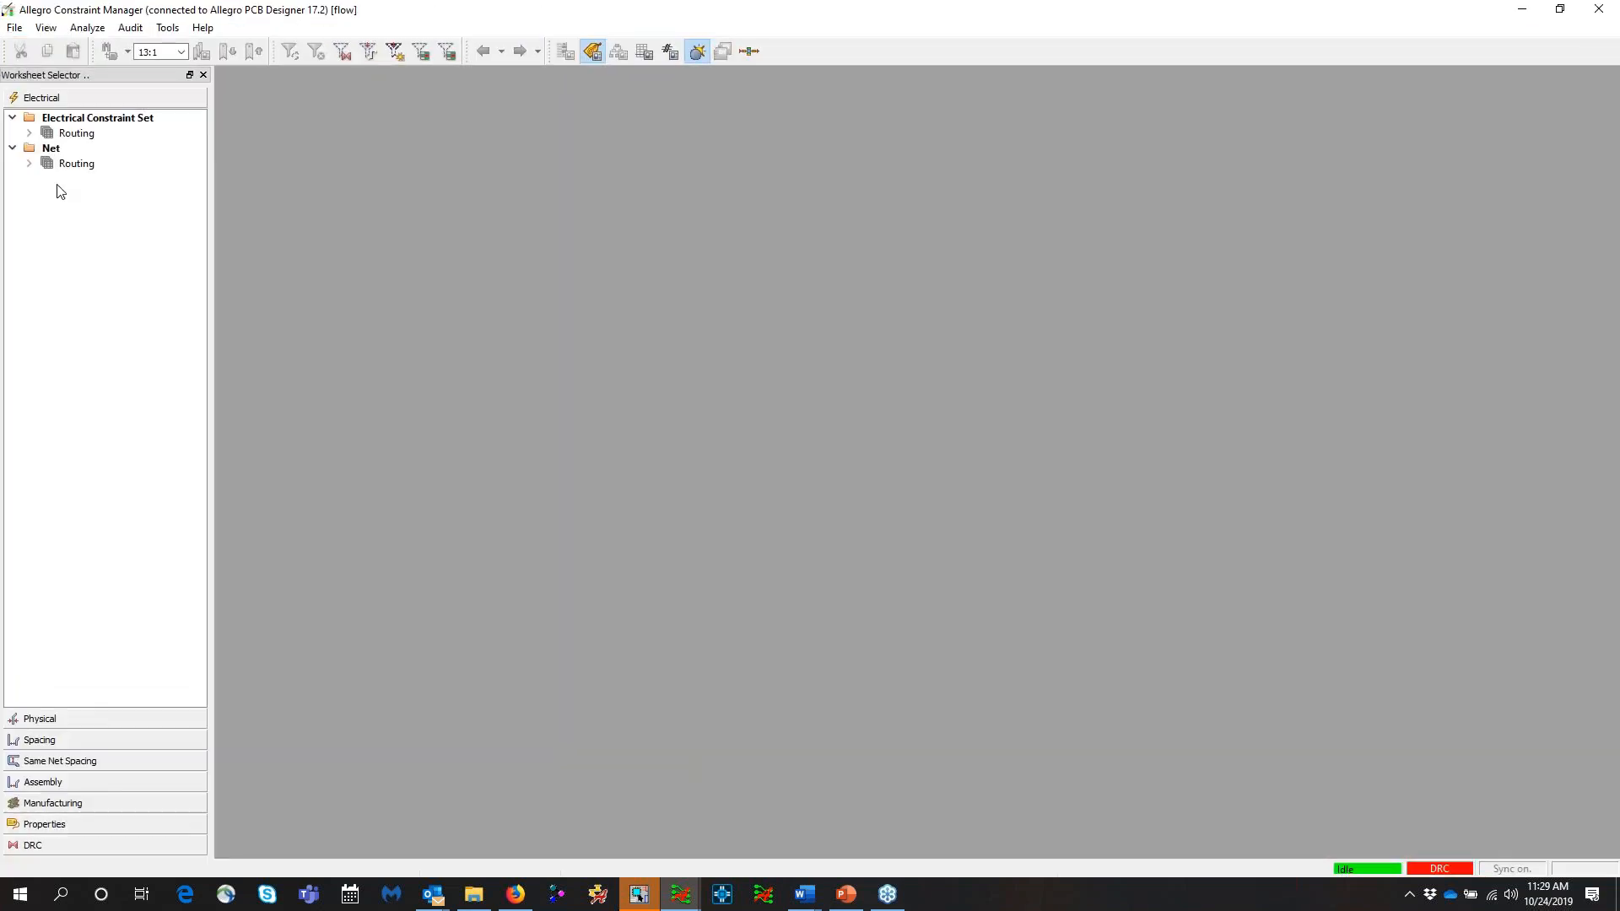
double_click(76, 165)
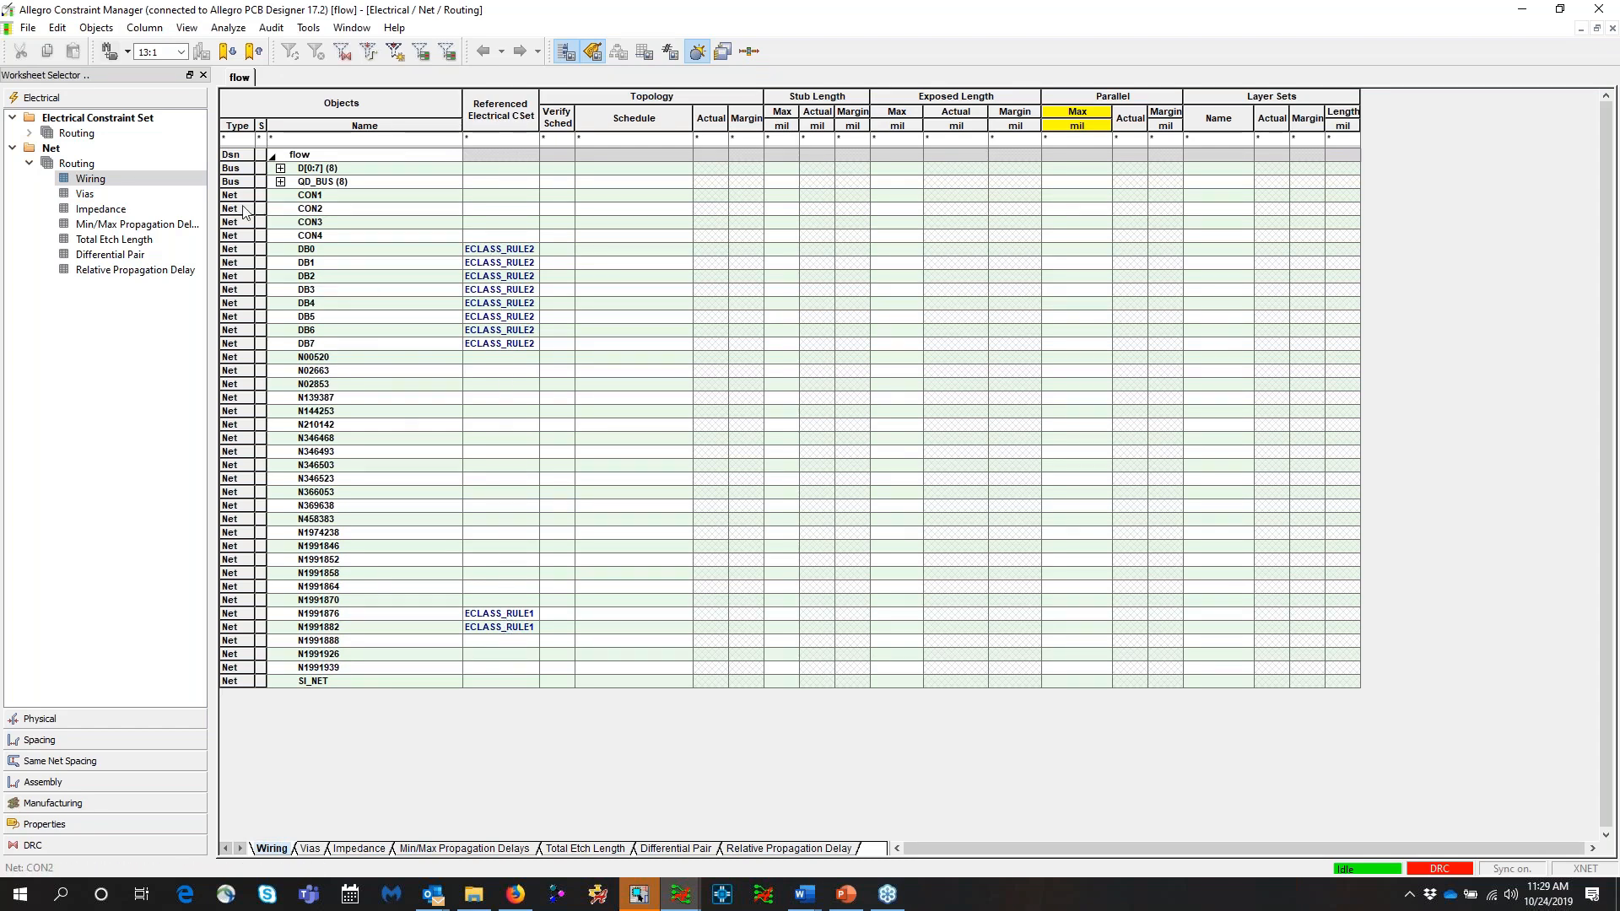
double_click(76, 132)
left_click(90, 148)
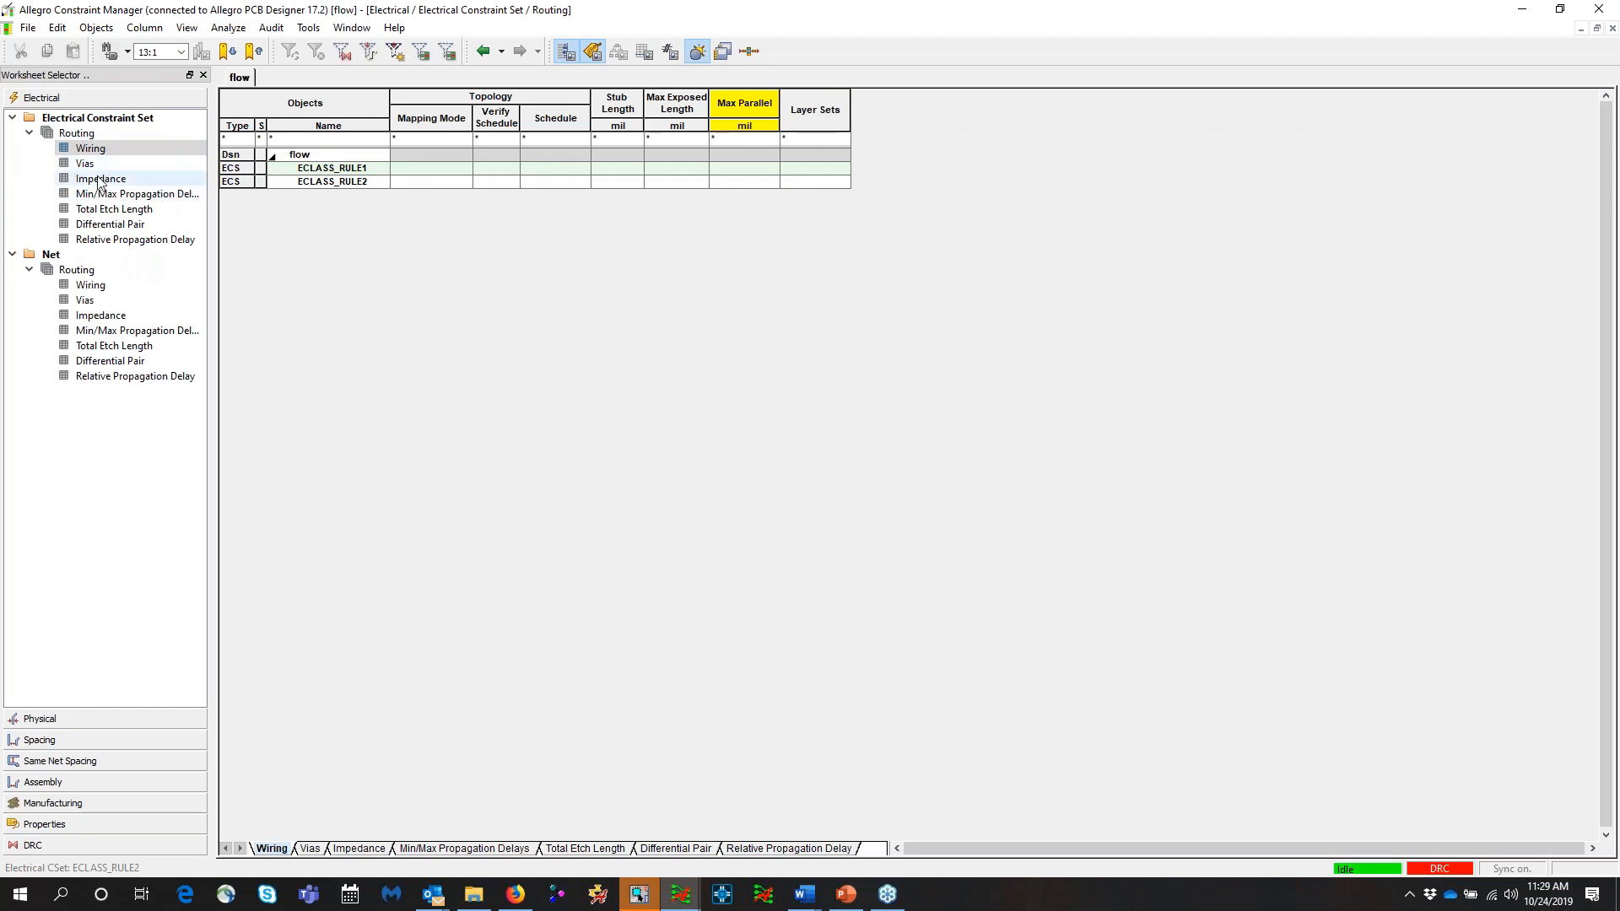
left_click(101, 165)
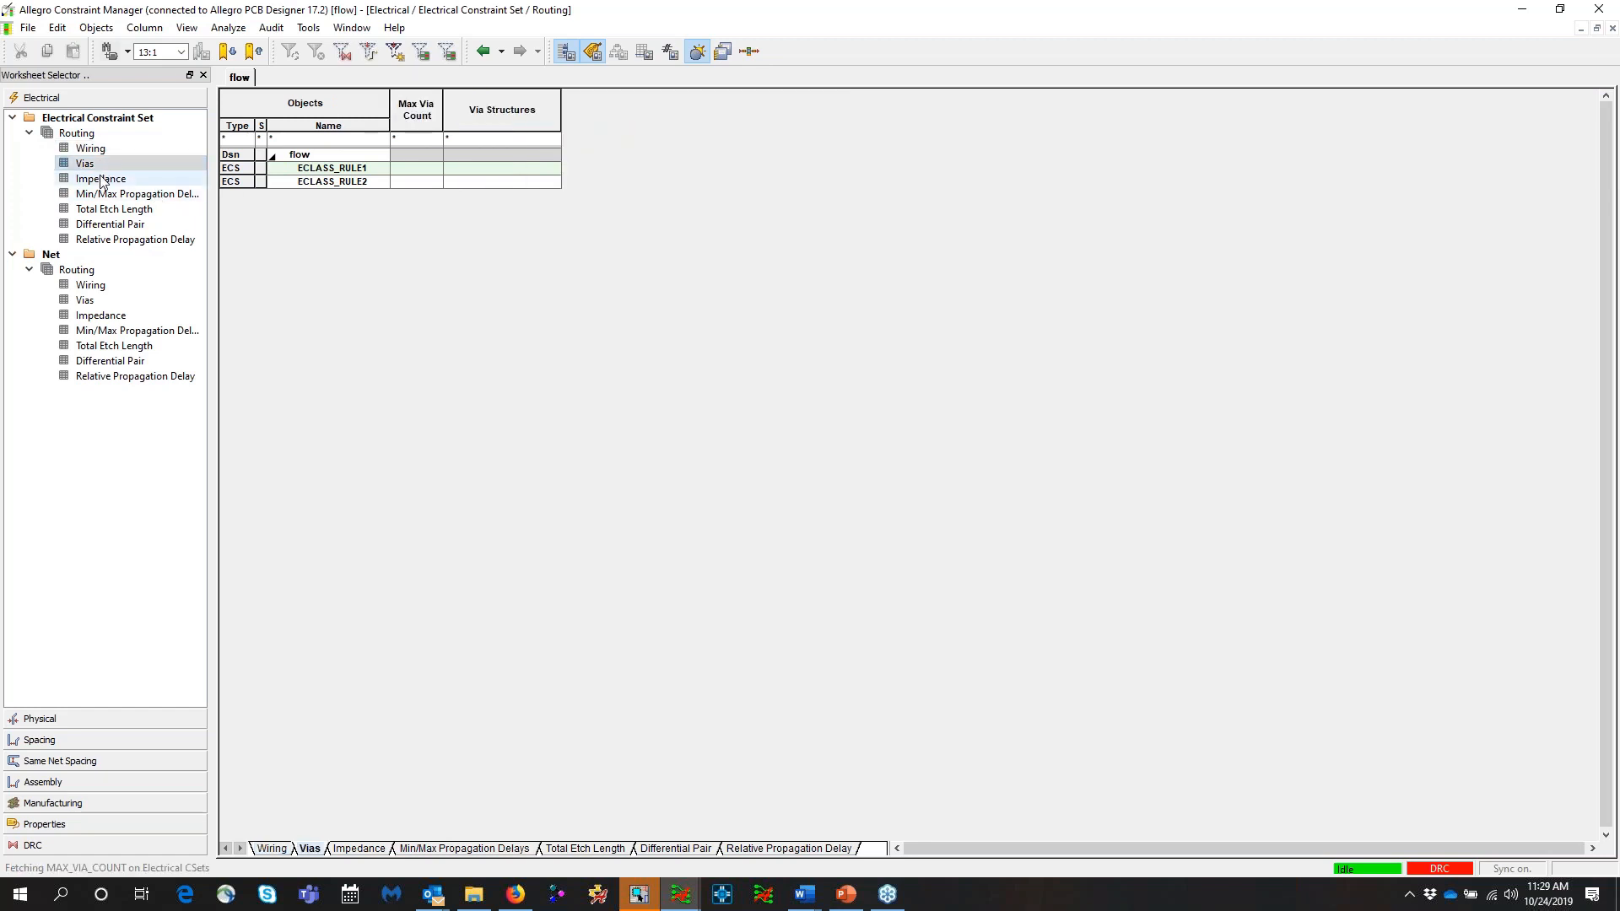
left_click(100, 180)
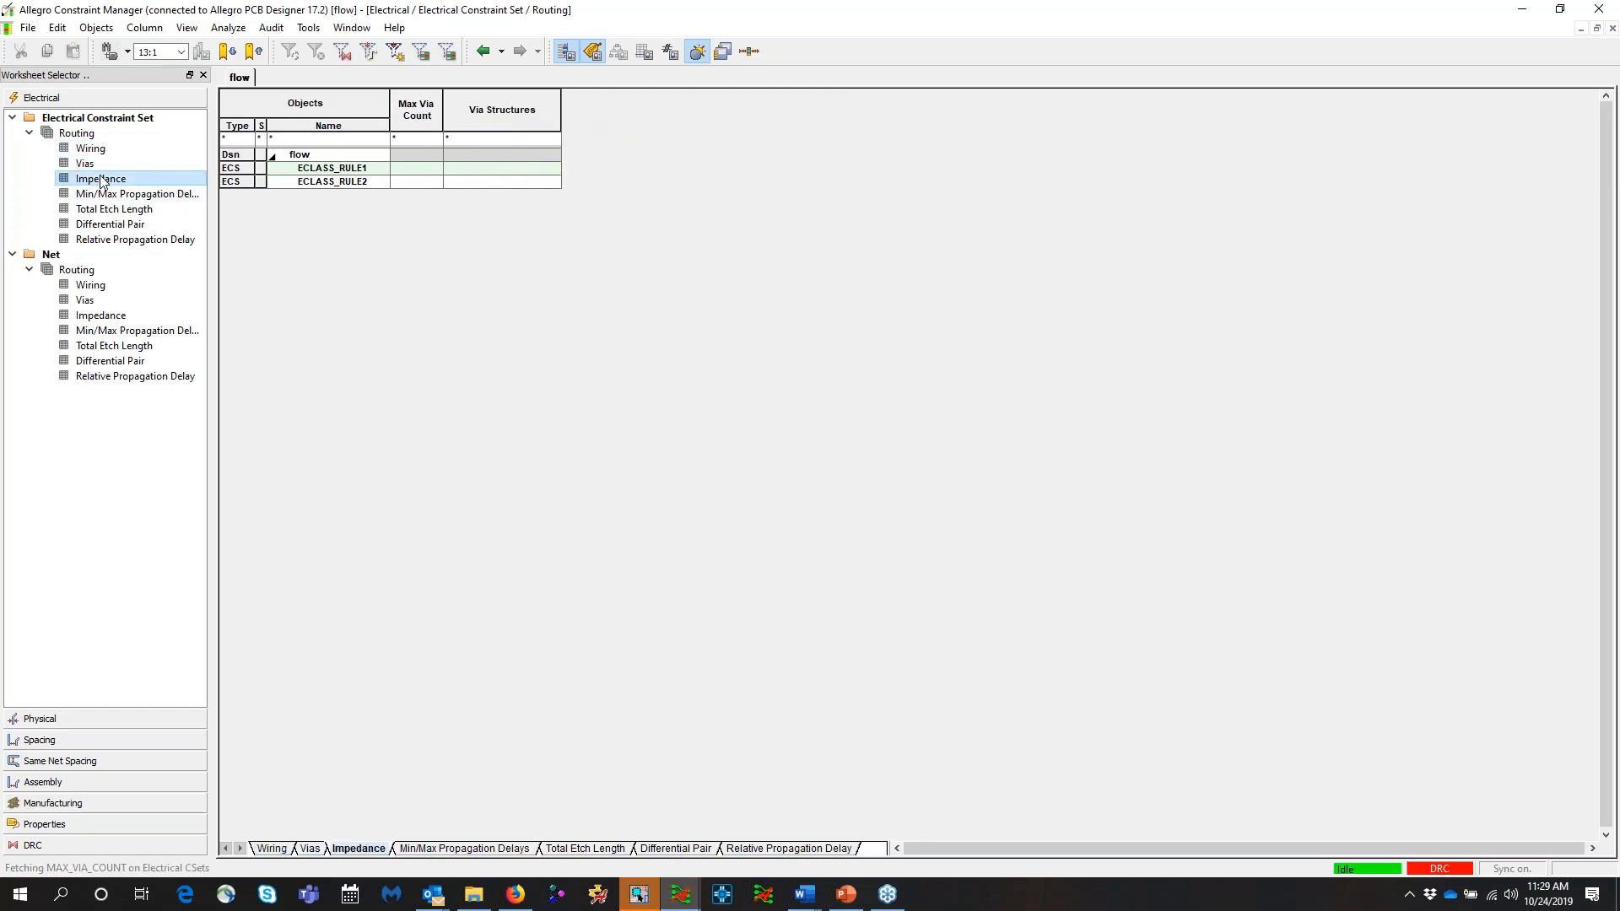
left_click(77, 135)
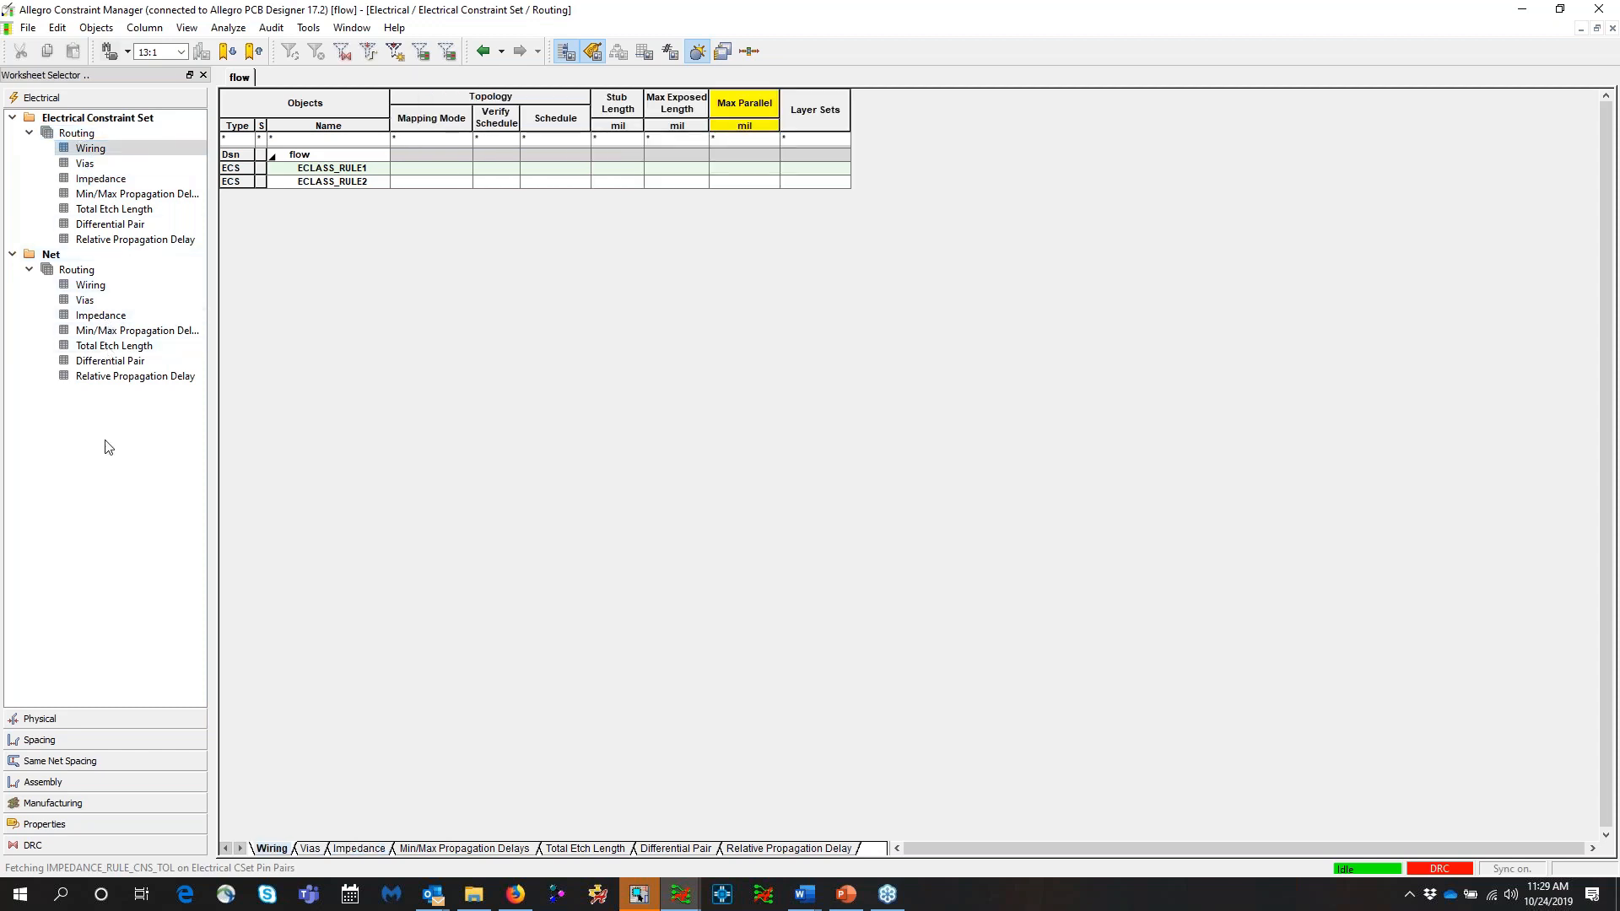
Review flow's physical constraint sets, net-level physical constraints and spacing constraint sets for all layers, and close Constraint Manager
left_click(125, 719)
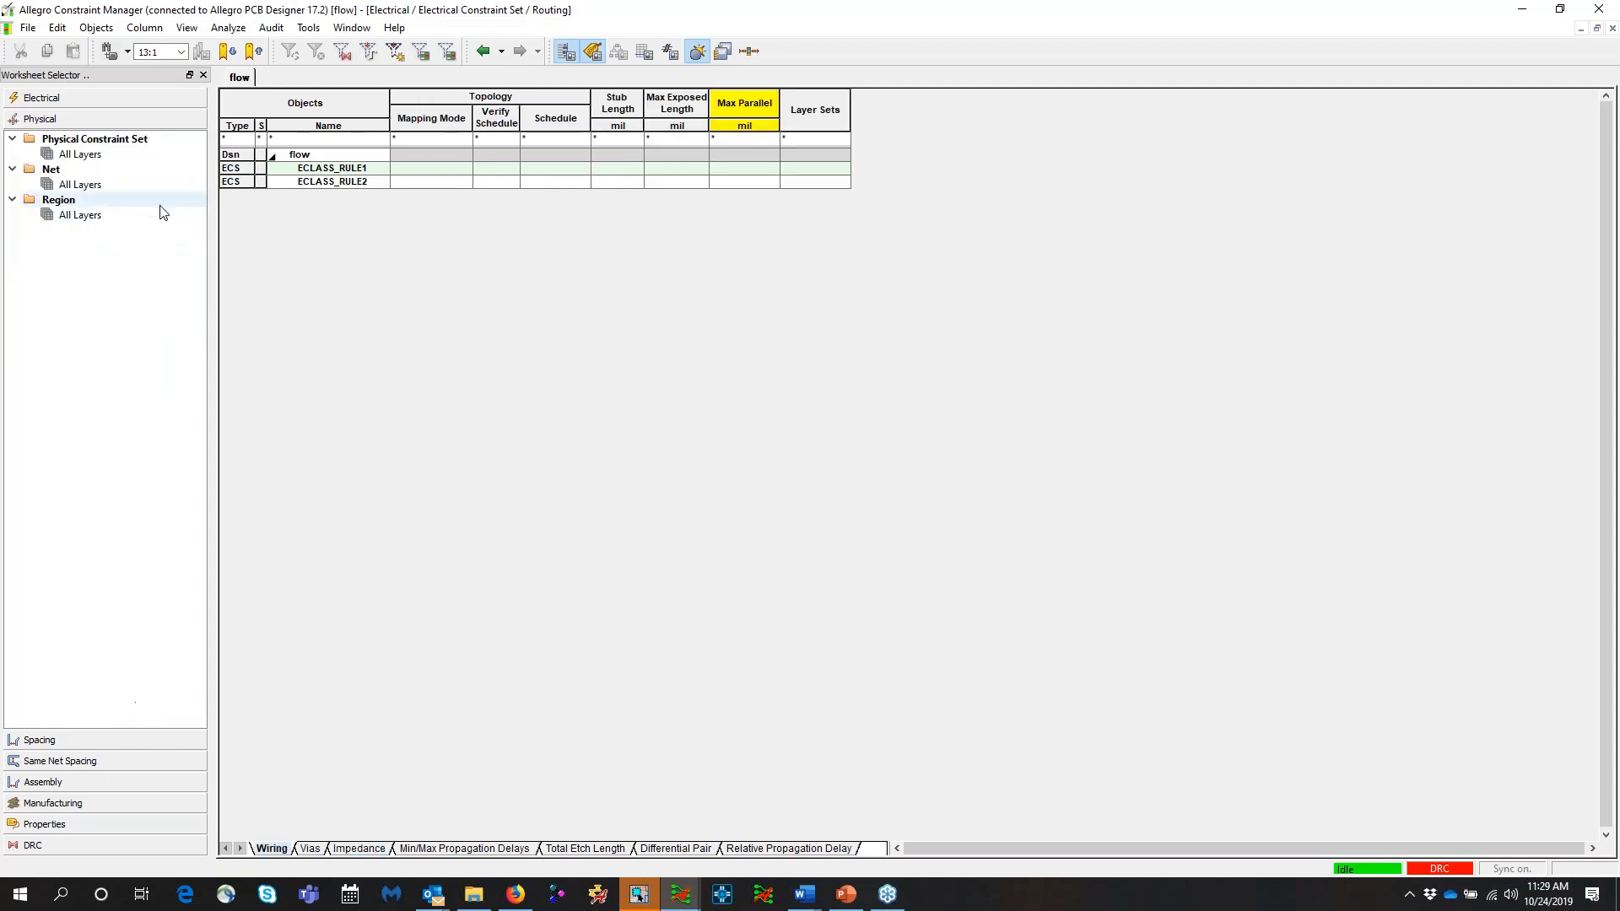
left_click(82, 155)
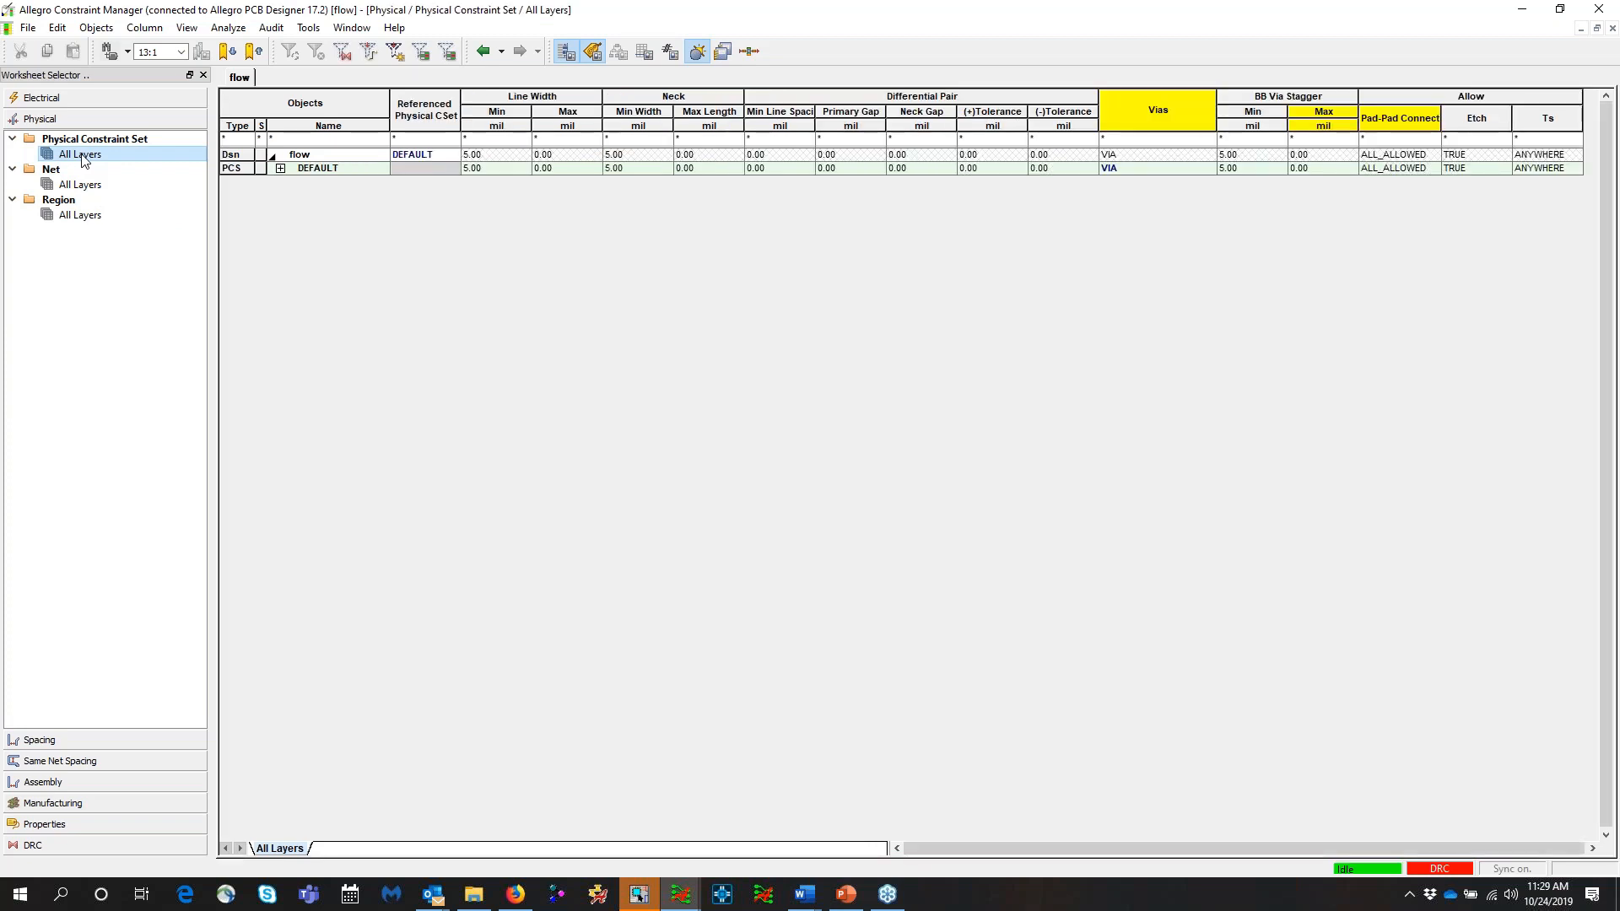
left_click(80, 185)
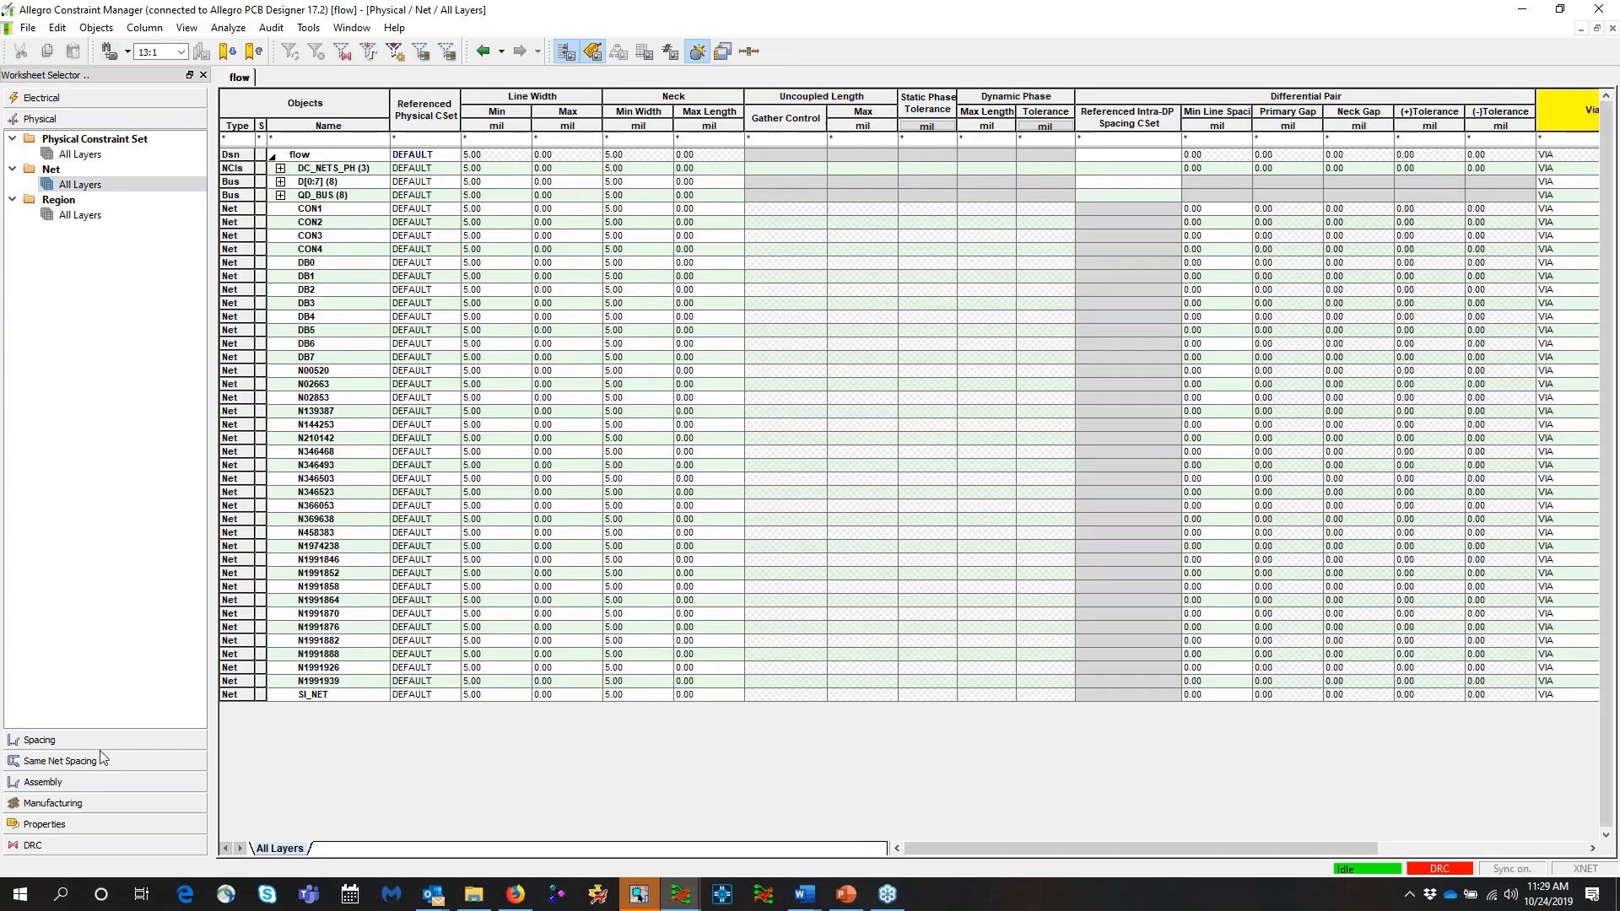
left_click(110, 734)
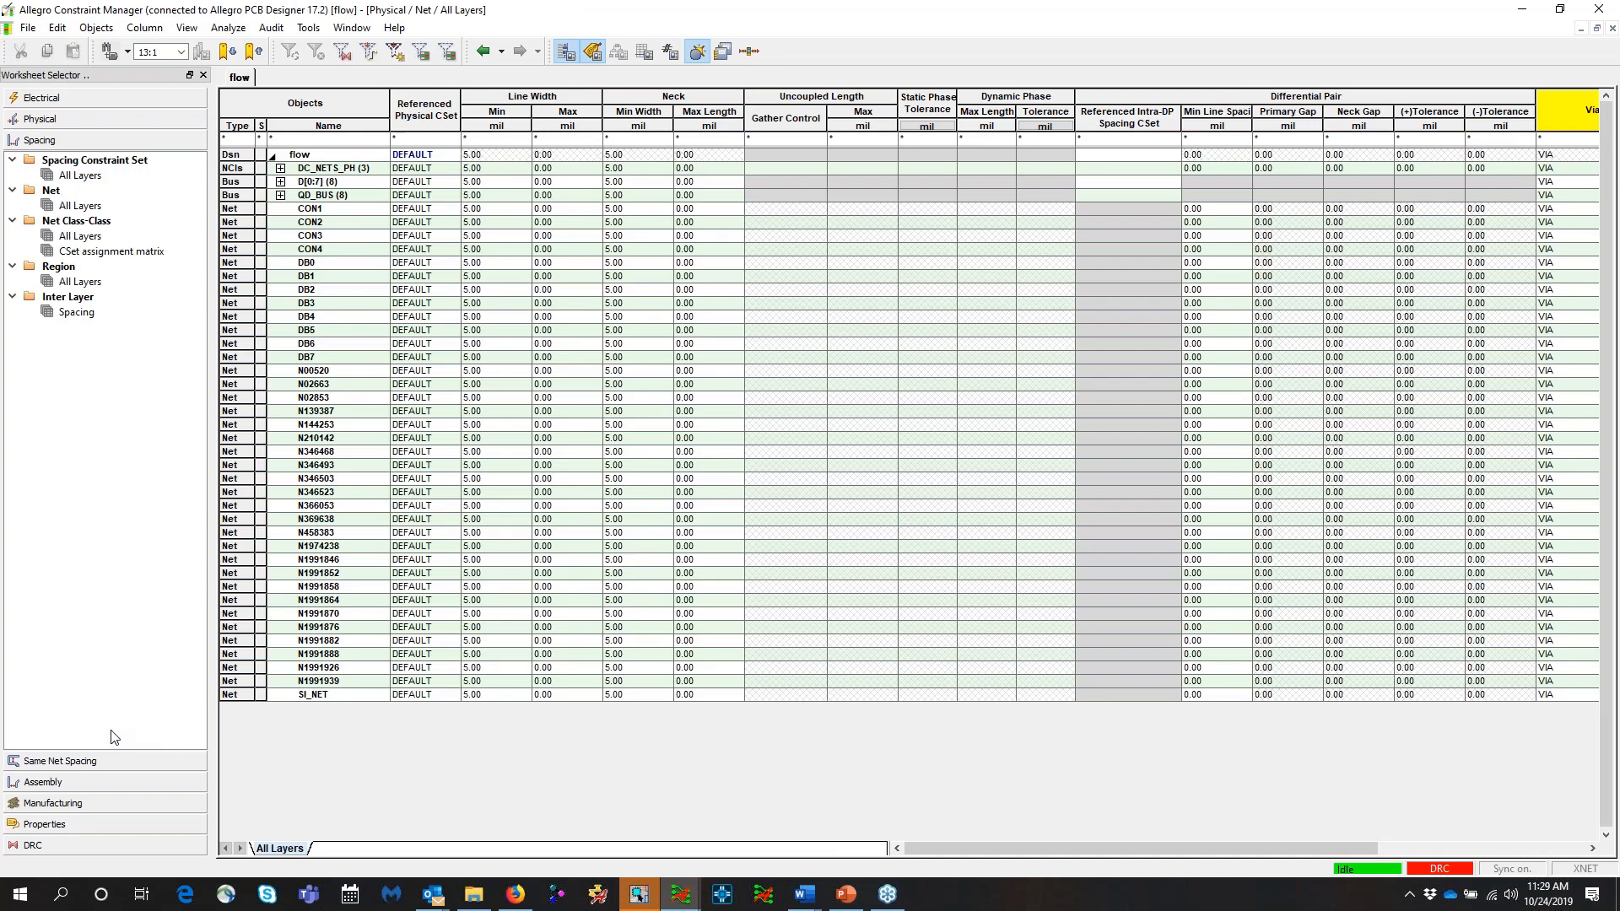
left_click(82, 176)
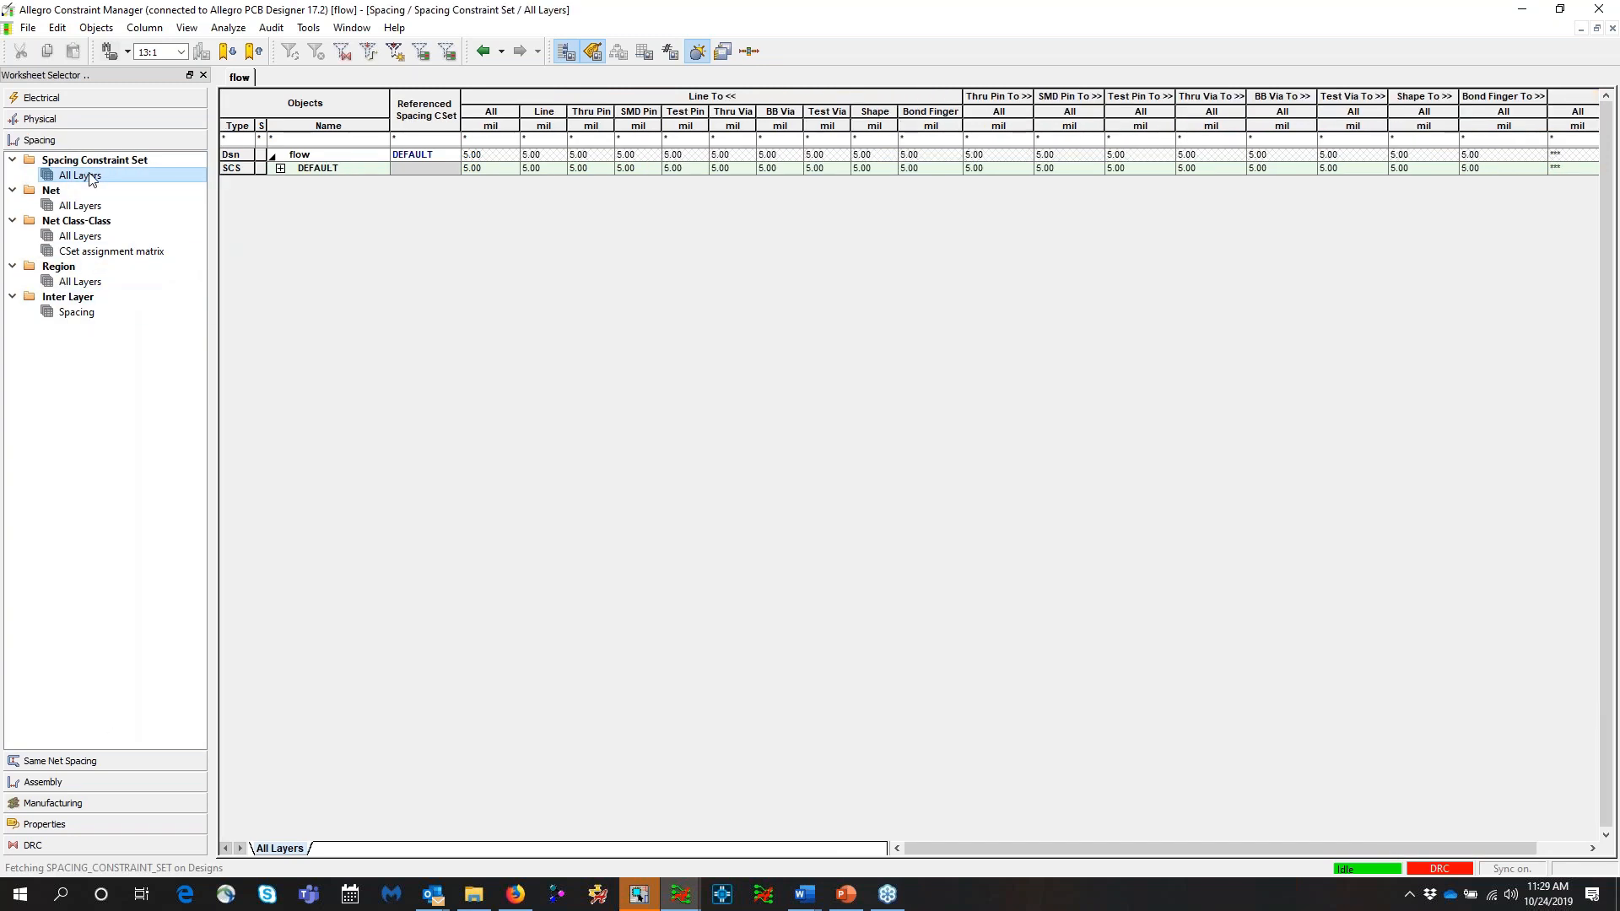
left_click(1599, 9)
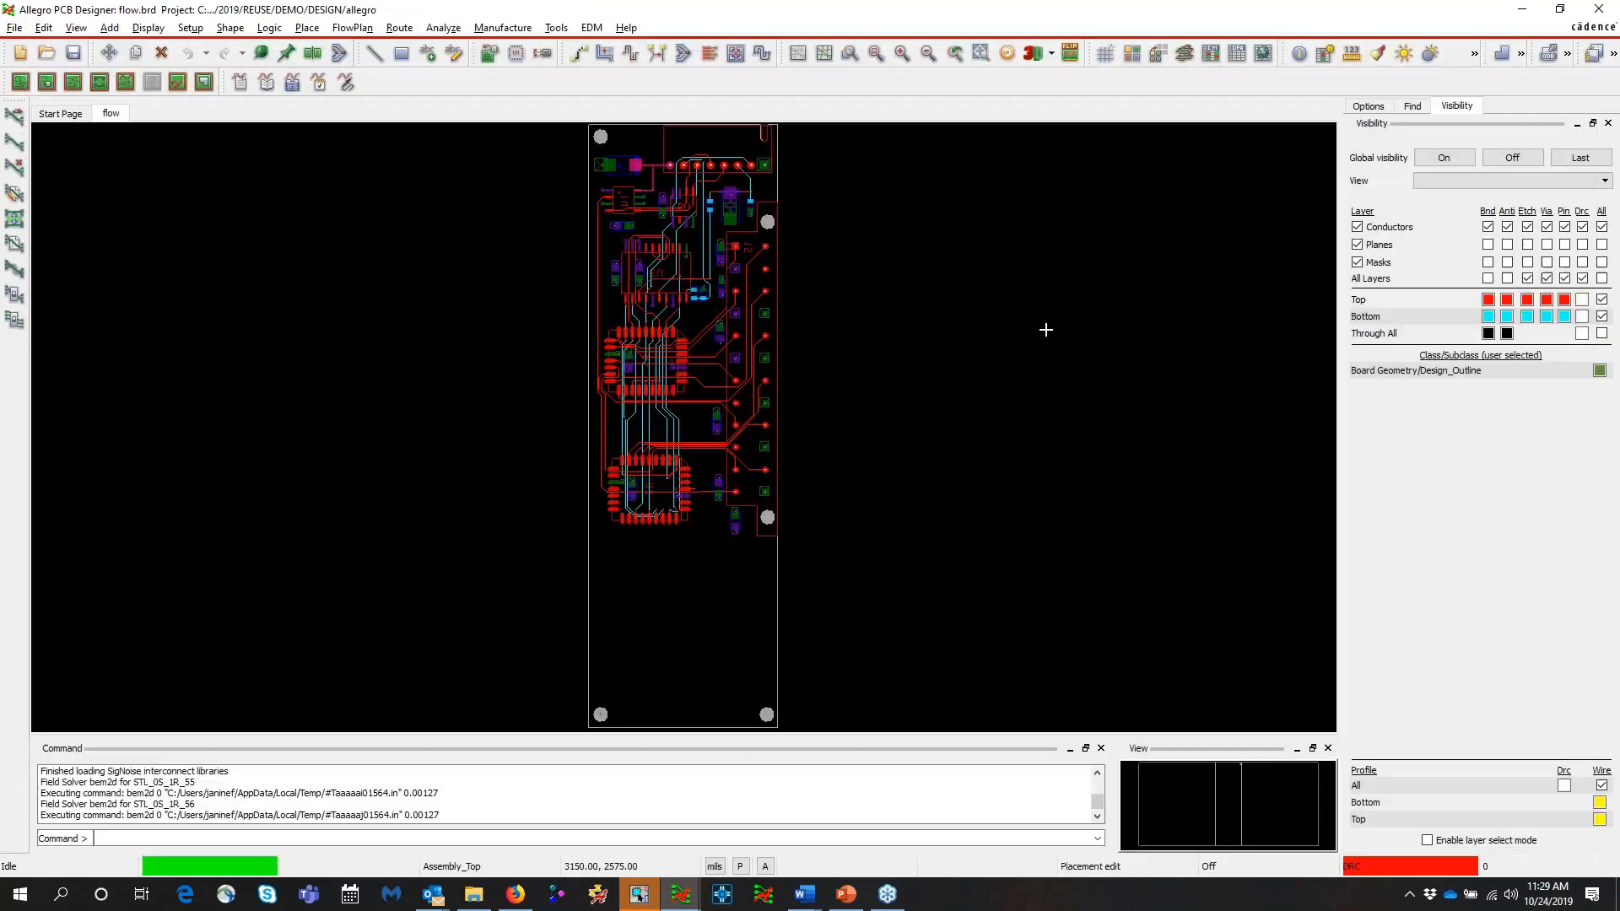
Import the exported MICROUP technology file into the flow board with Run DRC and update shapes enabled
left_click(15, 27)
mouse_move(44, 142)
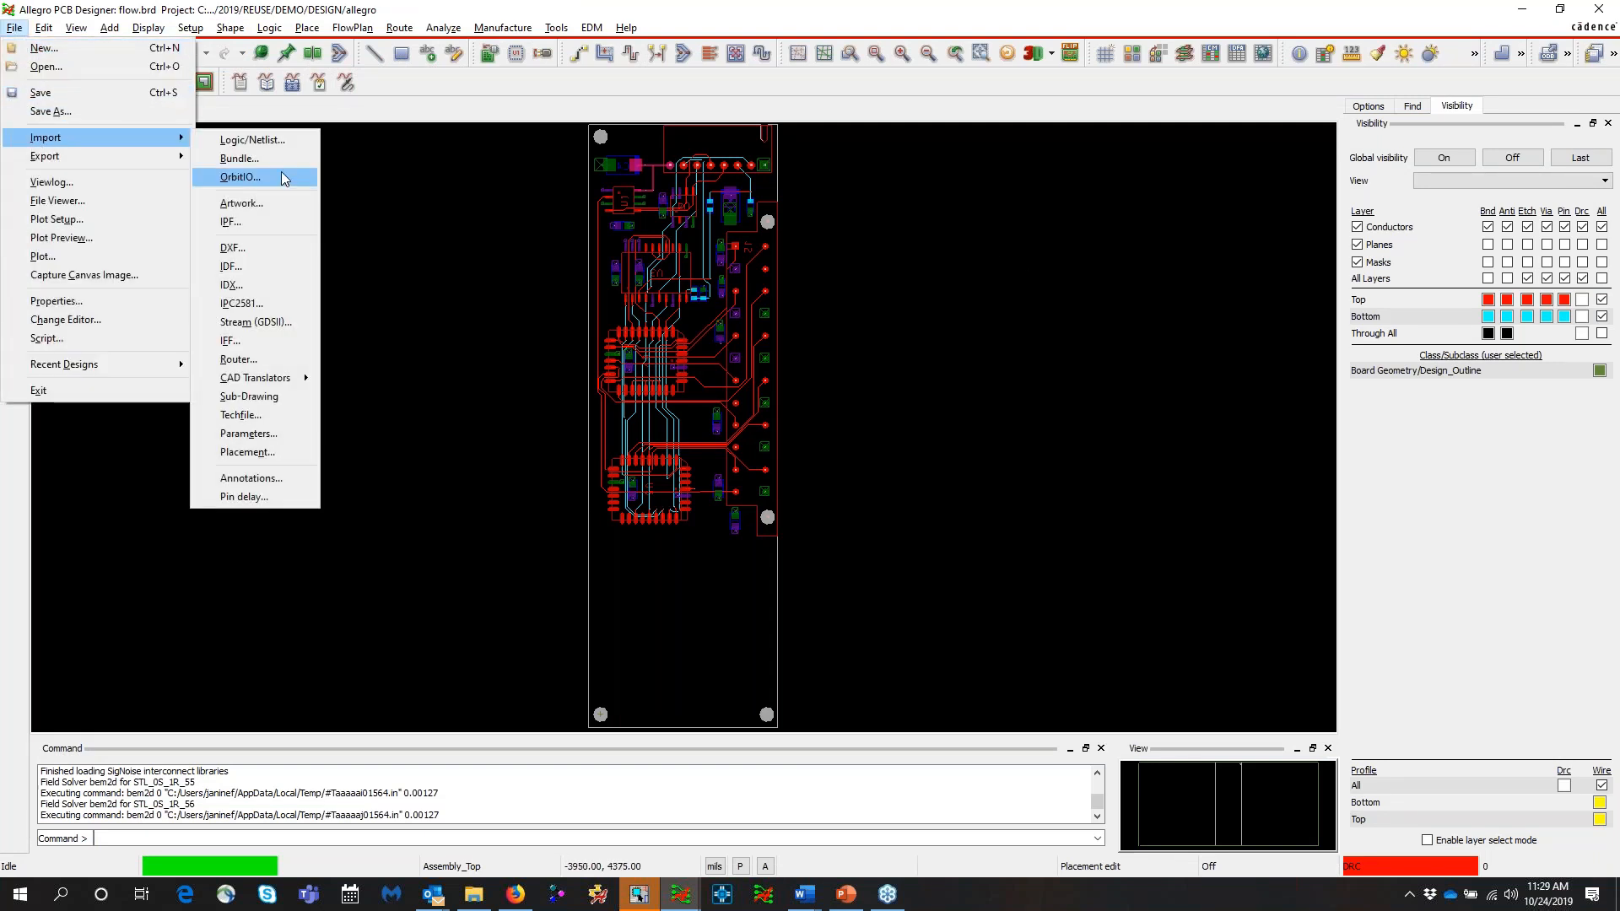
left_click(237, 415)
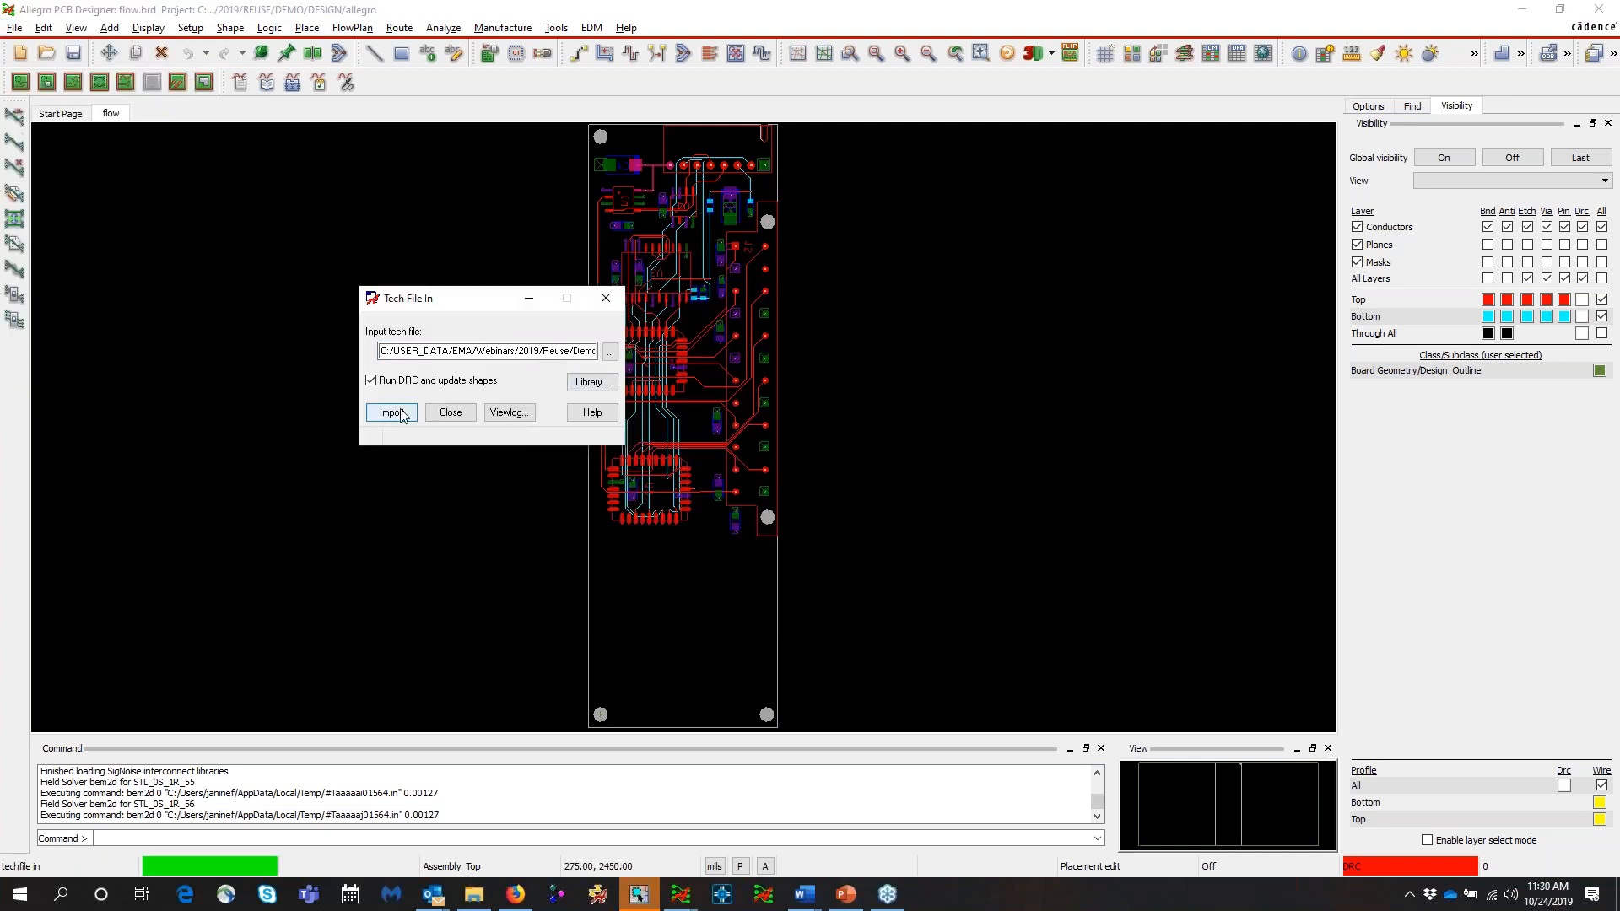
left_click(392, 413)
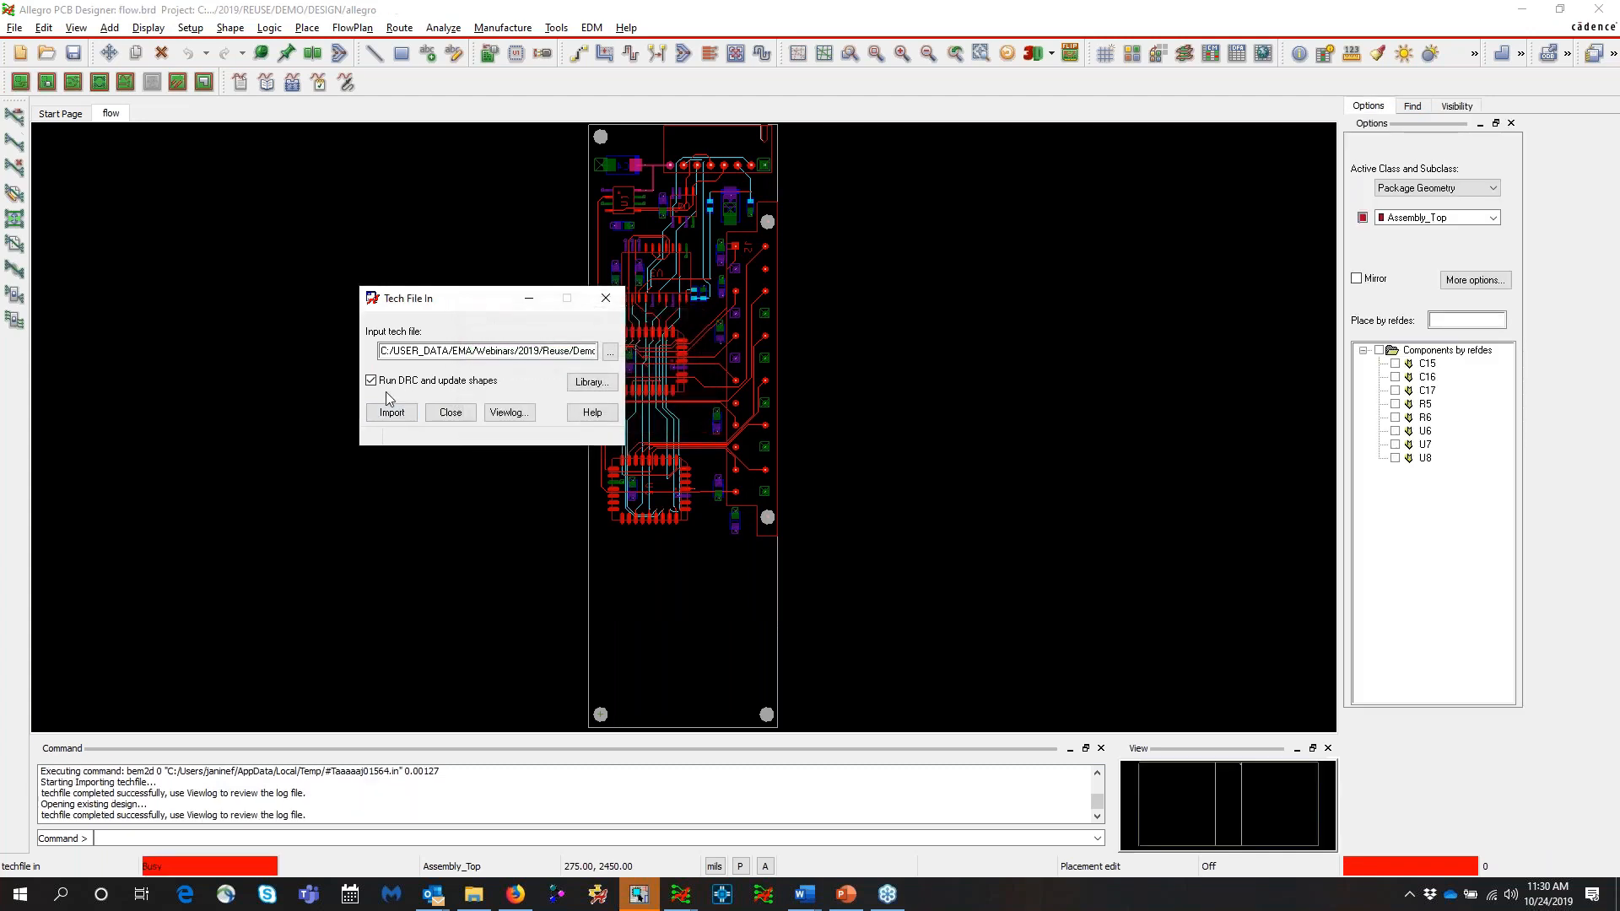
left_click(440, 418)
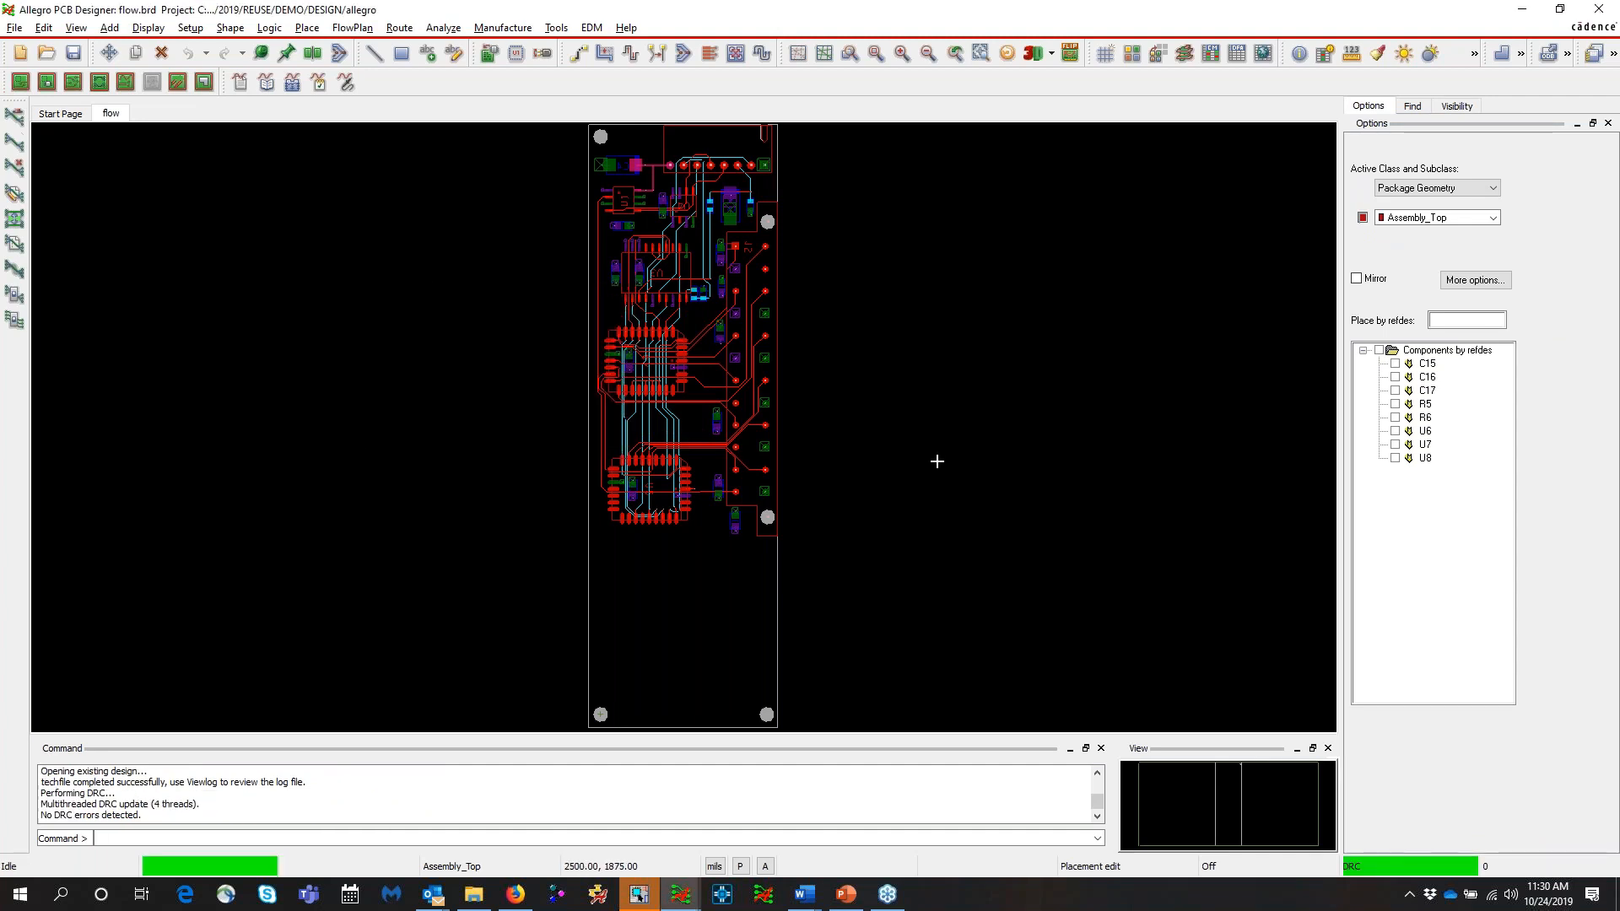
Examine the flow board's imported cross-section: layer types, thicknesses, materials, widths, impedances and differential pair values
left_click(1184, 53)
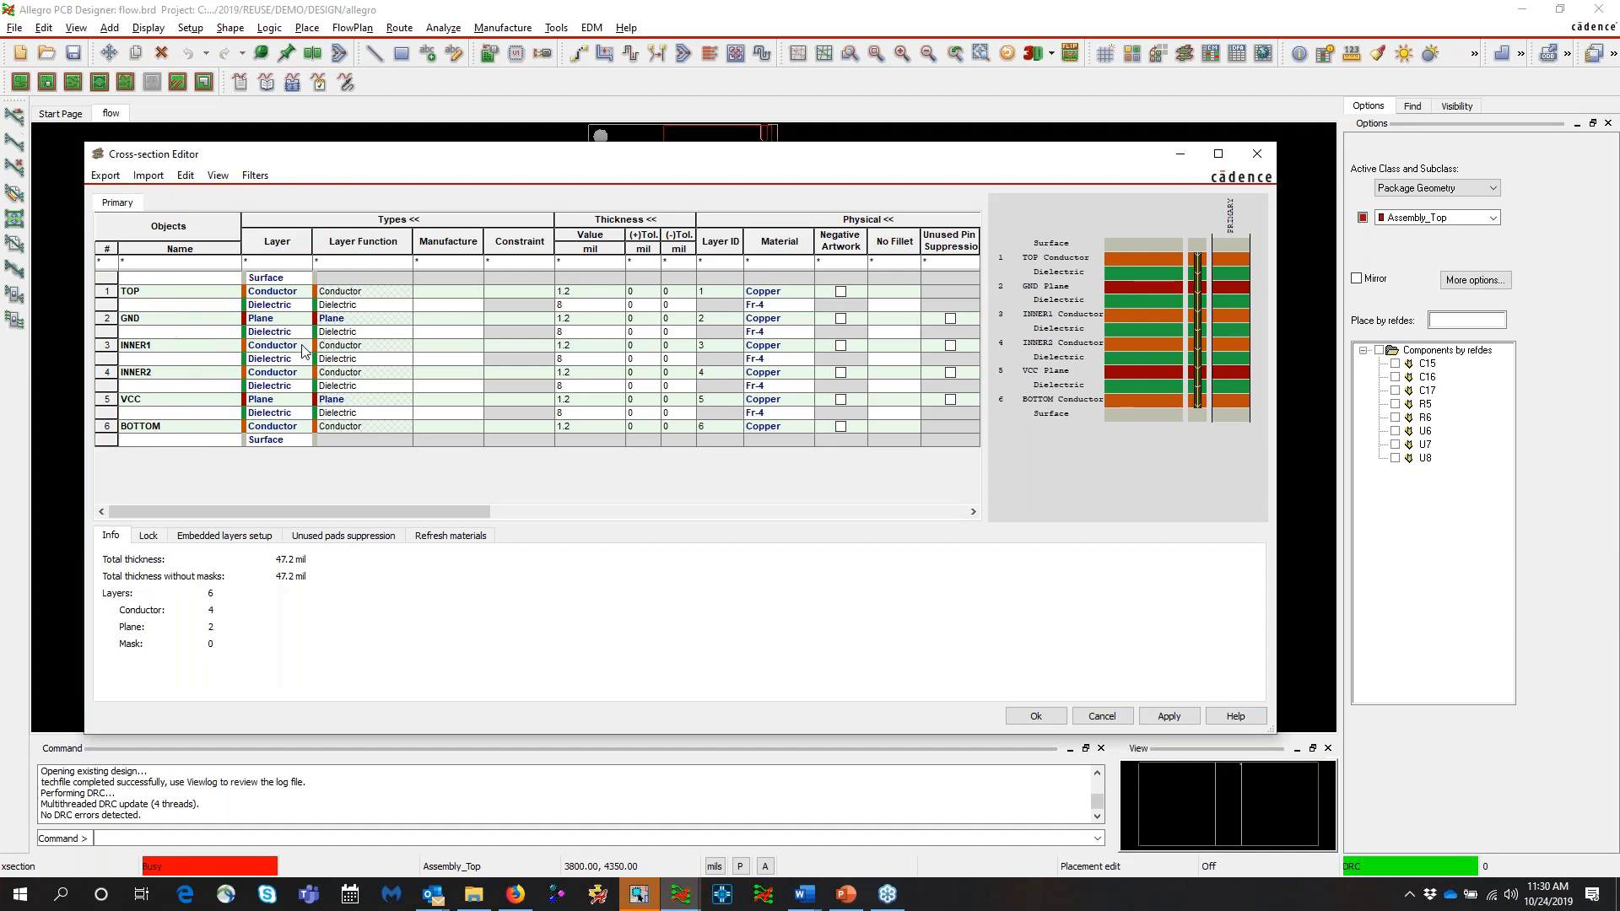
left_click_drag(472, 509, 900, 513)
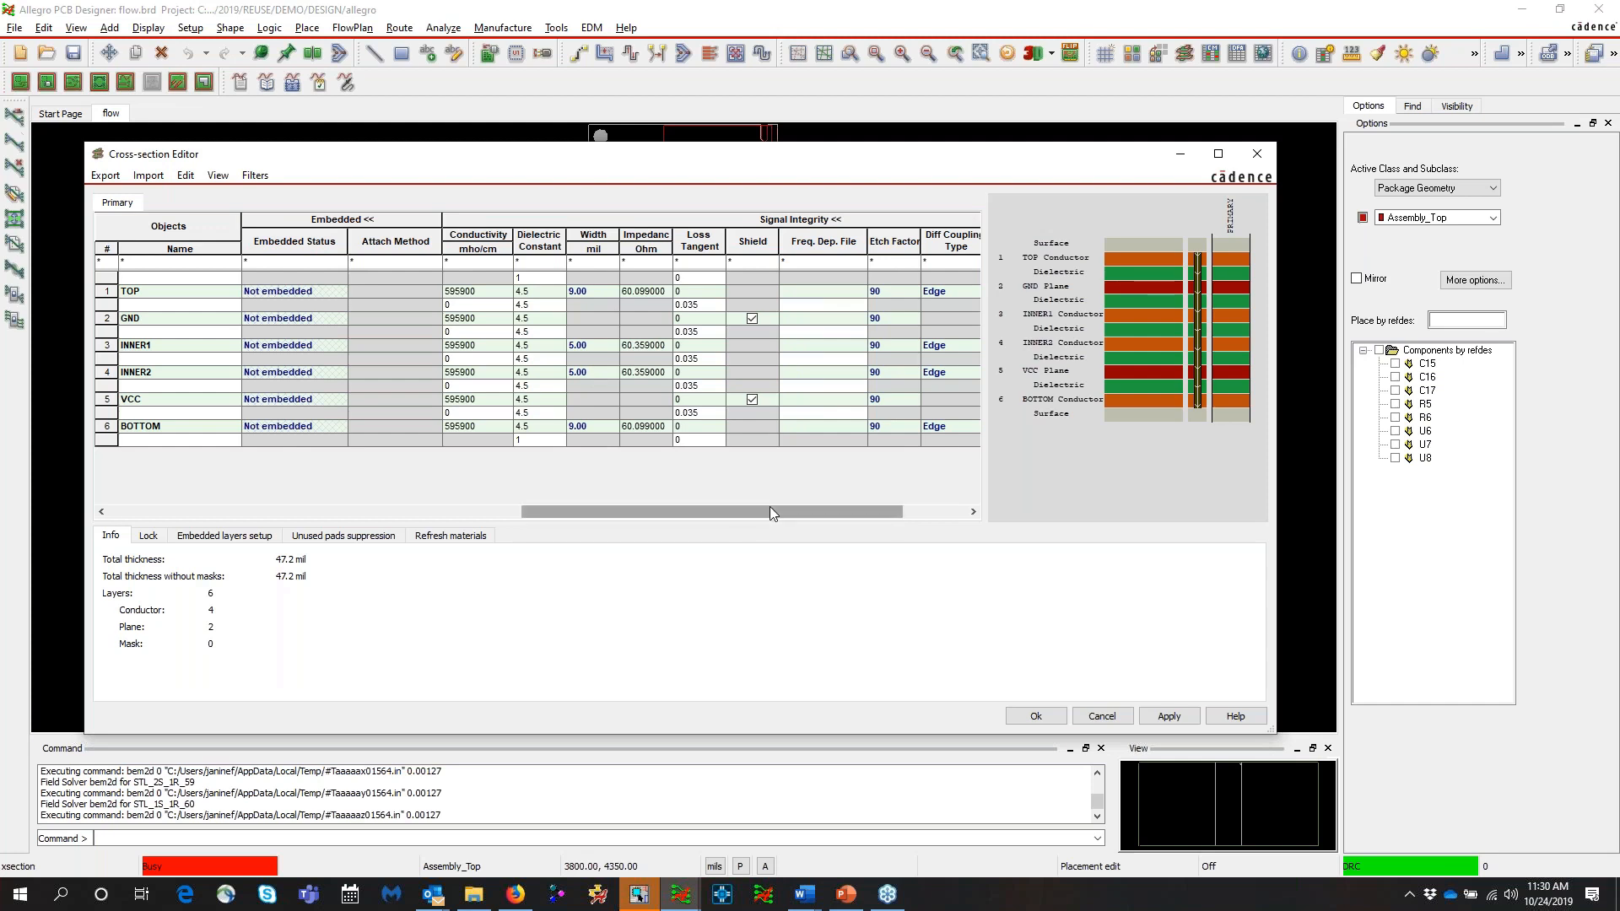
left_click_drag(757, 511, 823, 512)
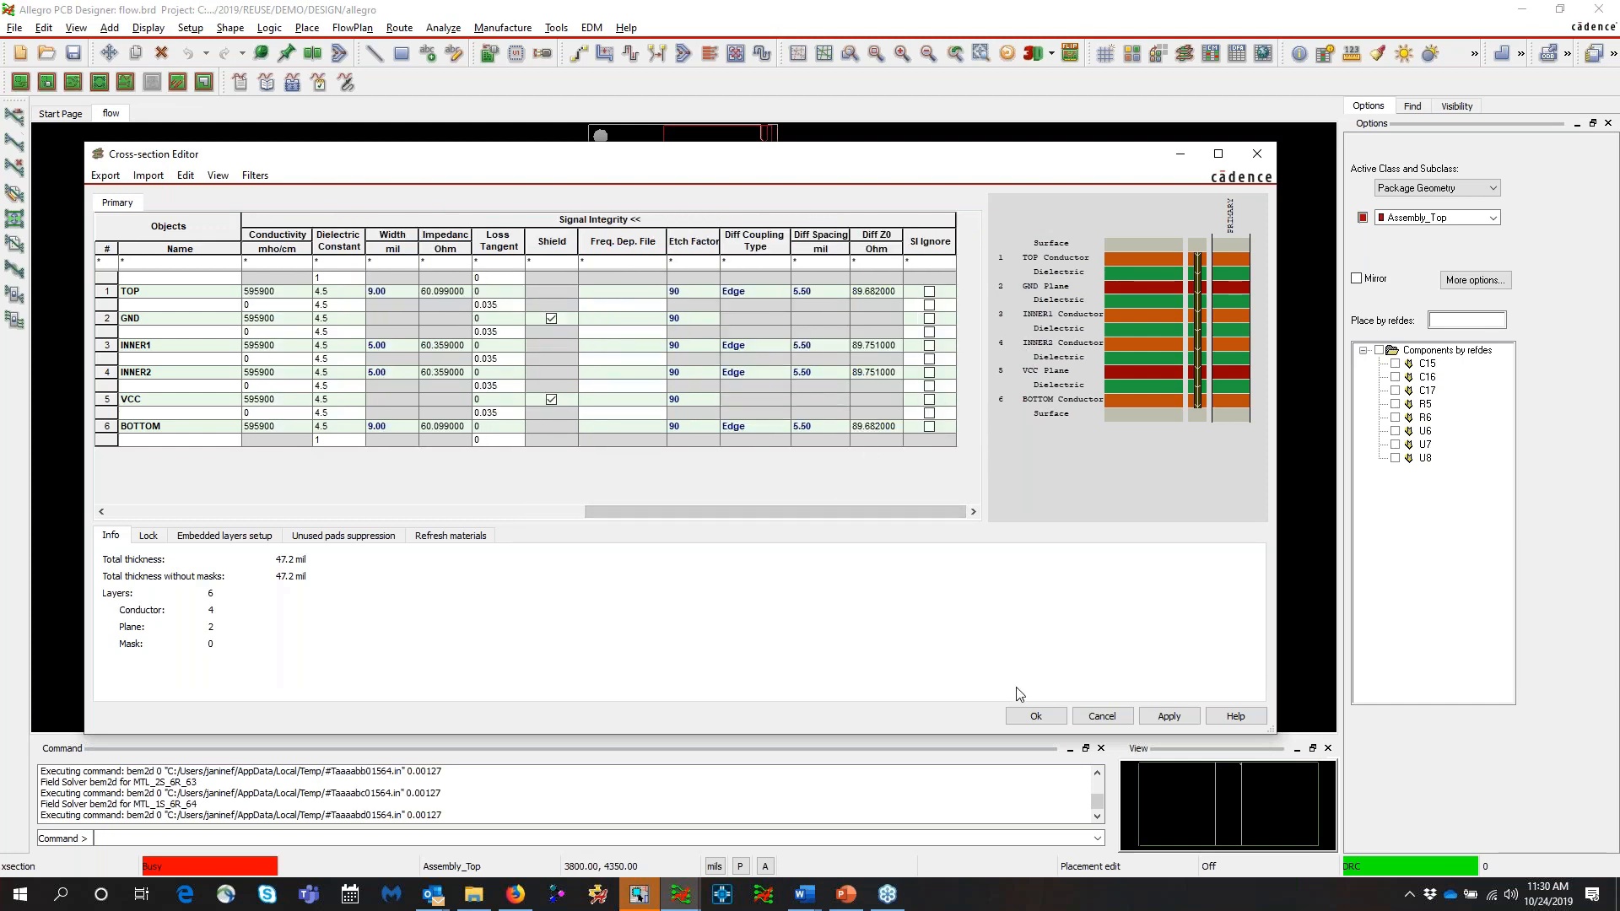
left_click(1035, 716)
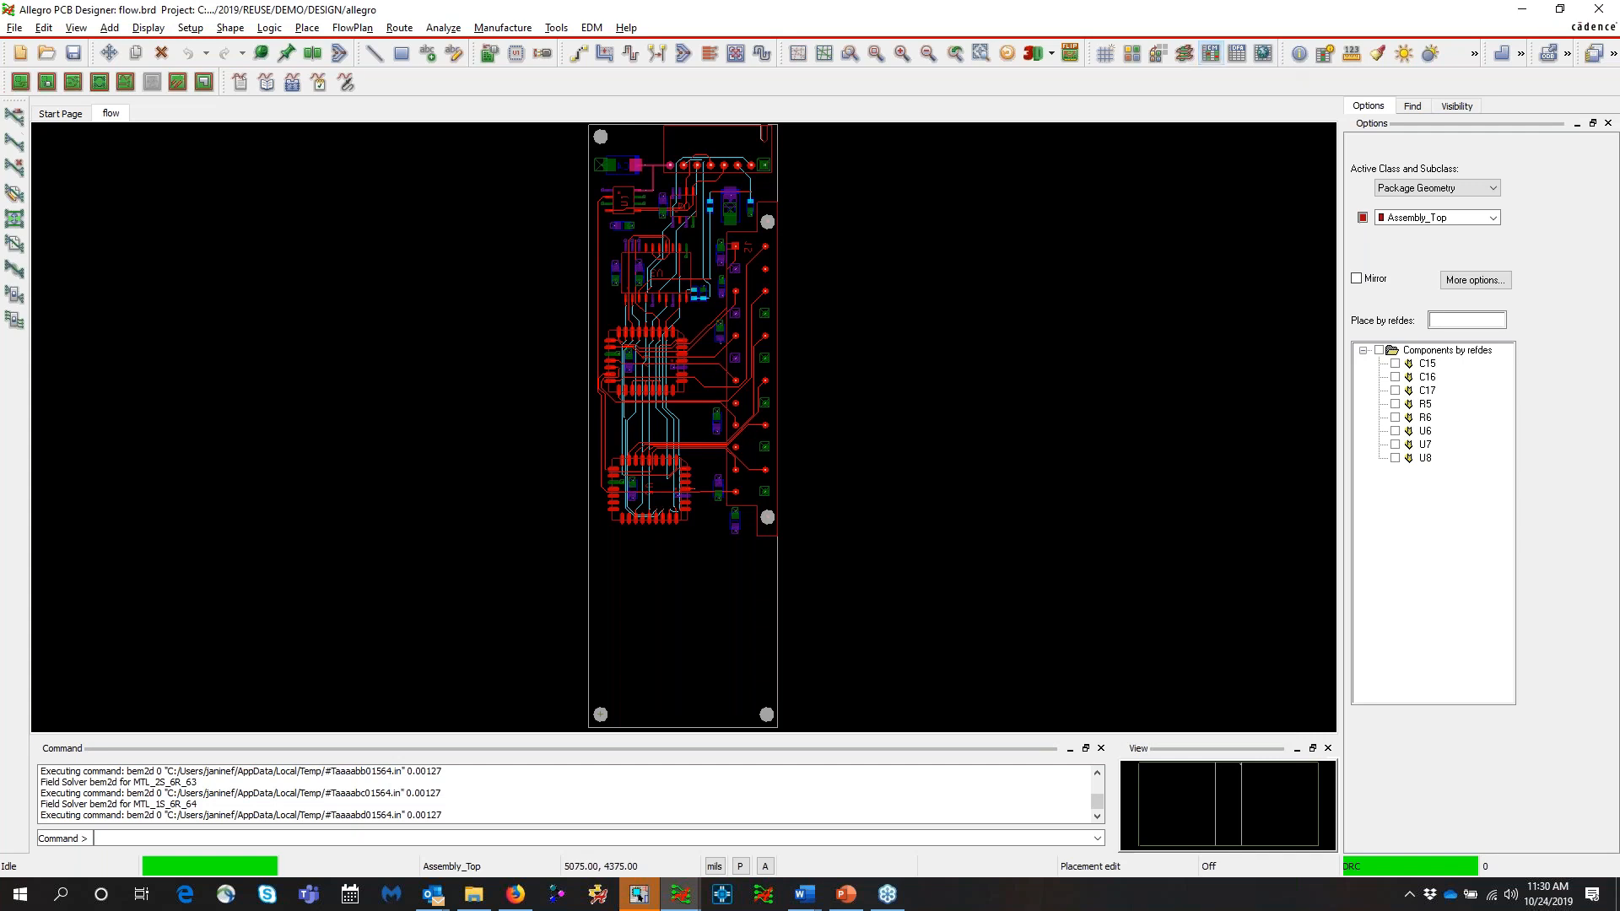
Check the imported electrical constraint sets' wiring and vias, and the net-level wiring, vias and impedance in Constraint Manager
left_click(1211, 53)
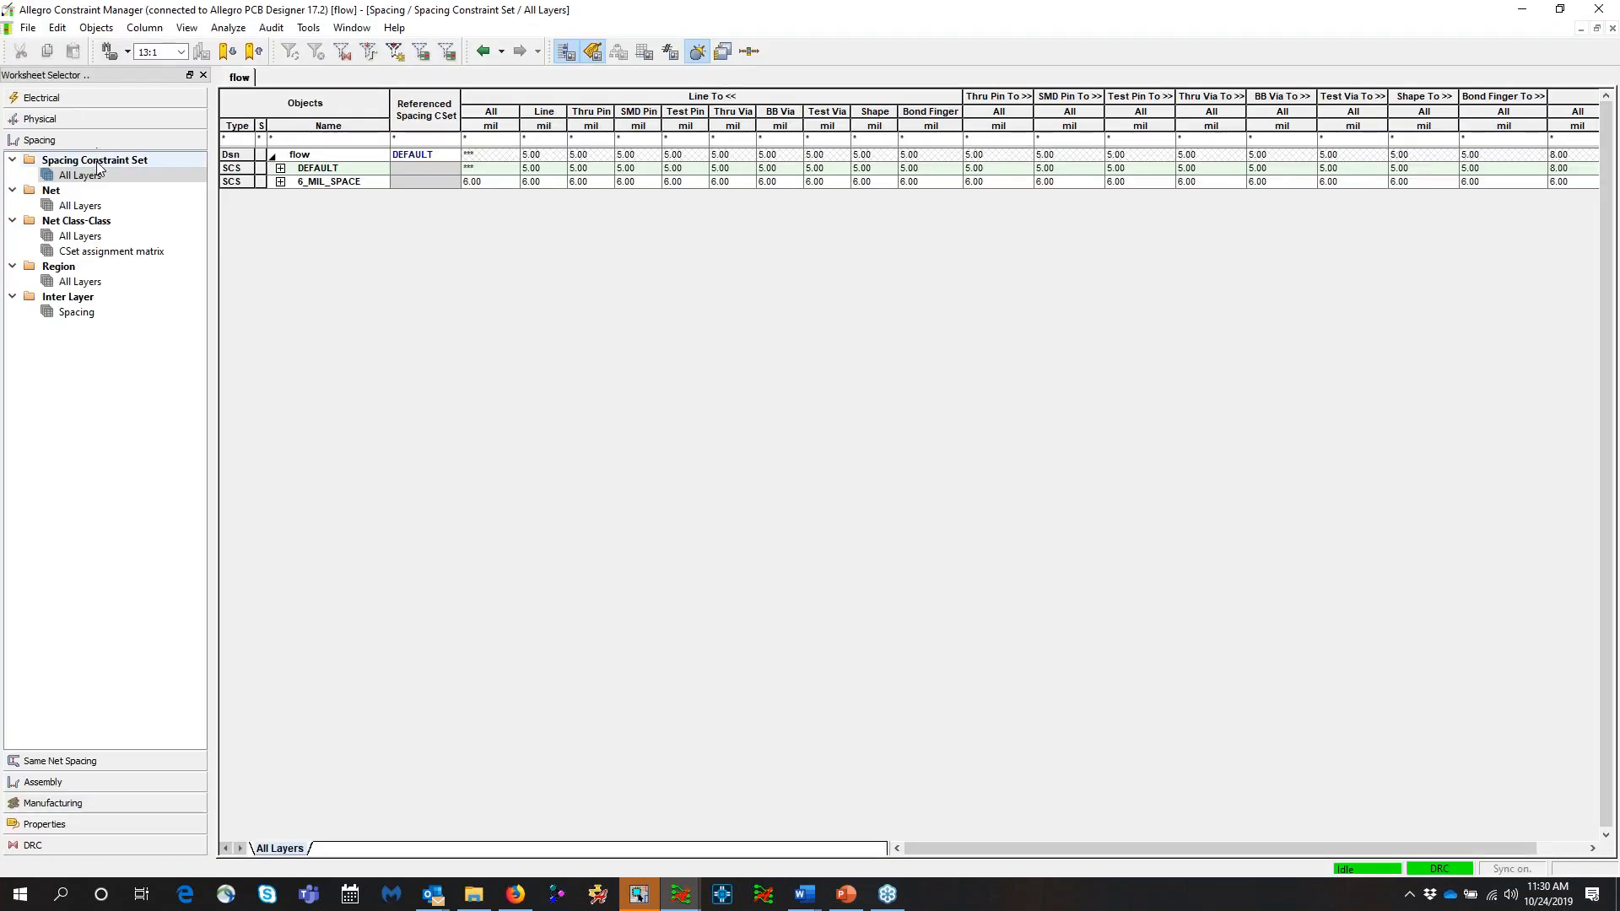
left_click(89, 100)
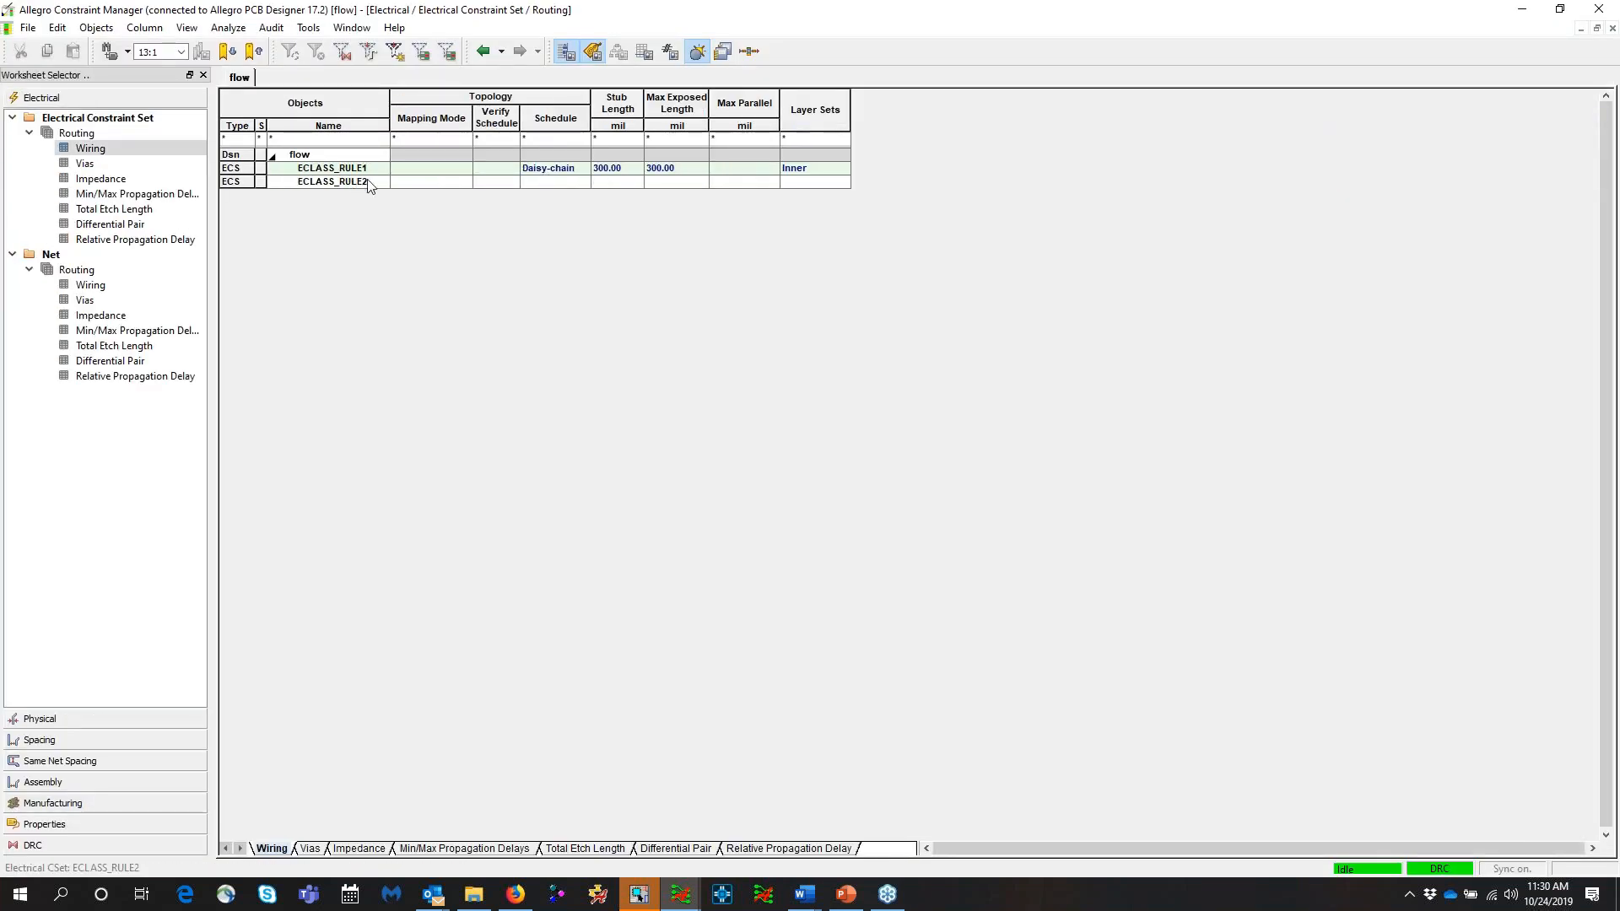
left_click(83, 166)
left_click(89, 178)
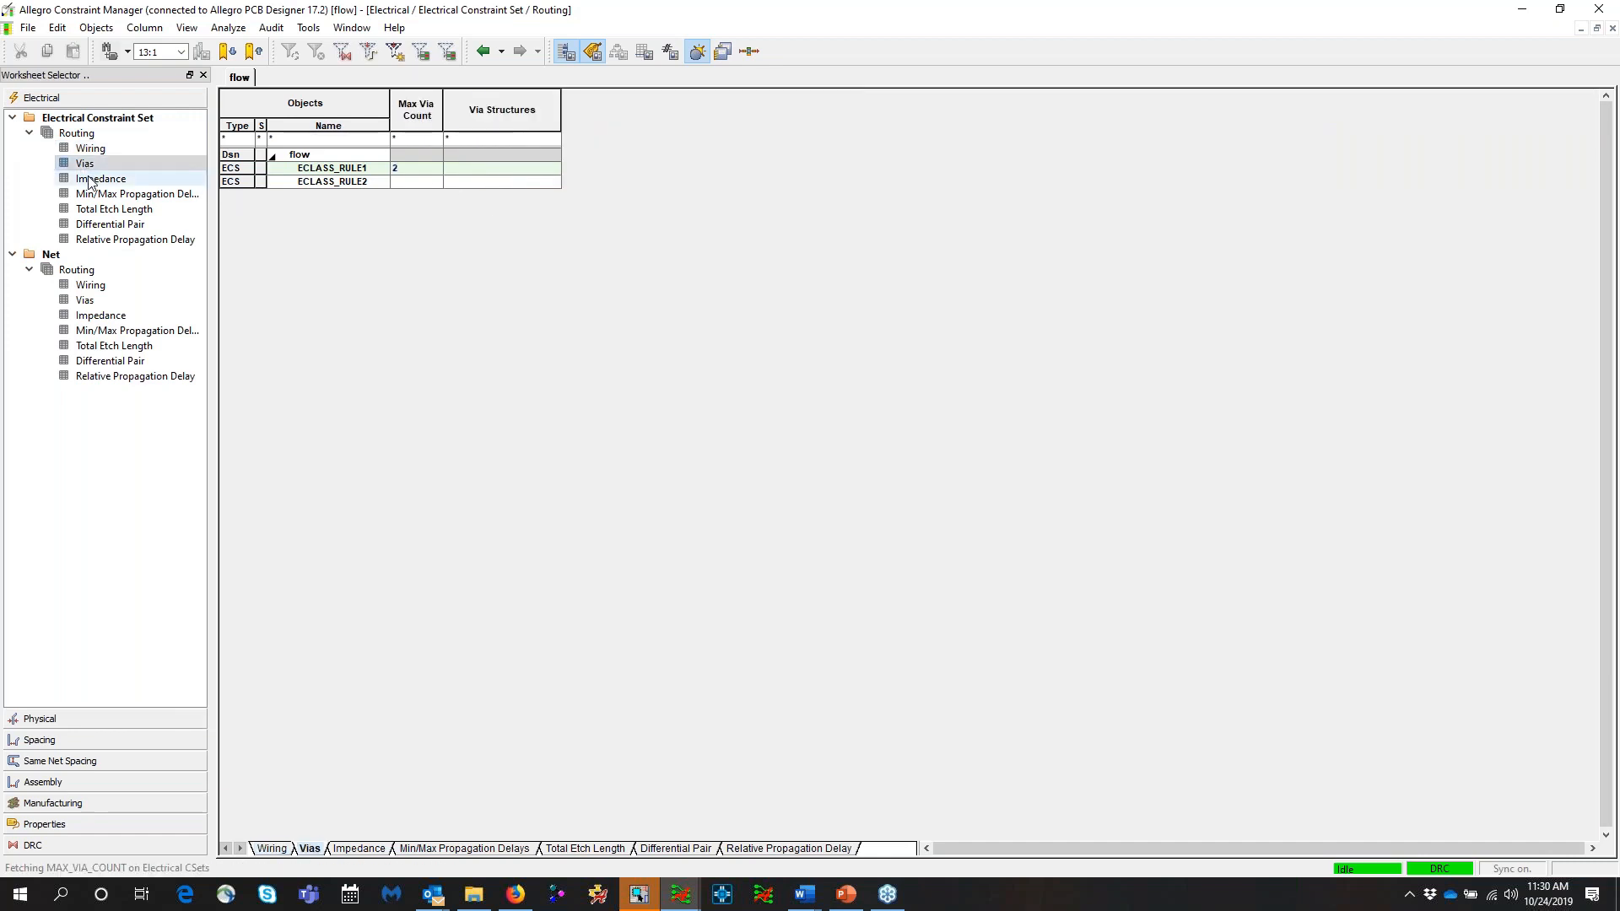
left_click(103, 286)
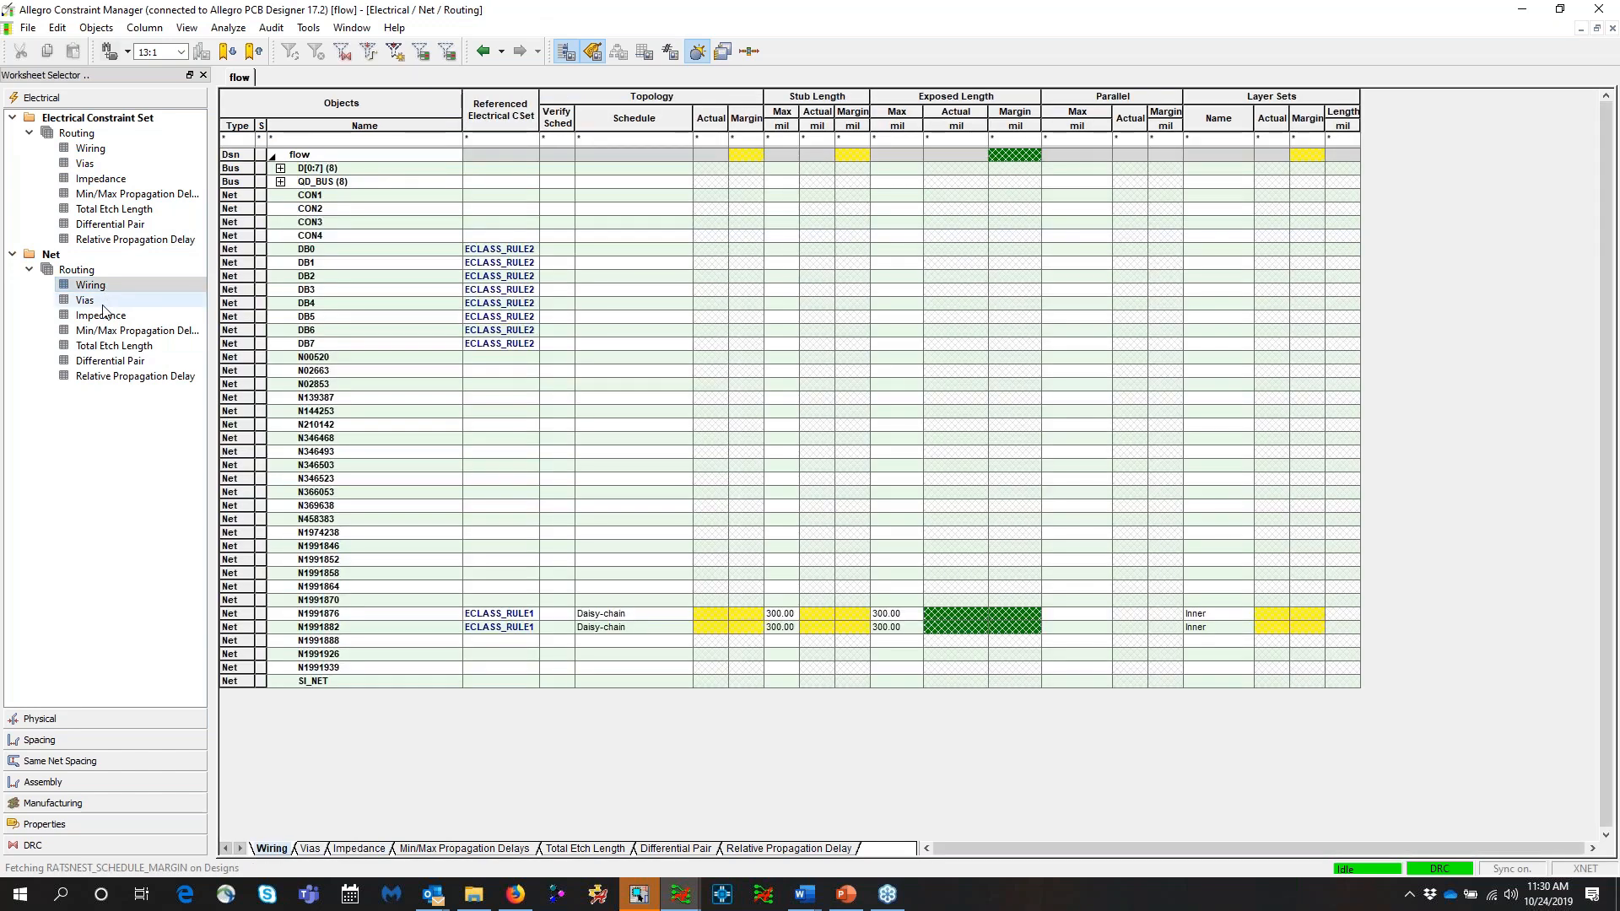
left_click(102, 302)
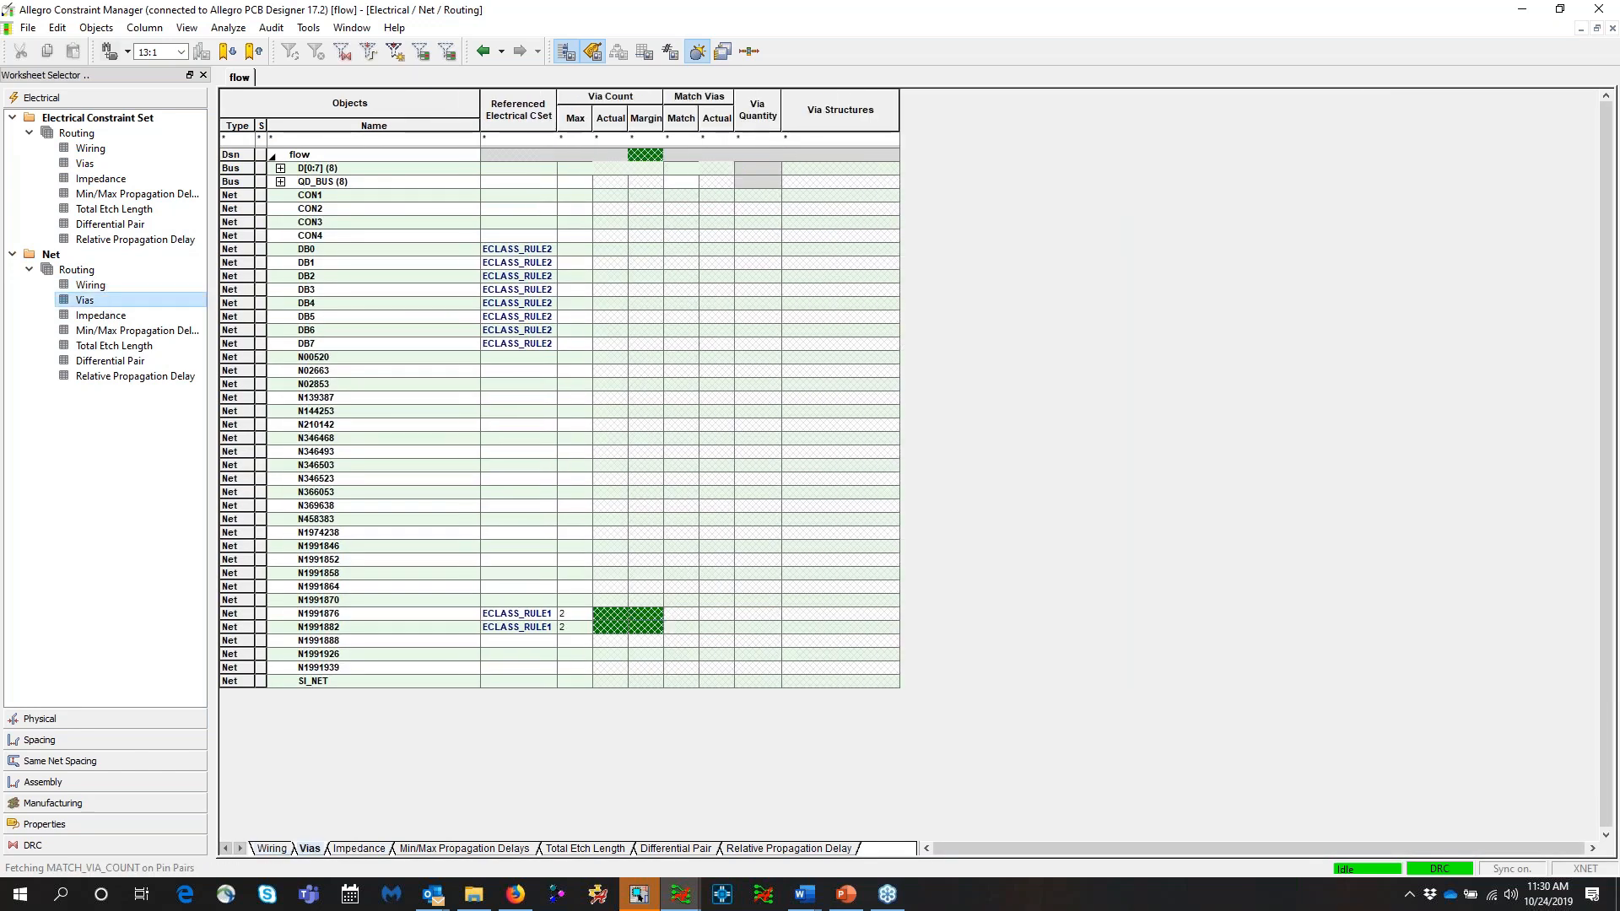
left_click(101, 315)
Check the imported physical constraint sets, including POWER, and the net-level physical constraints of the DC_NETS_PH net class
left_click(83, 720)
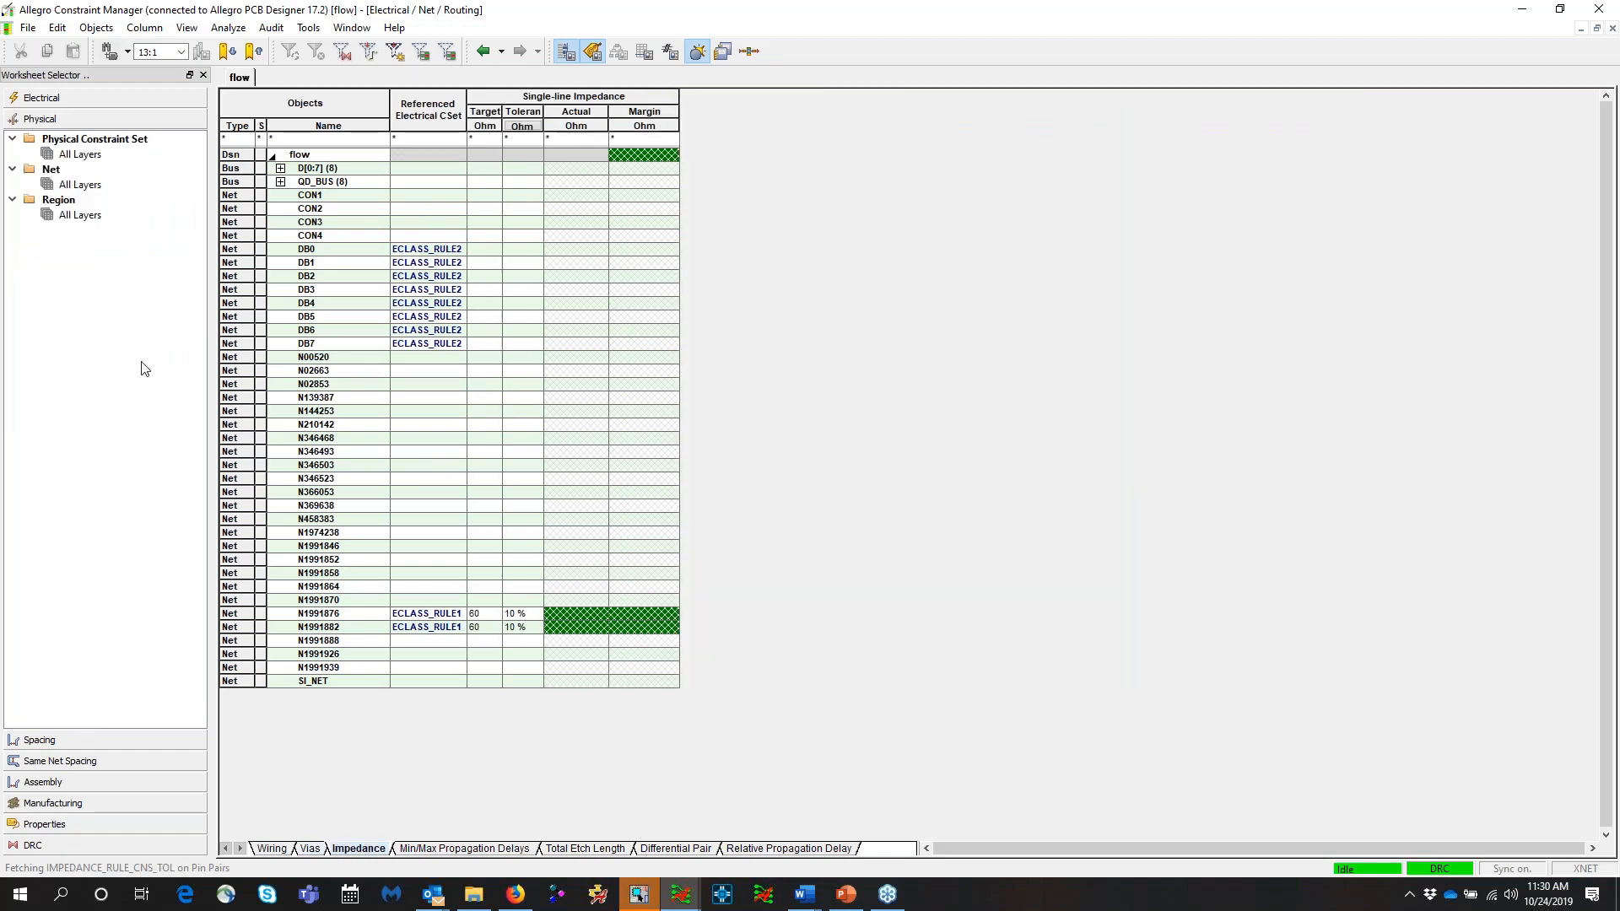
left_click(77, 156)
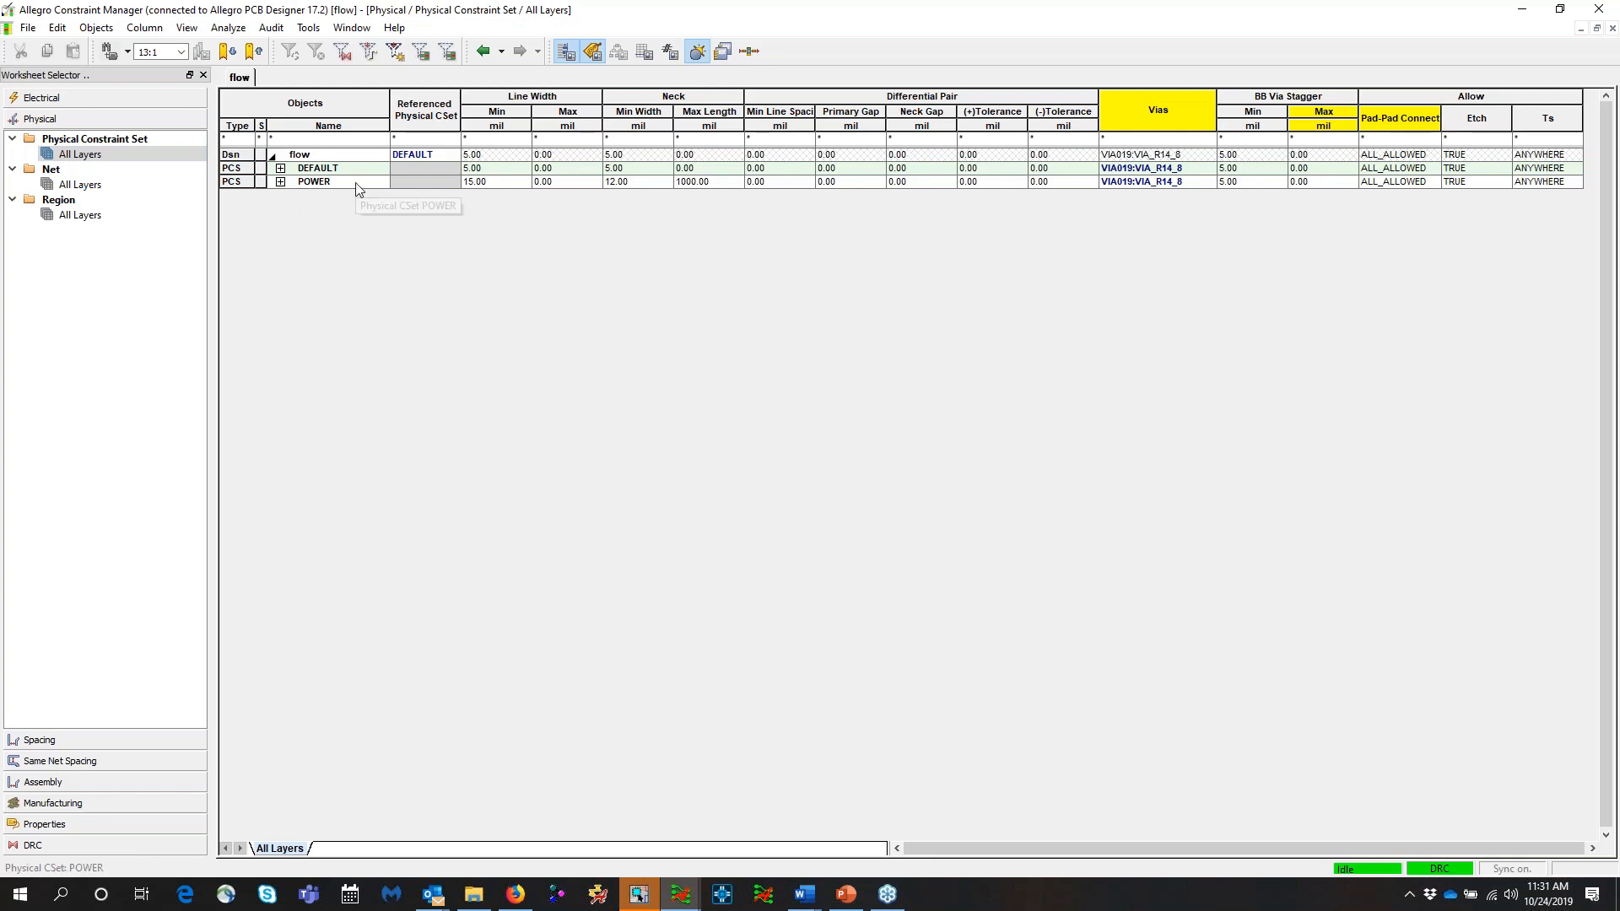
left_click(282, 184)
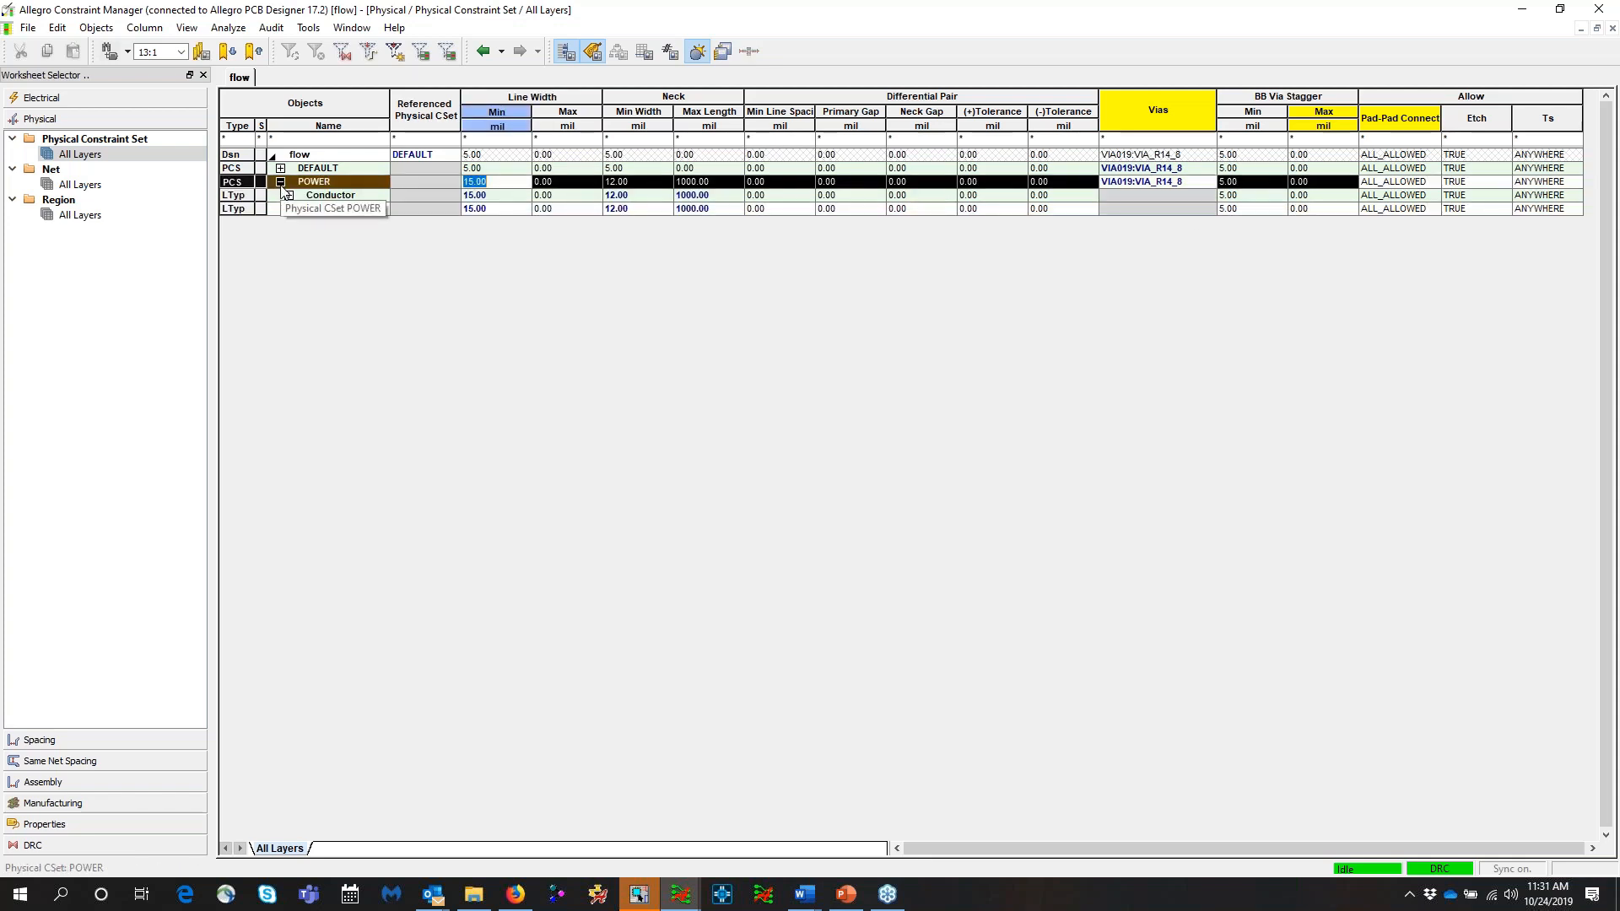
left_click(281, 181)
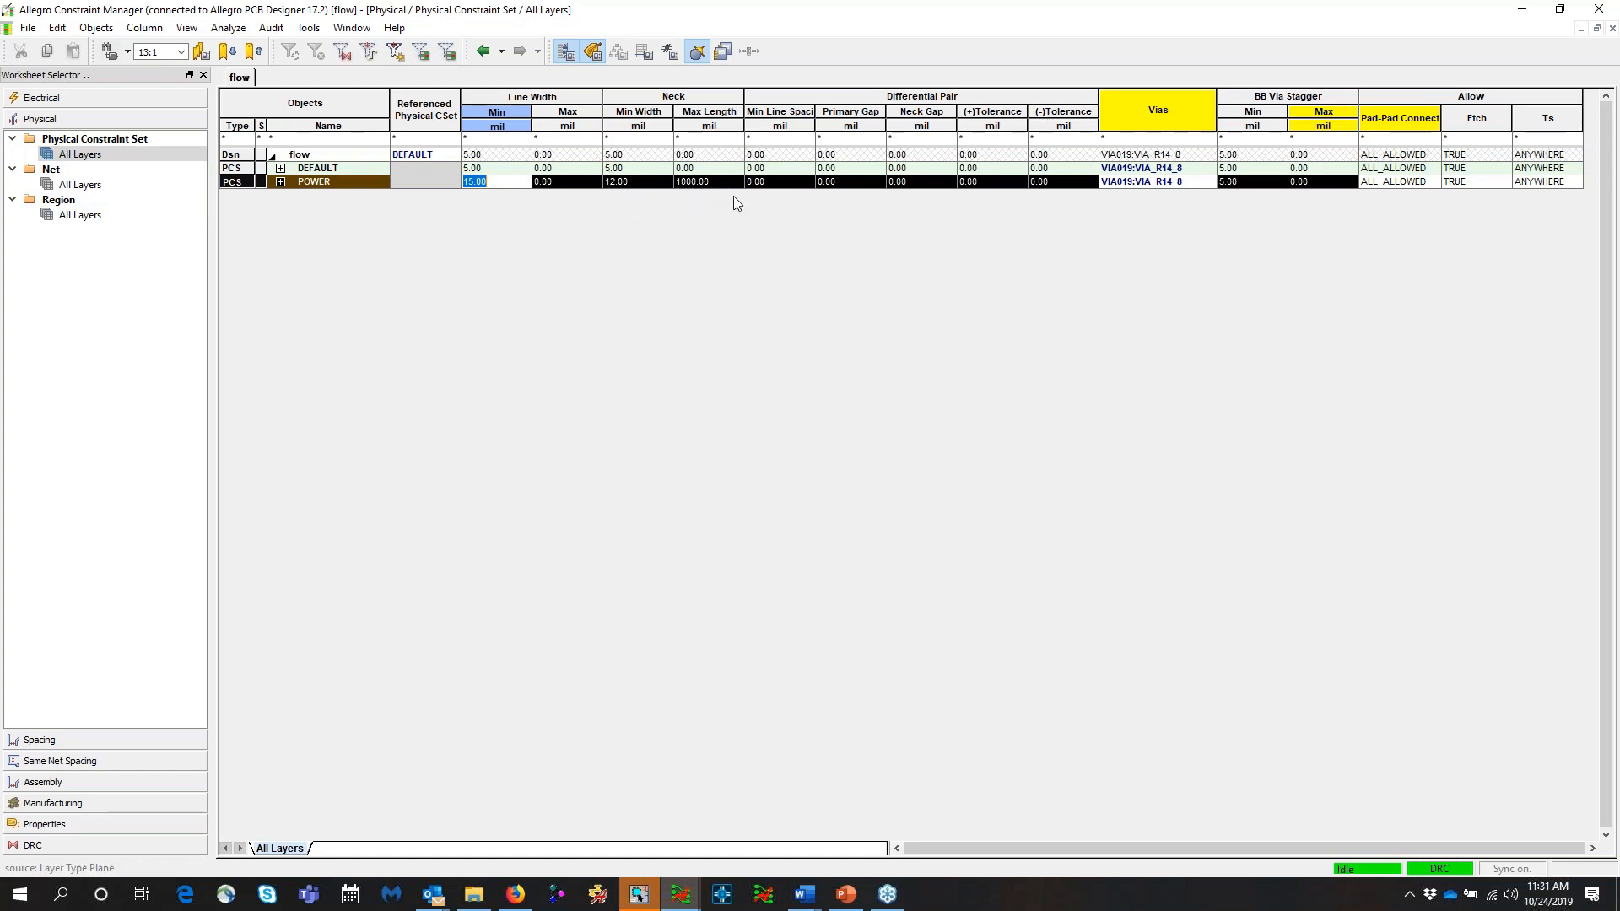
left_click(80, 184)
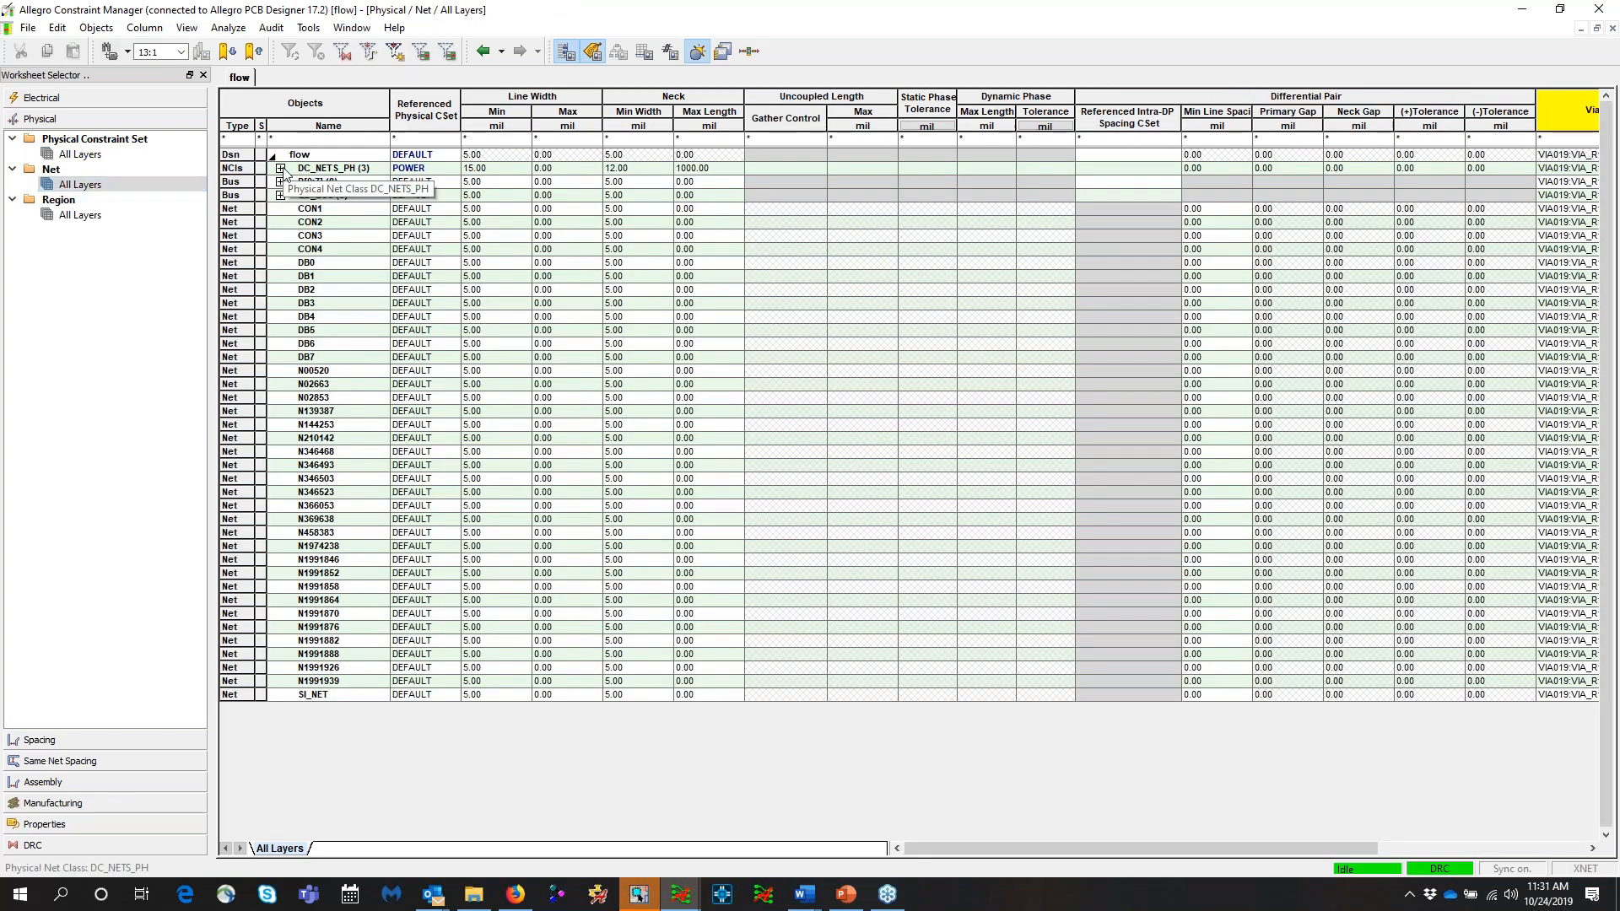
left_click(281, 168)
left_click(475, 168)
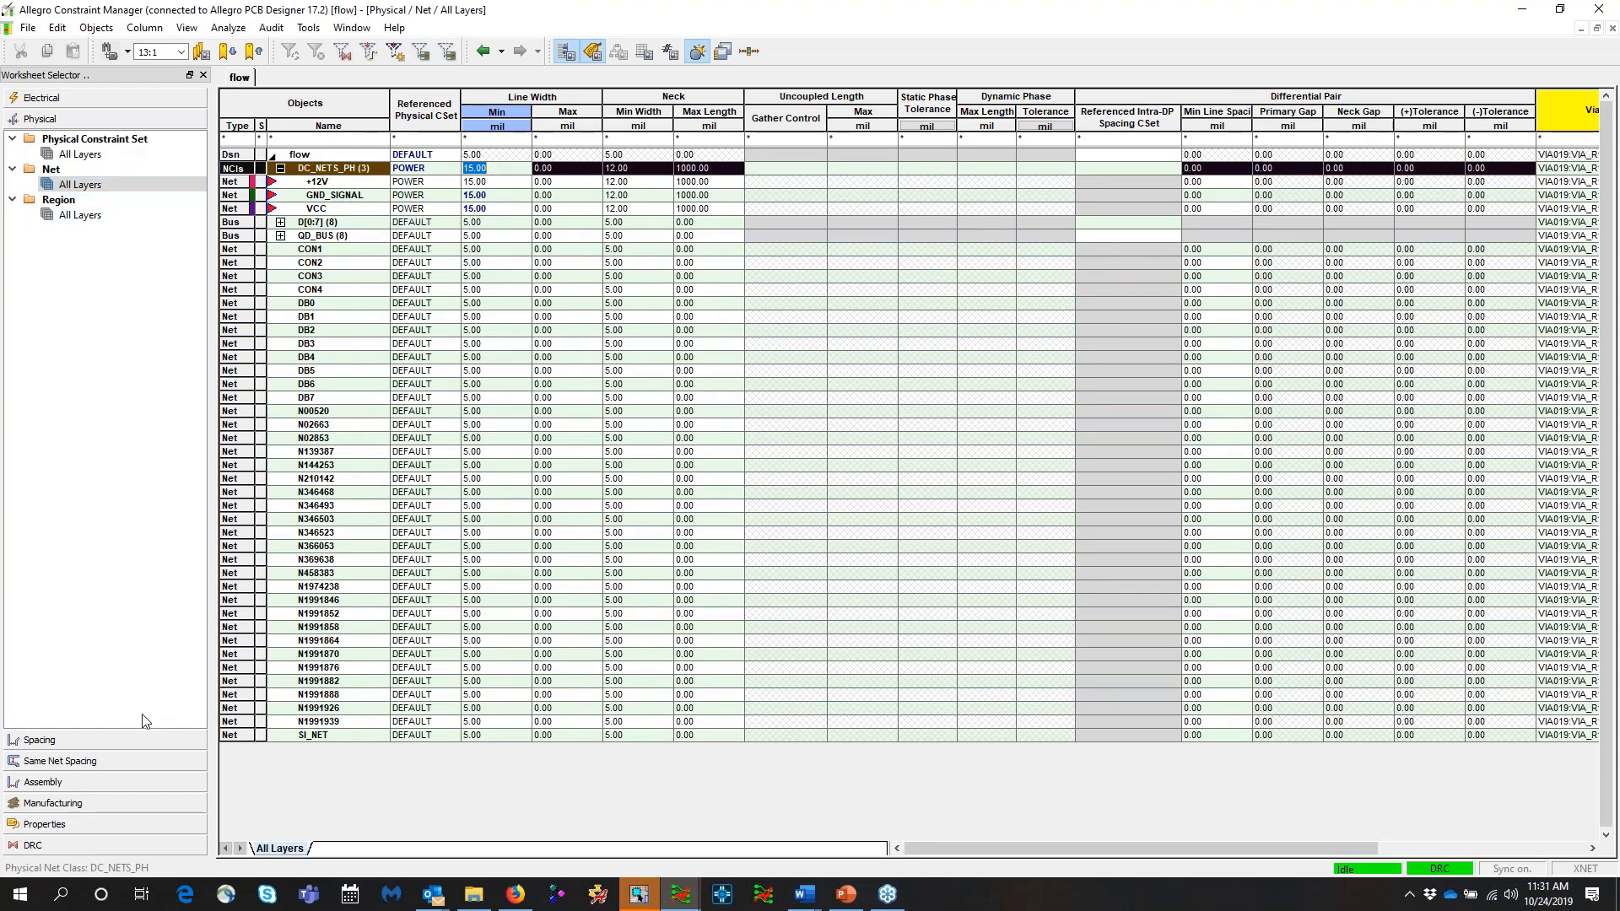
Check the imported spacing constraint sets and the spacing set assigned to the DC_NETS class, and close Constraint Manager
left_click(141, 739)
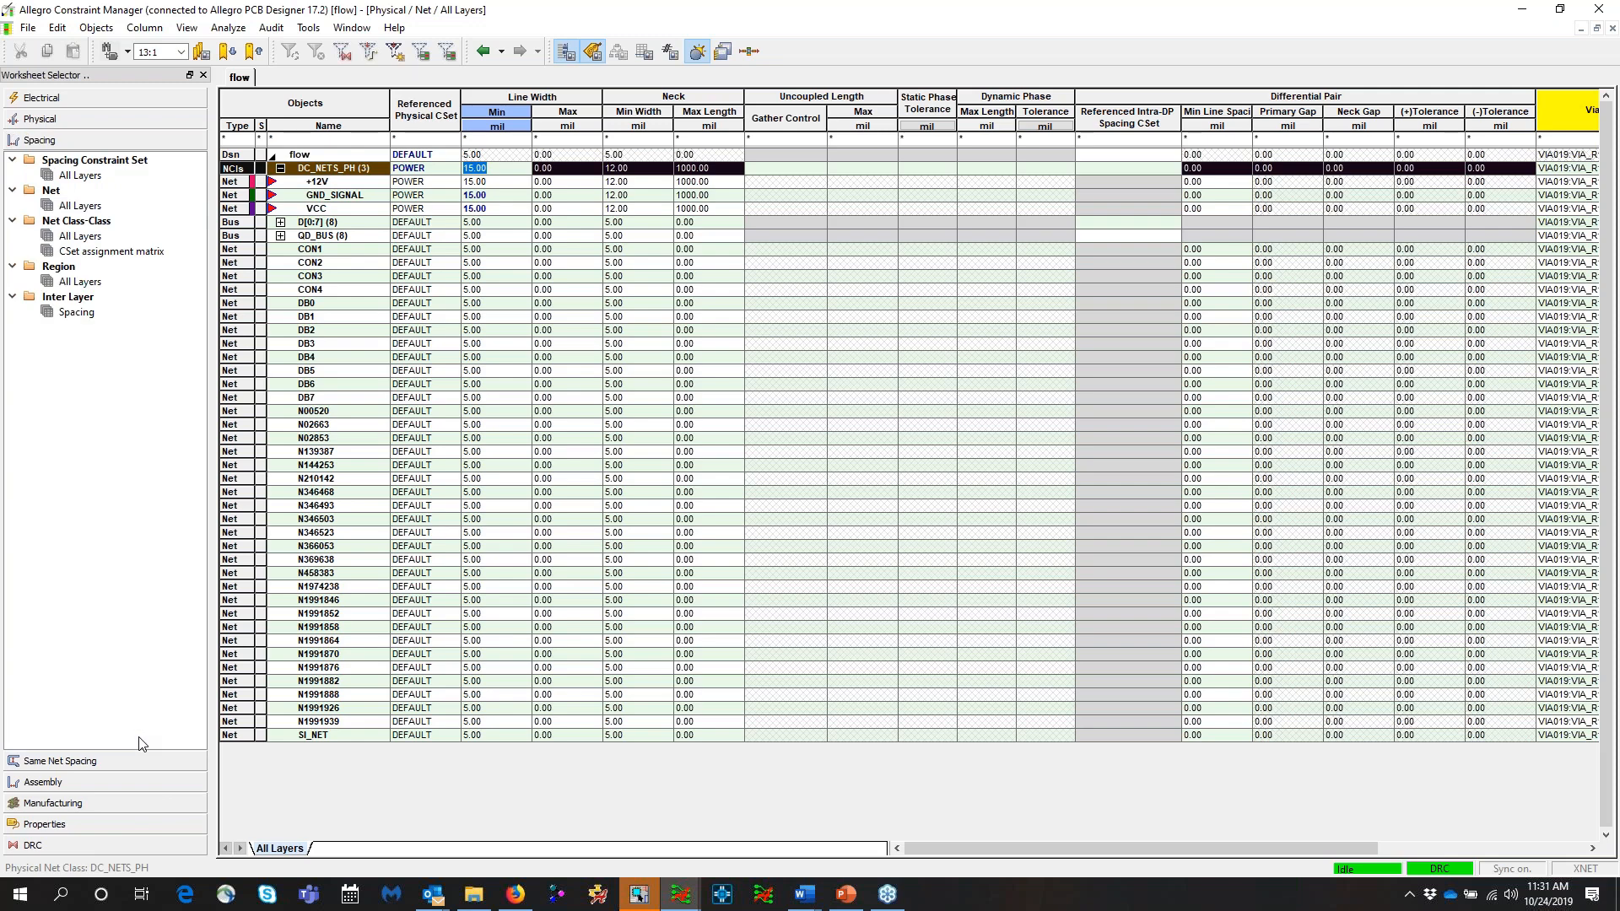
left_click(81, 175)
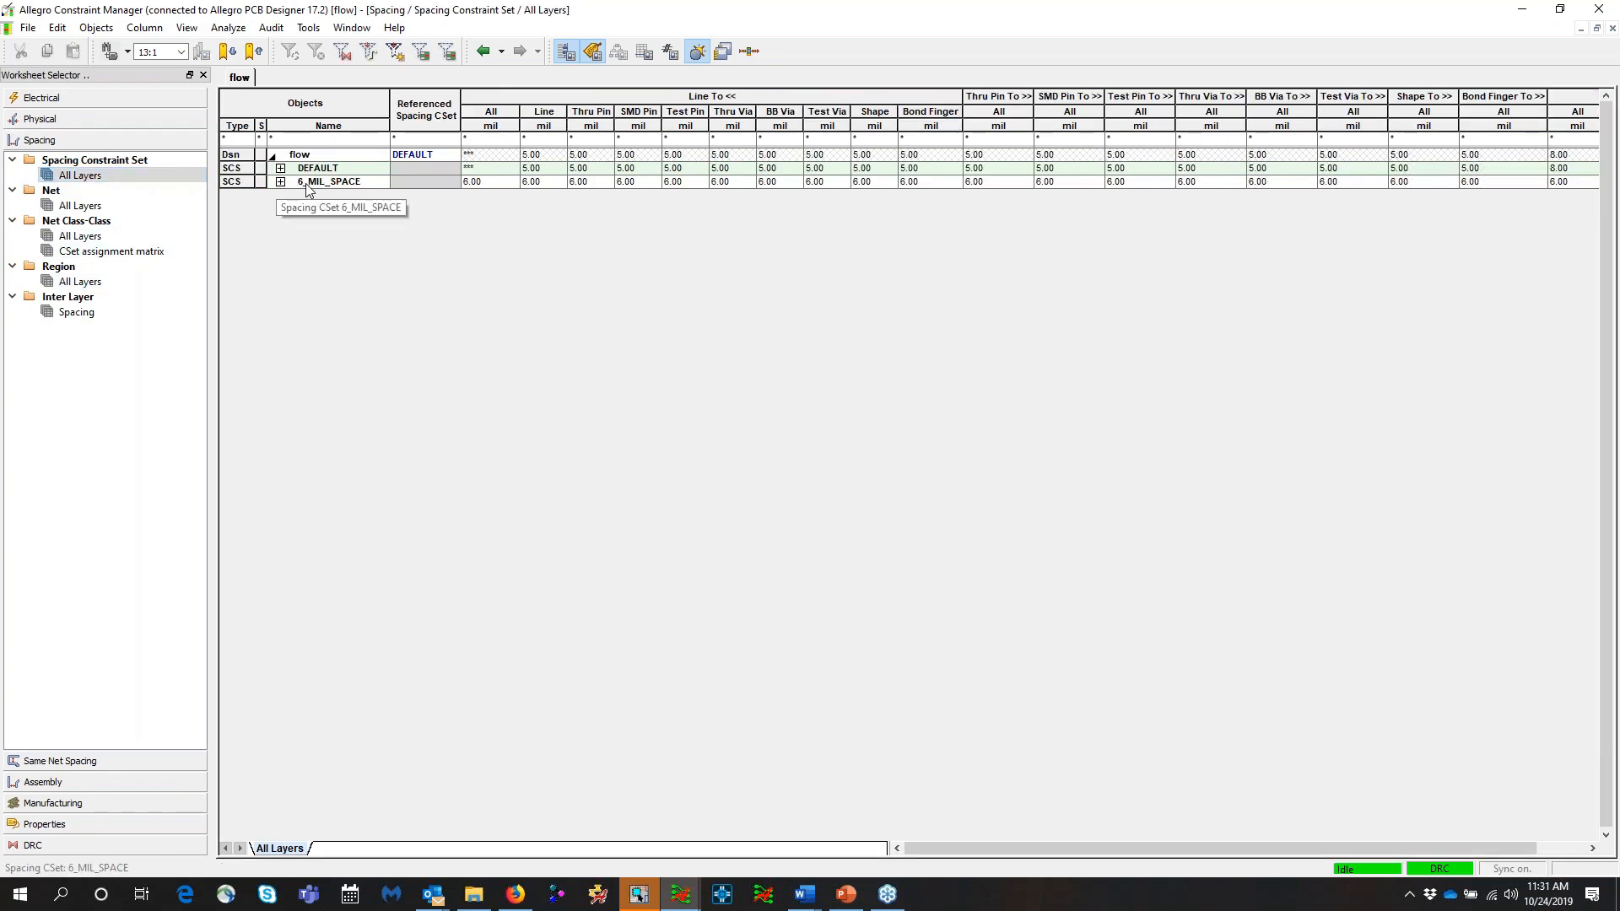
left_click(91, 207)
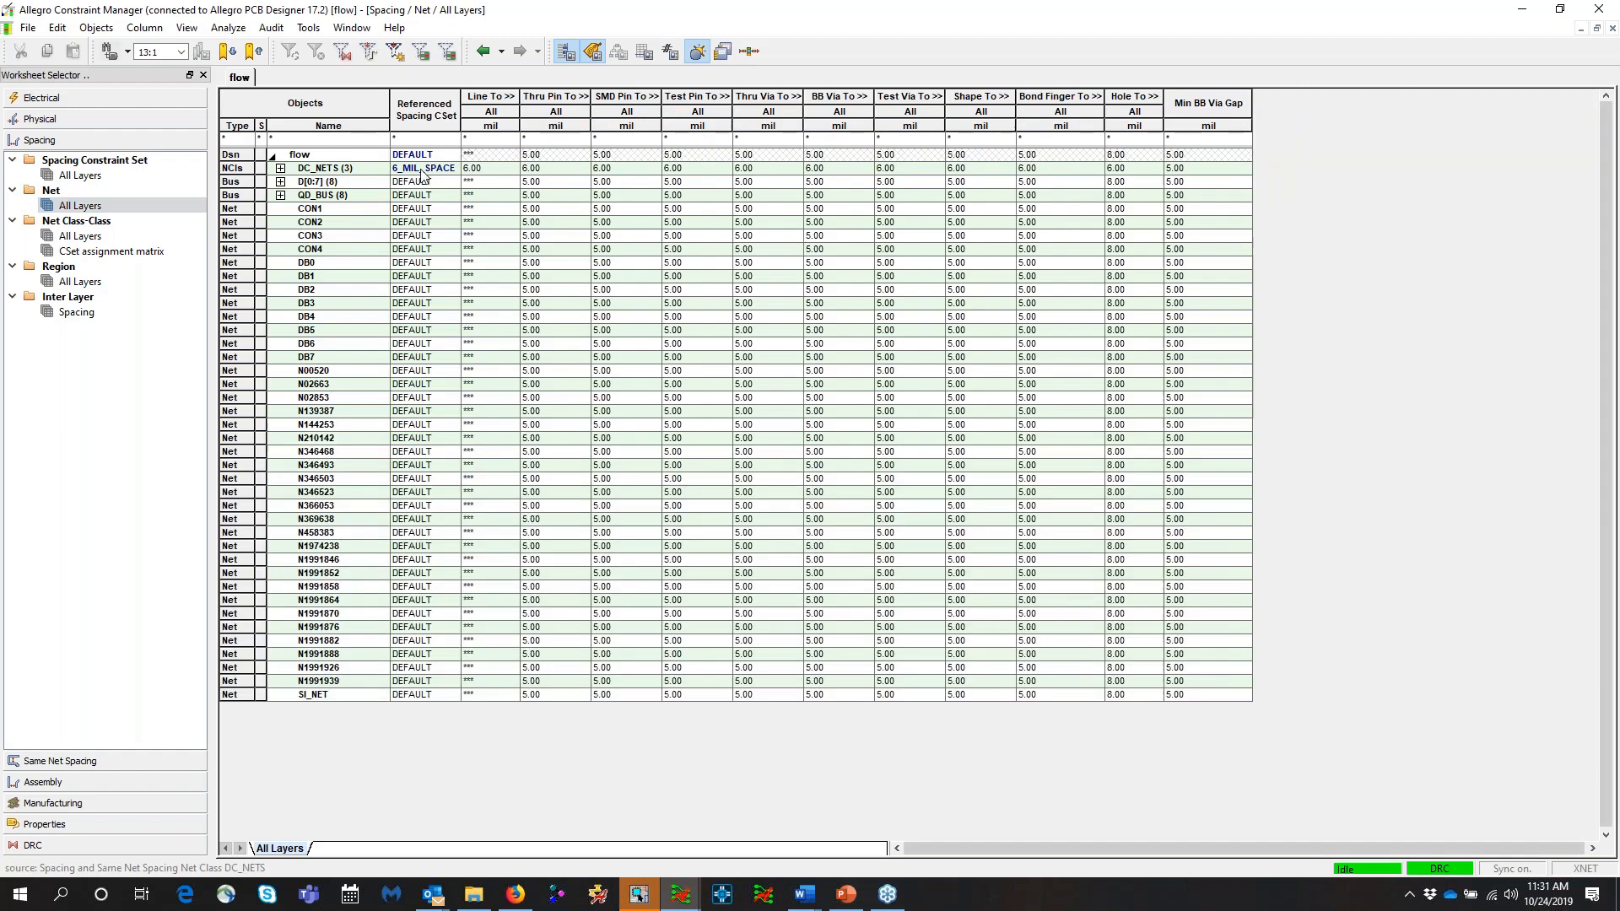
left_click_drag(461, 104, 492, 111)
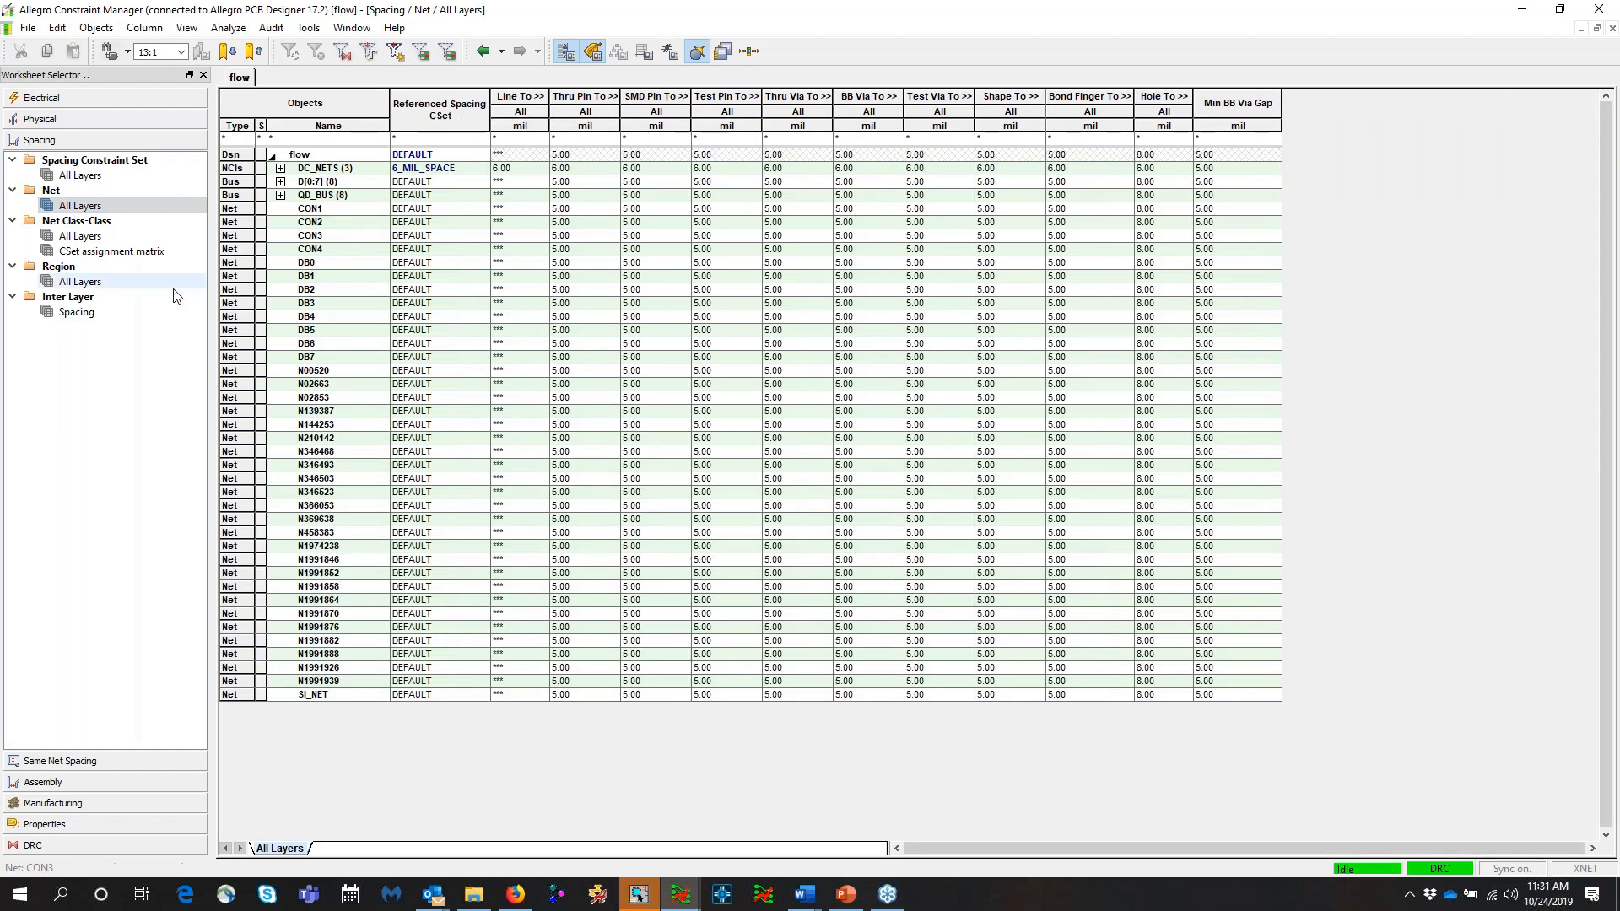
left_click(28, 28)
left_click(49, 119)
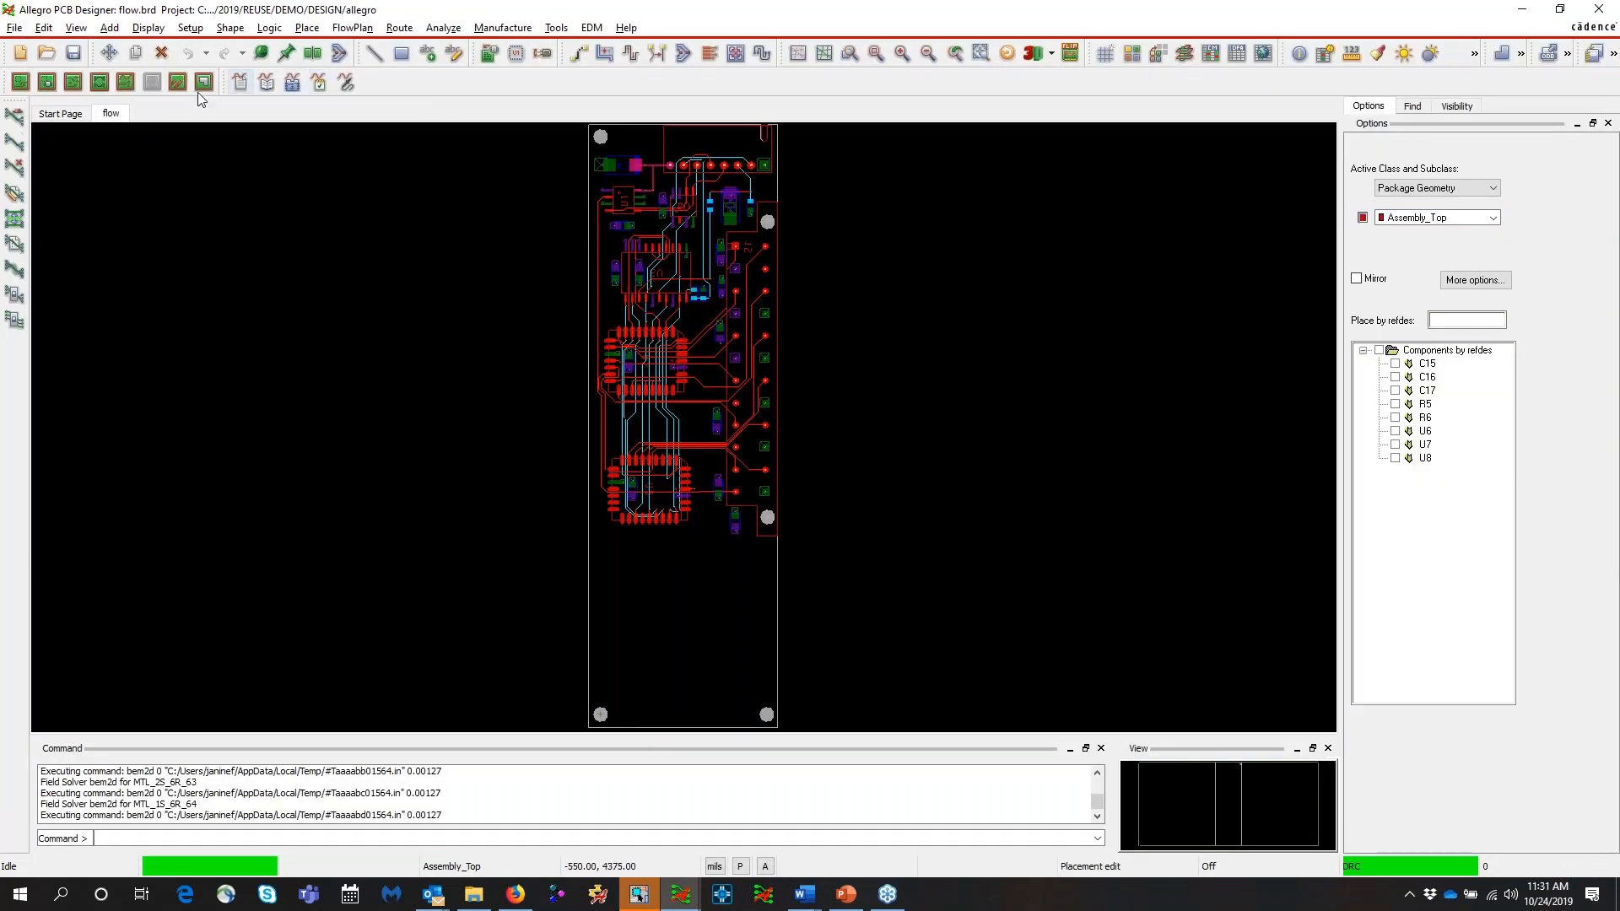
Manually place the MU1 MICROUP module instance in the empty lower part of the flow board at 400, 1100
left_click(308, 30)
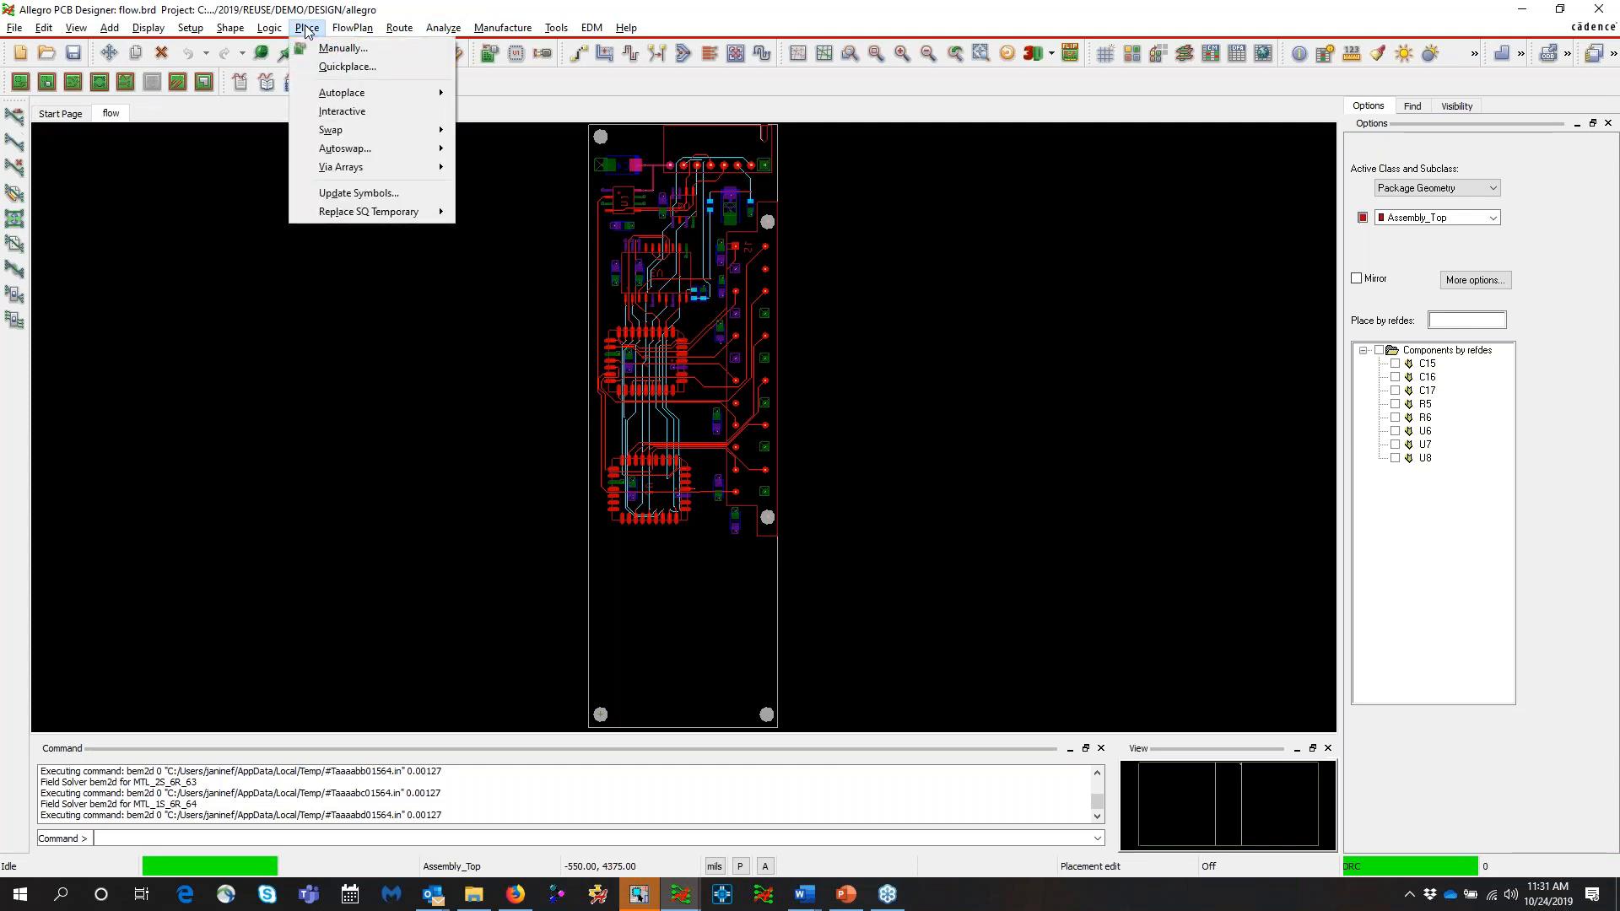
left_click(343, 48)
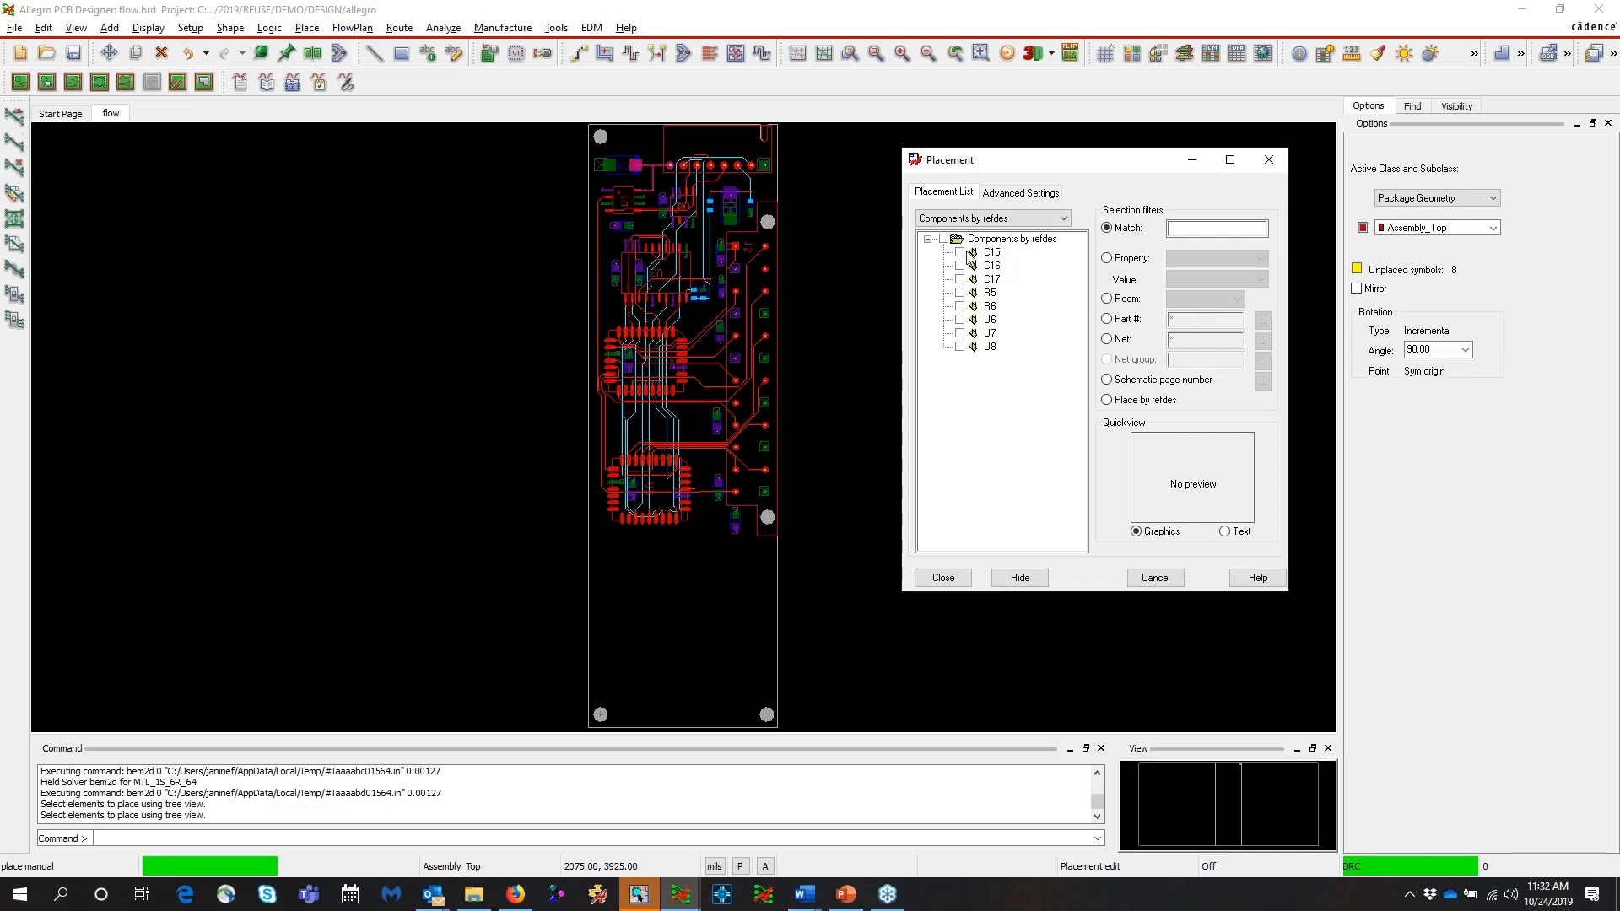
left_click(1064, 219)
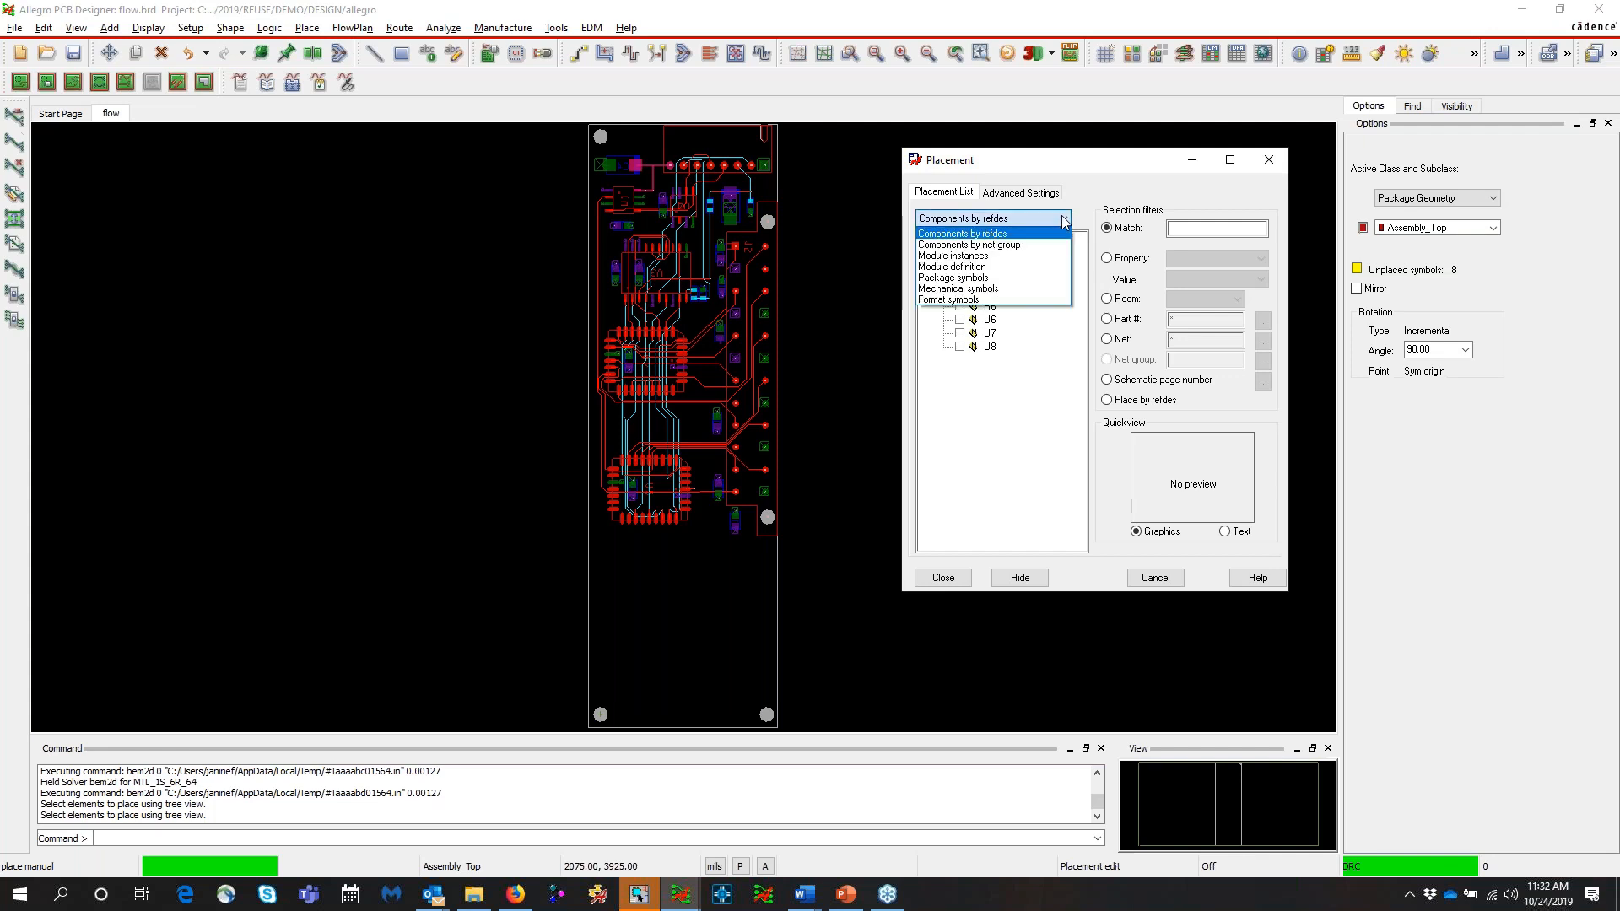
left_click(999, 257)
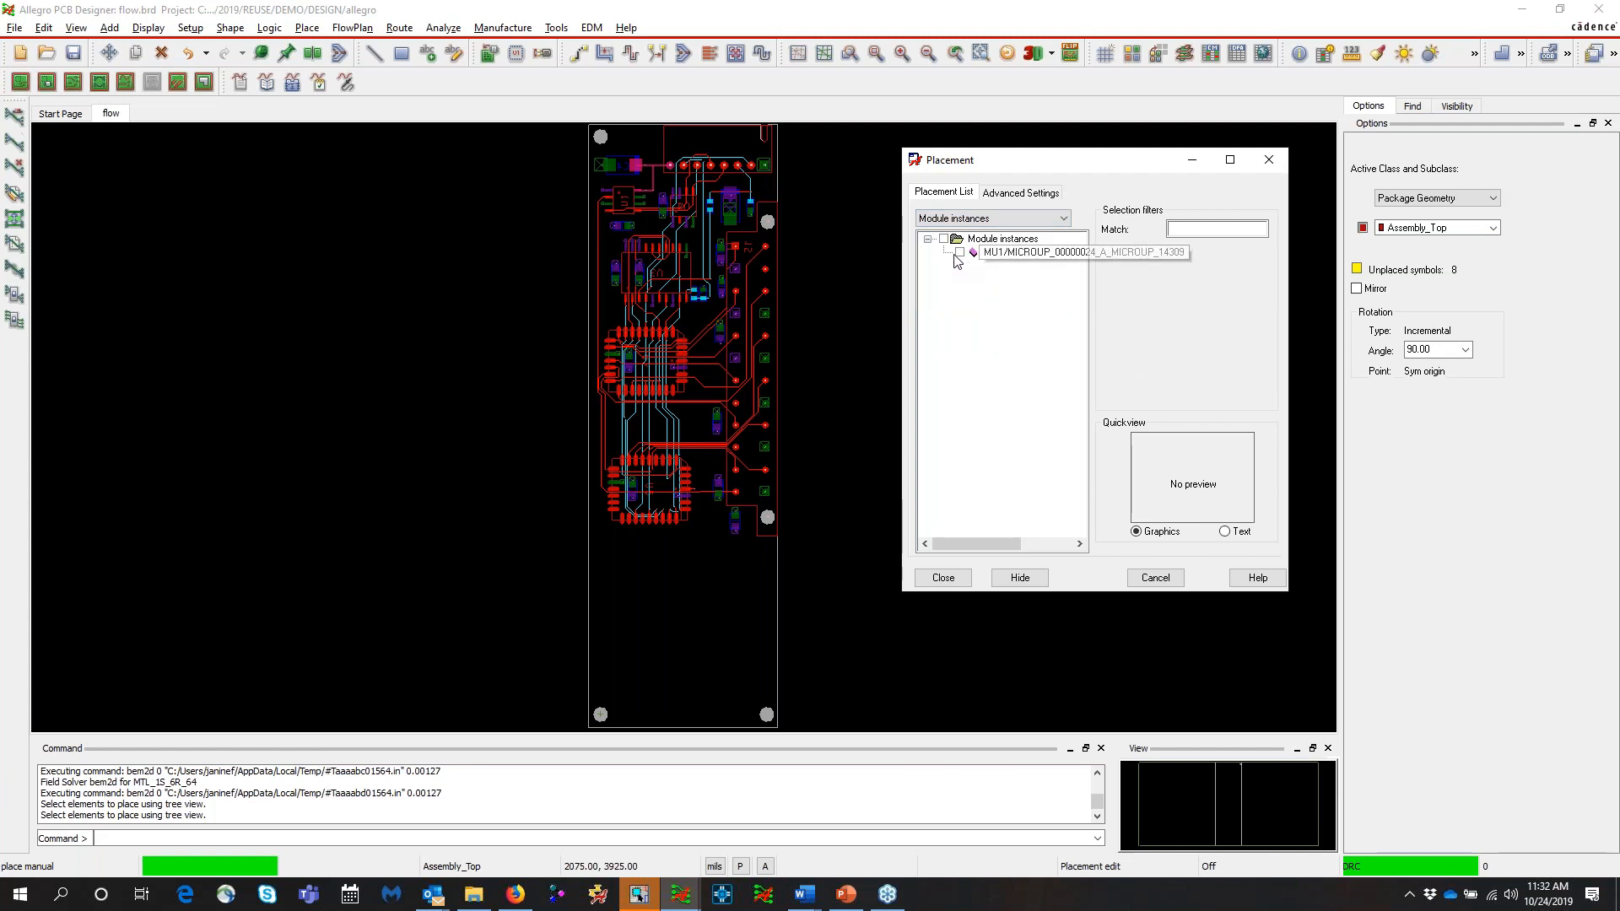
left_click(960, 253)
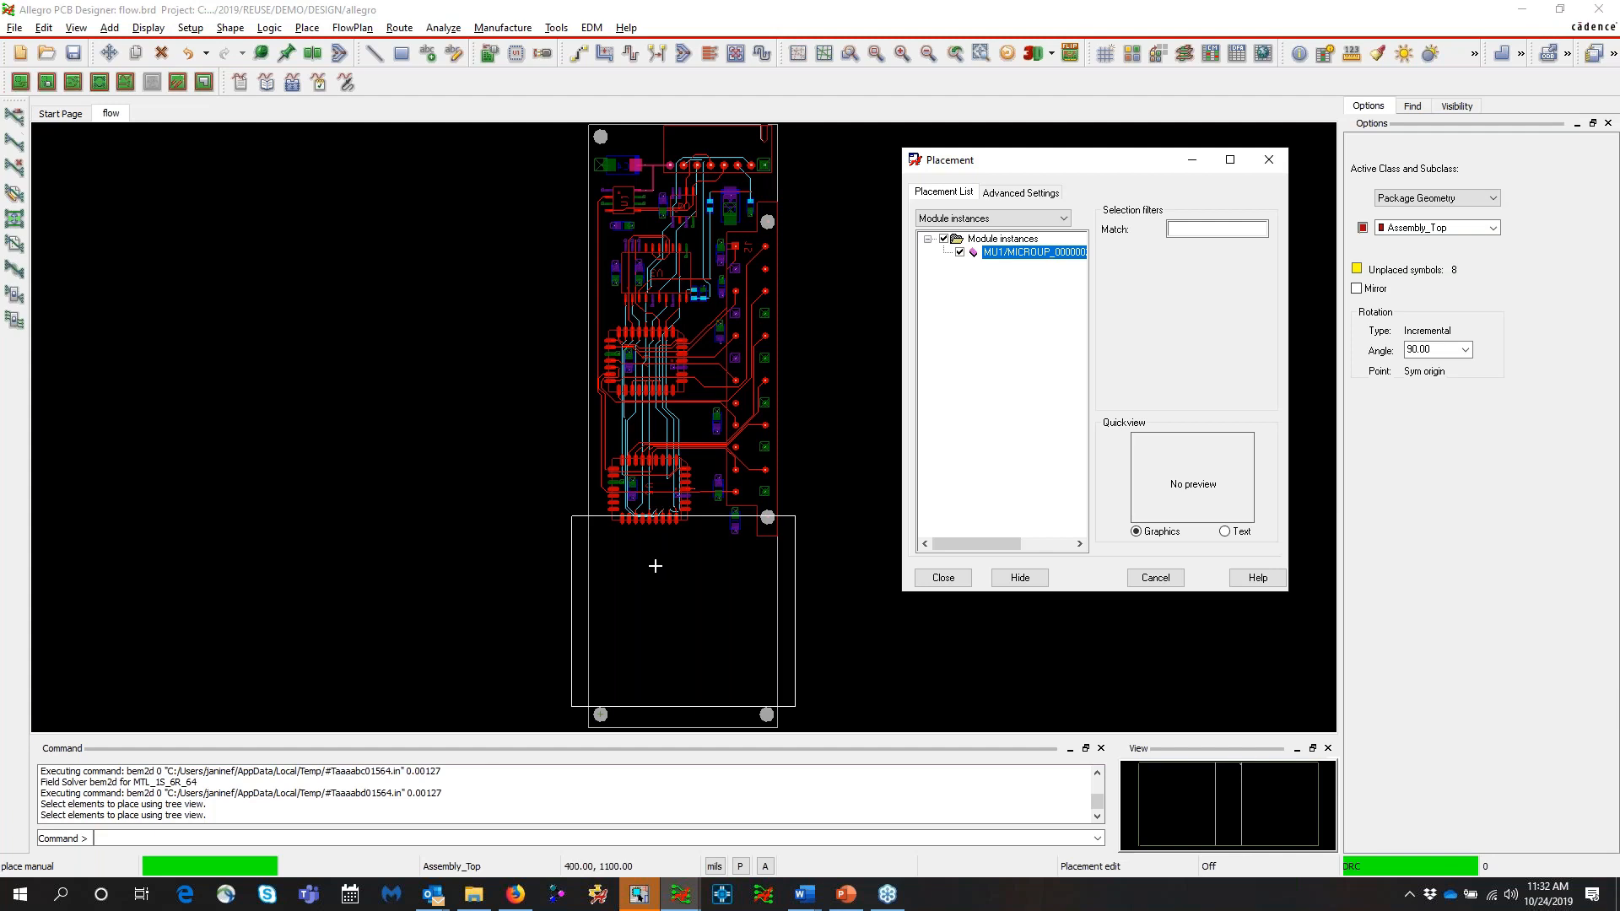
left_click(656, 566)
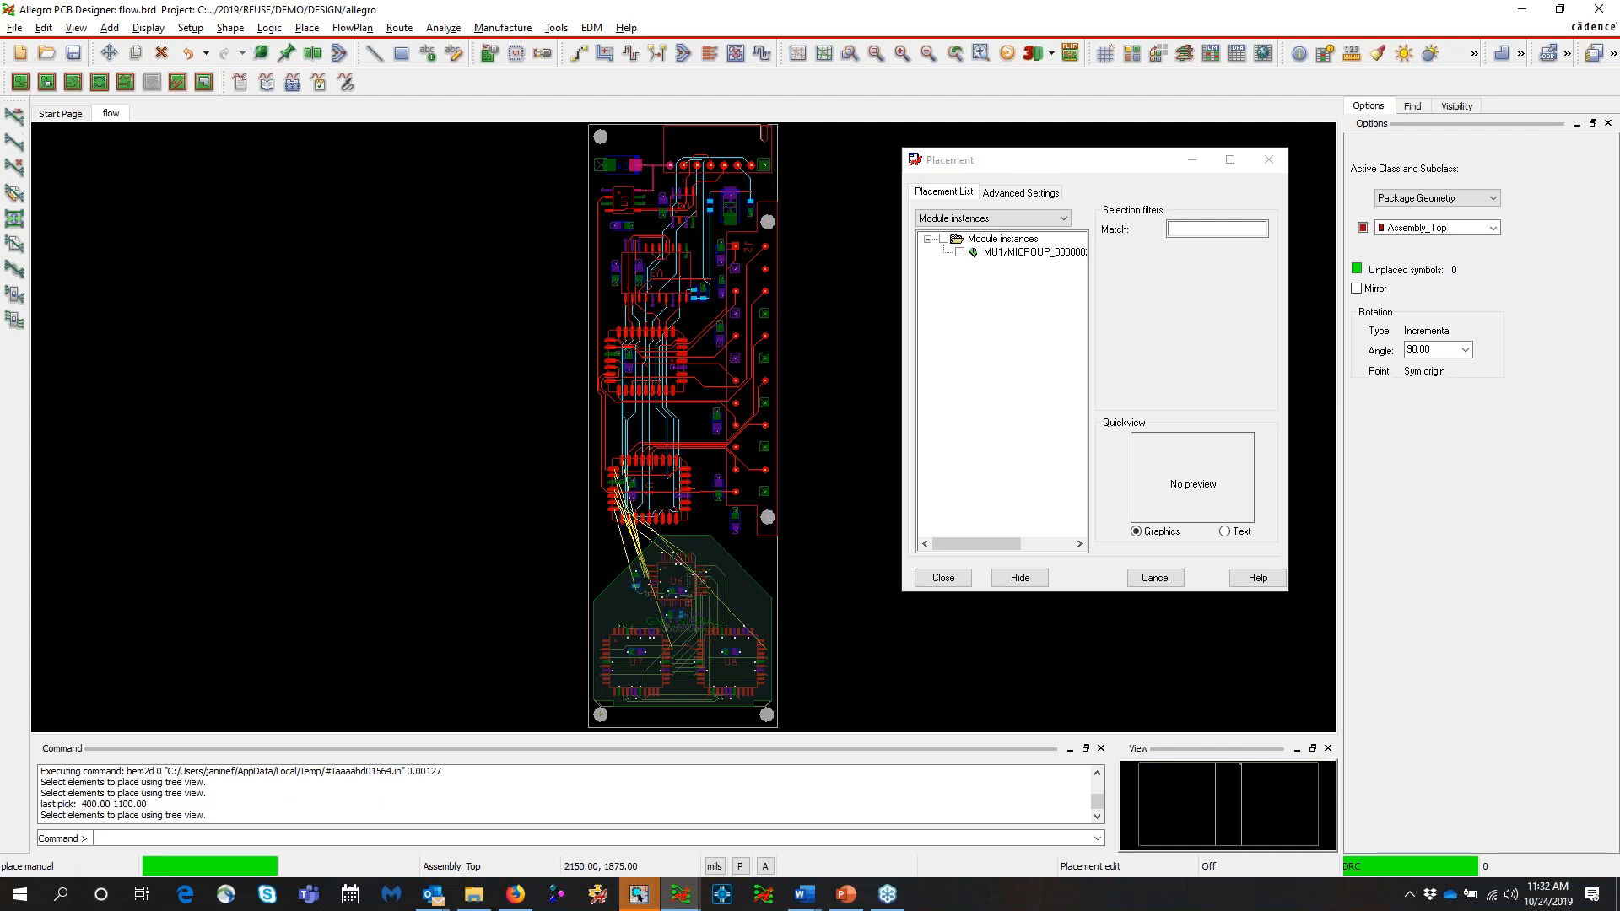
left_click(945, 579)
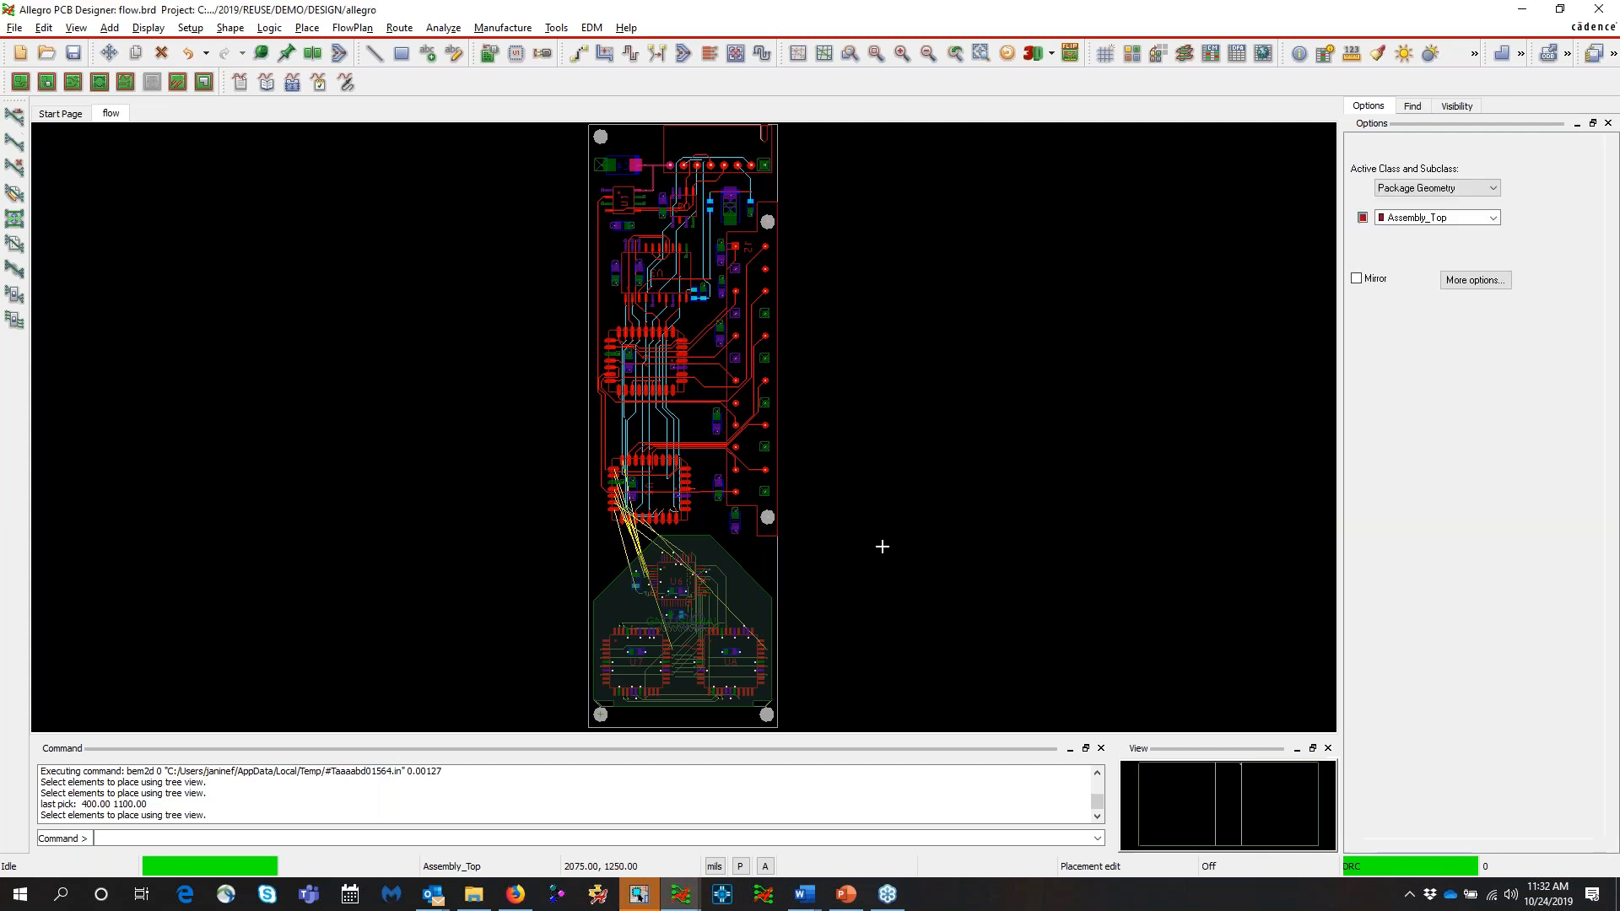
Import the MyColors.prm parameter file into the flow board to apply its layer colors and visibility
left_click(1457, 107)
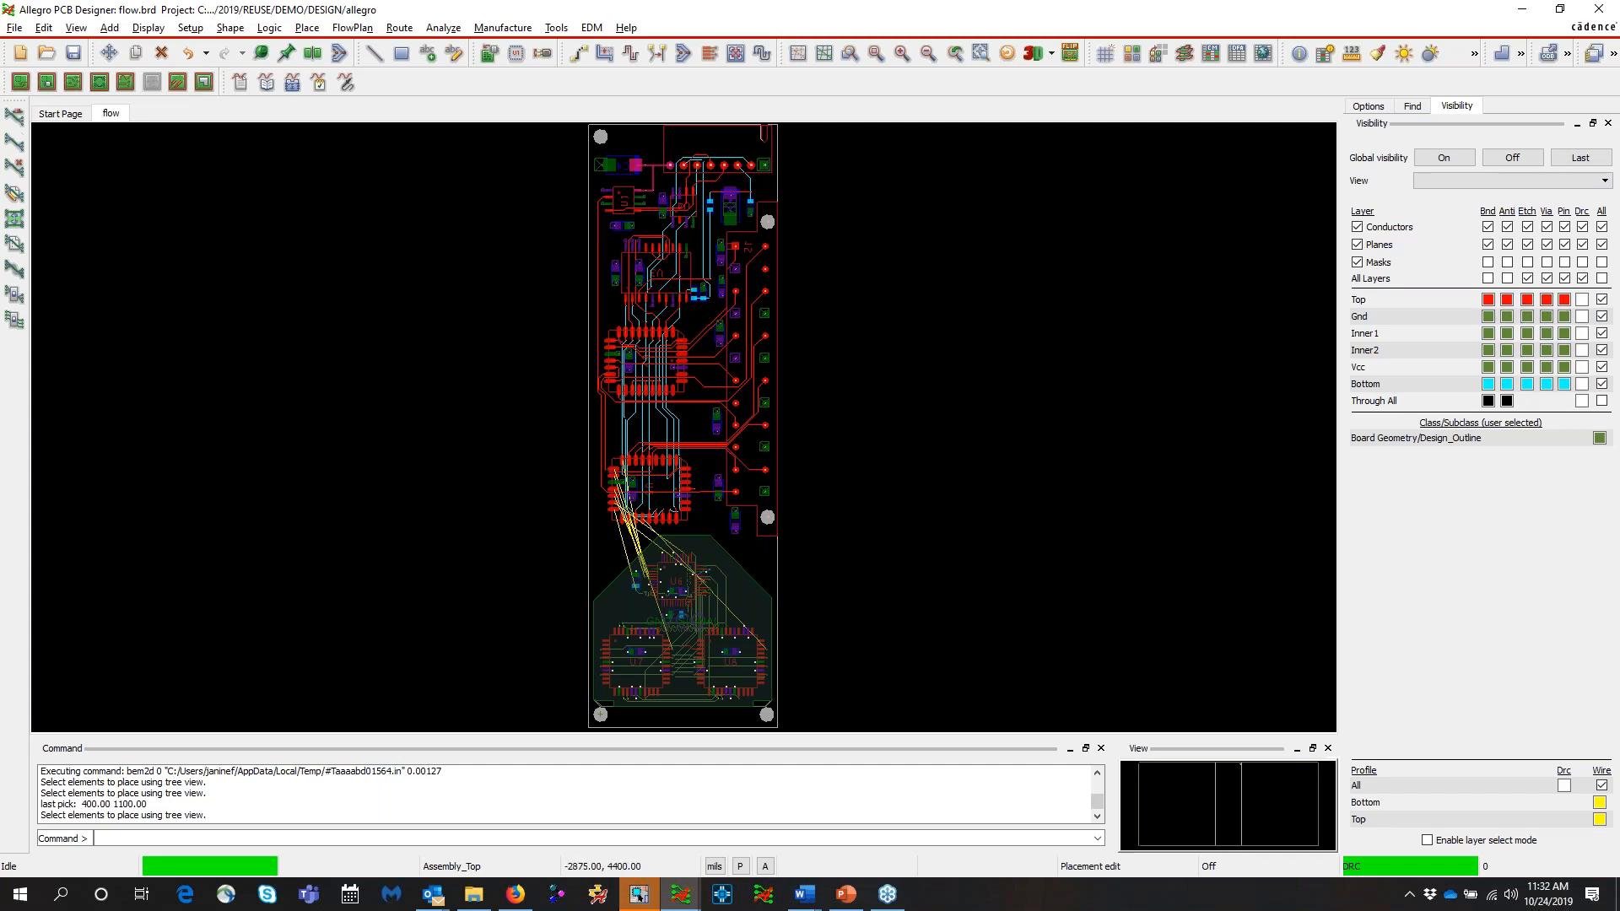
left_click(16, 28)
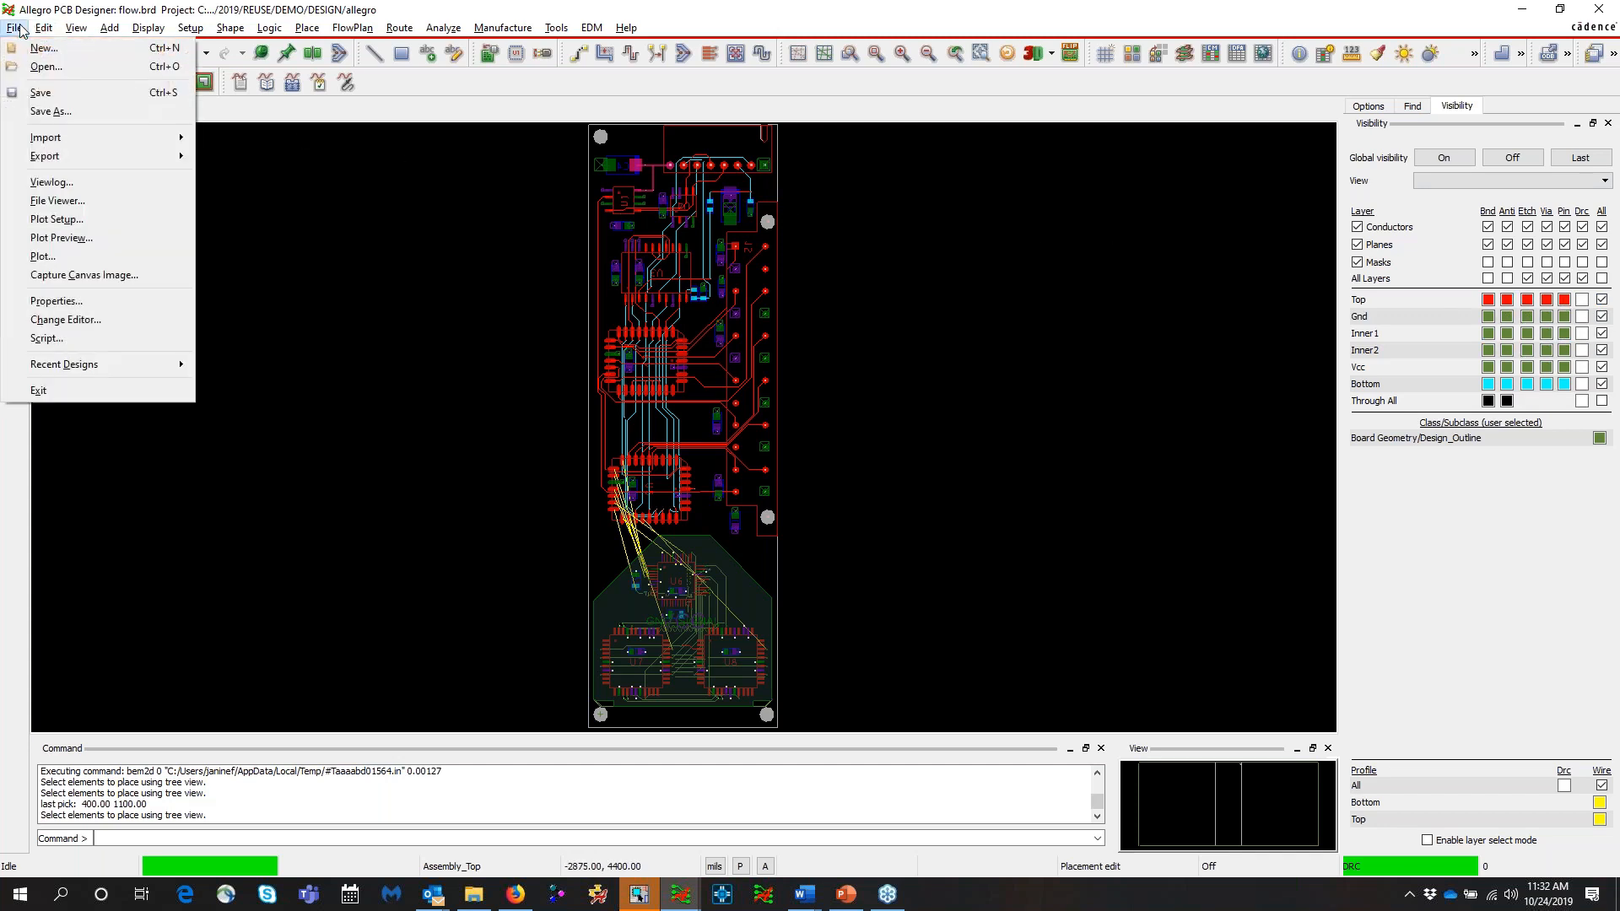
mouse_move(47, 138)
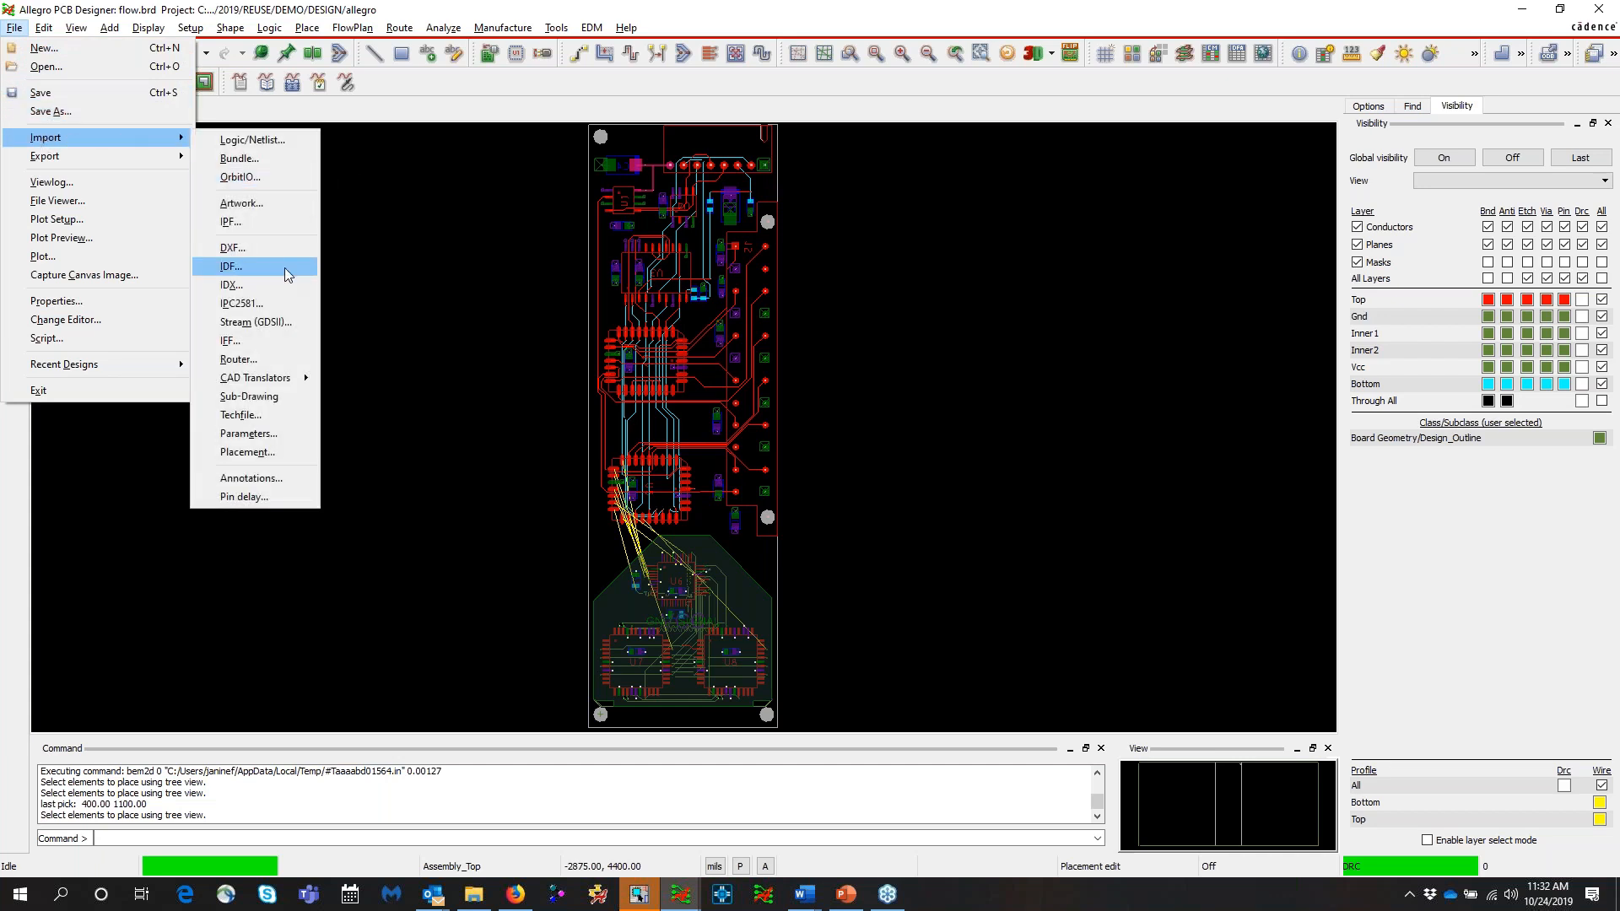
left_click(249, 433)
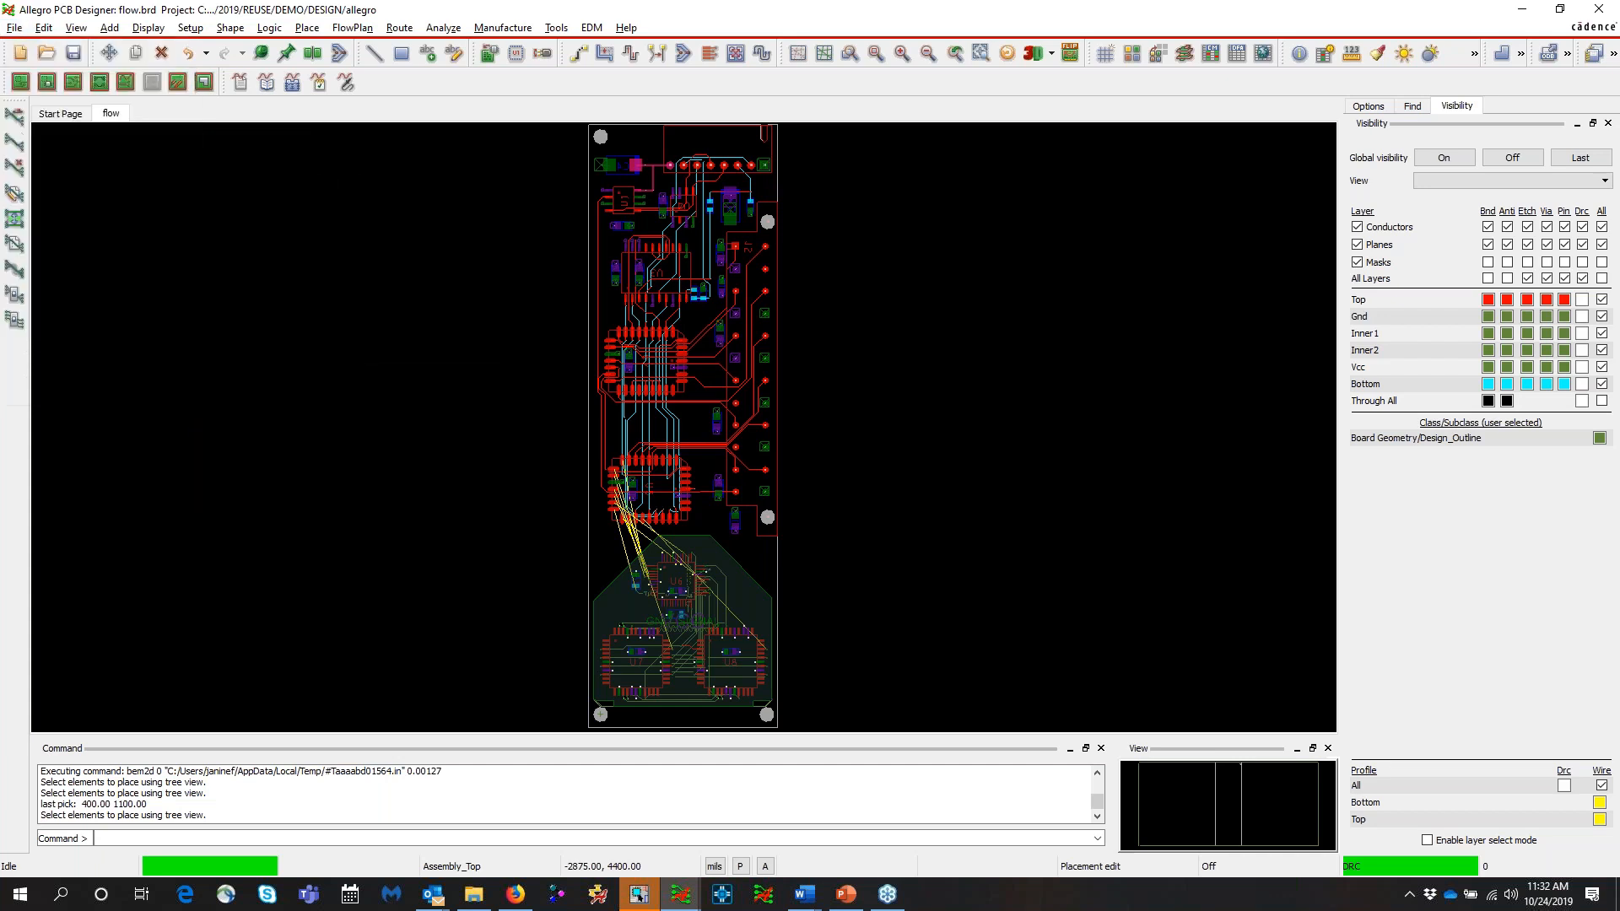
left_click(267, 113)
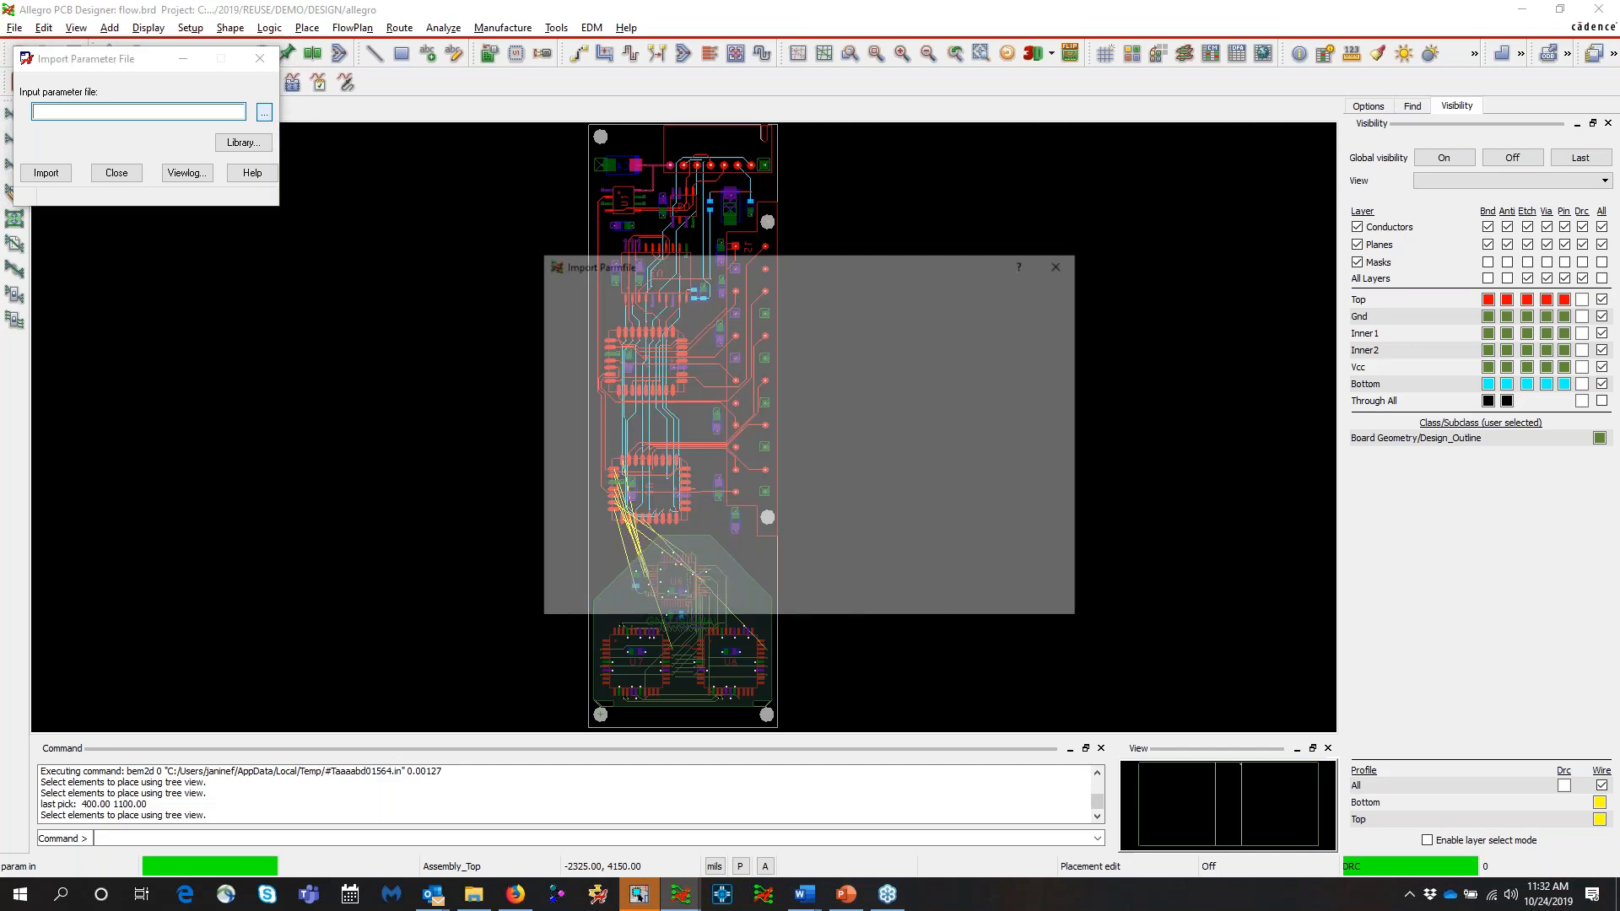
left_click(759, 365)
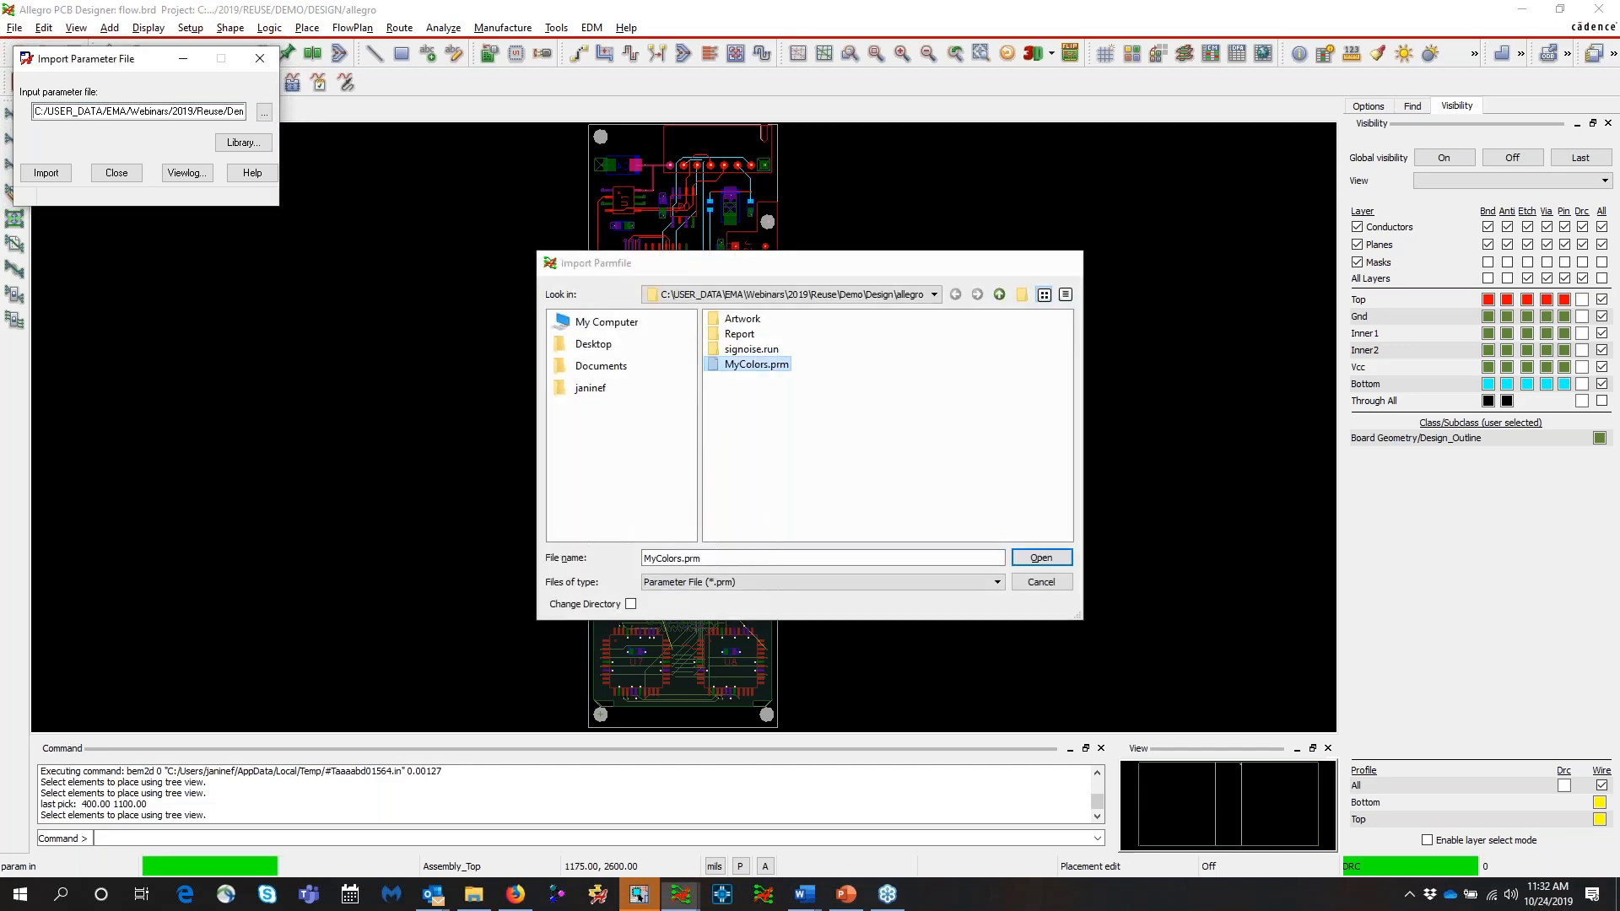
double_click(762, 365)
left_click(49, 174)
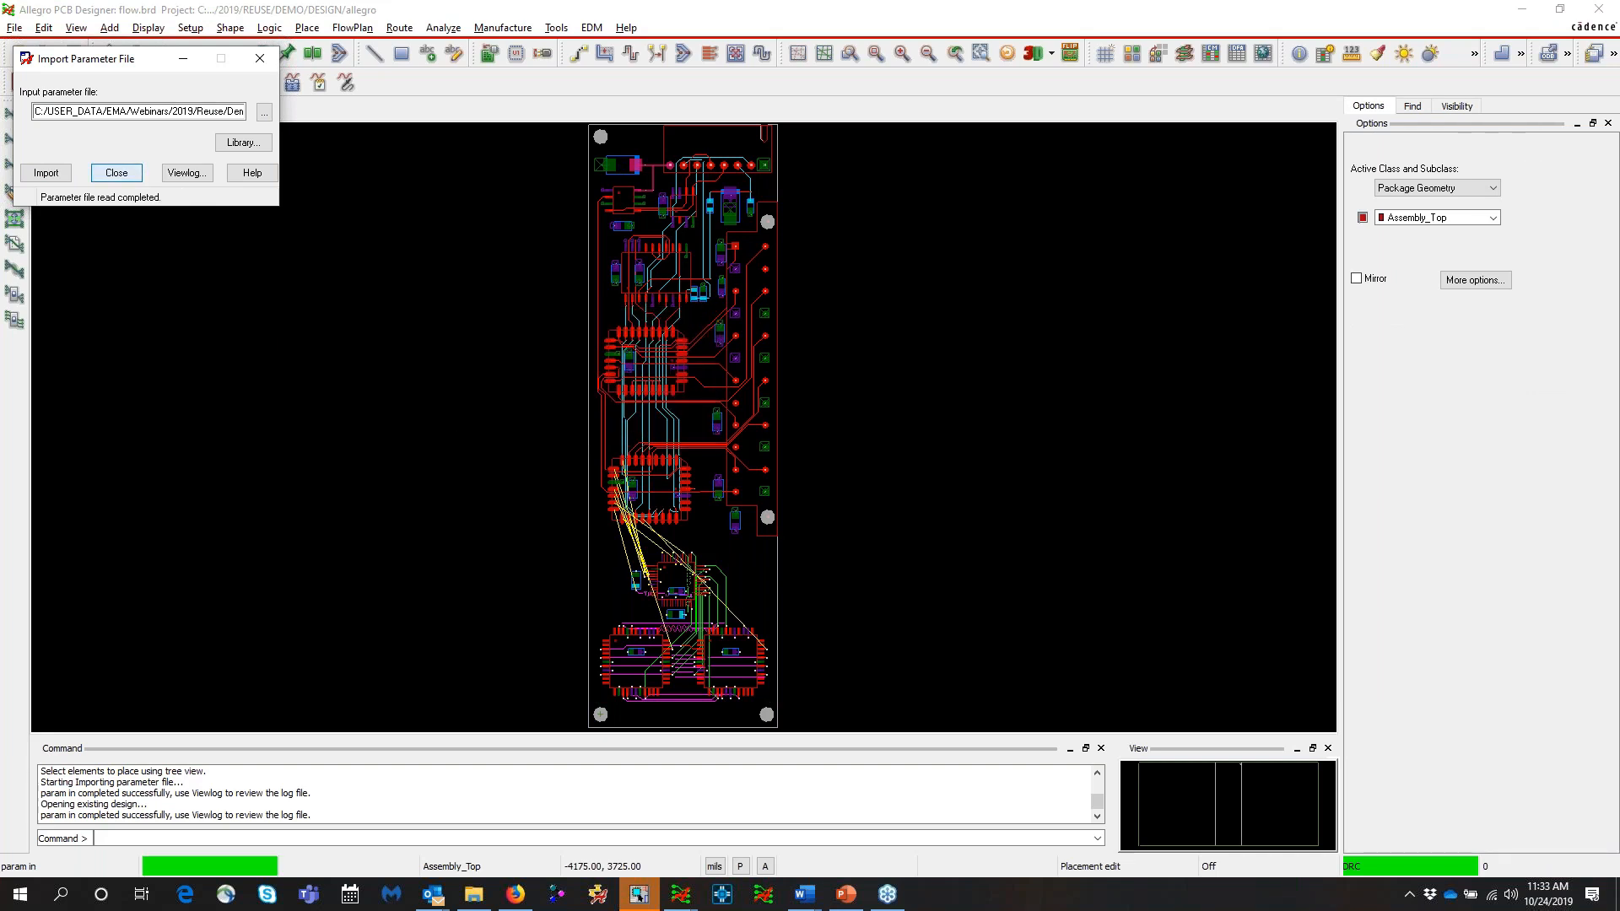
left_click(117, 172)
Review the board's layer visibility and stack-up color assignments, and inspect the placed module up close
left_click(1458, 105)
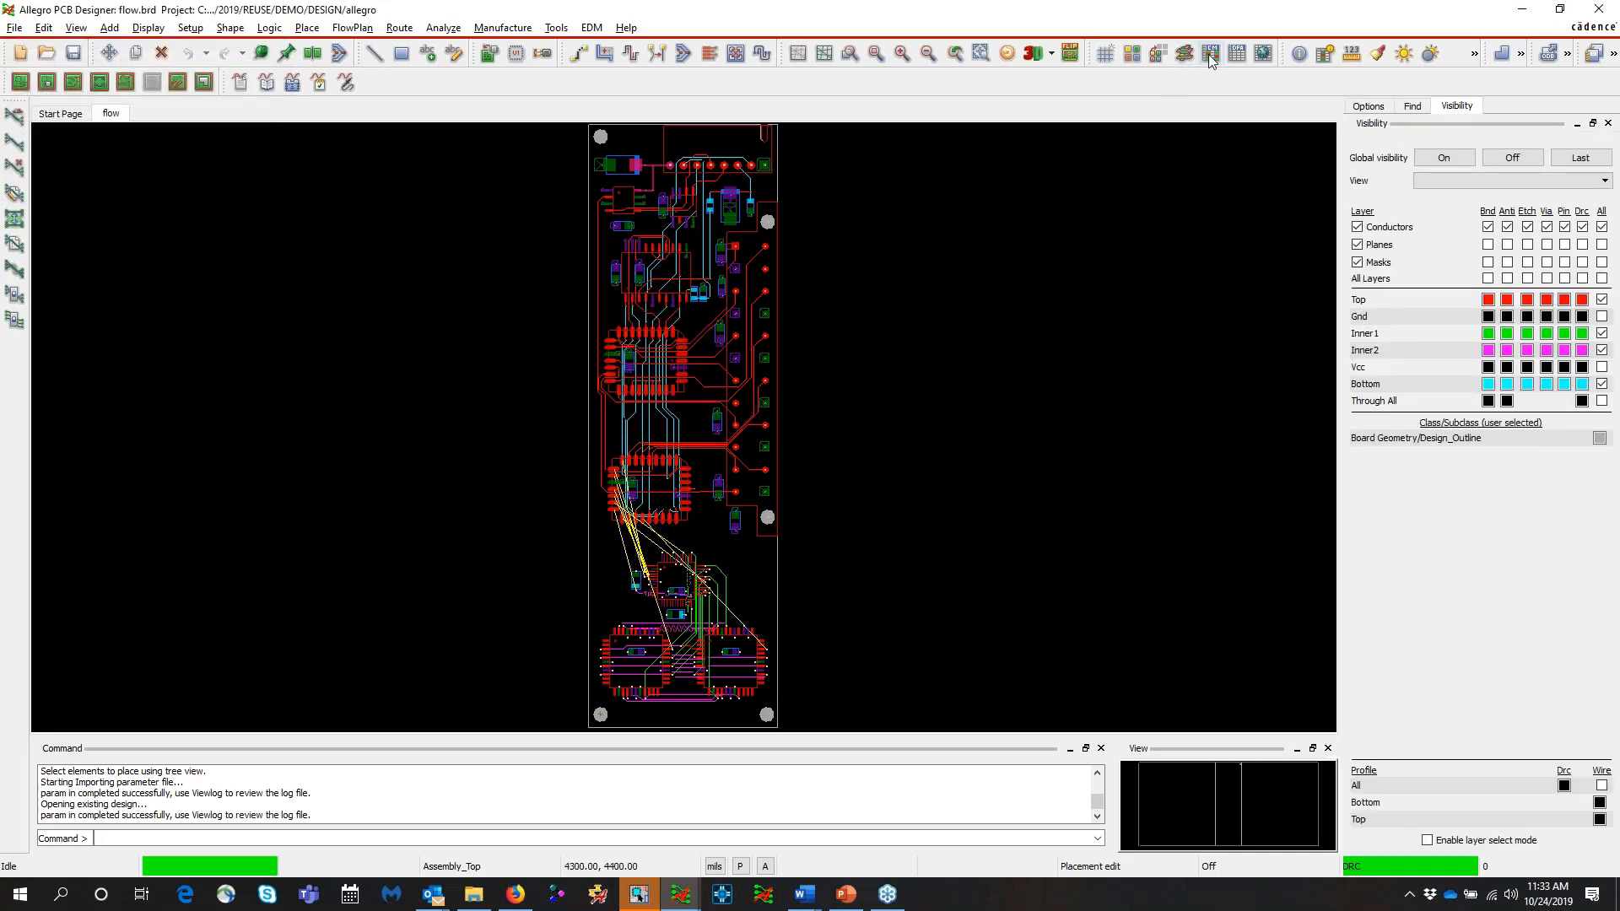
left_click(1134, 58)
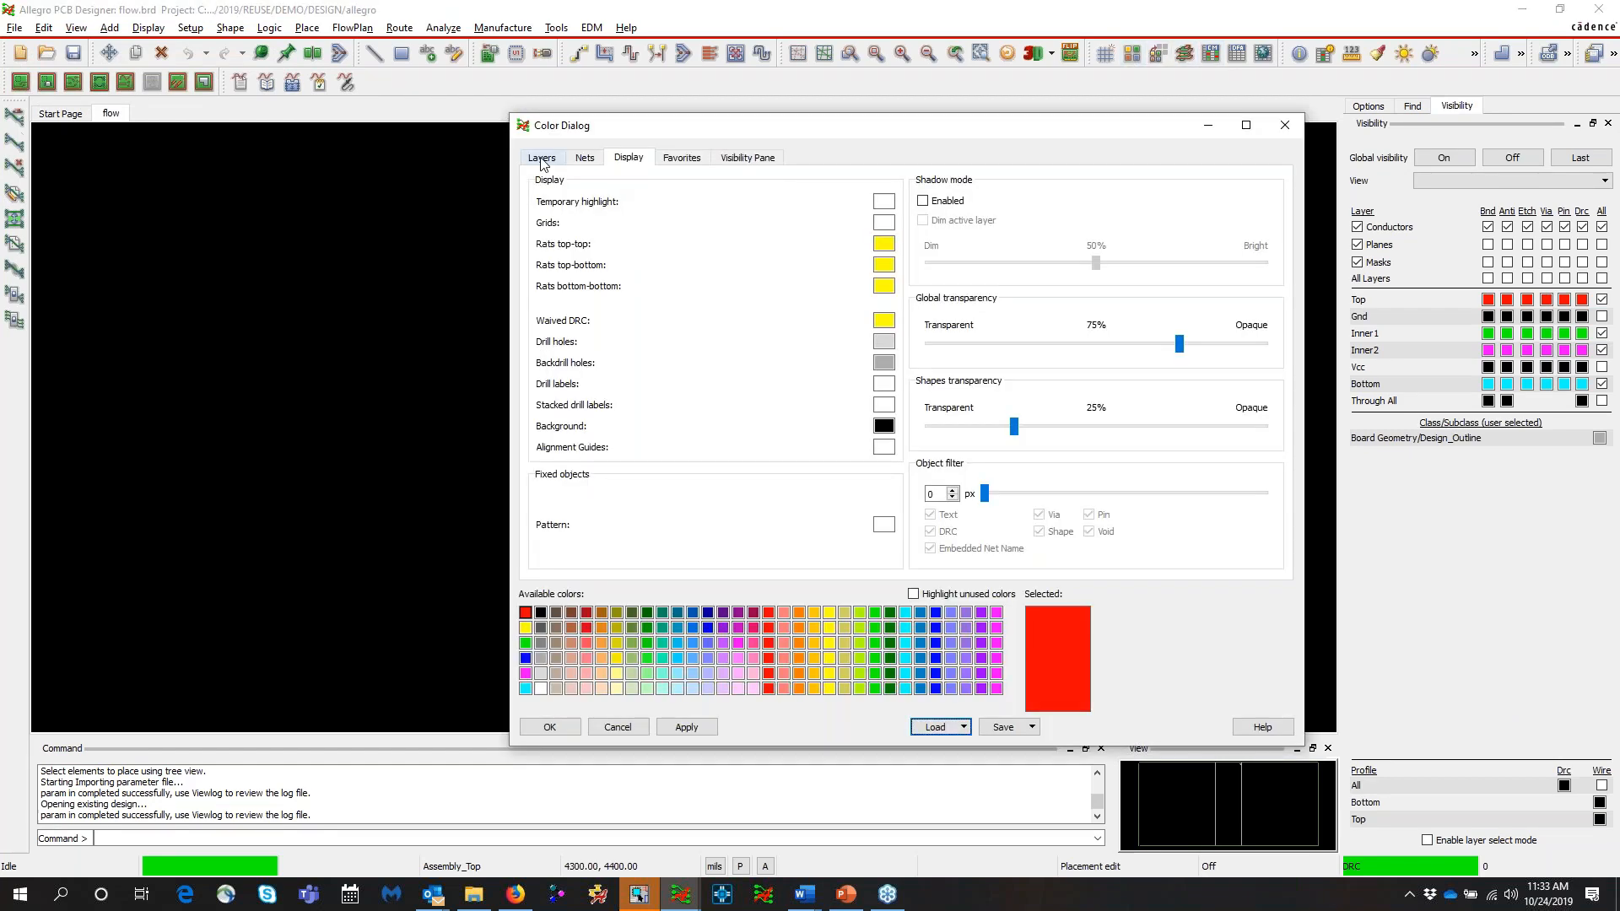
left_click(541, 157)
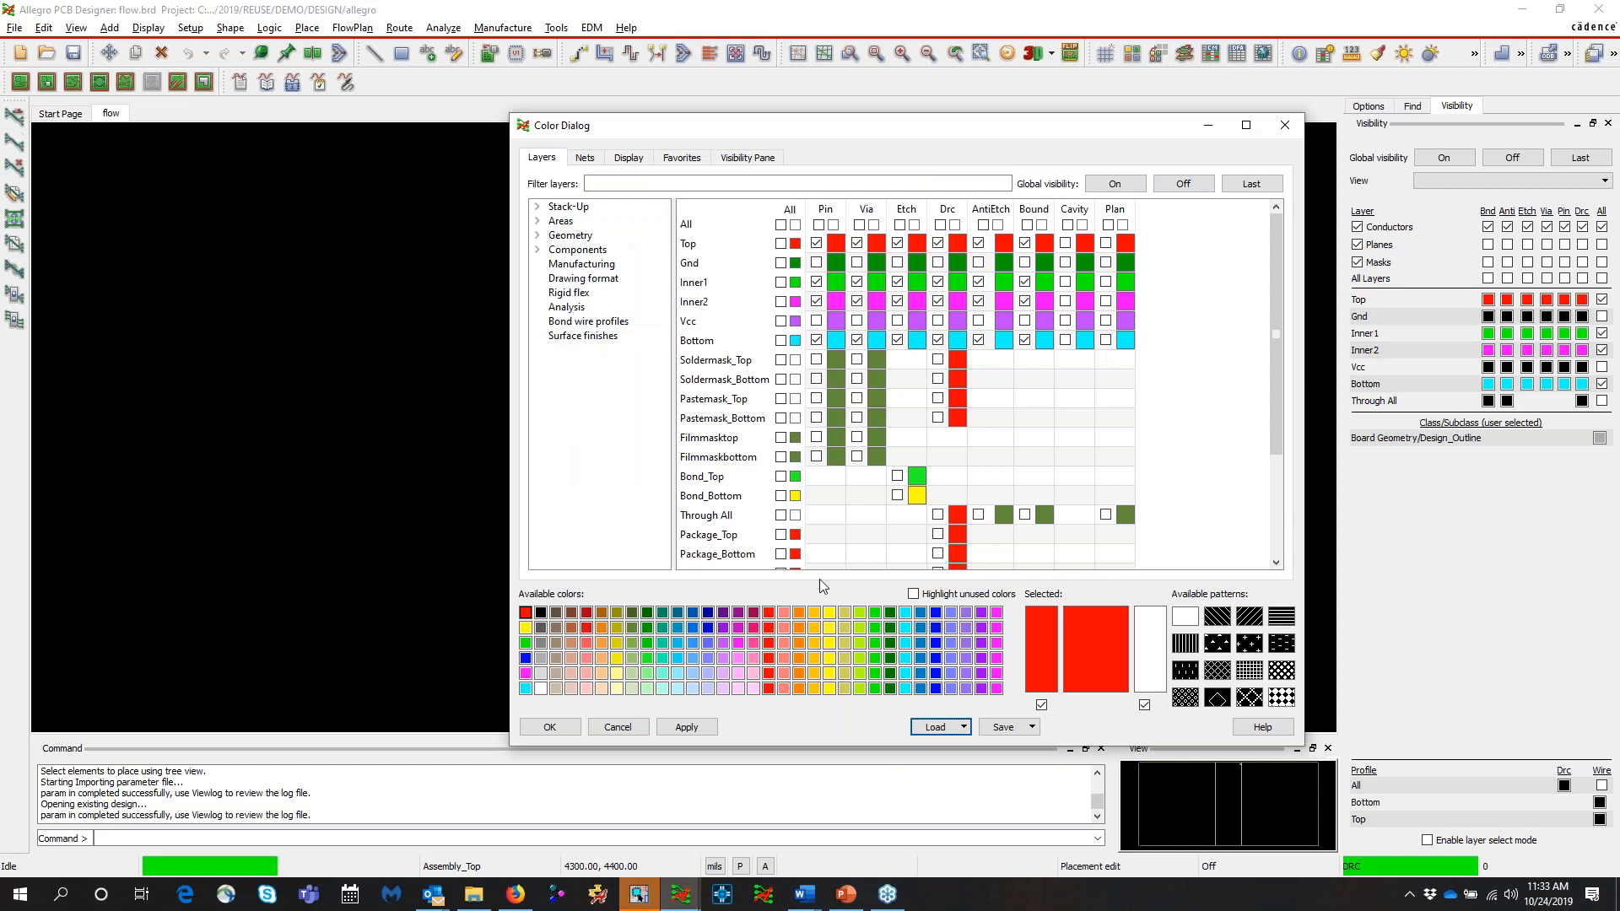
left_click(572, 729)
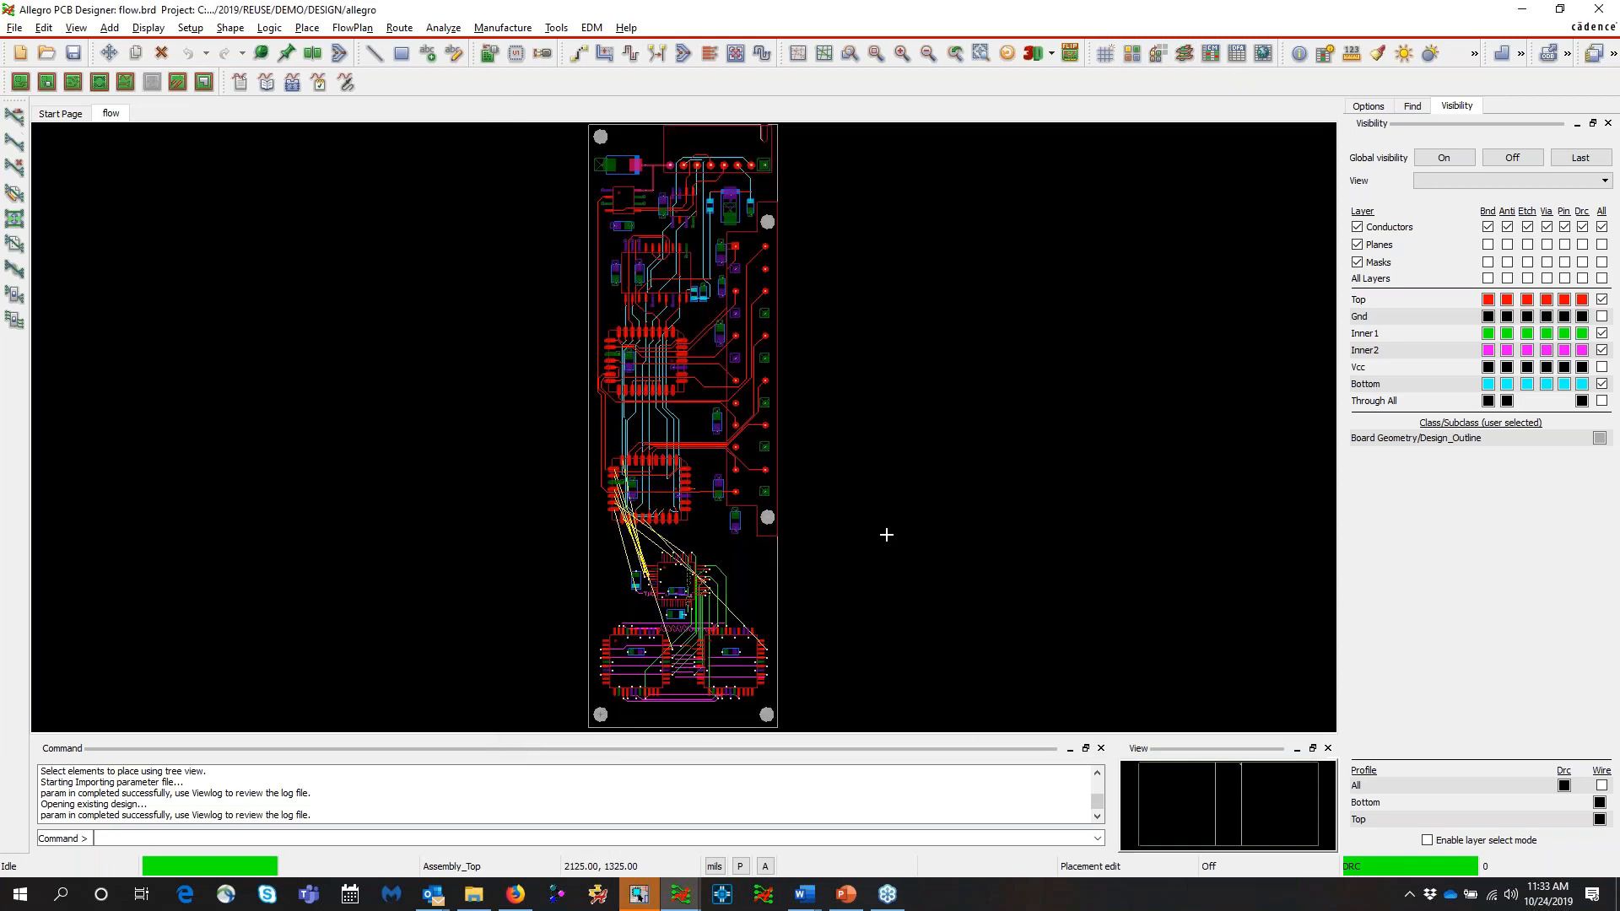
scroll(684, 603, "up", 2)
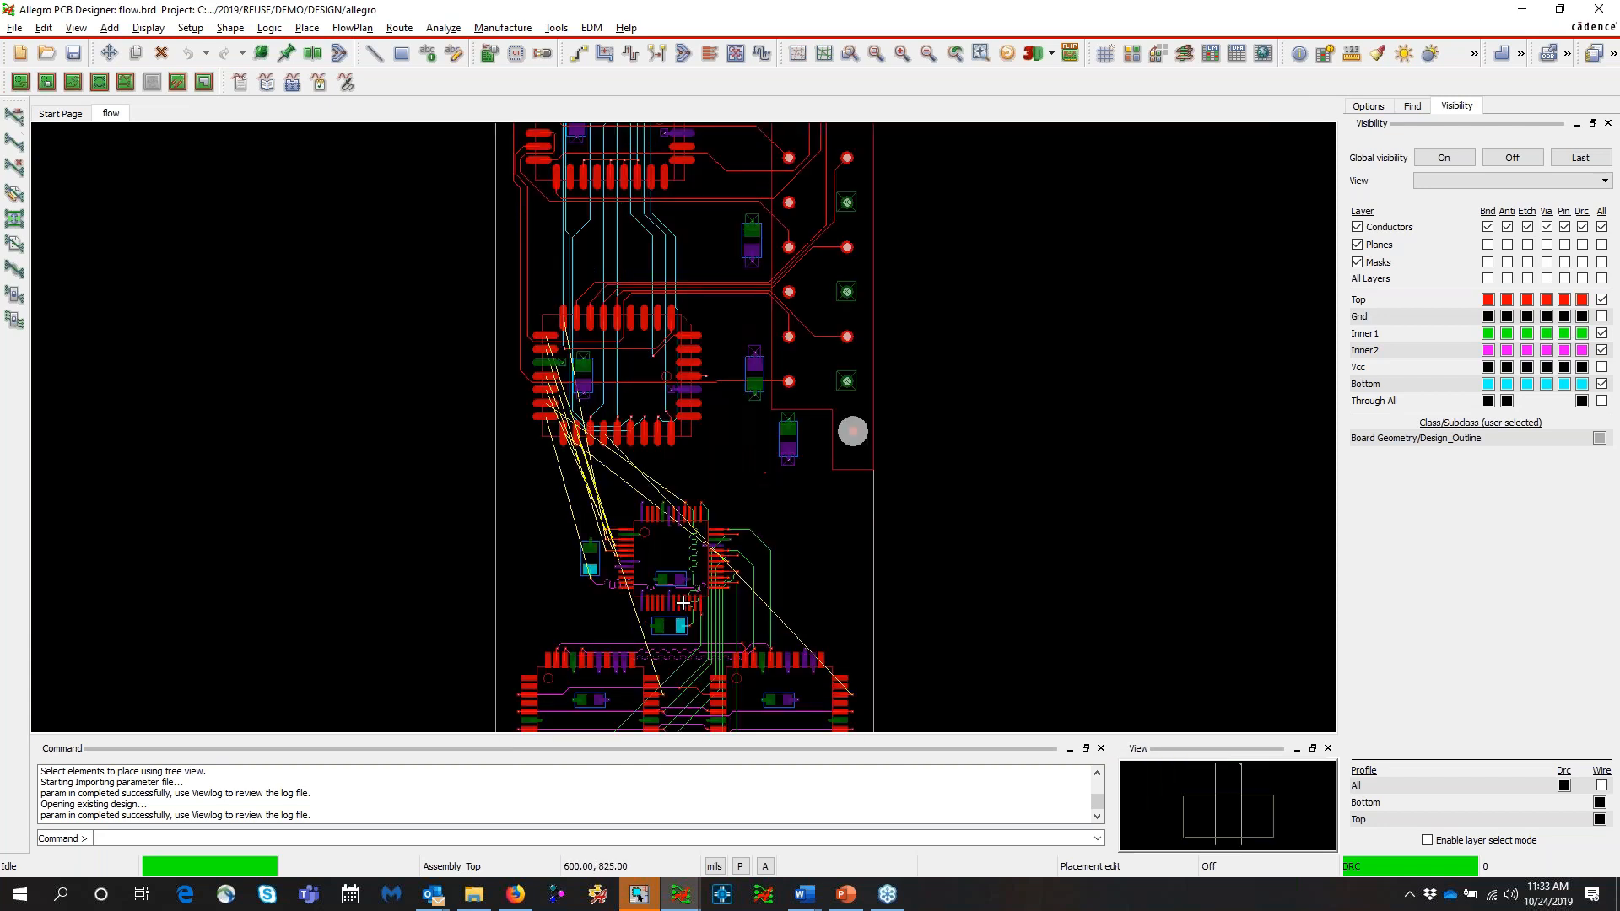
Save the changes to flow.brd and open Complete.brd from the allegro design folder
scroll(688, 602, "down", 2)
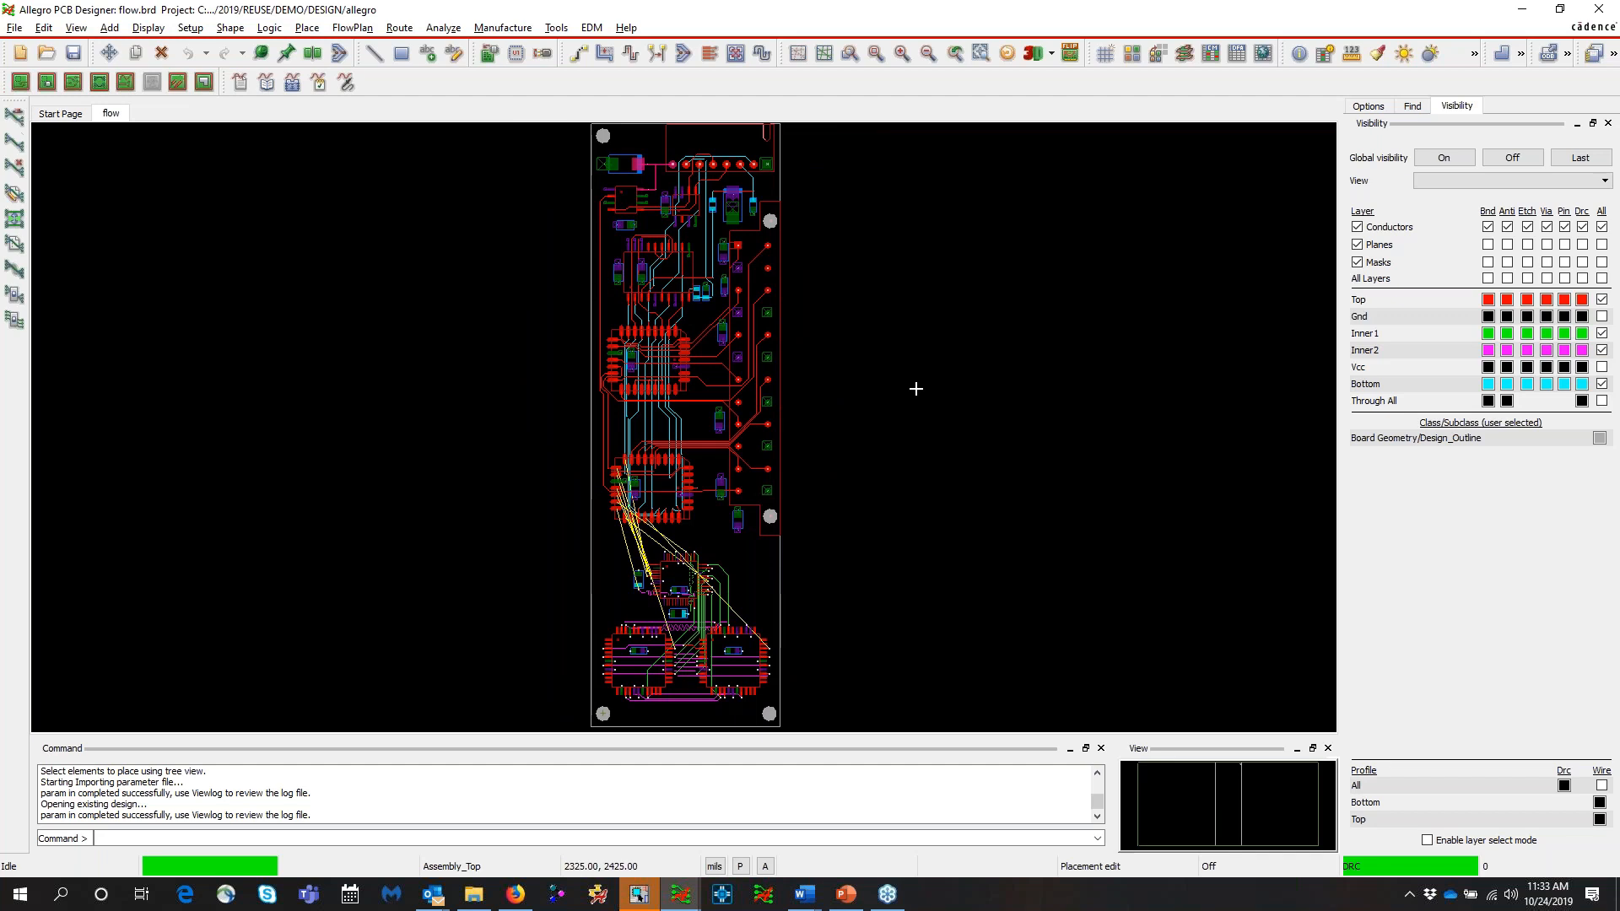
left_click(19, 28)
left_click(76, 69)
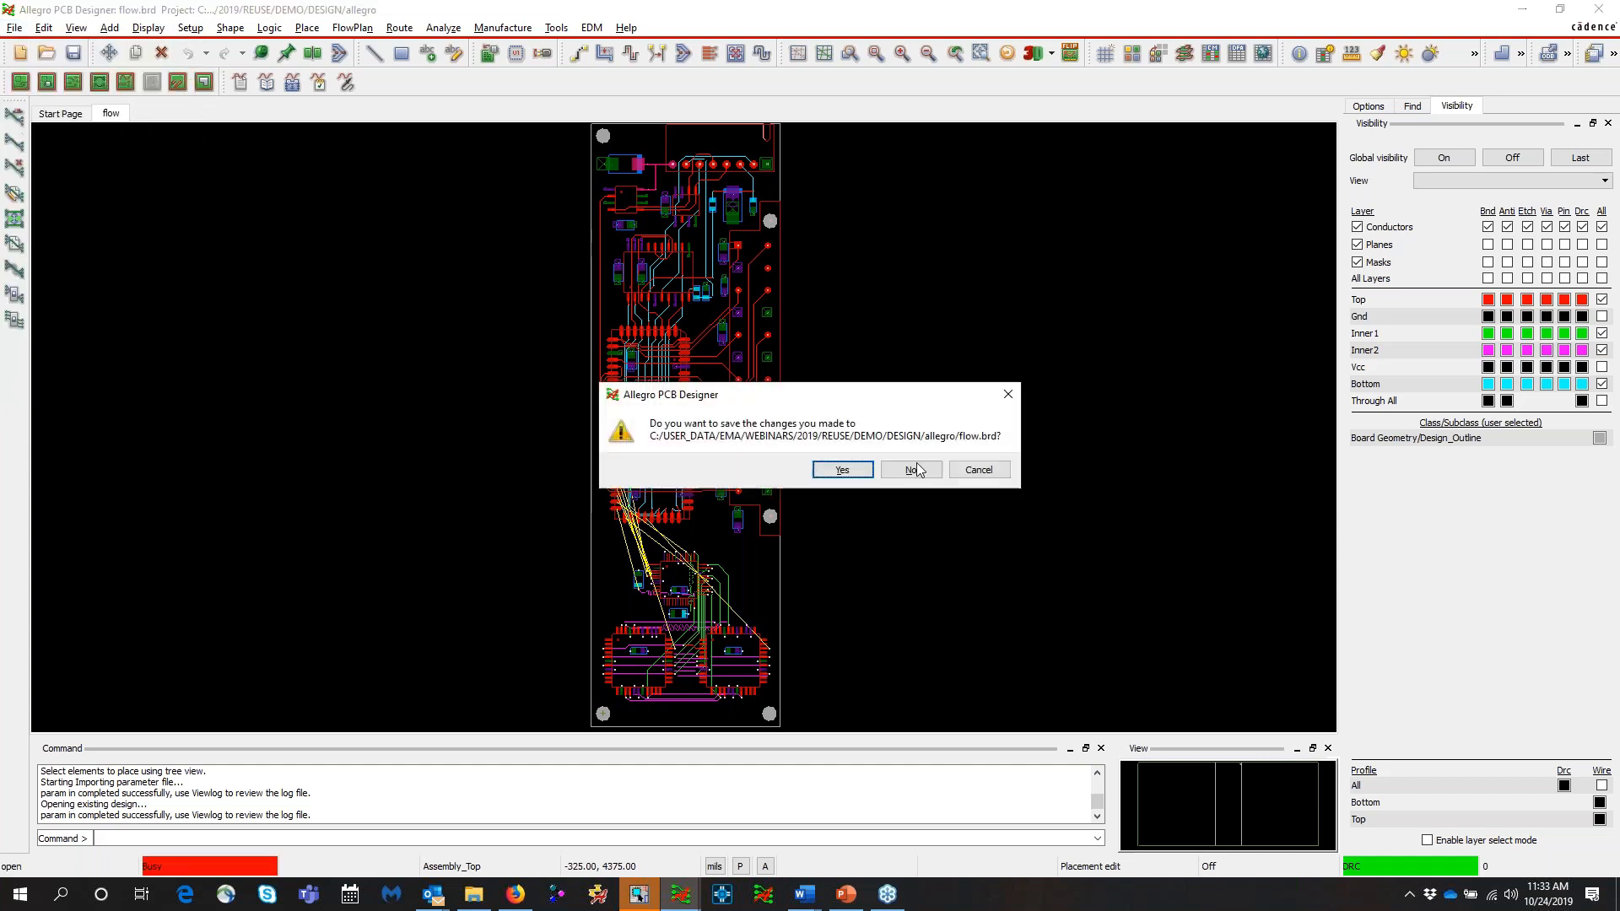
left_click(845, 471)
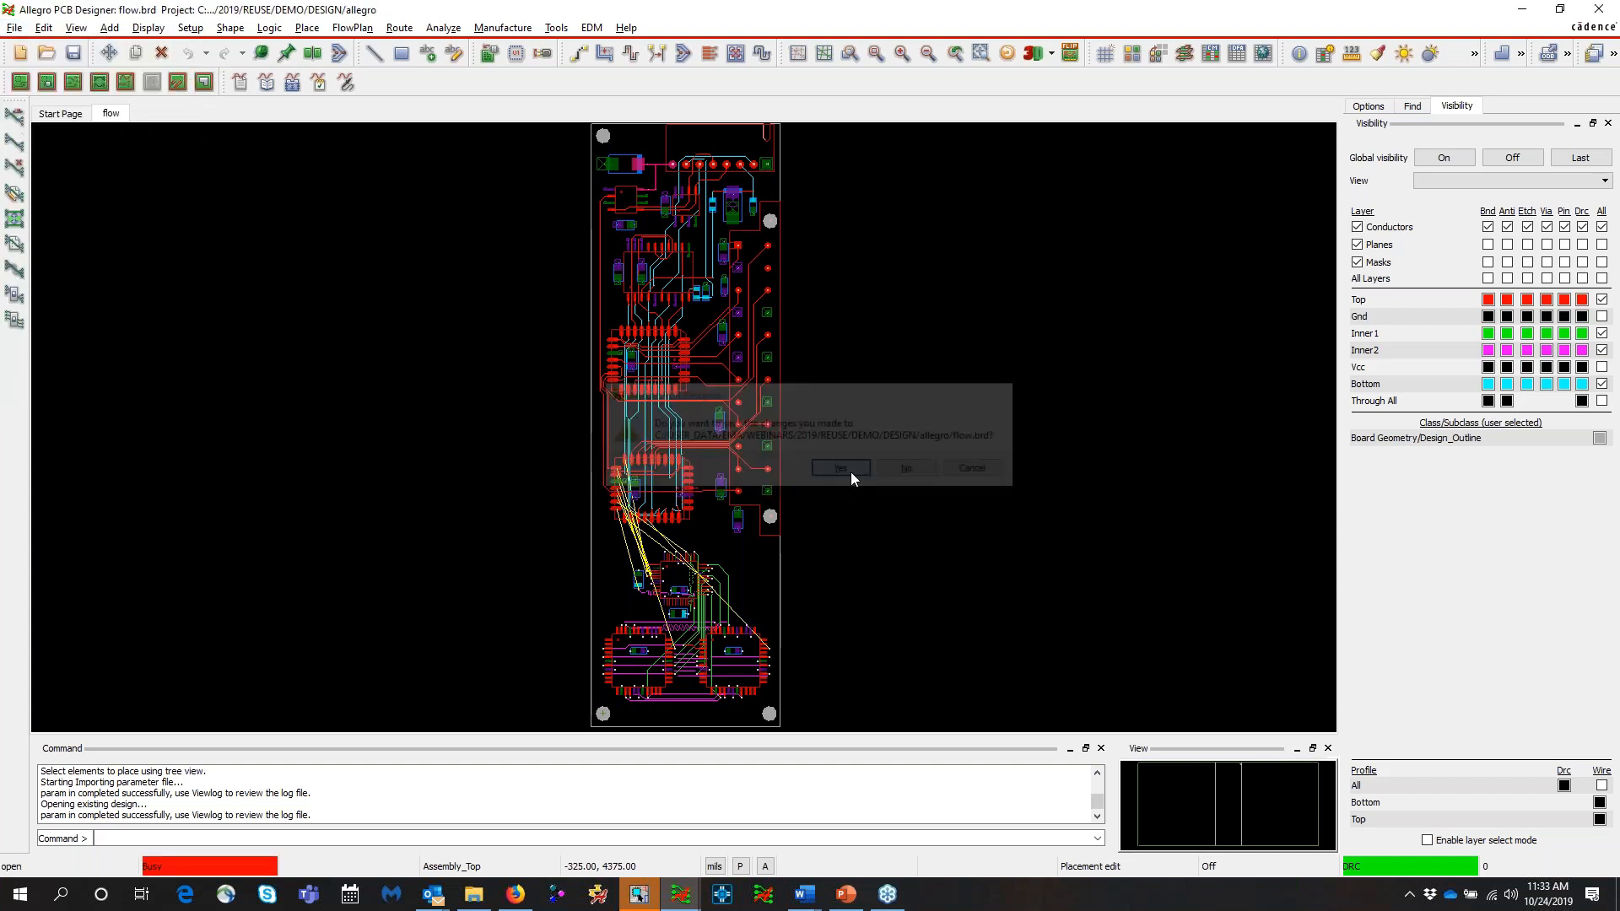
left_click(517, 340)
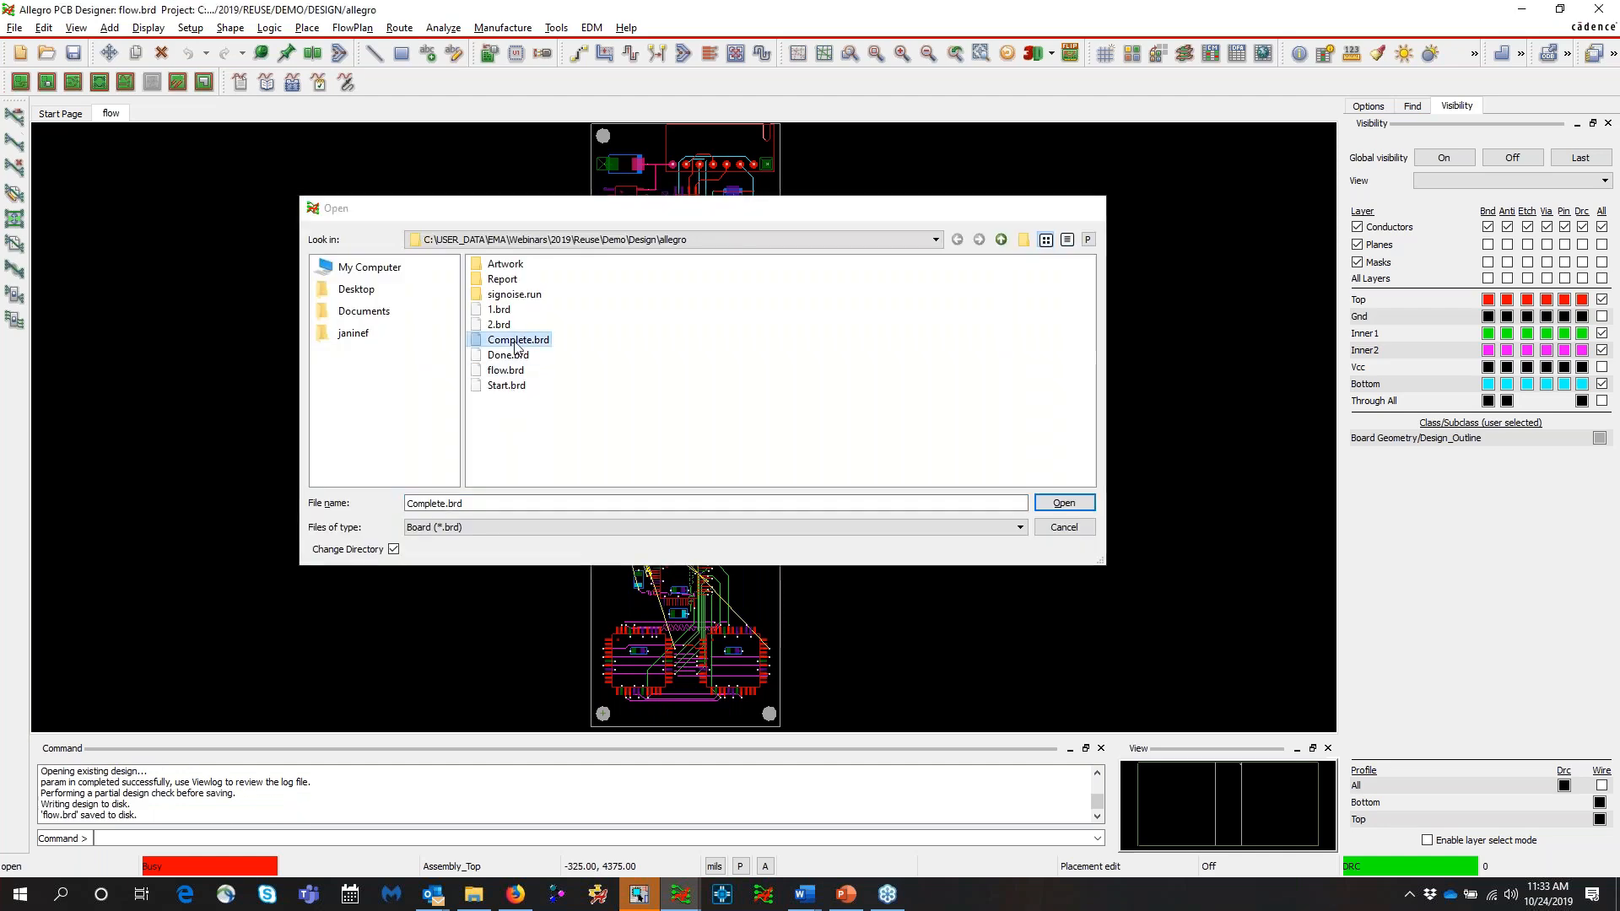
double_click(517, 341)
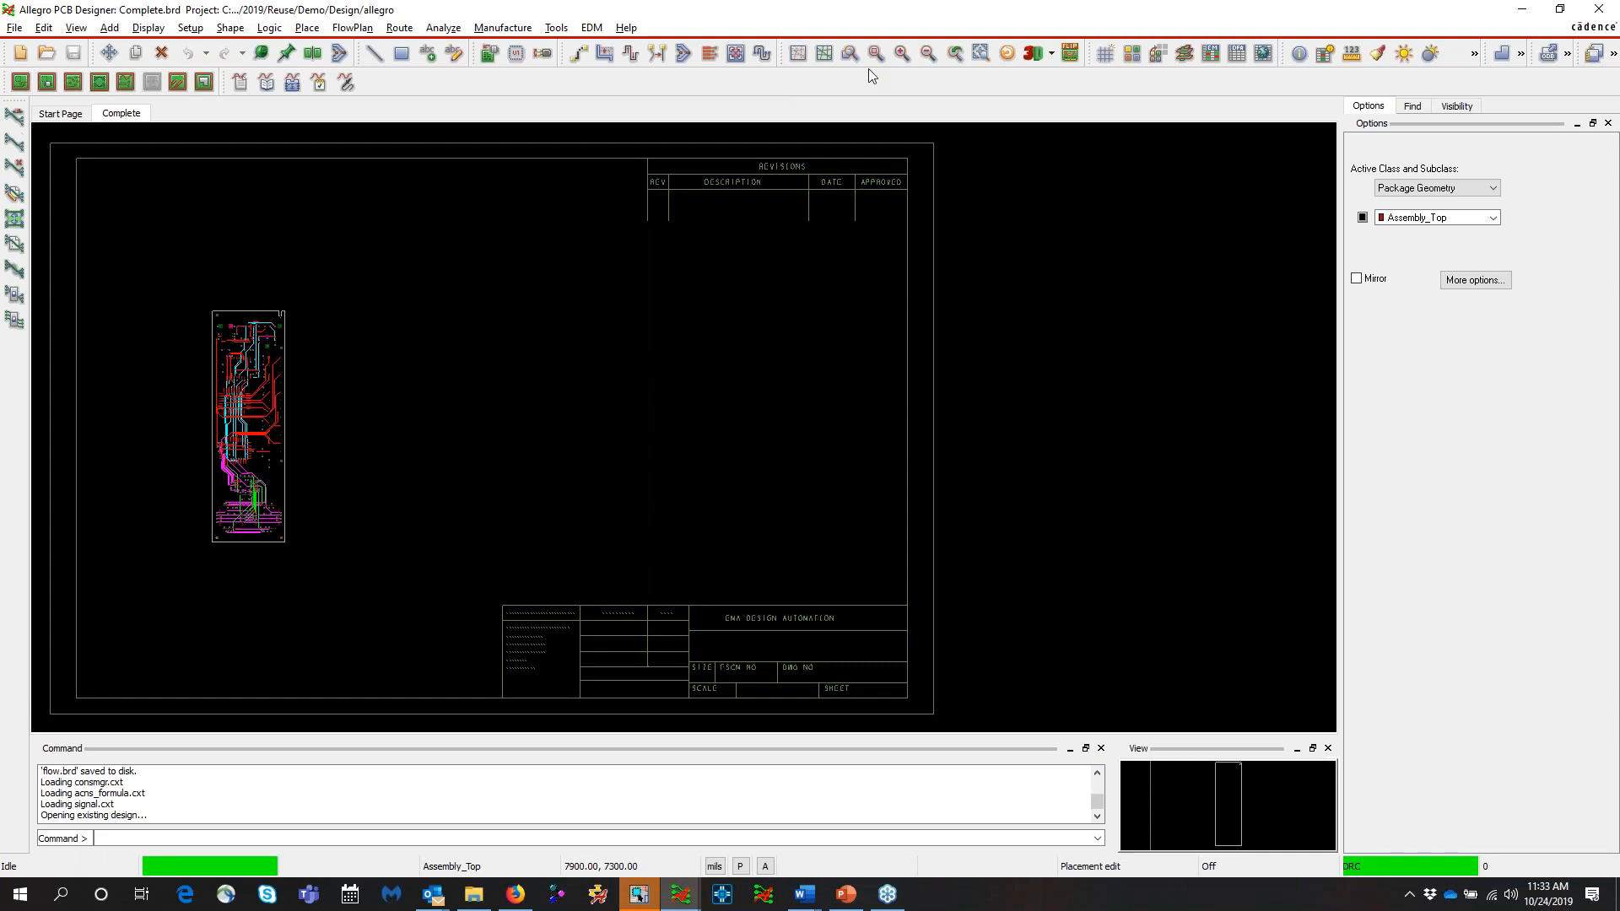
Inspect the completed board's Gnd and Vcc plane layers by toggling each layer's visibility on and off
scroll(238, 441, "up", 4)
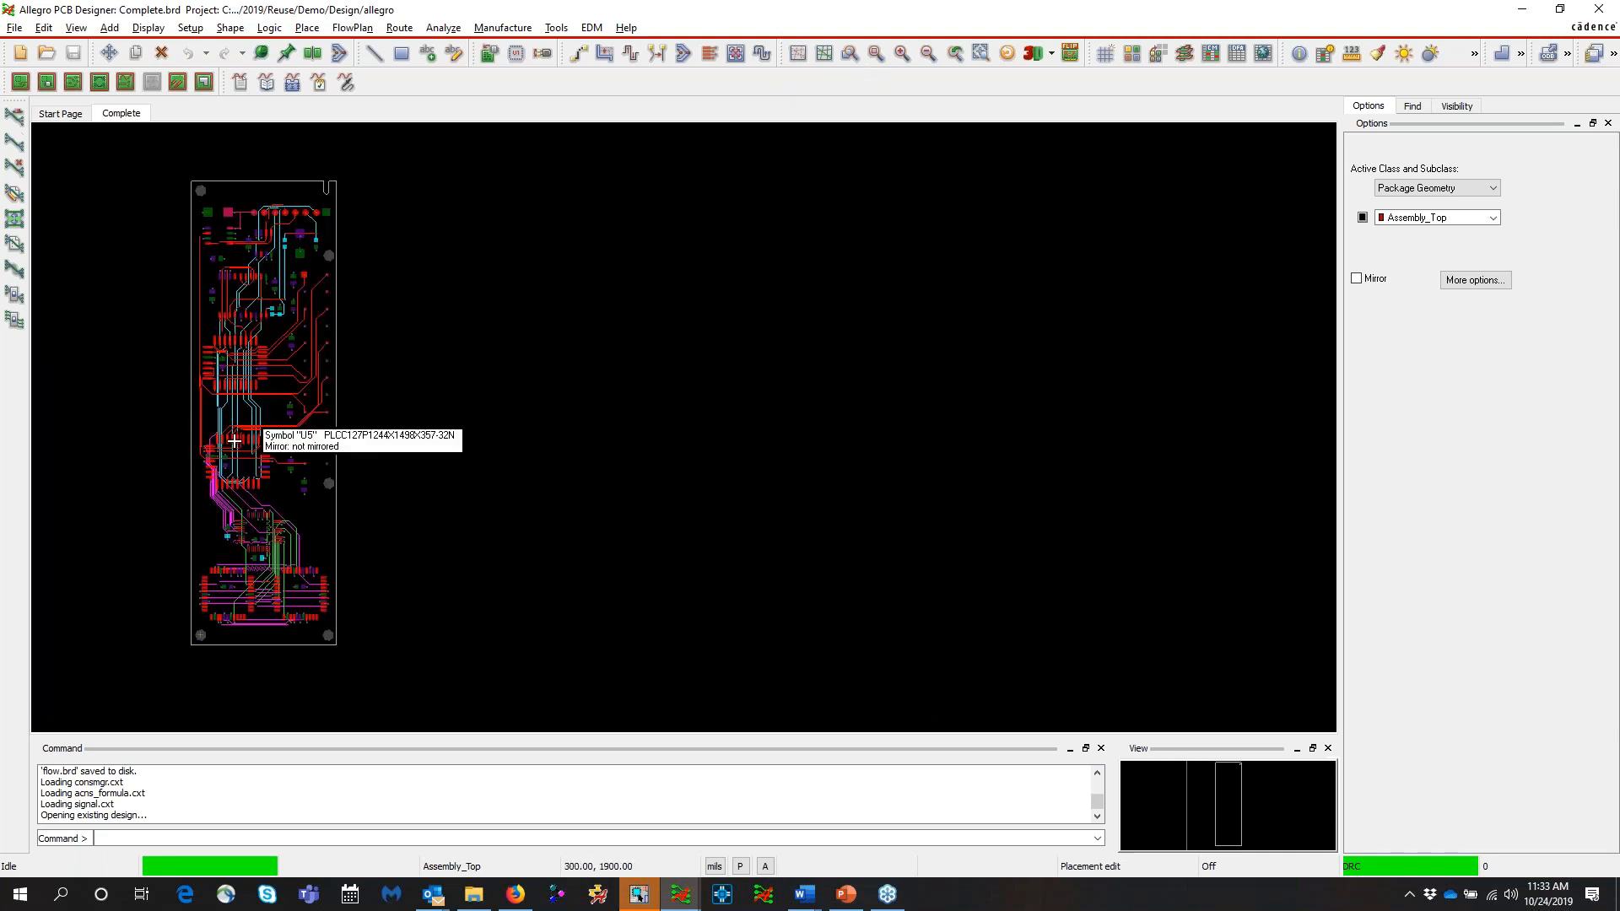
scroll(405, 382, "down", 3)
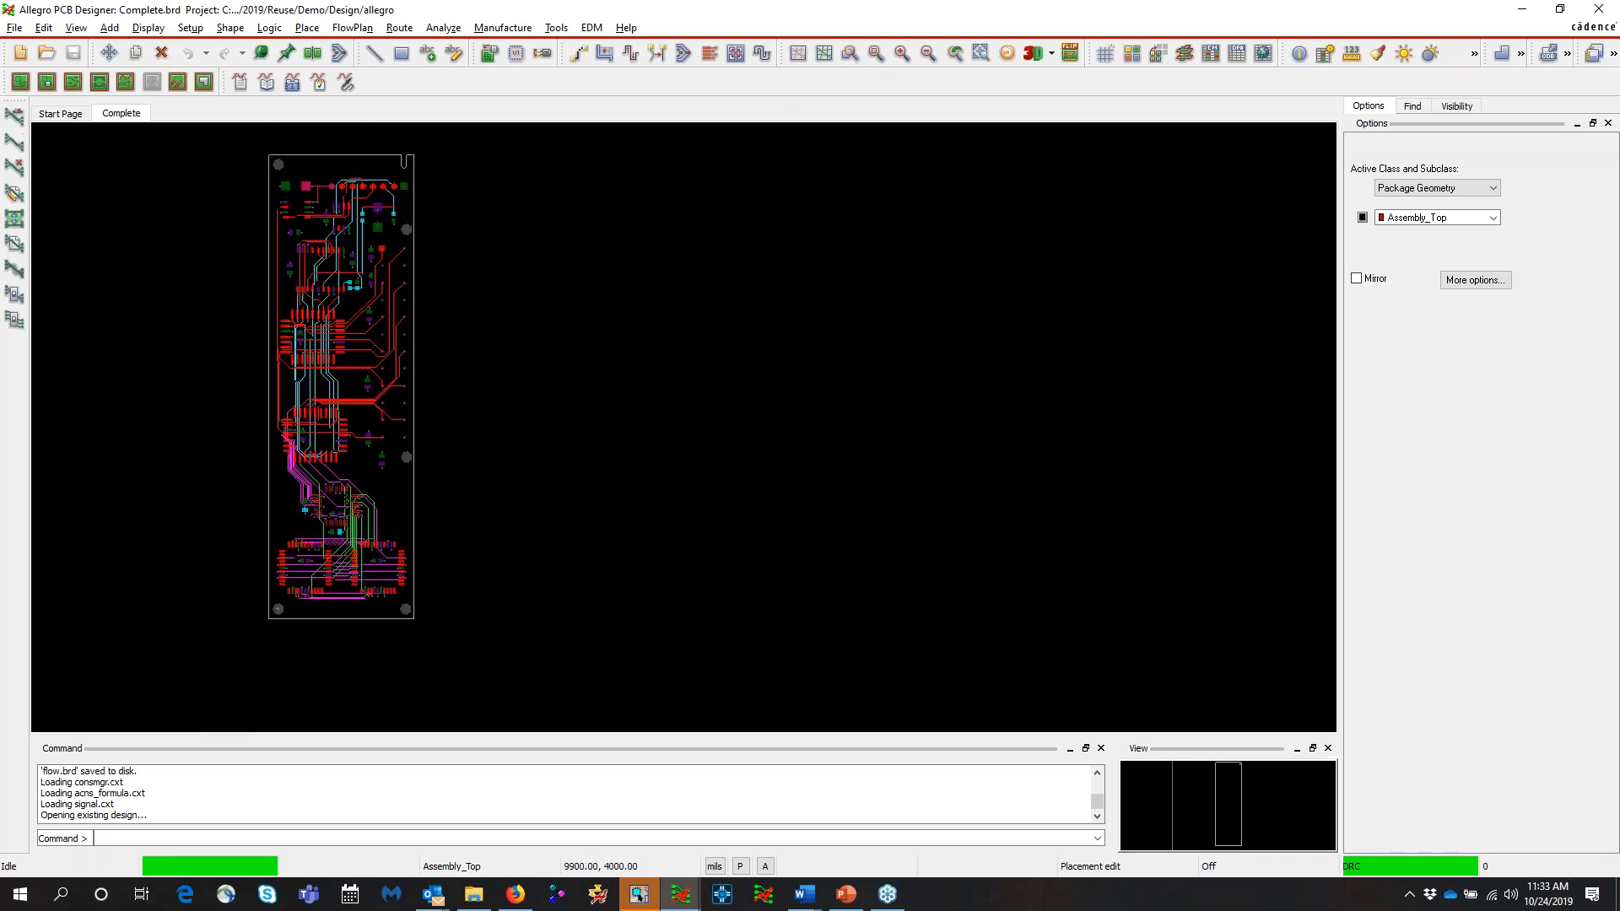
left_click(1457, 108)
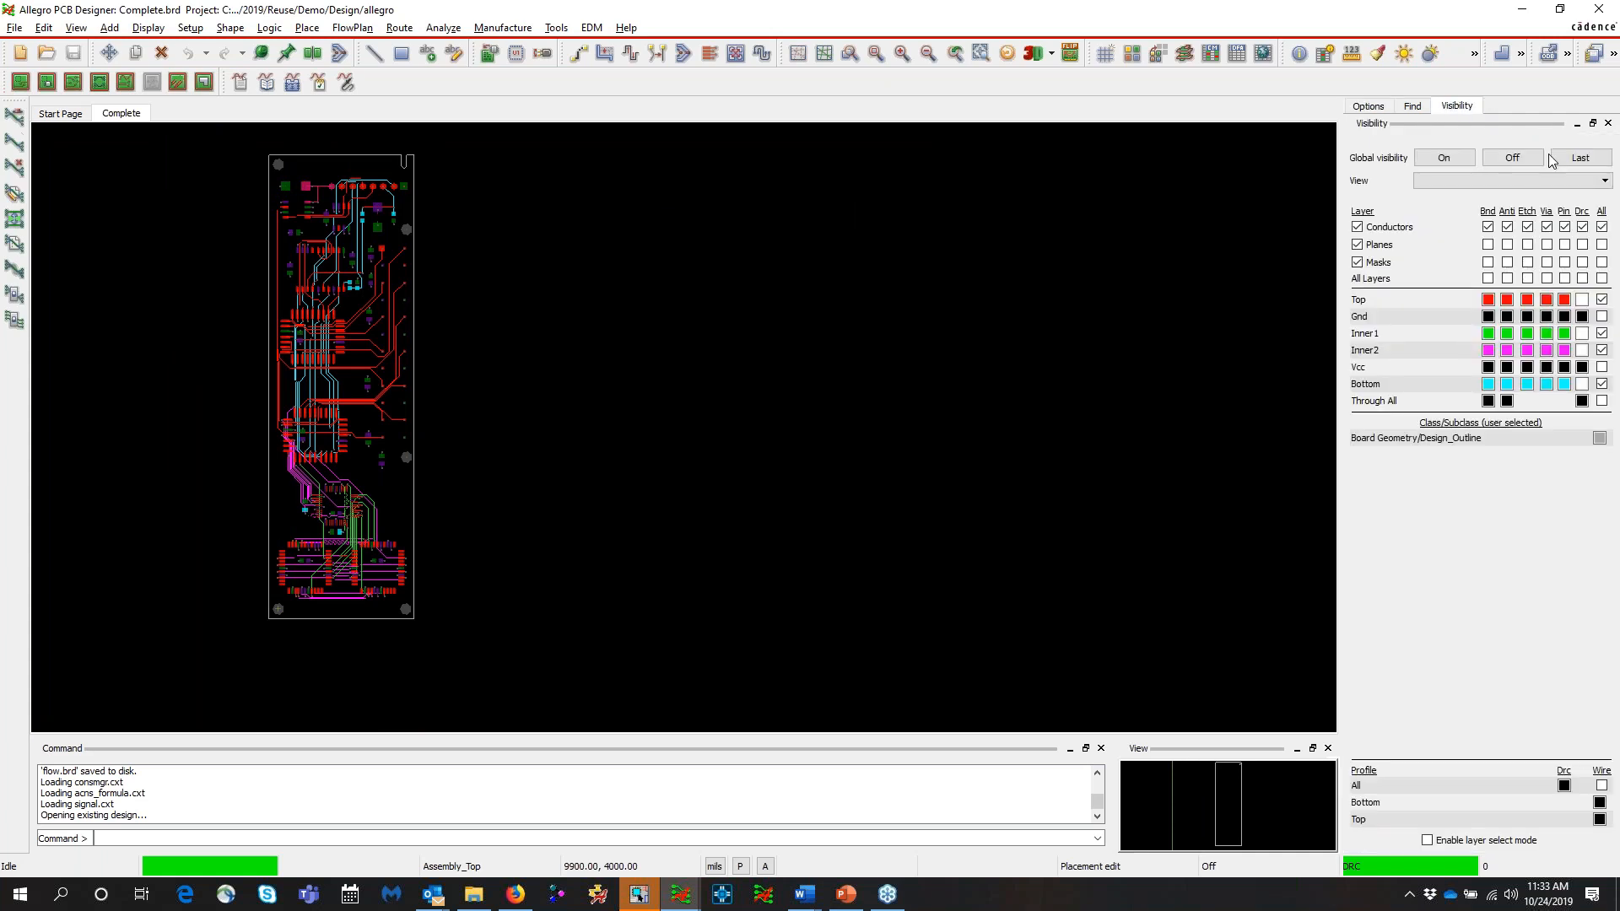
left_click(1603, 317)
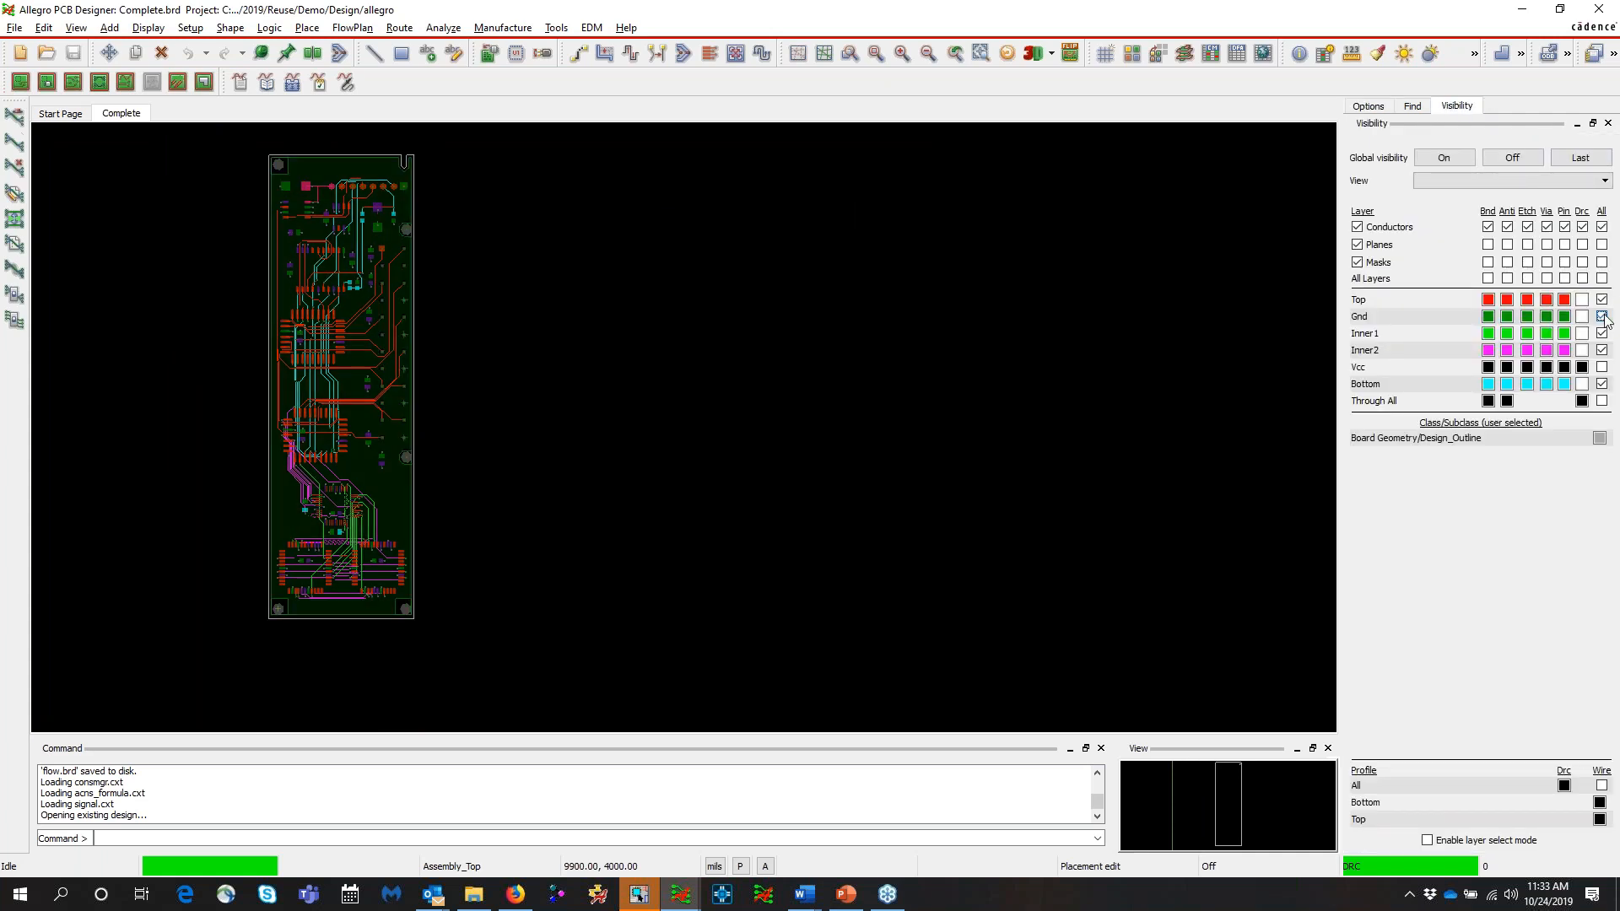
left_click(1603, 317)
left_click(1602, 367)
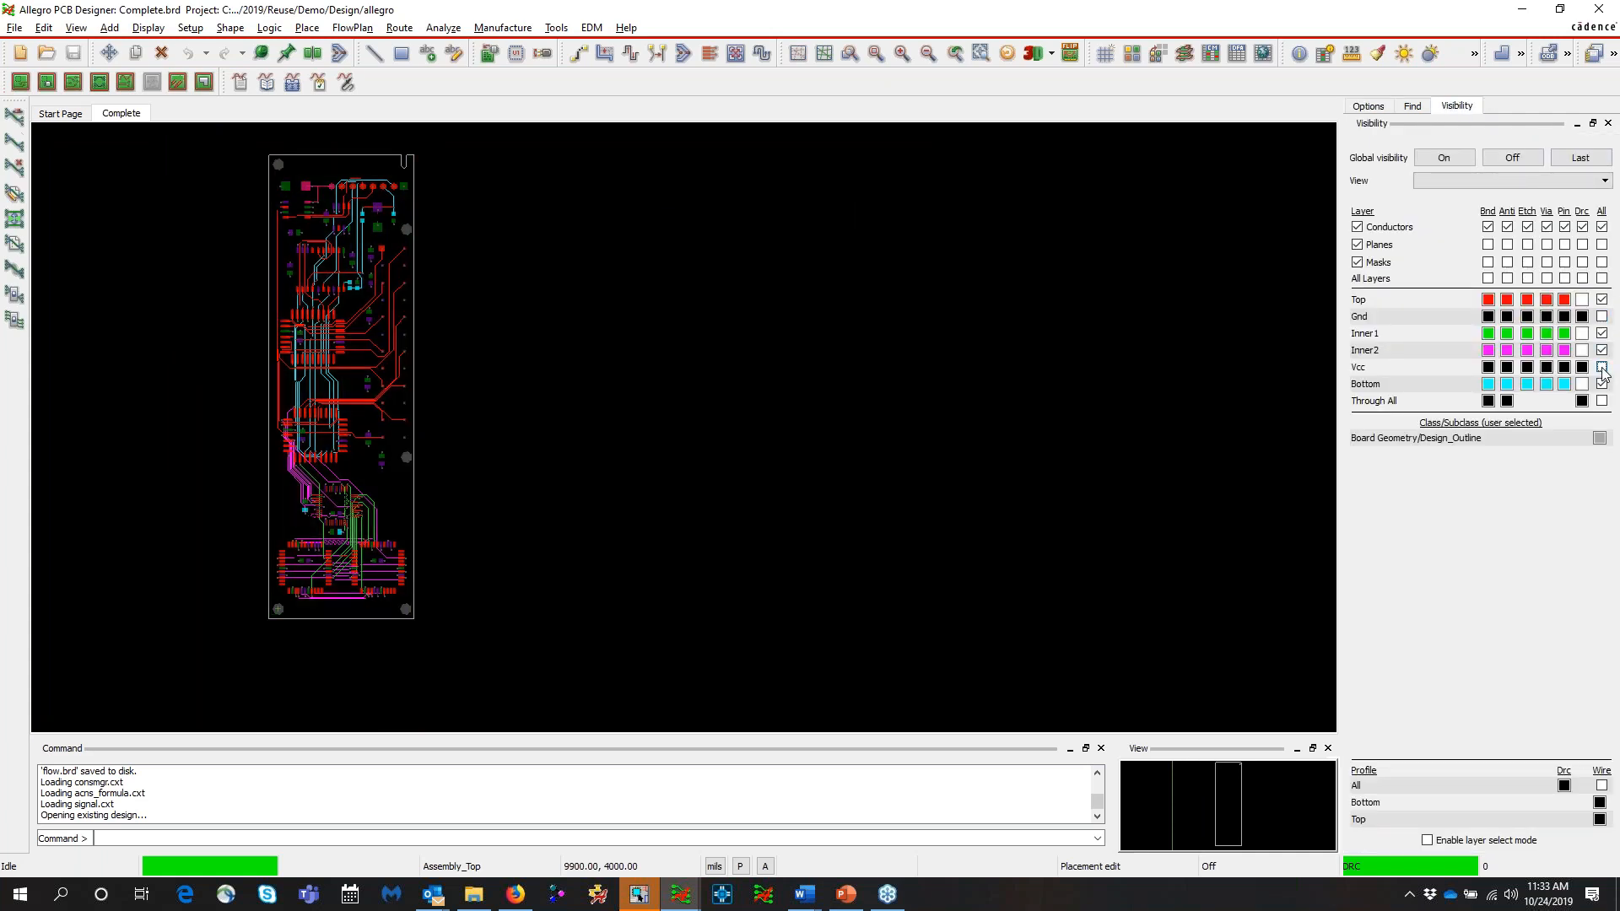
left_click(1602, 368)
Review the board's available artwork films and browse the text files that can be added as film setups, without adding one
scroll(596, 137, "down", 1)
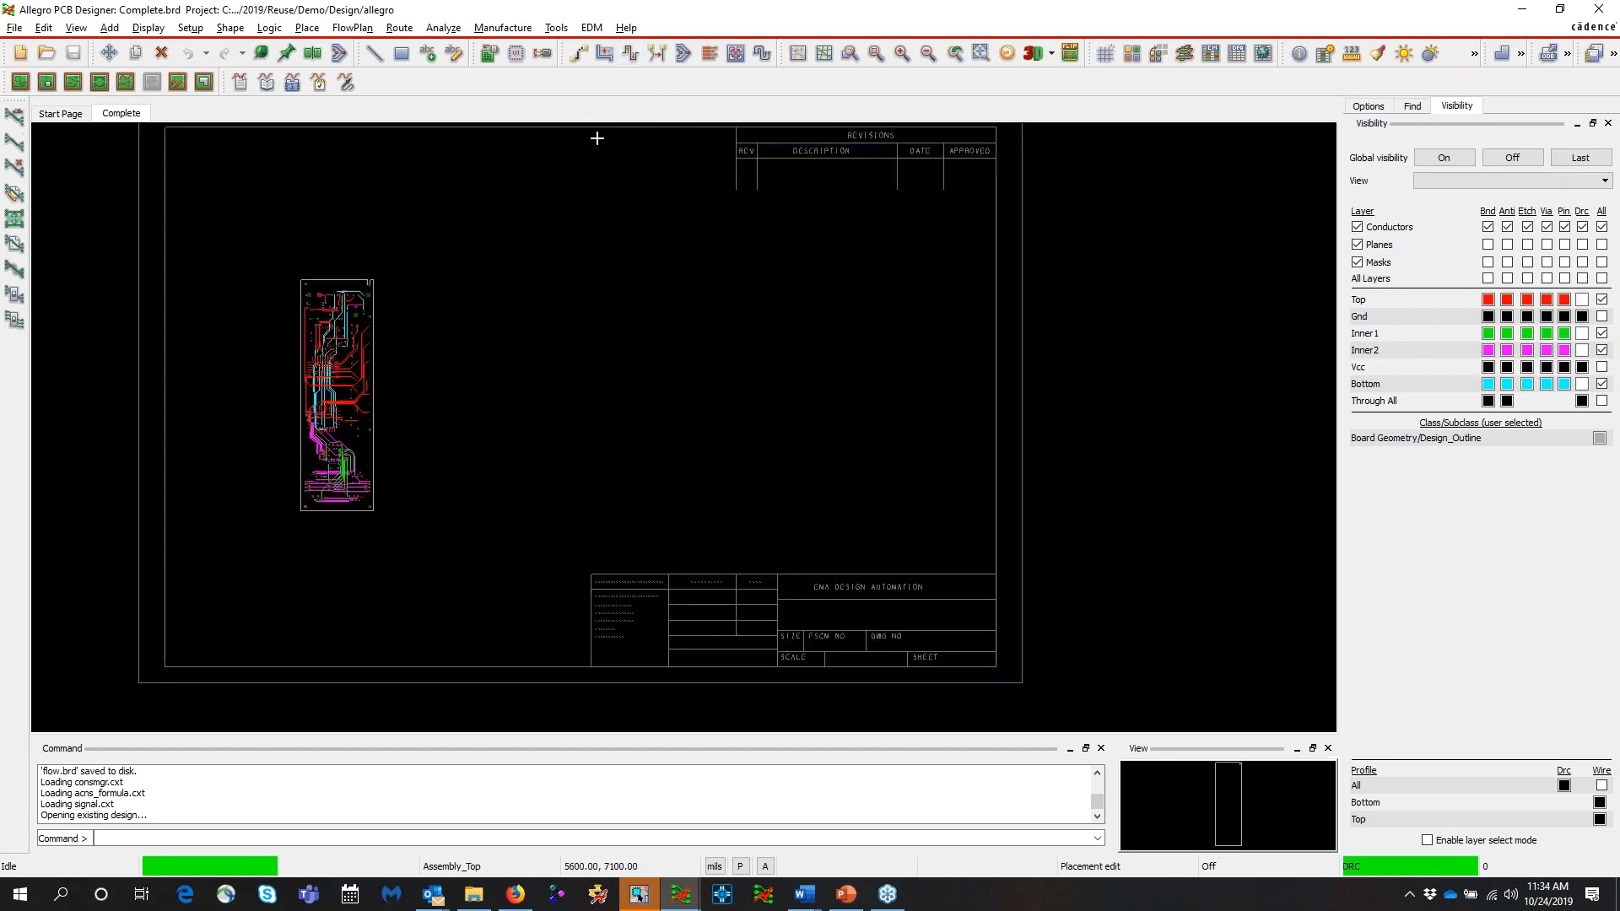
scroll(1197, 329, "down", 1)
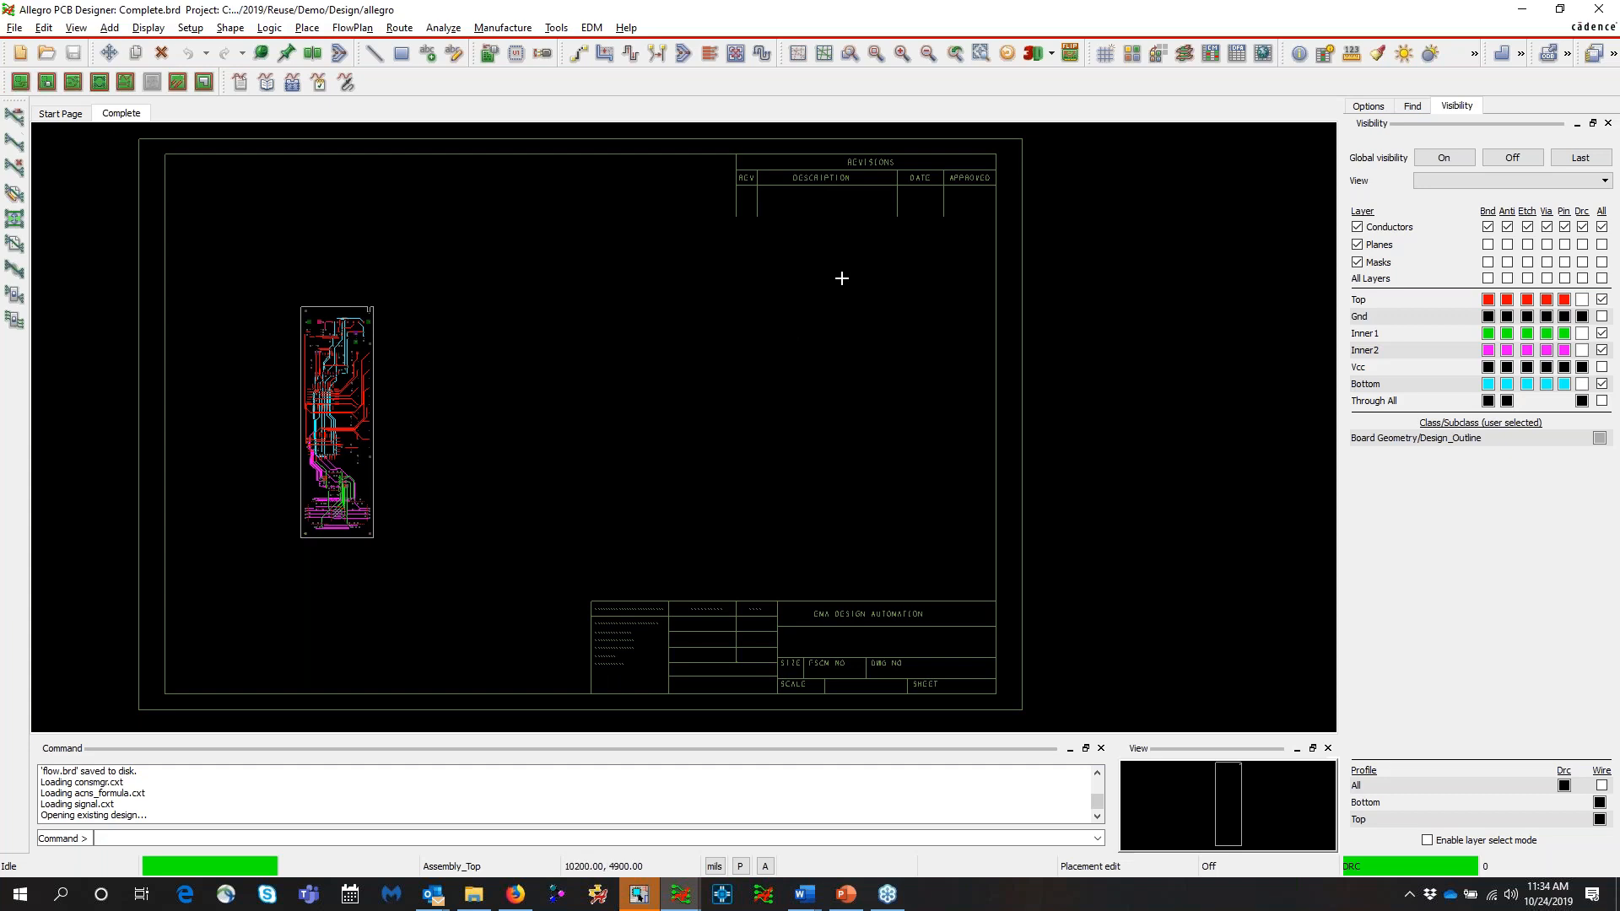
left_click(505, 30)
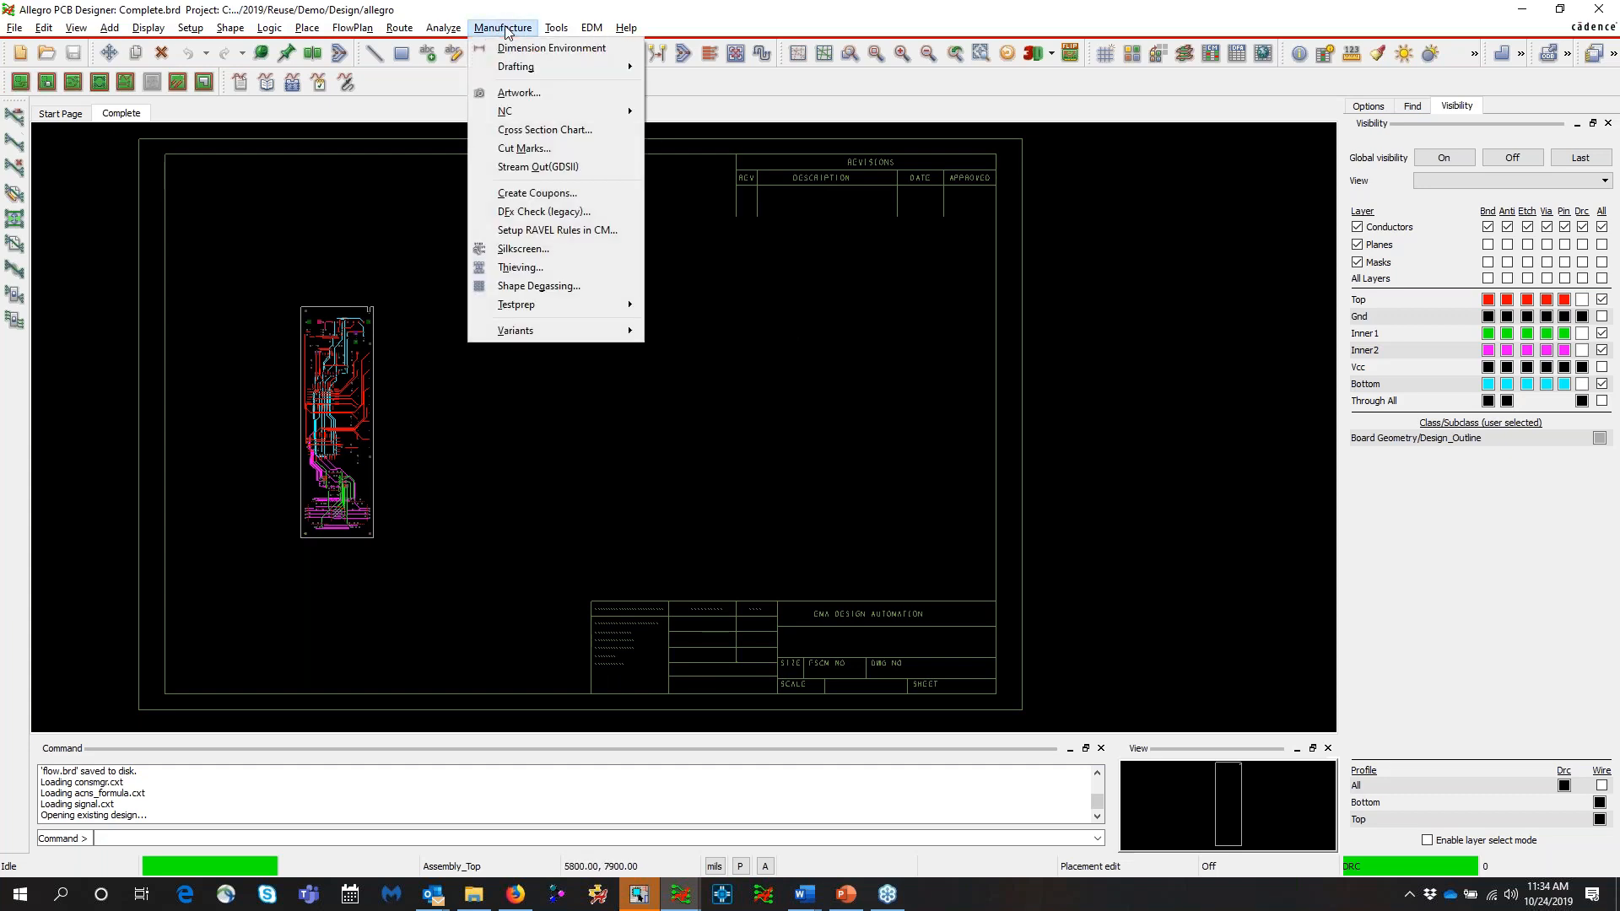
left_click(519, 93)
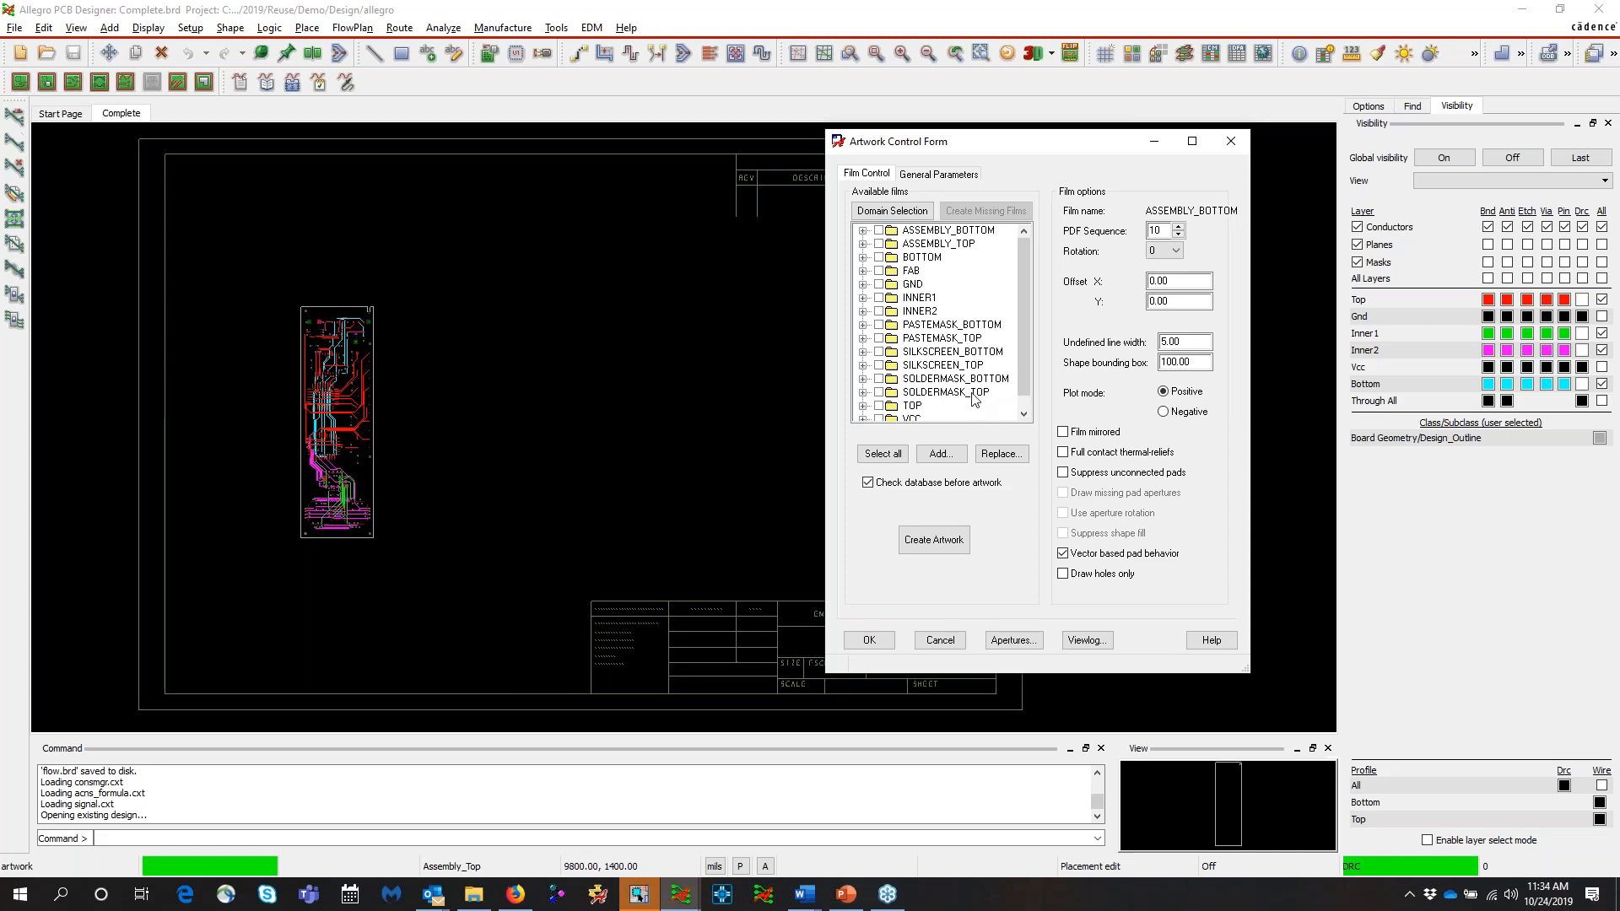
left_click(936, 455)
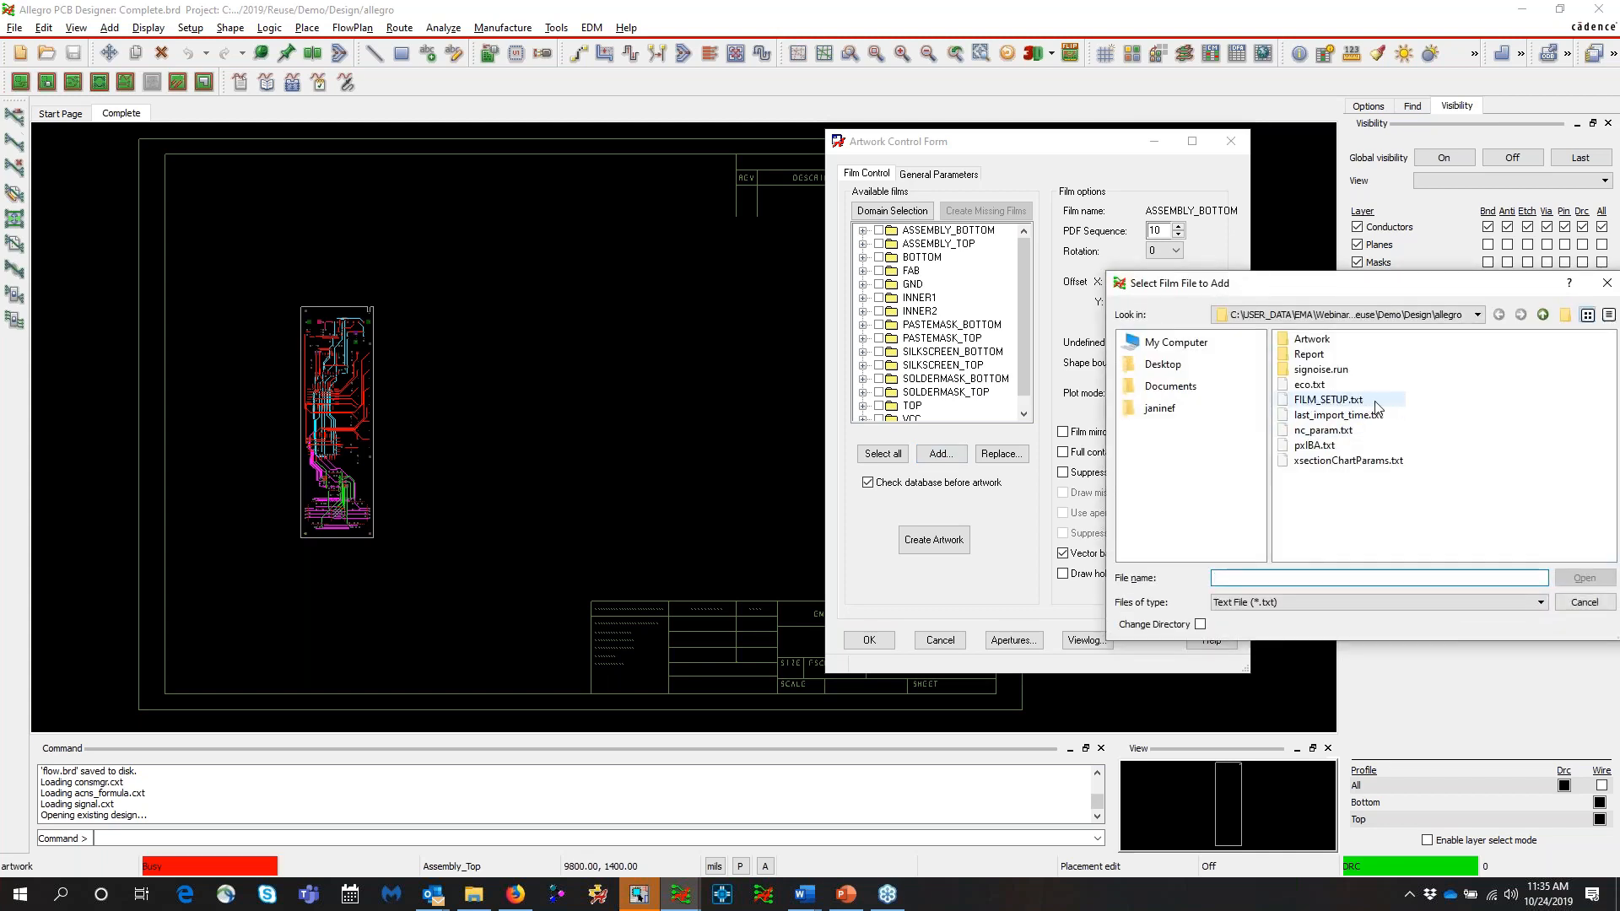
left_click(1585, 603)
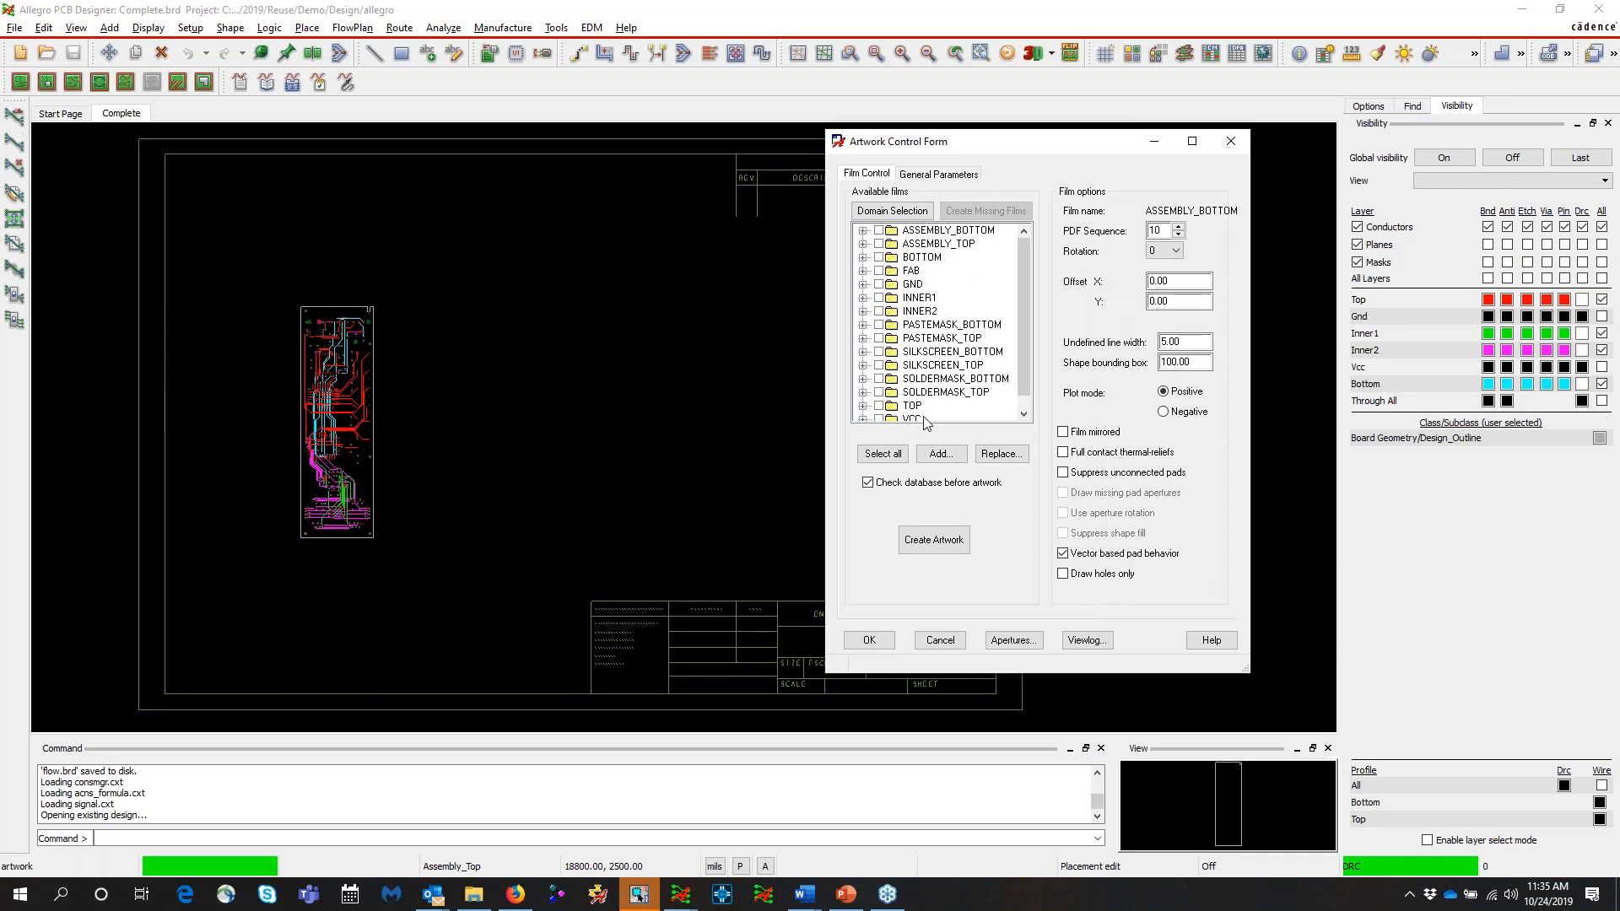
Display the FAB film and the ASSEMBLY_BOTTOM film on the board from the artwork film list
left_click(911, 272)
right_click(913, 274)
left_click(1003, 282)
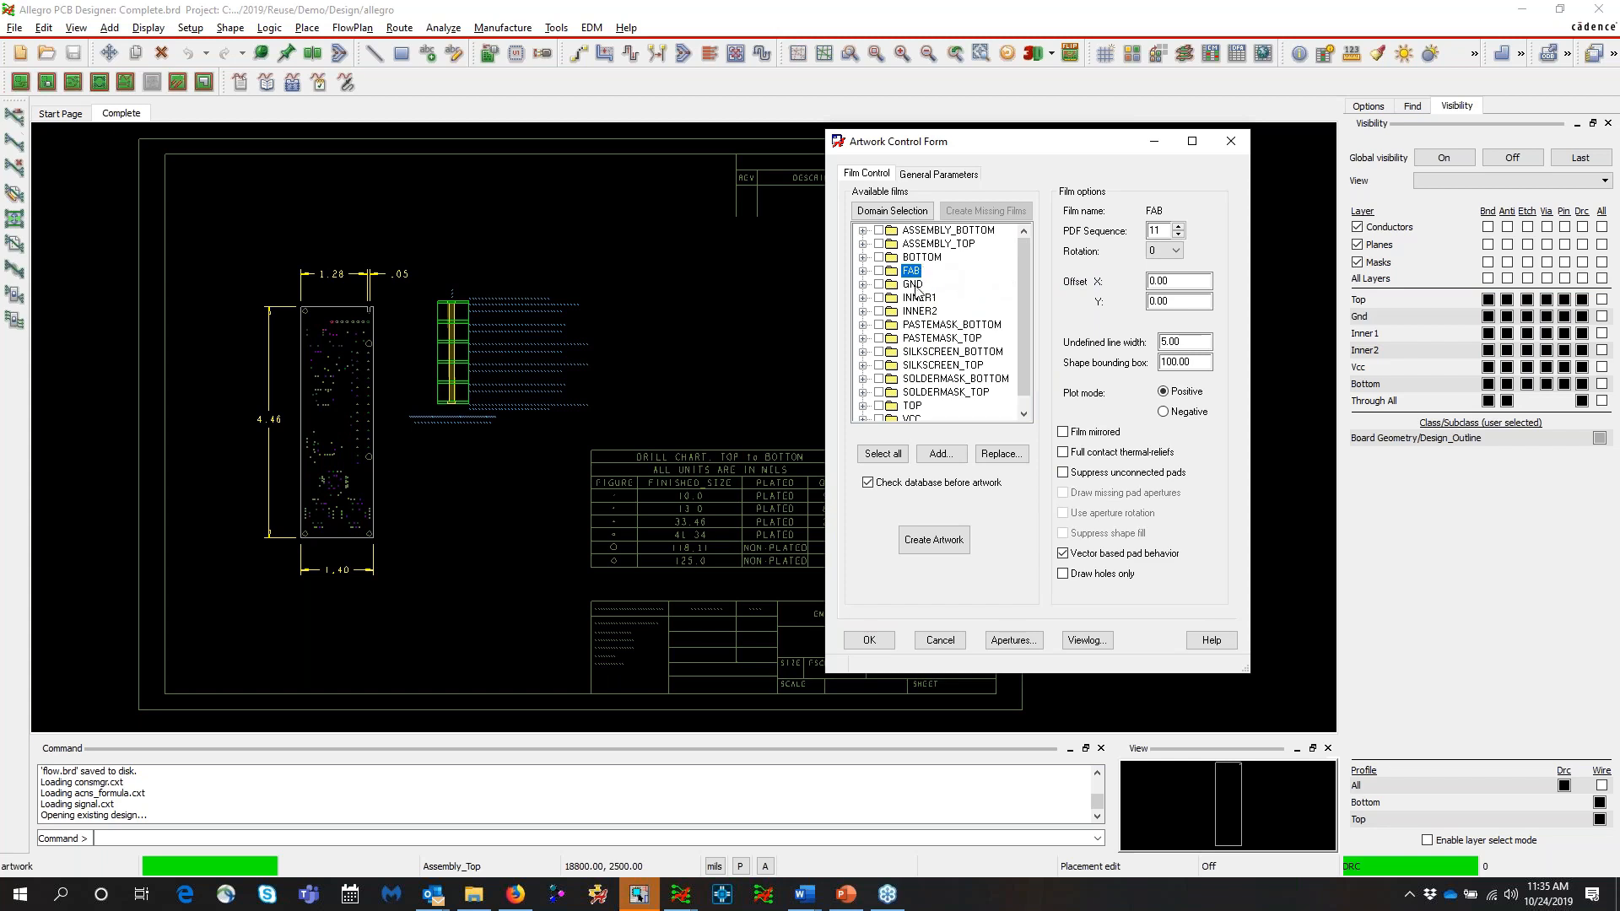
left_click(928, 233)
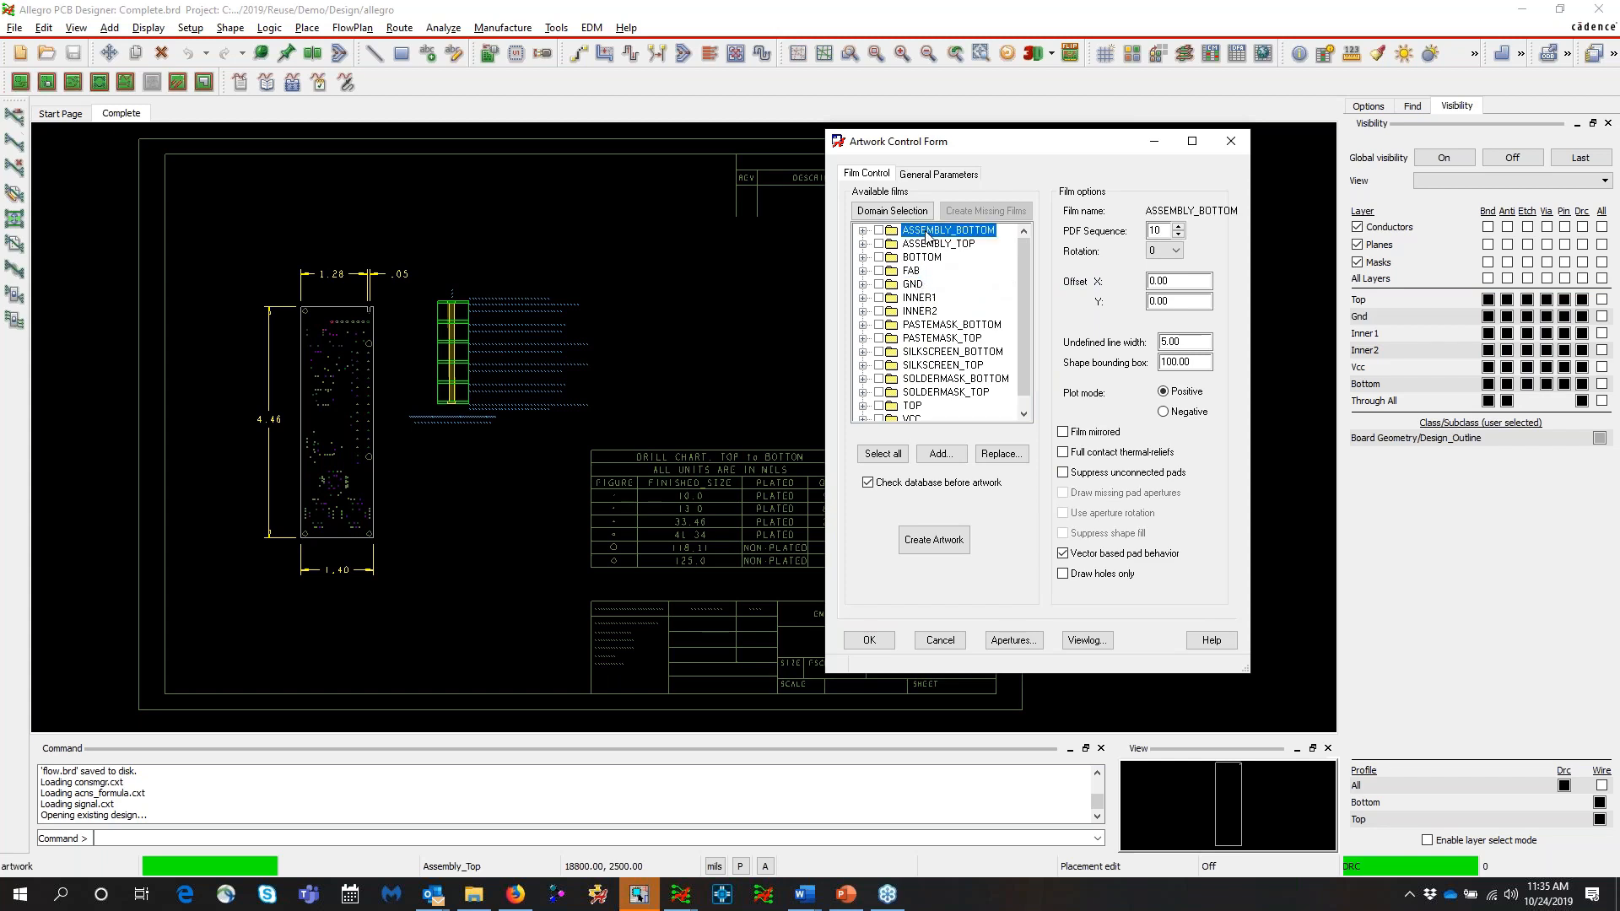
right_click(928, 233)
left_click(974, 244)
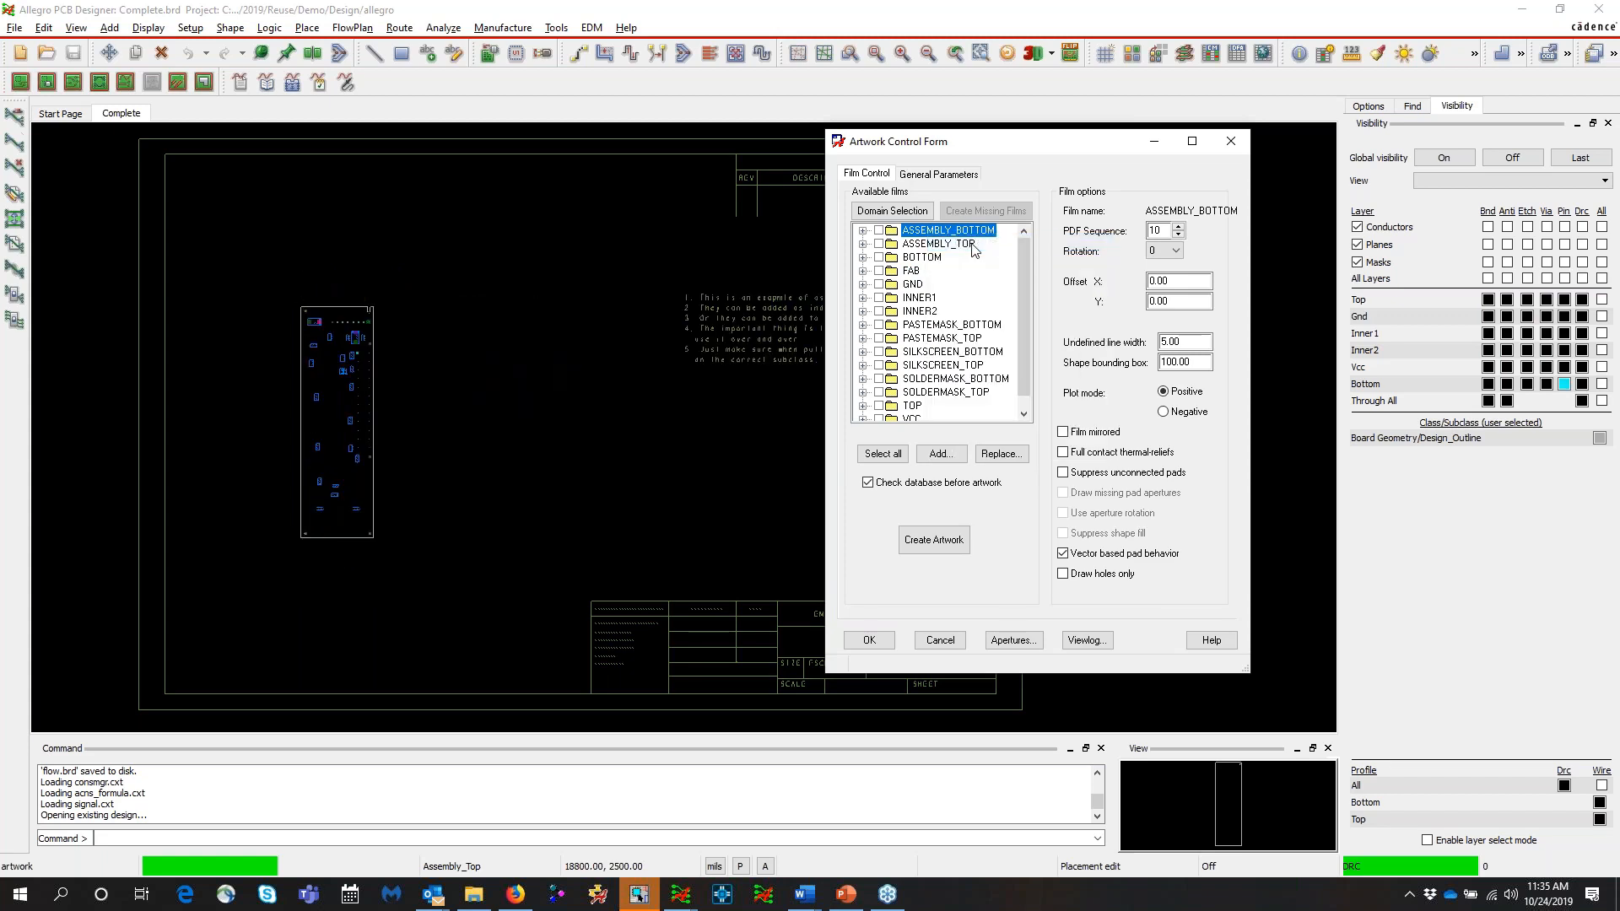
Display the ASSEMBLY_TOP film and the GND film, and fit the board in view to inspect the ground plane
right_click(945, 230)
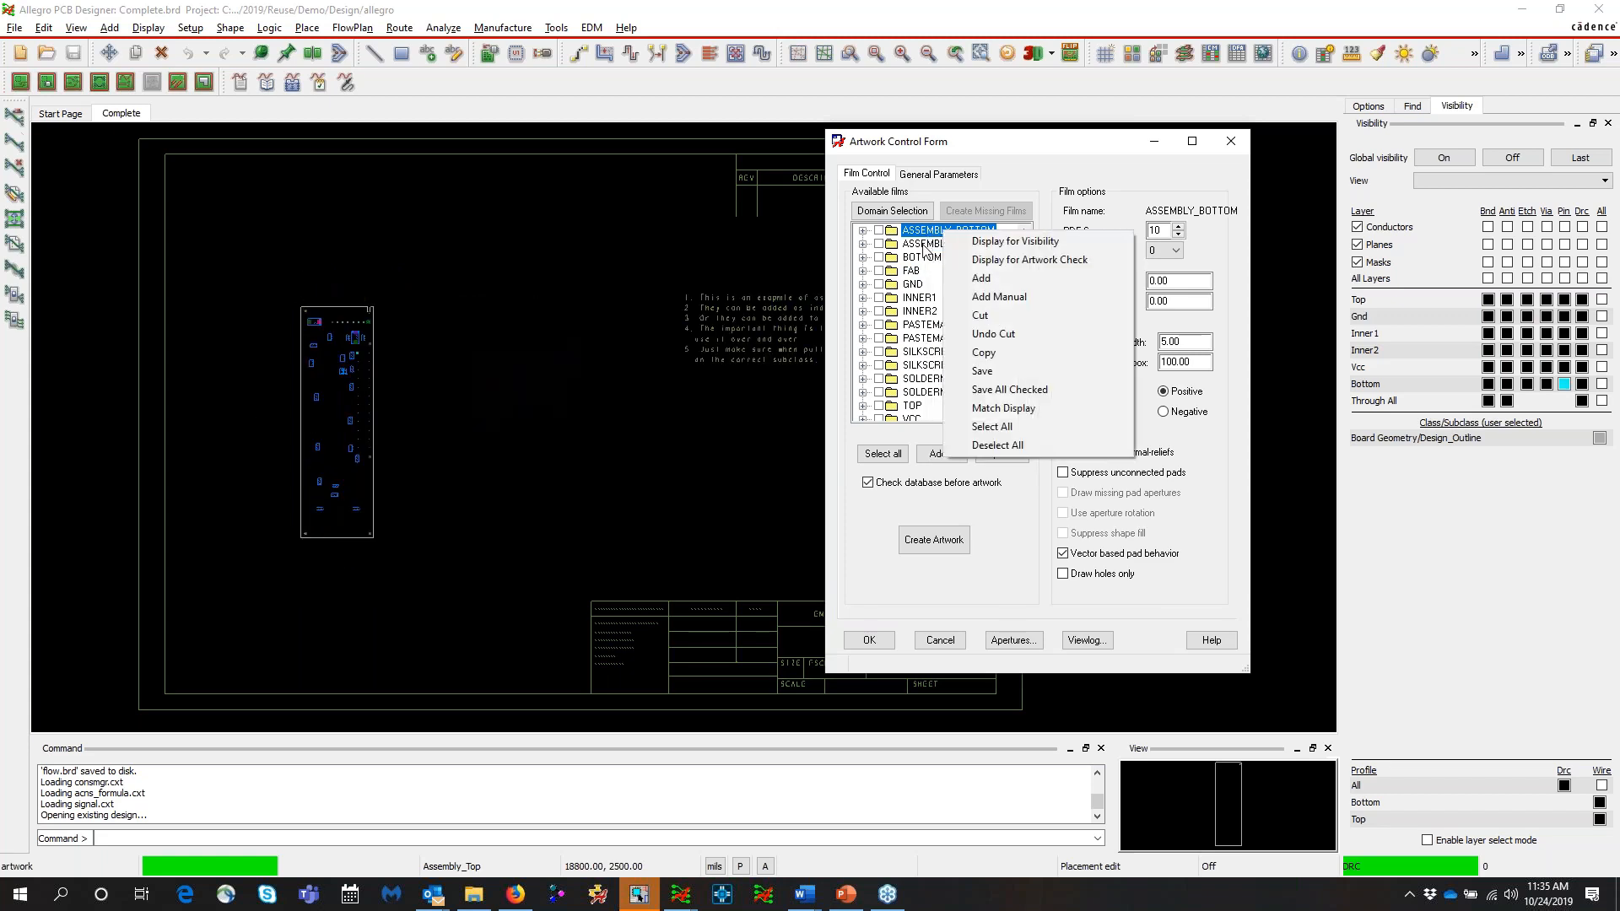
left_click(928, 244)
right_click(925, 245)
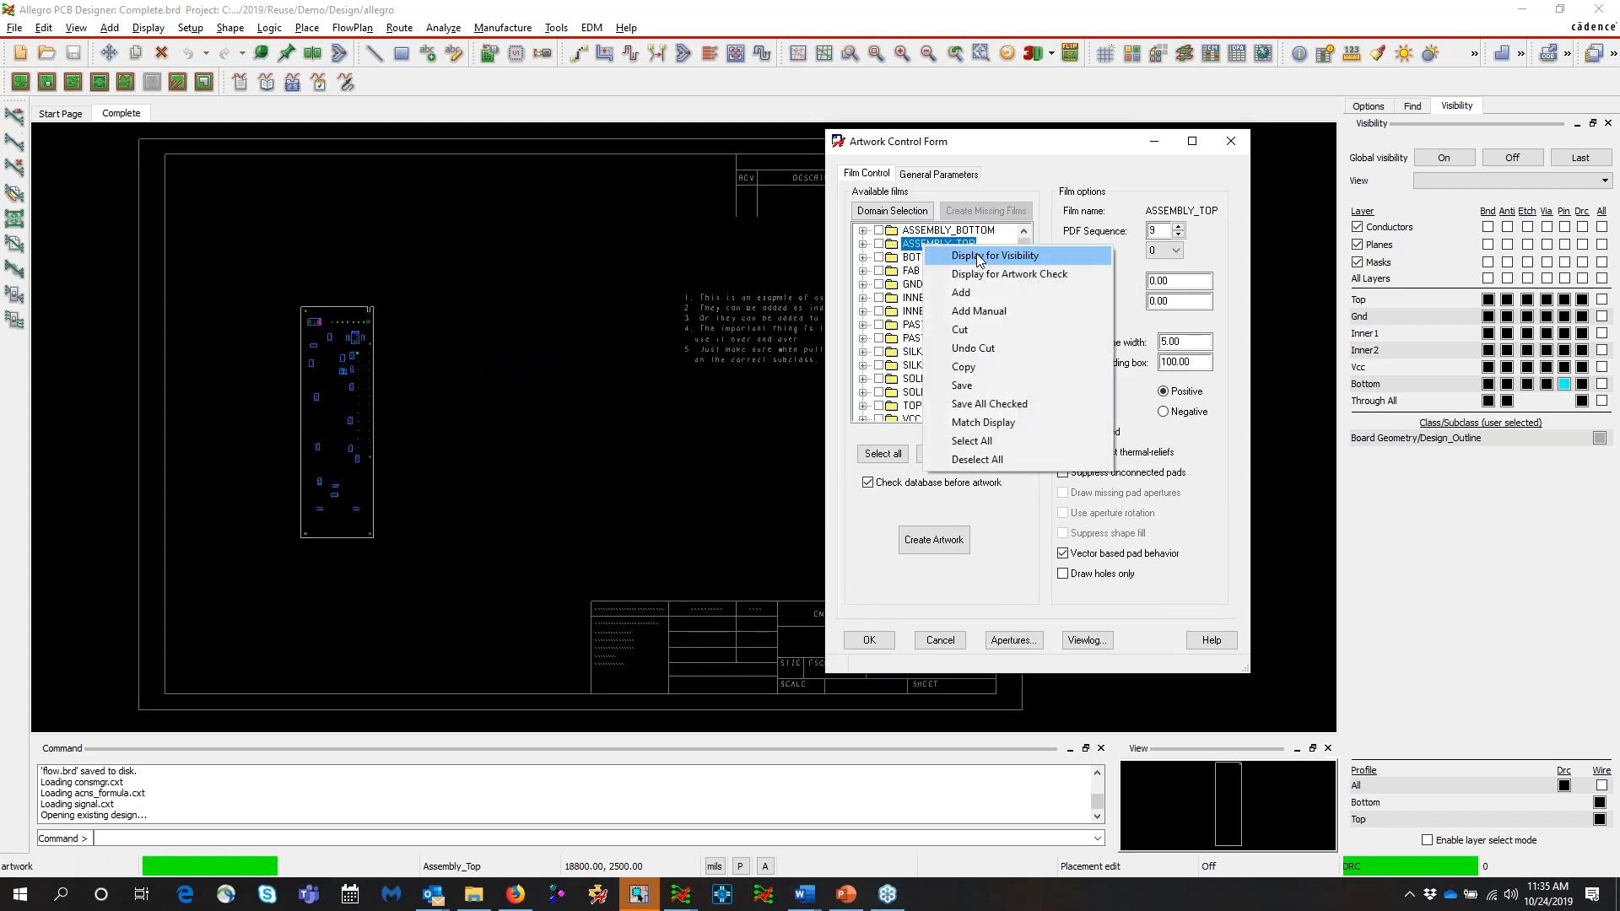
left_click(979, 258)
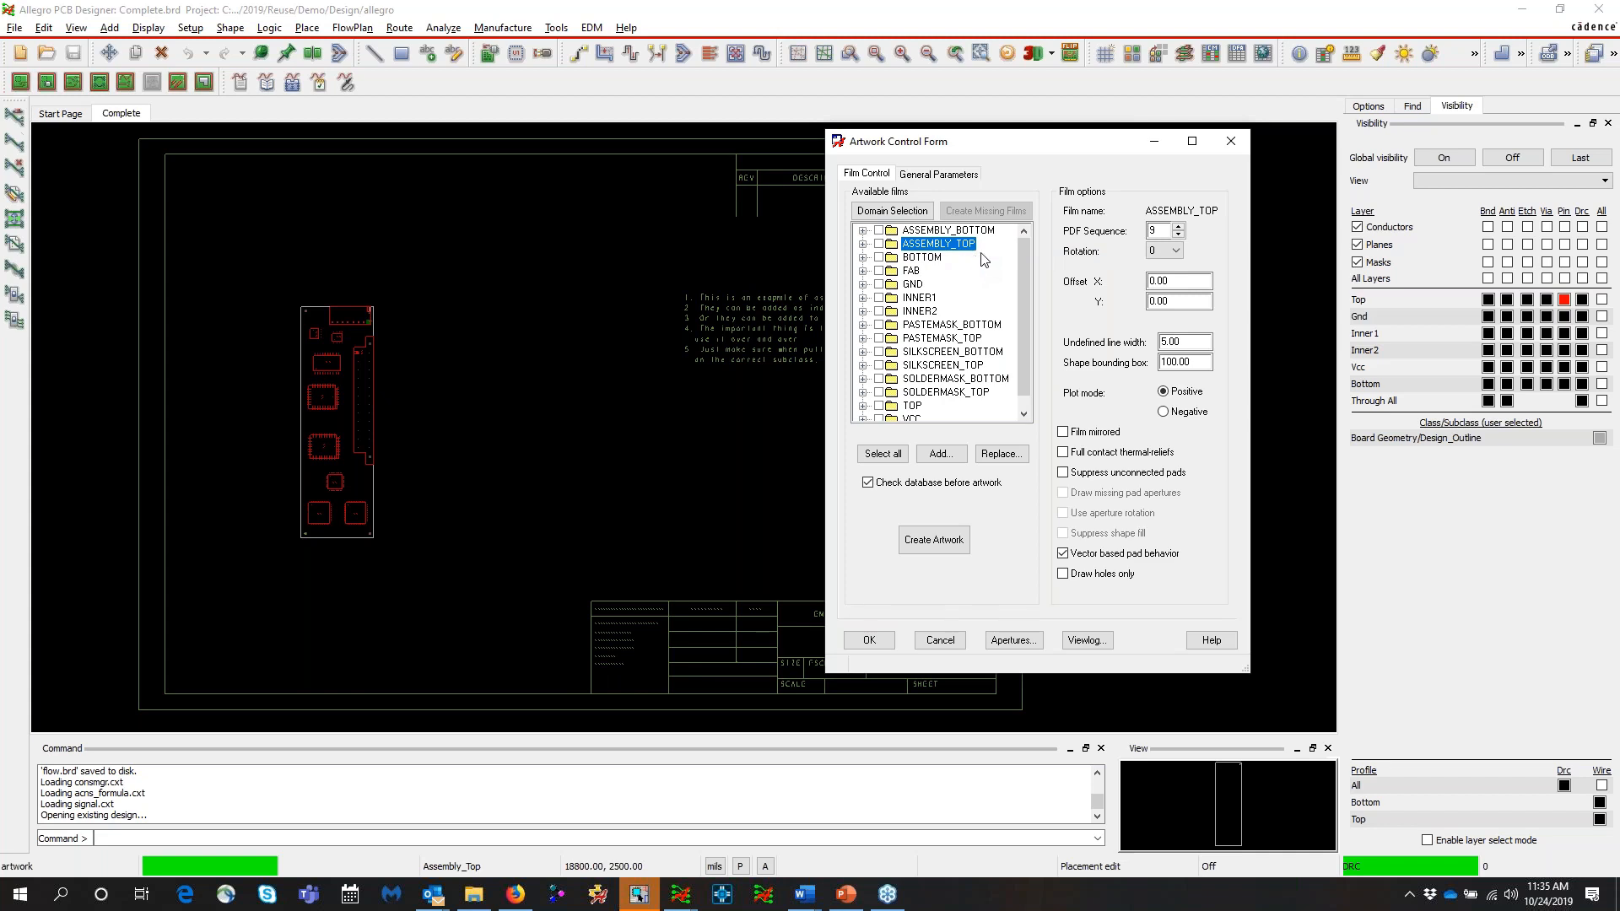
left_click(918, 286)
right_click(921, 289)
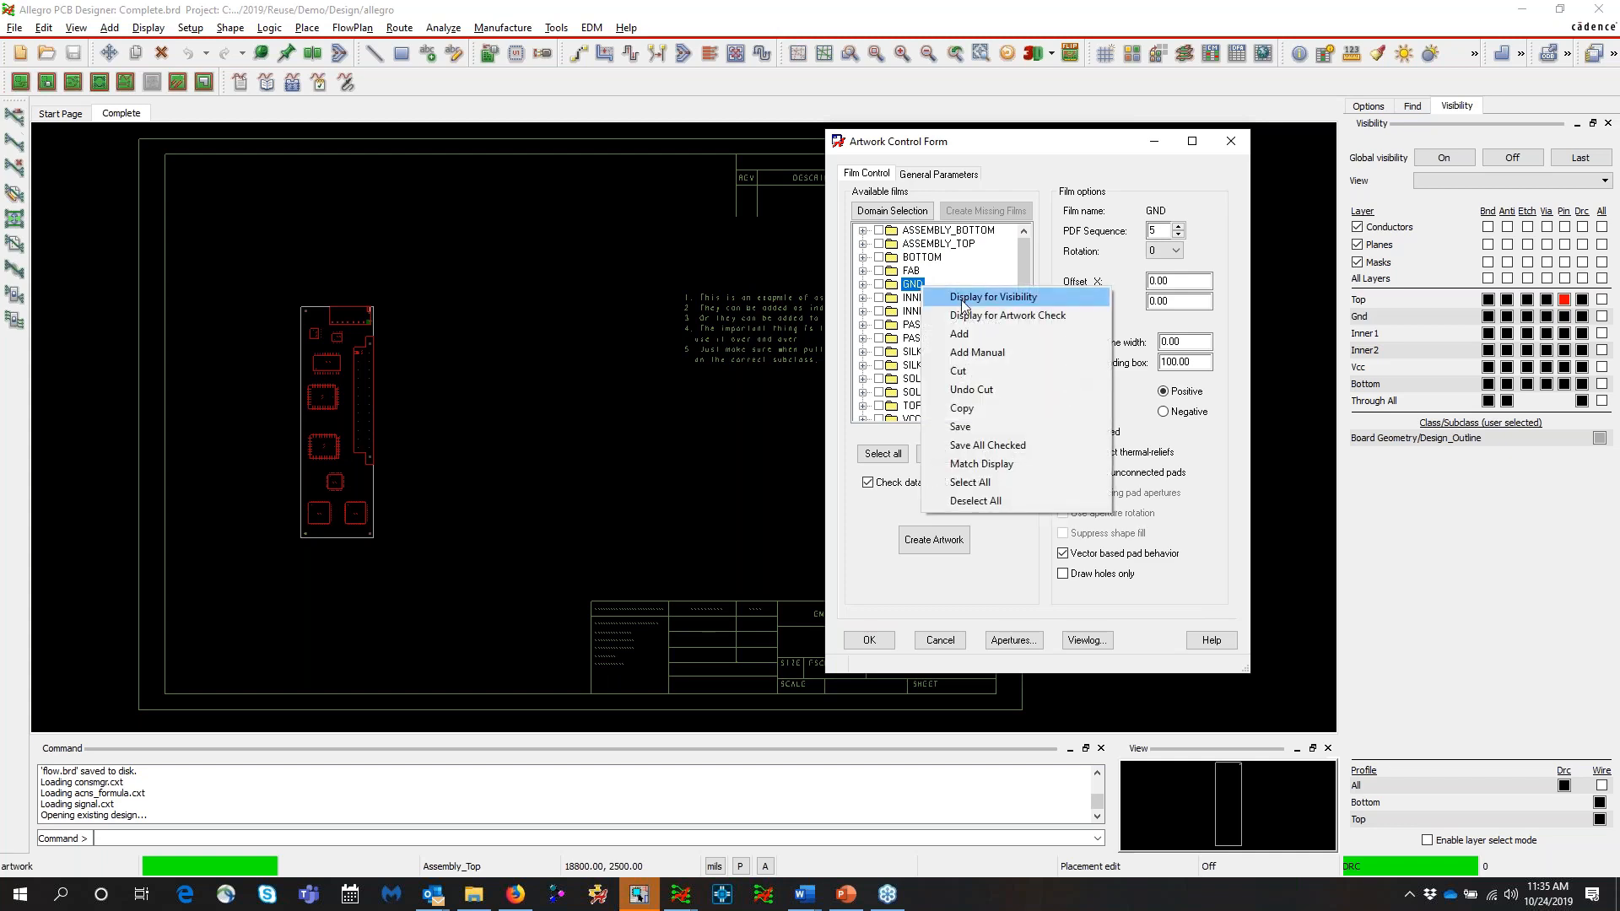
left_click(994, 297)
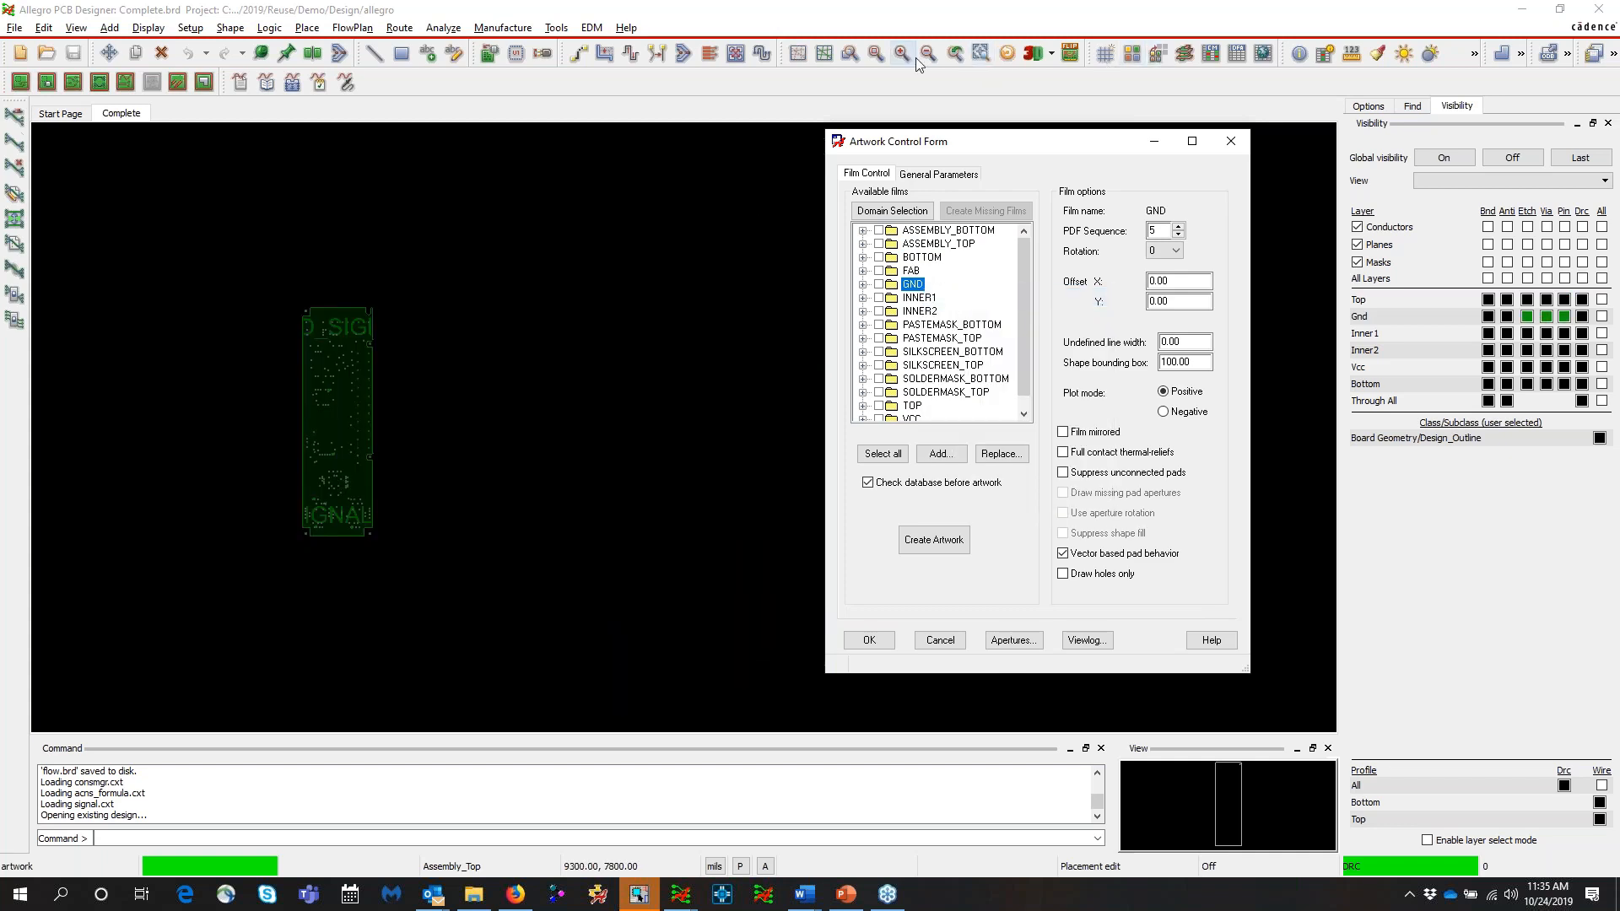
left_click(876, 53)
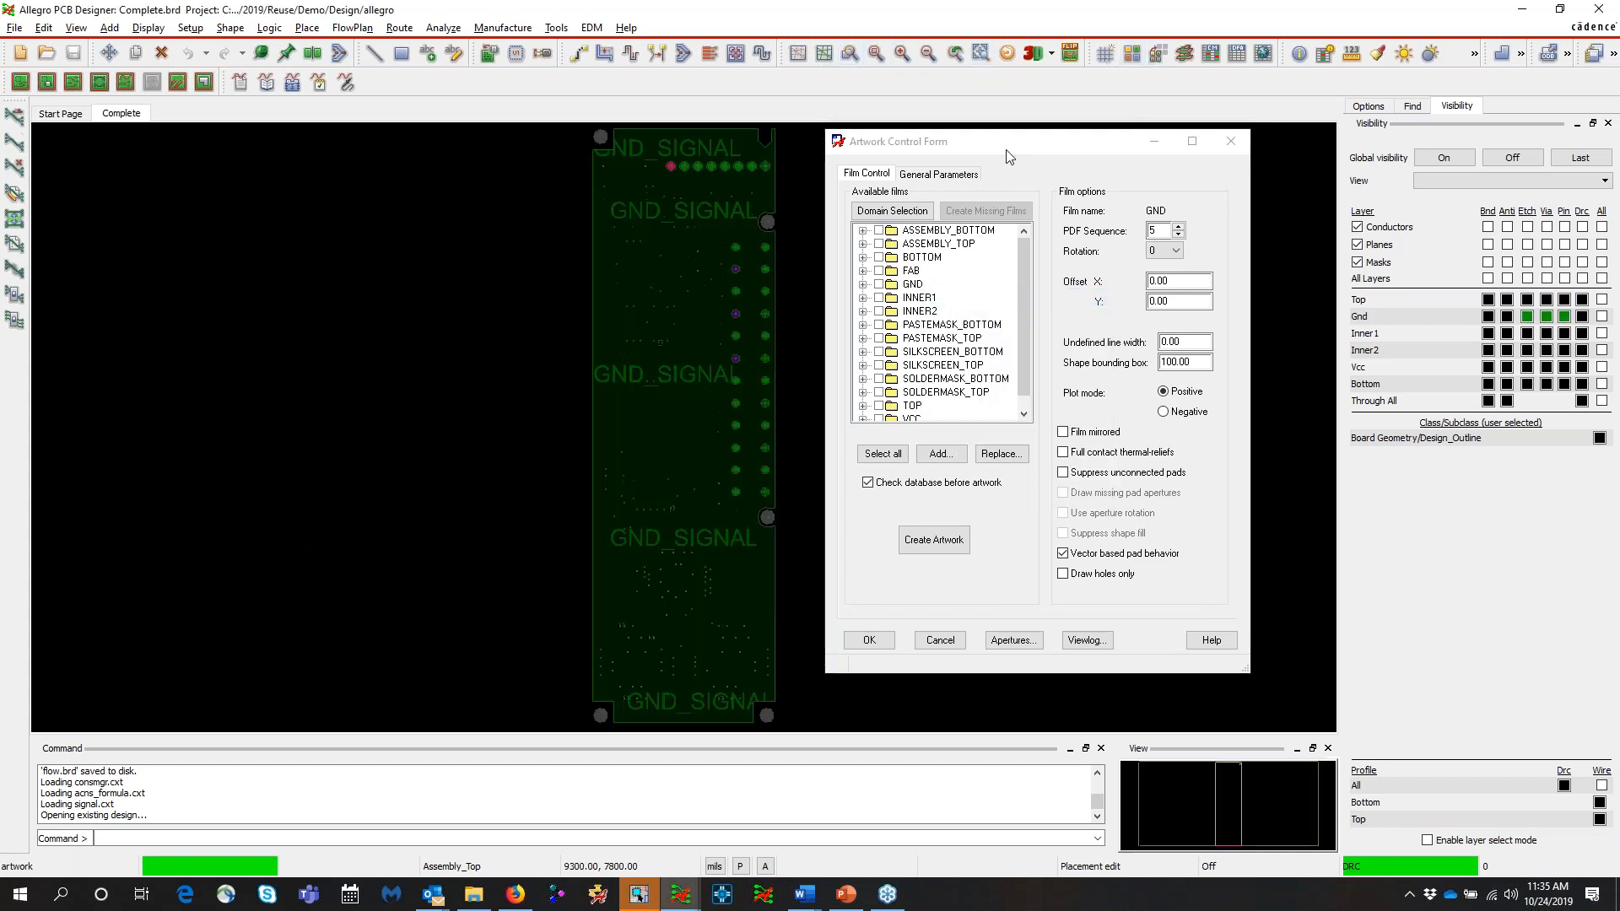
Preview the PASTEMASK_BOTTOM and PASTEMASK_TOP films on the board and accept the artwork settings
right_click(944, 326)
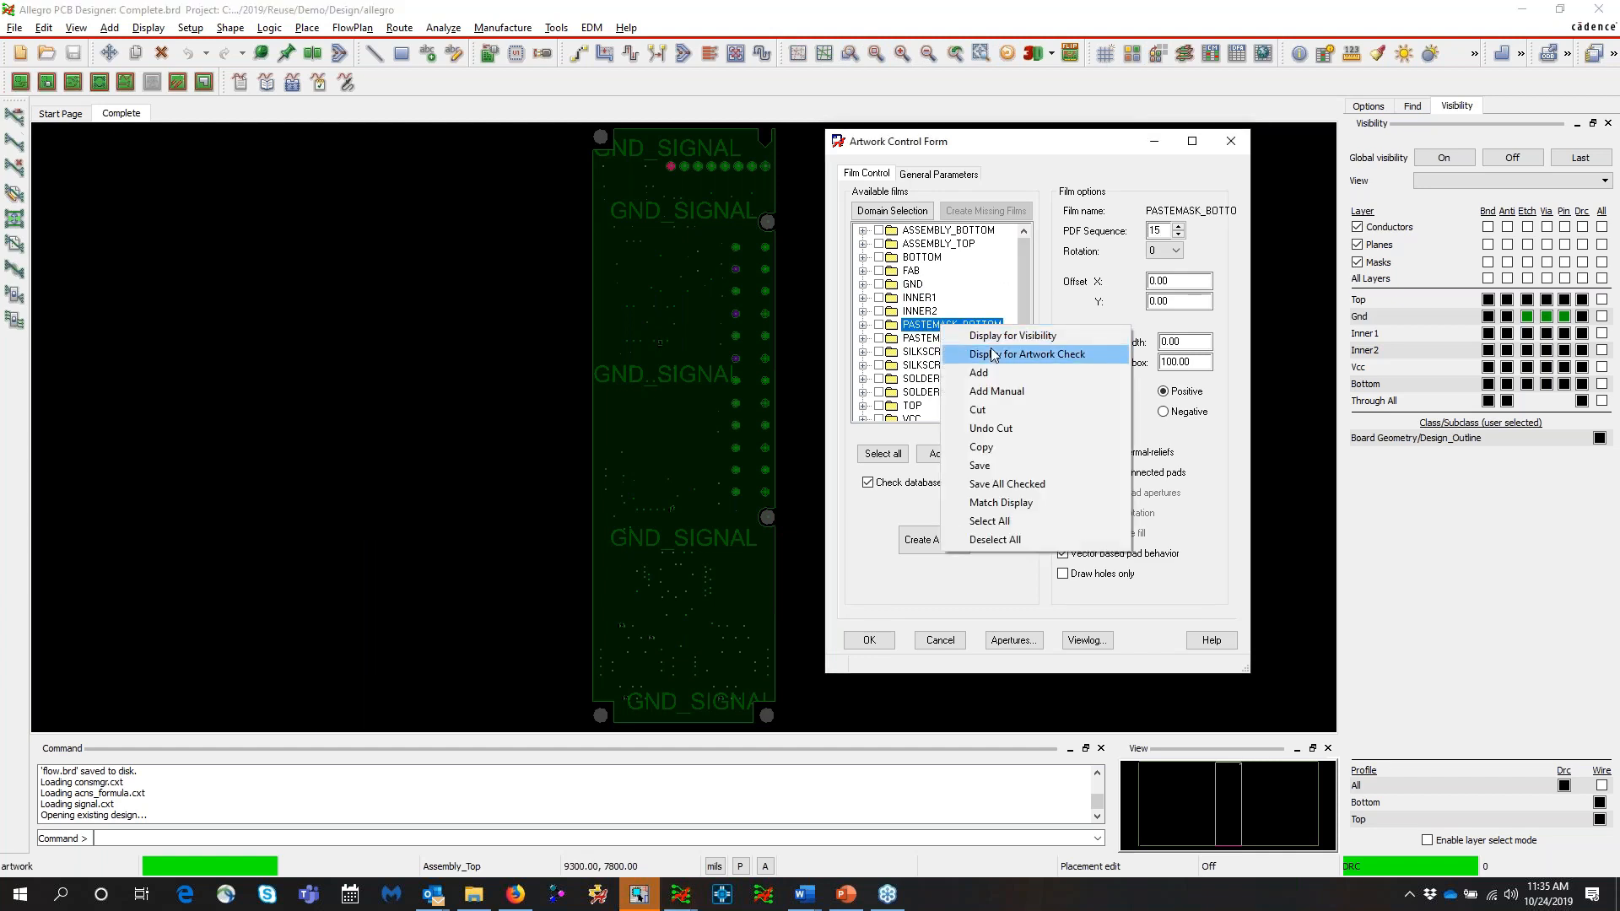
left_click(993, 354)
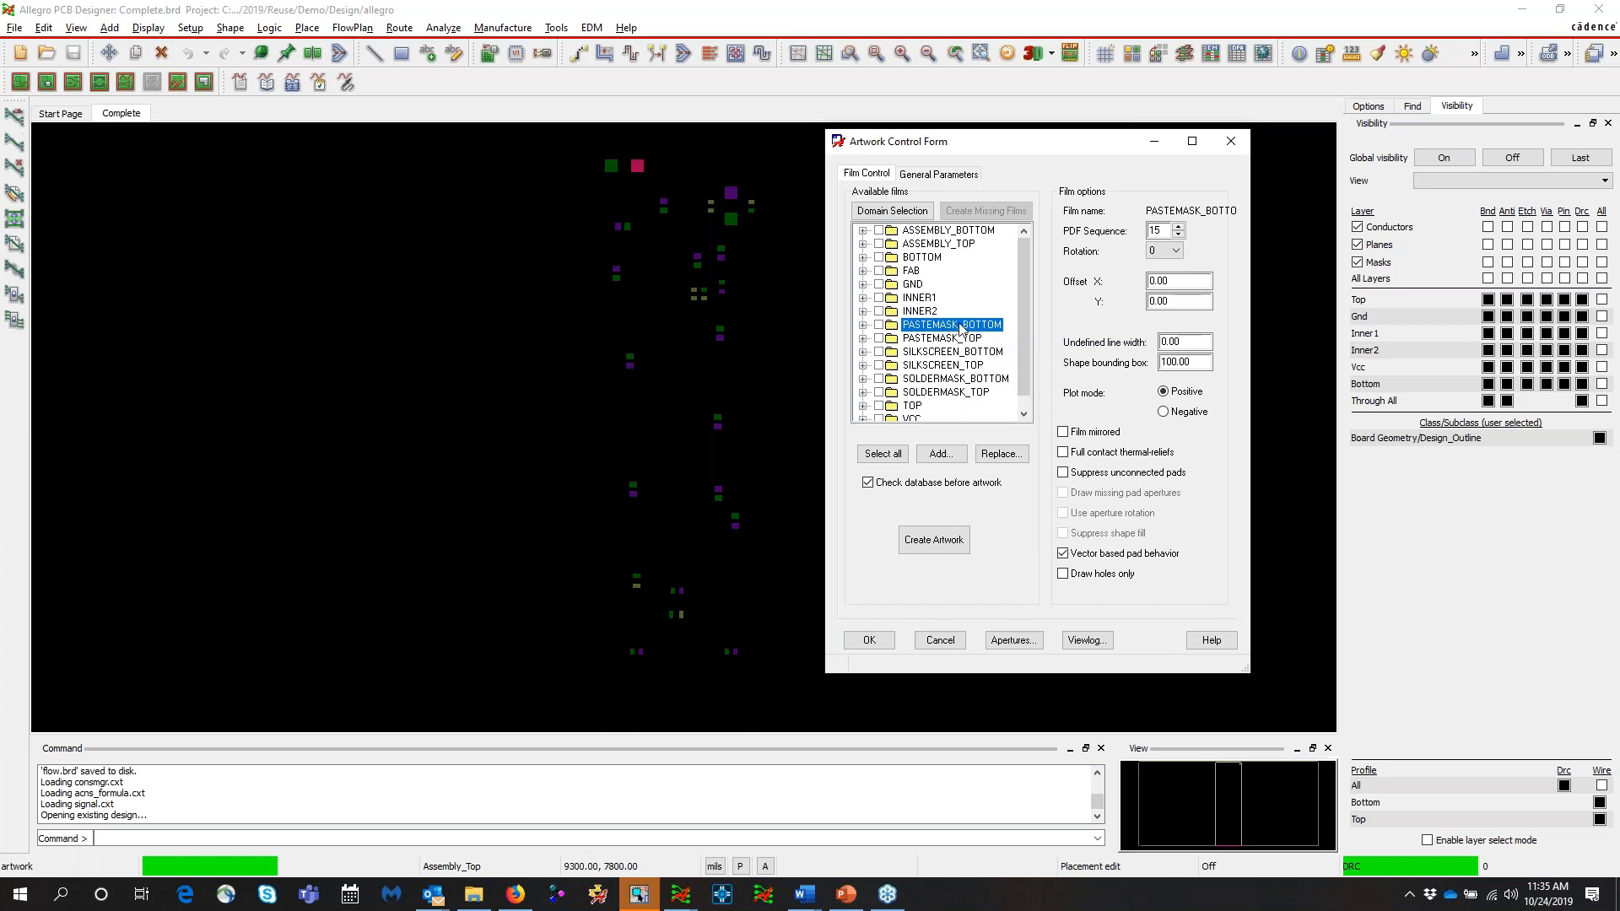
right_click(961, 335)
left_click(952, 339)
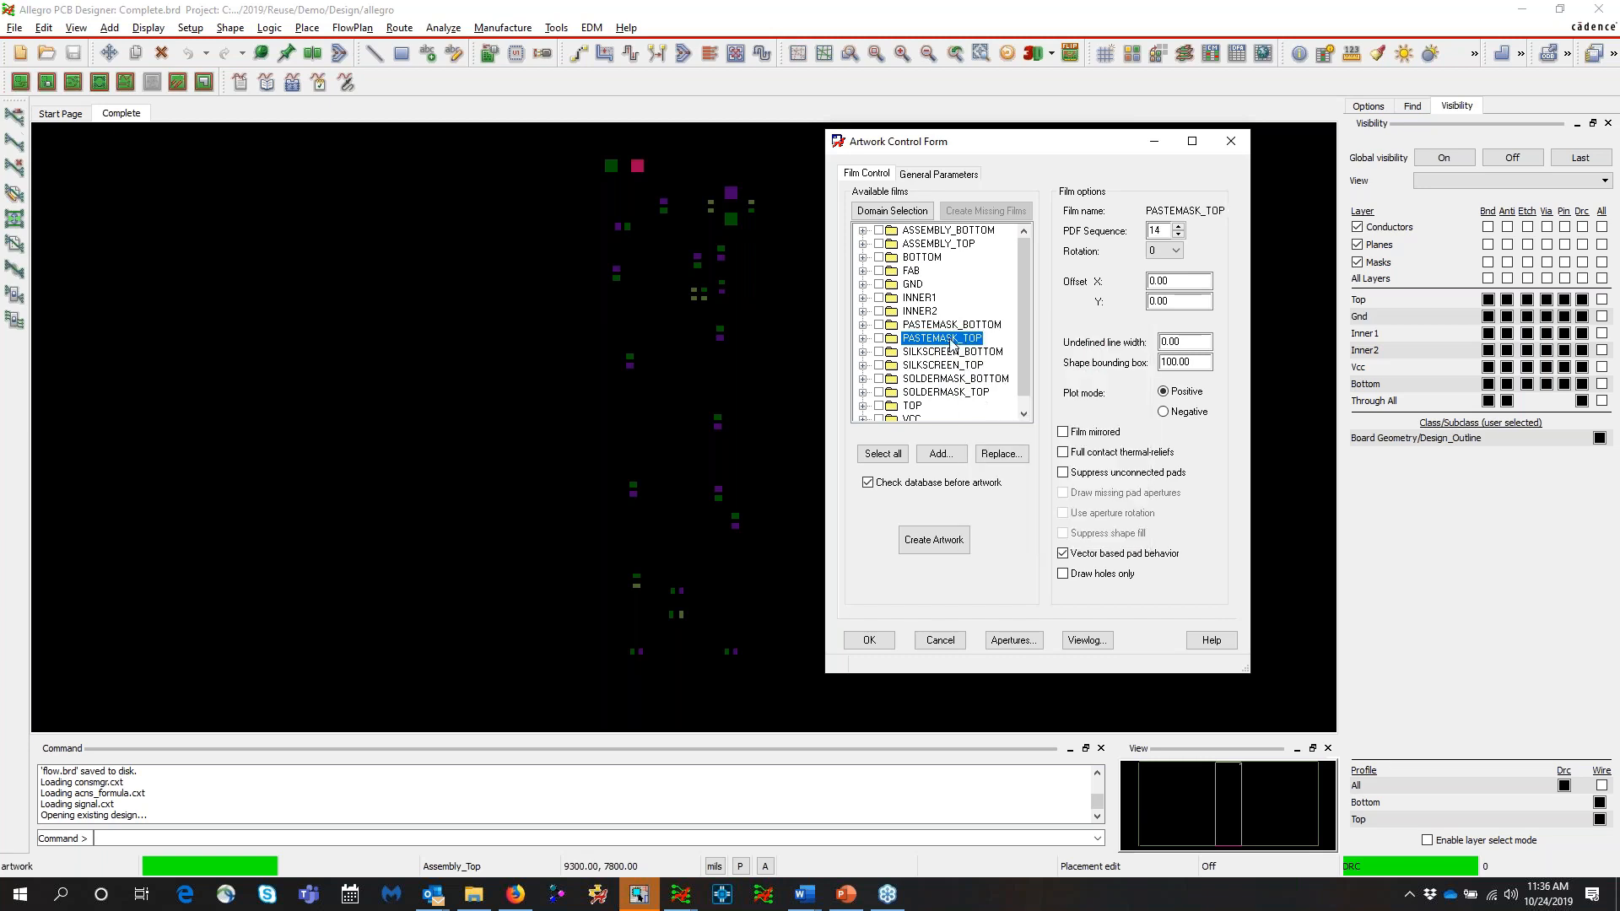
right_click(954, 339)
left_click(996, 353)
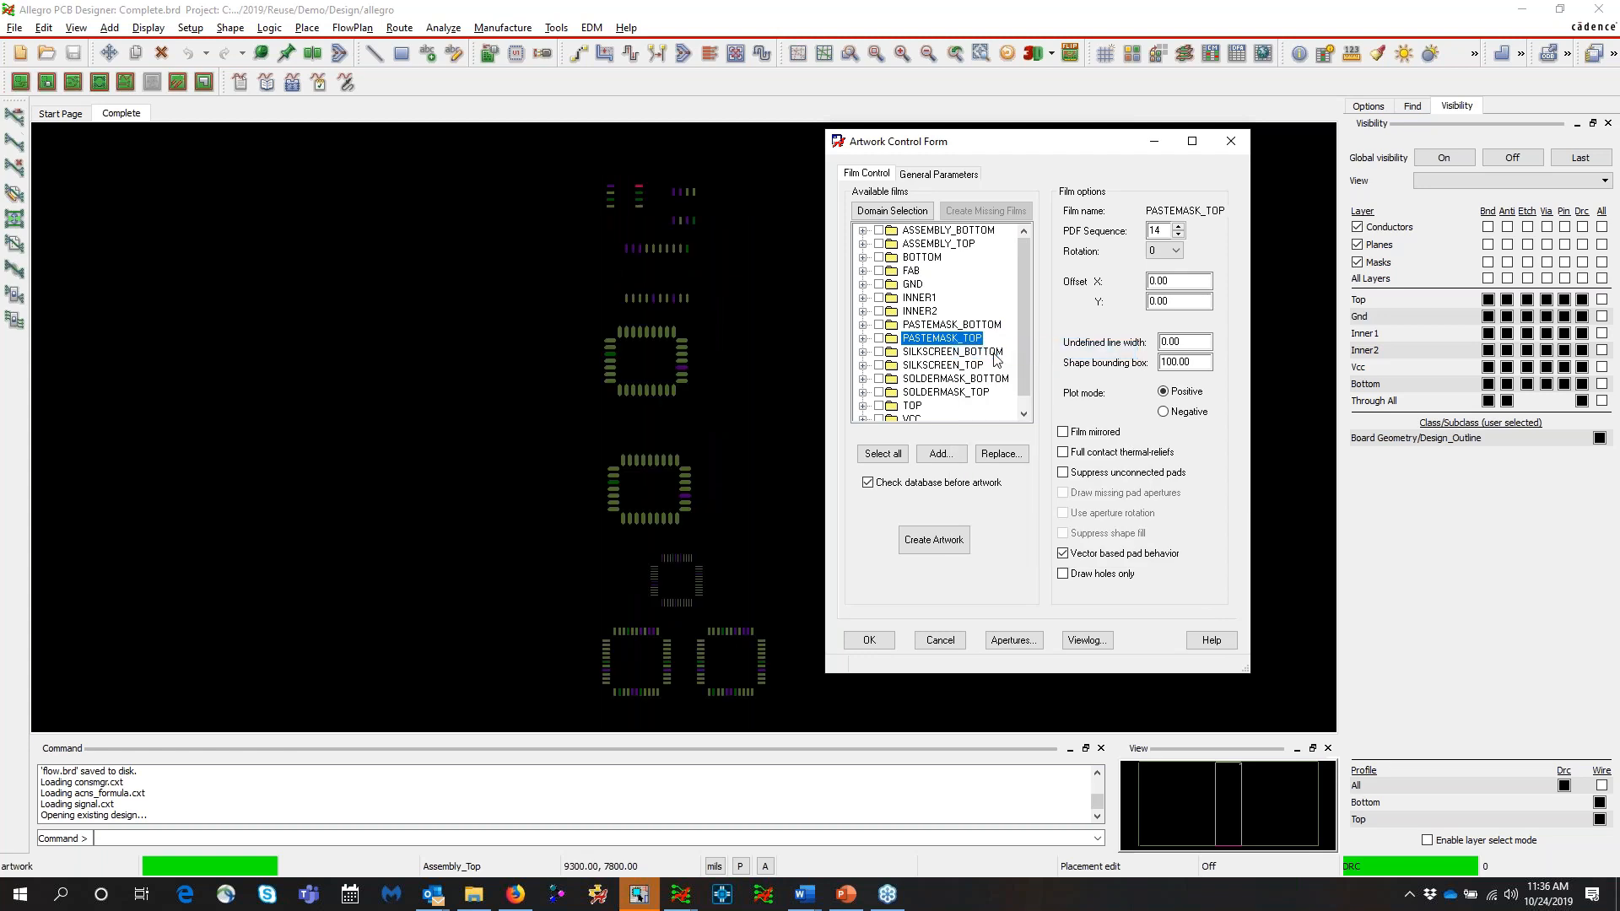
left_click(869, 641)
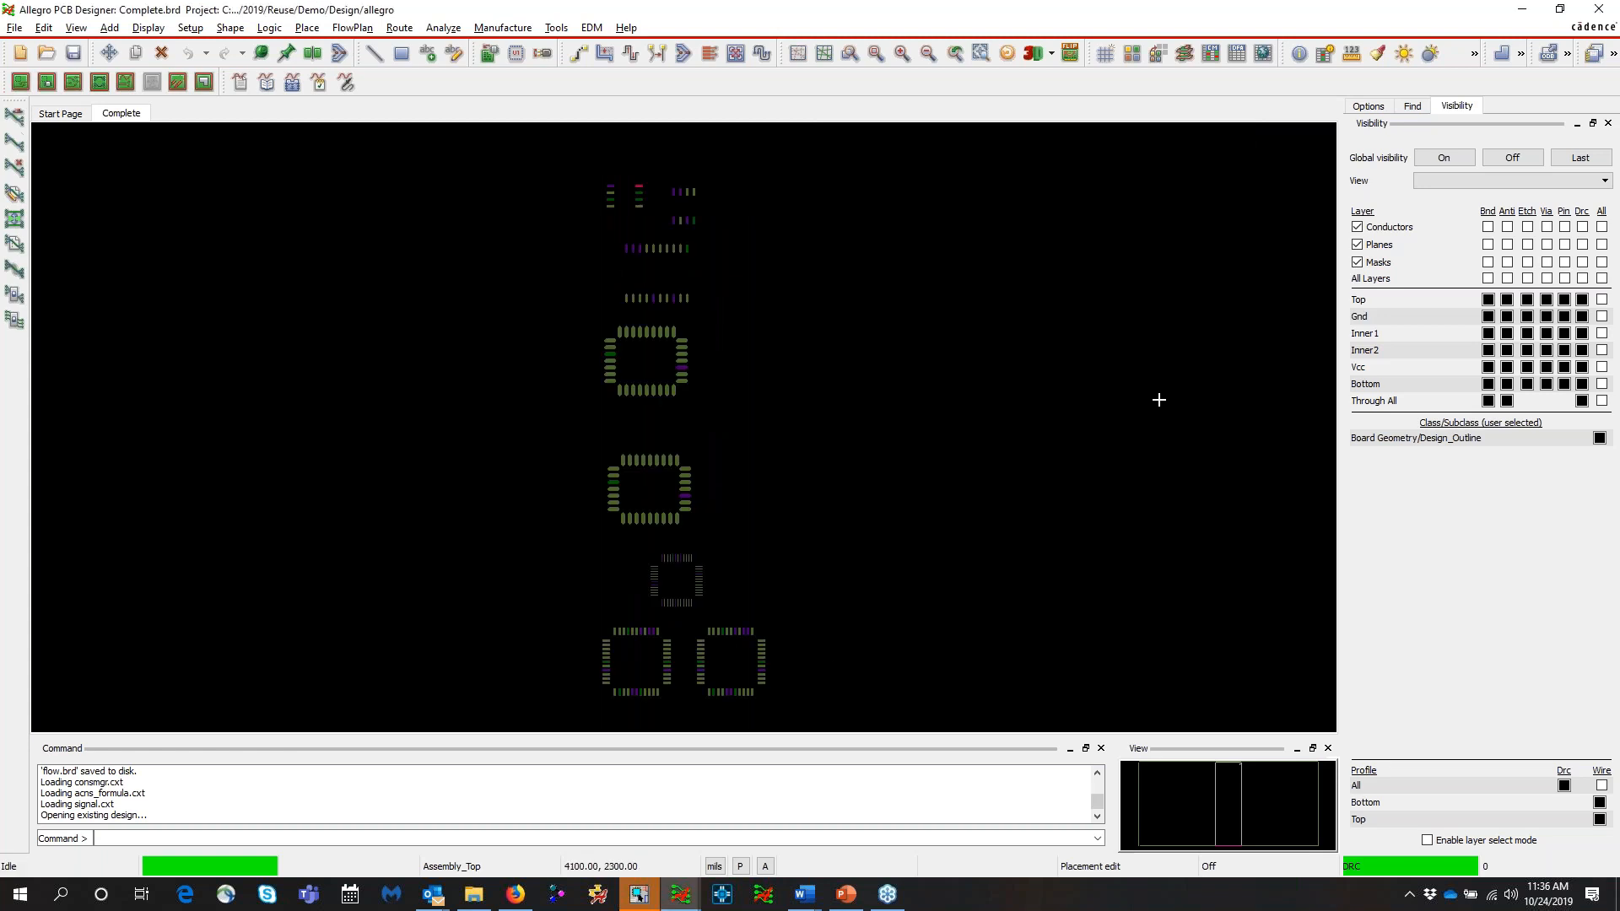
Display the GND film and the FAB film on the board to review the ground plane and the fabrication drawing
left_click(1606, 181)
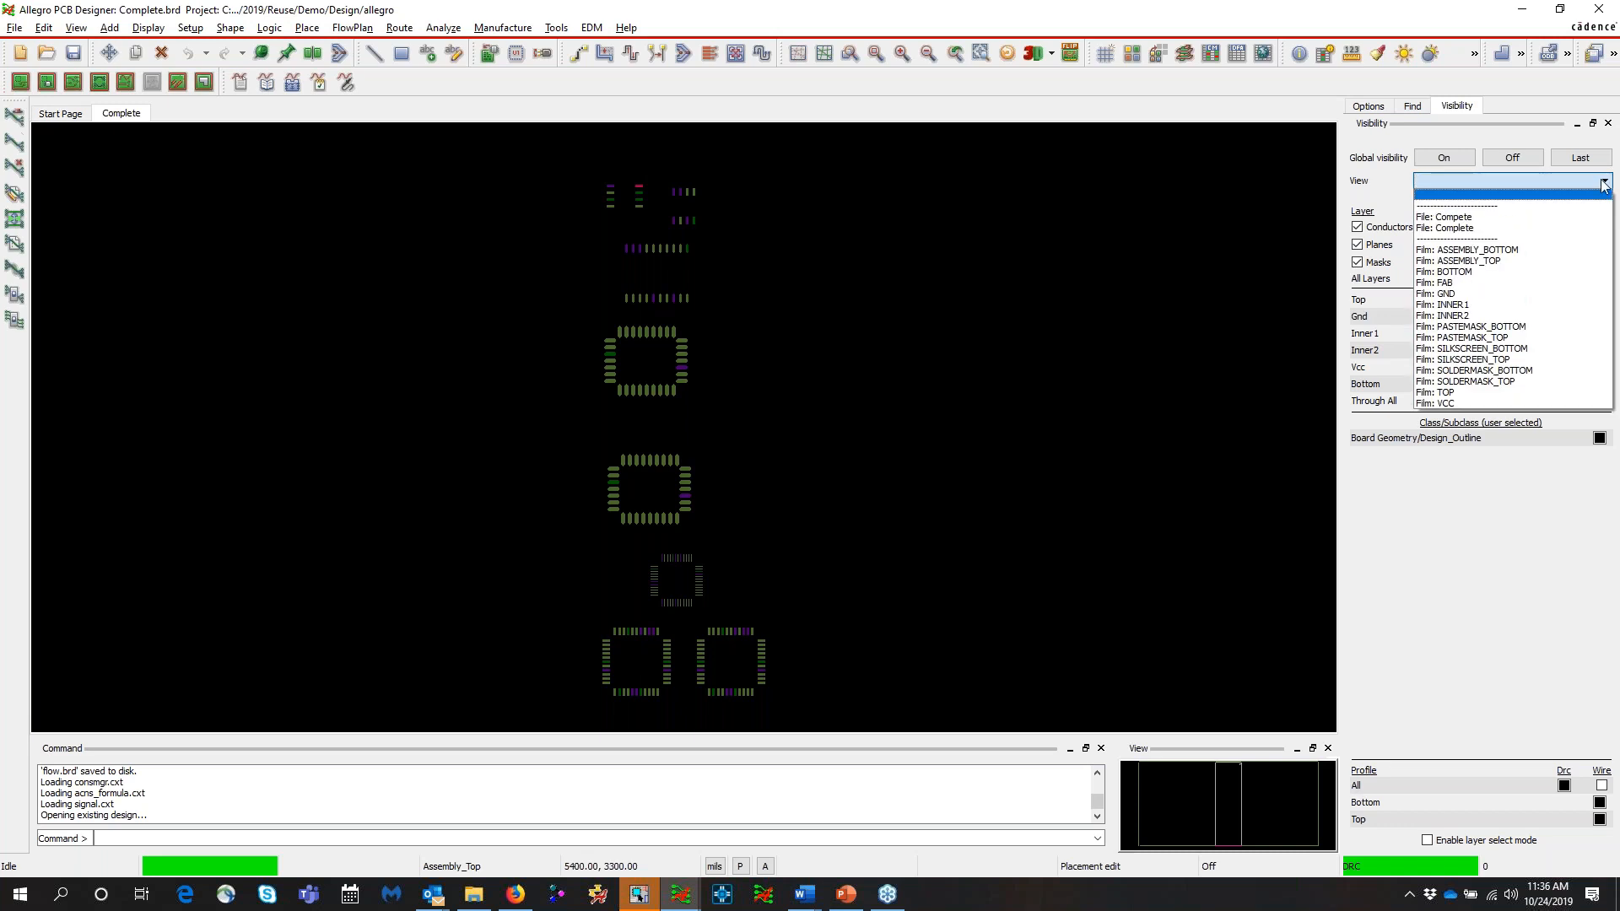
left_click(1470, 296)
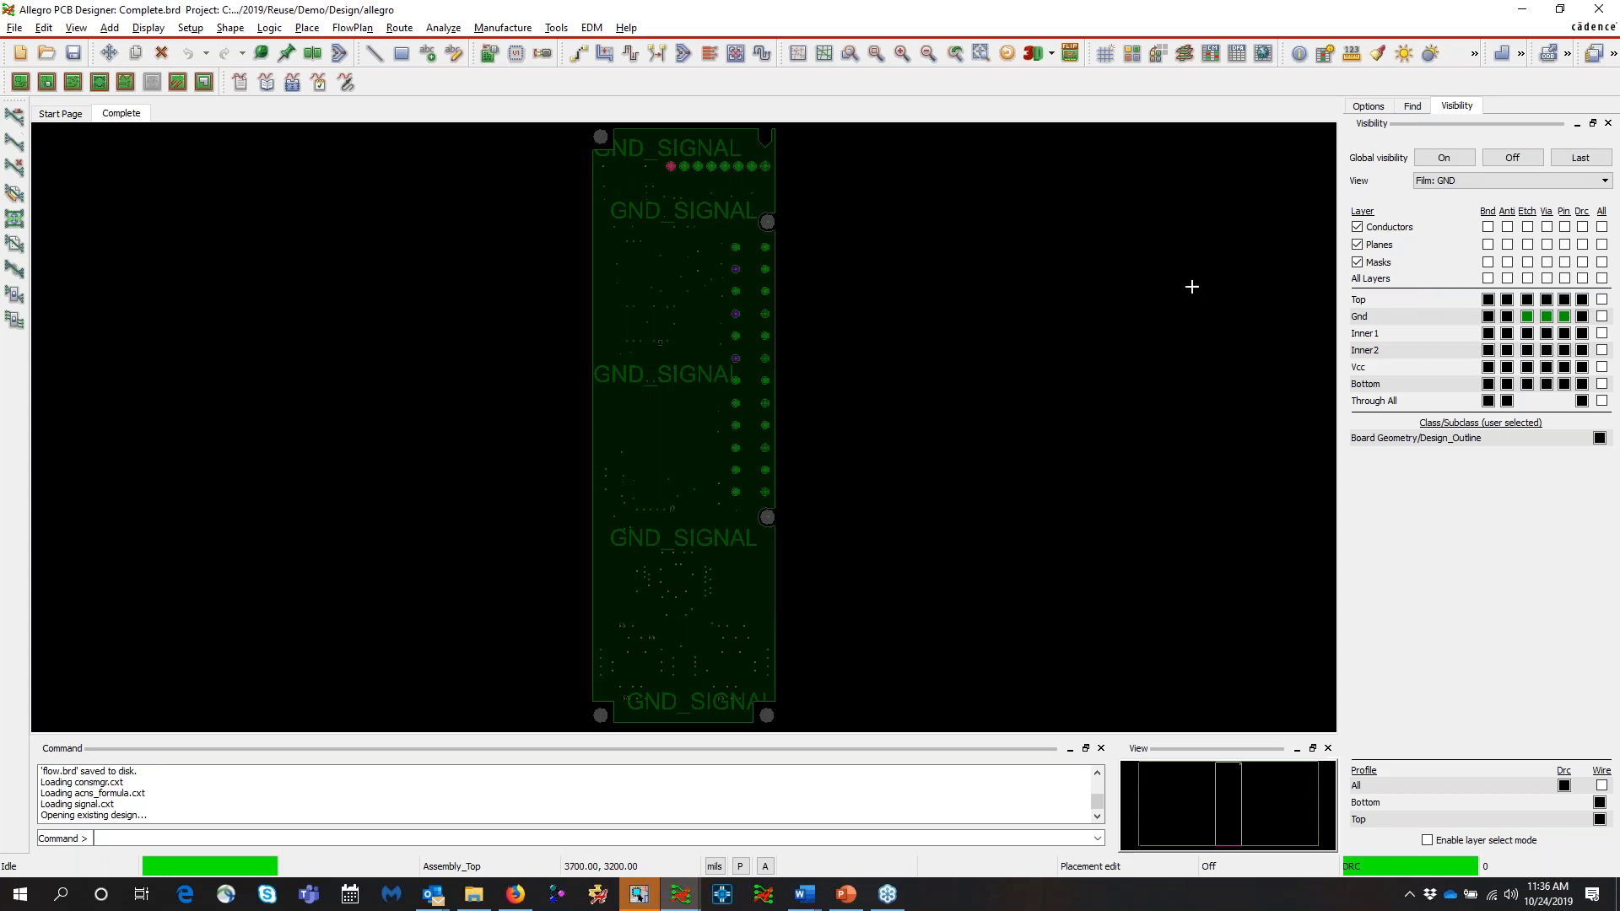
left_click(1605, 180)
left_click(1501, 289)
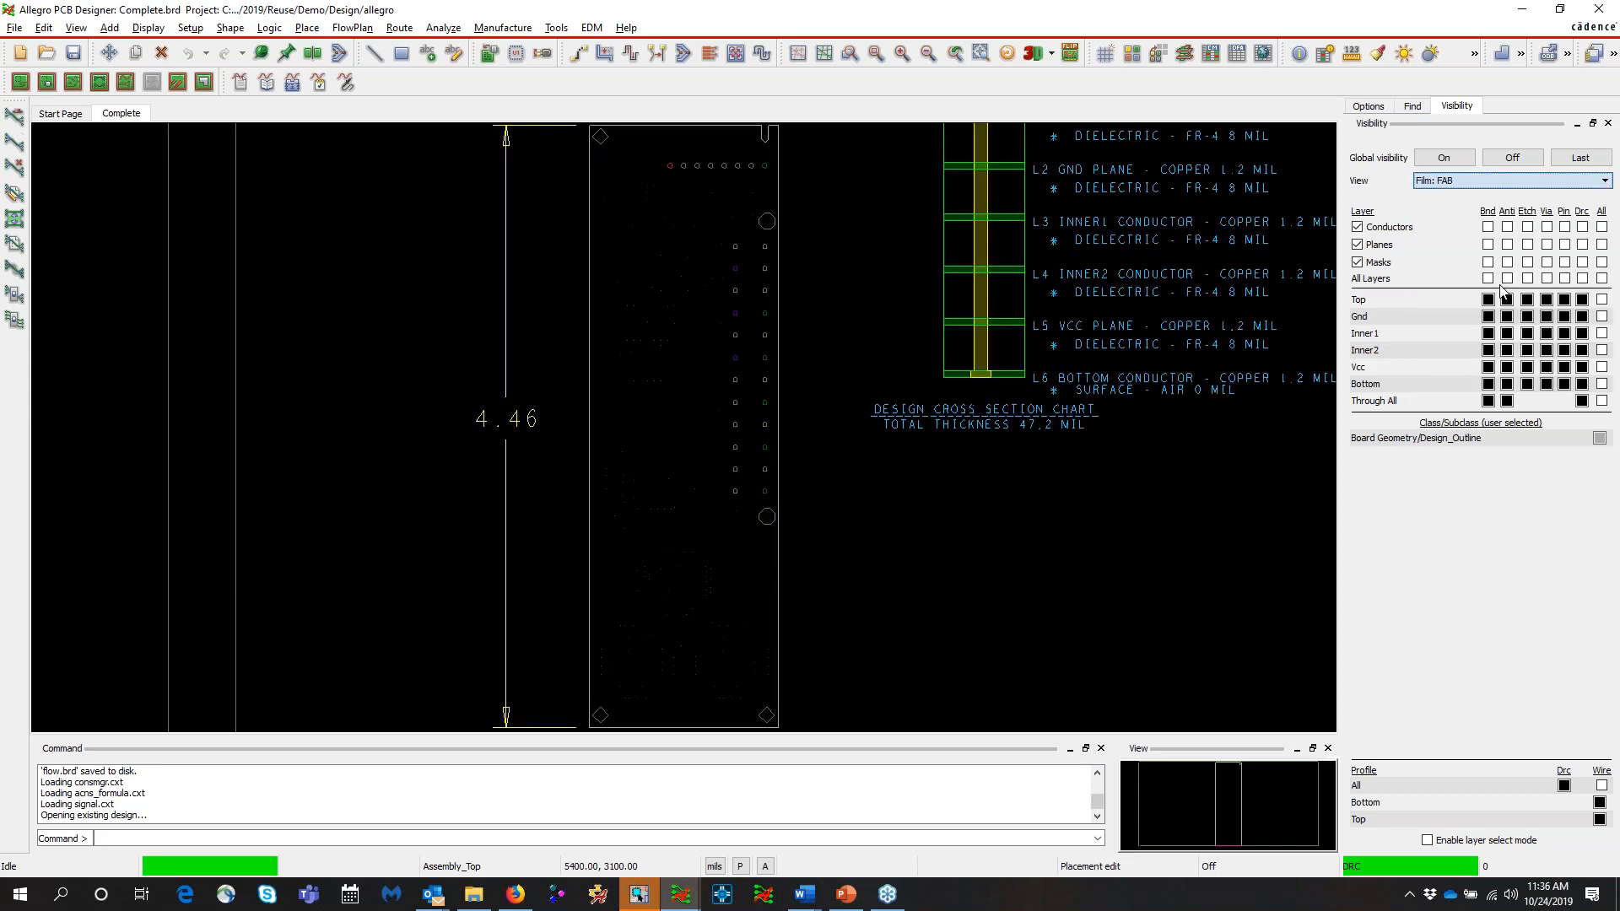
scroll(827, 256, "down", 2)
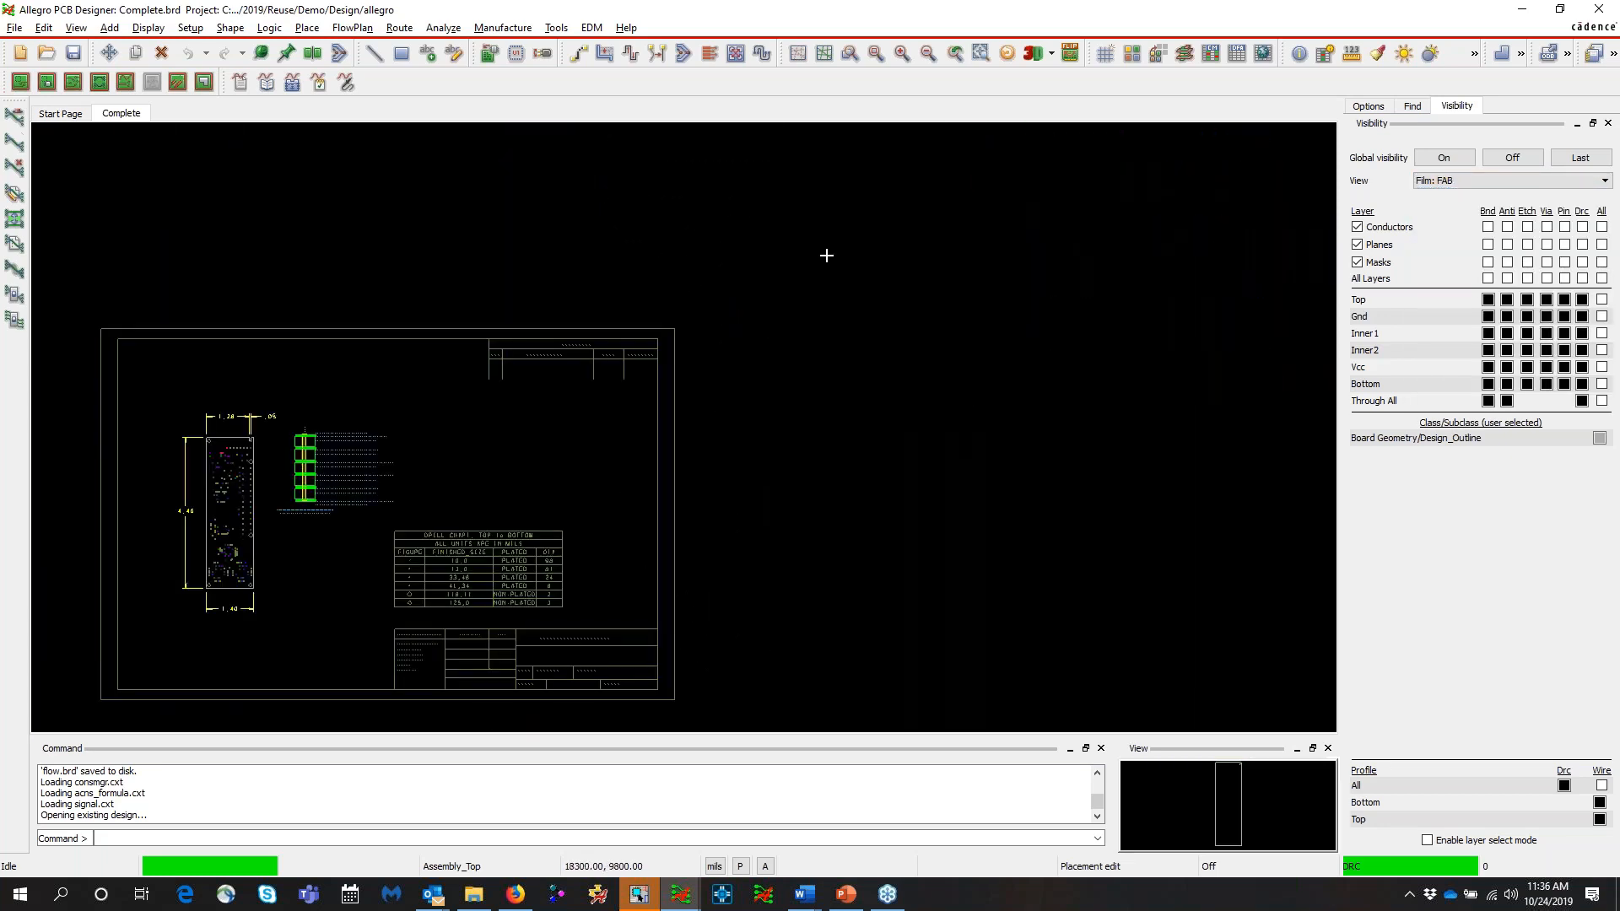
Switch the board's visibility to the saved Complete view and close Complete.brd, saving its changes
left_click(1606, 182)
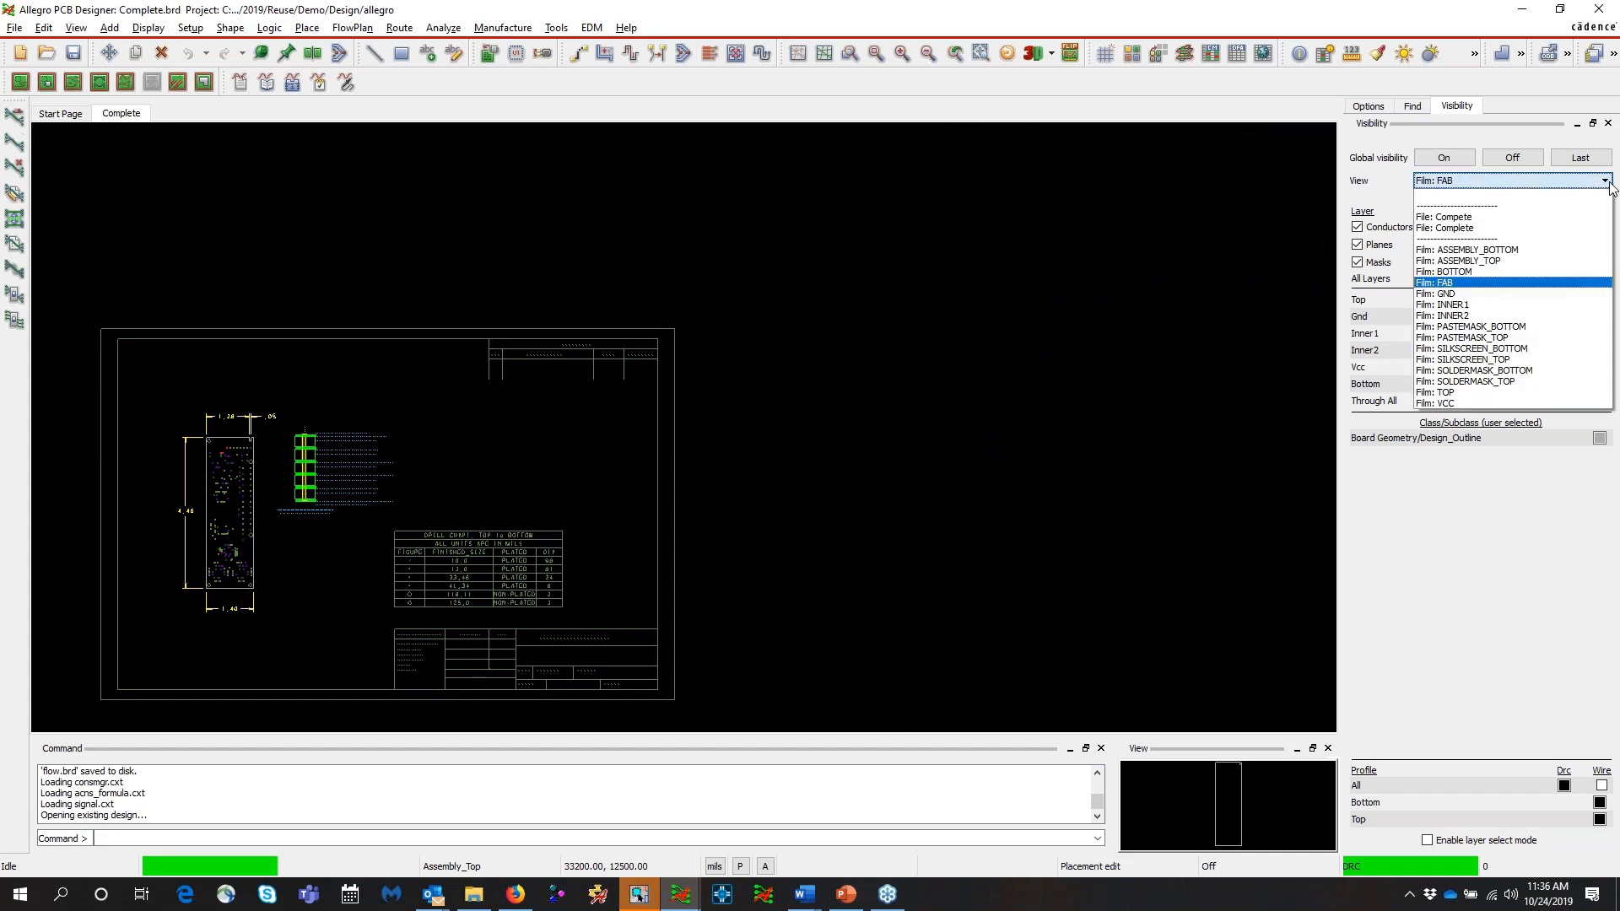
left_click(1538, 229)
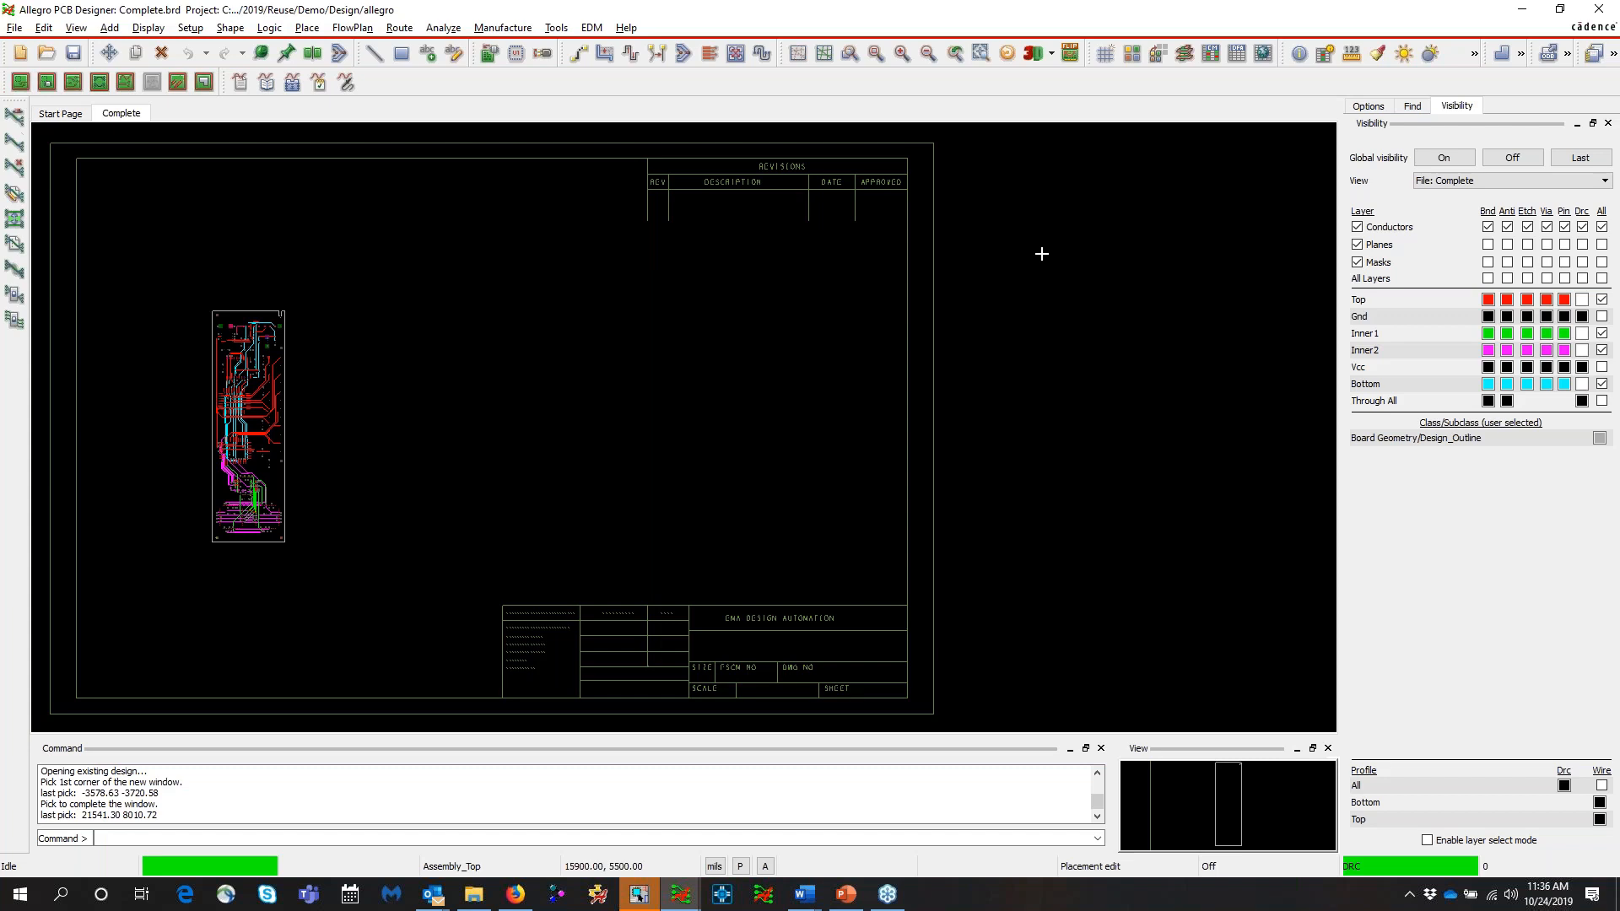
left_click(1605, 10)
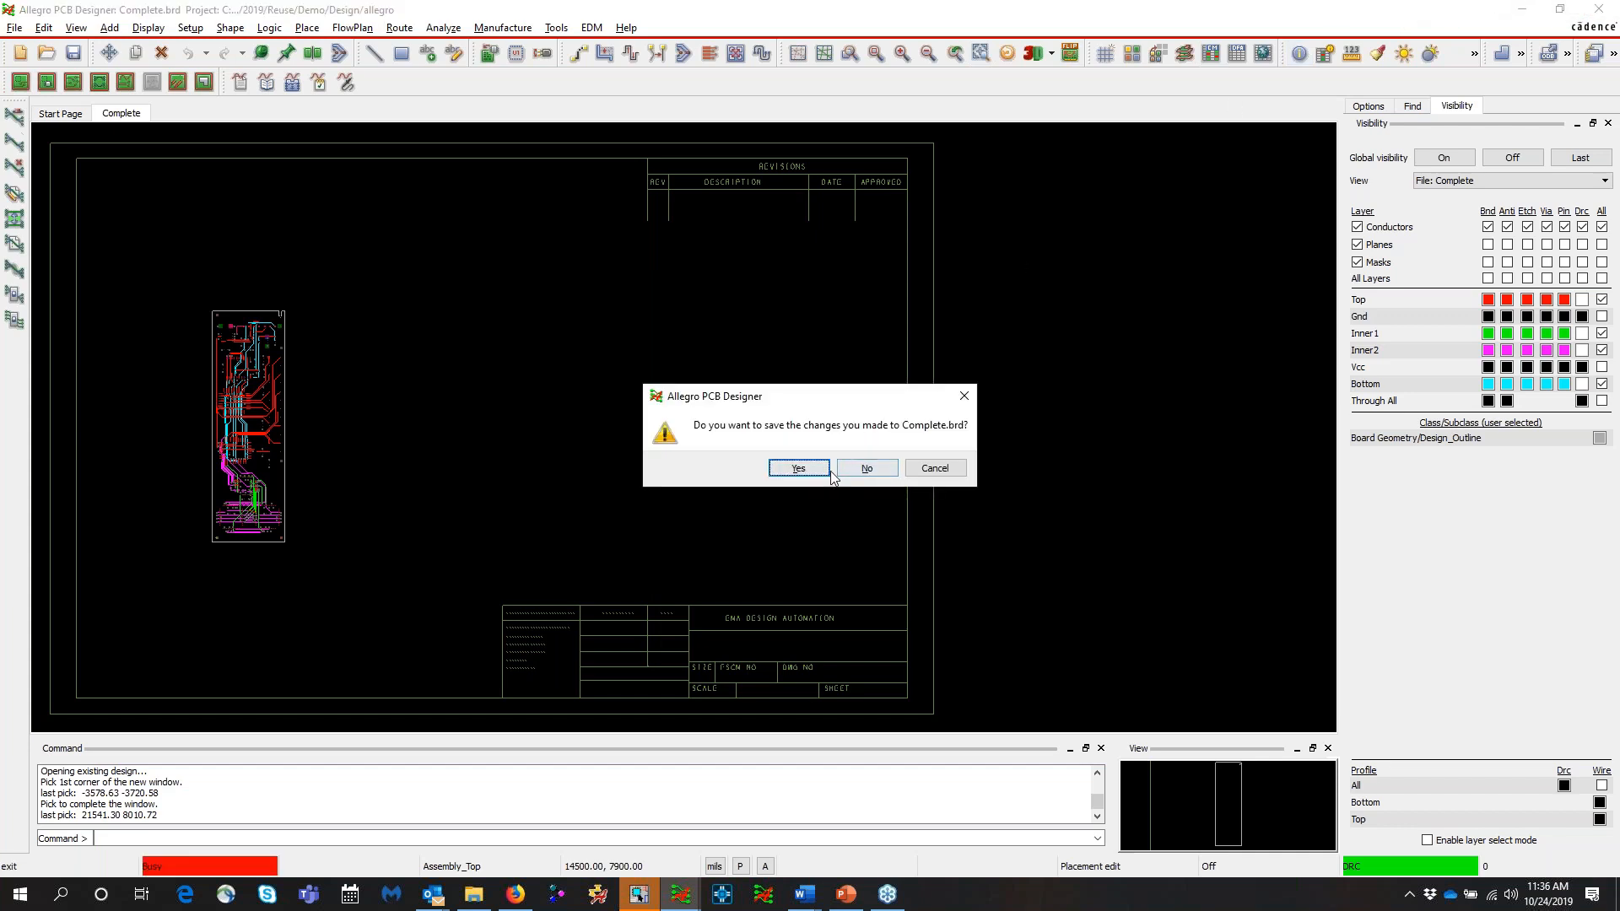
left_click(799, 469)
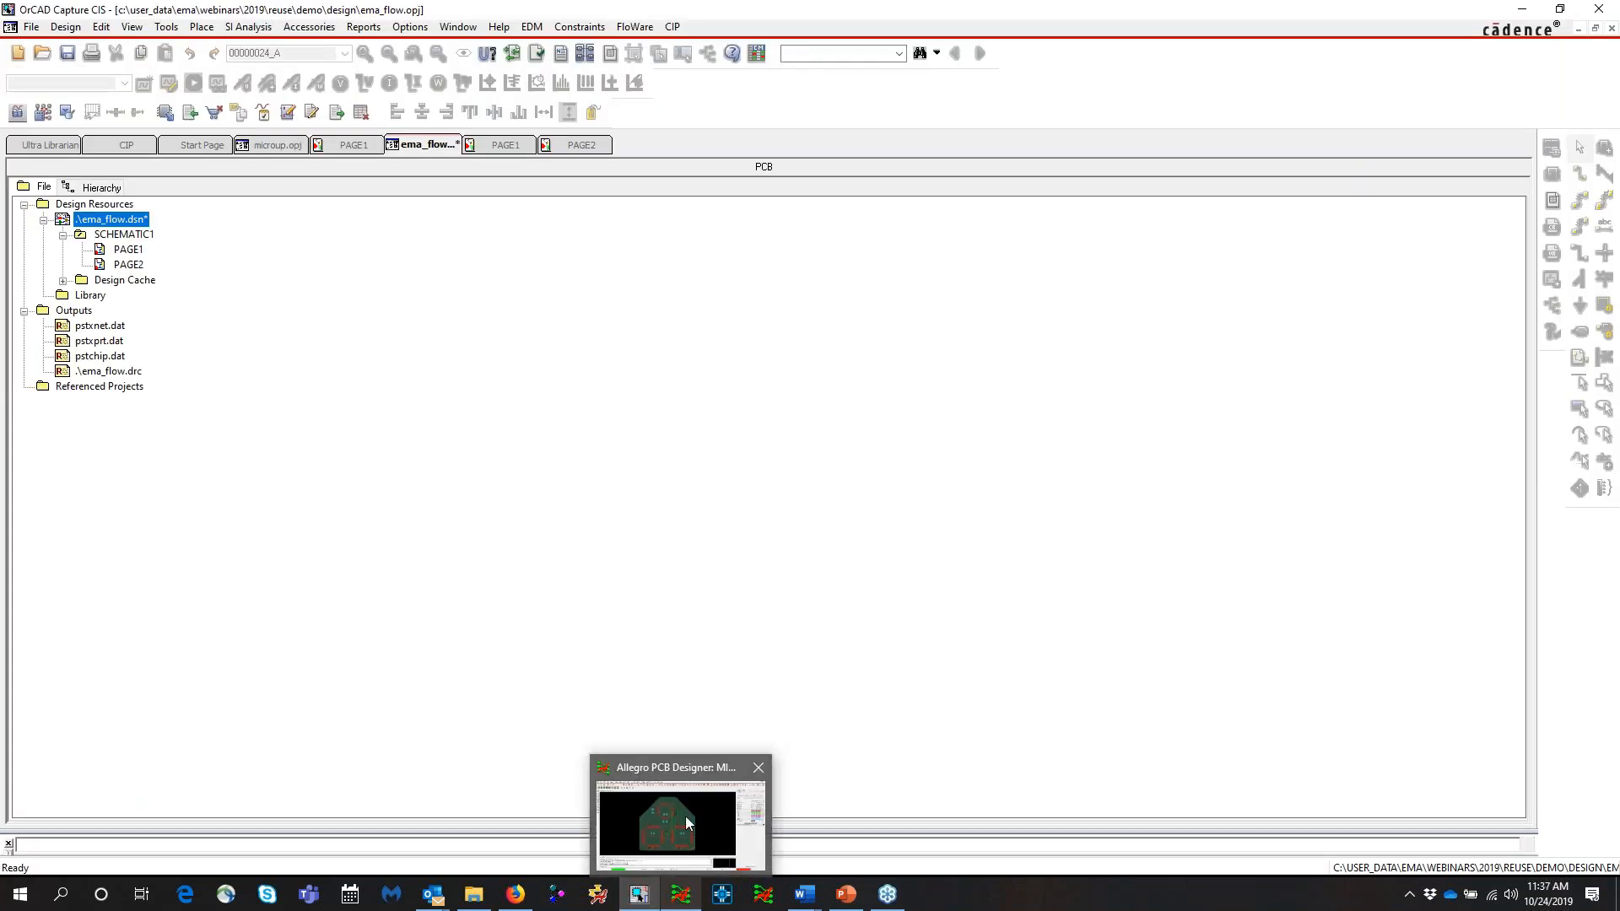
Switch to the Allegro session with MICROUP.brd, discard its changes, and open 1_PlaceReplicate.brd from the parent Demo folder
left_click(683, 823)
left_click(14, 27)
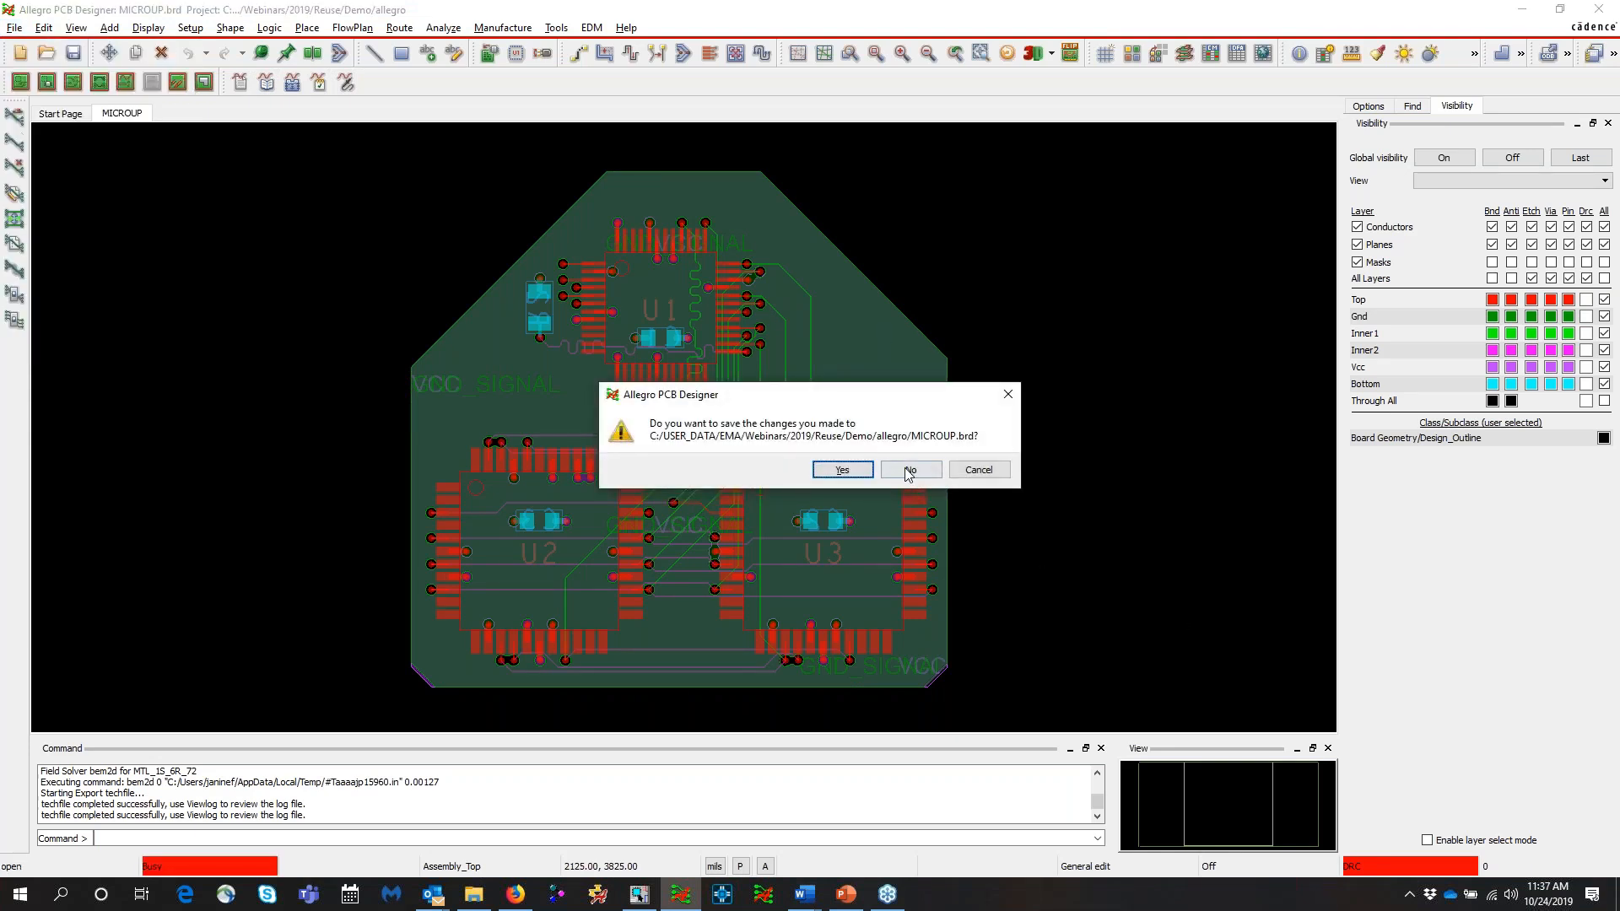
left_click(908, 472)
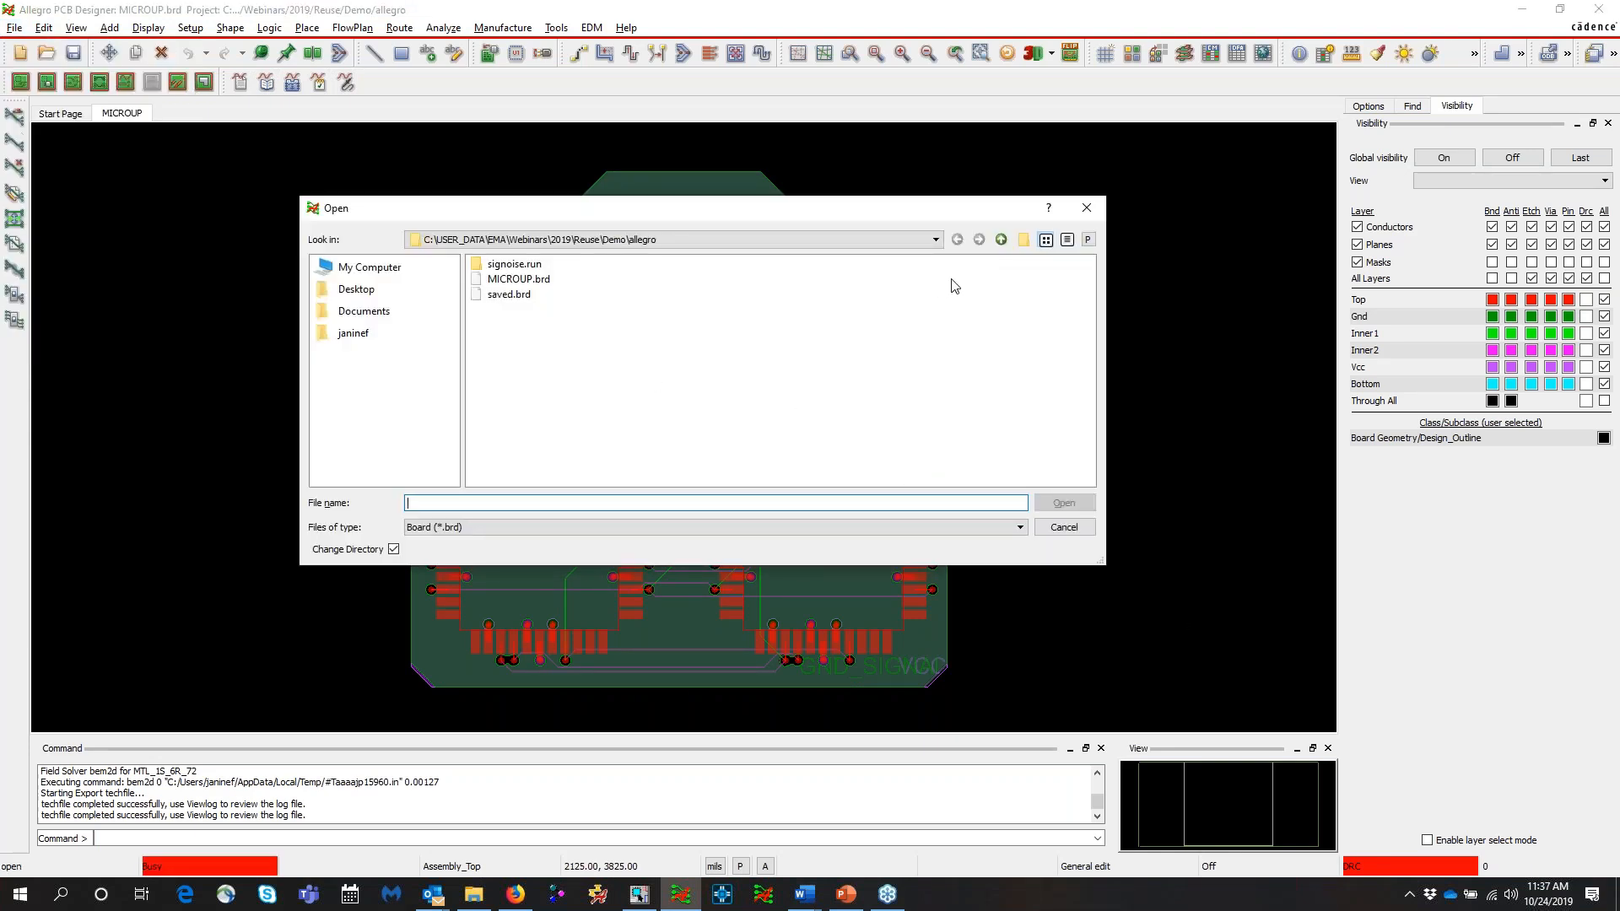
left_click(1001, 239)
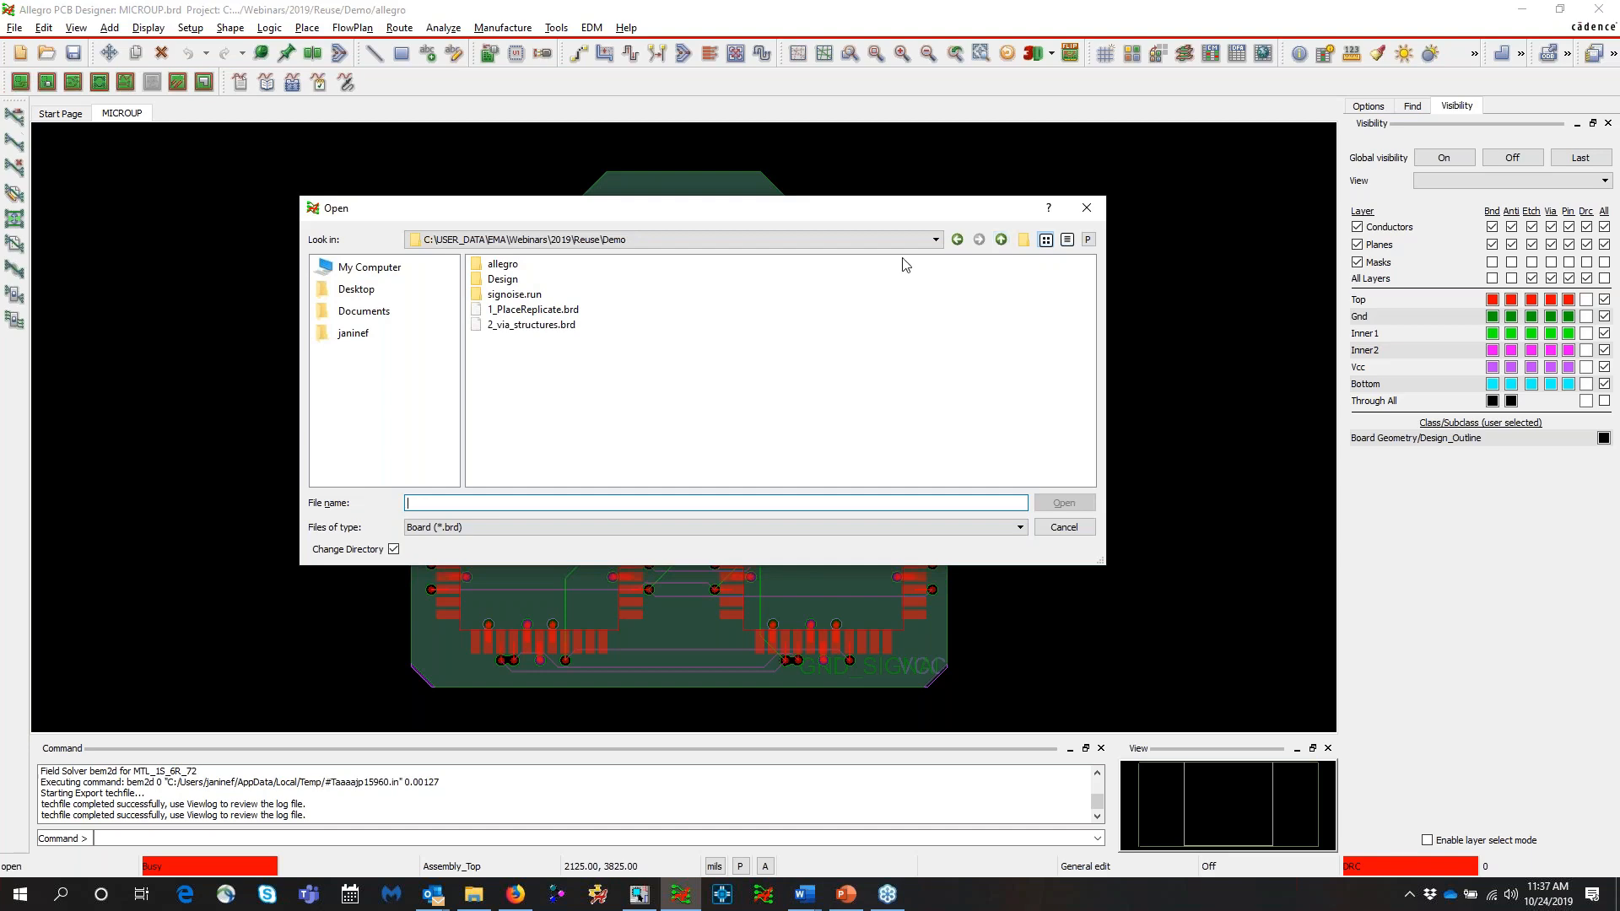
double_click(535, 310)
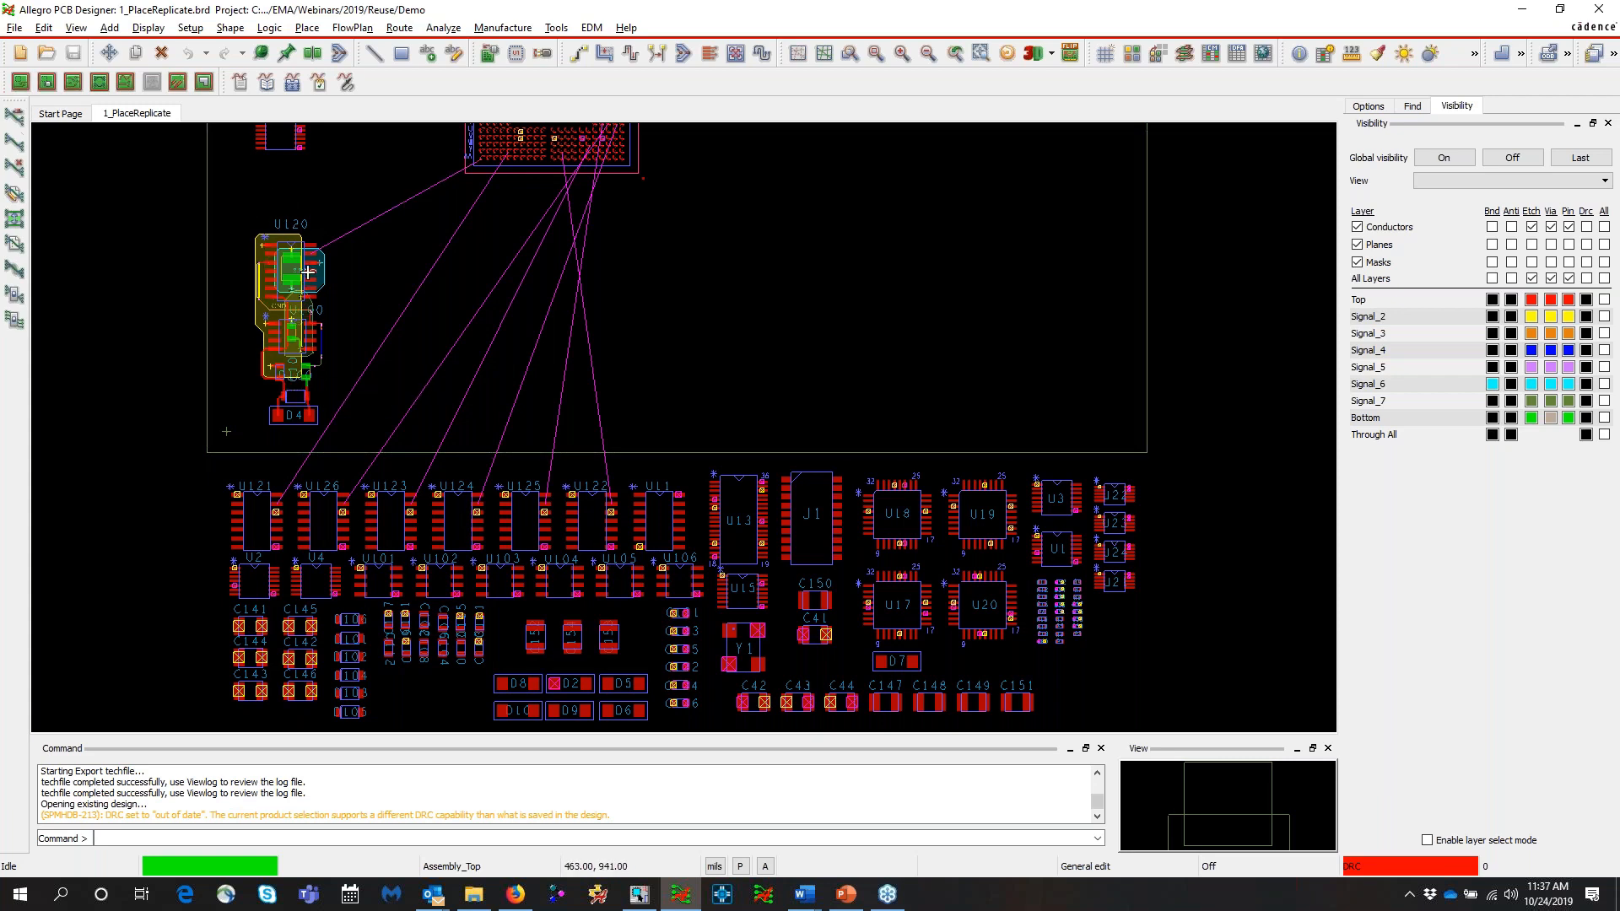
In placement edit mode, start Place Replicate Create from the routed U120-to-D4 circuit and accept its associated etch
scroll(298, 291, "up", 2)
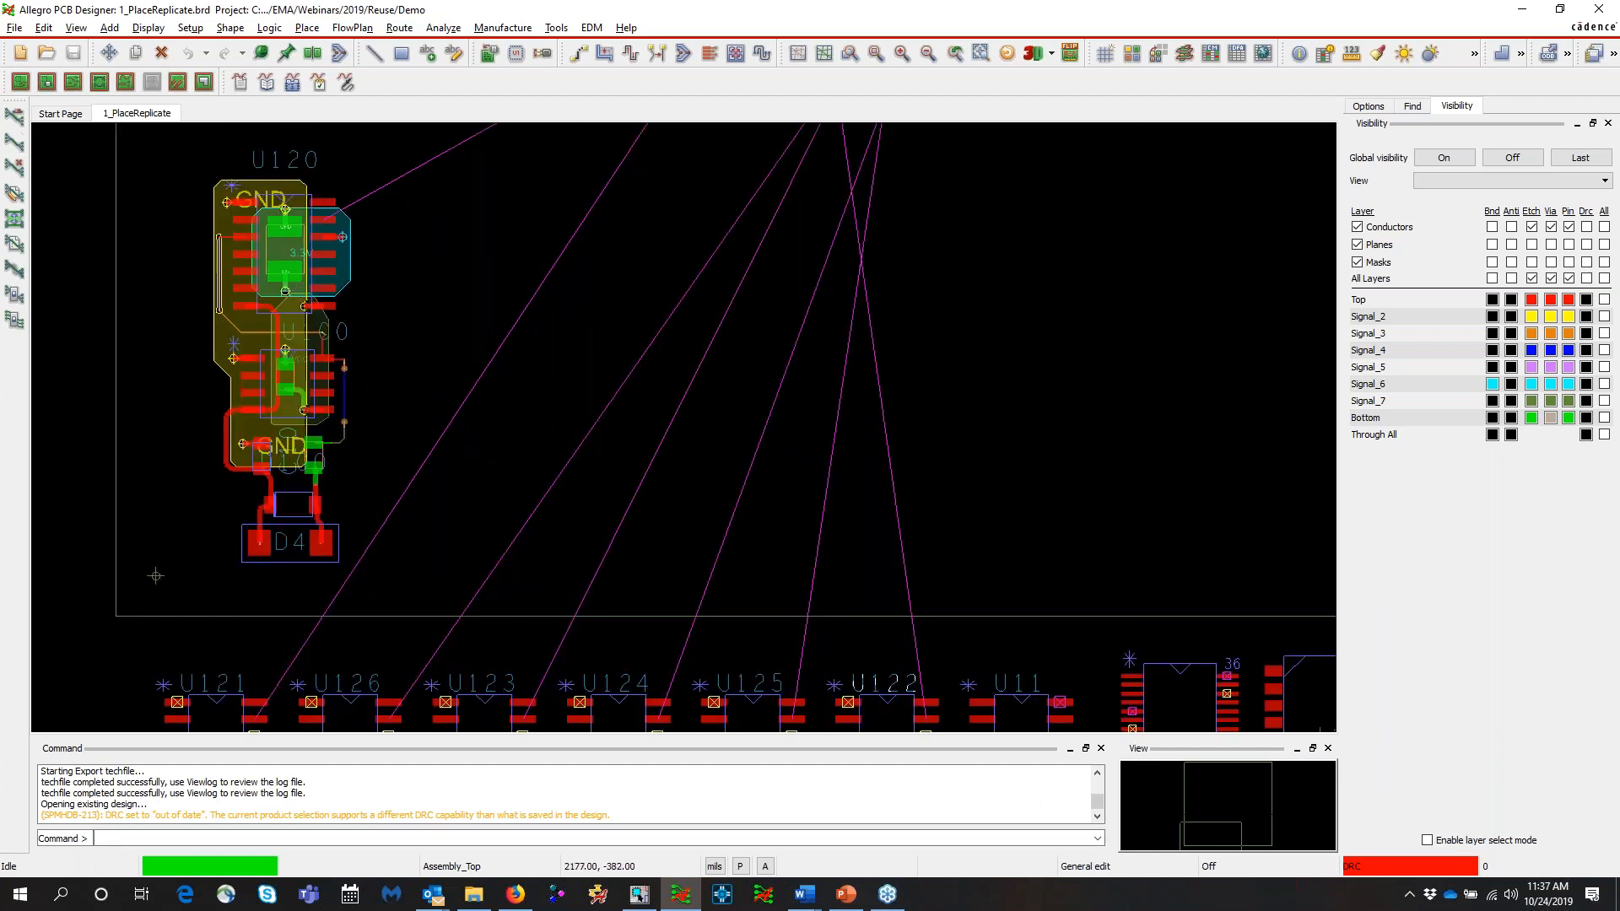
left_click(51, 84)
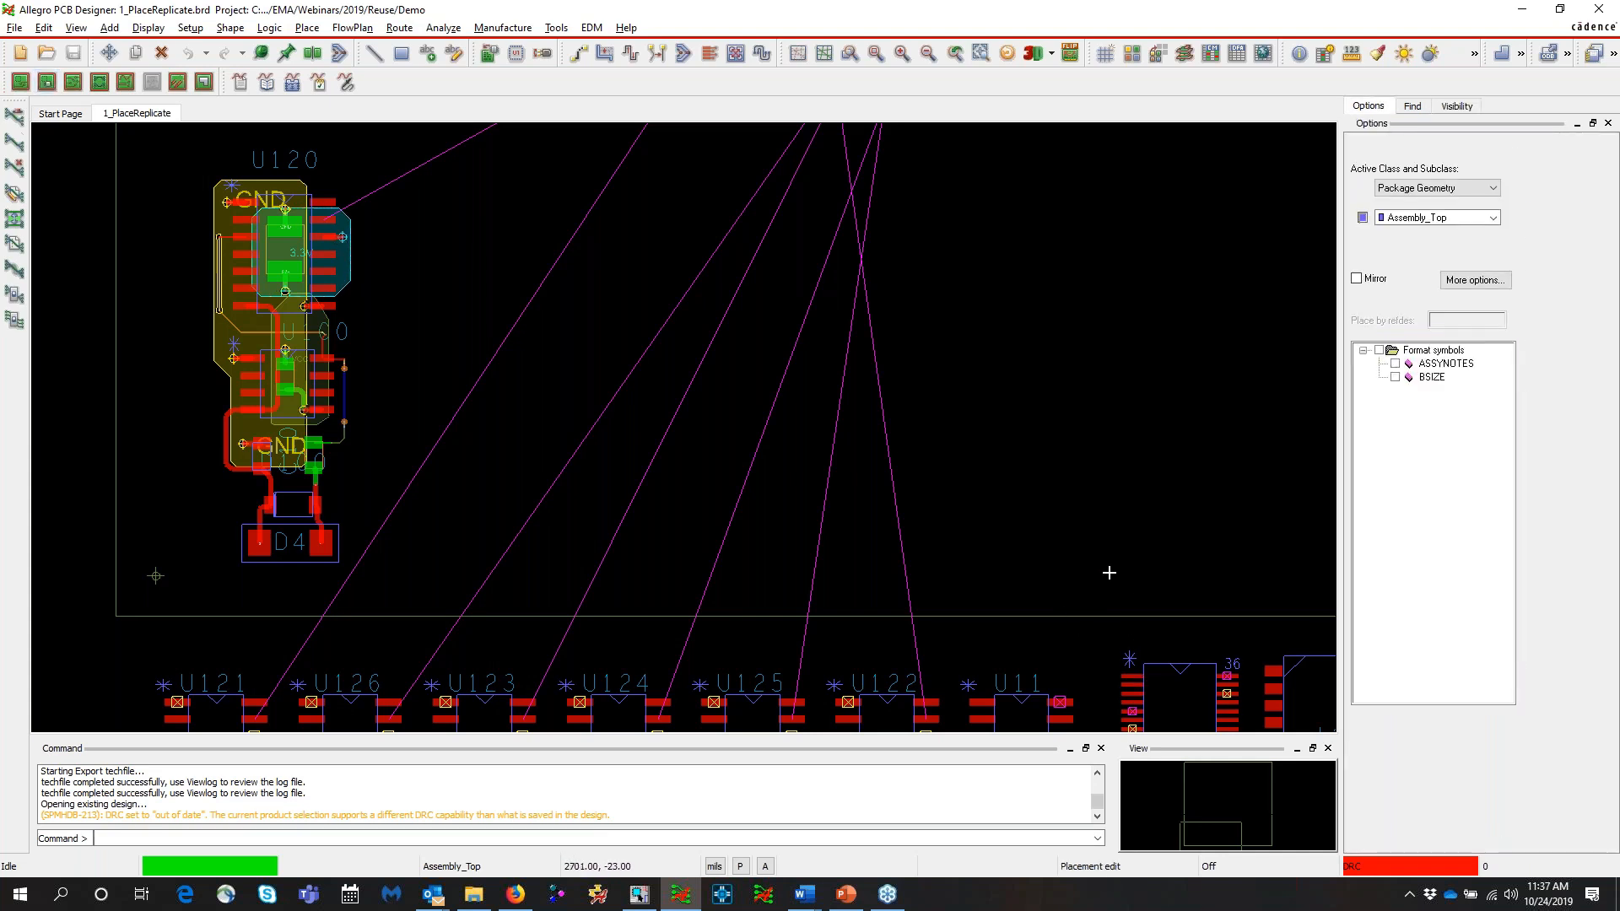
left_click_drag(187, 135, 396, 575)
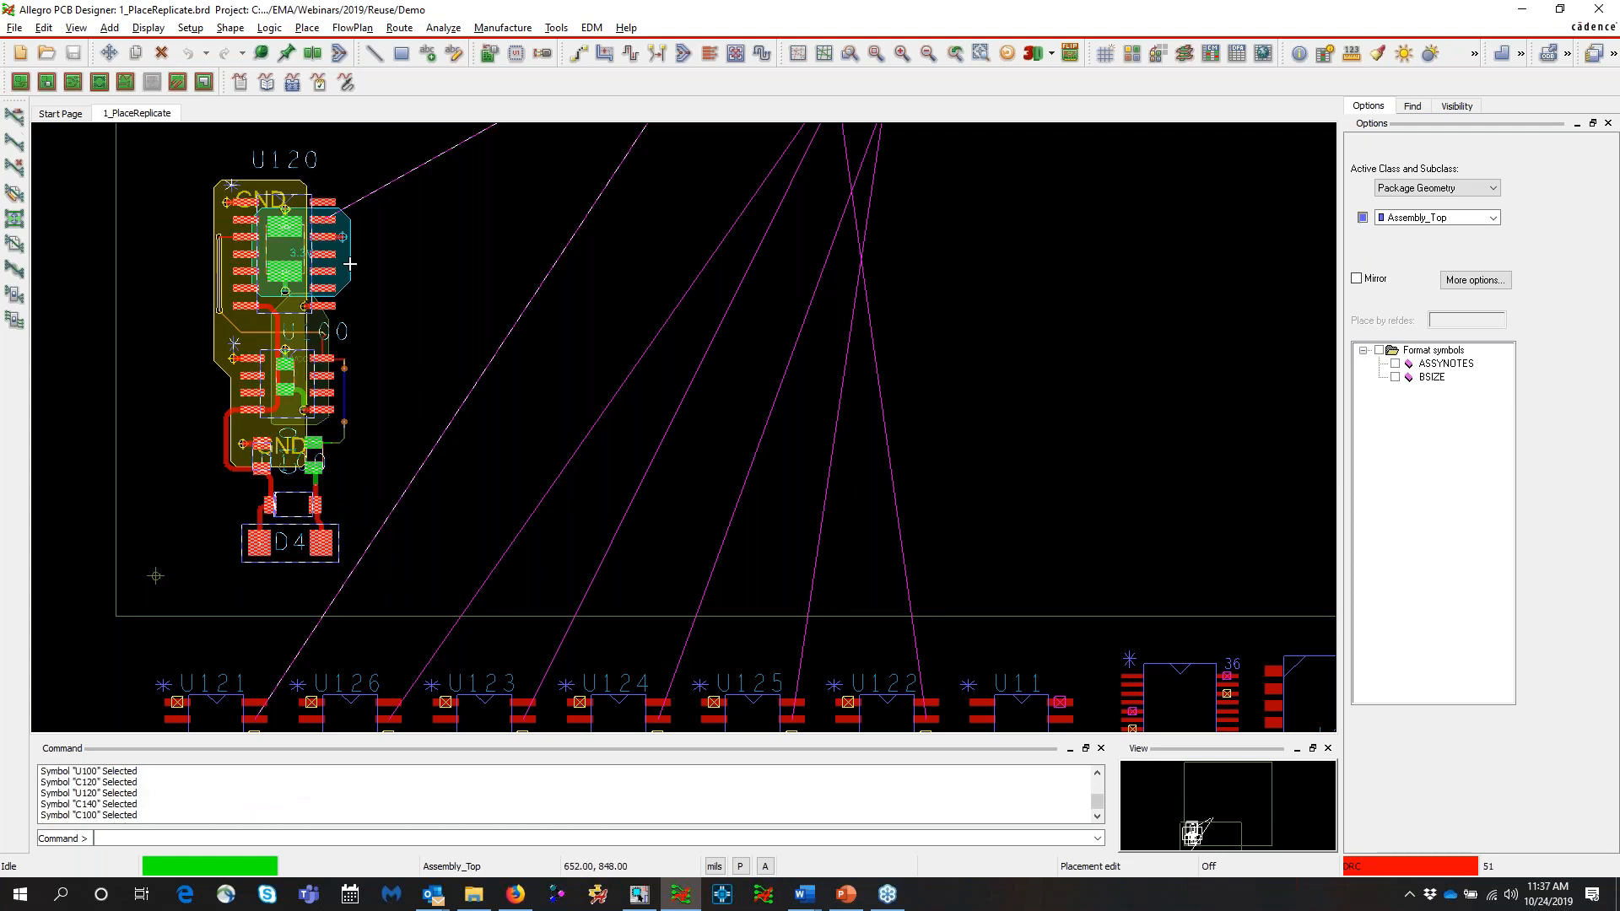
right_click(241, 203)
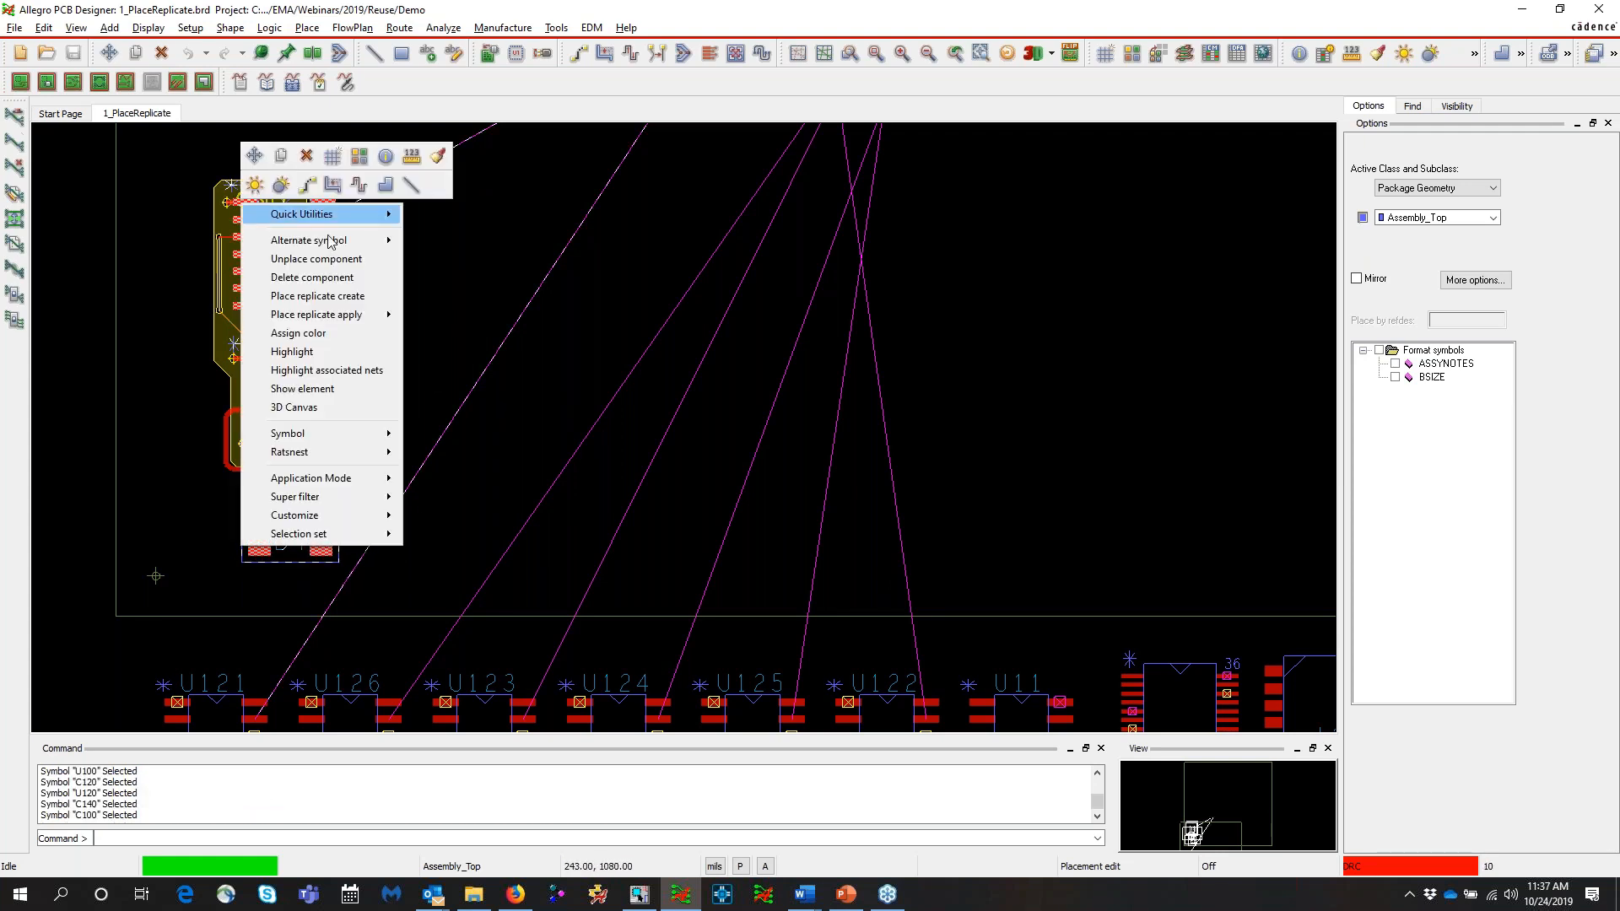
left_click(322, 296)
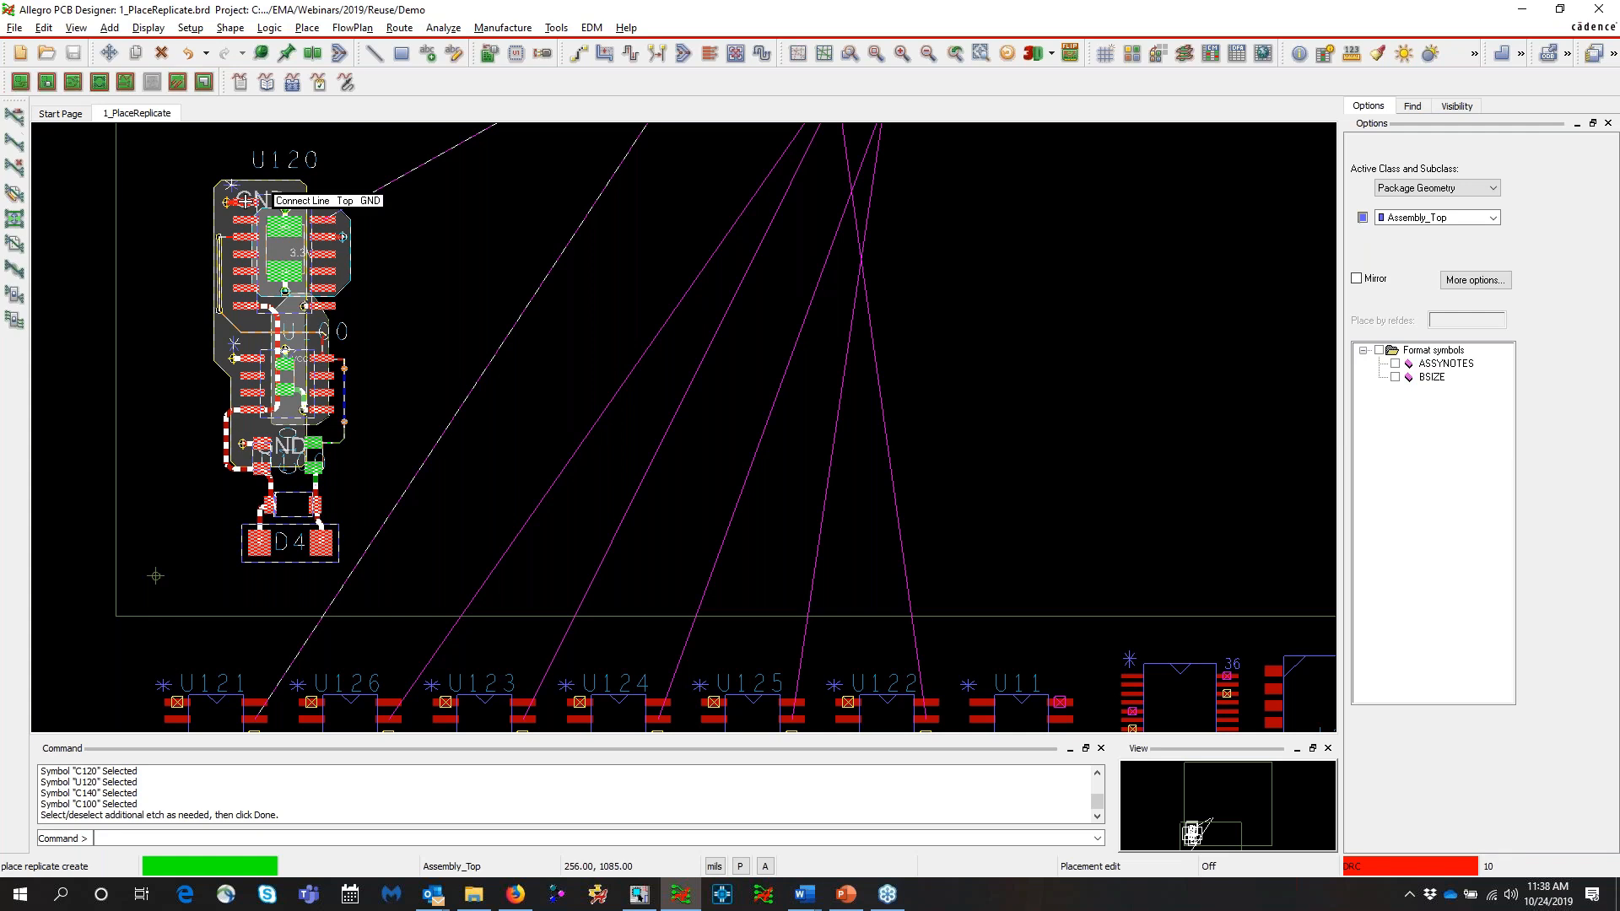
right_click(245, 200)
left_click(277, 214)
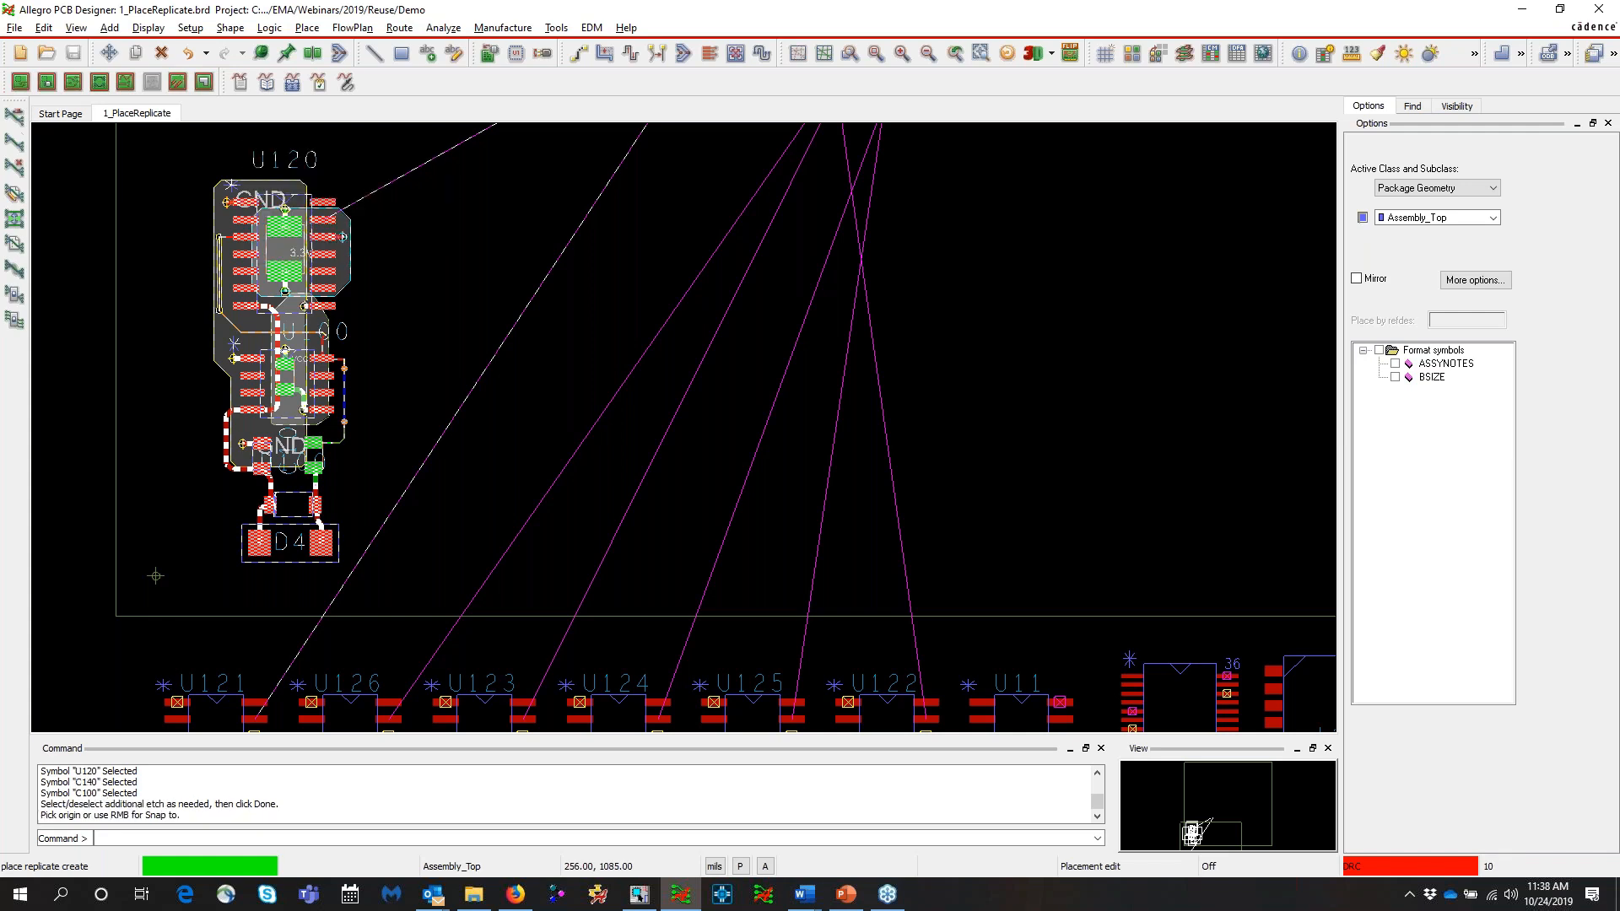
Set the replicate module's origin by snapping to pin 1 of U120
right_click(245, 203)
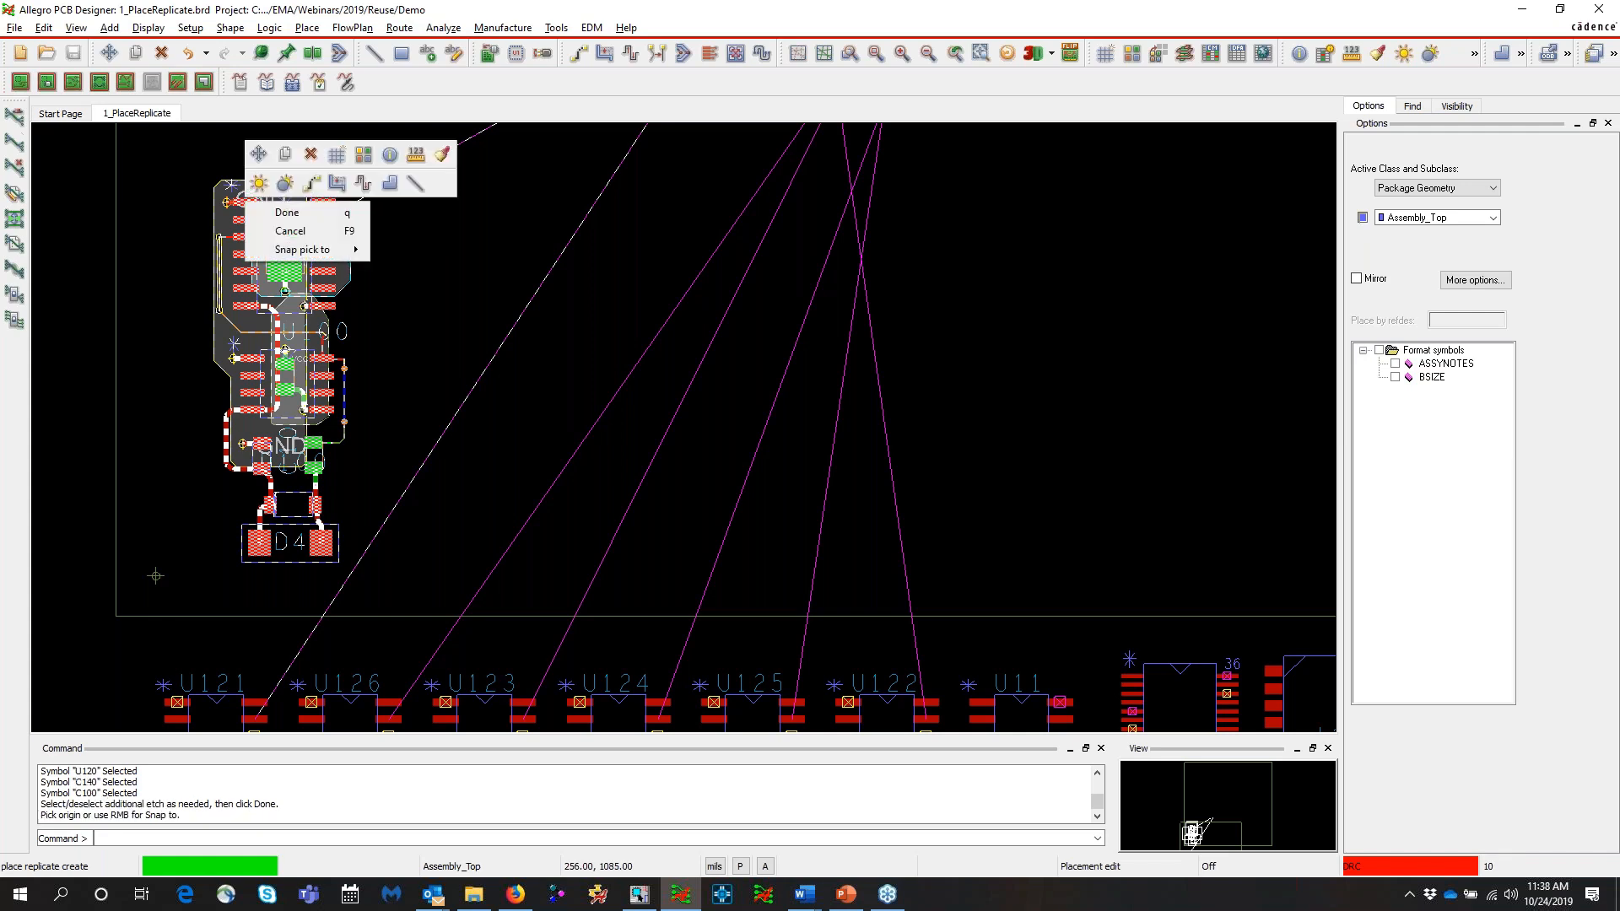
mouse_move(330, 263)
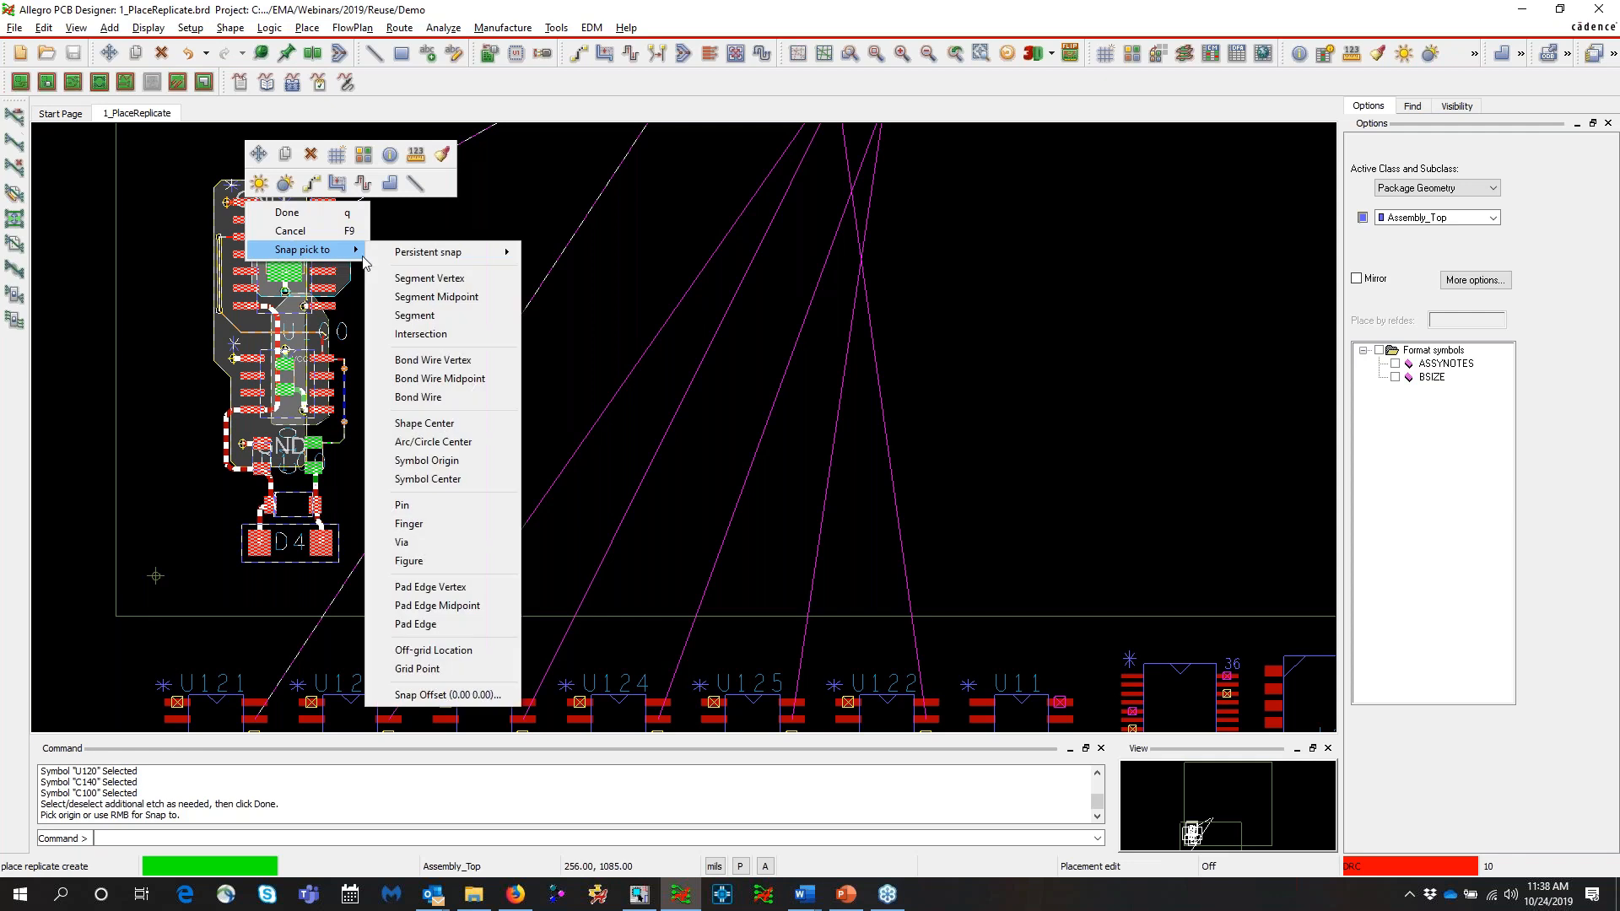
left_click(449, 510)
left_click(250, 204)
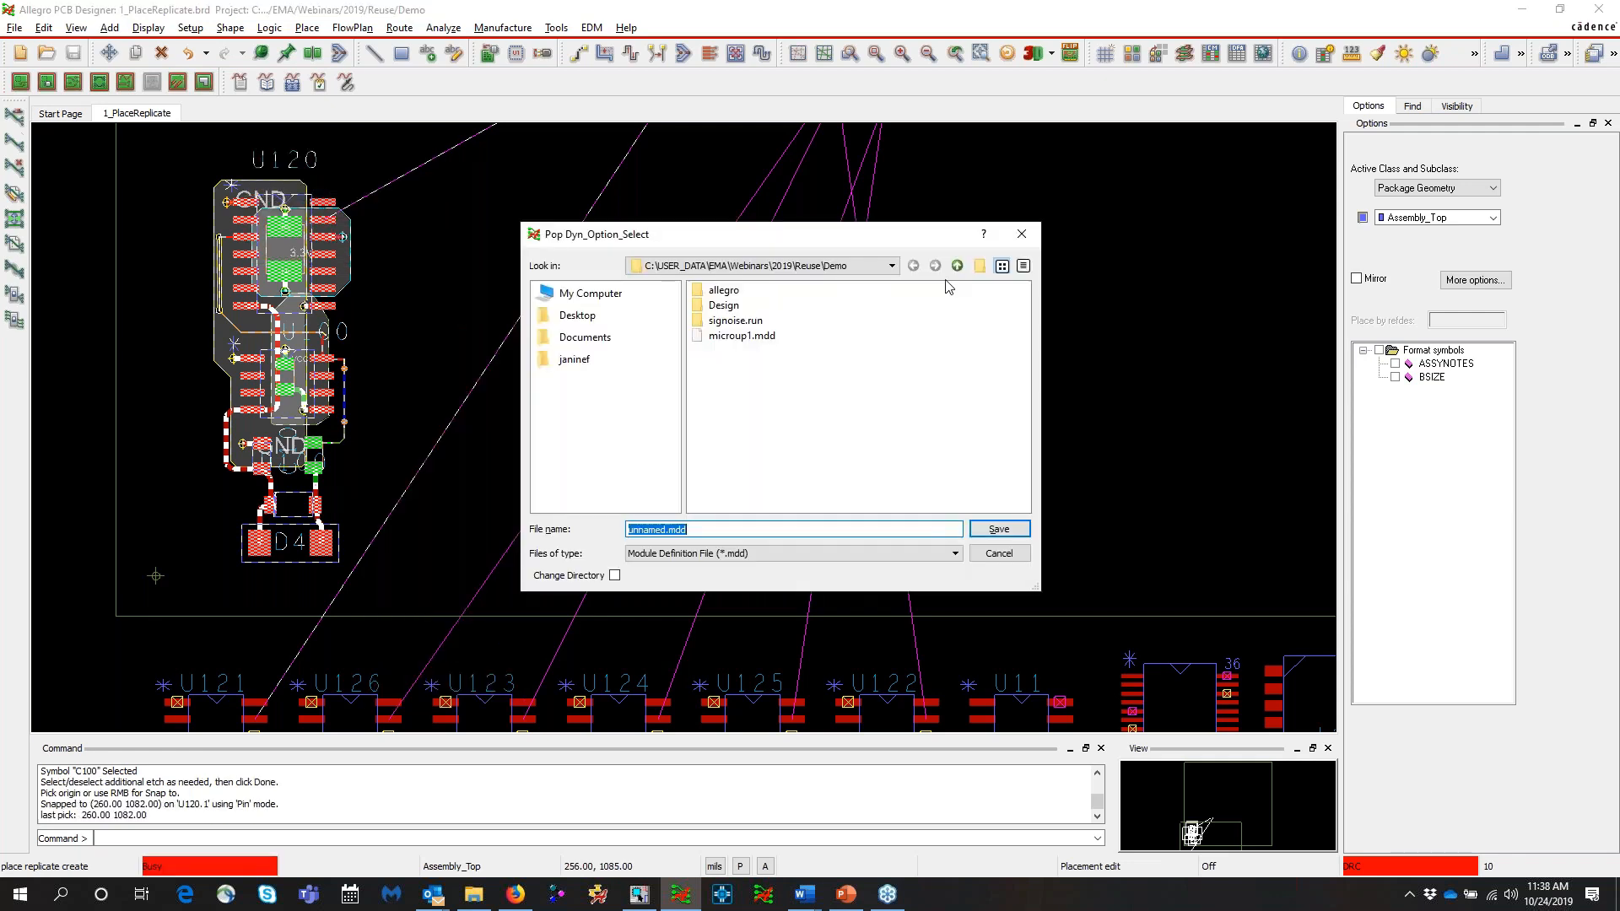
Save the replicate circuit as the module definition file mod1.mdd and clear the selection
left_click(667, 530)
key("BackSpace")
key("BackSpace")
key("BackSpace")
key("BackSpace")
key("BackSpace")
key("BackSpace")
key("BackSpace")
type("mod1")
left_click(991, 530)
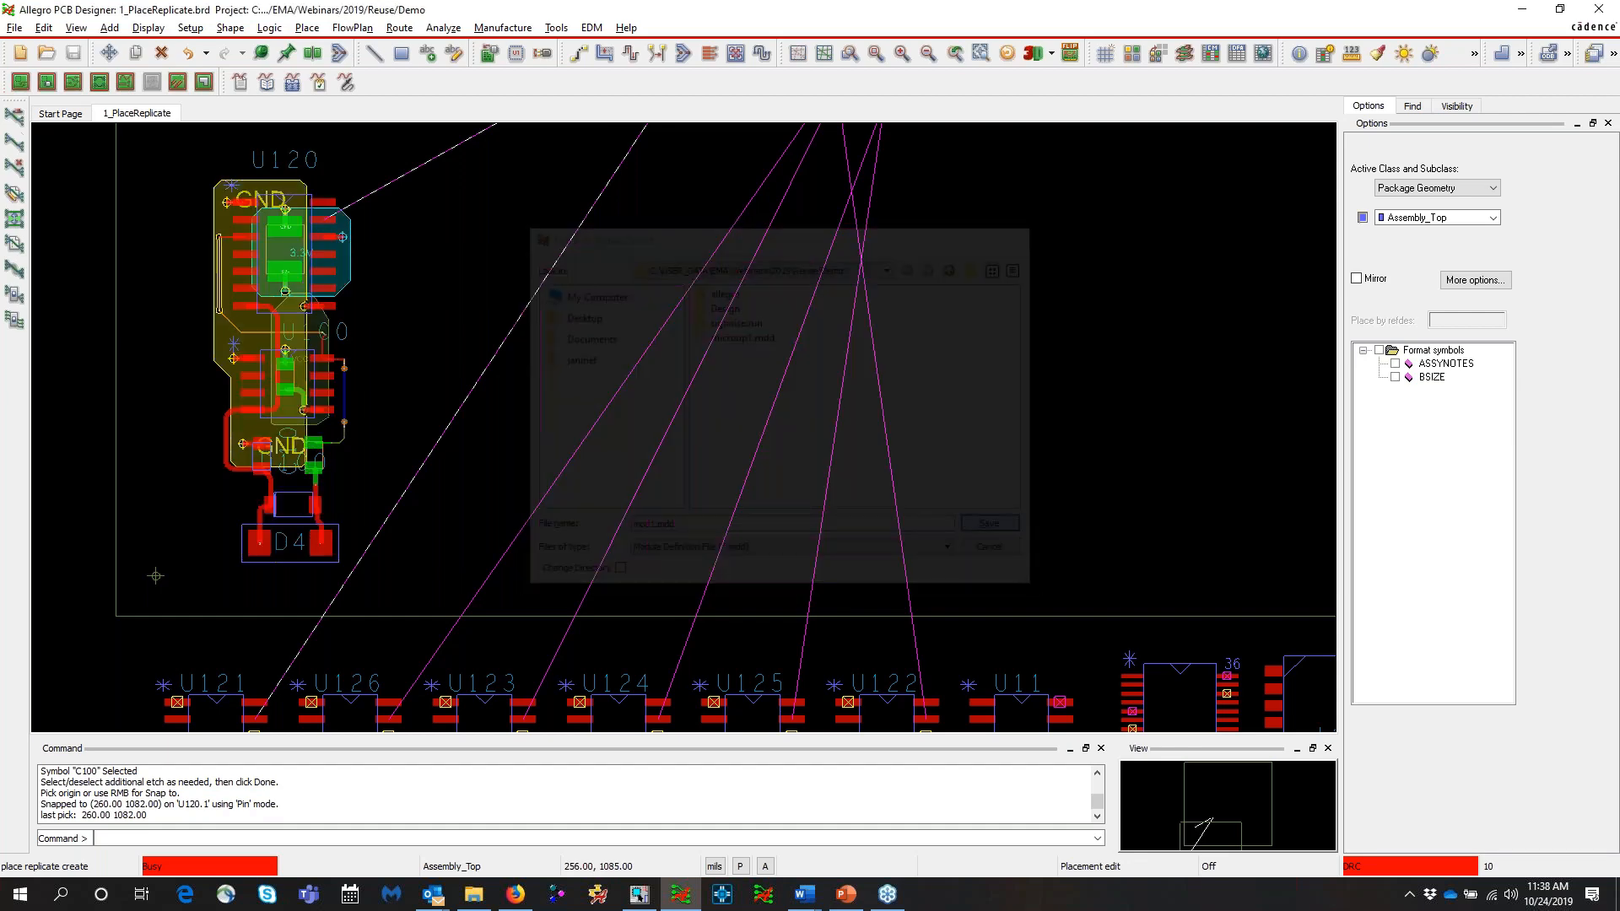
left_click(451, 294)
Apply the MOD1 place replicate to all unplaced components below the board outline and accept the proposed component matches
scroll(1017, 289, "down", 2)
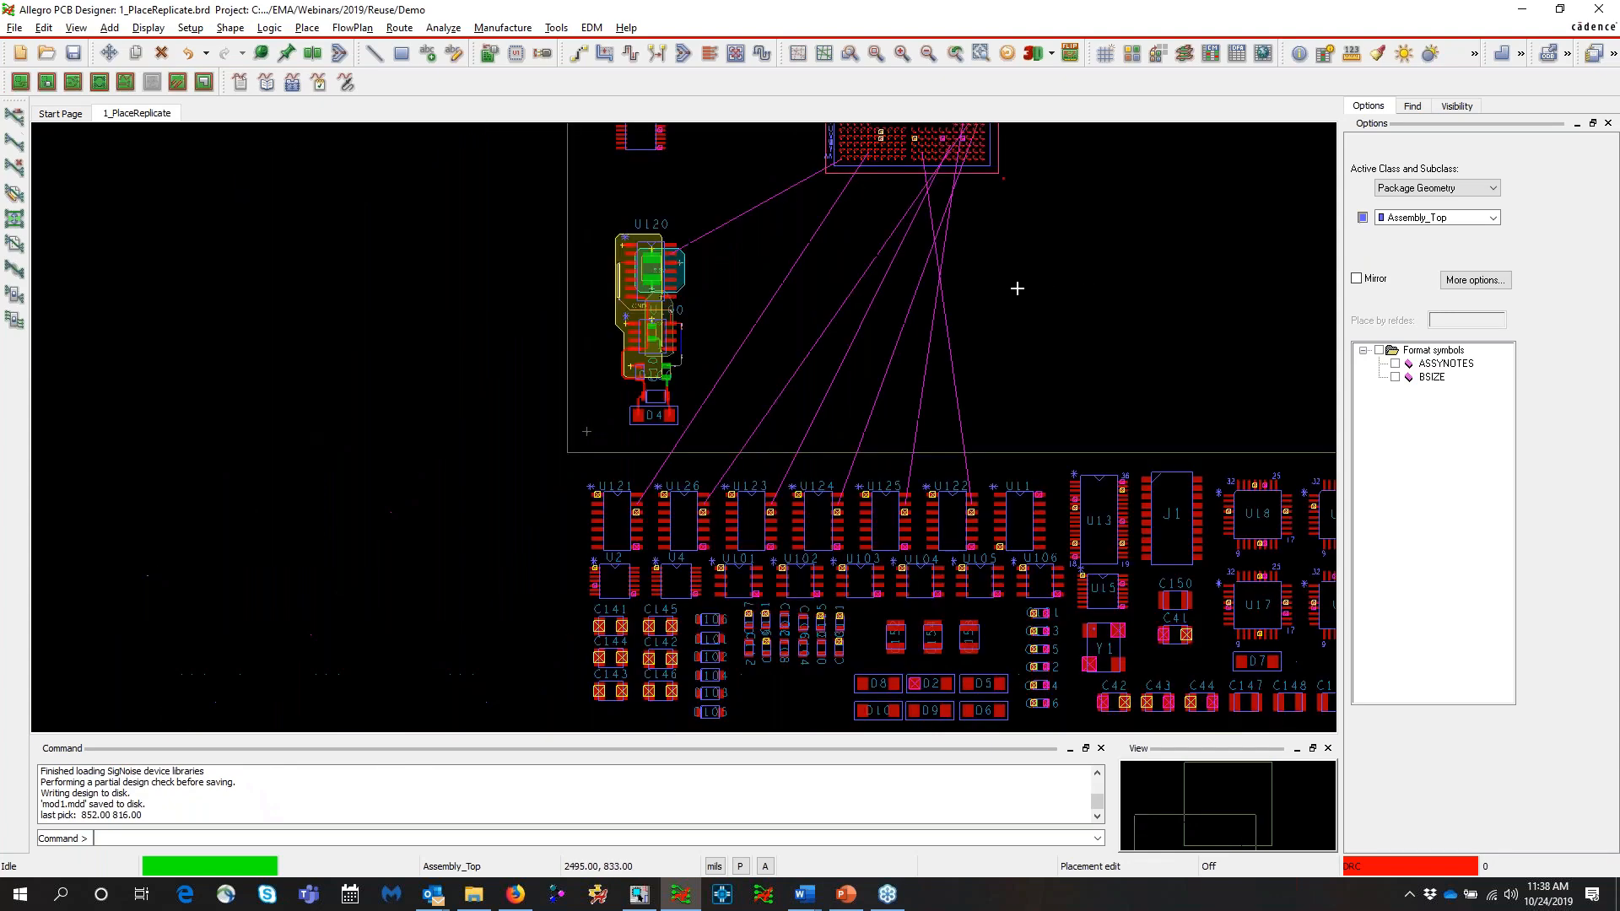
mouse_move(757, 337)
middle_mouse_down()
mouse_move(781, 337)
mouse_move(759, 337)
middle_mouse_up()
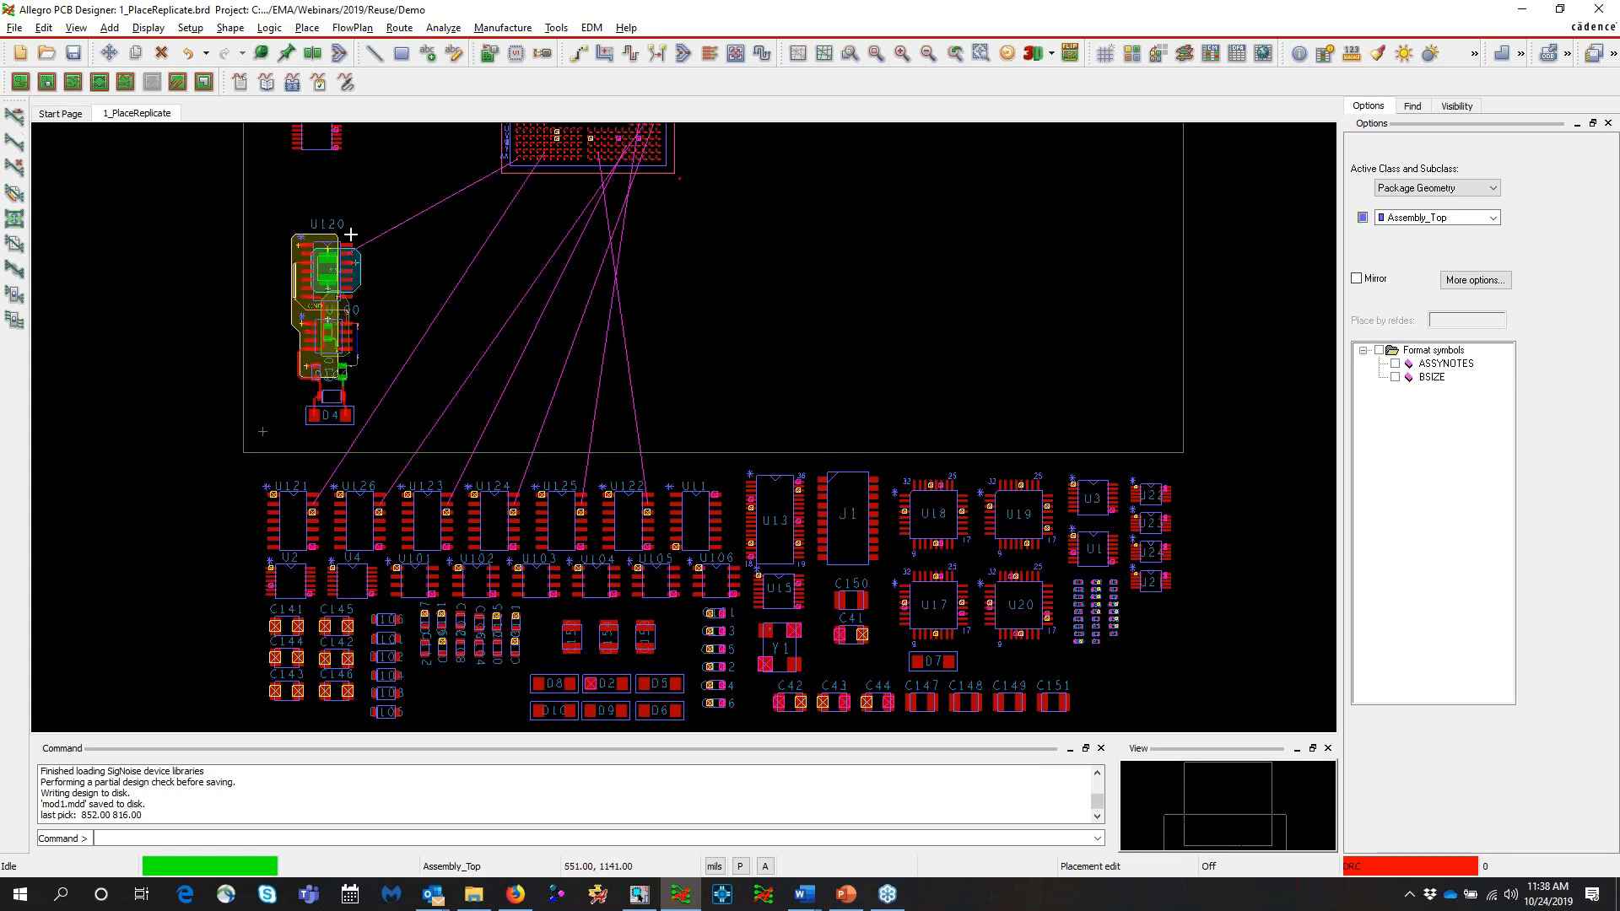
left_click_drag(250, 463, 1215, 698)
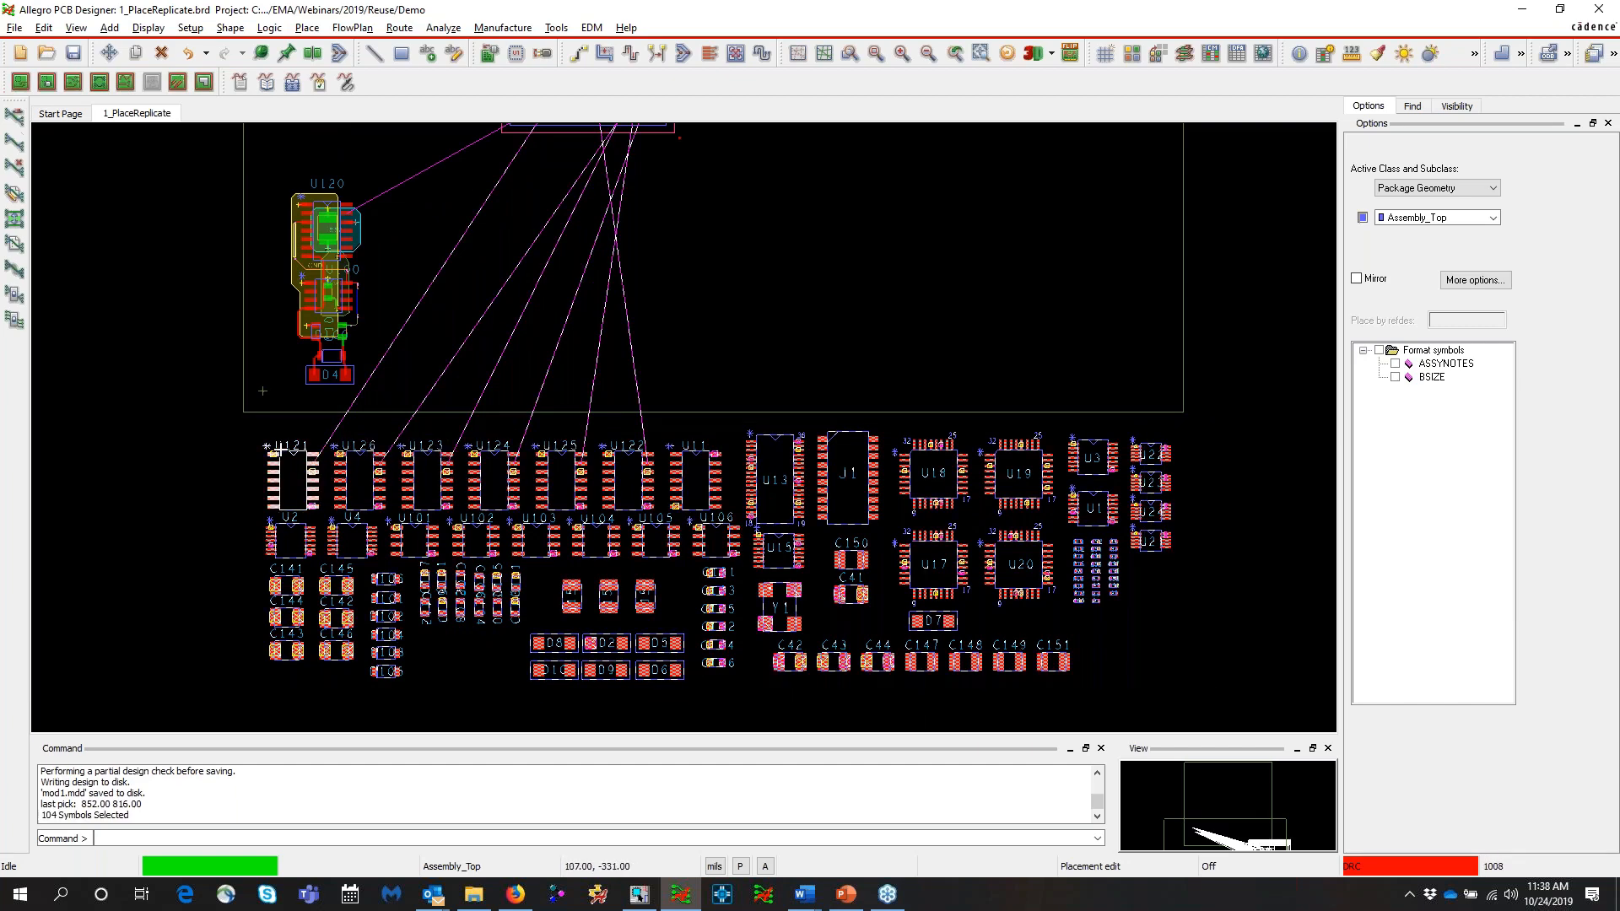
right_click(273, 453)
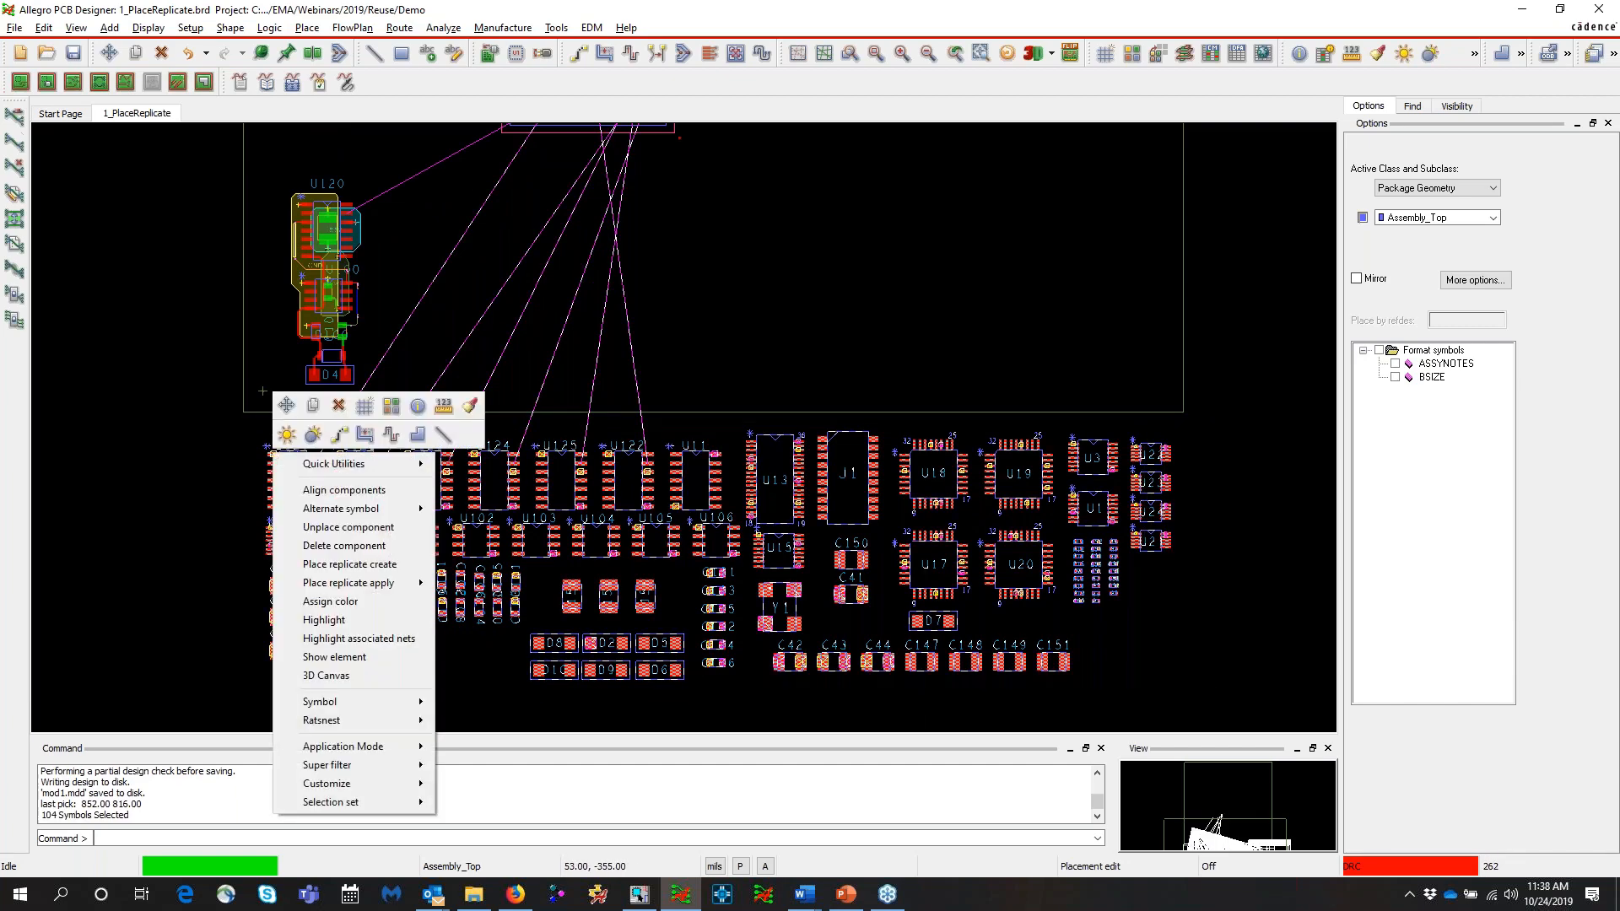
mouse_move(336, 465)
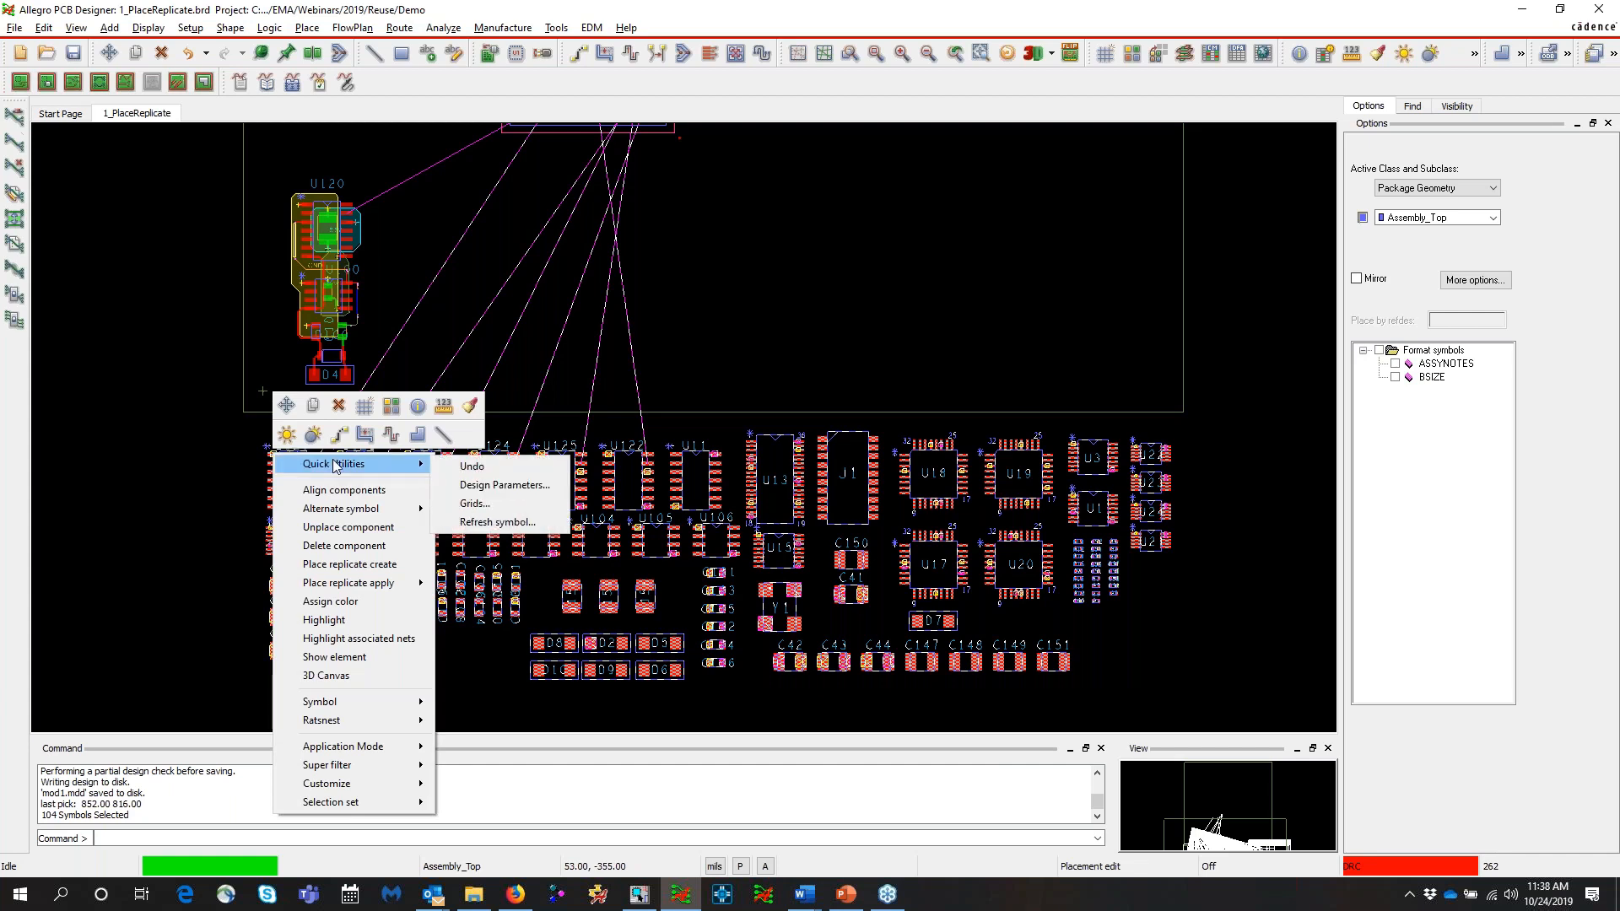
mouse_move(336, 586)
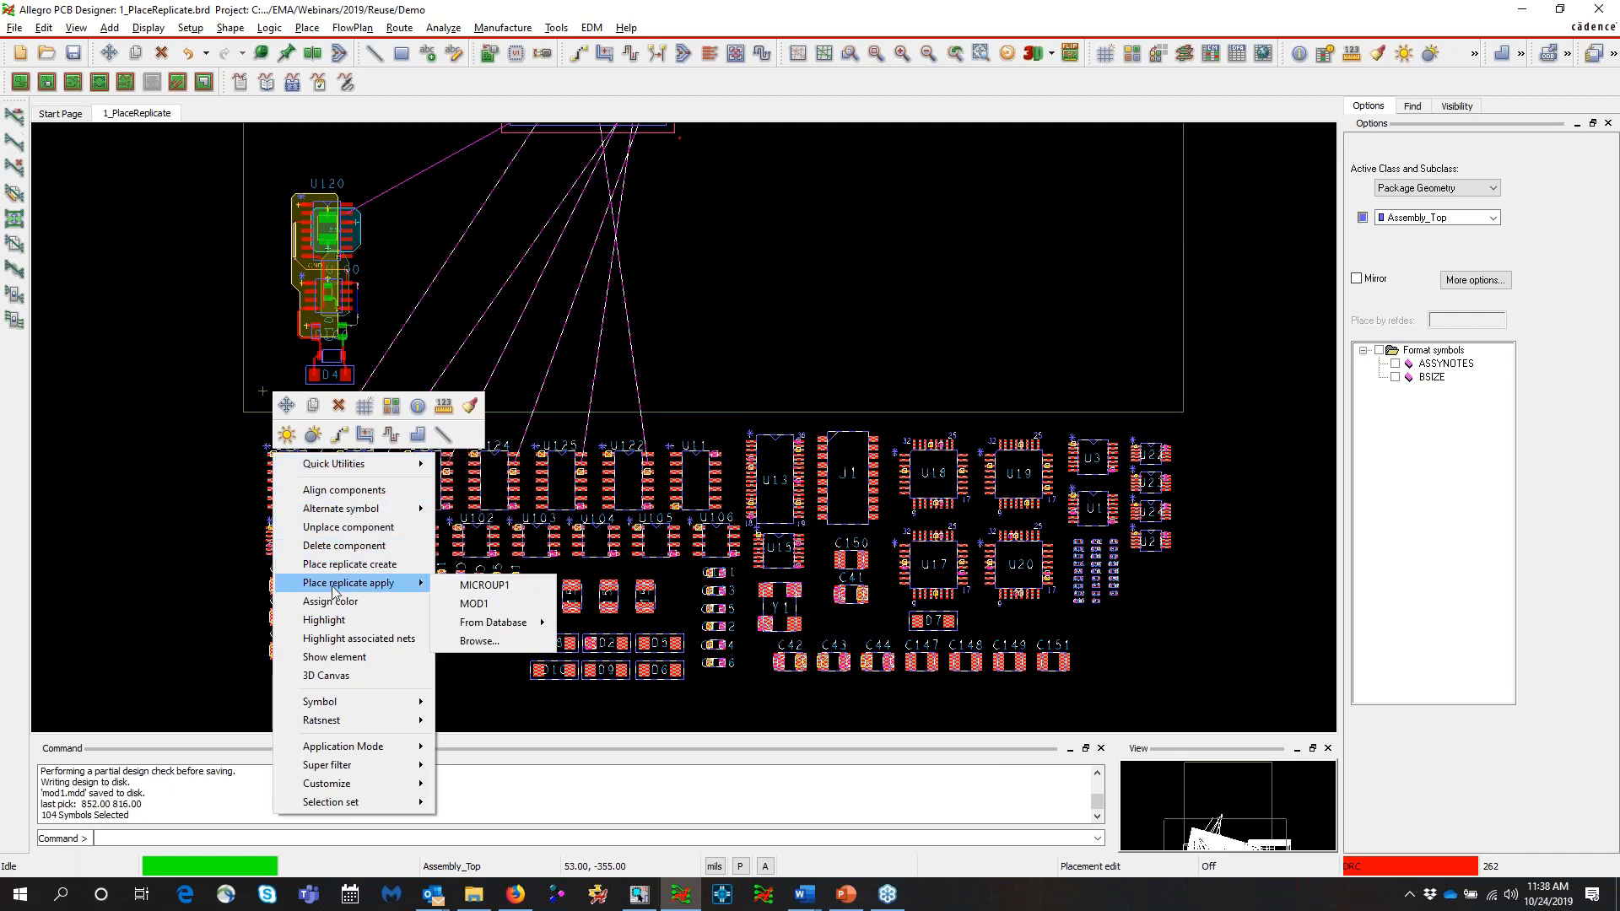
left_click(488, 605)
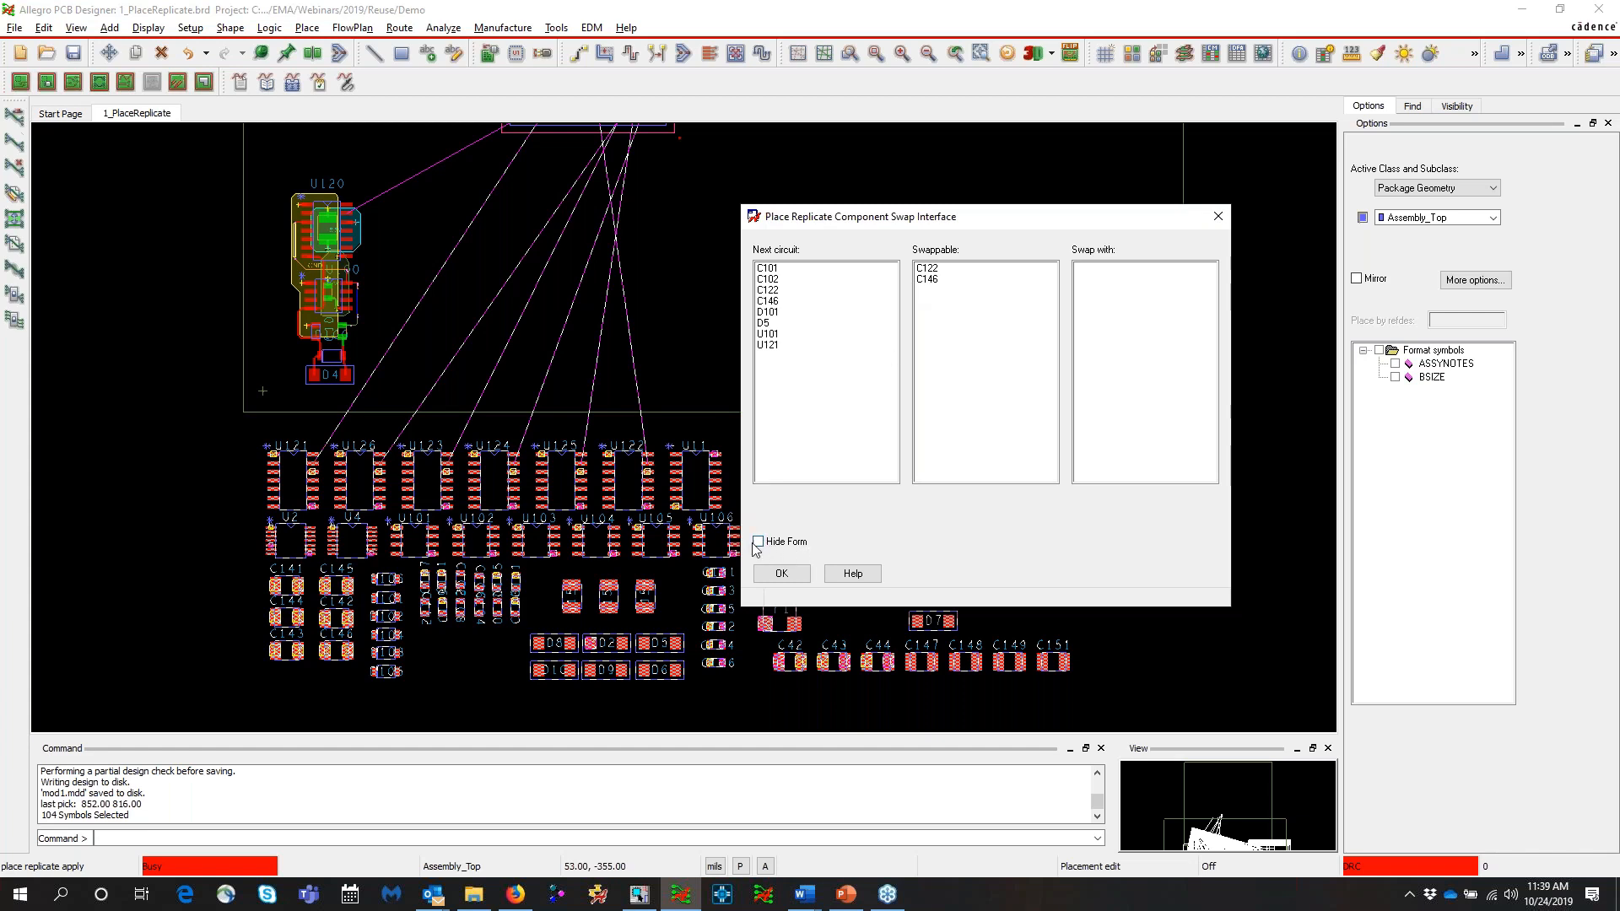
left_click(782, 575)
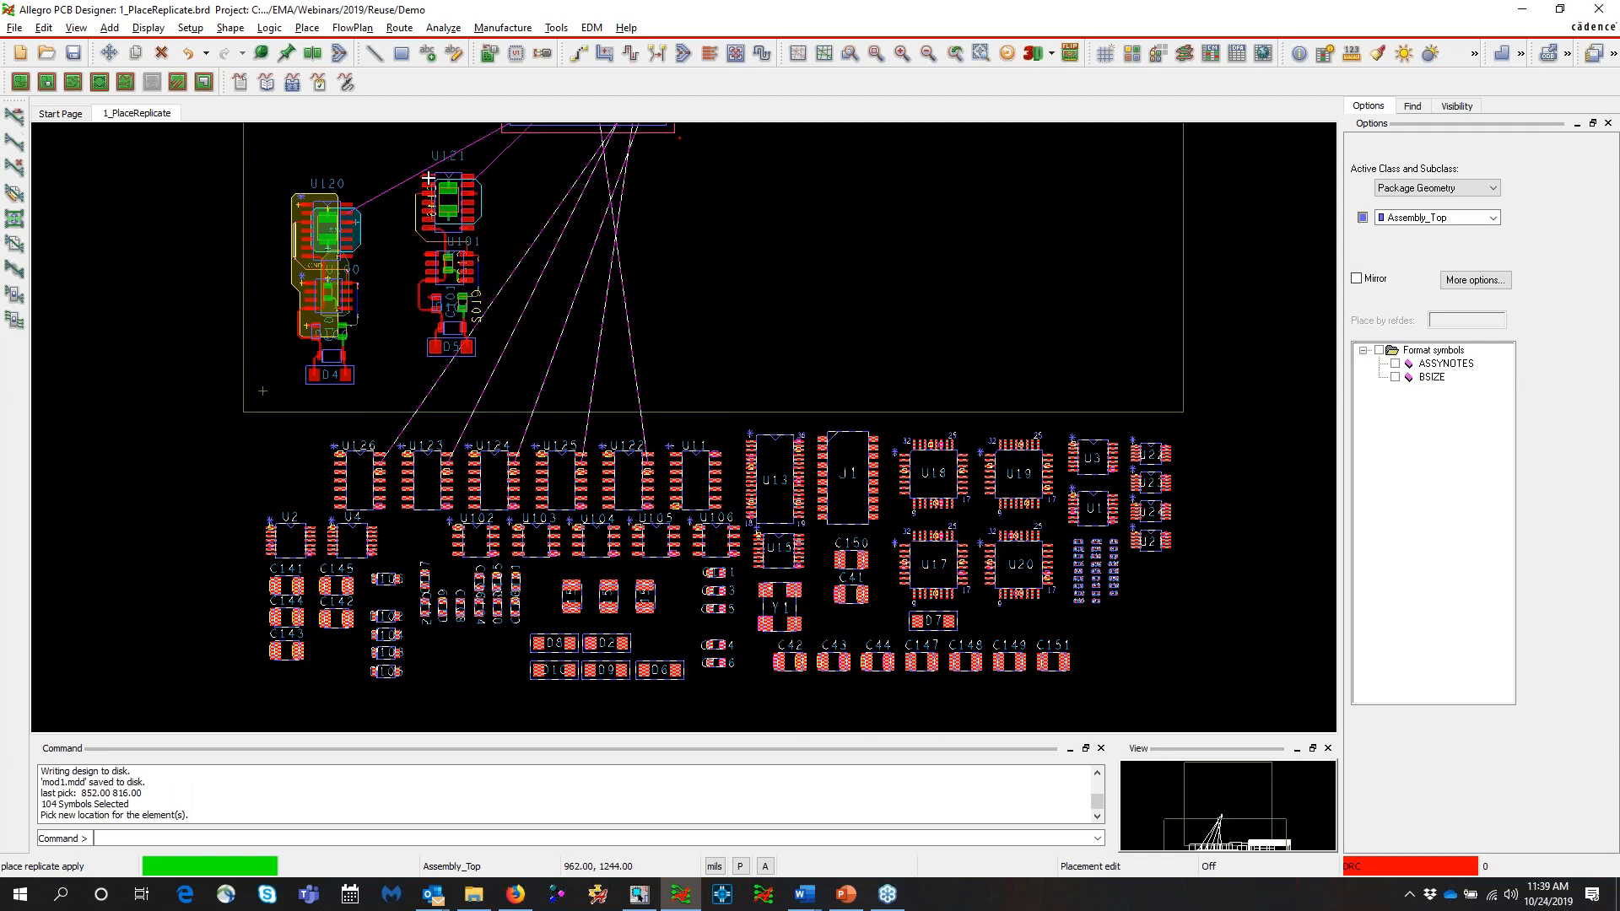
Place the six replicated circuits U121, U126, U123, U124, U125 and U122 in a row beside the U120 circuit
left_click(421, 172)
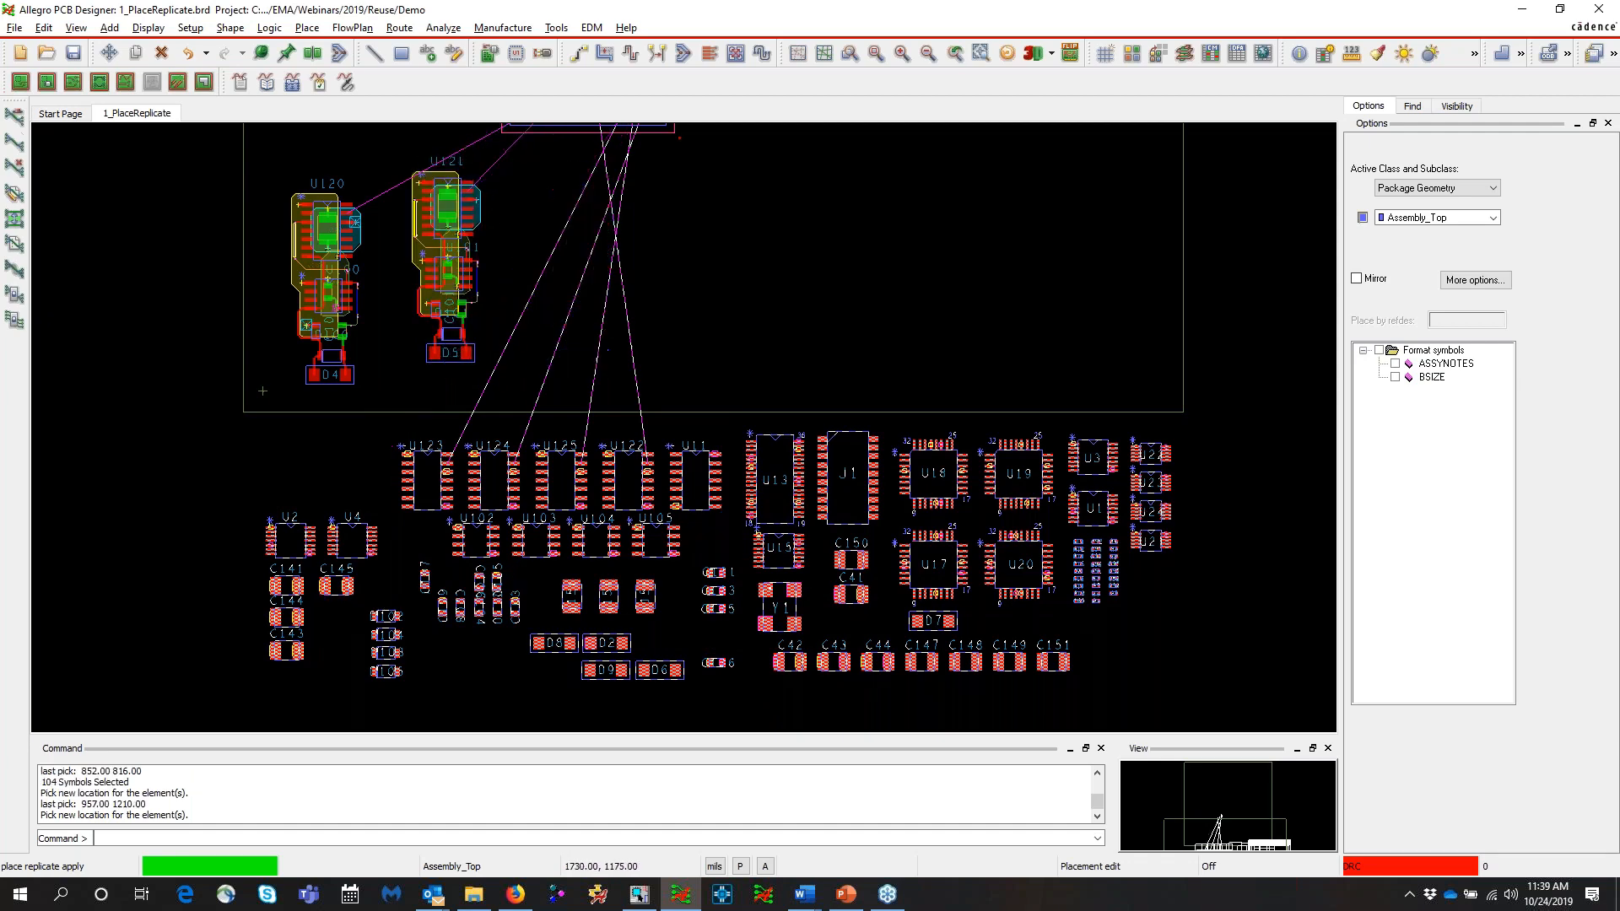
left_click(580, 192)
left_click(678, 179)
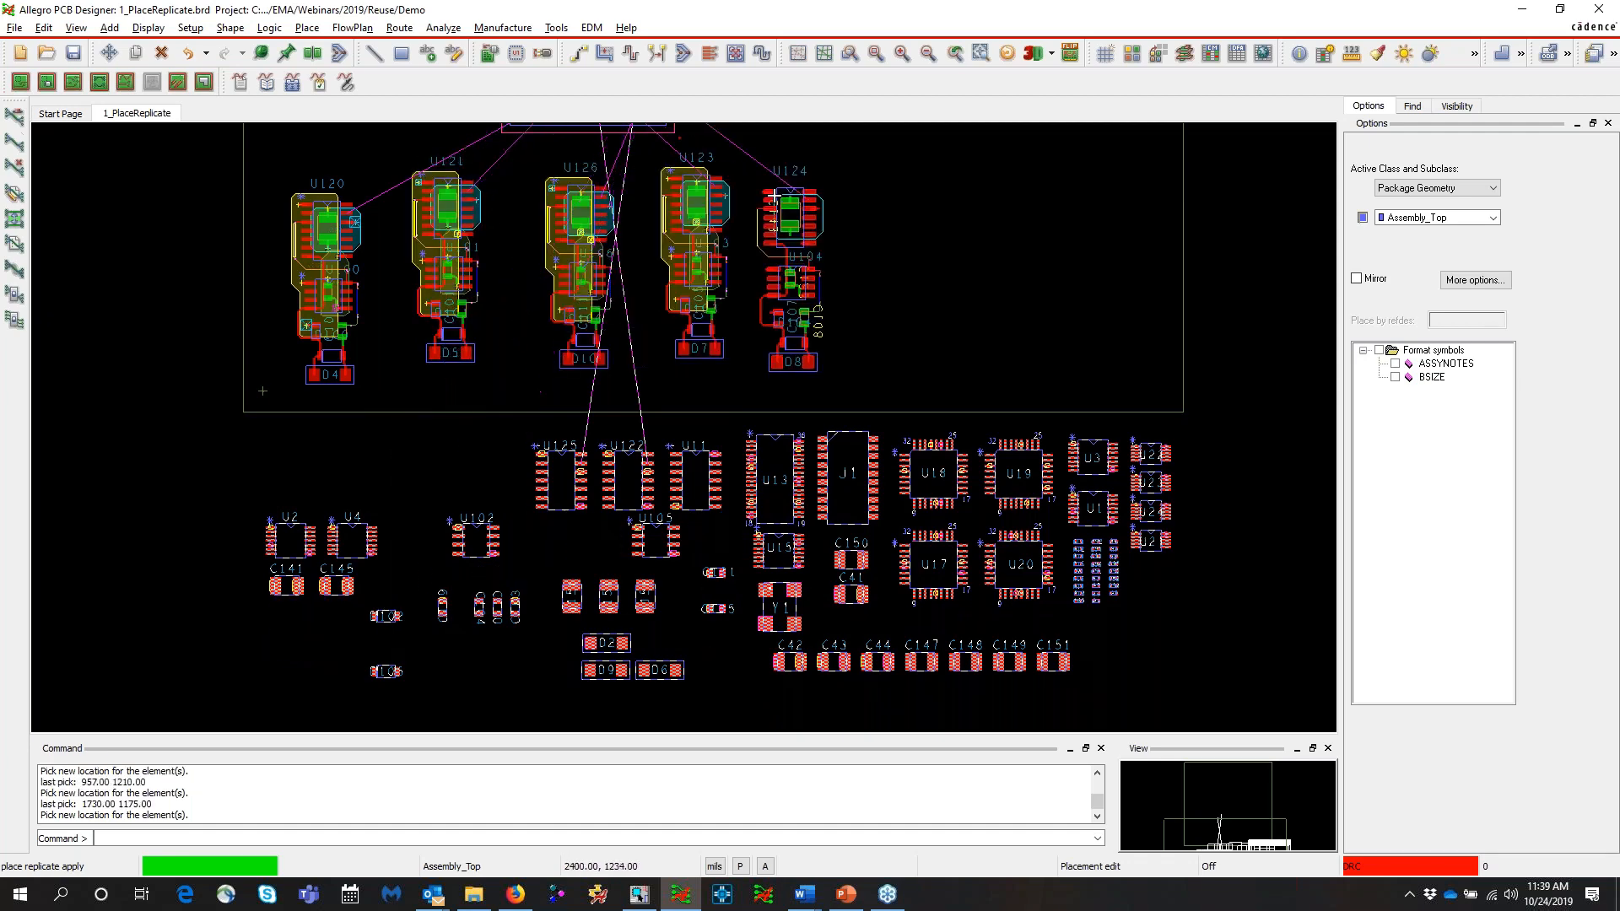
left_click(800, 207)
left_click(920, 186)
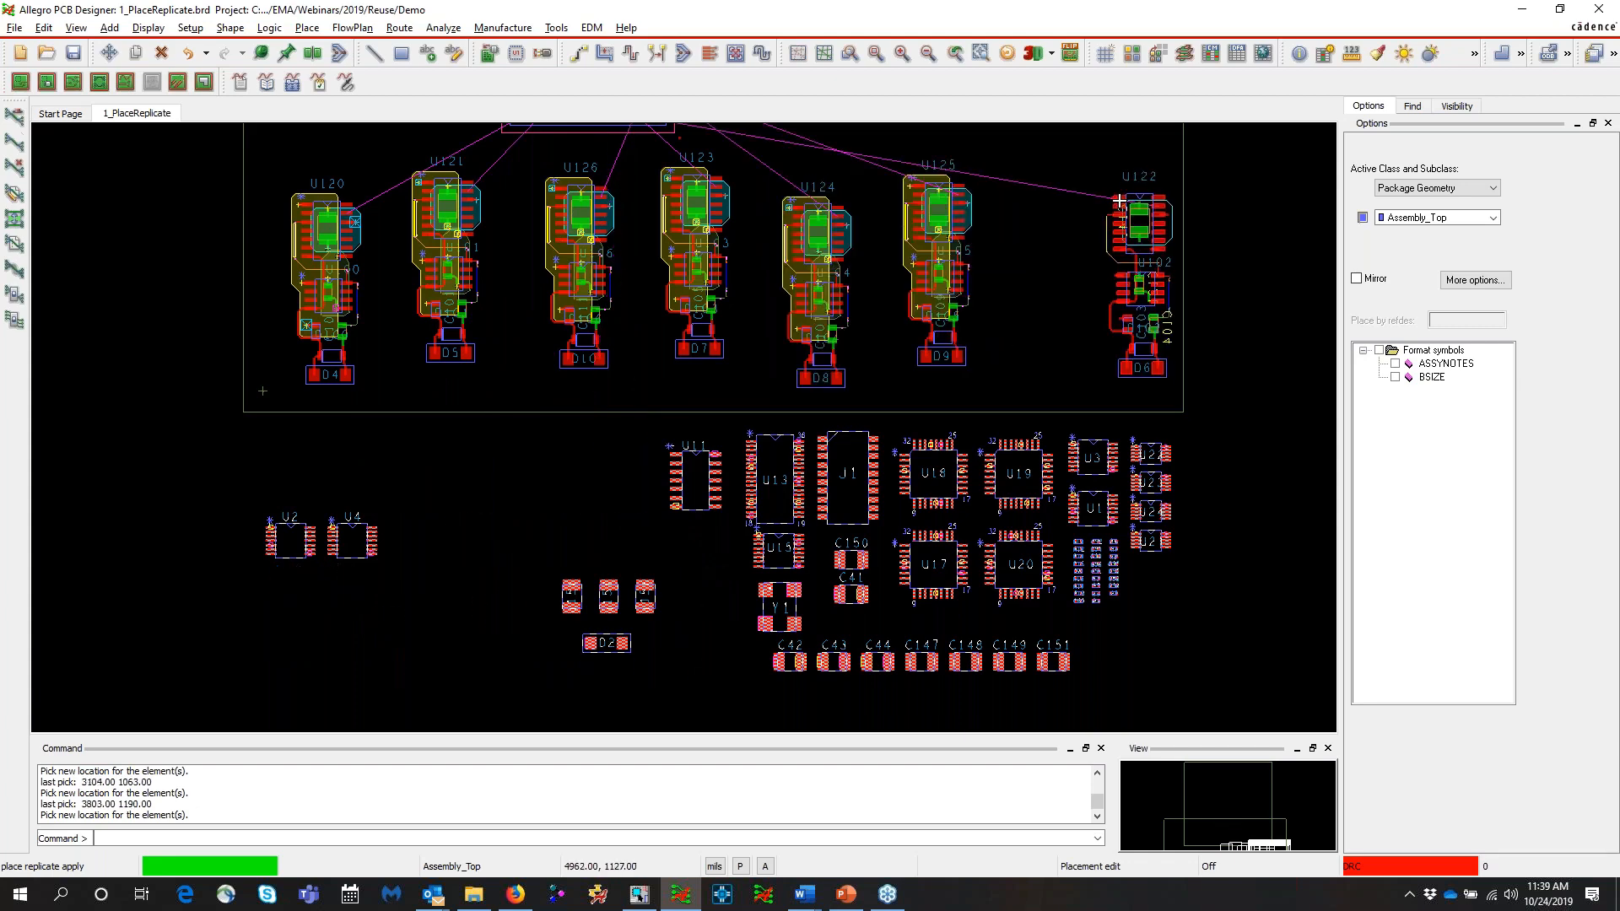
left_click(1031, 196)
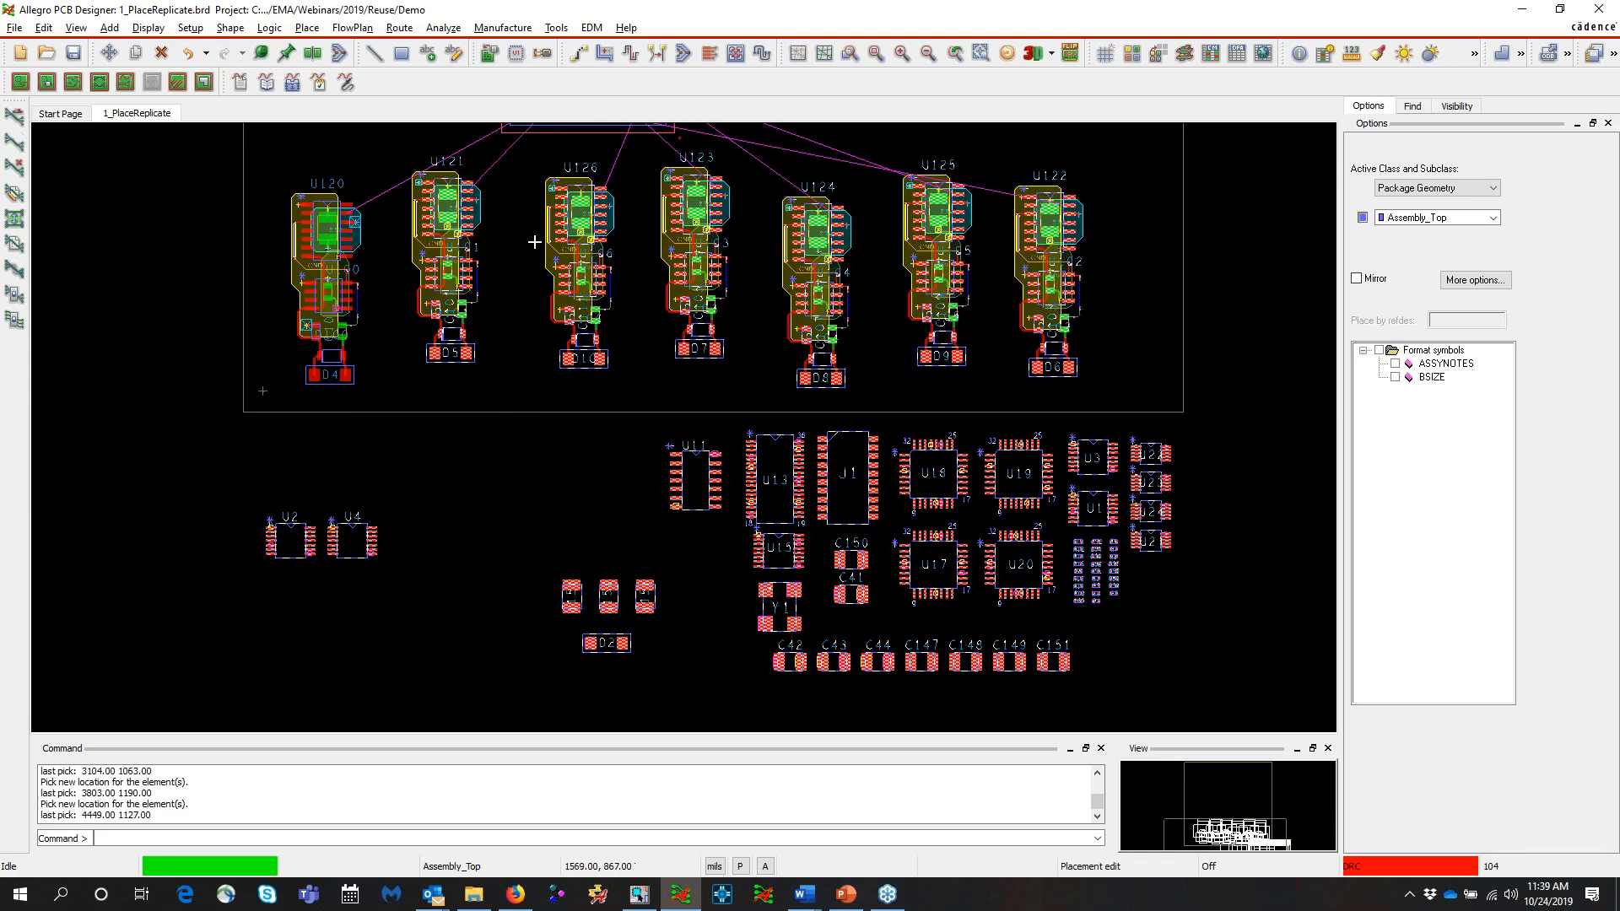
middle_click_drag(547, 281, 520, 402)
scroll(603, 356, "up", 1)
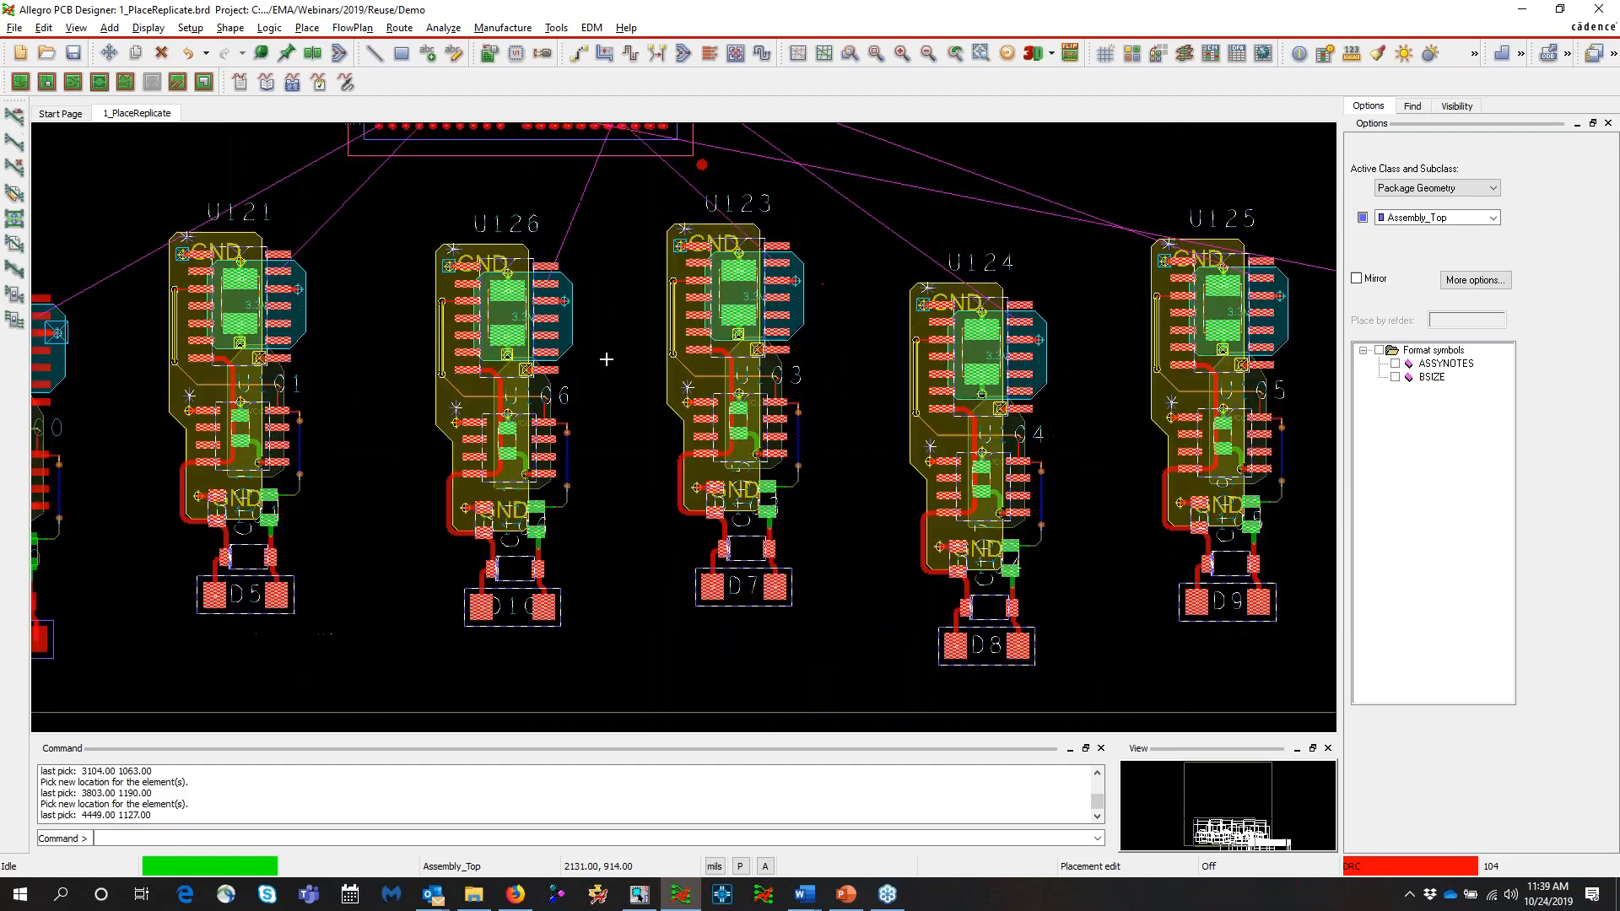
Clear the selection and examine the remaining components below the board outline and the row of circuits from U120 to U122
middle_click_drag(636, 469, 605, 345)
scroll(605, 344, "down", 1)
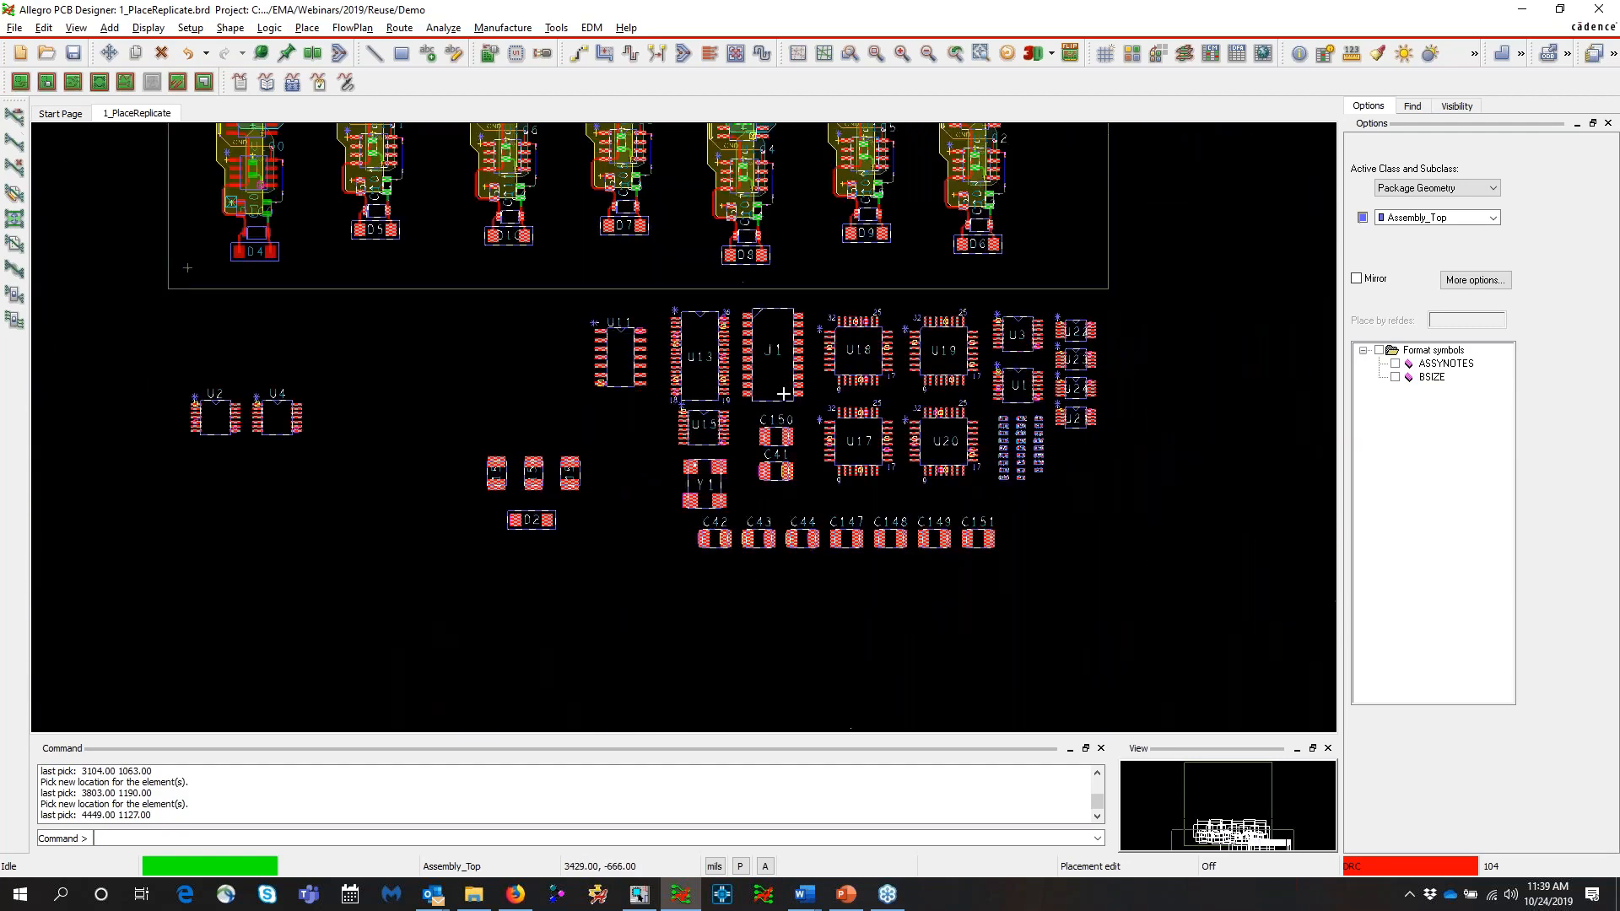
right_click(452, 327)
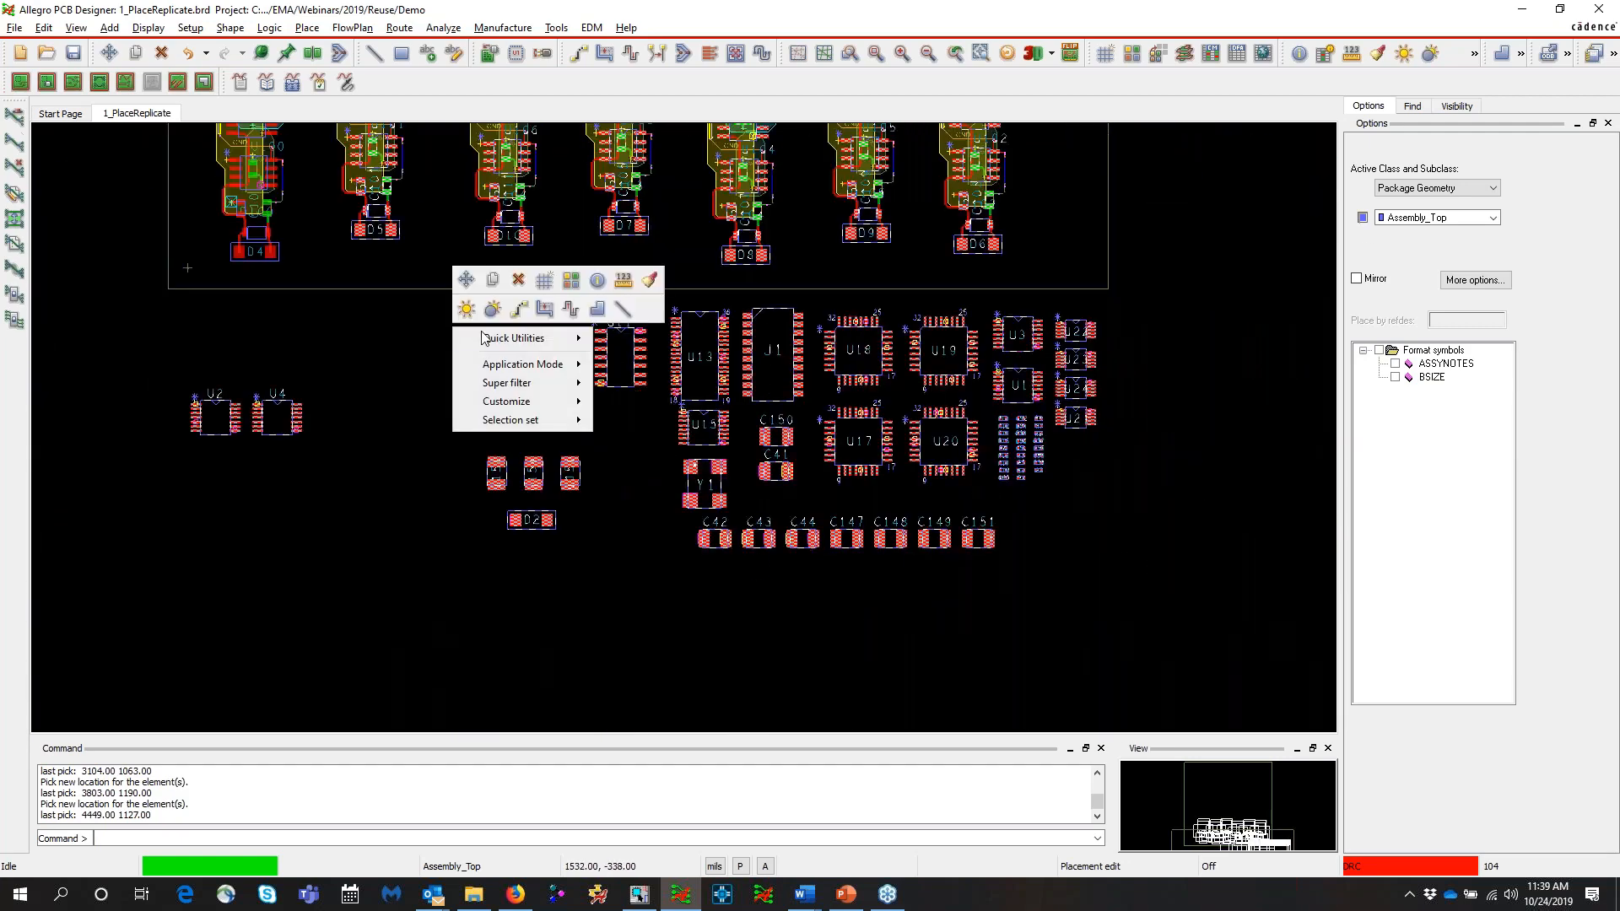
left_click(409, 330)
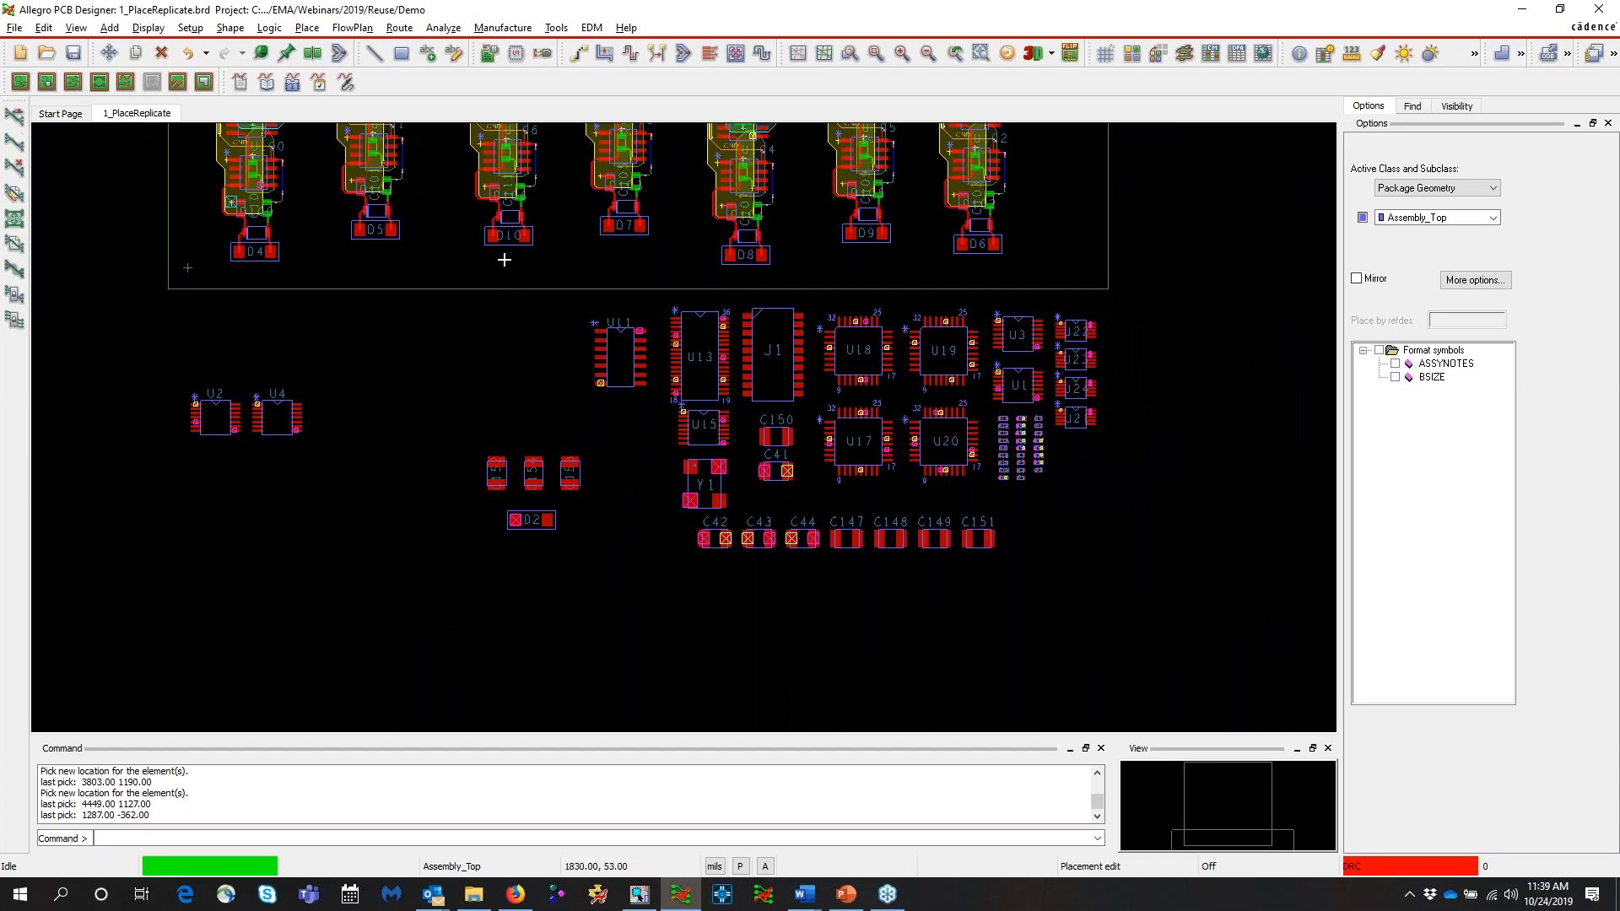
middle_click_drag(512, 313, 510, 310)
scroll(510, 311, "up", 1)
scroll(427, 278, "down", 2)
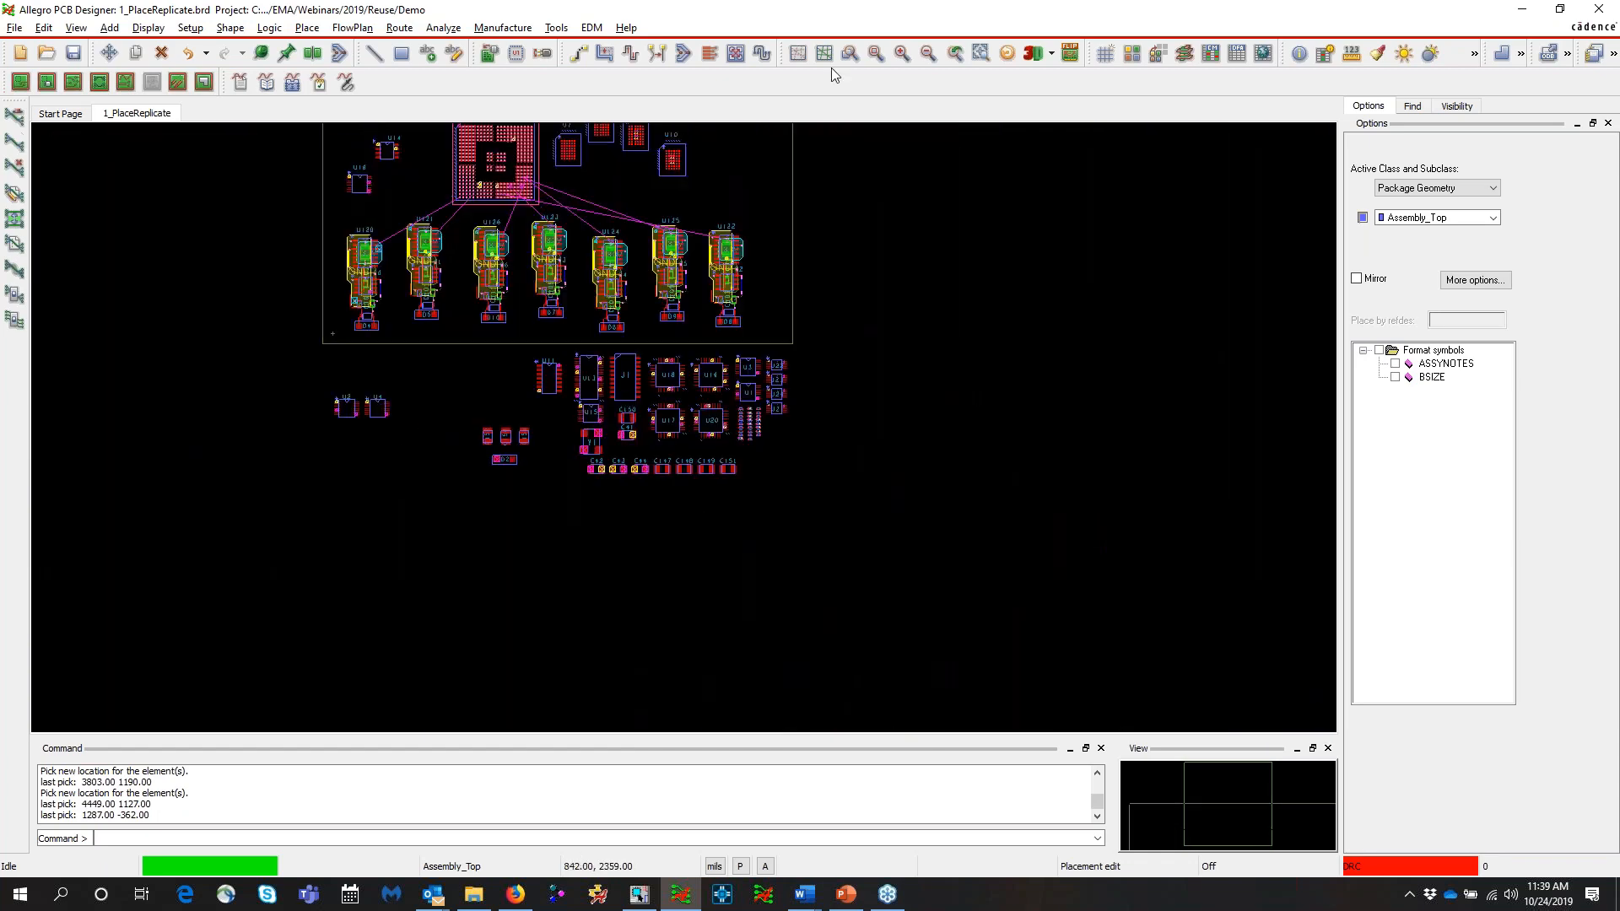
left_click(849, 55)
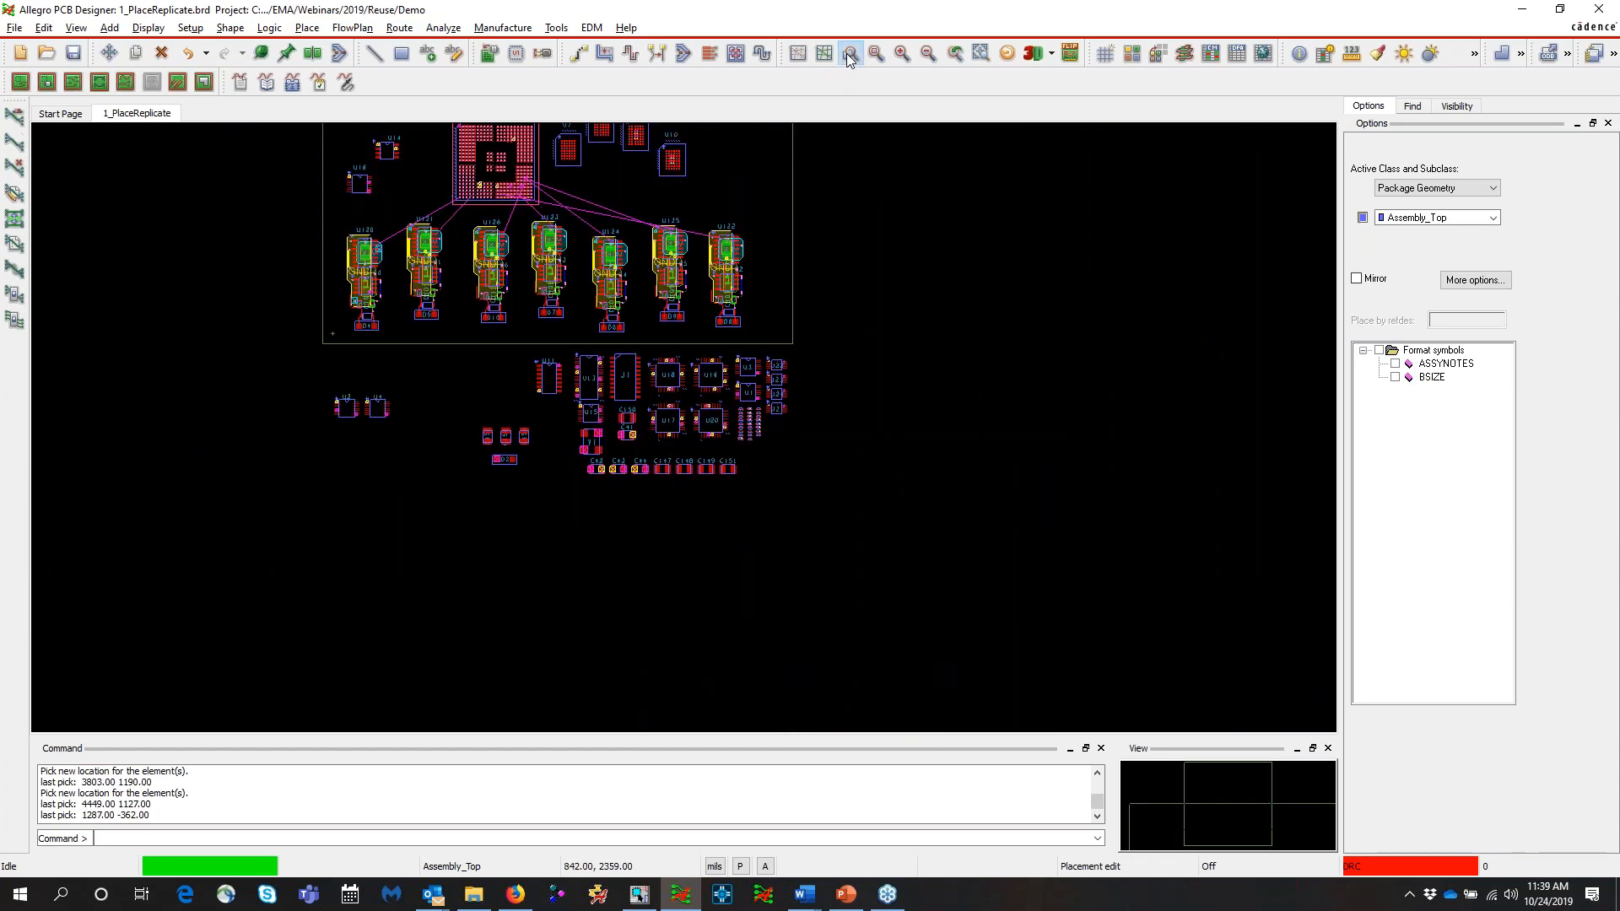
left_click(325, 351)
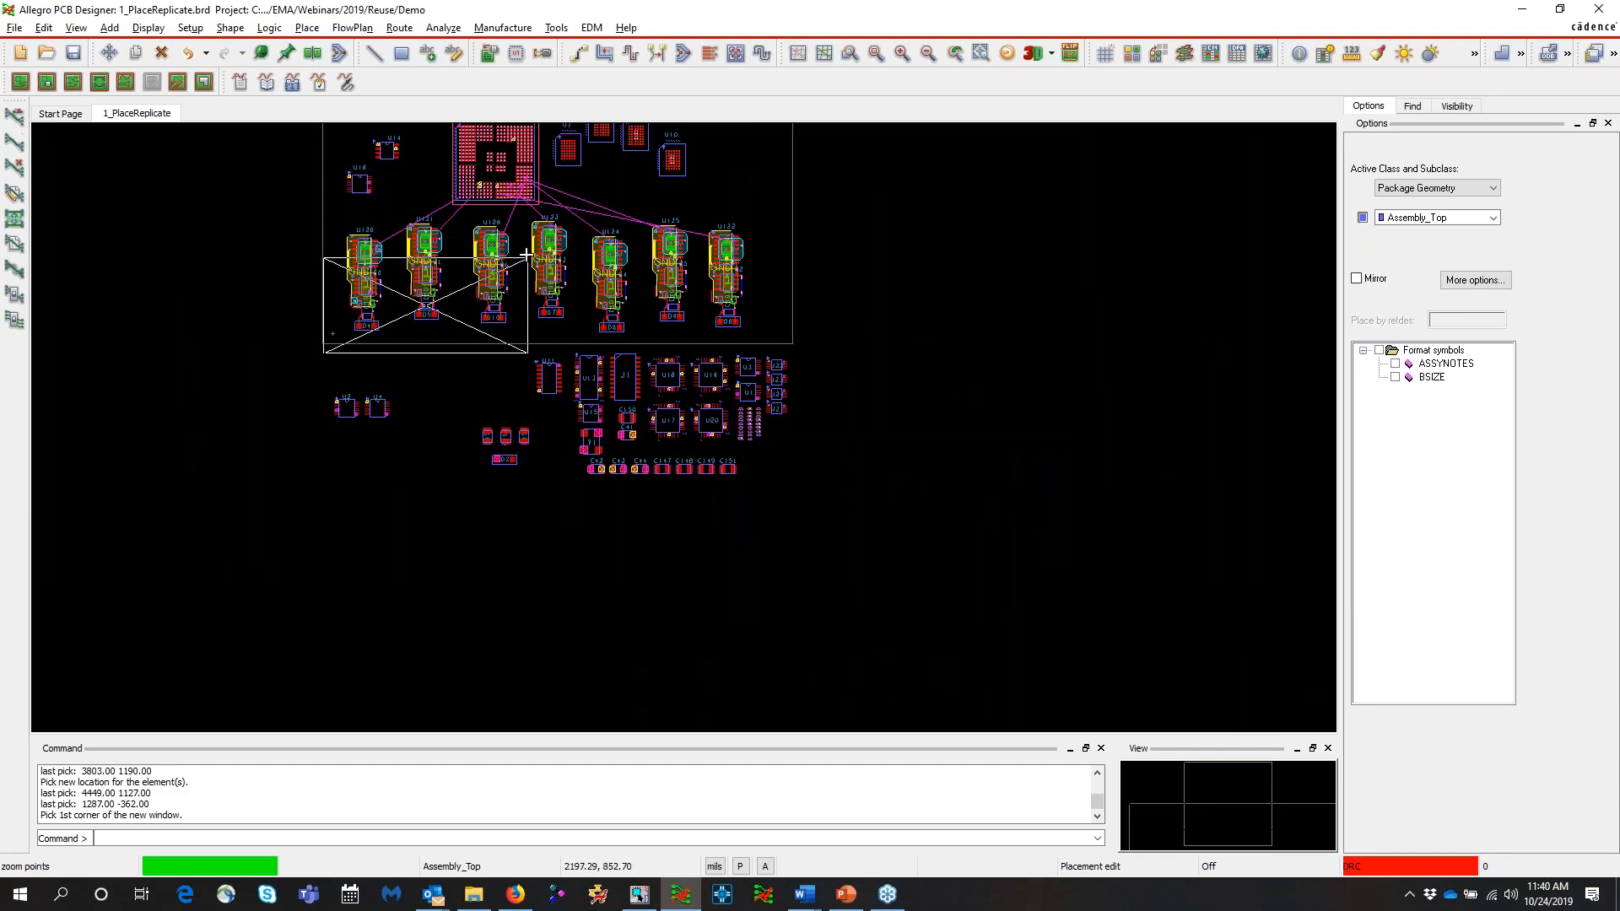
left_click(758, 291)
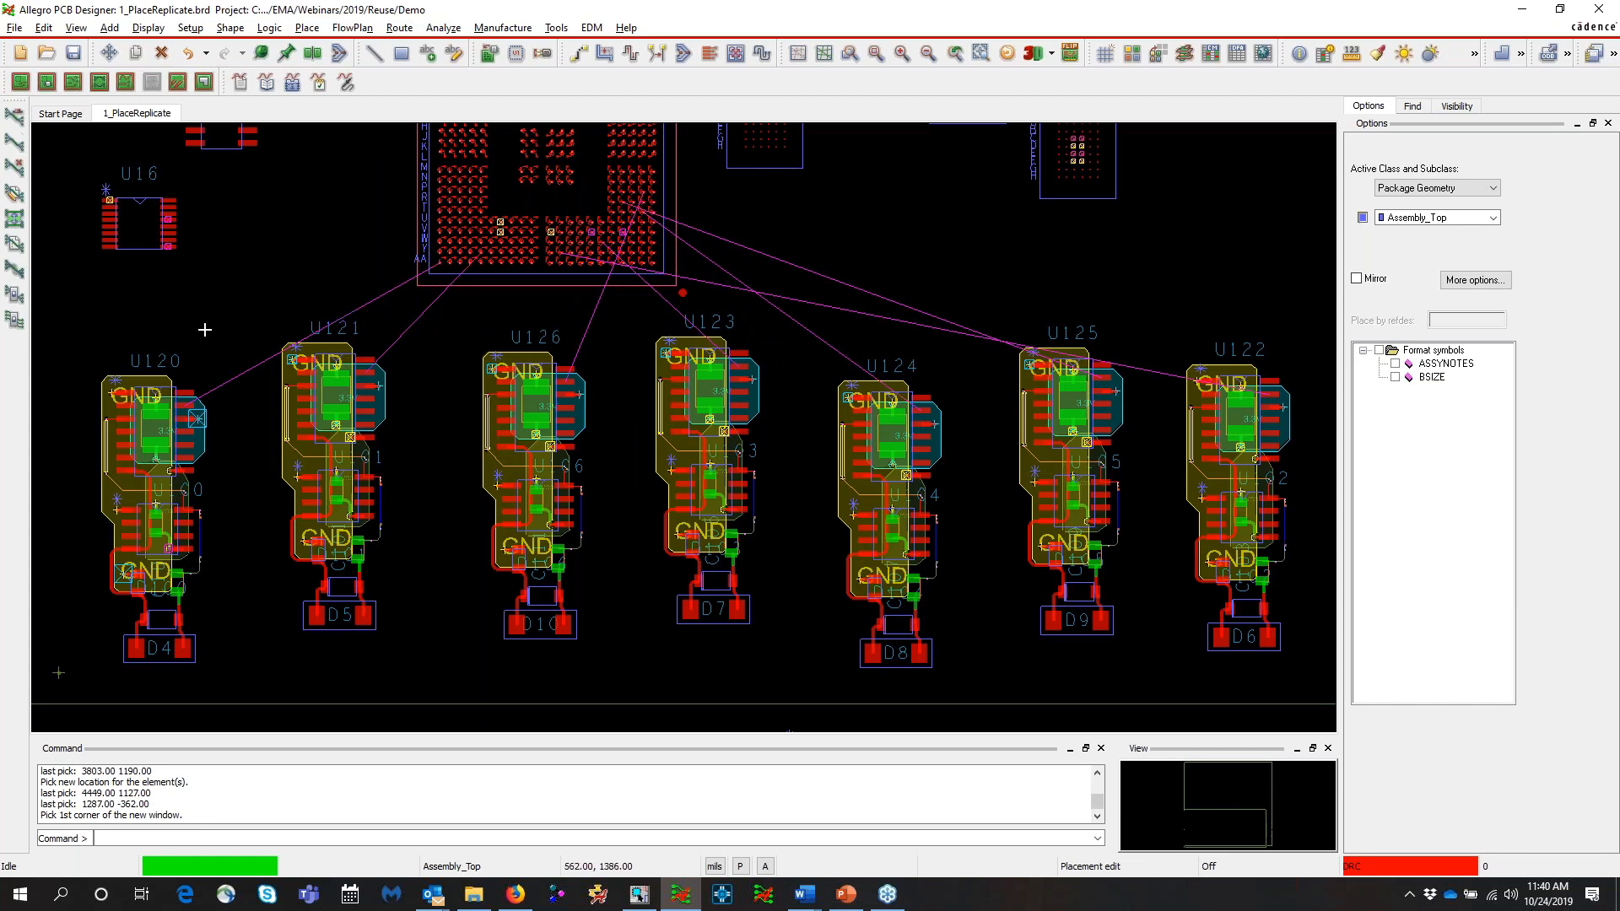
Align the seven replicated circuit modules horizontally by their centers with equal spacing between them
left_click(100, 327)
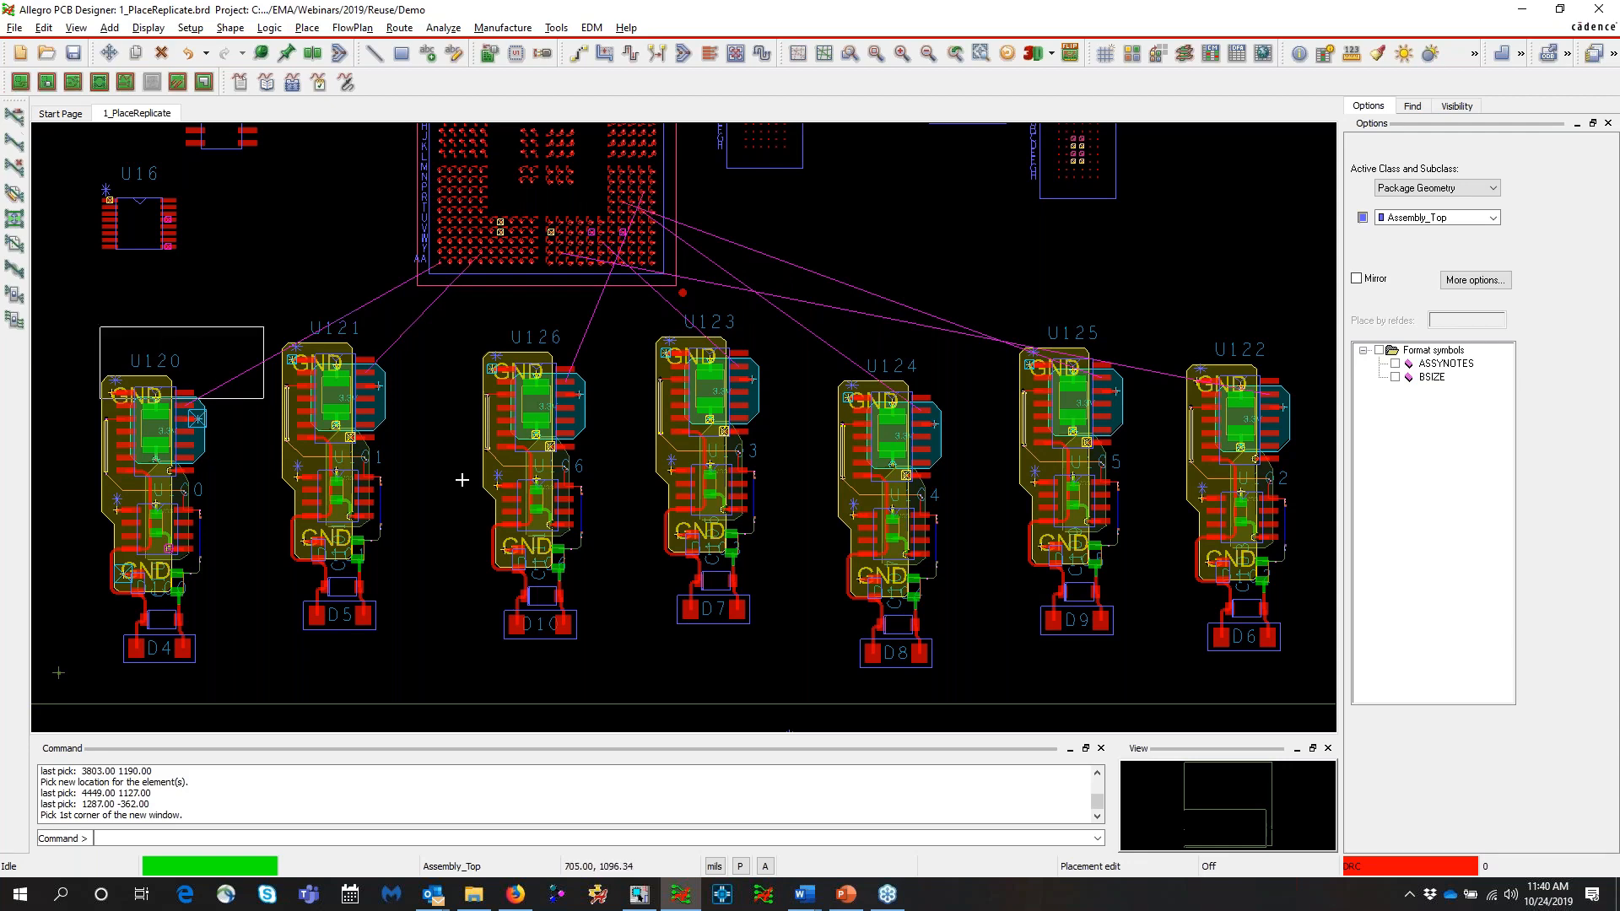
left_click(1269, 673)
right_click(125, 388)
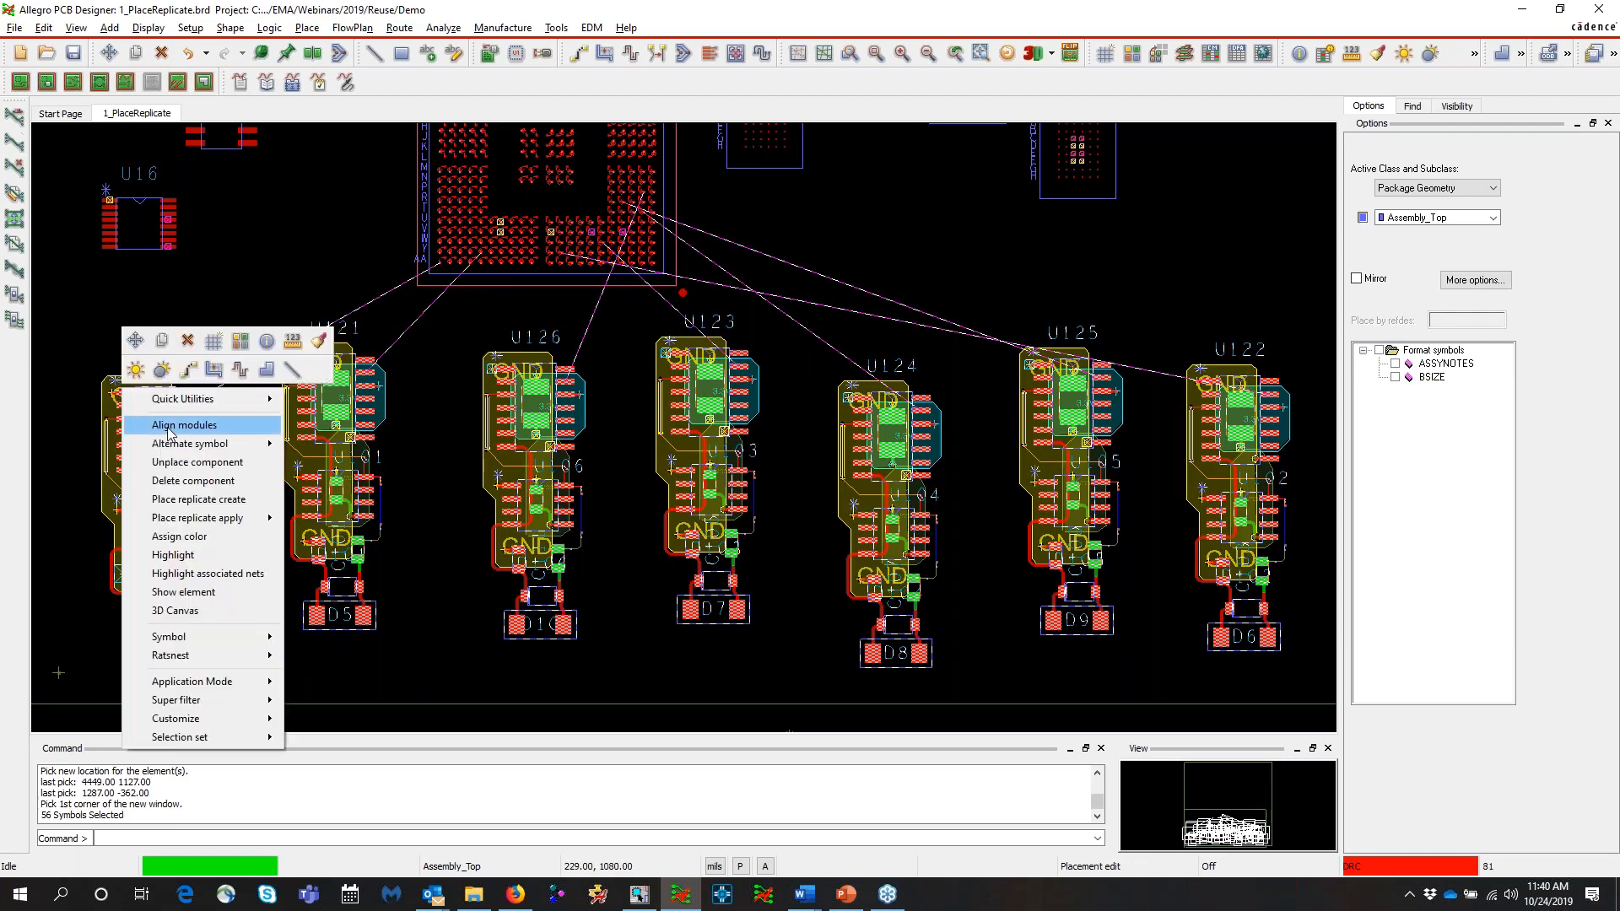
left_click(169, 426)
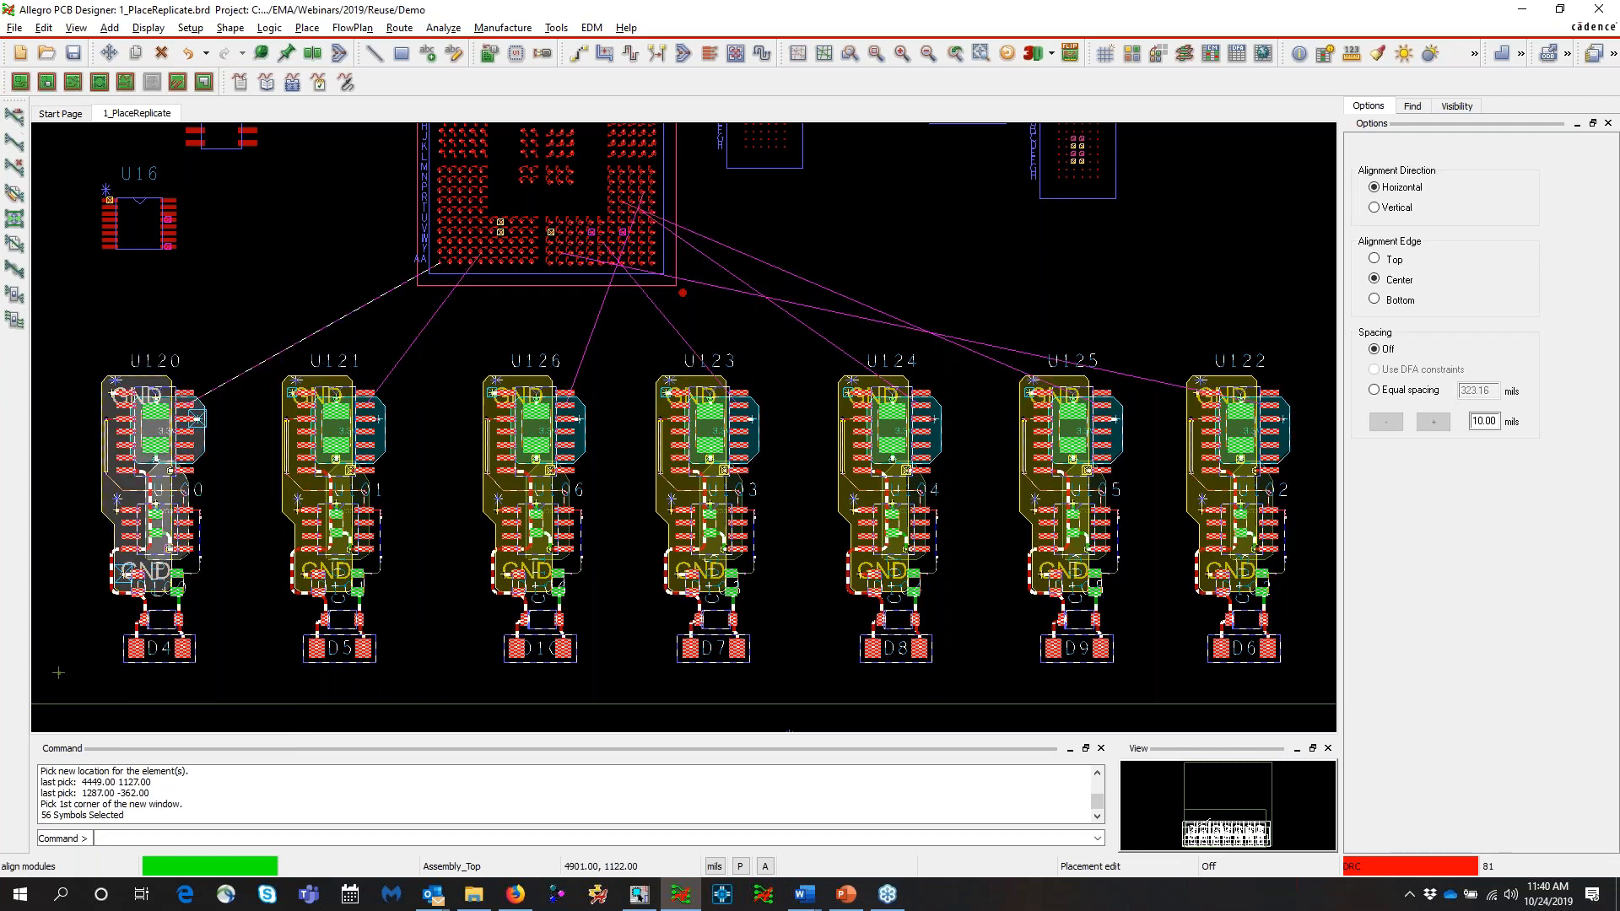
left_click(1375, 390)
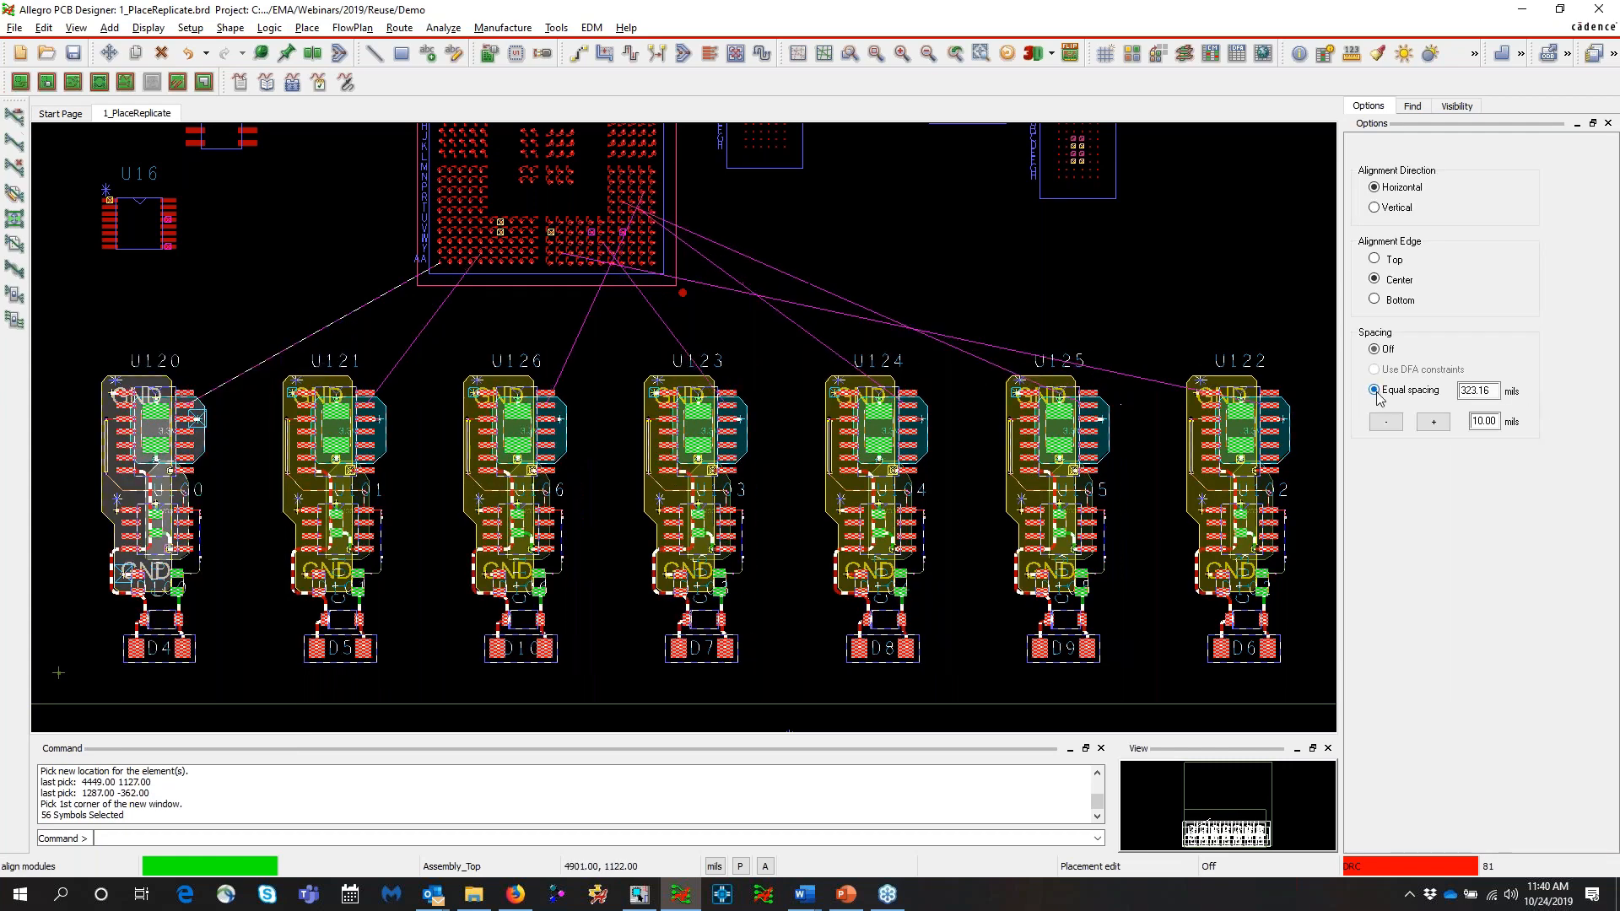
right_click(829, 206)
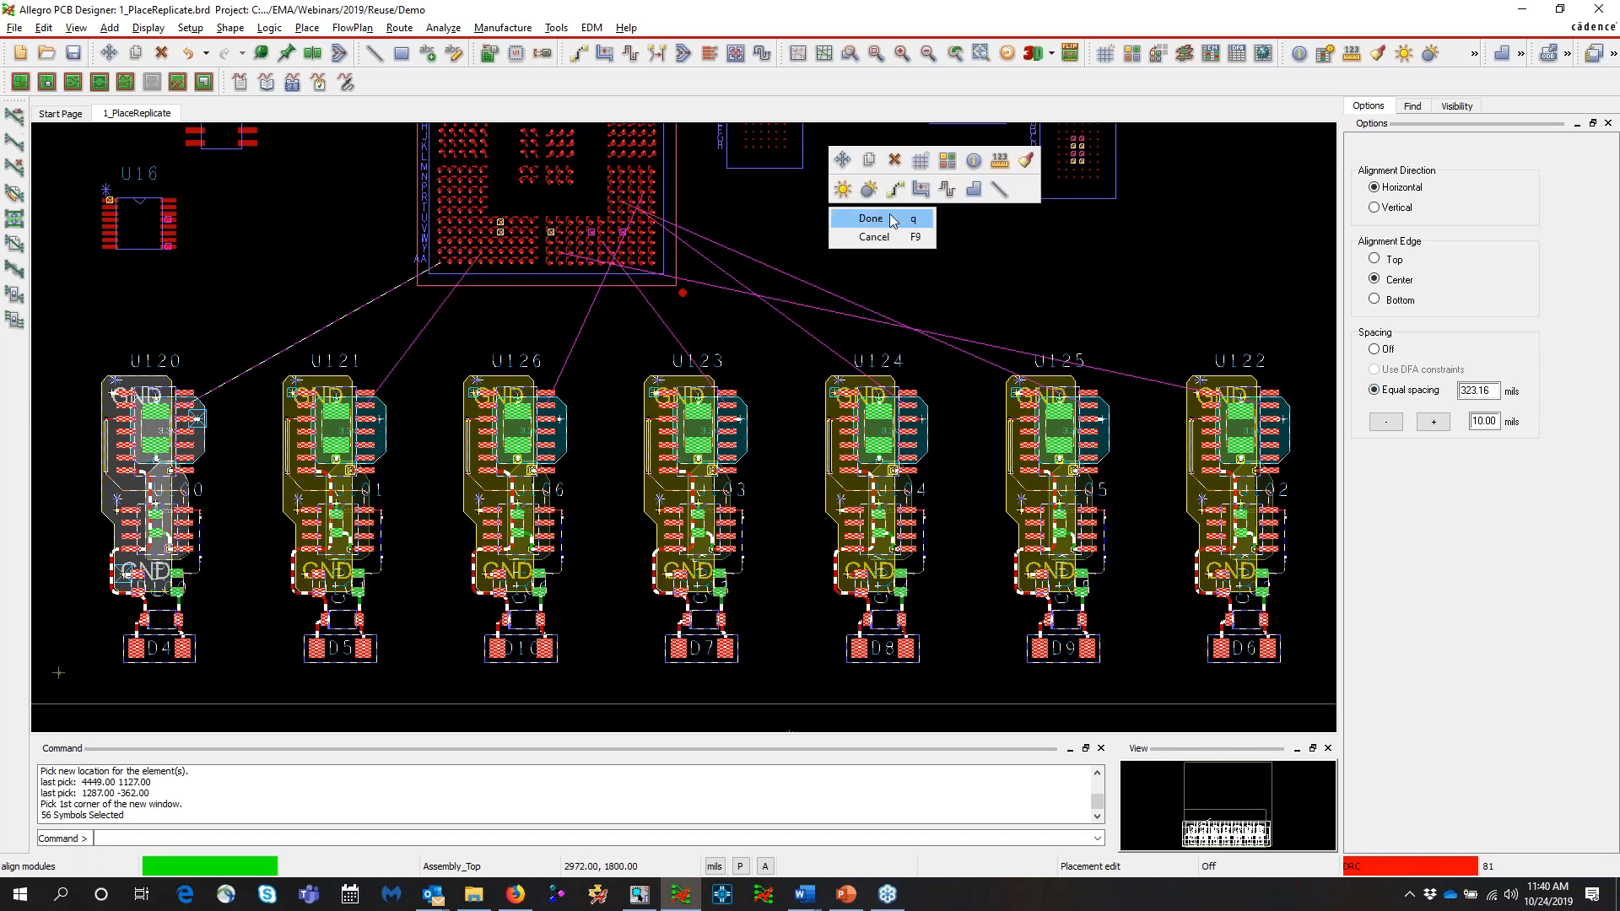
left_click(865, 216)
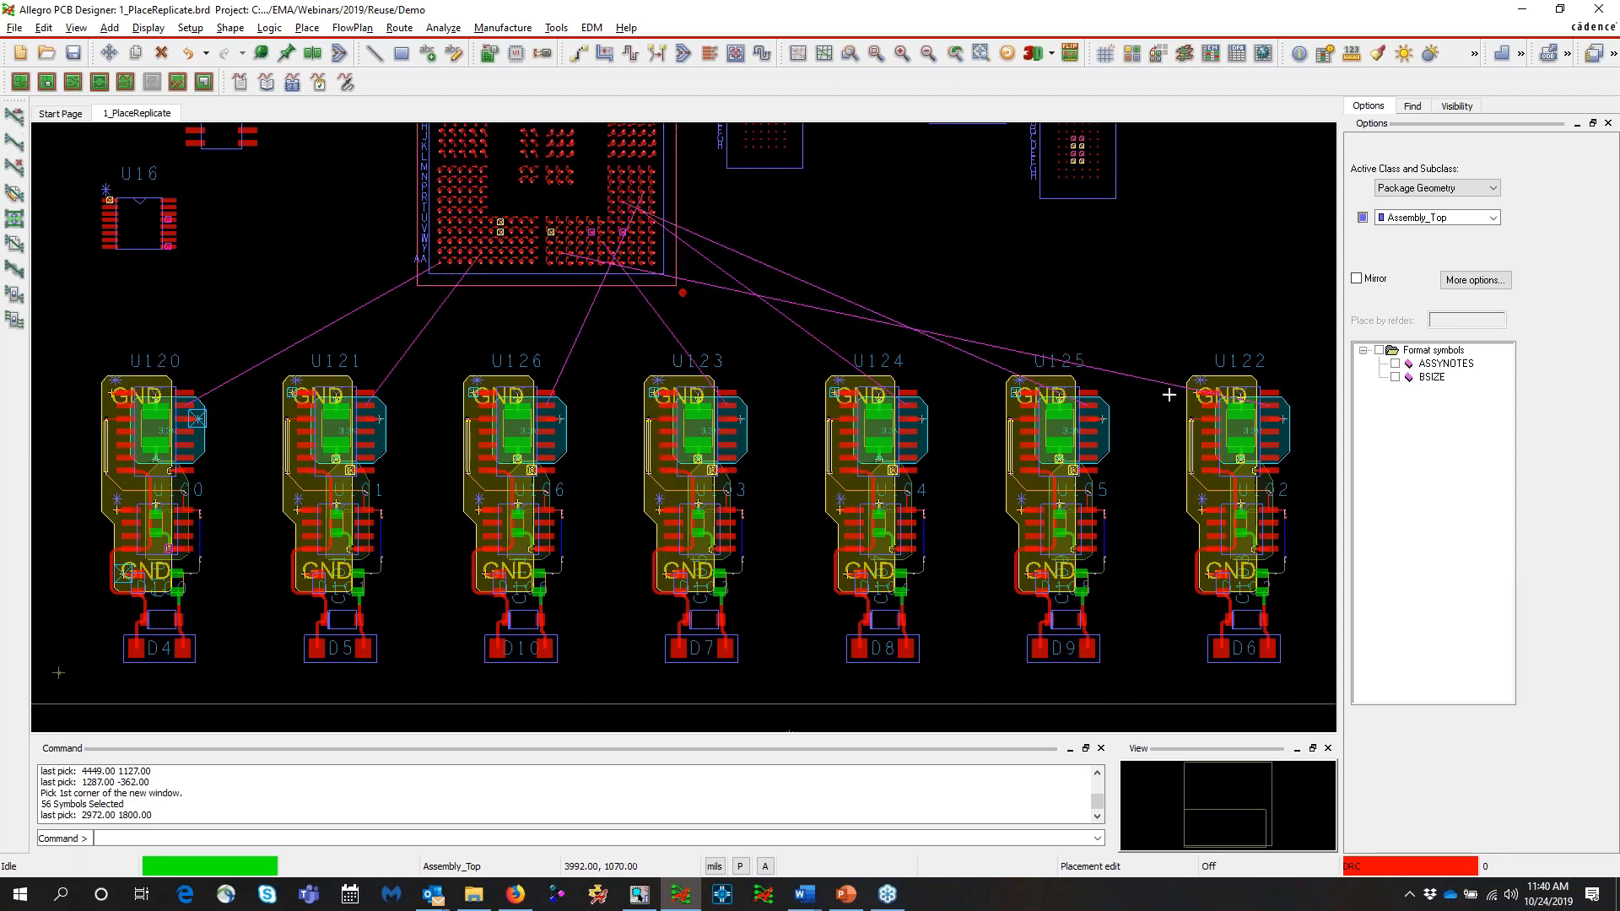
Swap the U126 module with the U122 module so the row follows reference designator order
right_click(490, 391)
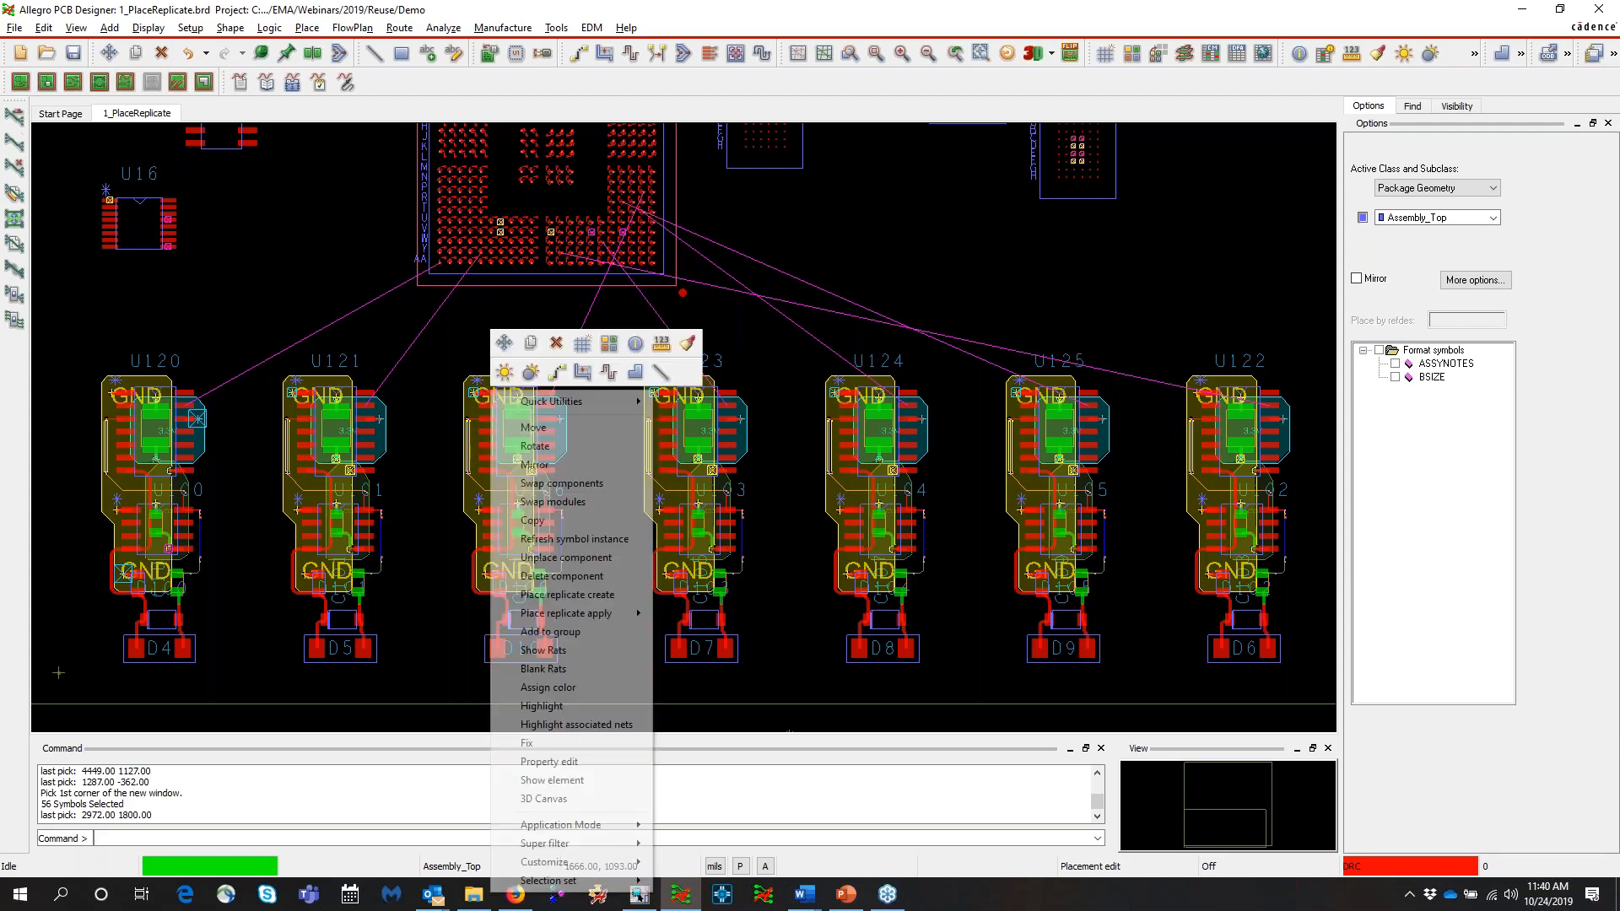
left_click(540, 503)
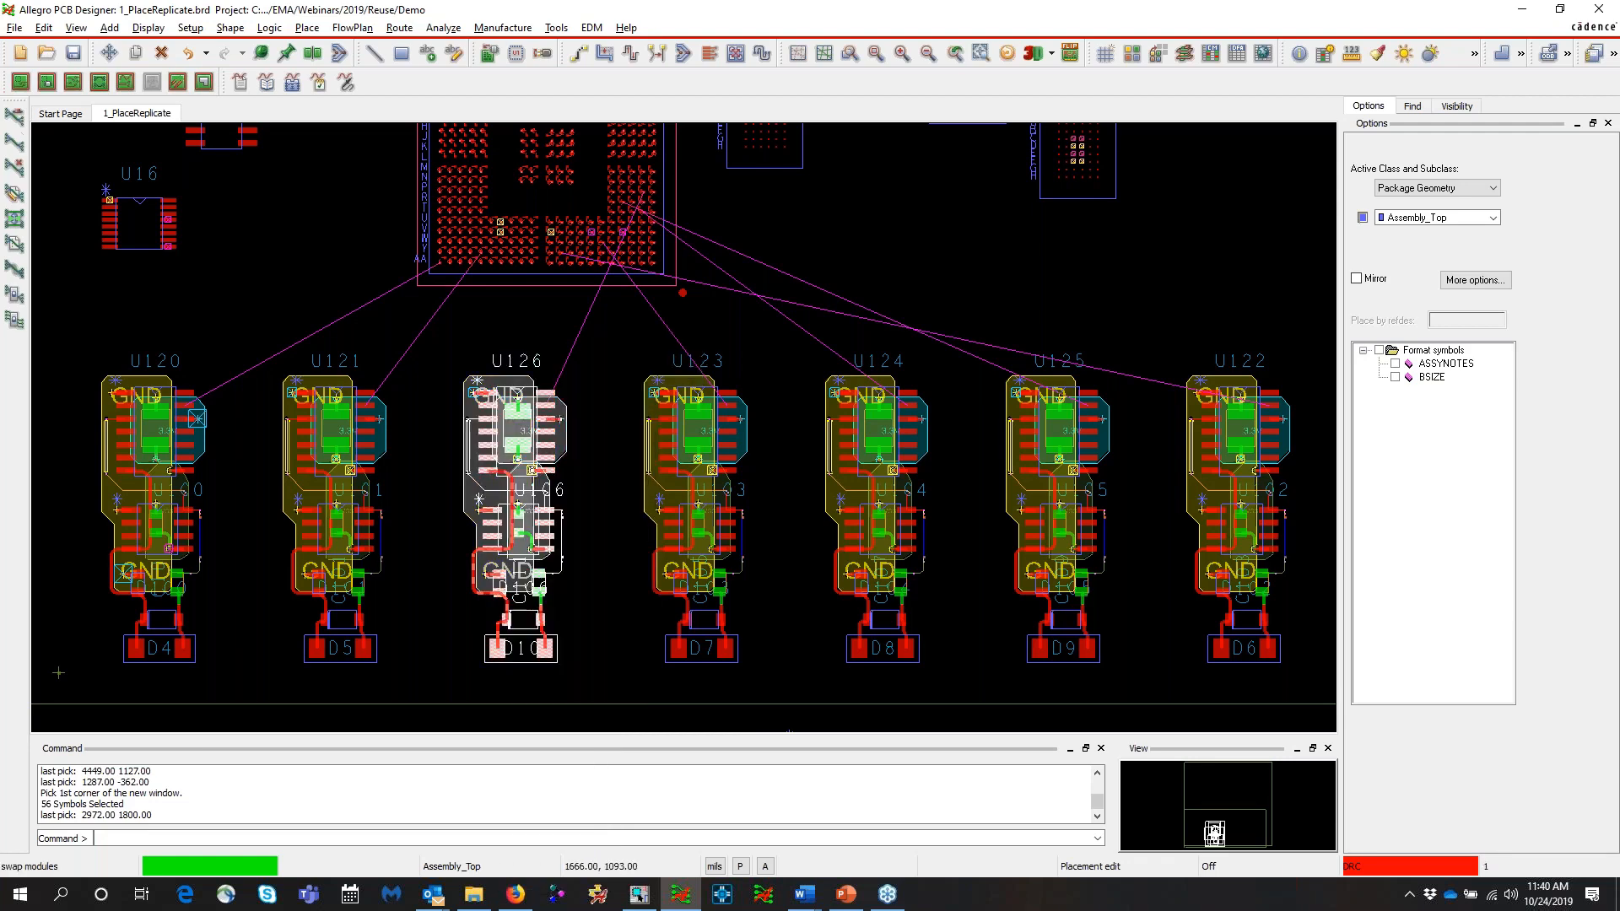
left_click(1209, 395)
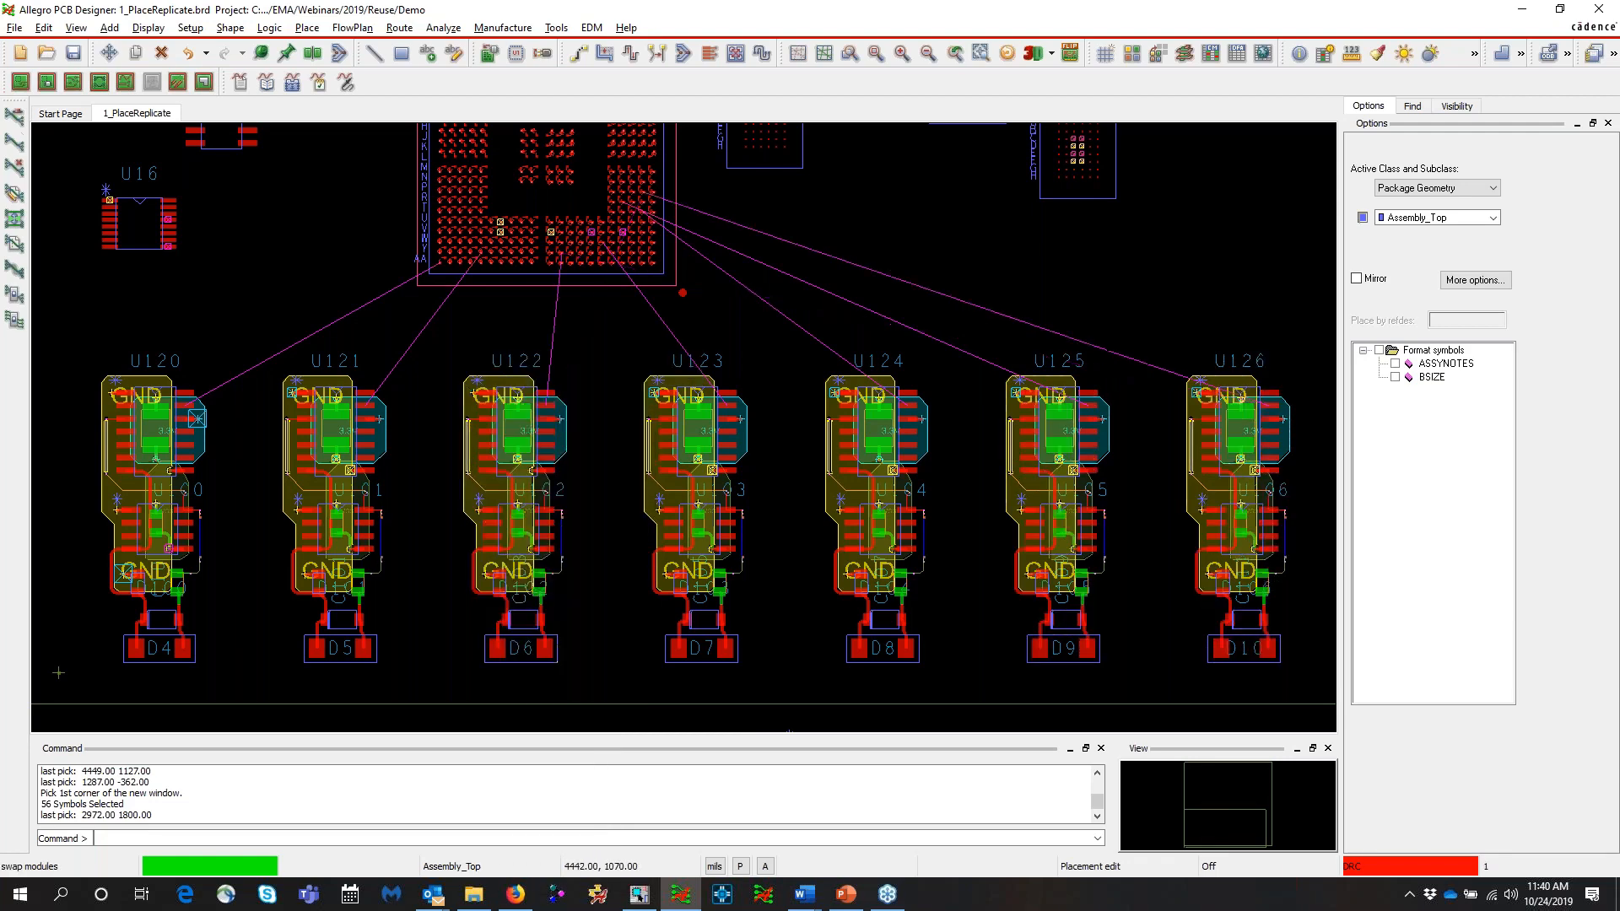
right_click(1010, 254)
left_click(959, 247)
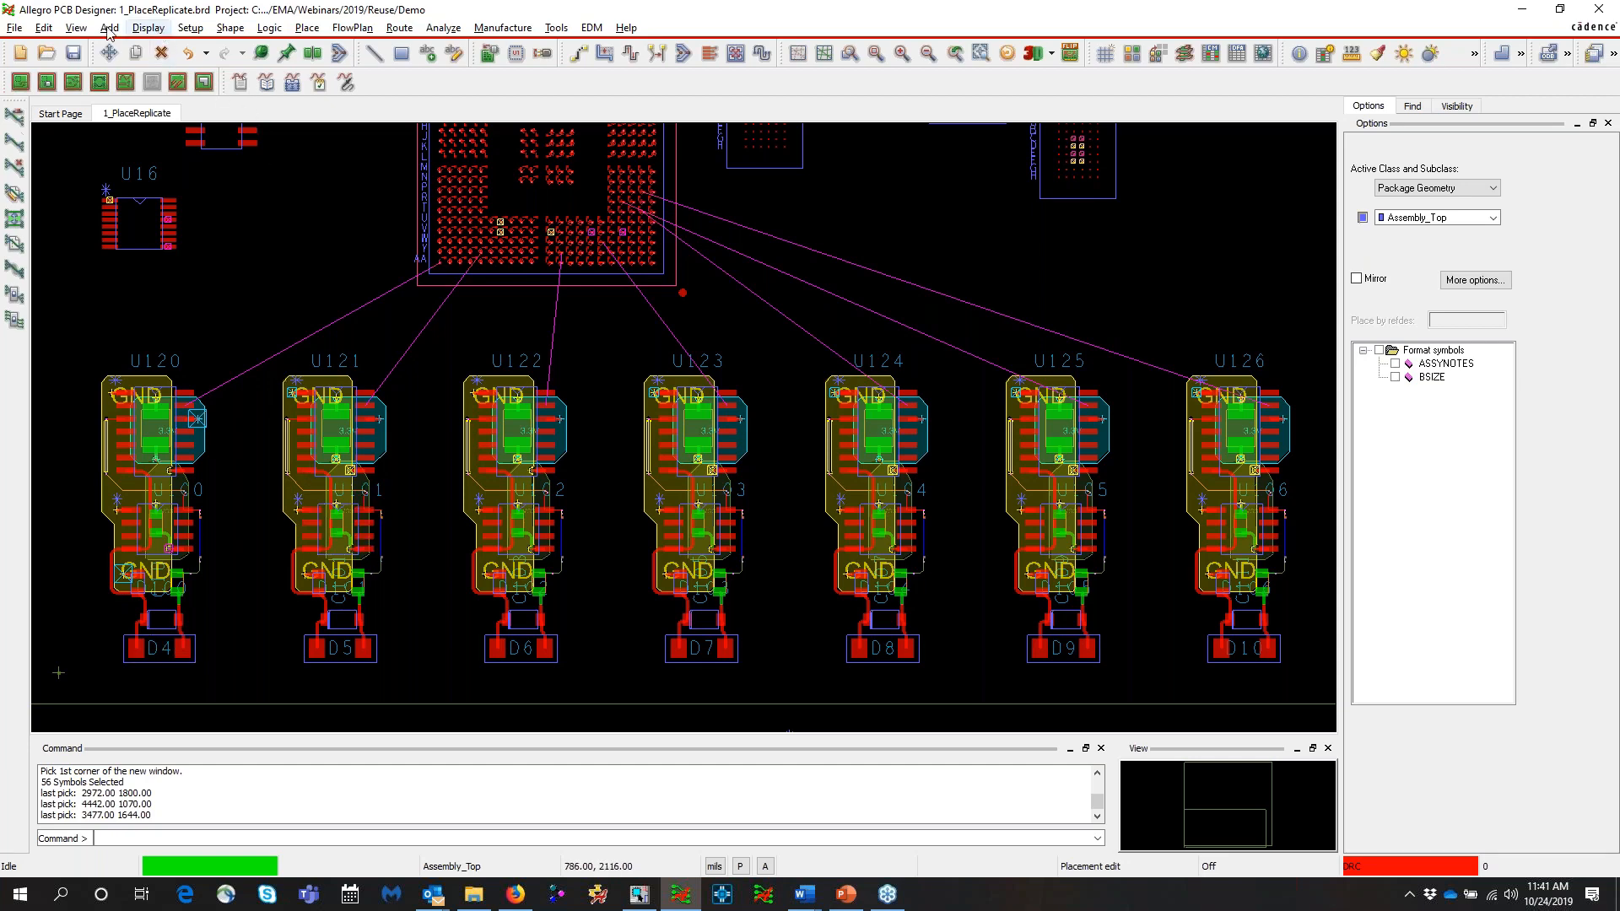
Change the line width to 40 mils on the top etch traces of the U120 circuit that run down to D4
left_click(44, 29)
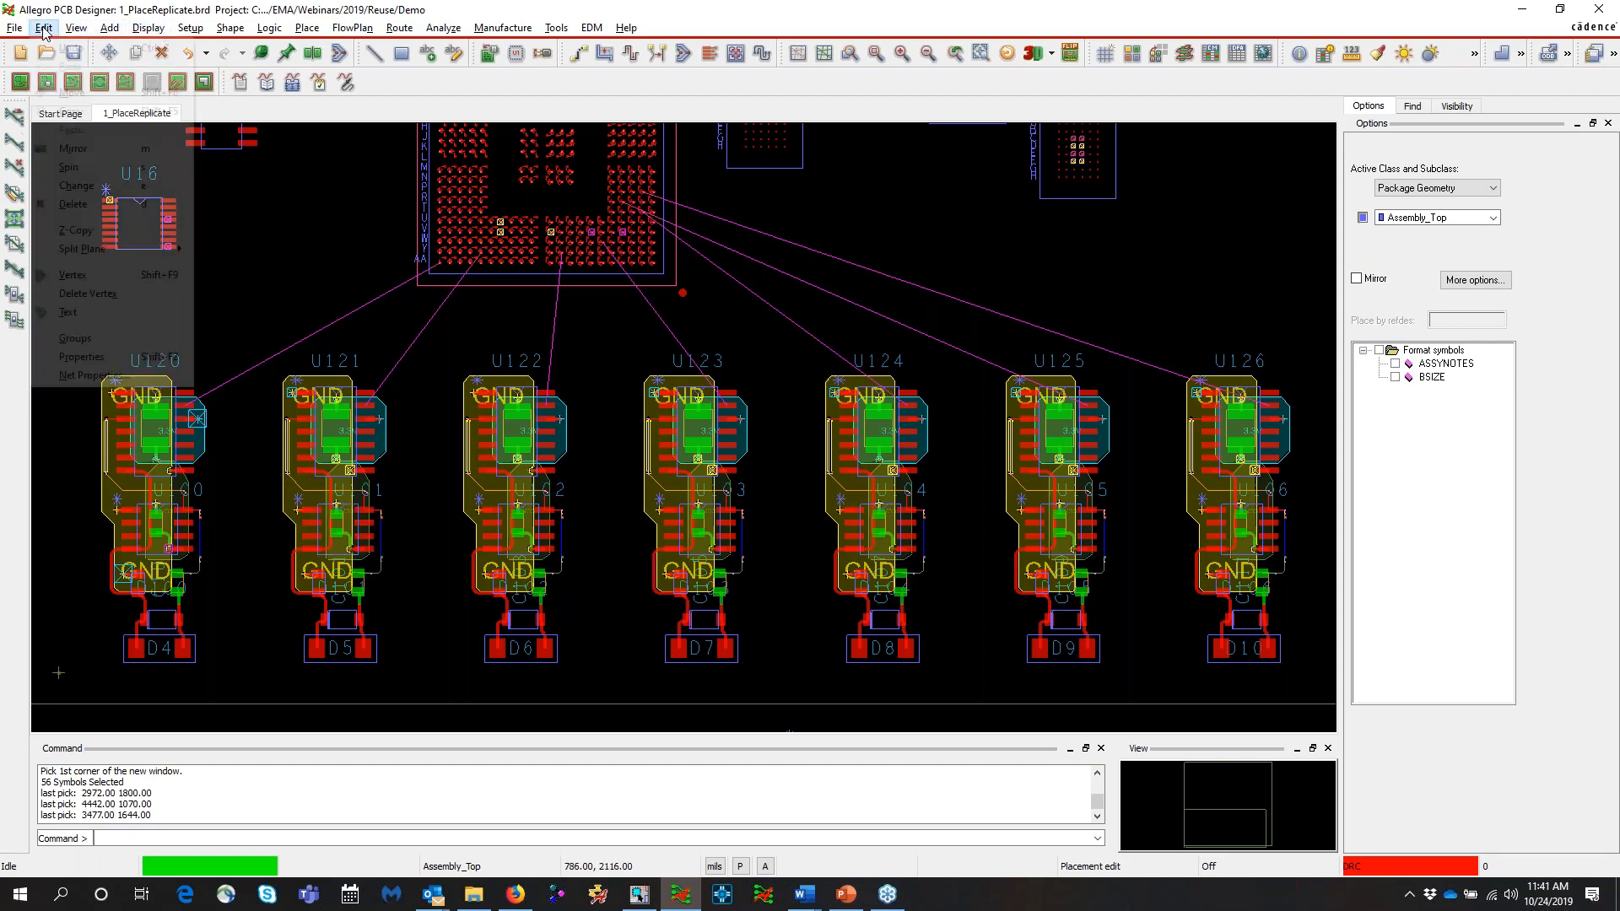
left_click(105, 188)
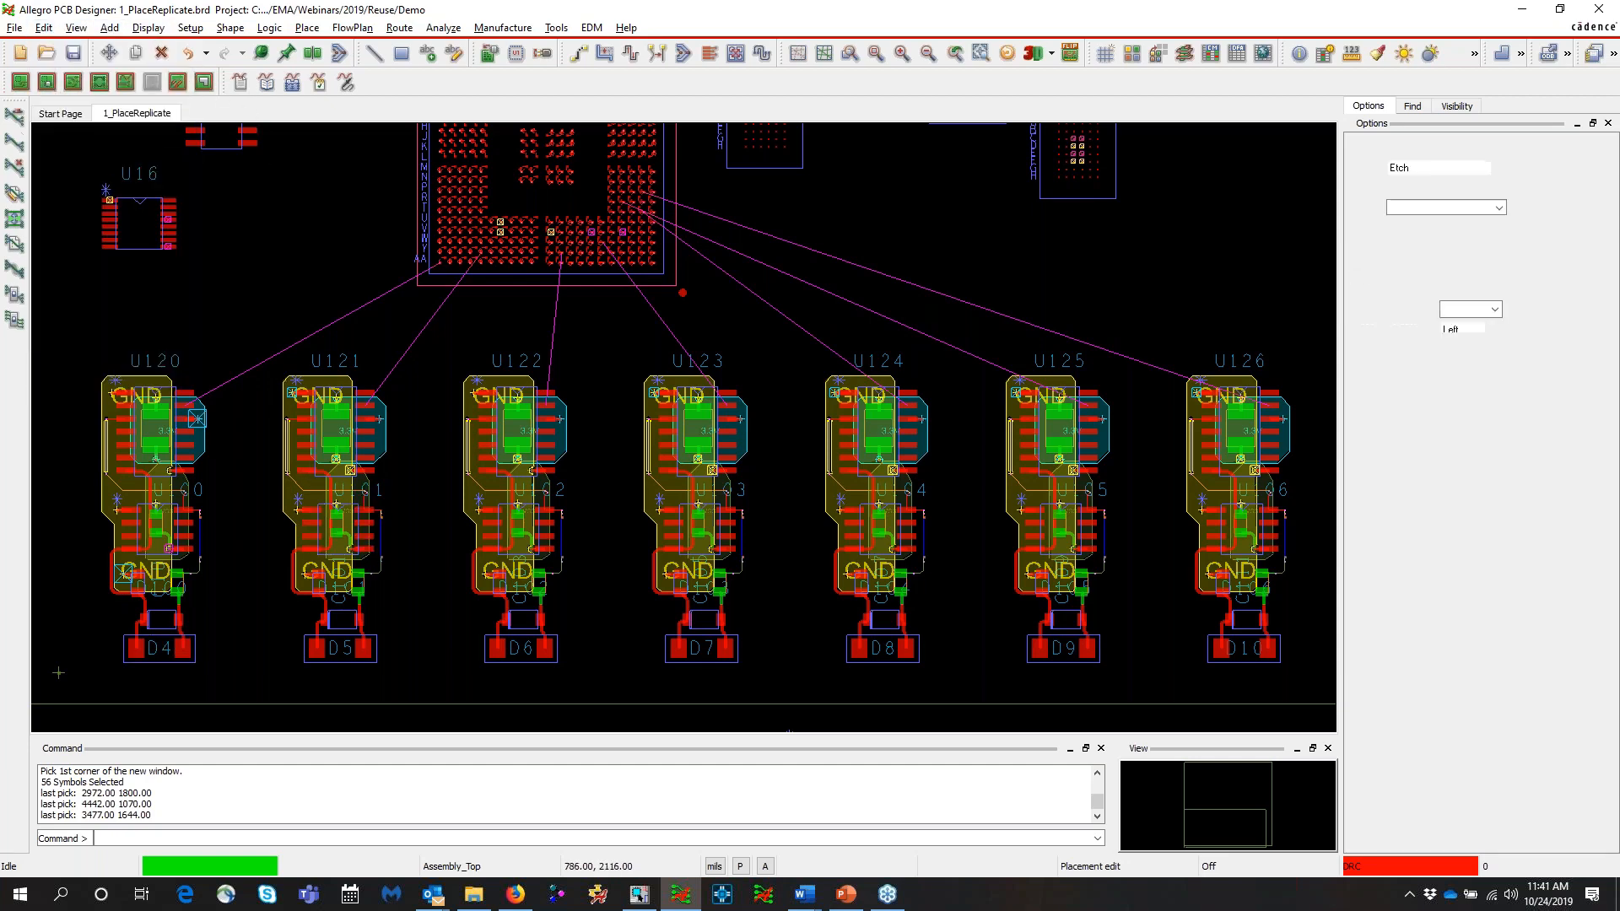
left_click(1356, 269)
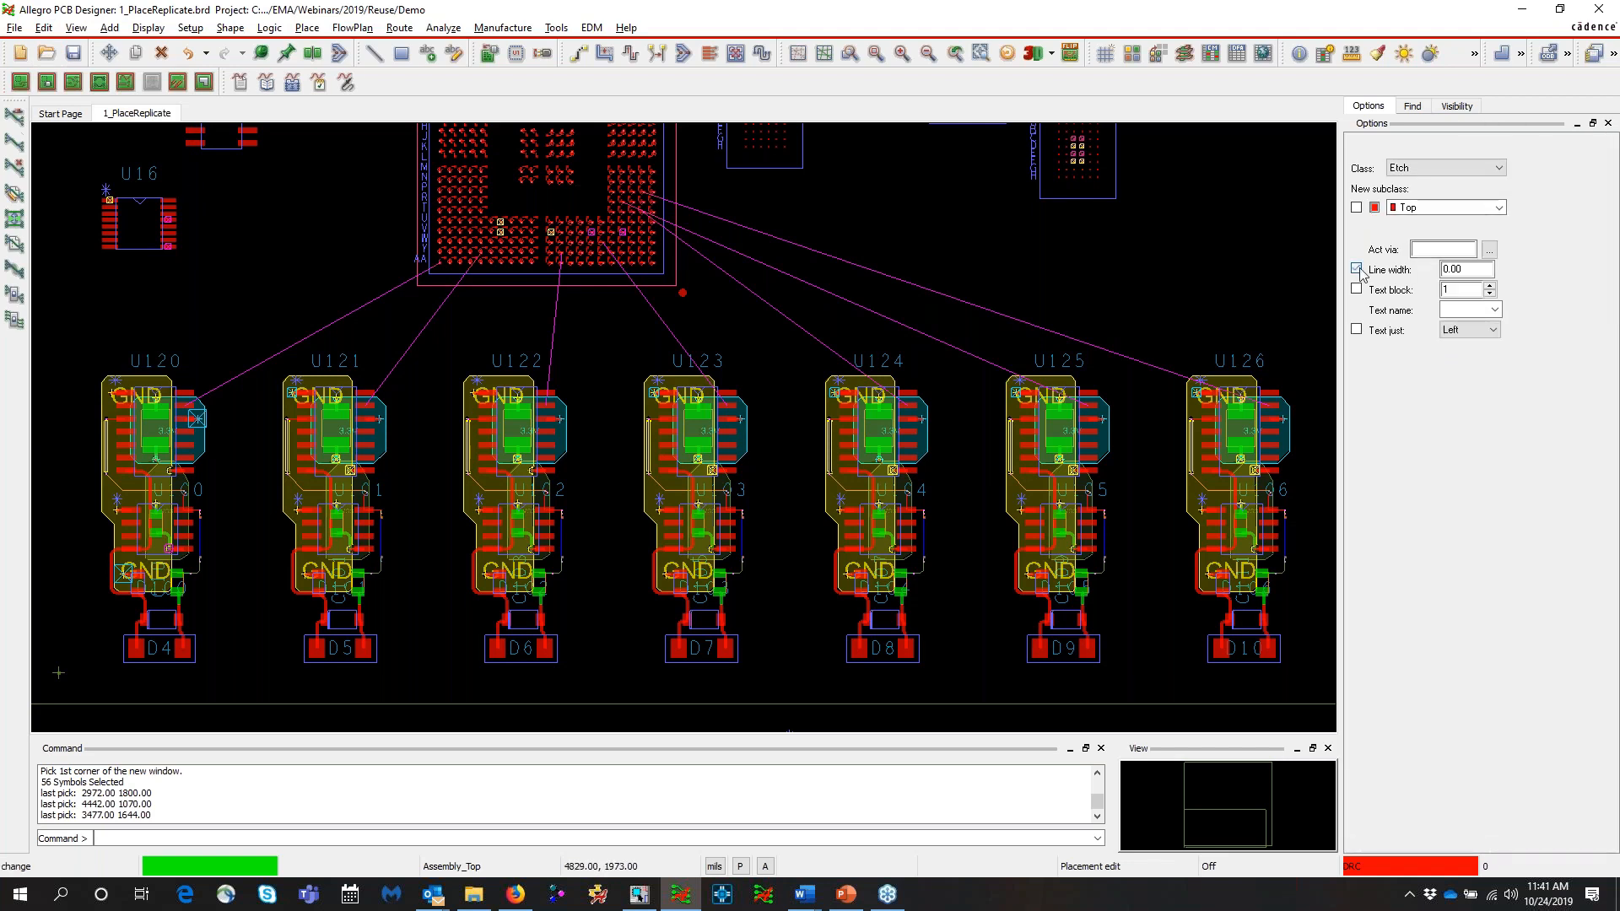
left_click_drag(1472, 270, 1434, 271)
type("4")
left_click(137, 647)
left_click(146, 610)
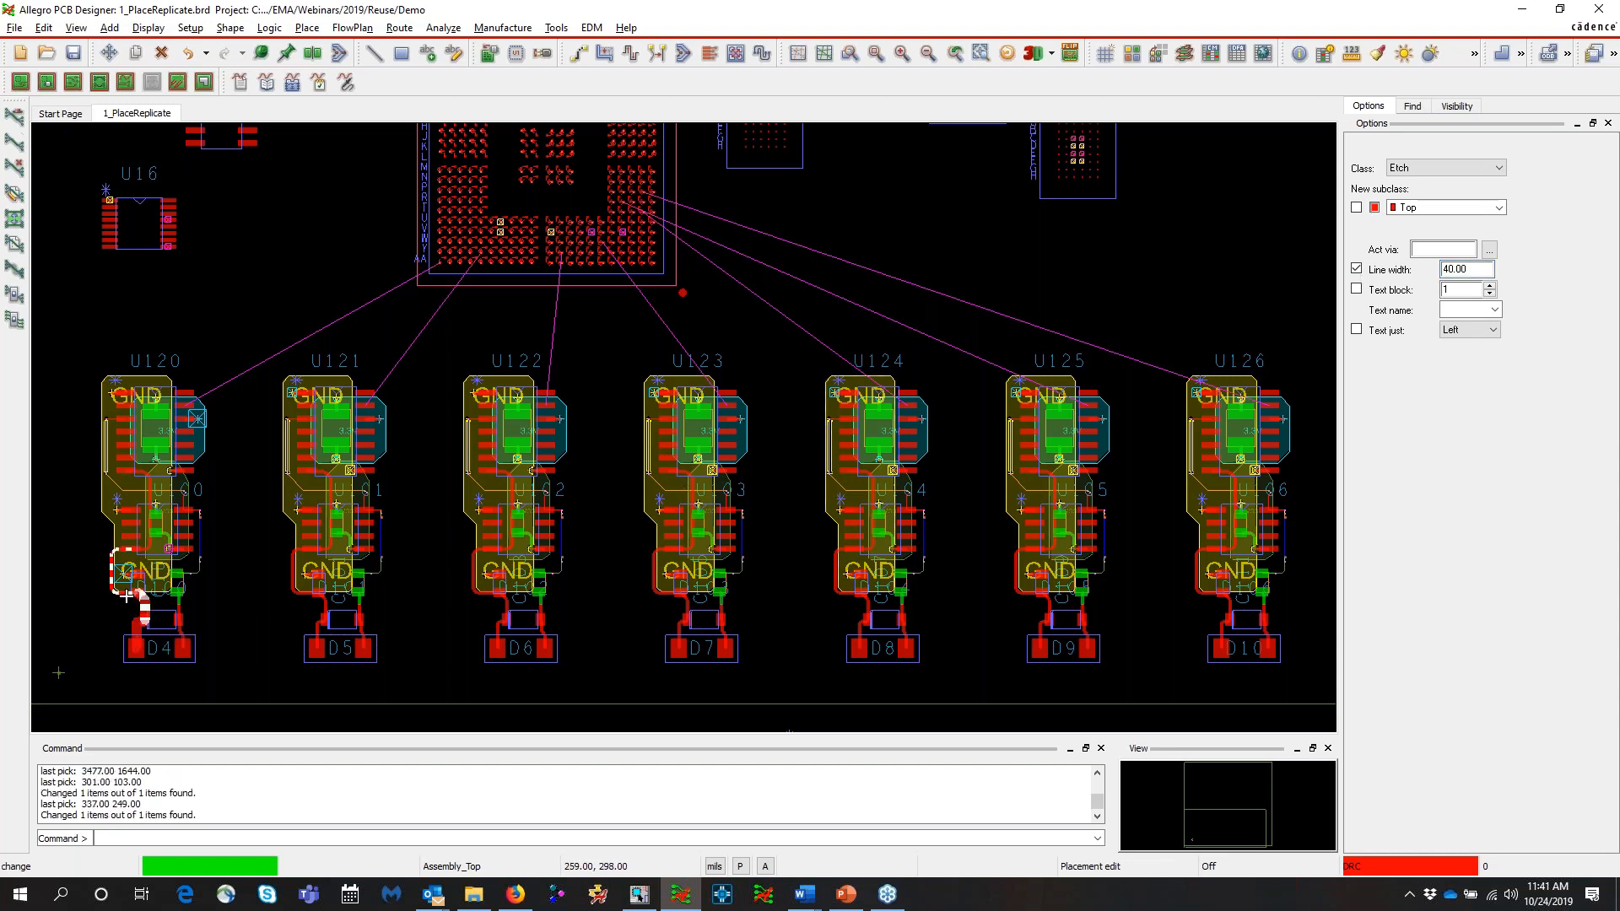
left_click(127, 596)
left_click(145, 547)
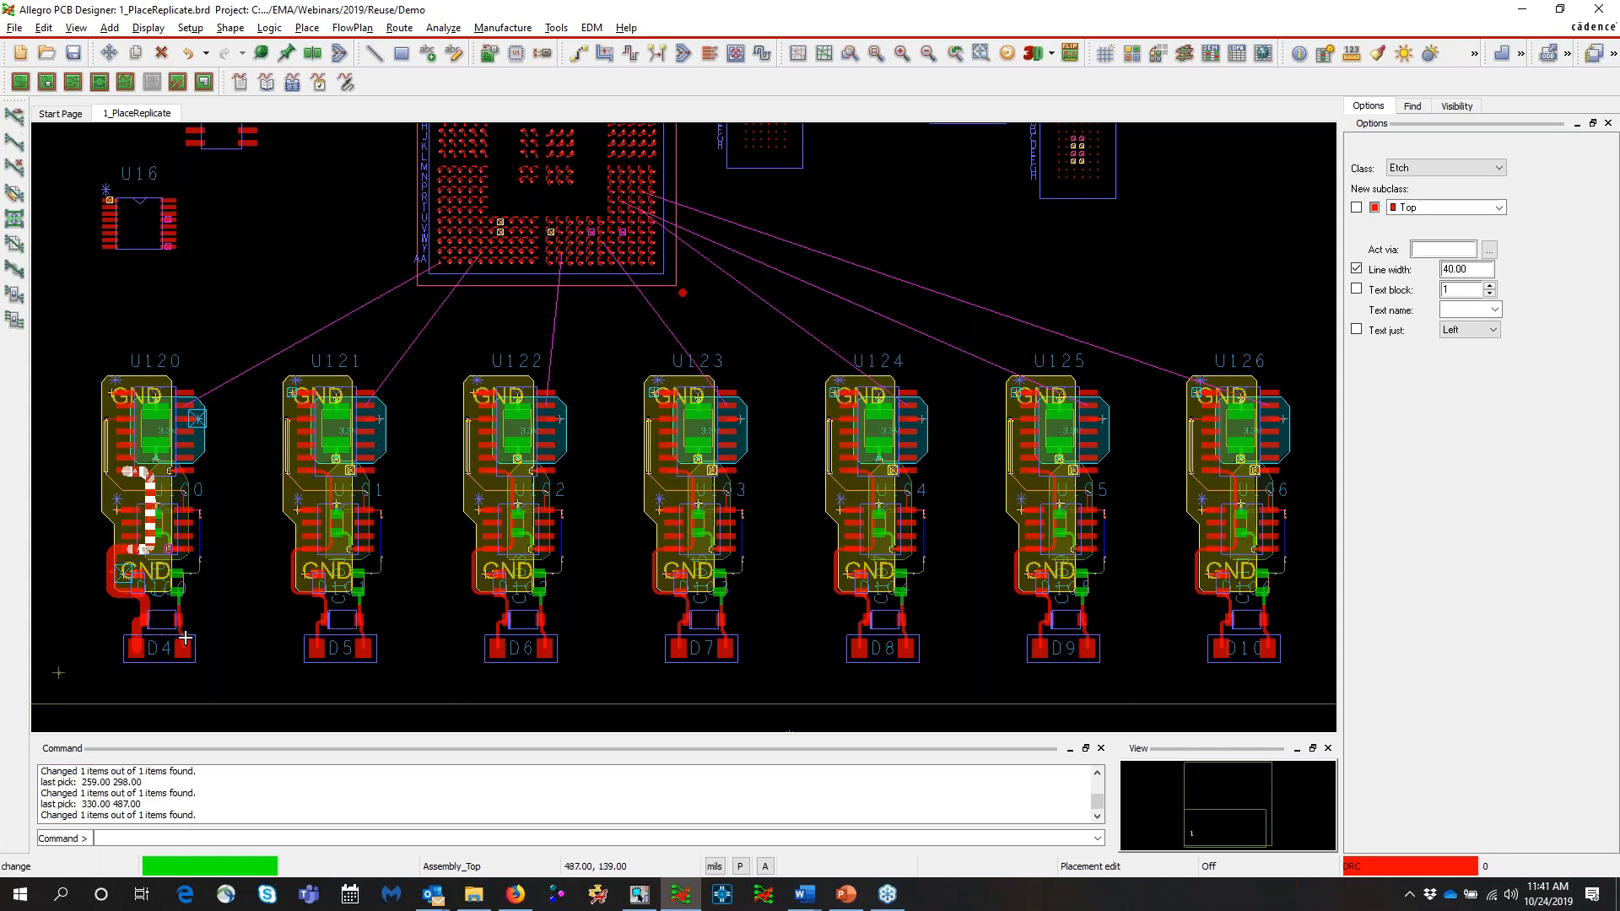
left_click(179, 610)
left_click(178, 597)
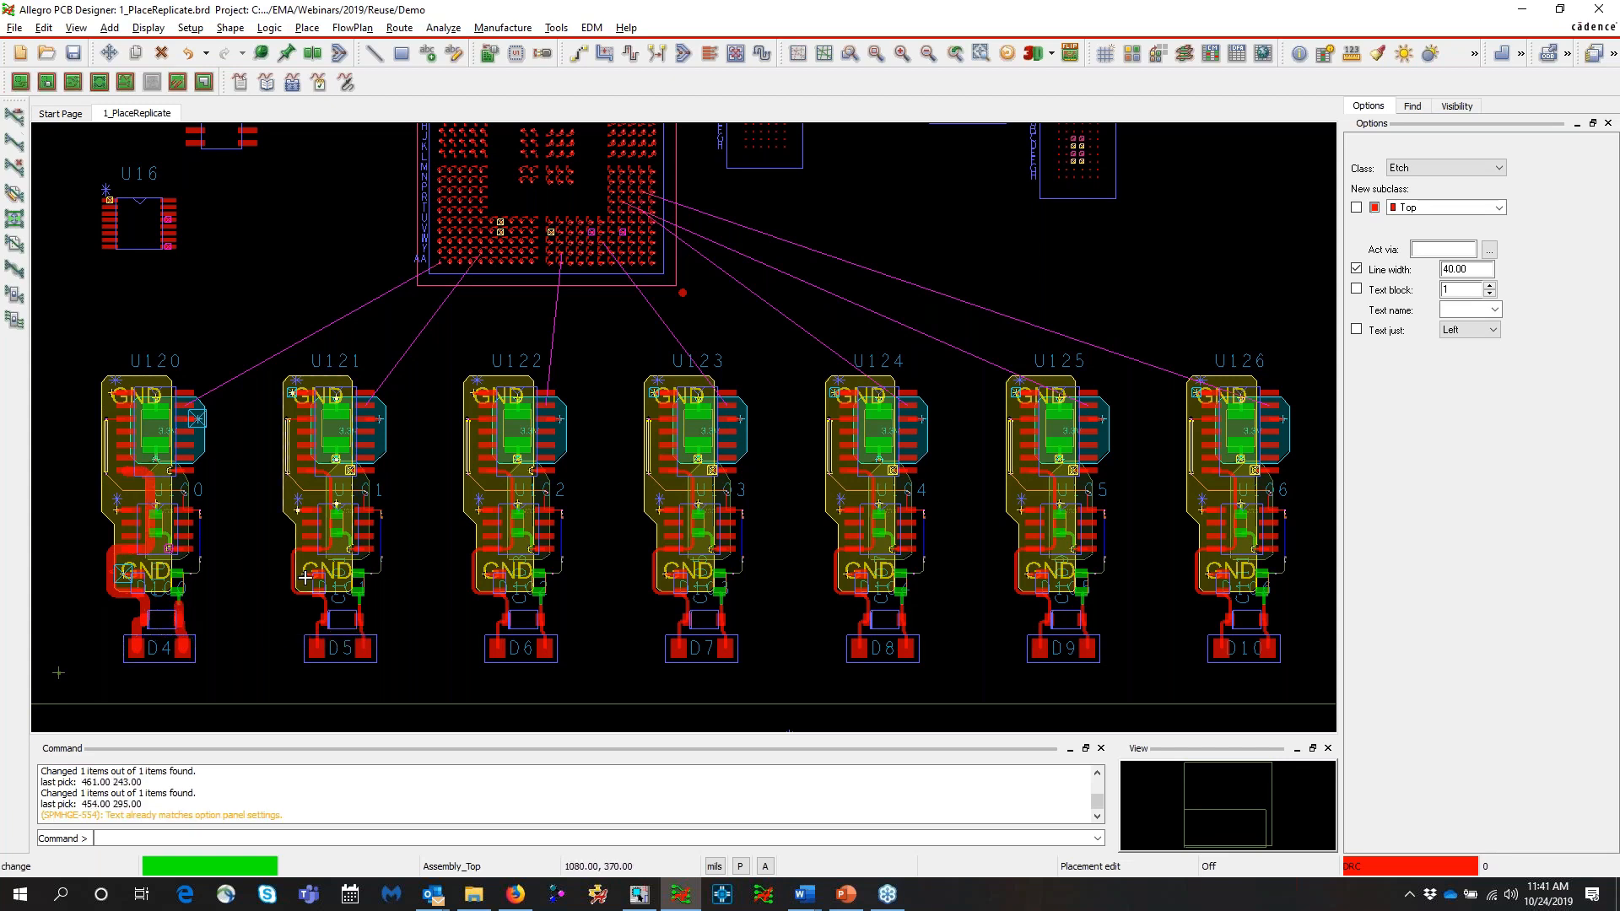
left_click(181, 596)
right_click(218, 263)
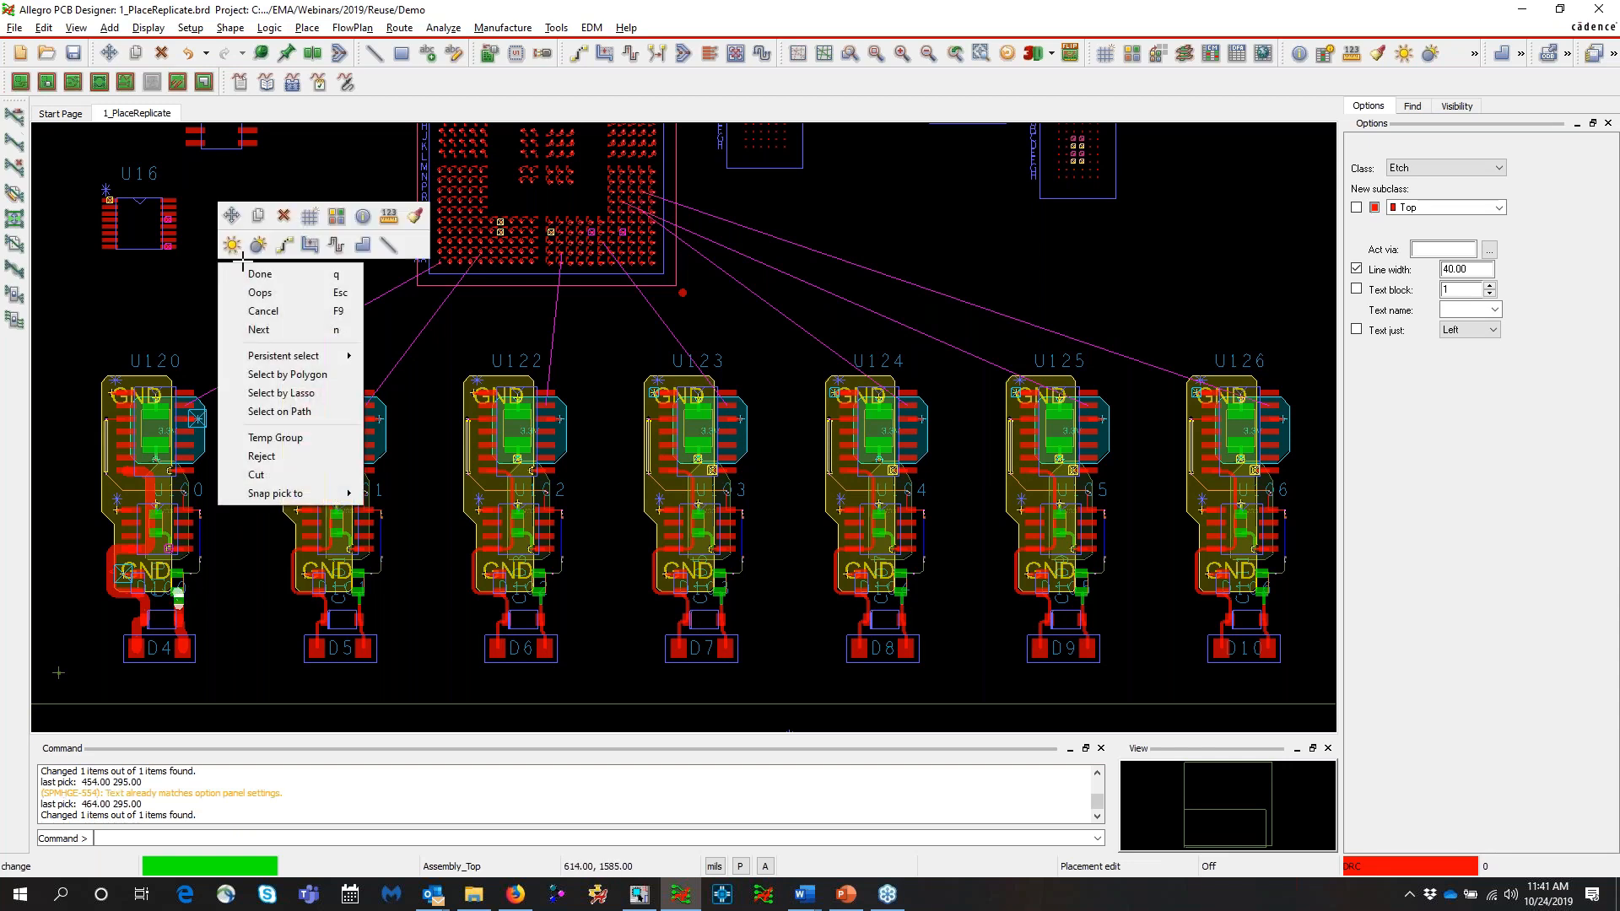
left_click(249, 272)
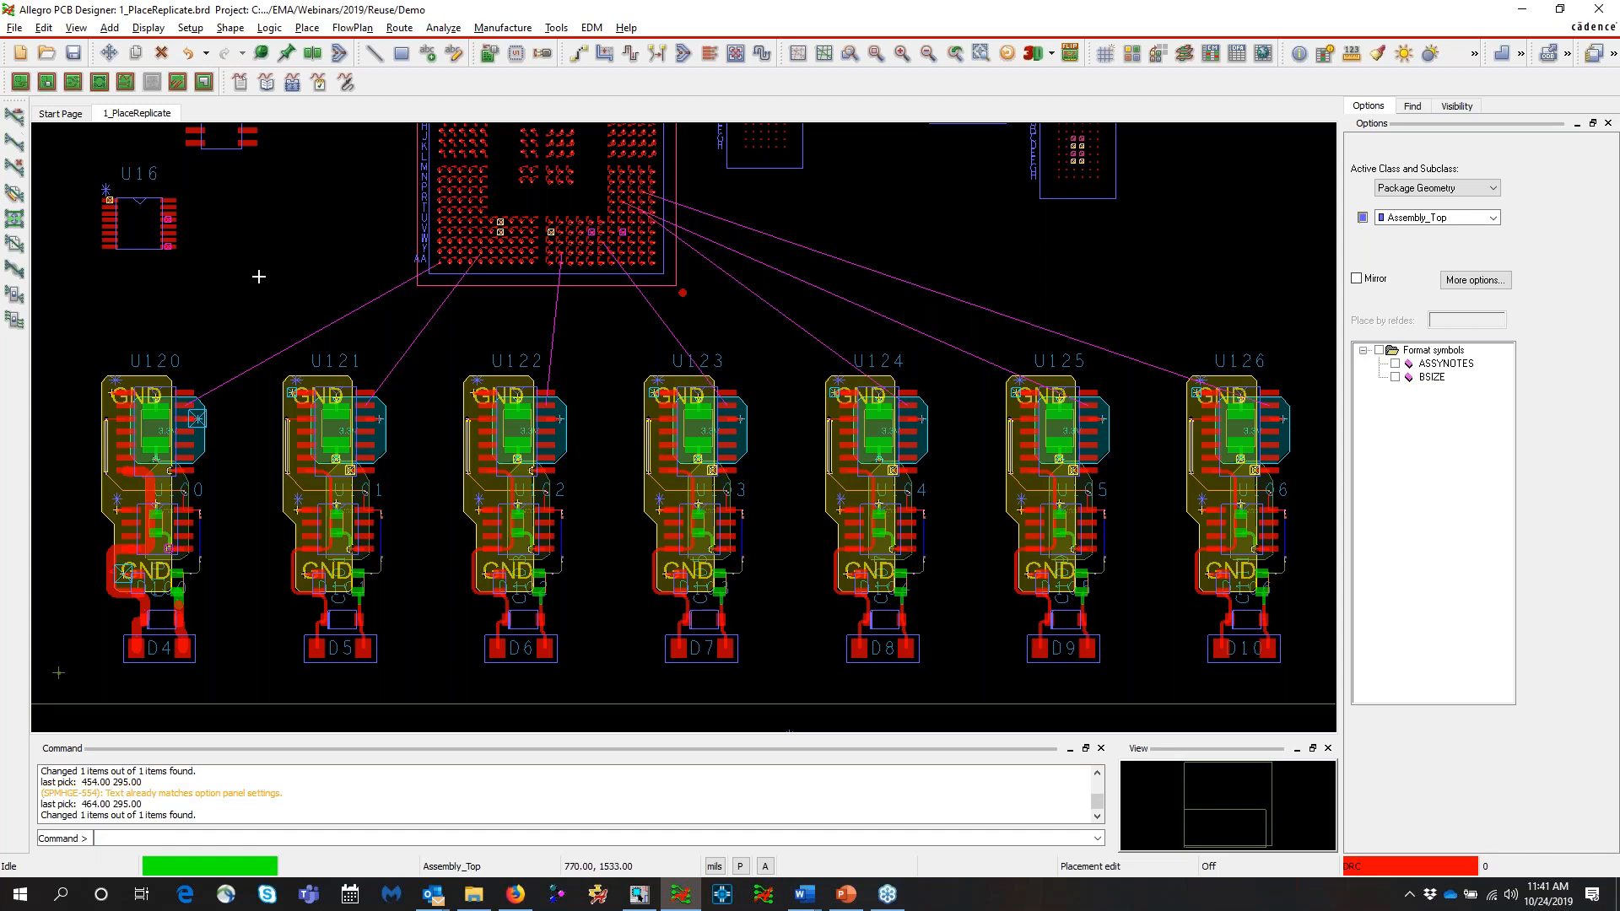
Set the super filter to Module and run a place replicate update from the U120 module, overwriting mod1.mdd
right_click(262, 241)
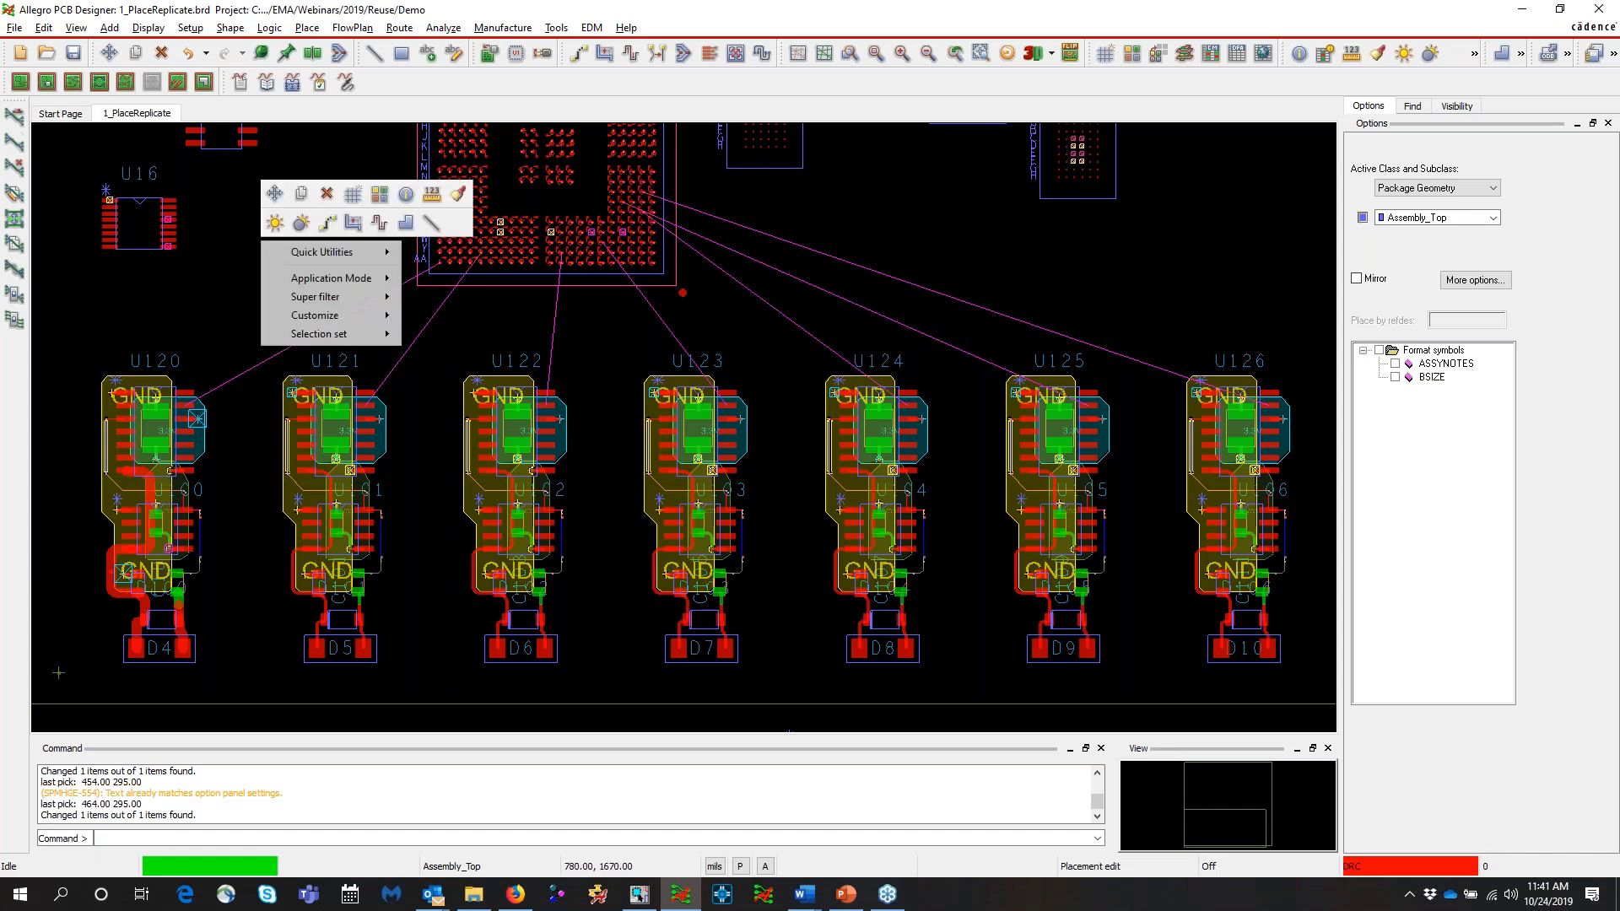
mouse_move(327, 299)
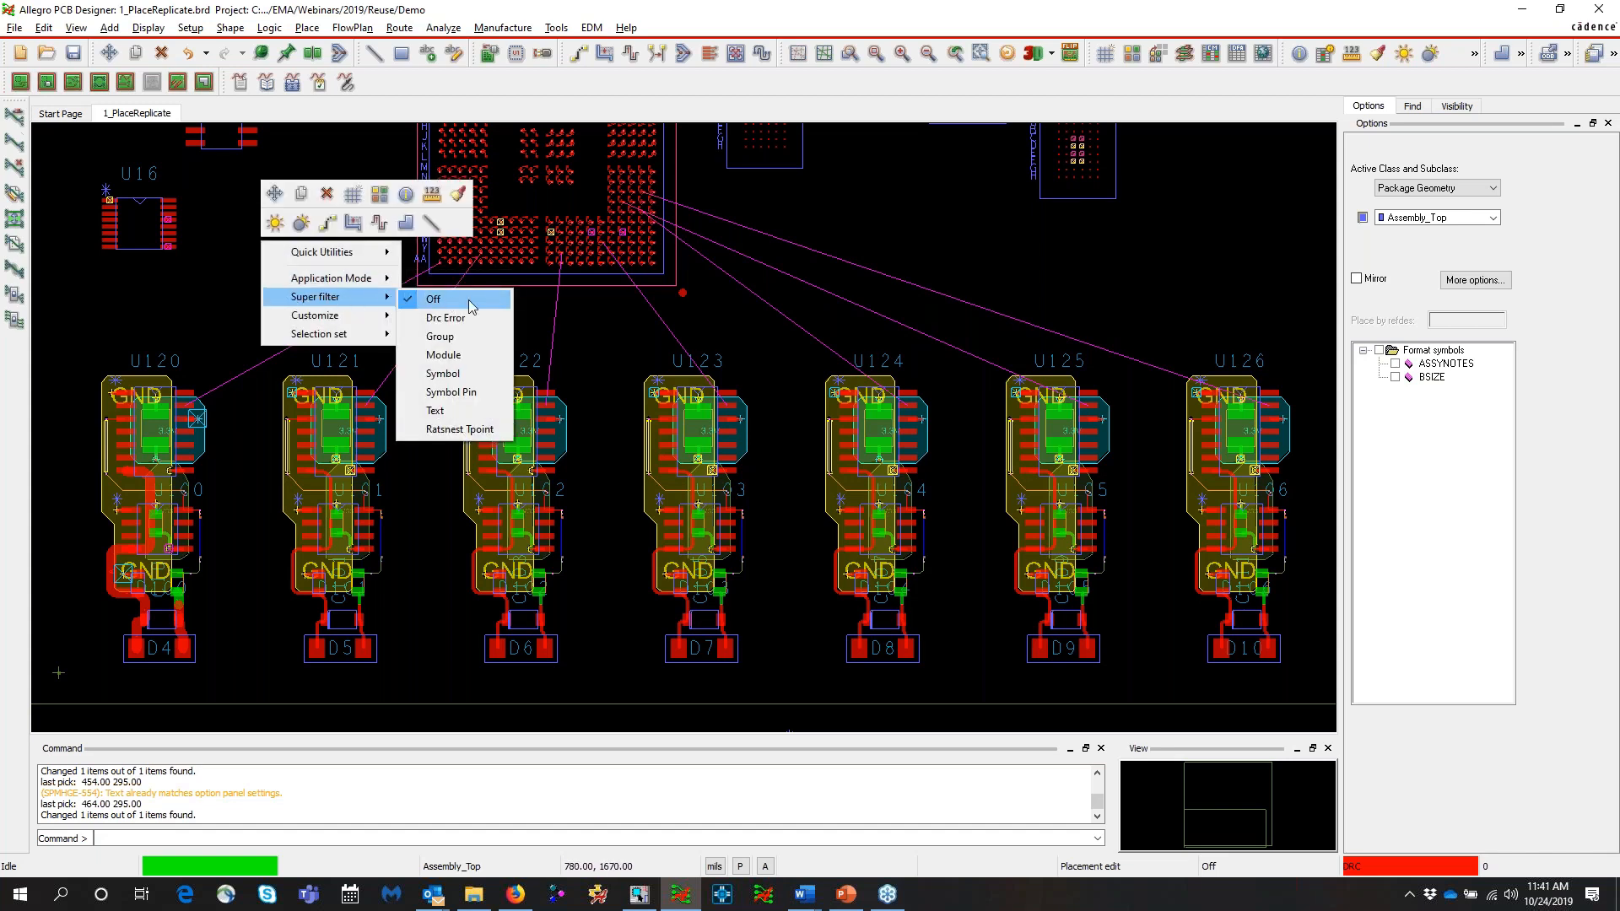
left_click(444, 355)
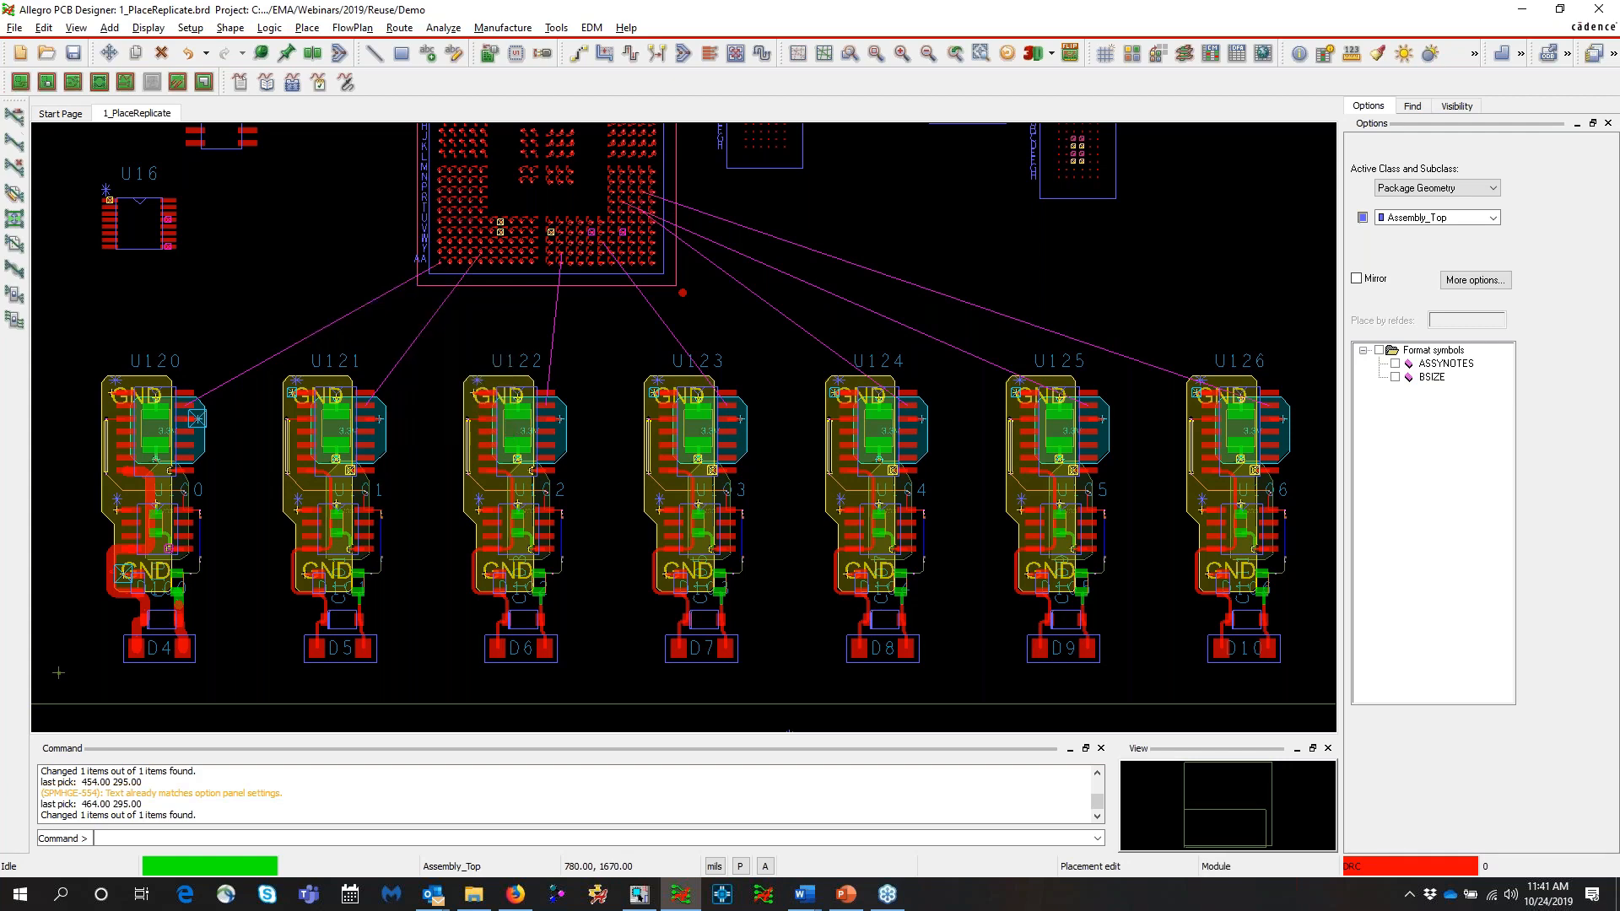
left_click_drag(95, 338, 240, 680)
right_click(129, 396)
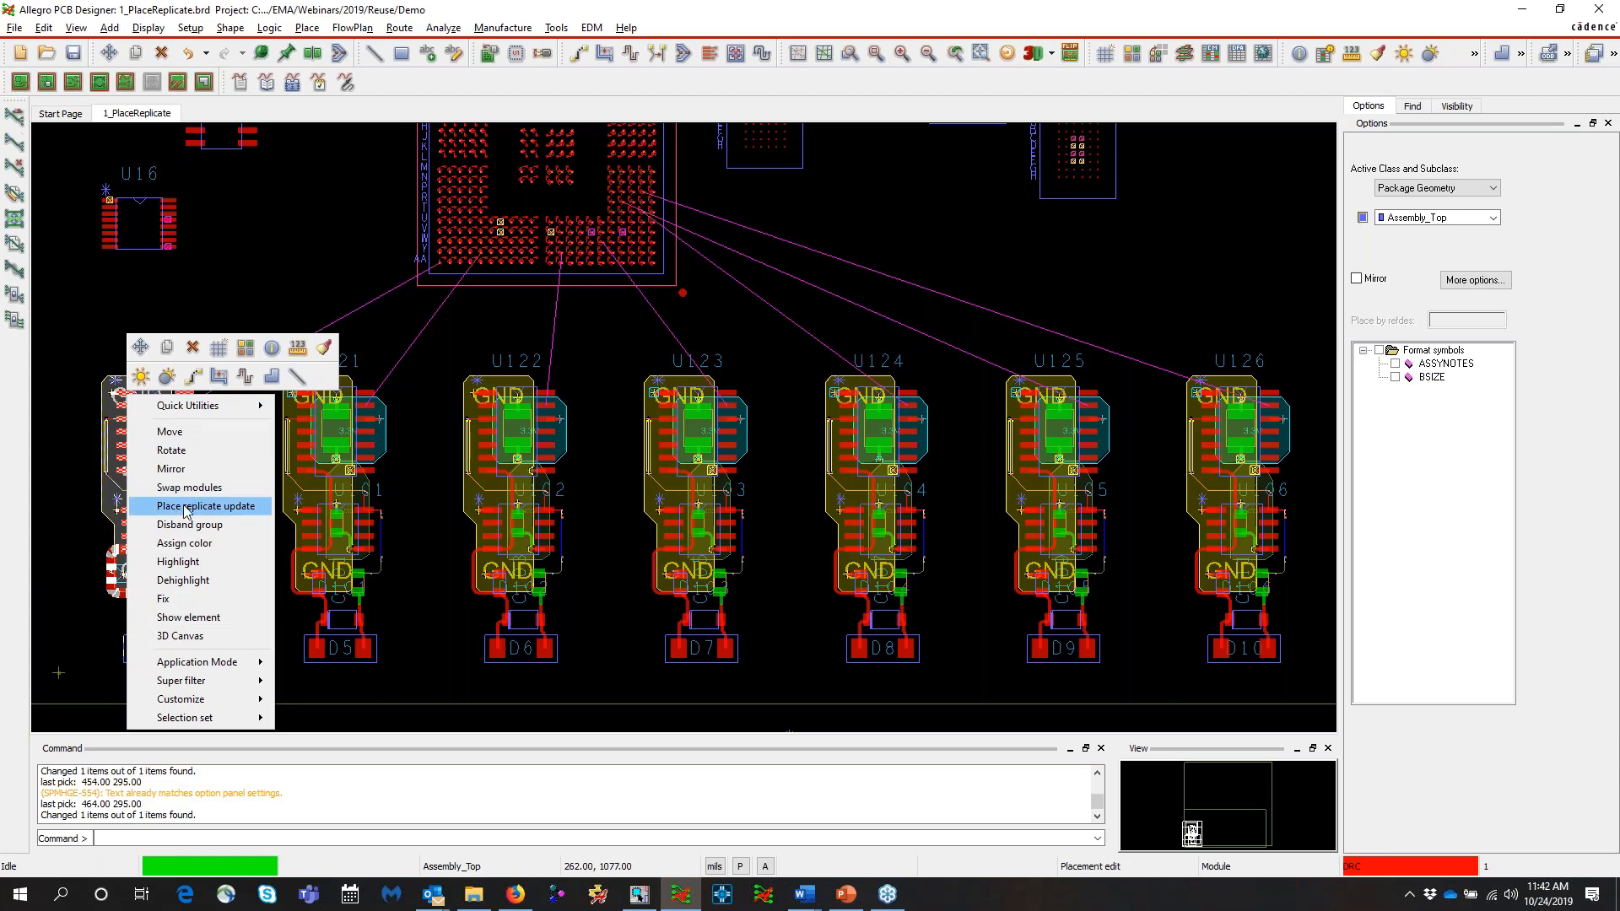
left_click(215, 506)
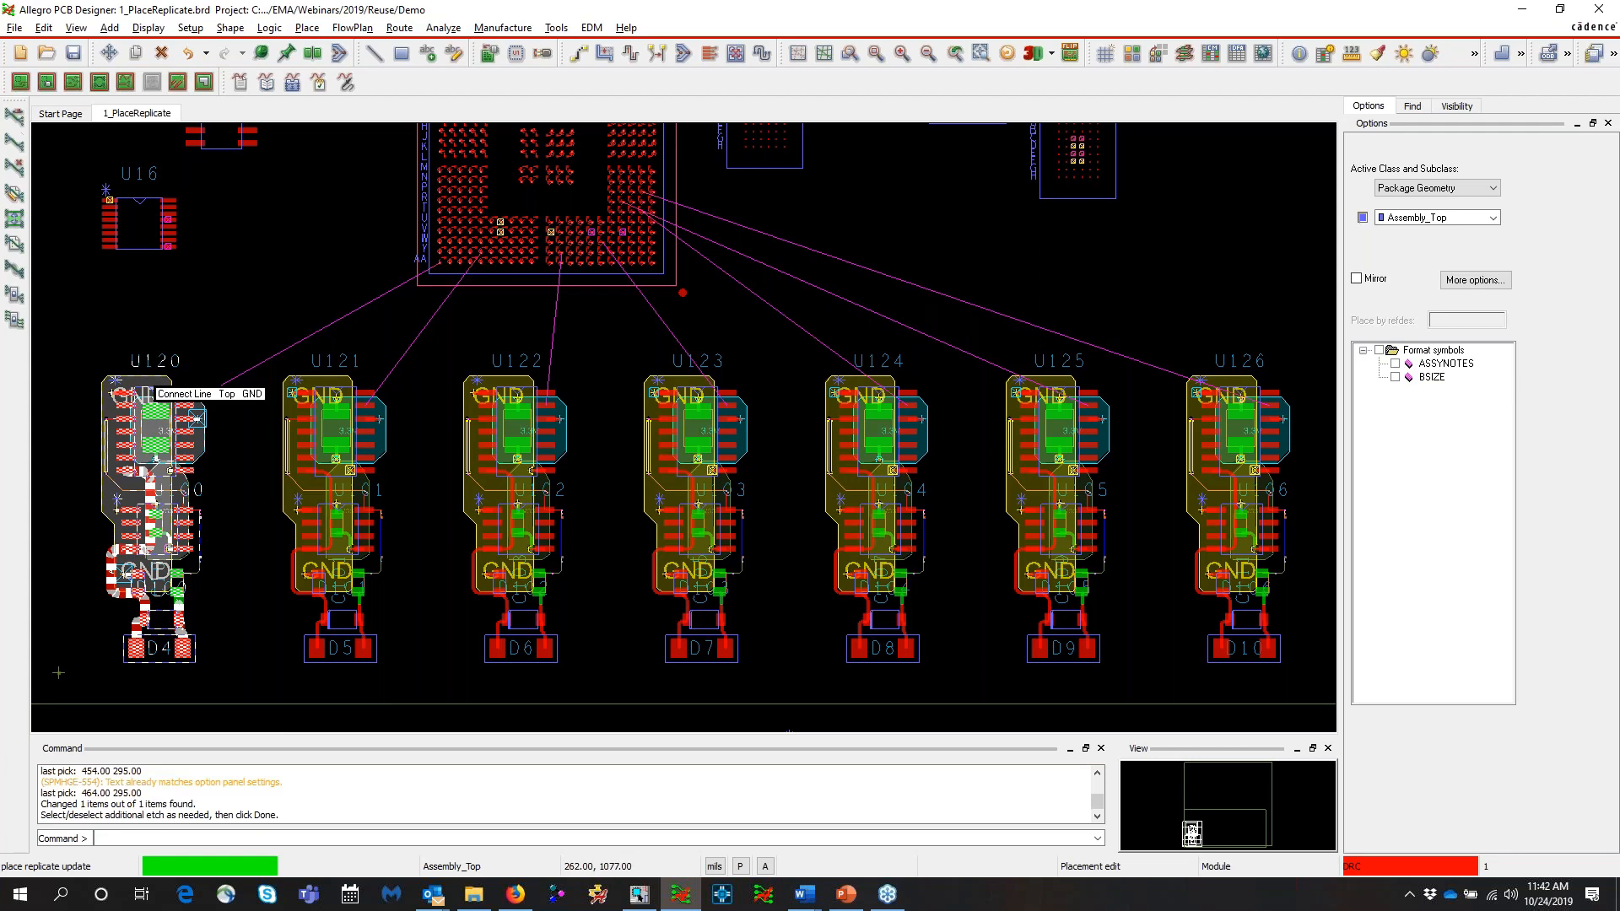
right_click(128, 395)
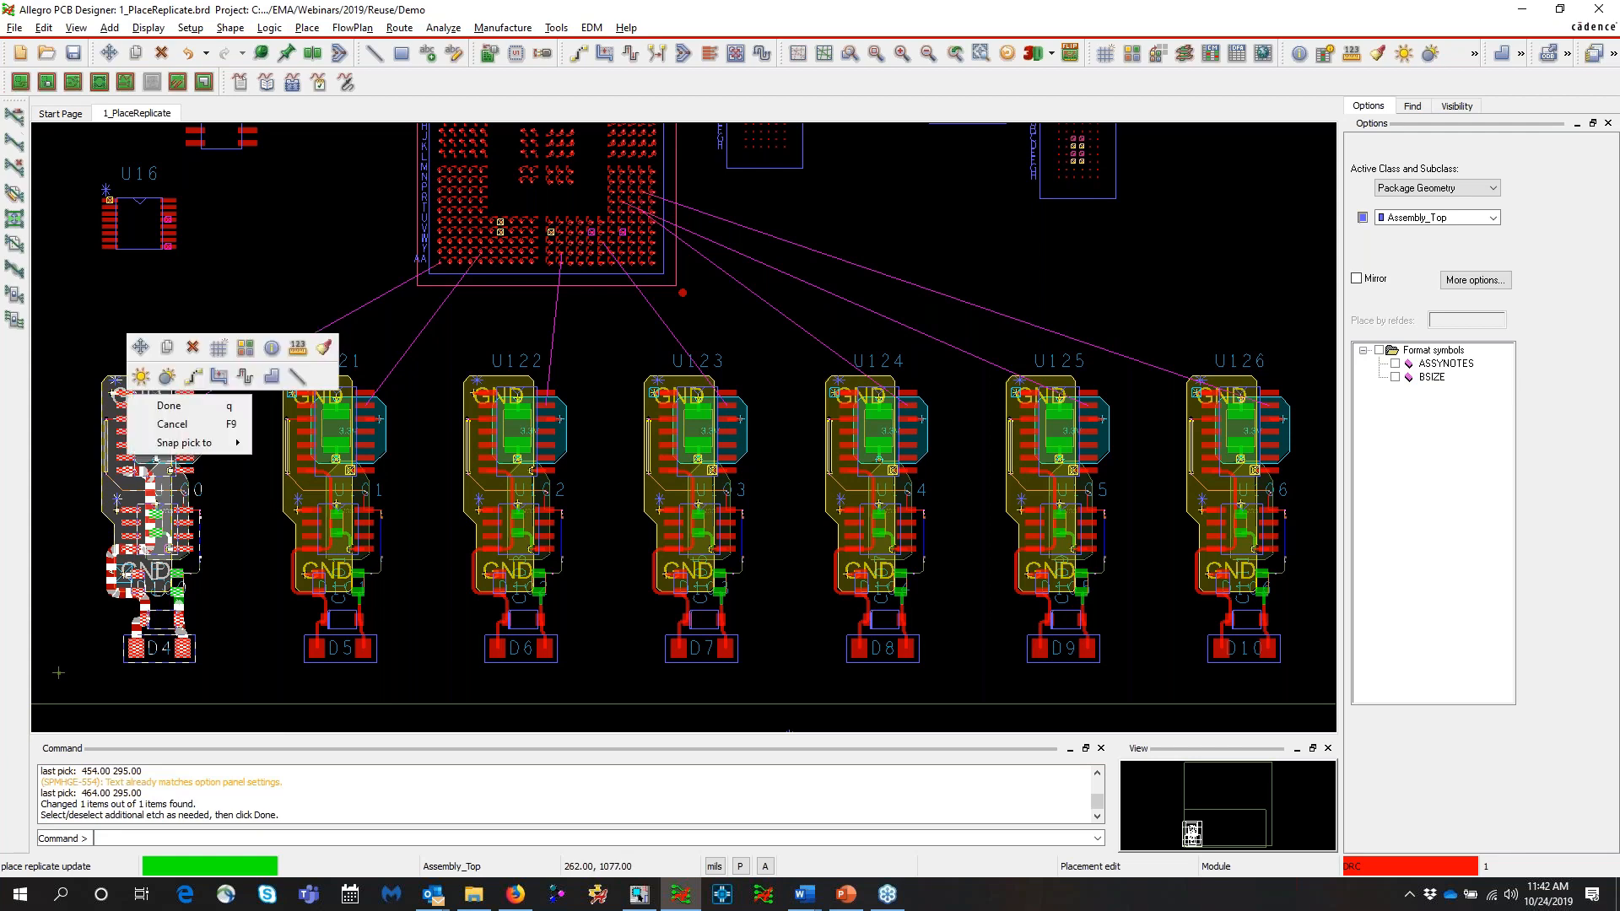
left_click(169, 407)
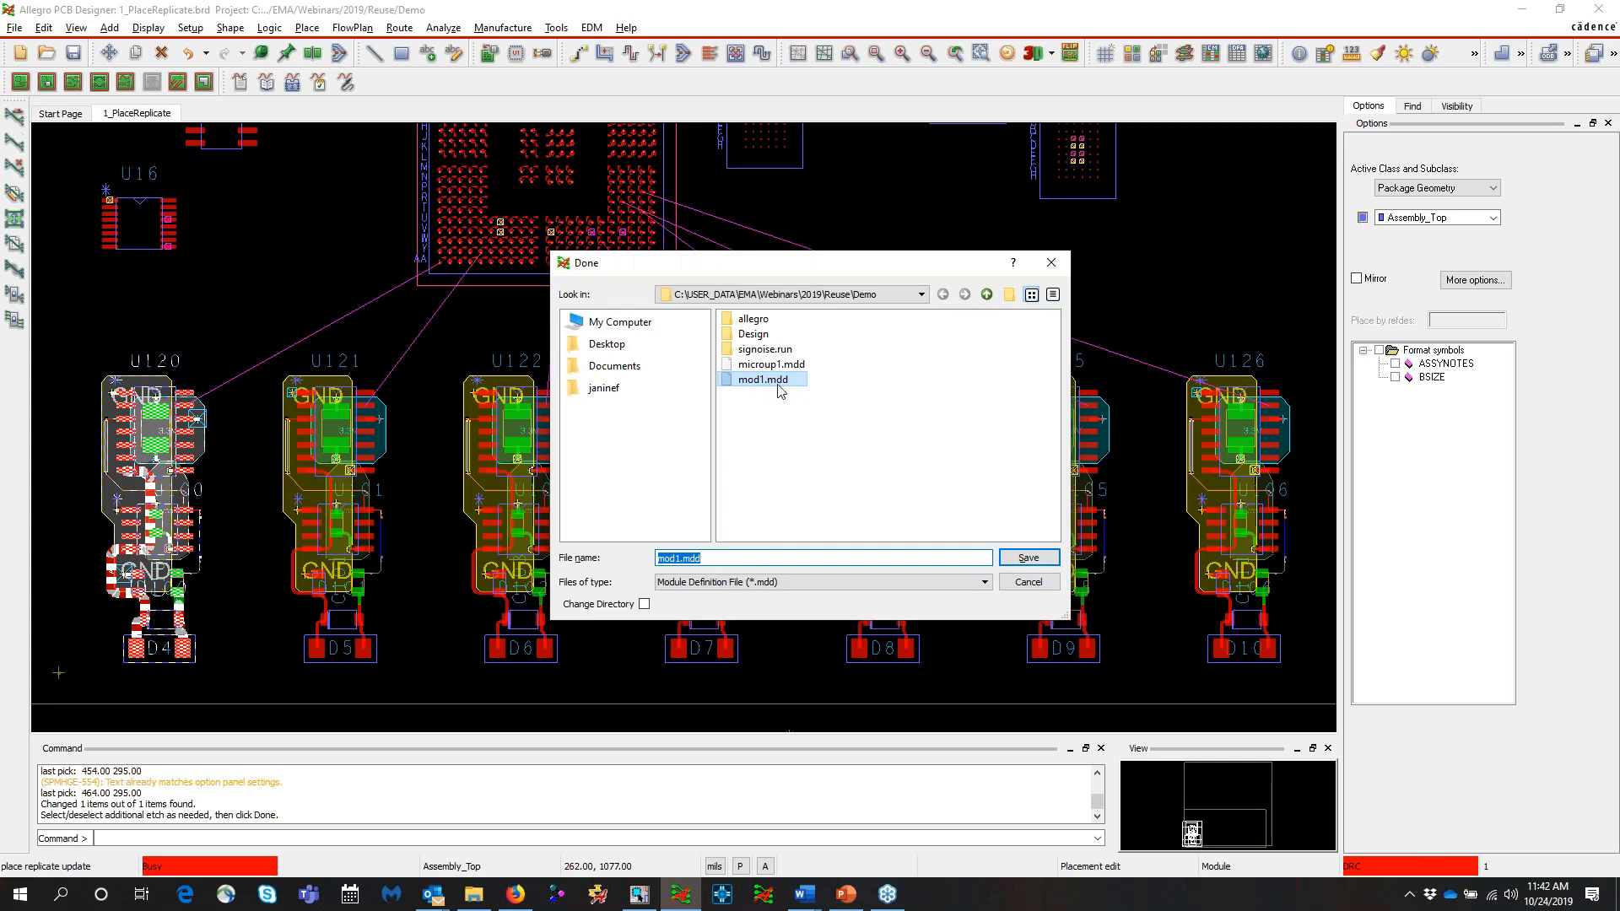
left_click(1006, 559)
left_click(791, 467)
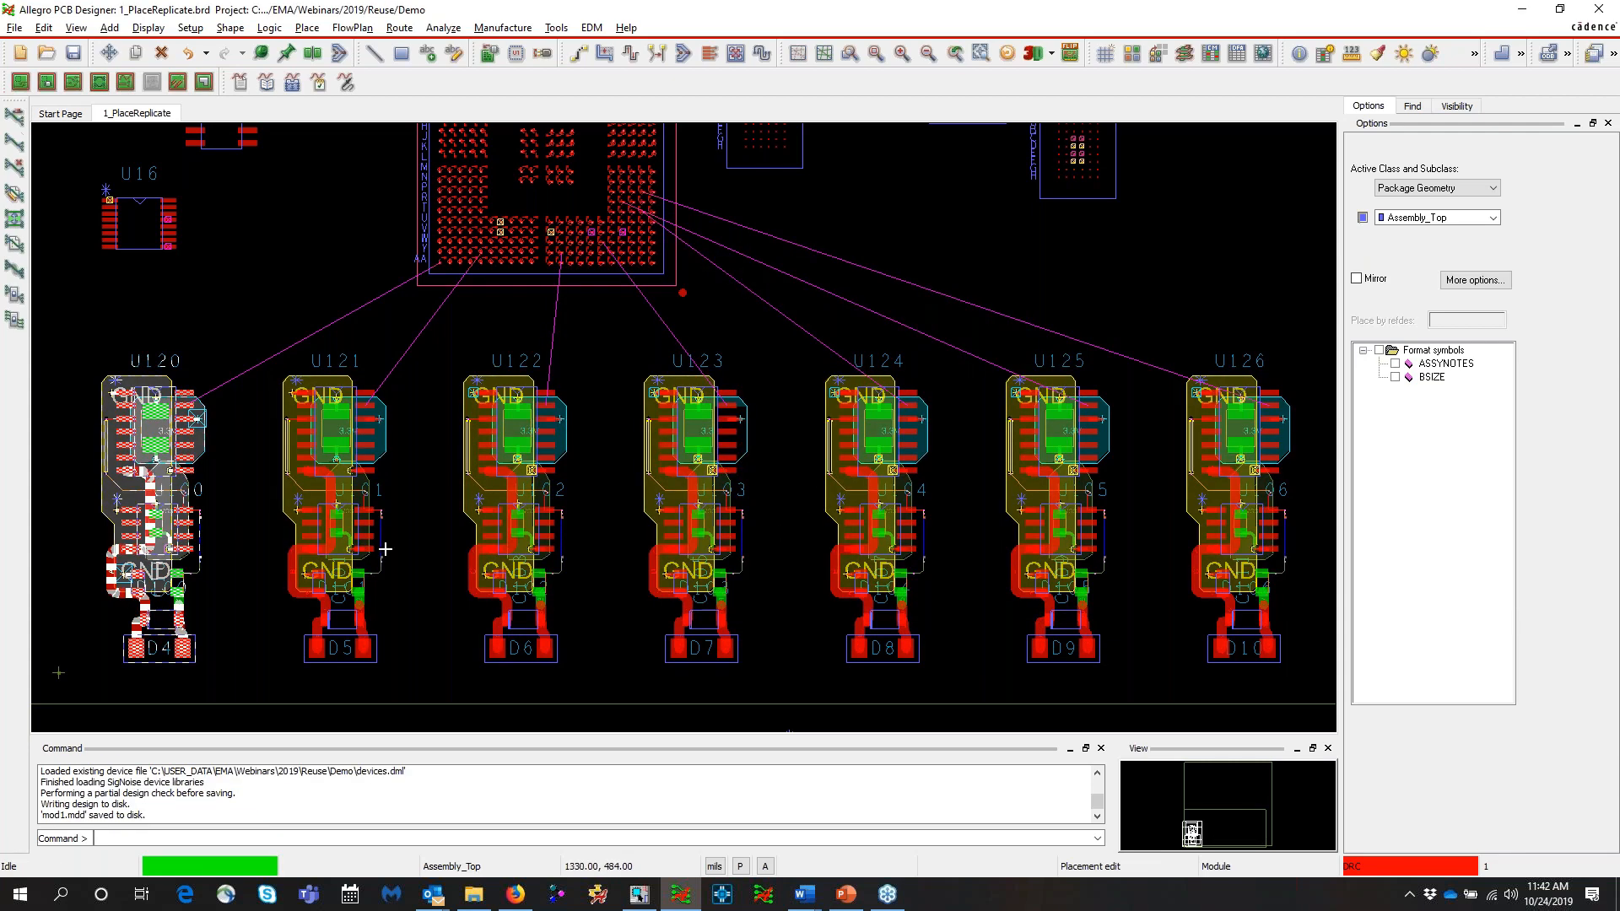
right_click(840, 218)
left_click(821, 217)
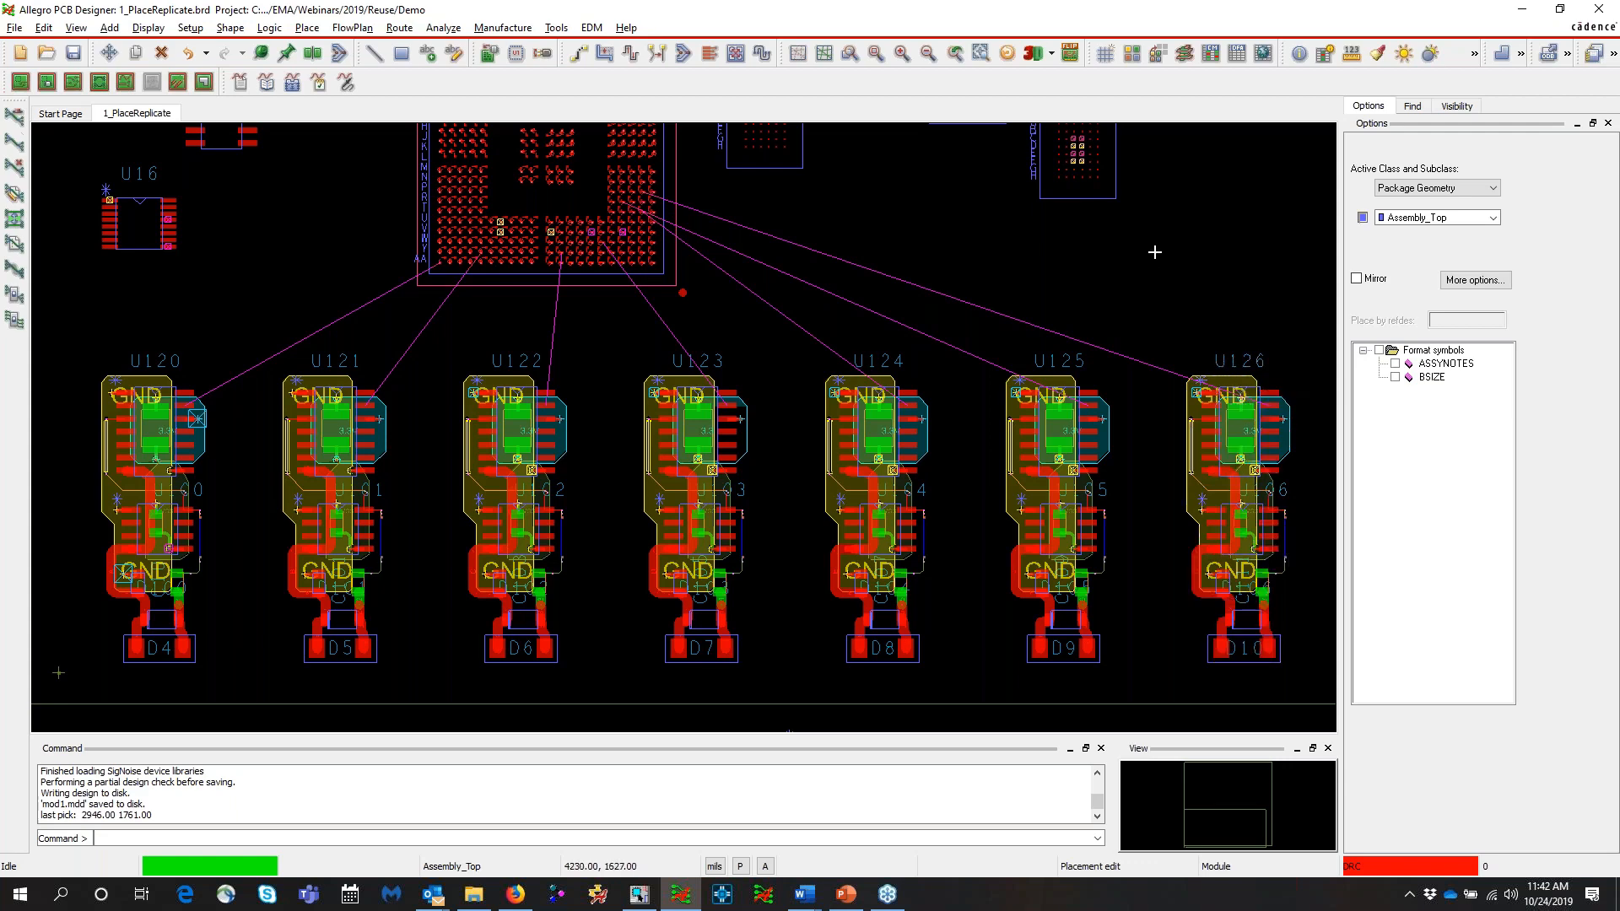
Pick up the U126 module to move it and rotate it by 90 degrees
left_click(1216, 372)
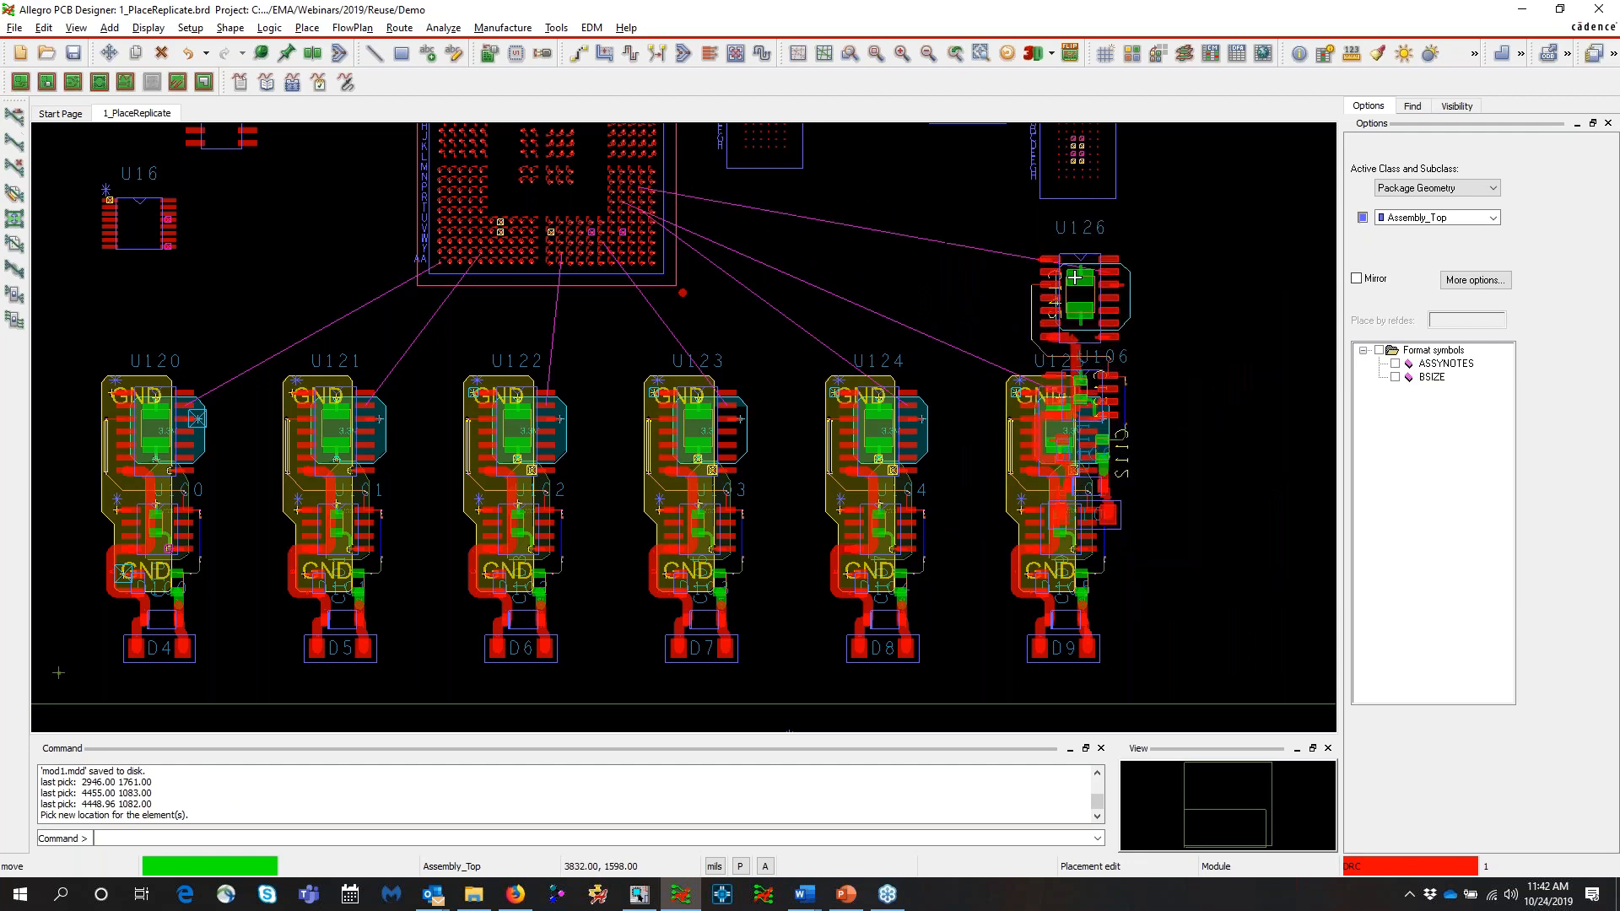
right_click(1147, 269)
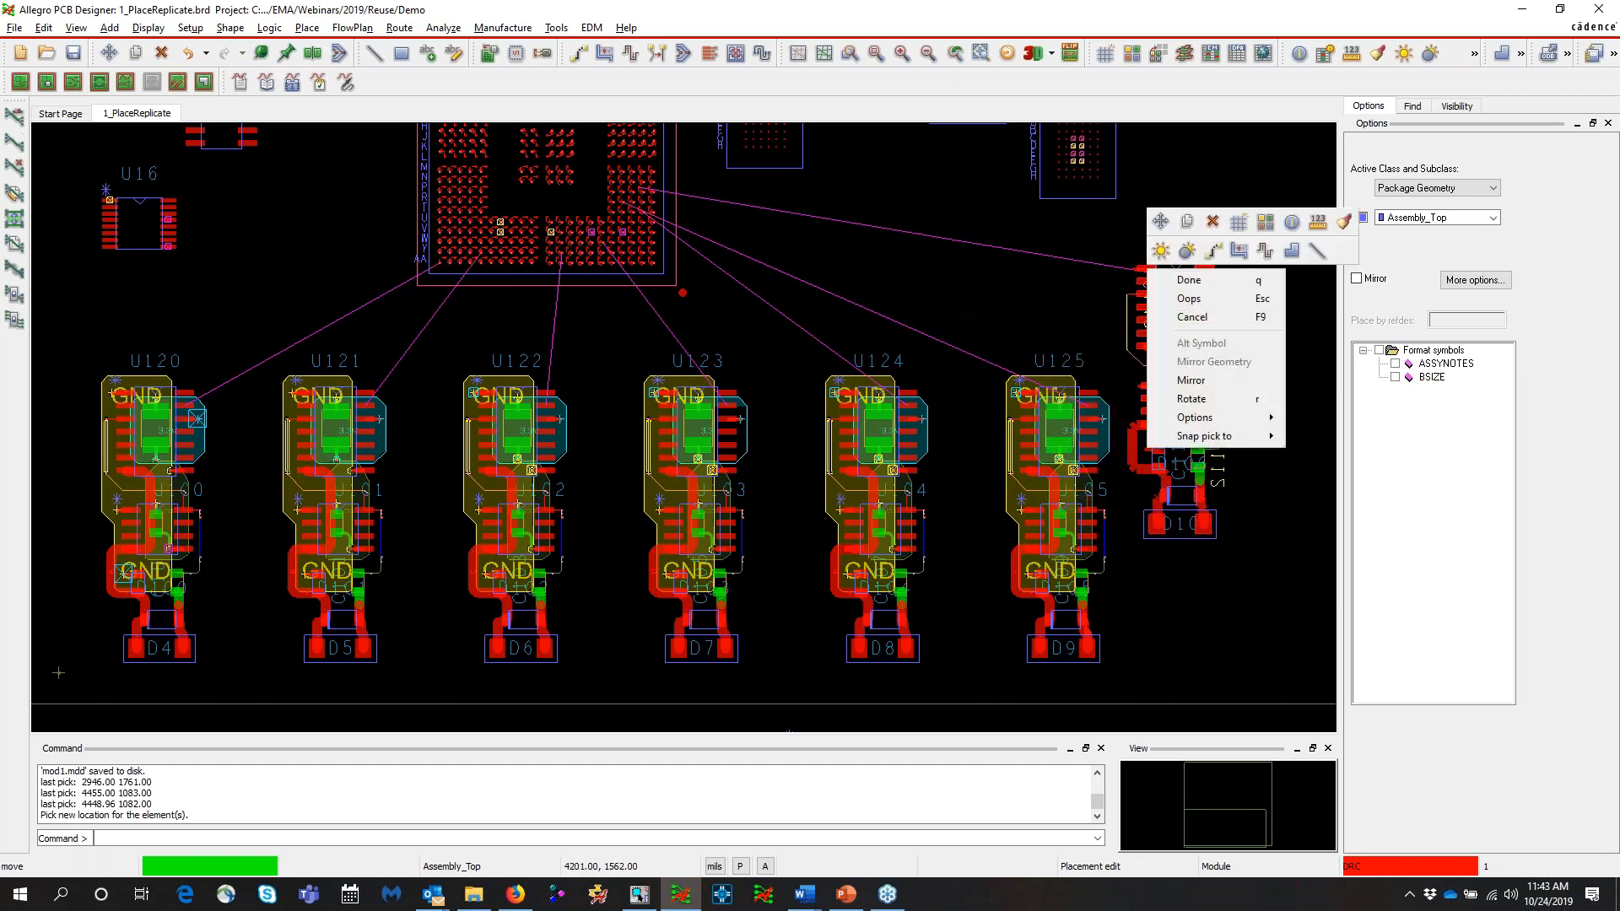
left_click(1182, 398)
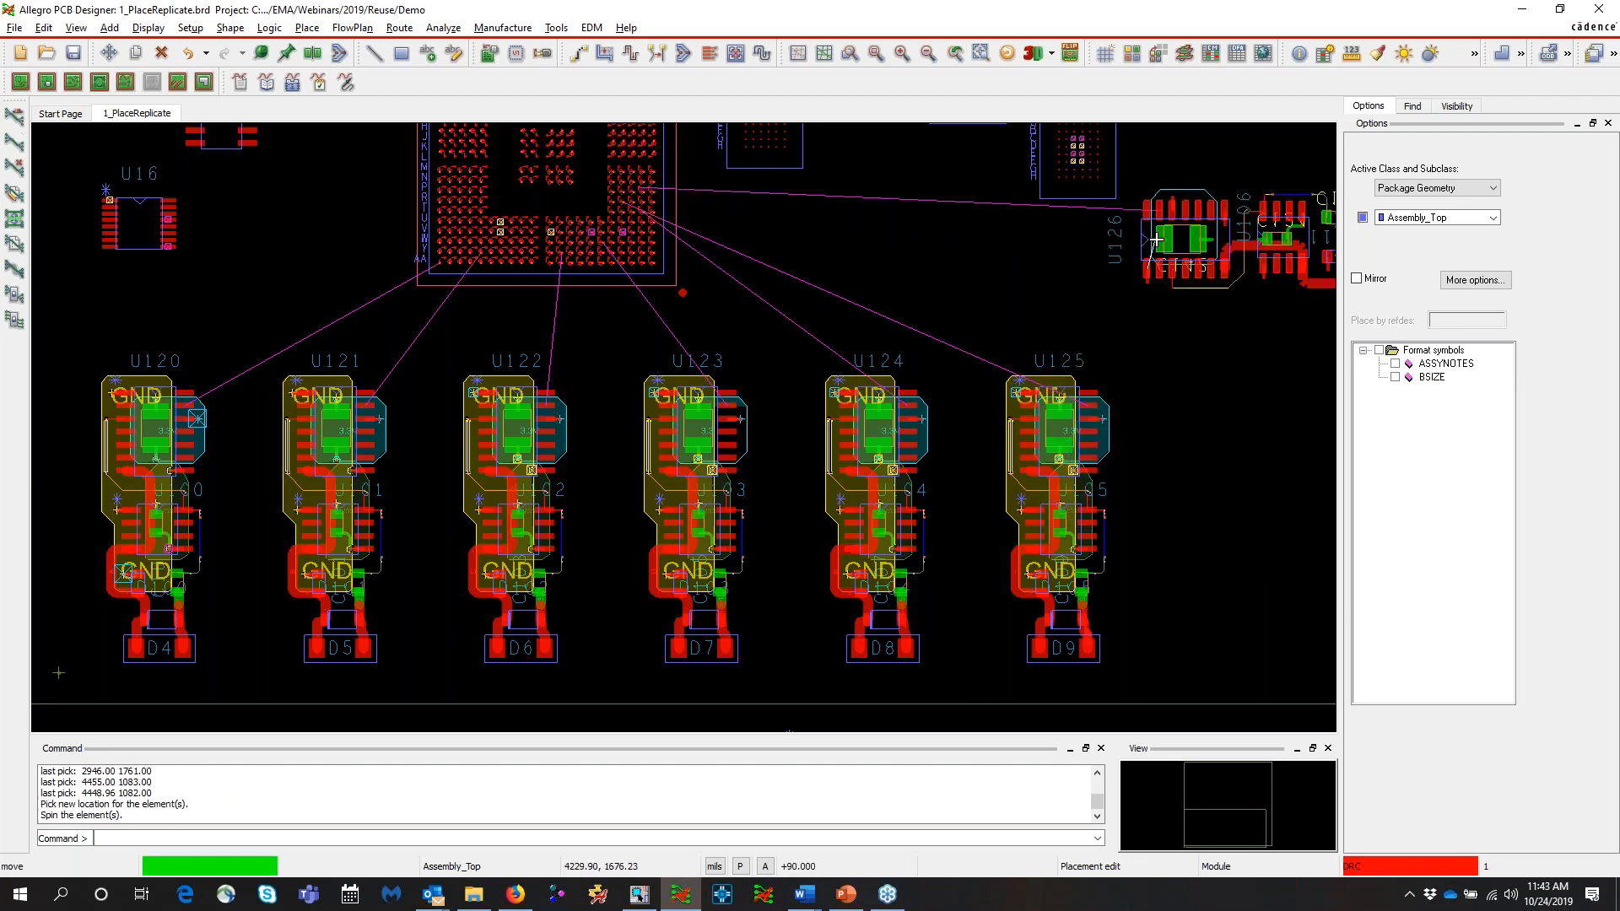
left_click(1149, 268)
Mirror the rotated U126 module to the opposite board side and place it above the module row, below U10
right_click(1011, 291)
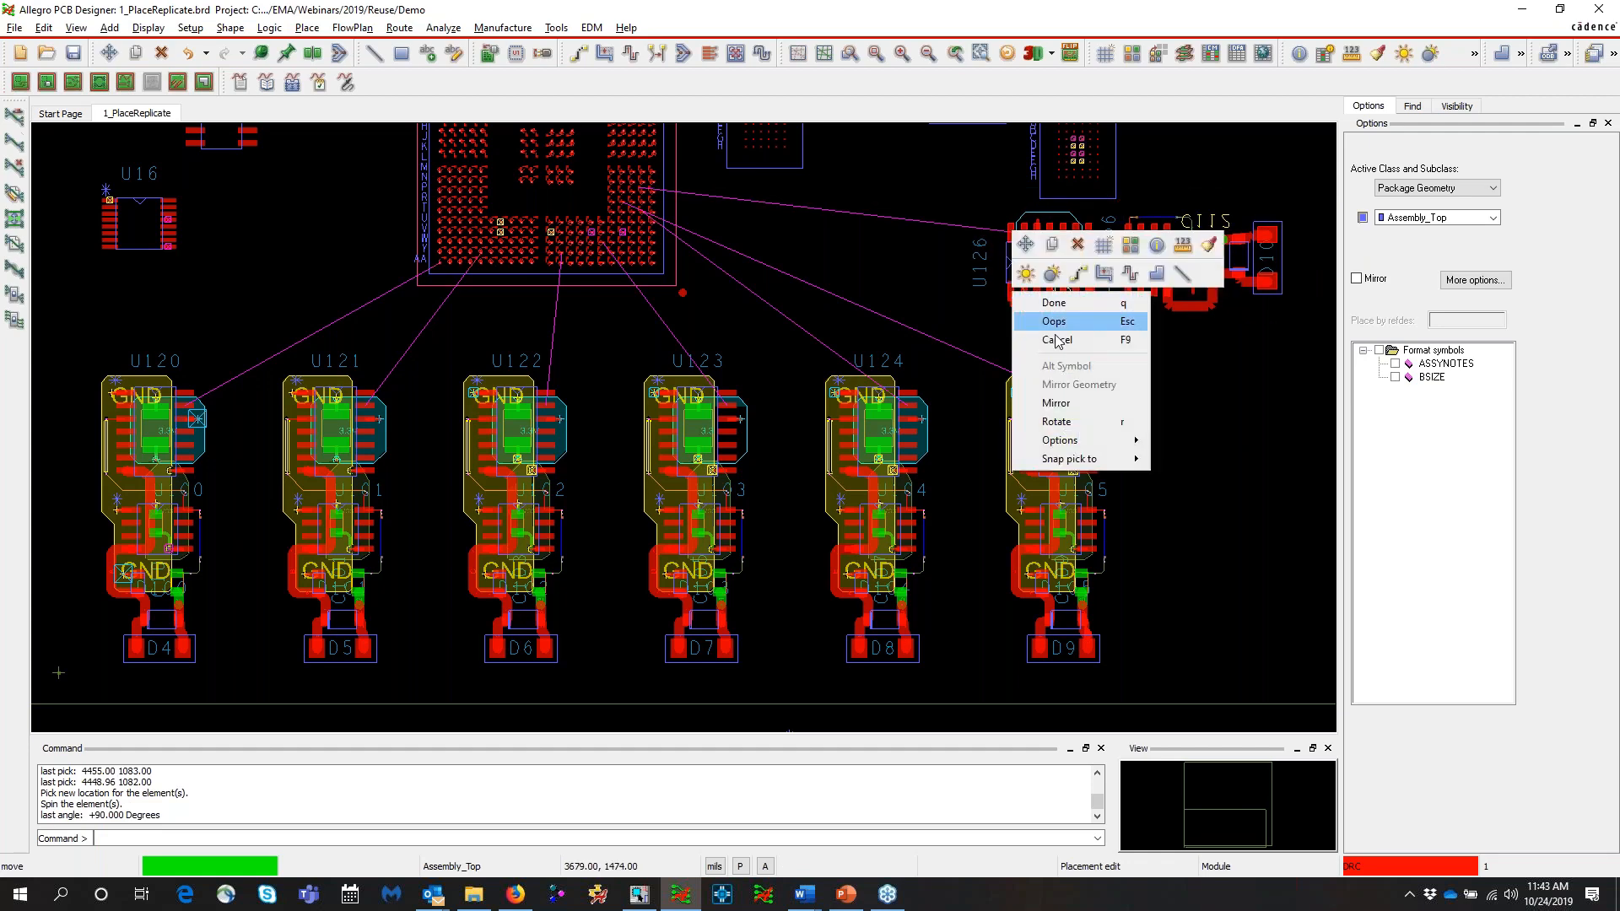
left_click(1065, 404)
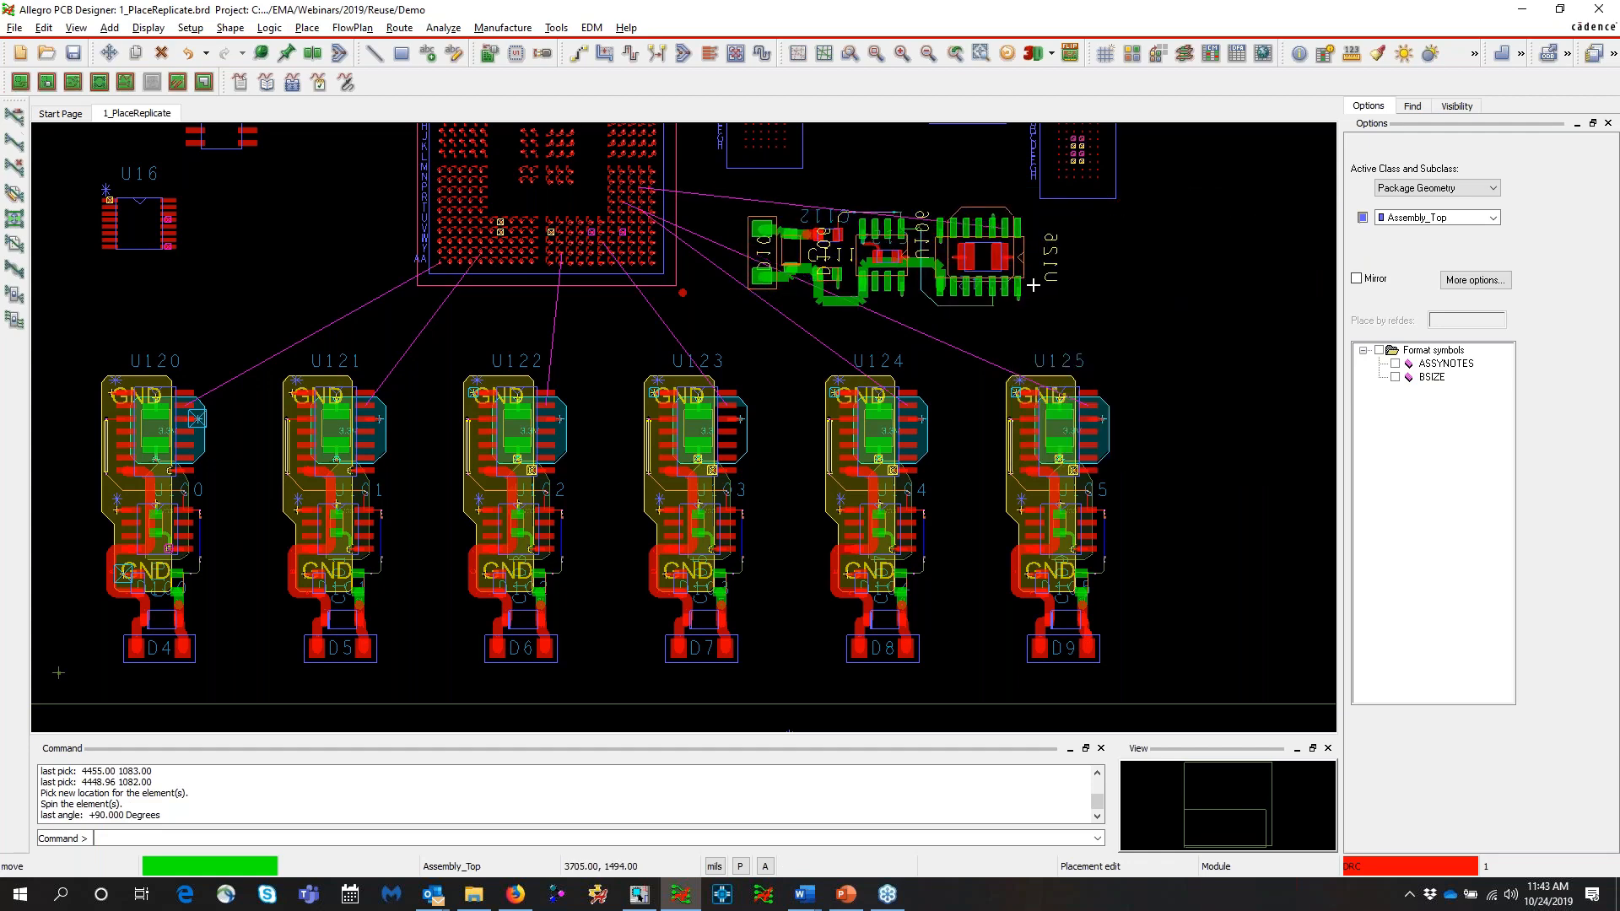
left_click(1130, 297)
right_click(1170, 262)
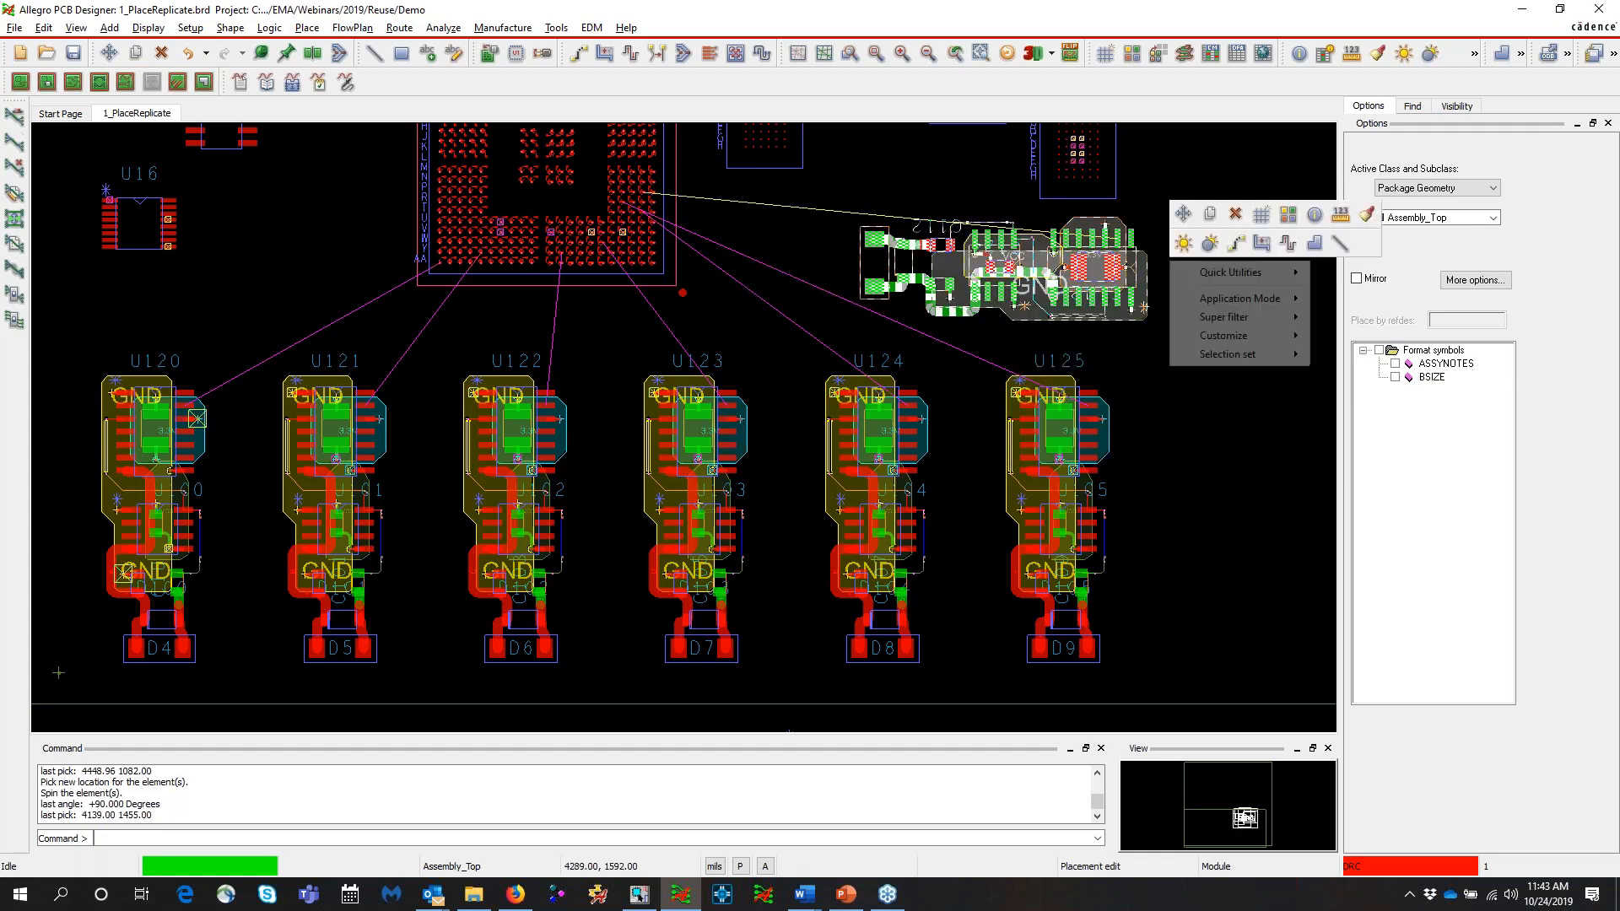
left_click(1161, 183)
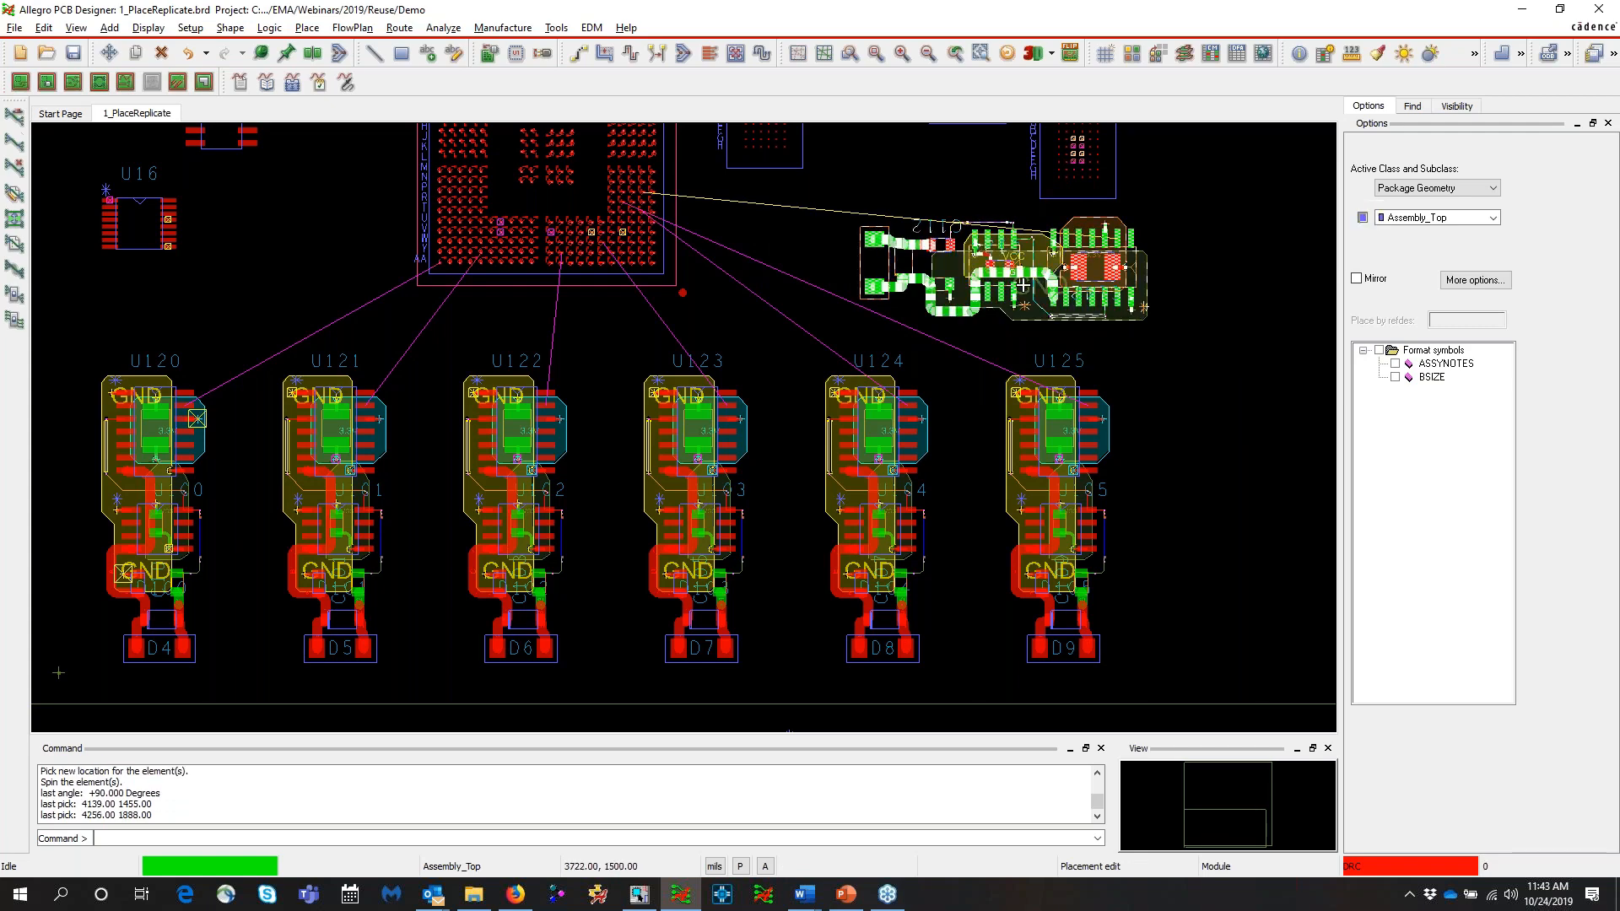
scroll(1038, 313, "up", 2)
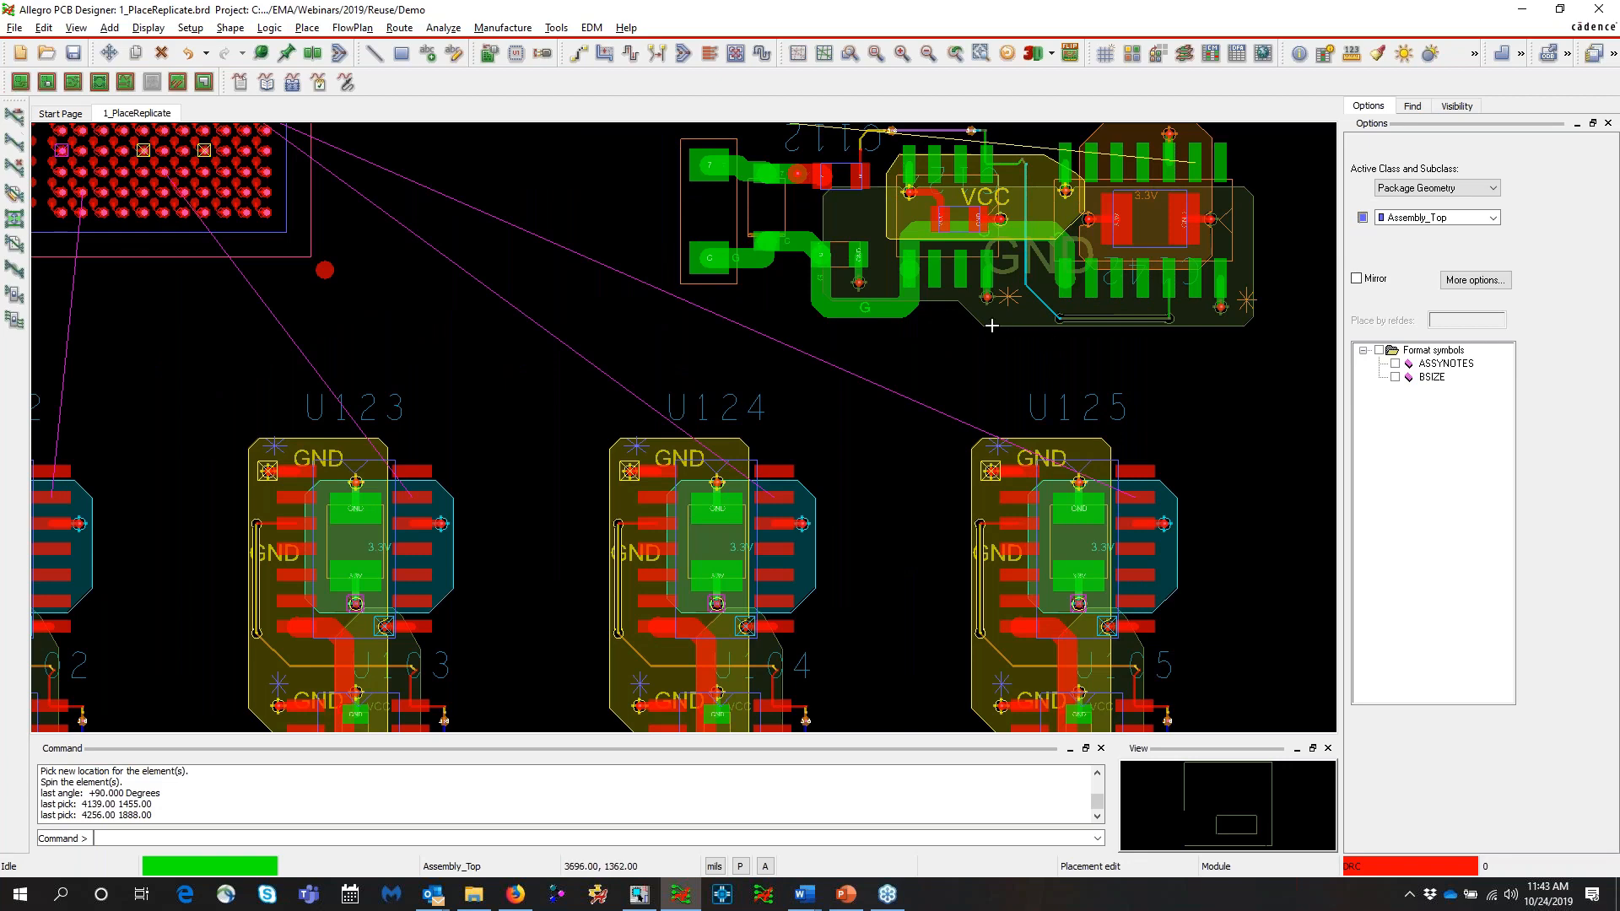
scroll(988, 335, "up", 3)
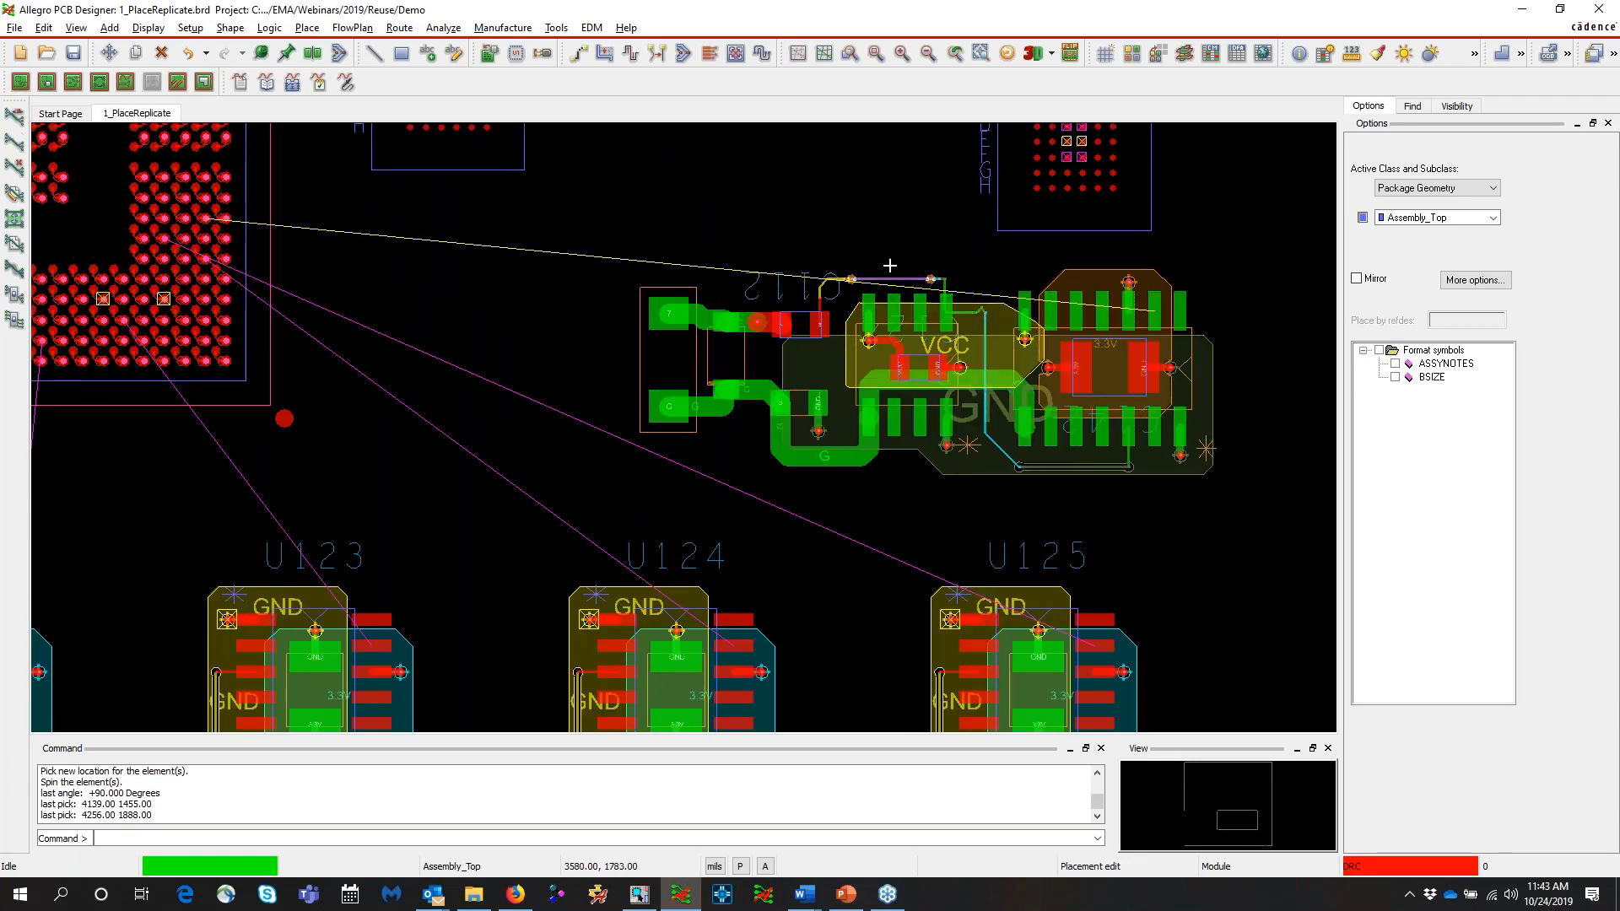
scroll(885, 280, "up", 2)
scroll(886, 280, "down", 5)
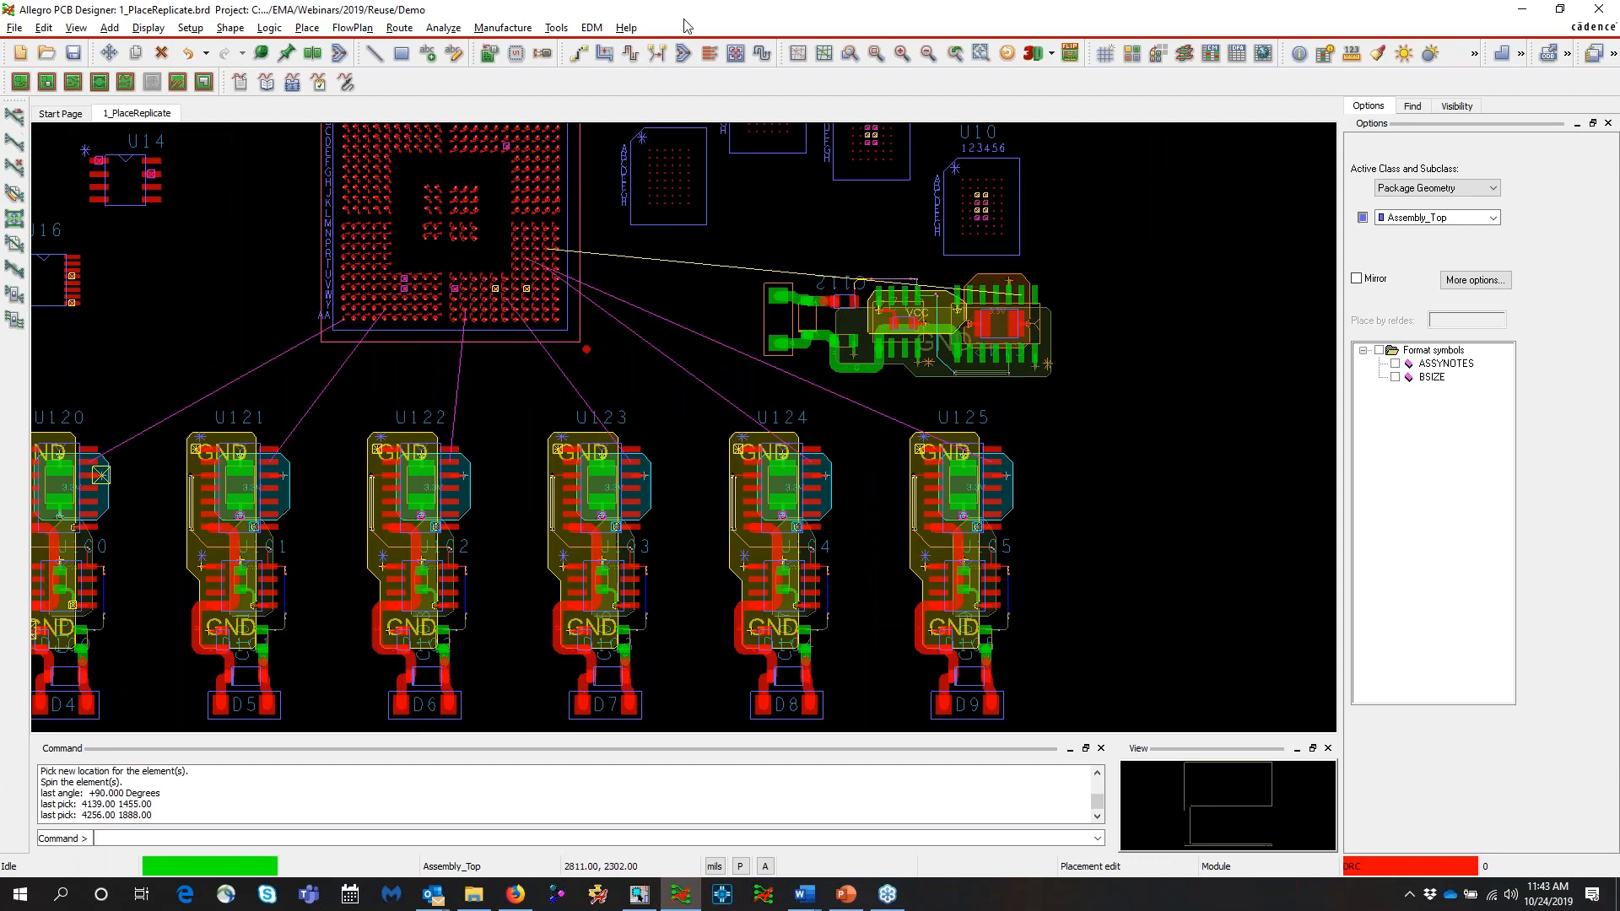
Open the 2_via_structures.brd design
left_click(880, 55)
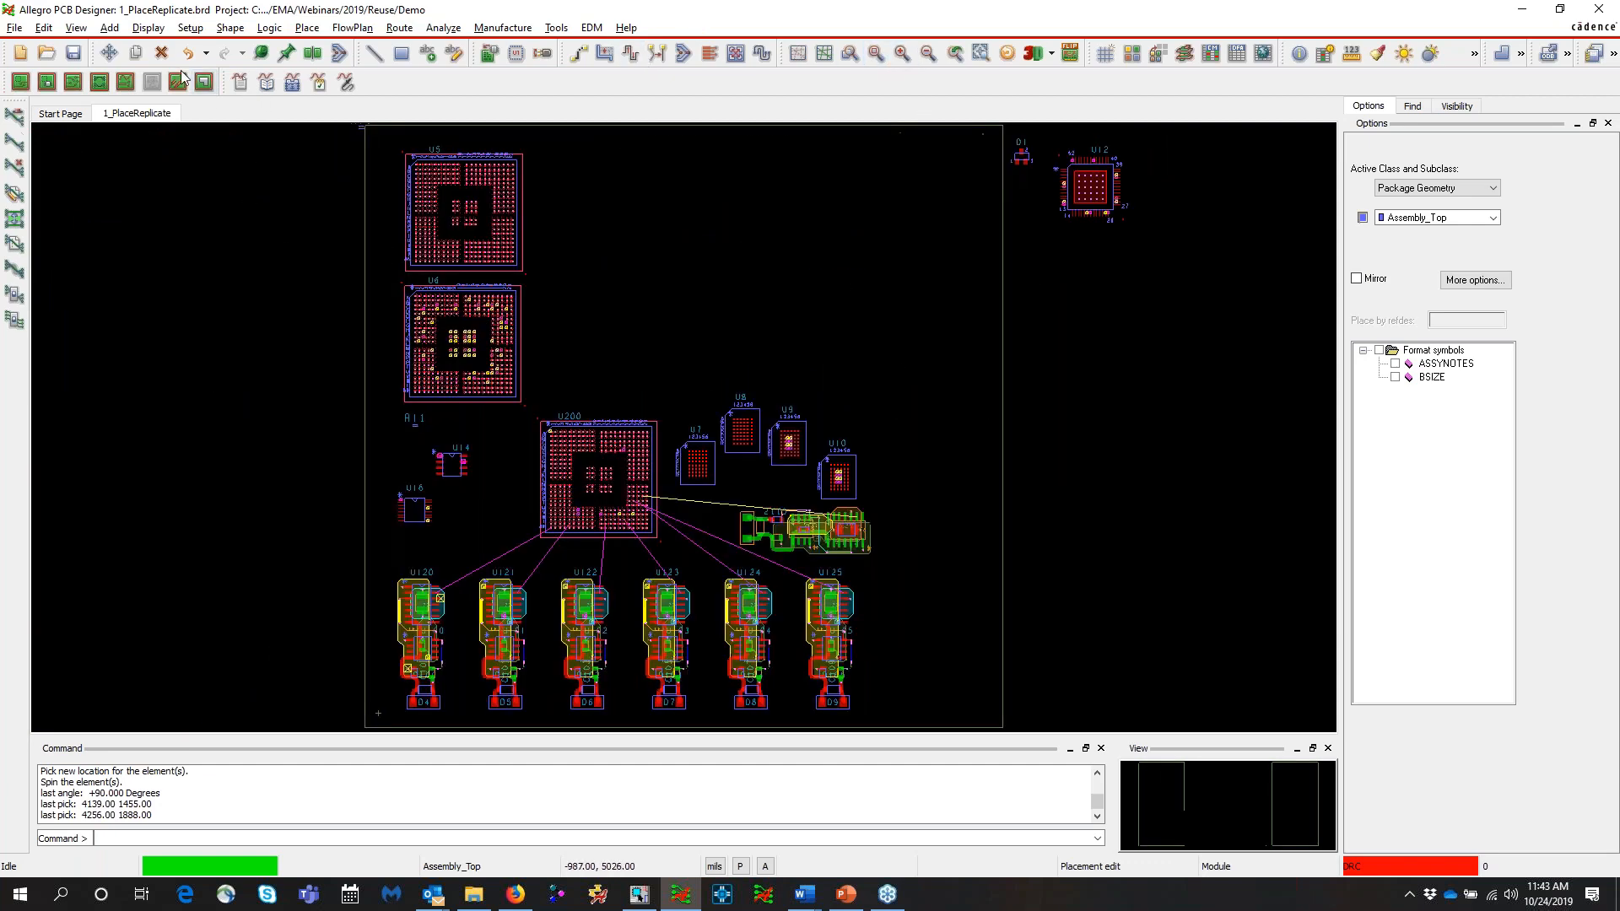
left_click(15, 28)
left_click(34, 66)
double_click(524, 326)
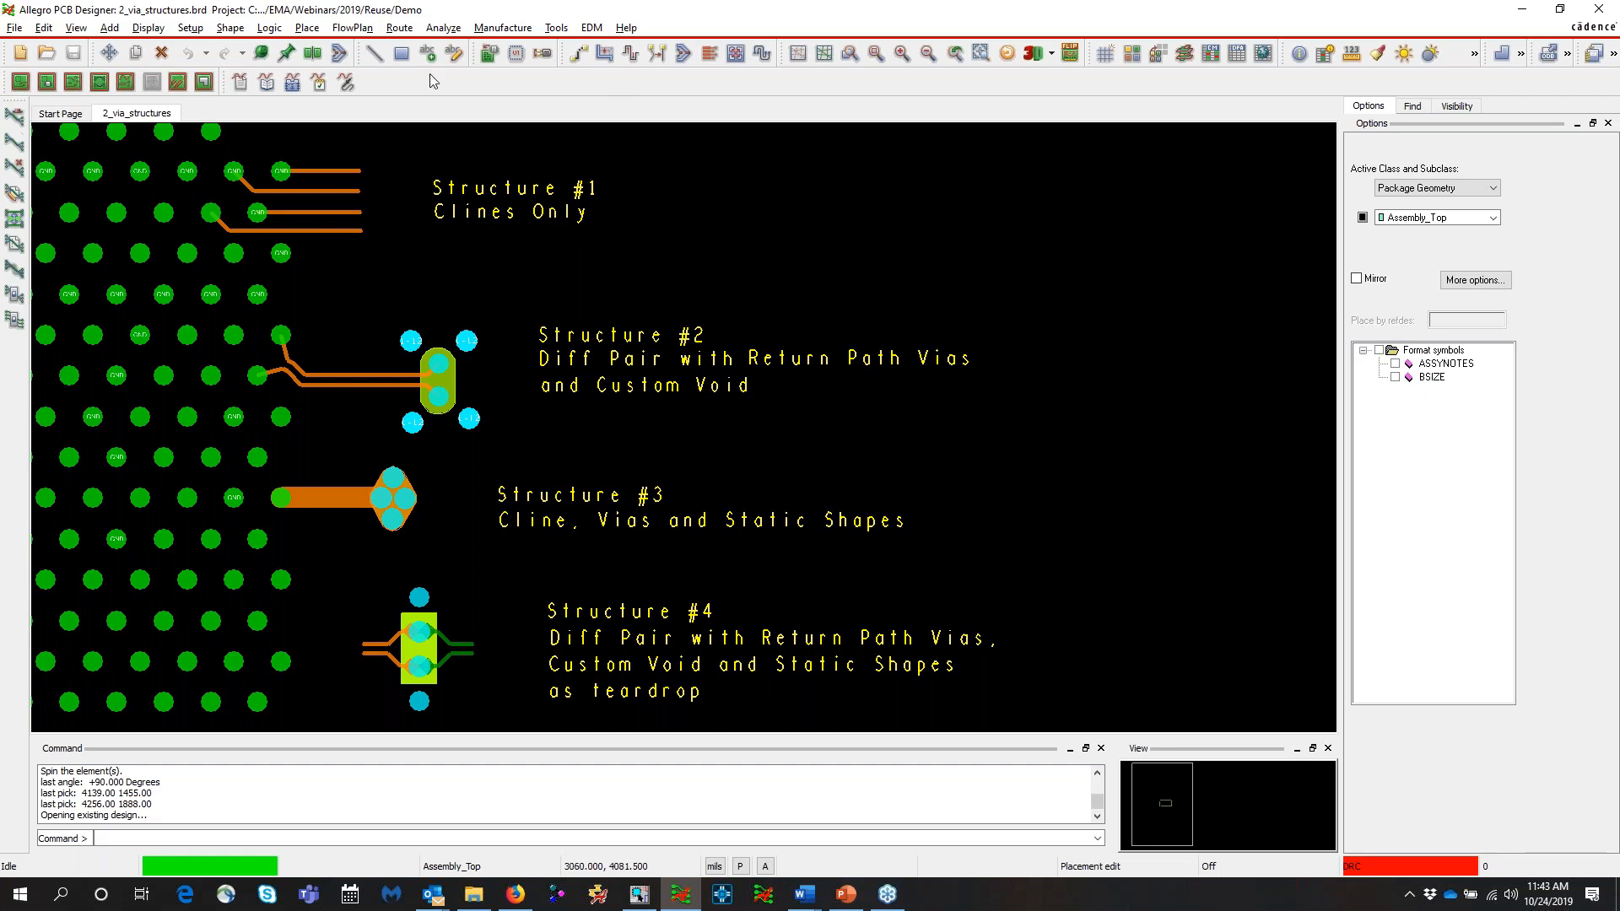
Create a high-speed via structure named CLINES from Structure #1's clines, with its origin on the top pin and no return path, saved as CLINES.exml
left_click(396, 27)
mouse_move(448, 266)
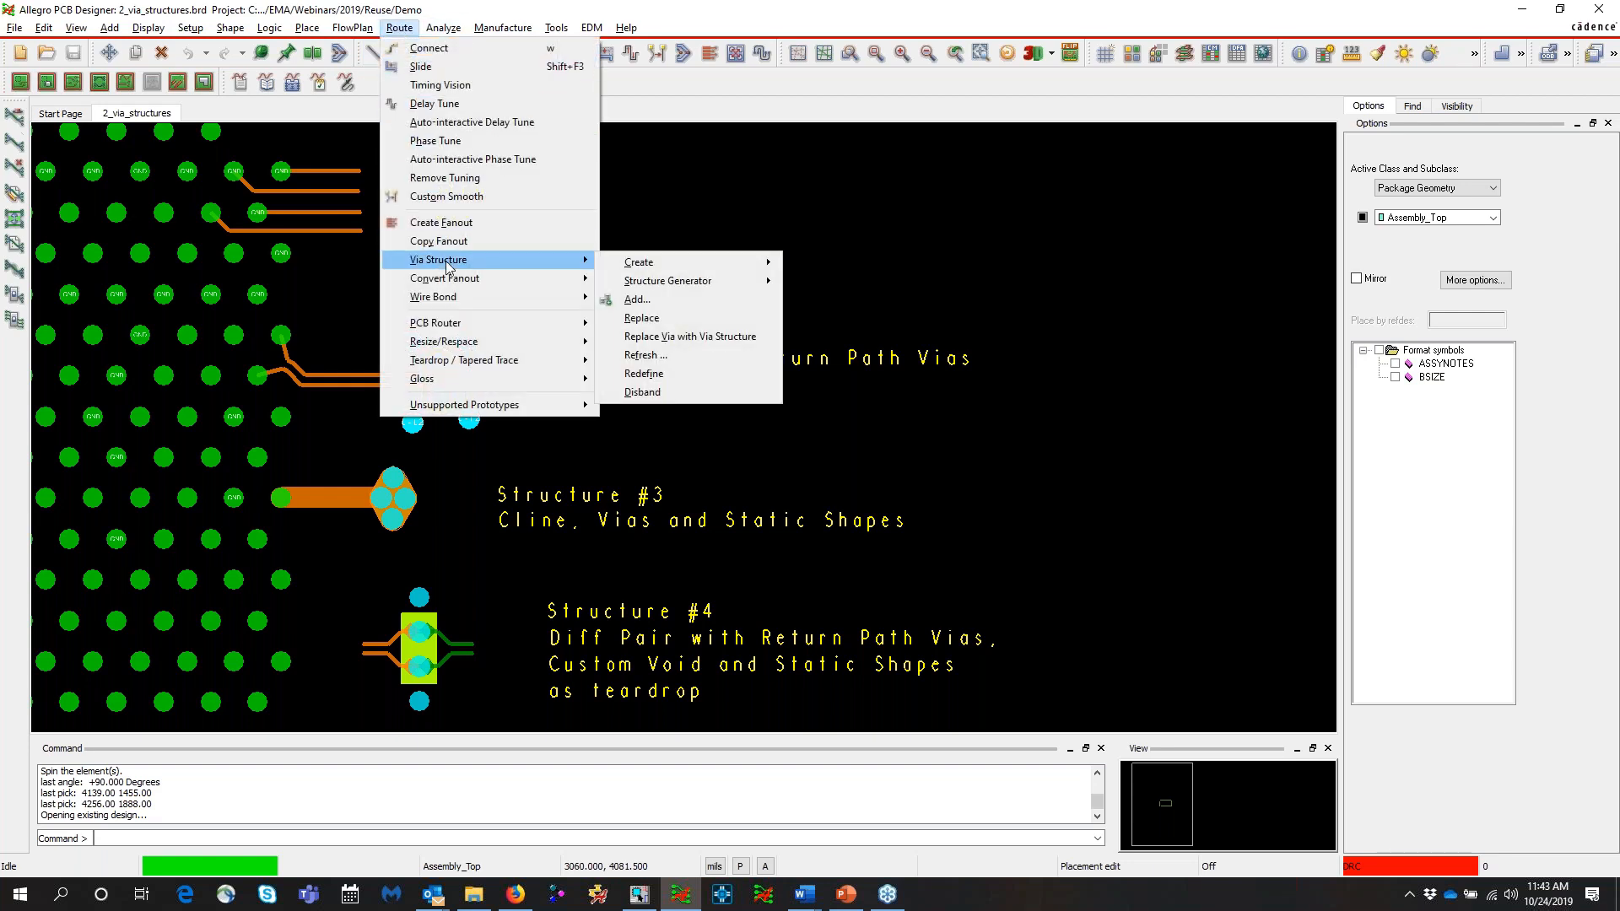
mouse_move(677, 267)
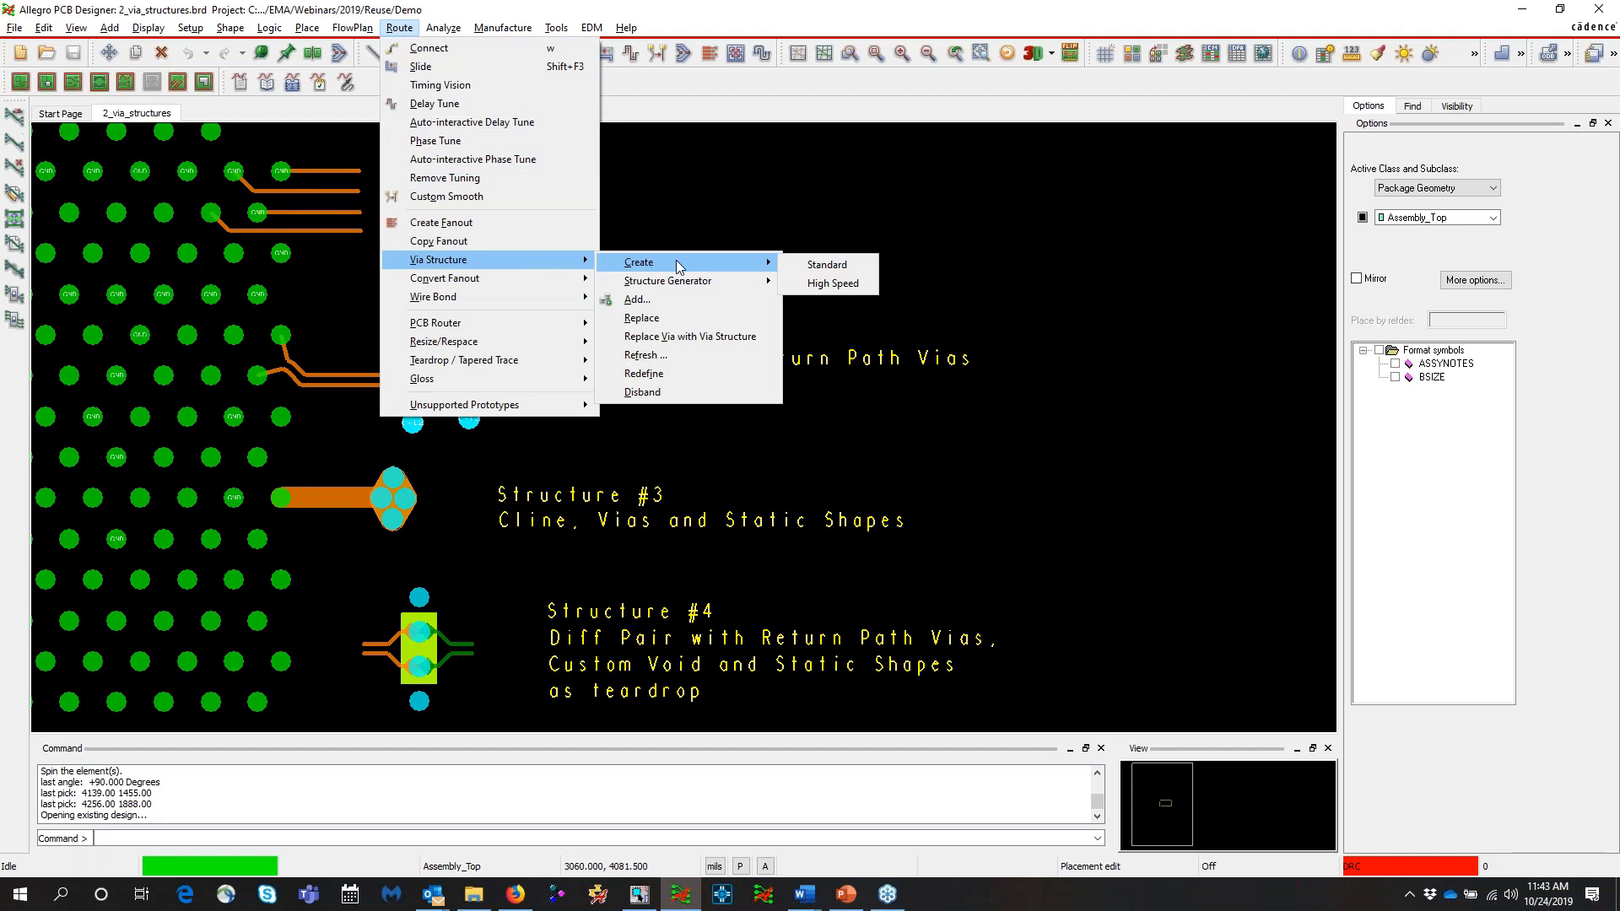
left_click(832, 284)
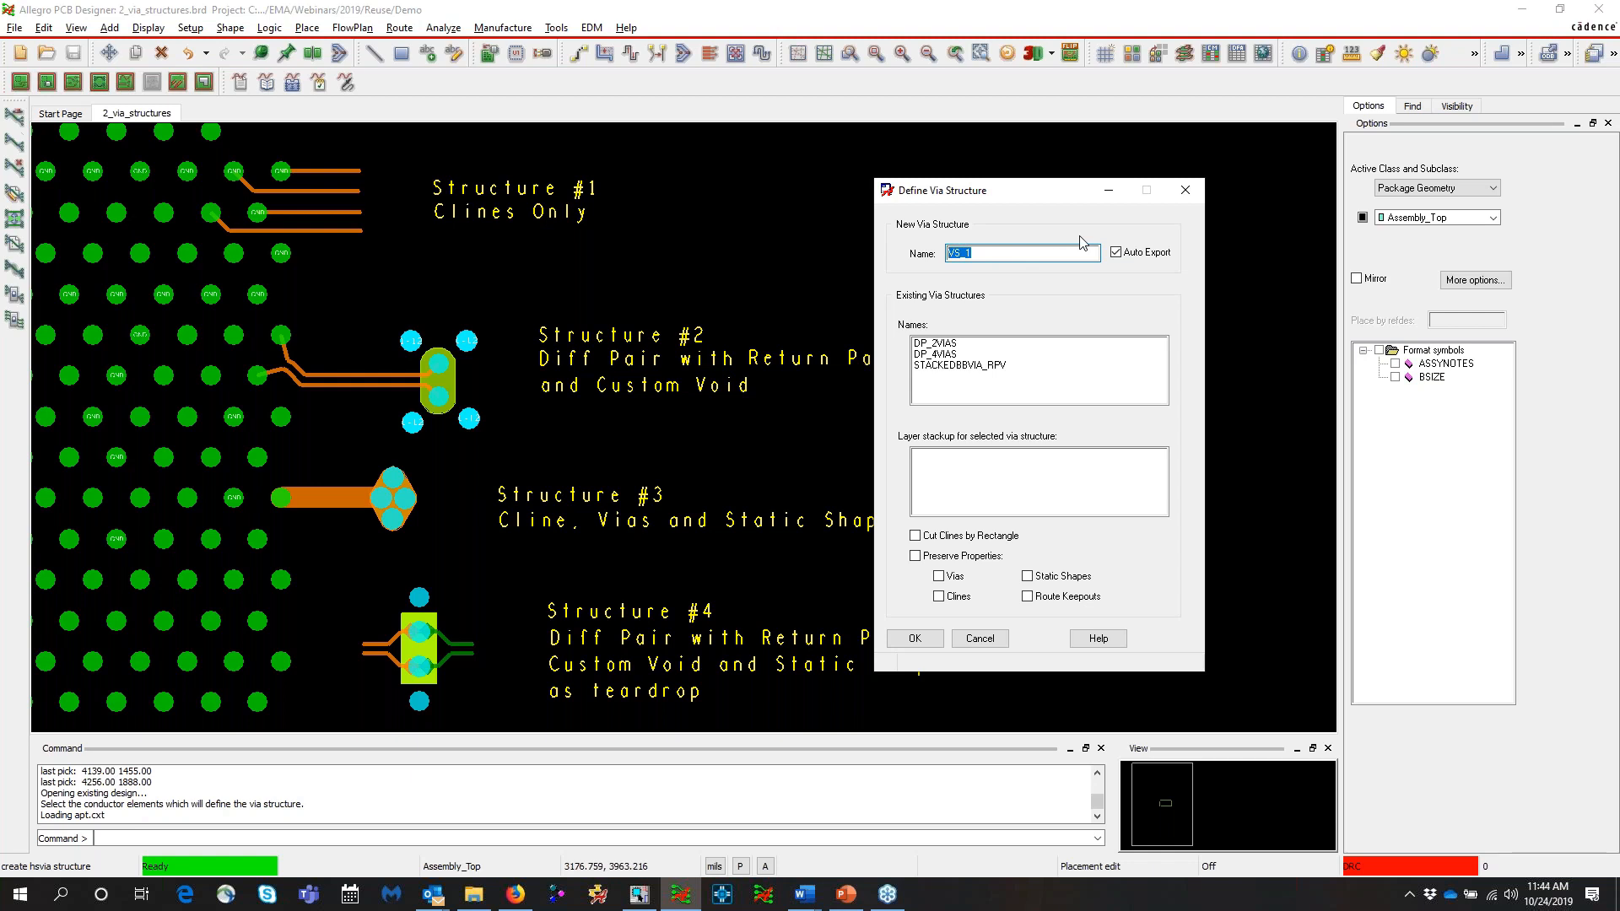
type("clines")
left_click_drag(321, 145, 401, 268)
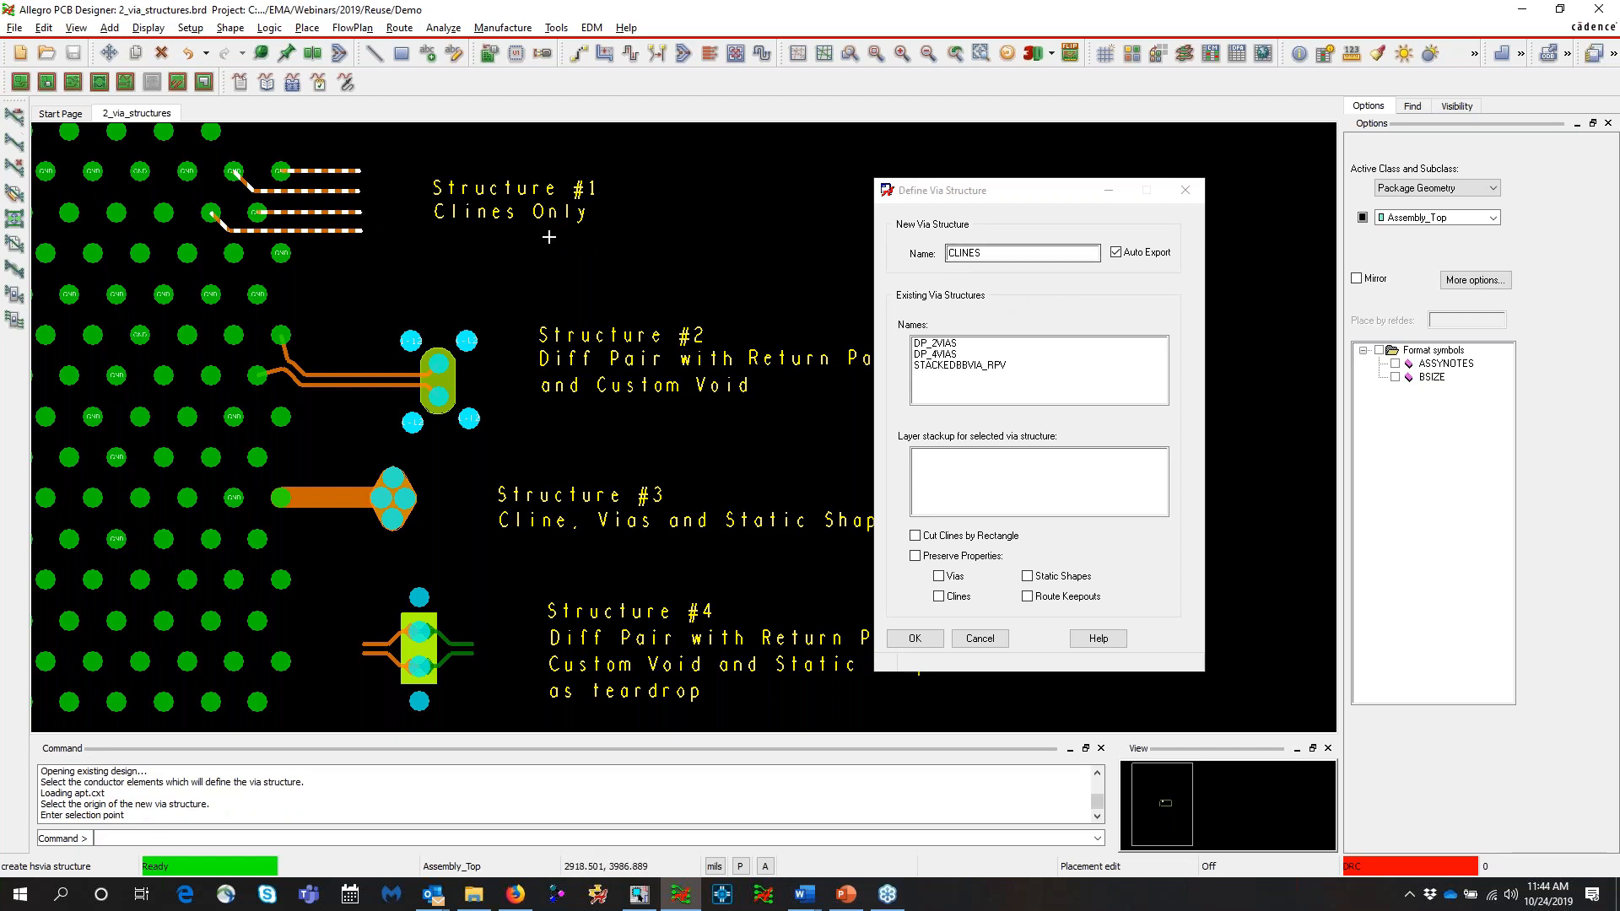
left_click(279, 171)
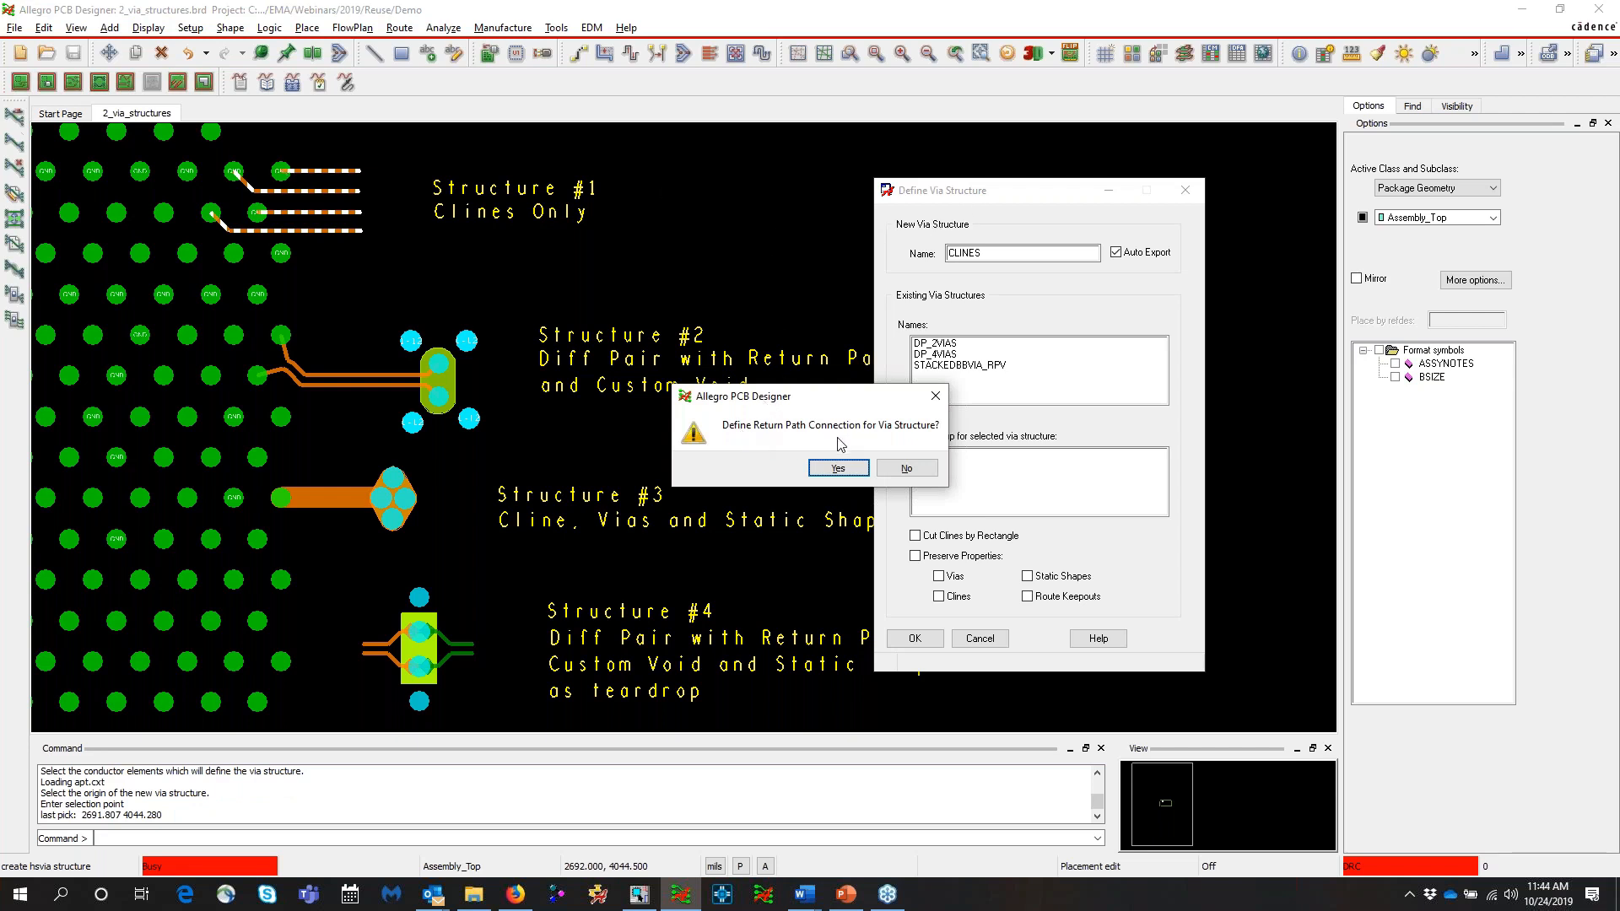
left_click(919, 471)
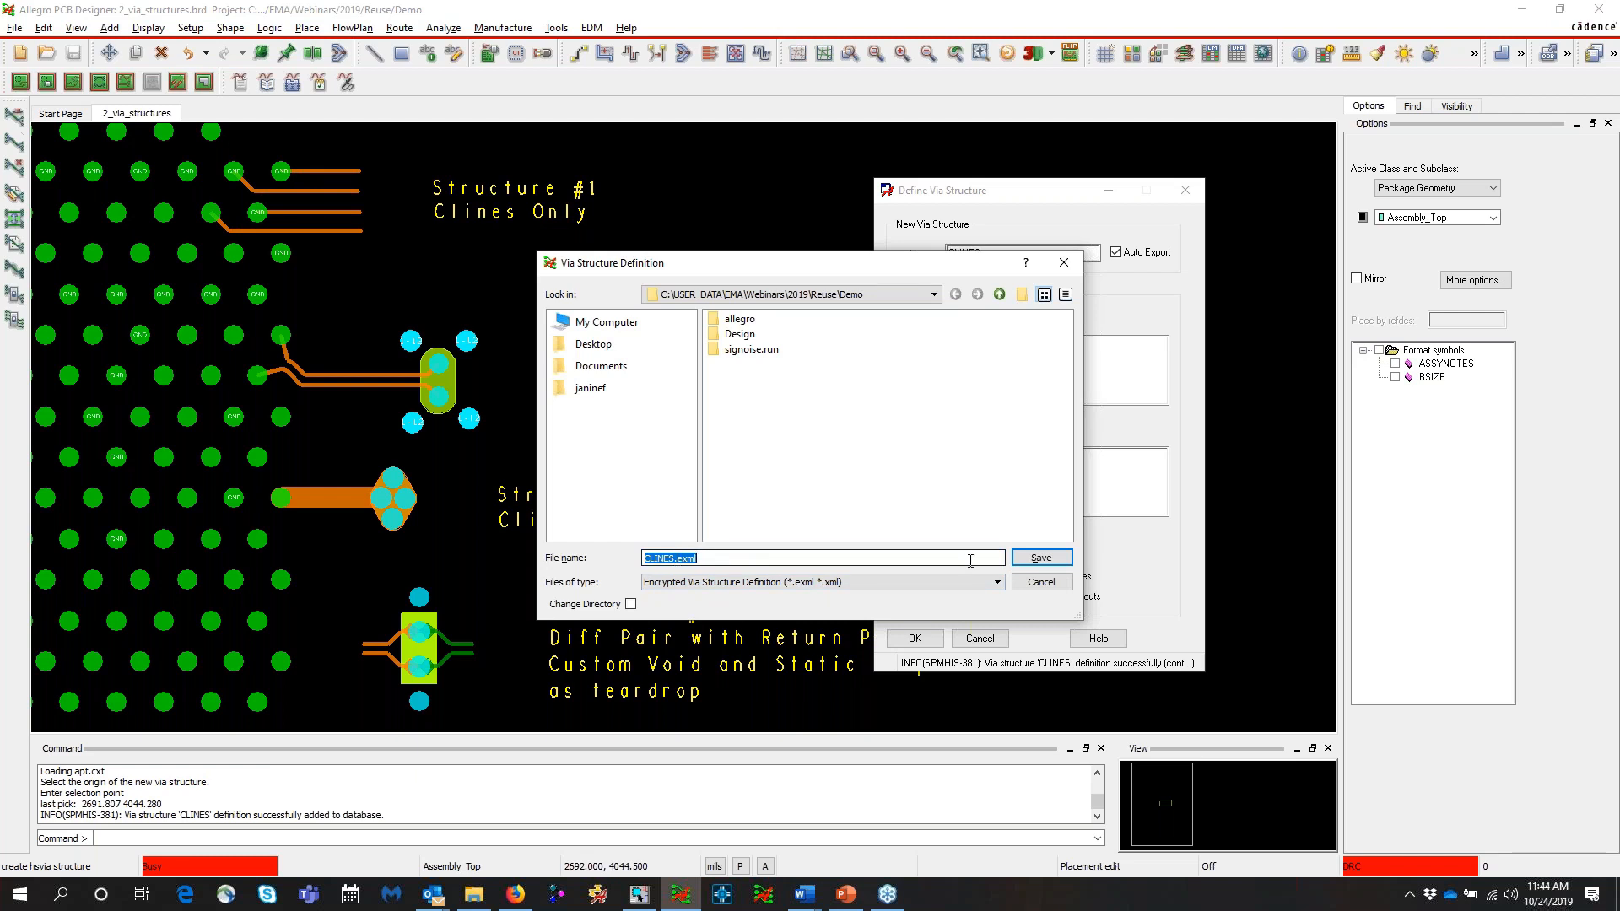
left_click(1041, 559)
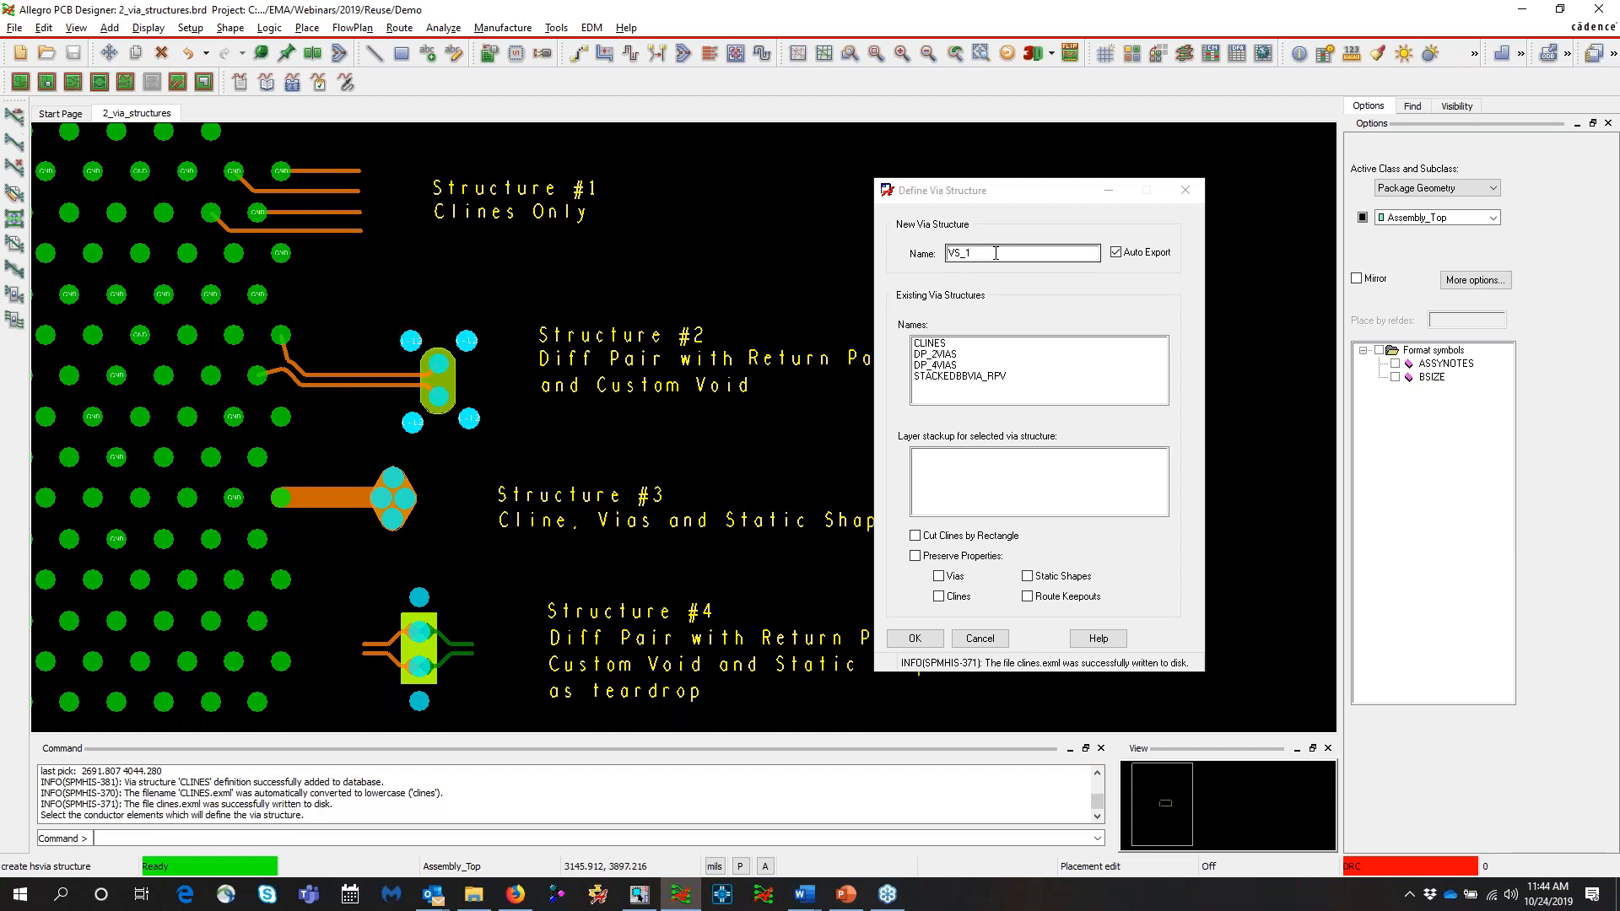
Start via structure RPV4 from Structure #2's diff pair, vias and void, with the origin on the pair's upper pin
left_click_drag(995, 253, 948, 253)
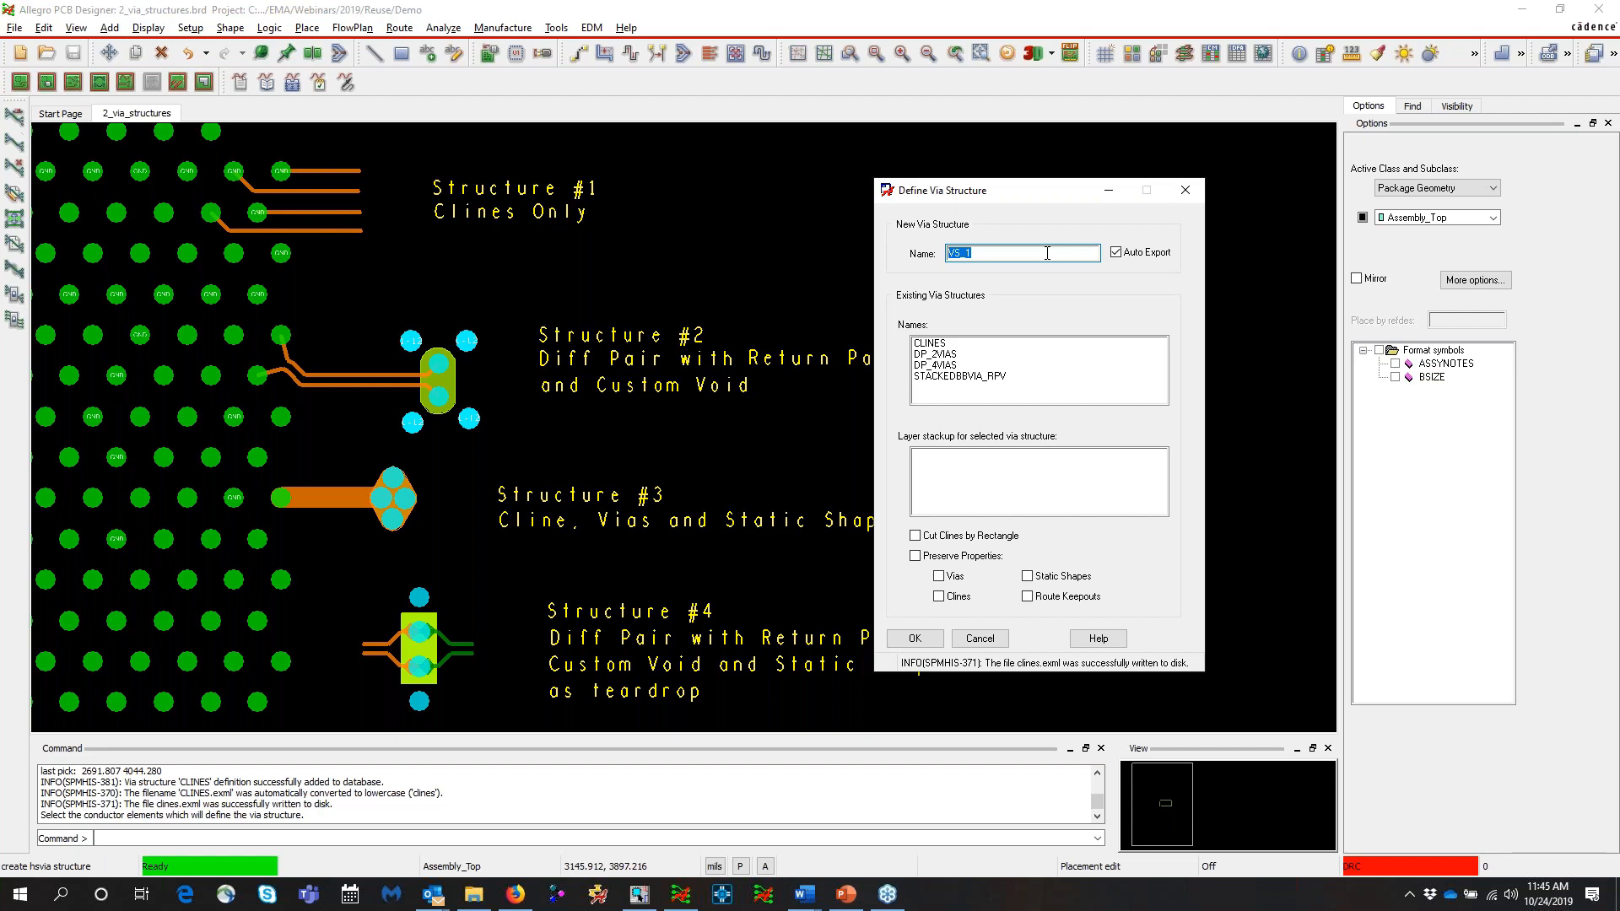
type("rpv4")
left_click_drag(380, 311, 515, 442)
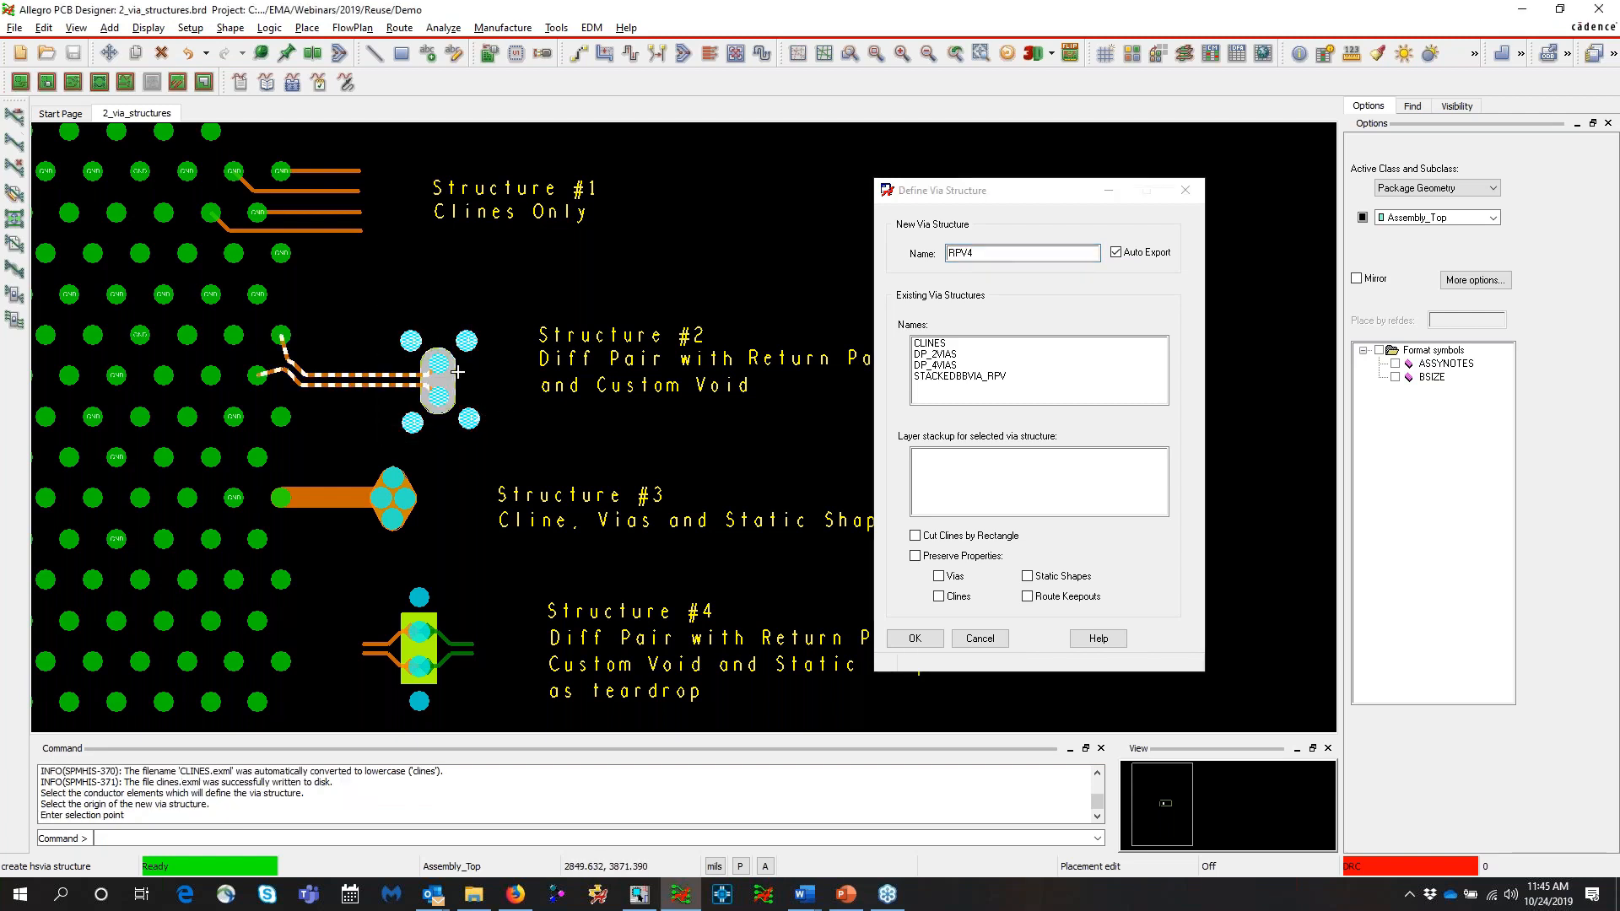
left_click(281, 335)
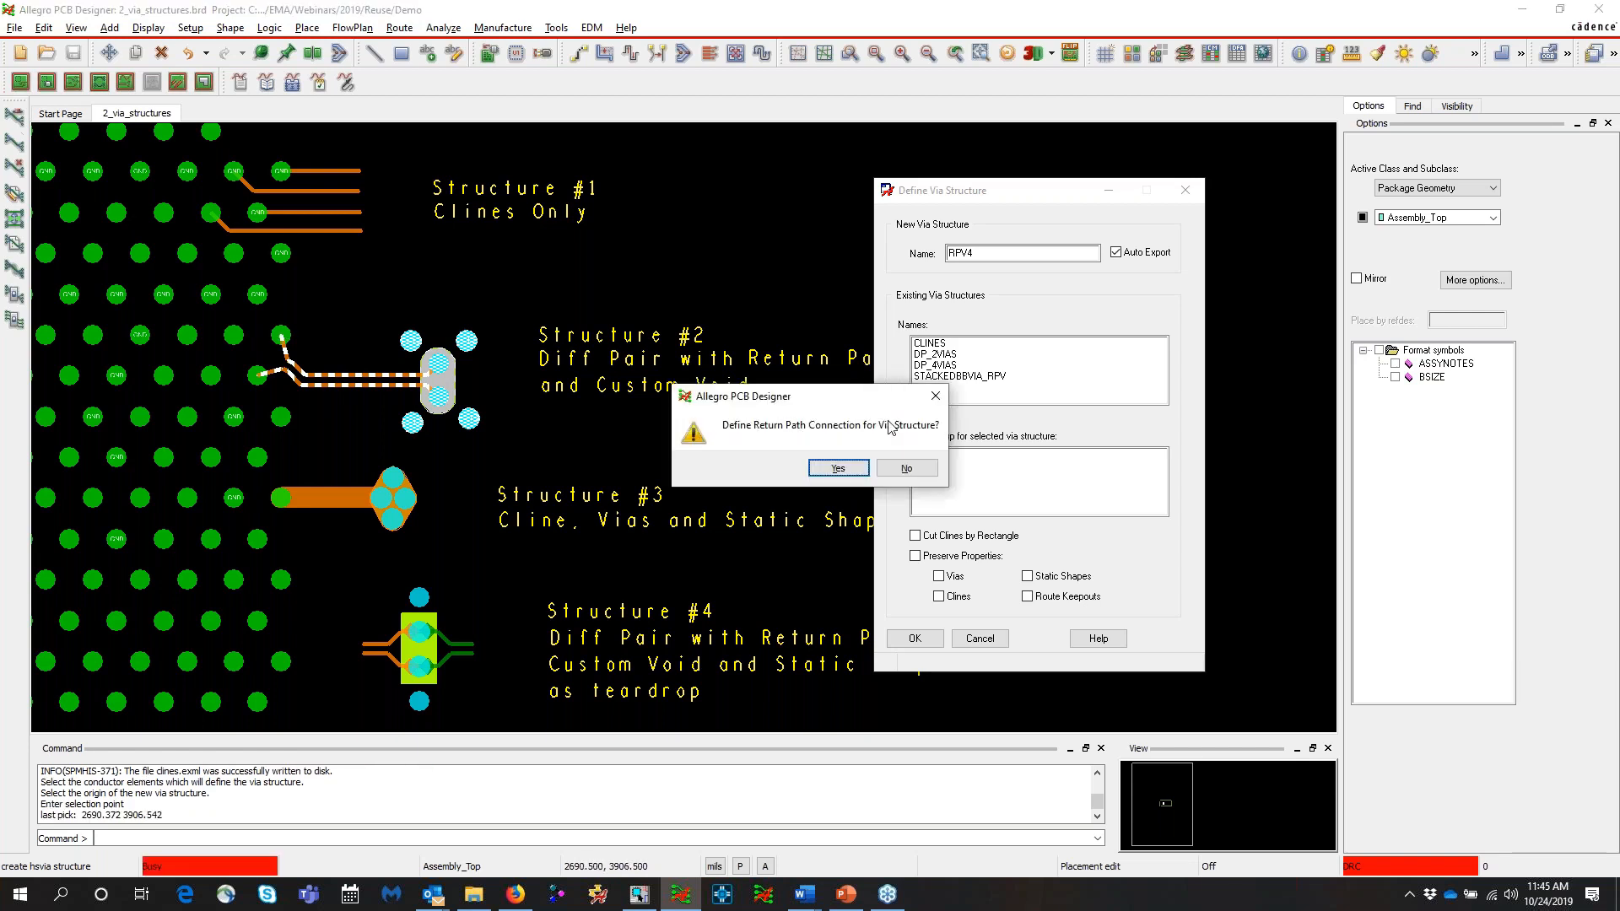
Define Structure #2's four outer vias as the return path connection and save the definition as RPV4.exml
left_click(840, 469)
left_click(469, 341)
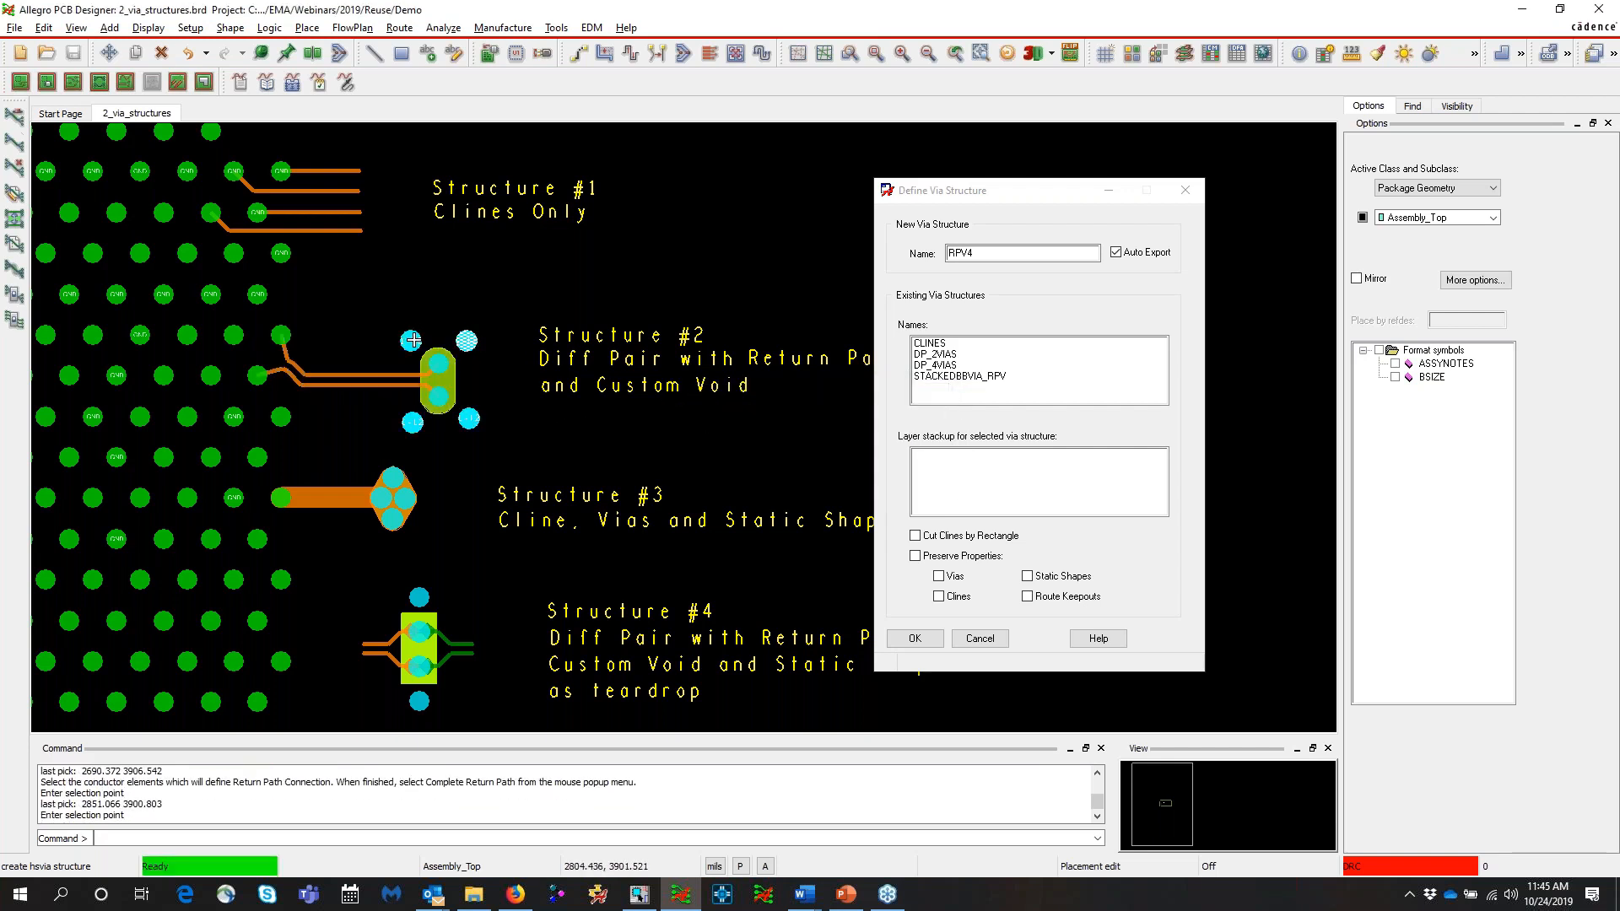
left_click(413, 340)
left_click(414, 423)
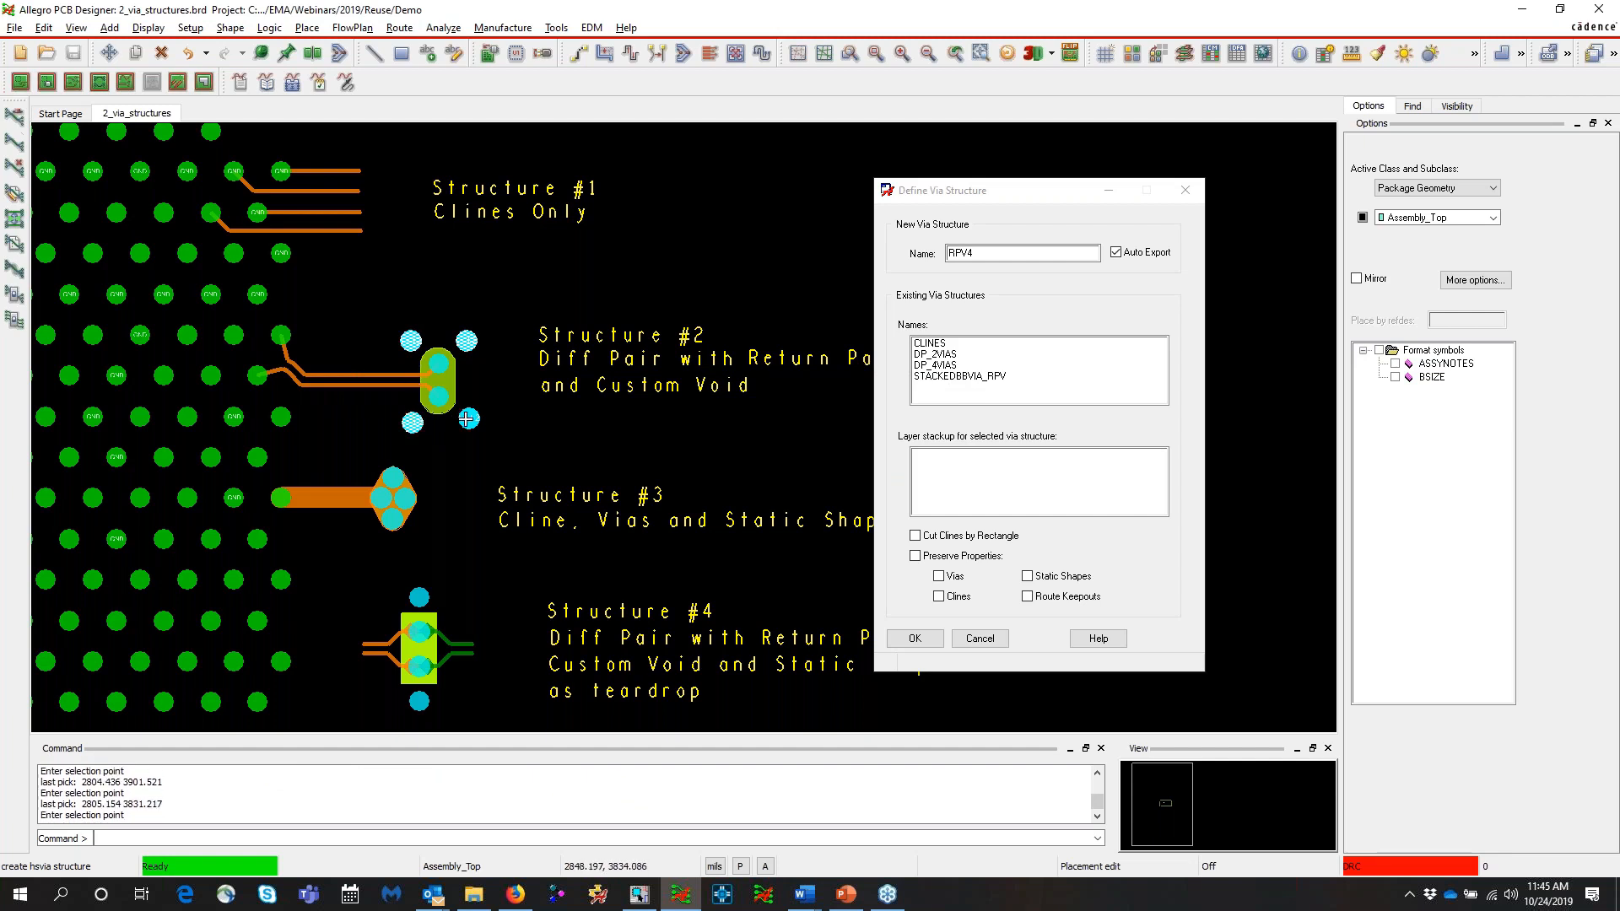
left_click(468, 419)
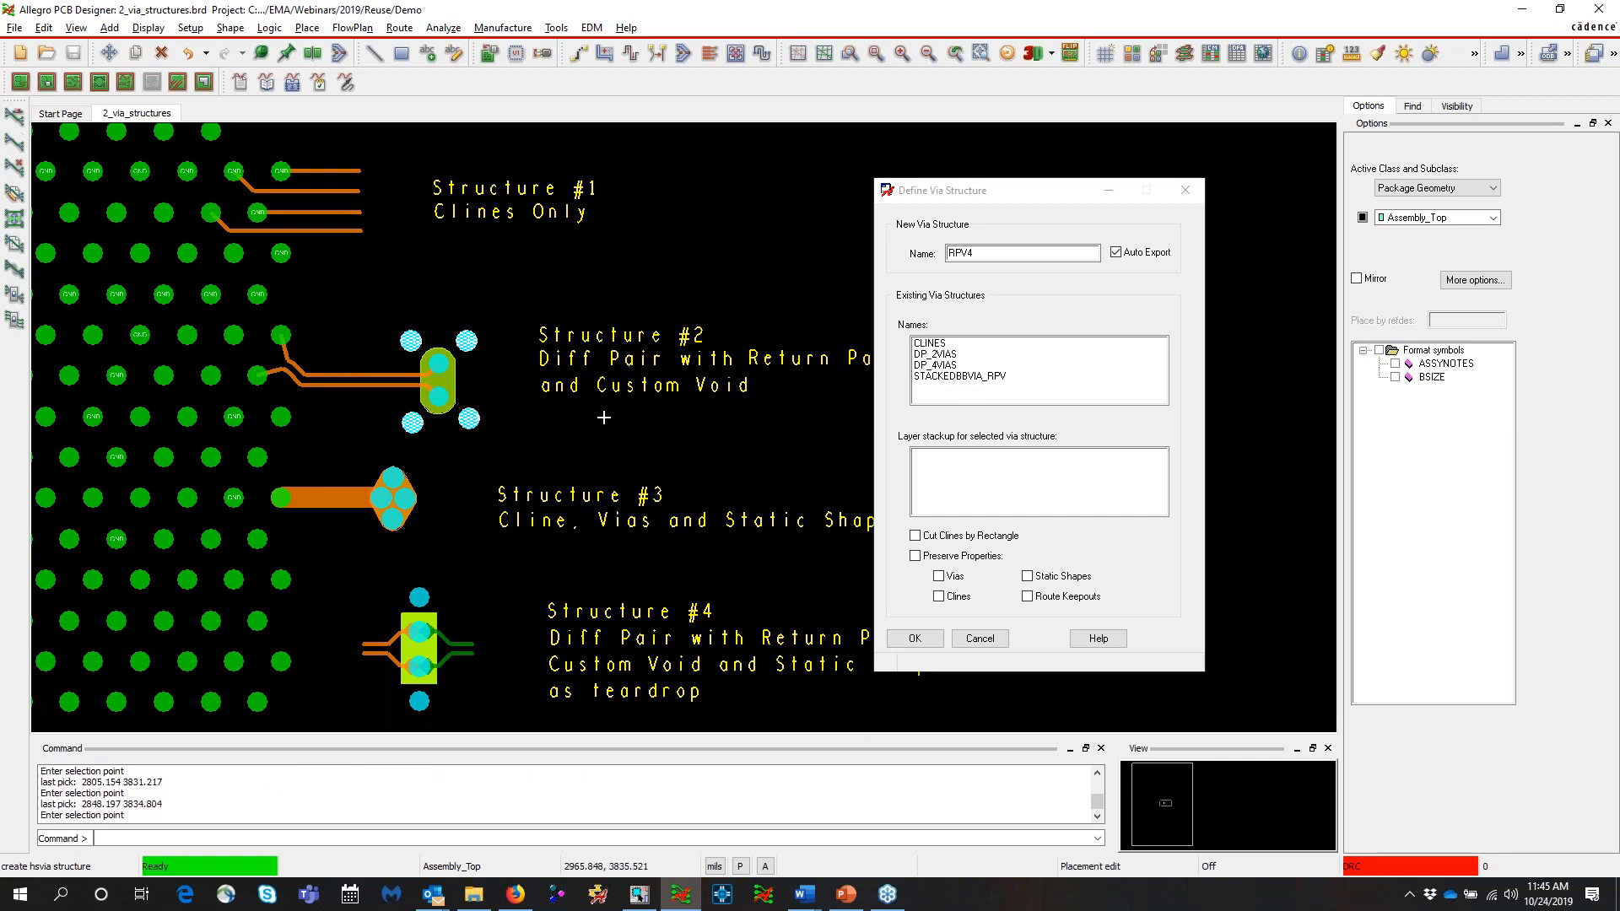
right_click(543, 408)
left_click(601, 455)
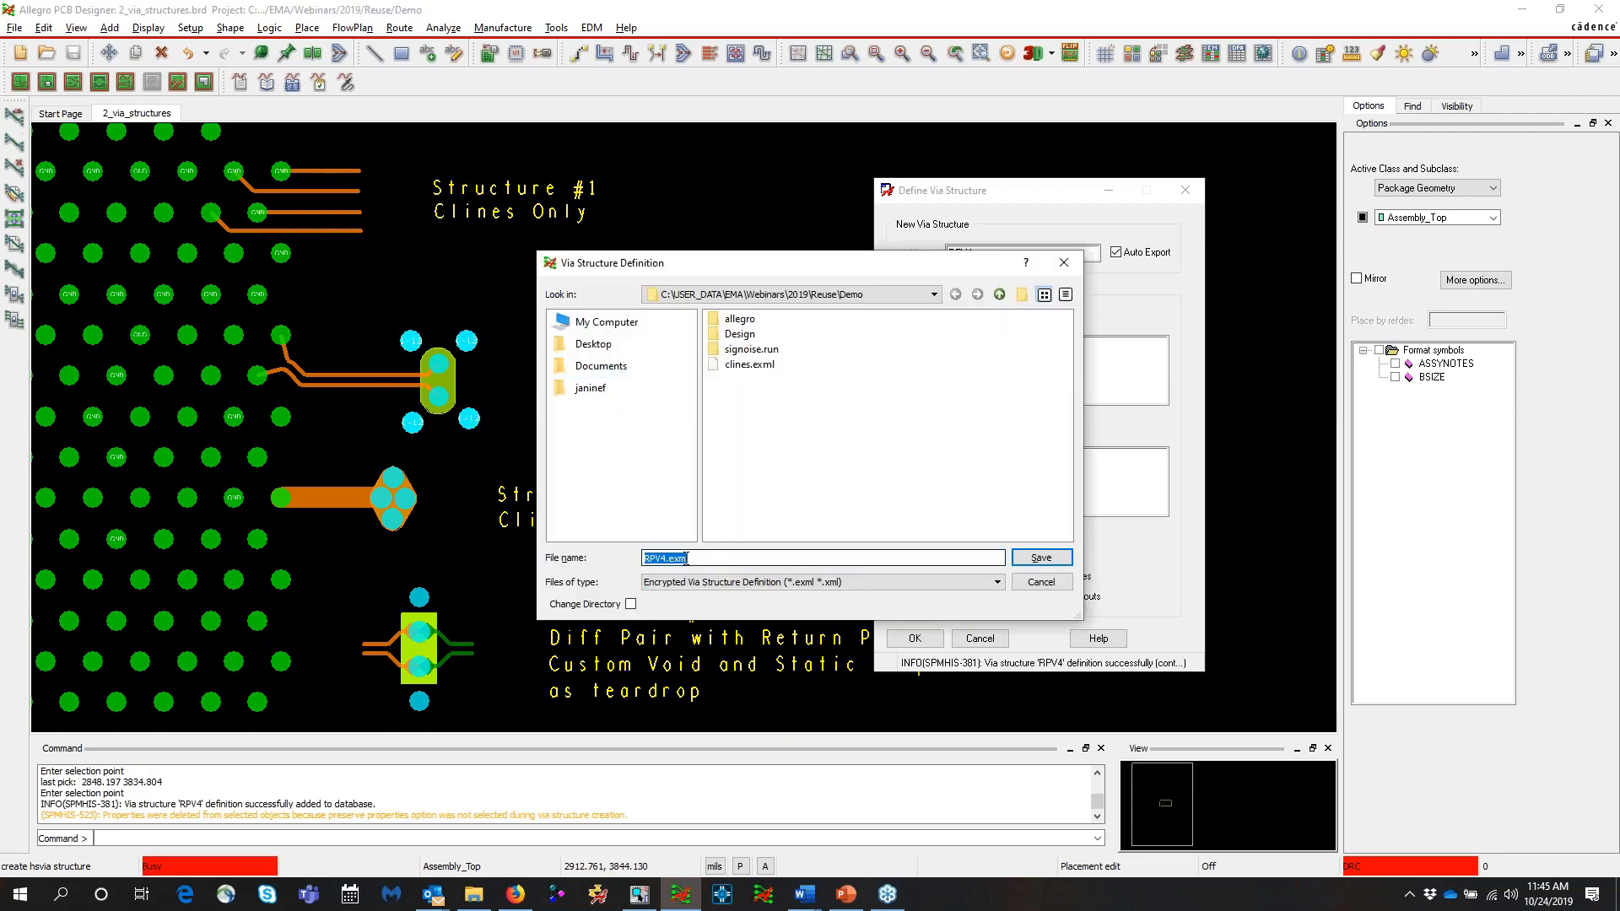
left_click(1058, 560)
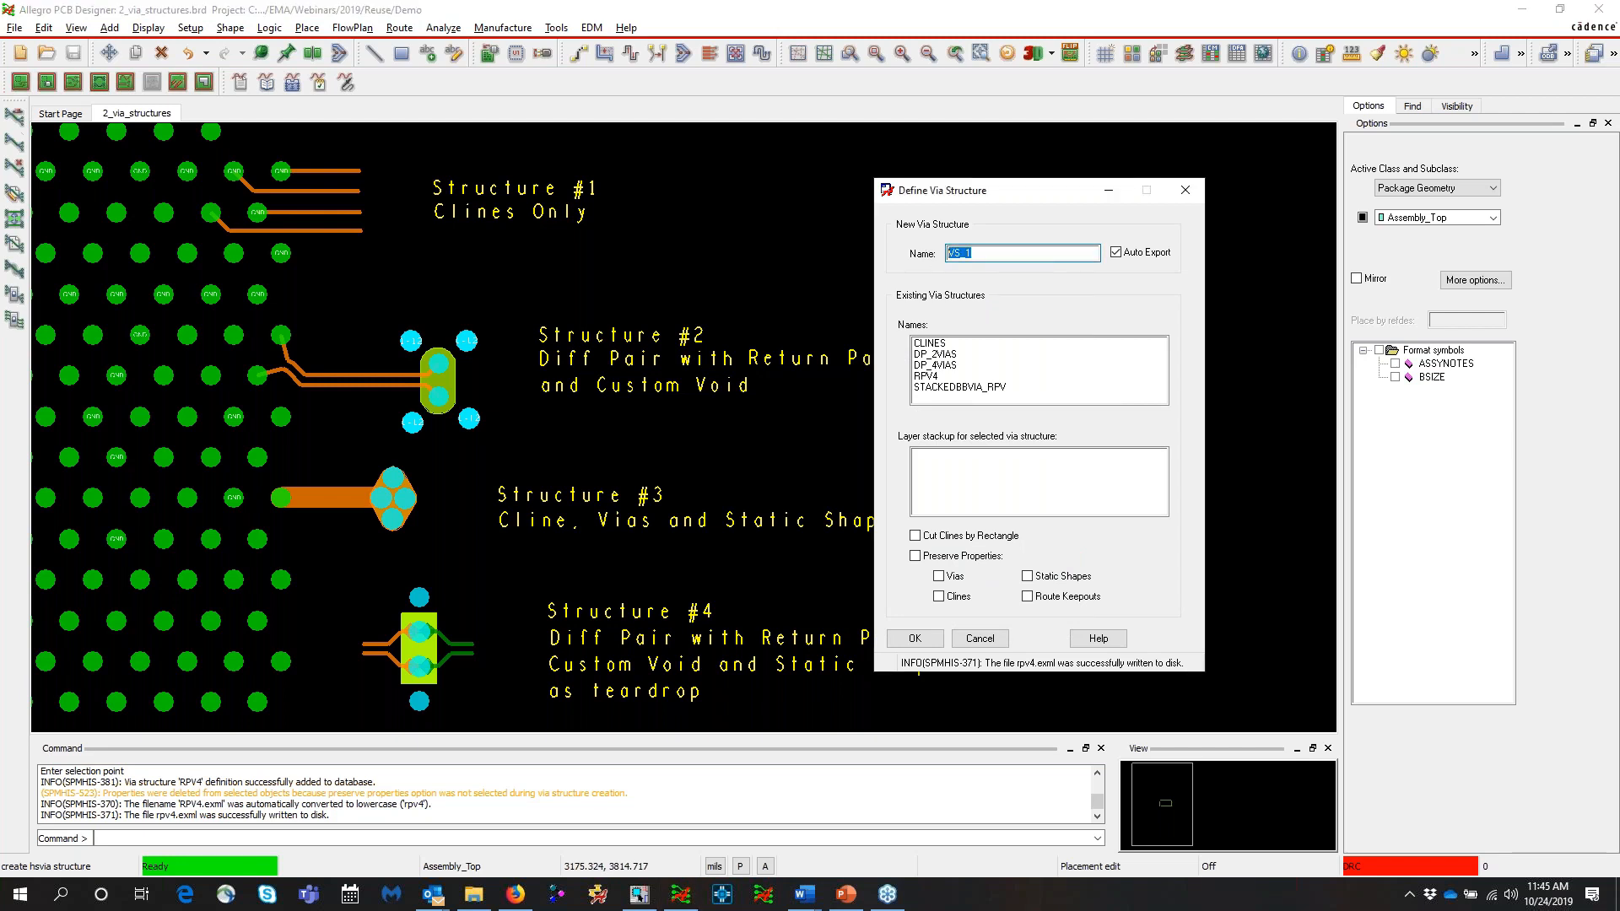
Create via structure SV from Structure #3's cline, vias and static shape, with the origin on its pin, and save it as SV.exml
type("sv")
left_click_drag(360, 446, 428, 544)
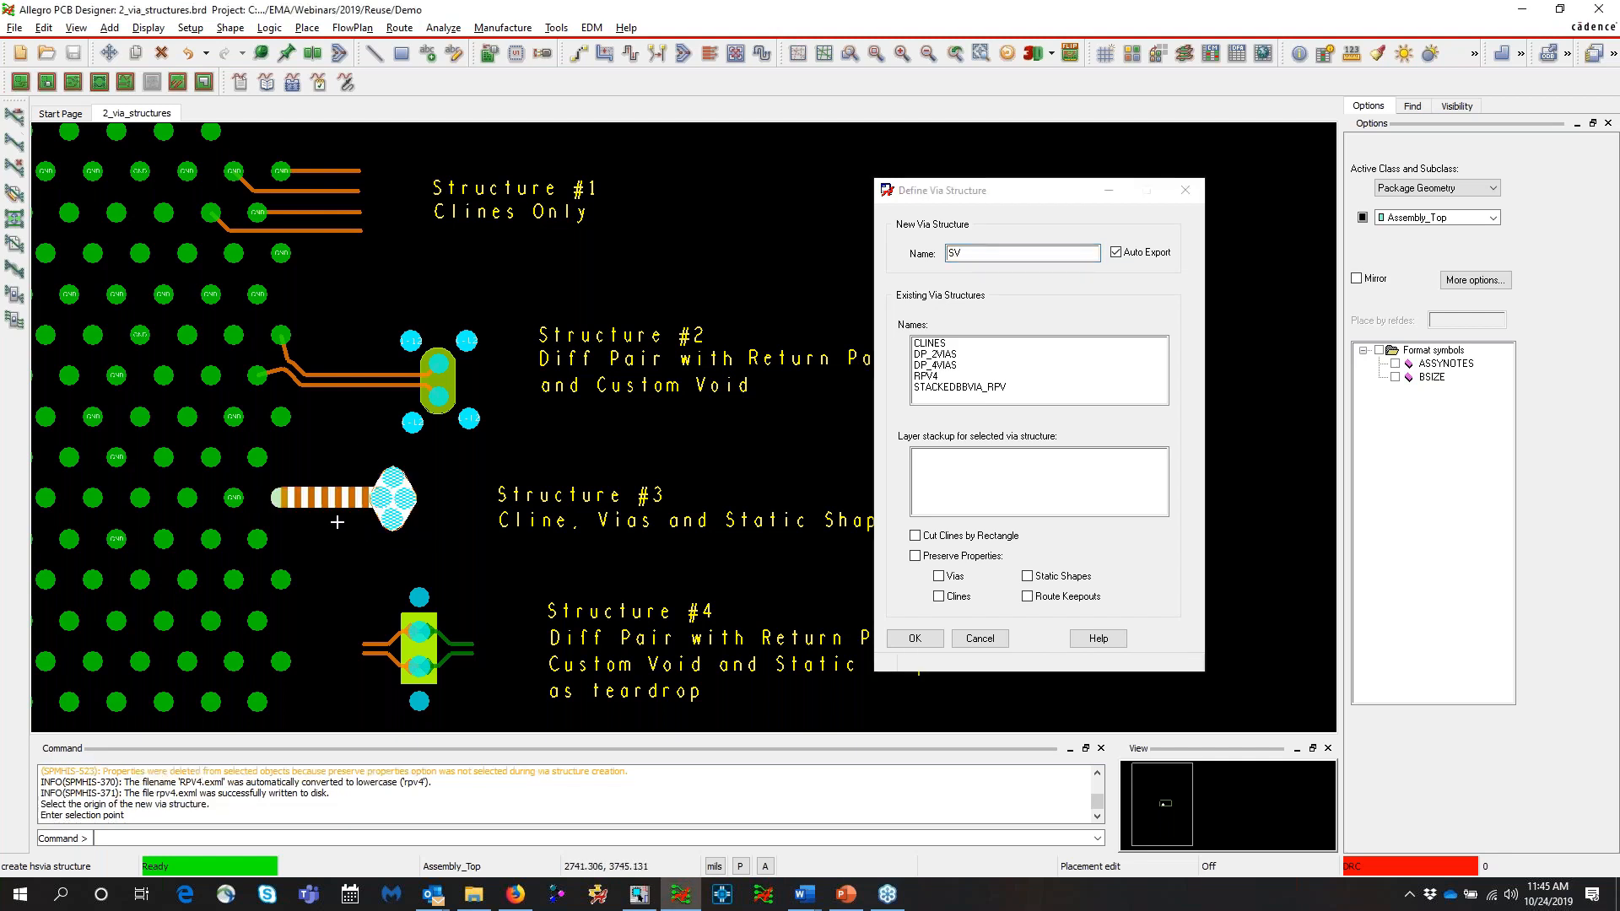
left_click(284, 496)
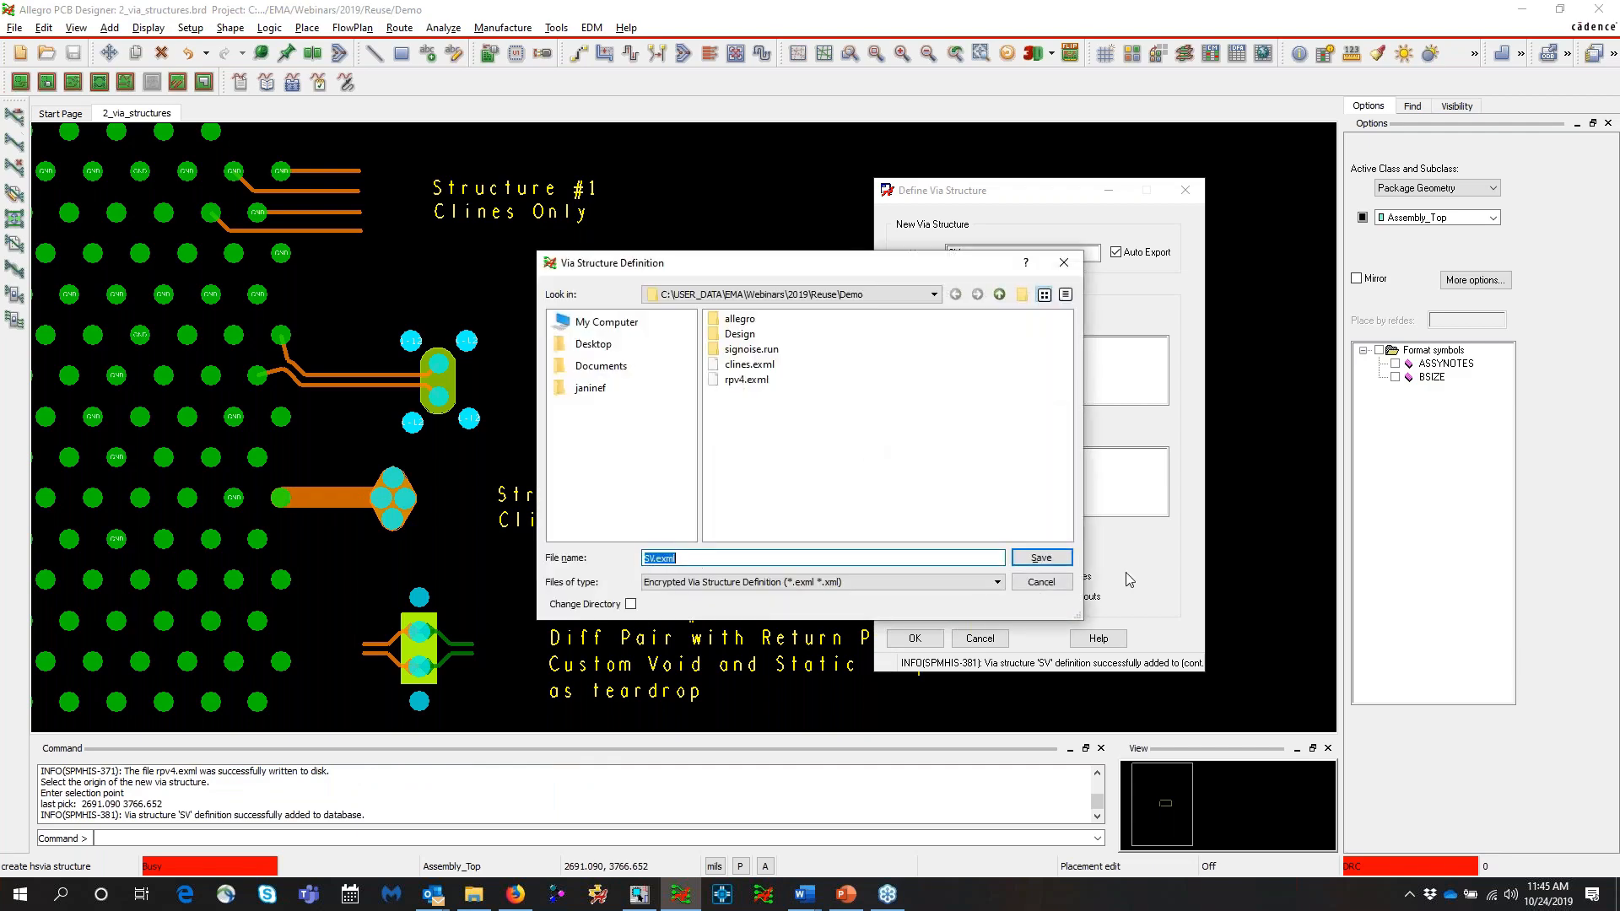
left_click(1035, 563)
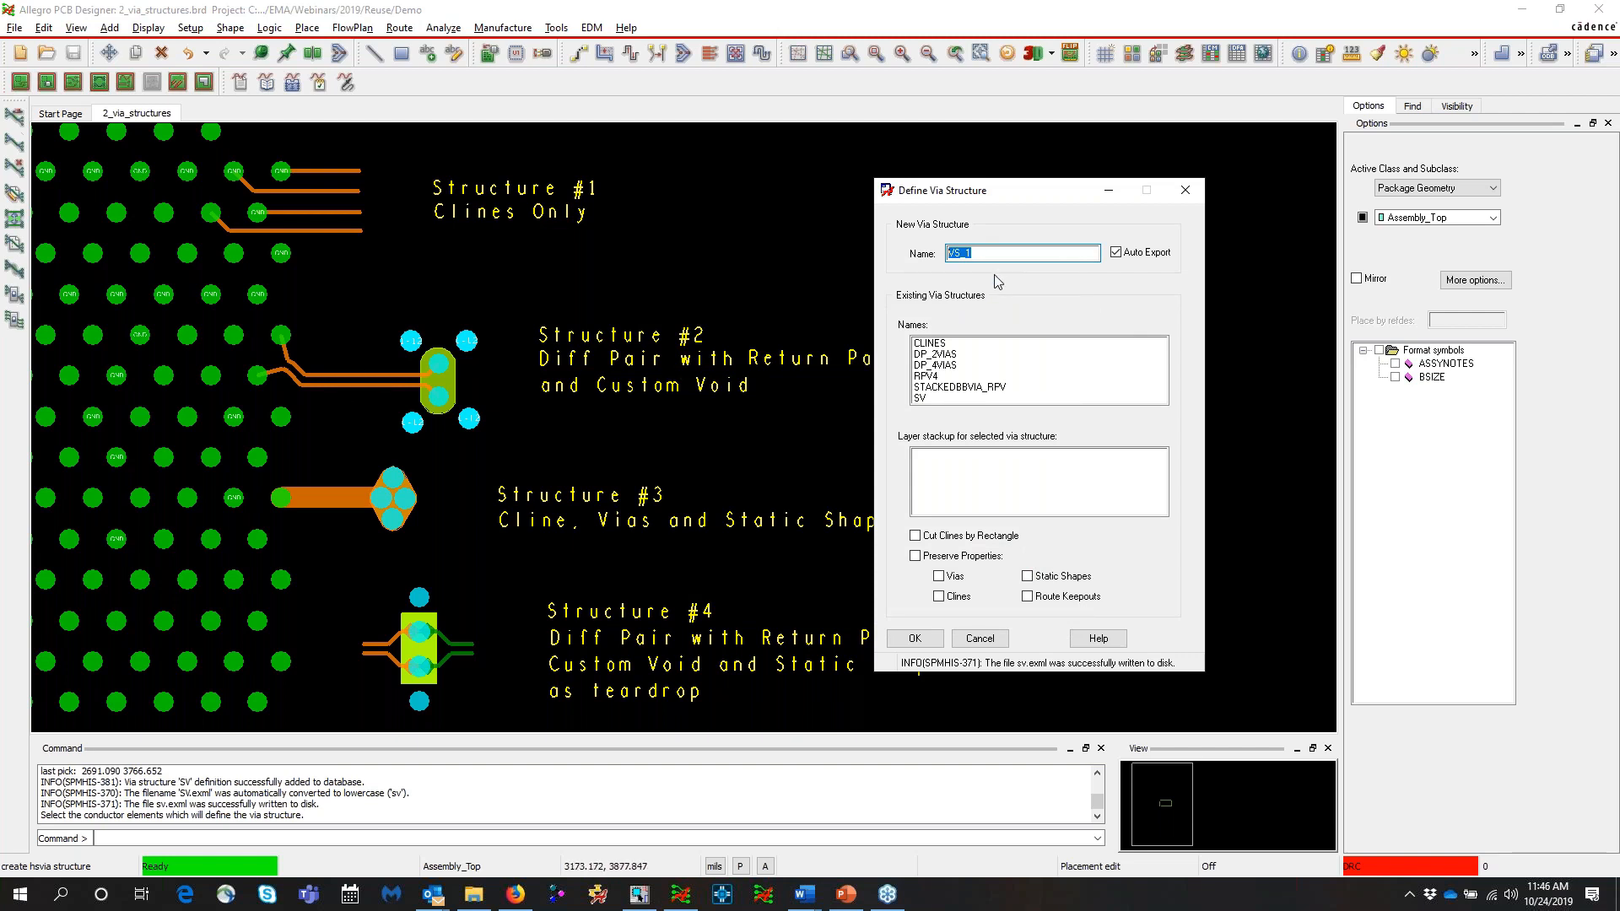
Start via structure DP_RPV2 from Structure #4's diff pair, vias, void and static shapes, with the origin at the upper-left cline end
type("dp_rpv2")
left_click_drag(351, 582, 486, 700)
left_click(363, 603)
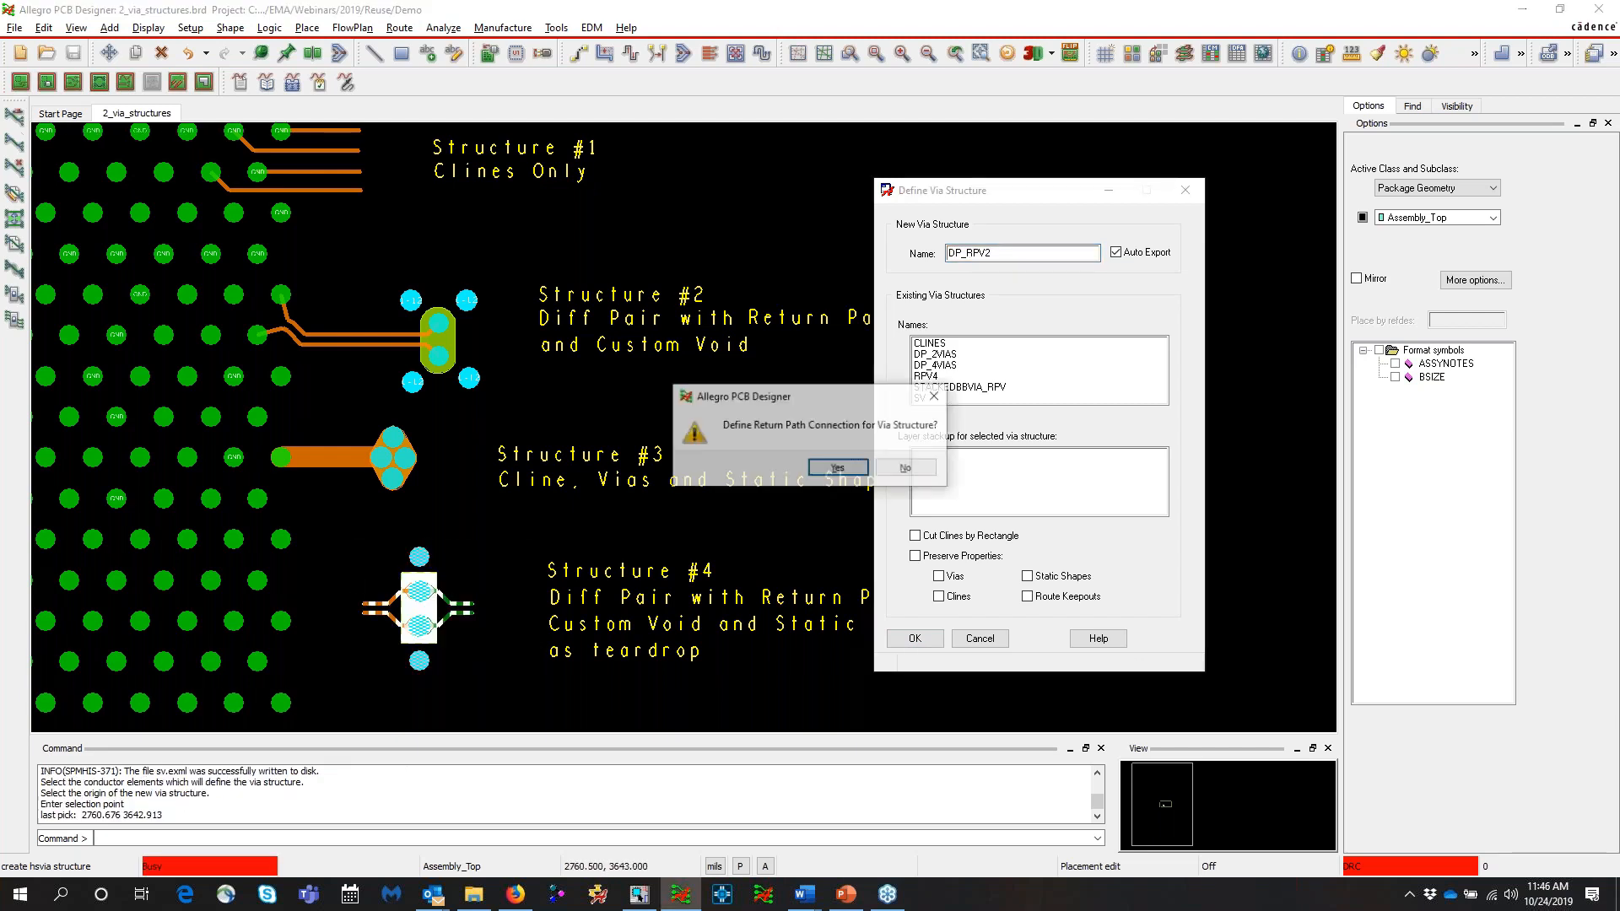
Define Structure #4's upper and lower outer vias as the return path connection and save the definition as DP_RPV2.exml
left_click(834, 468)
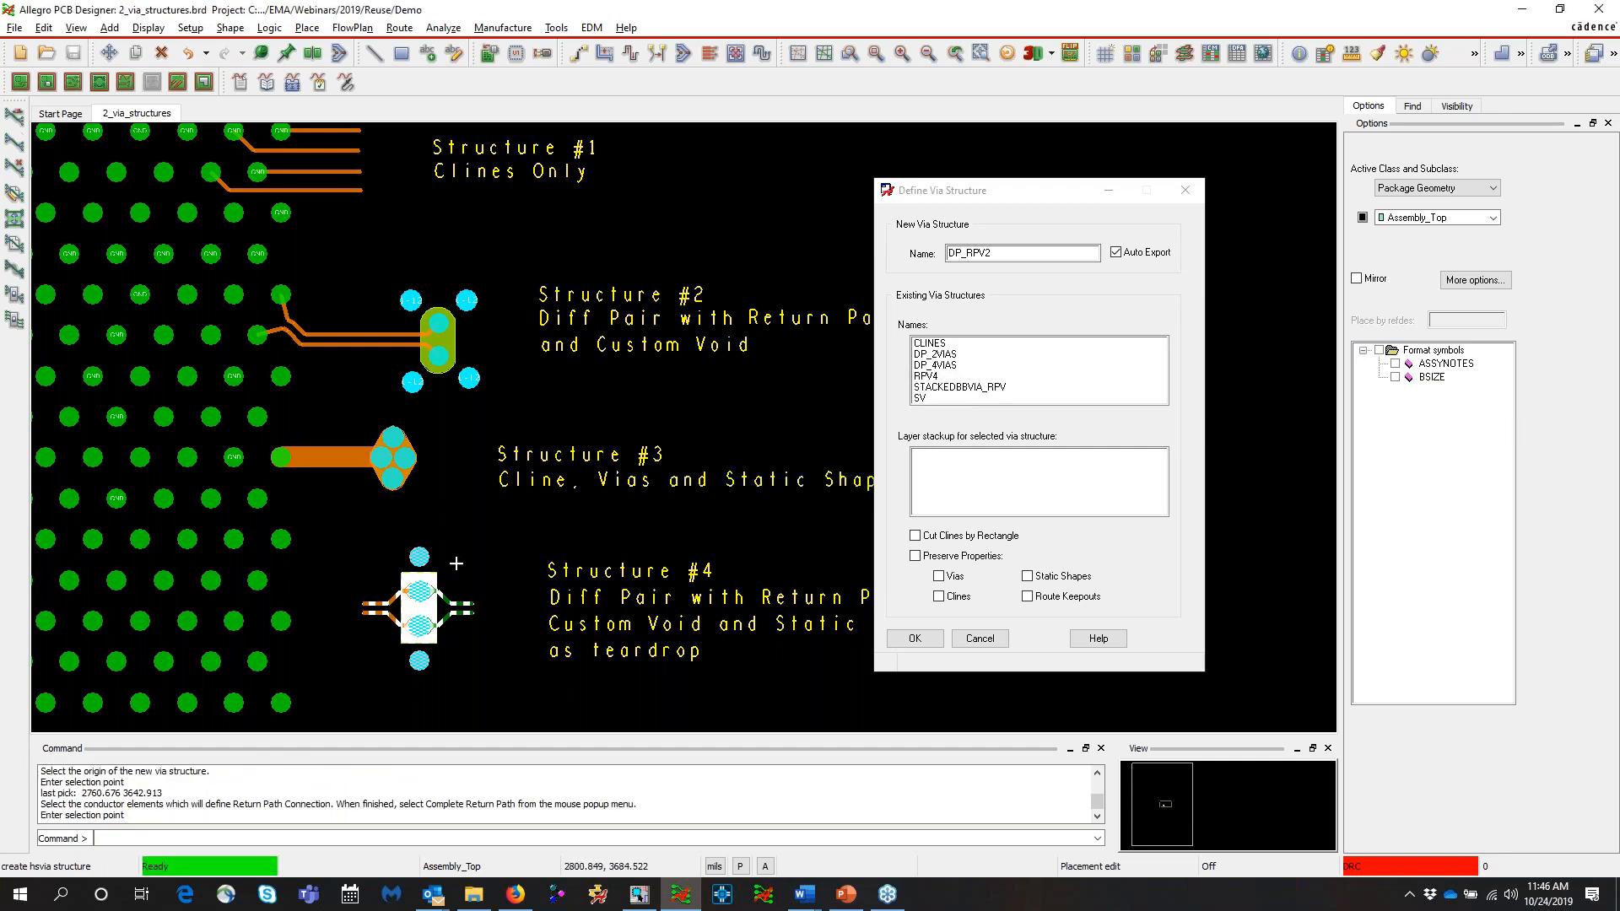
left_click(419, 558)
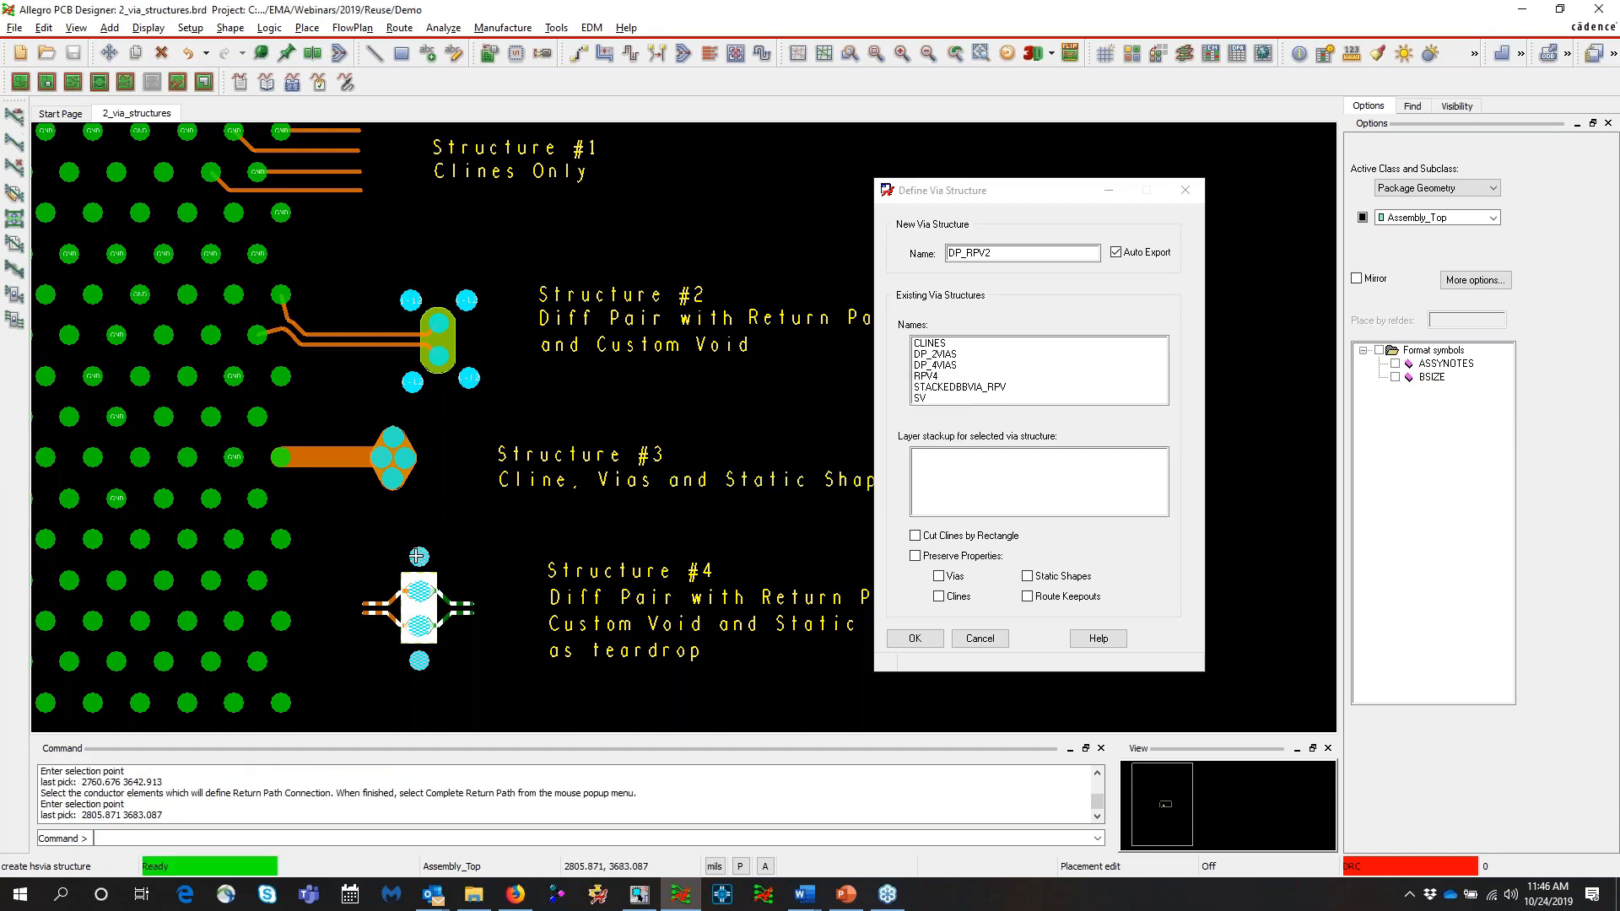
left_click(419, 662)
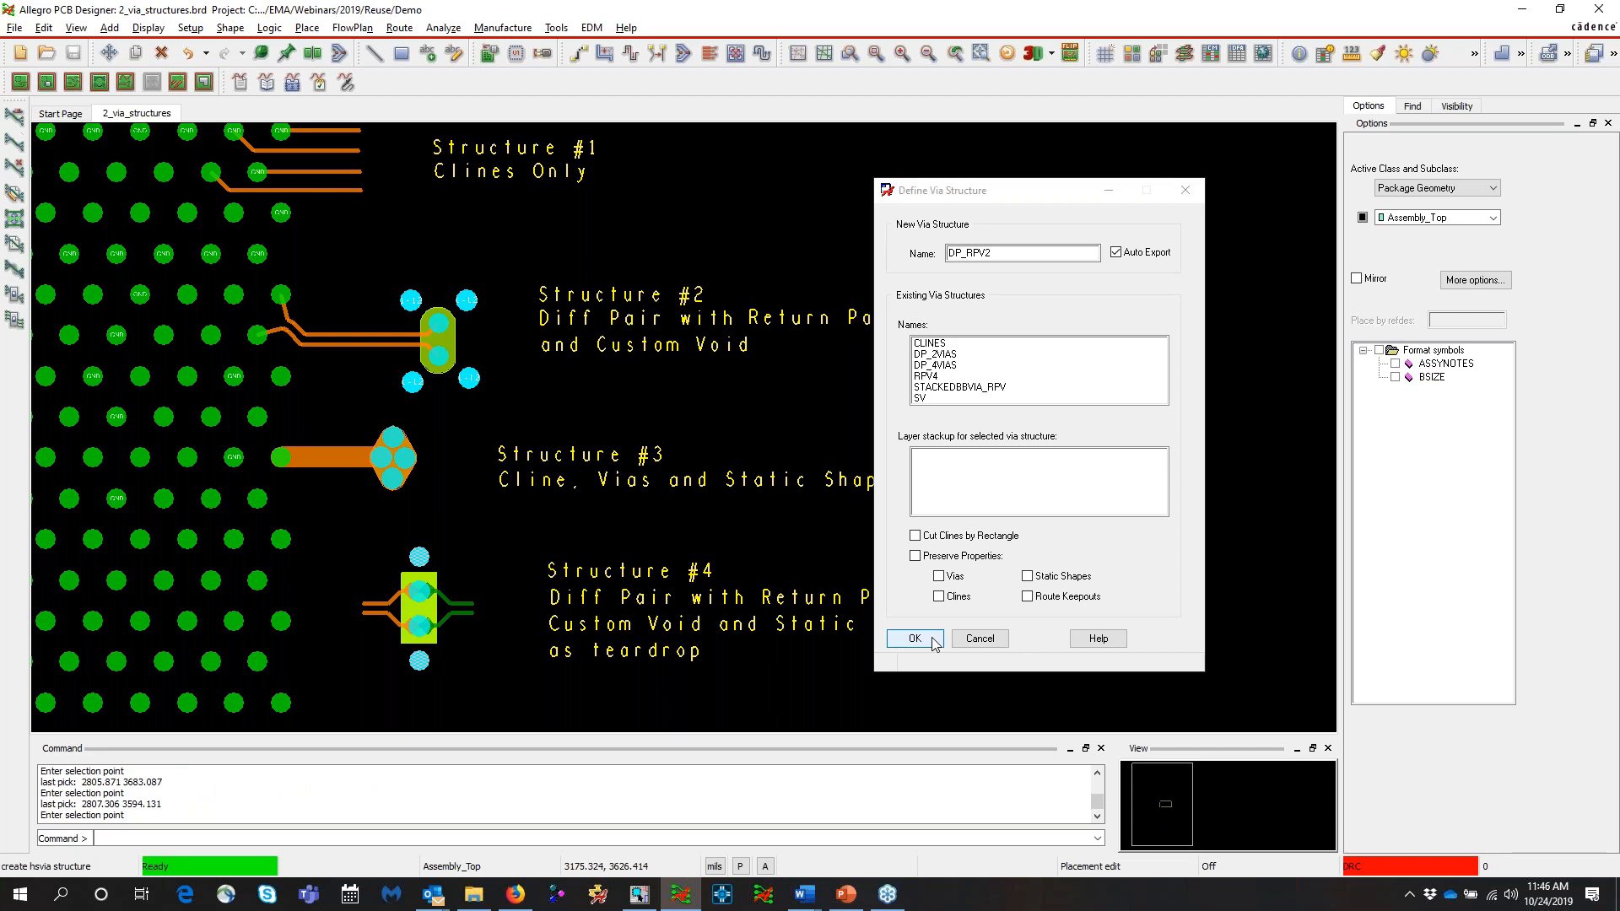
right_click(692, 512)
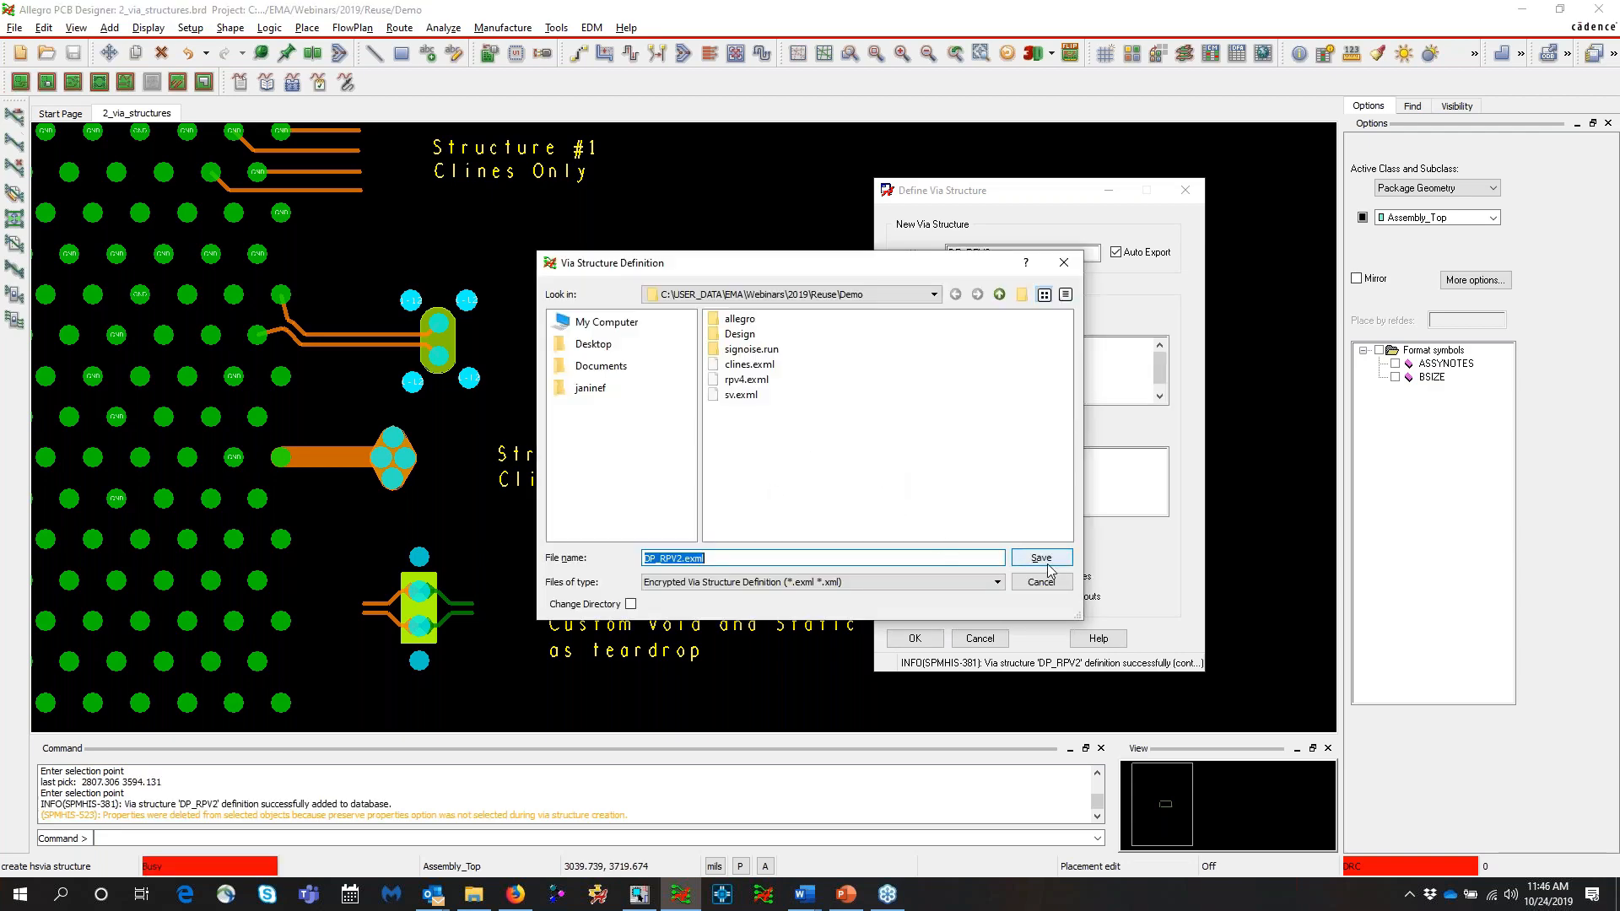
left_click(1049, 561)
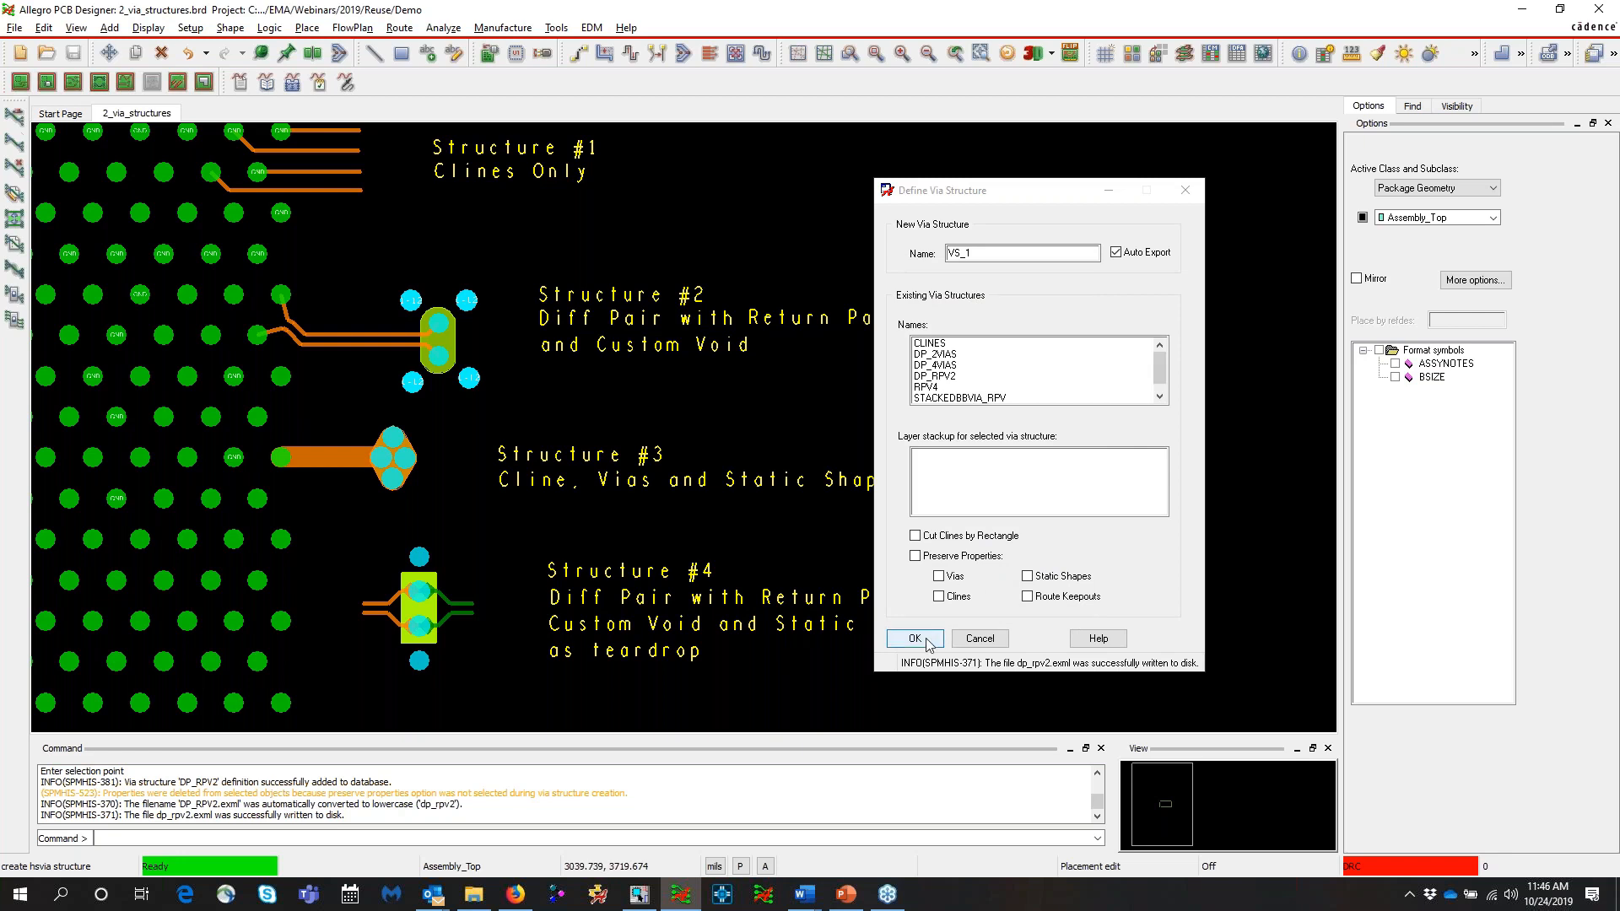
left_click(928, 643)
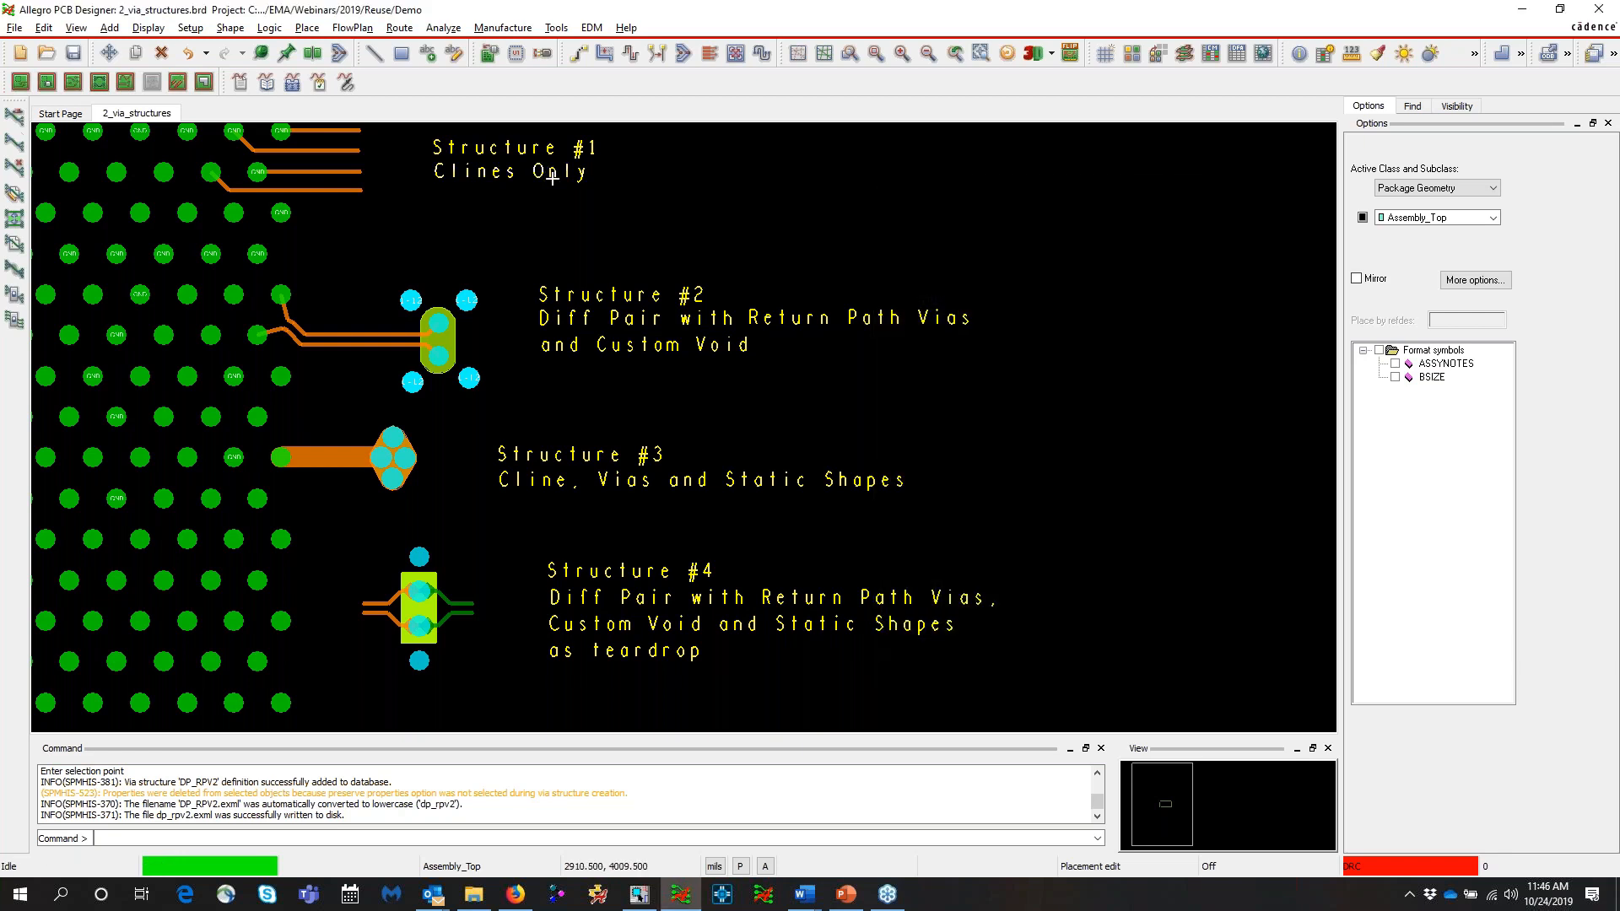
Add the CLINES via structure from the database to the four red pins on the pin array's edge, snapping the last one to its pin
middle_click_drag(830, 379, 828, 326)
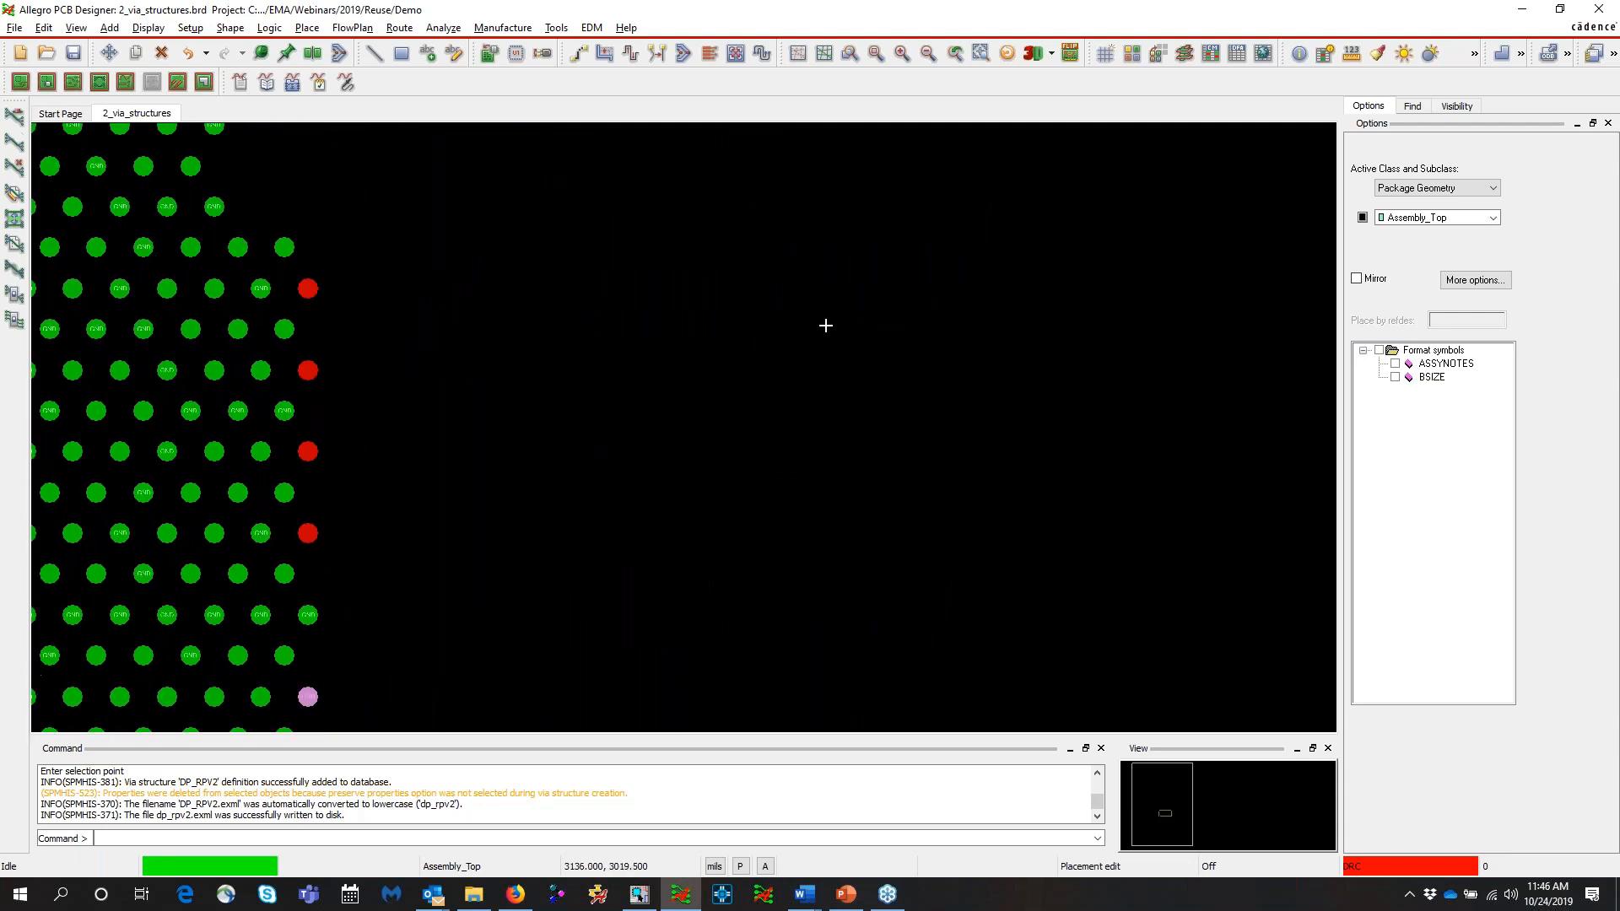
left_click(399, 28)
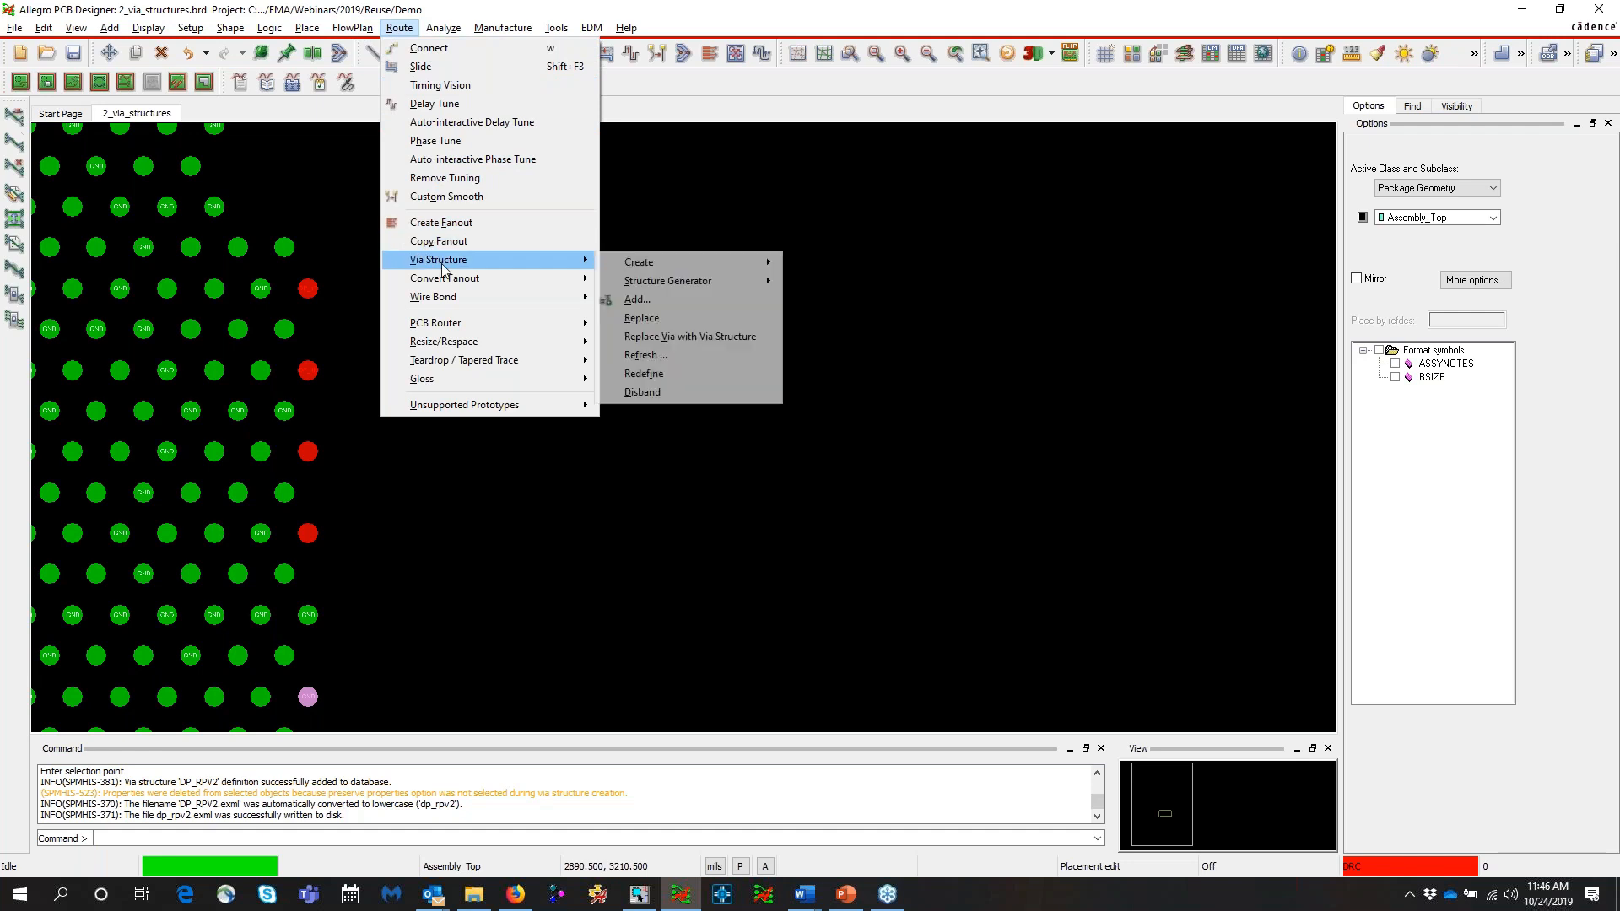
left_click(639, 299)
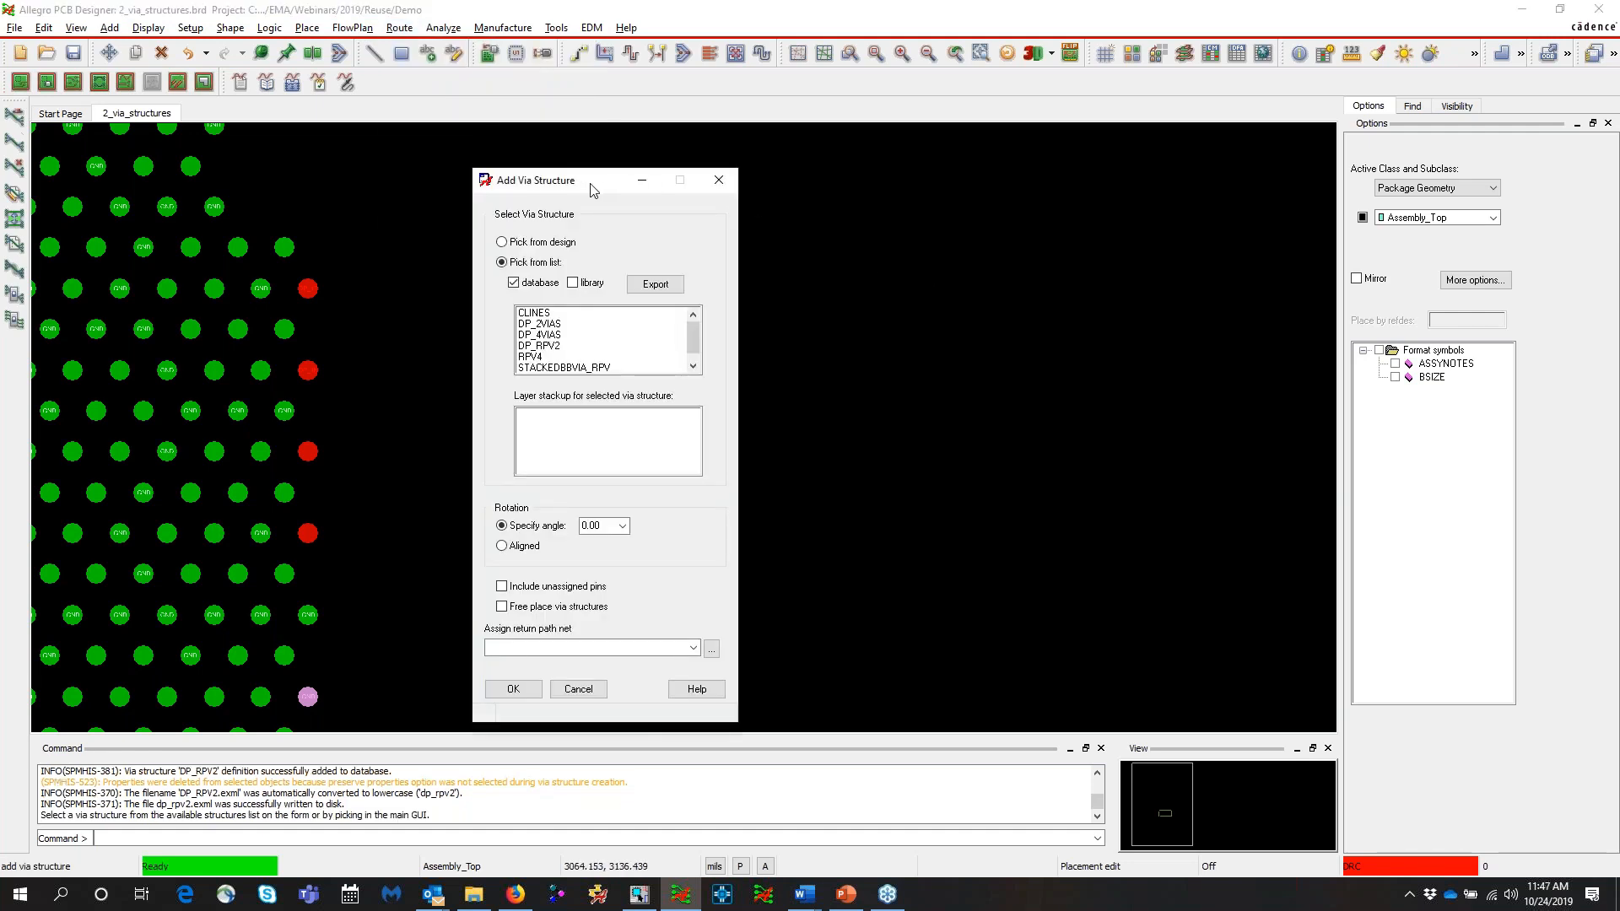
left_click_drag(614, 193, 874, 197)
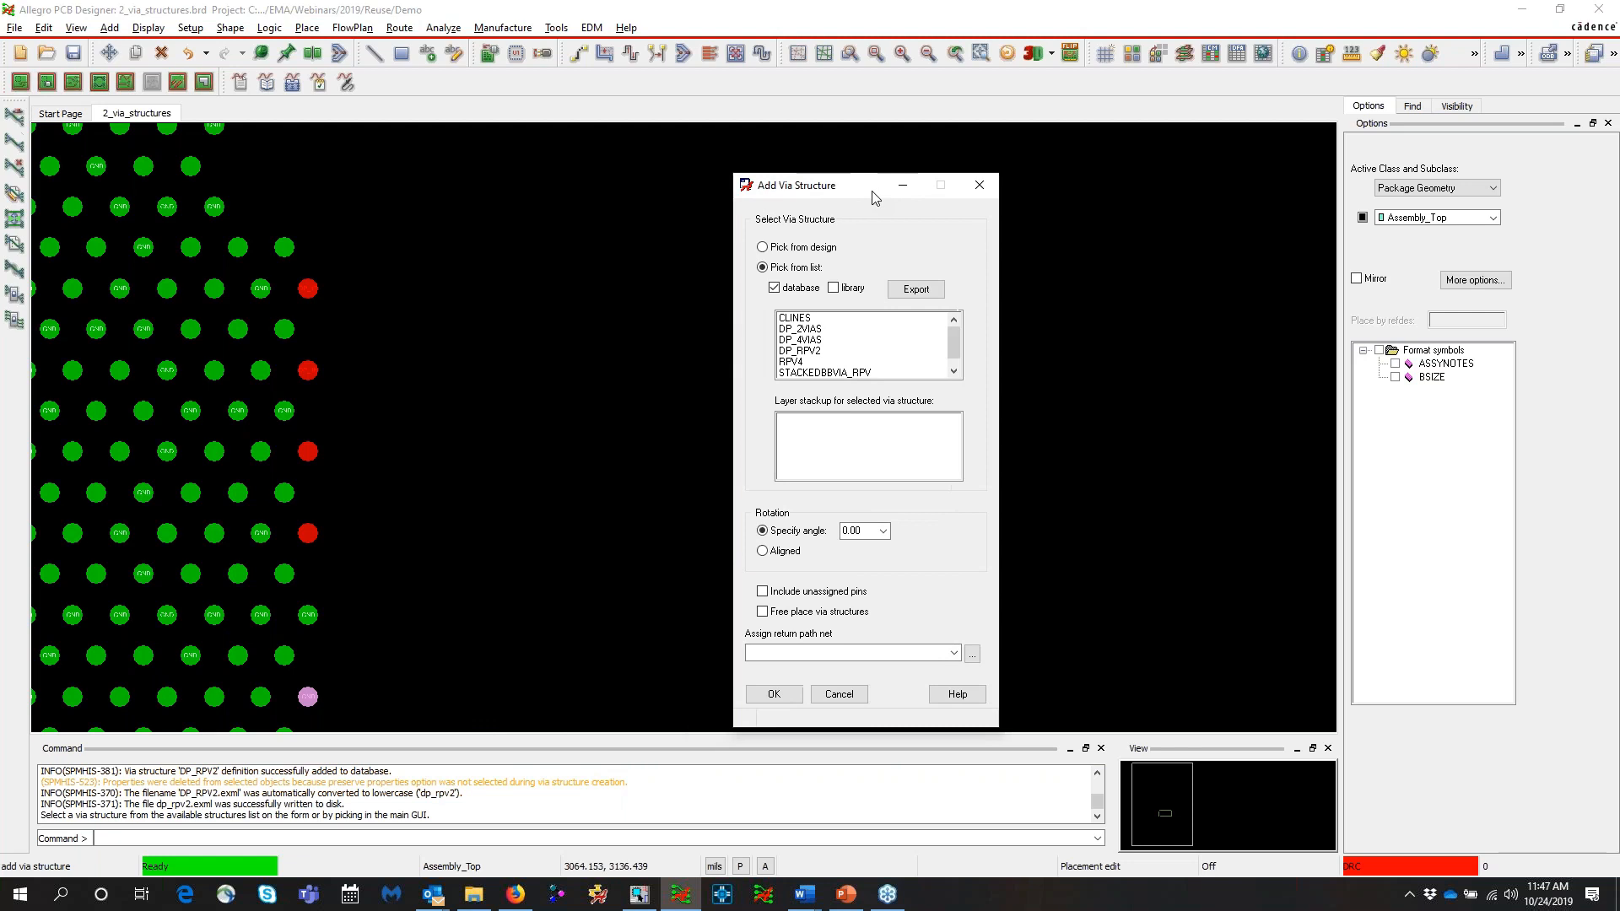
left_click(804, 320)
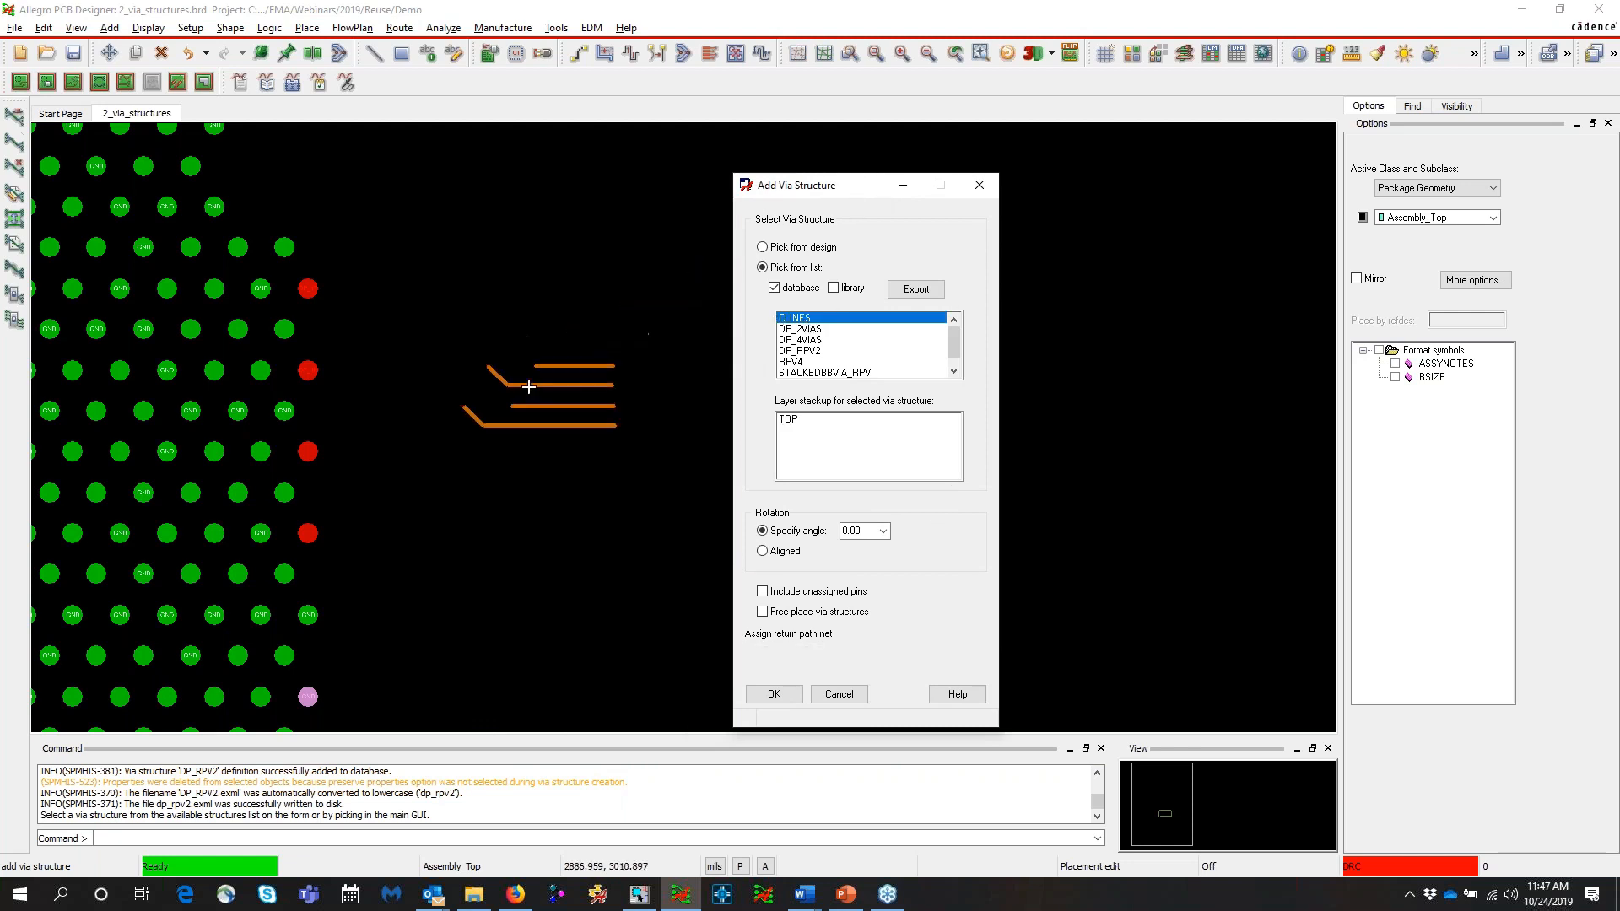
left_click(311, 288)
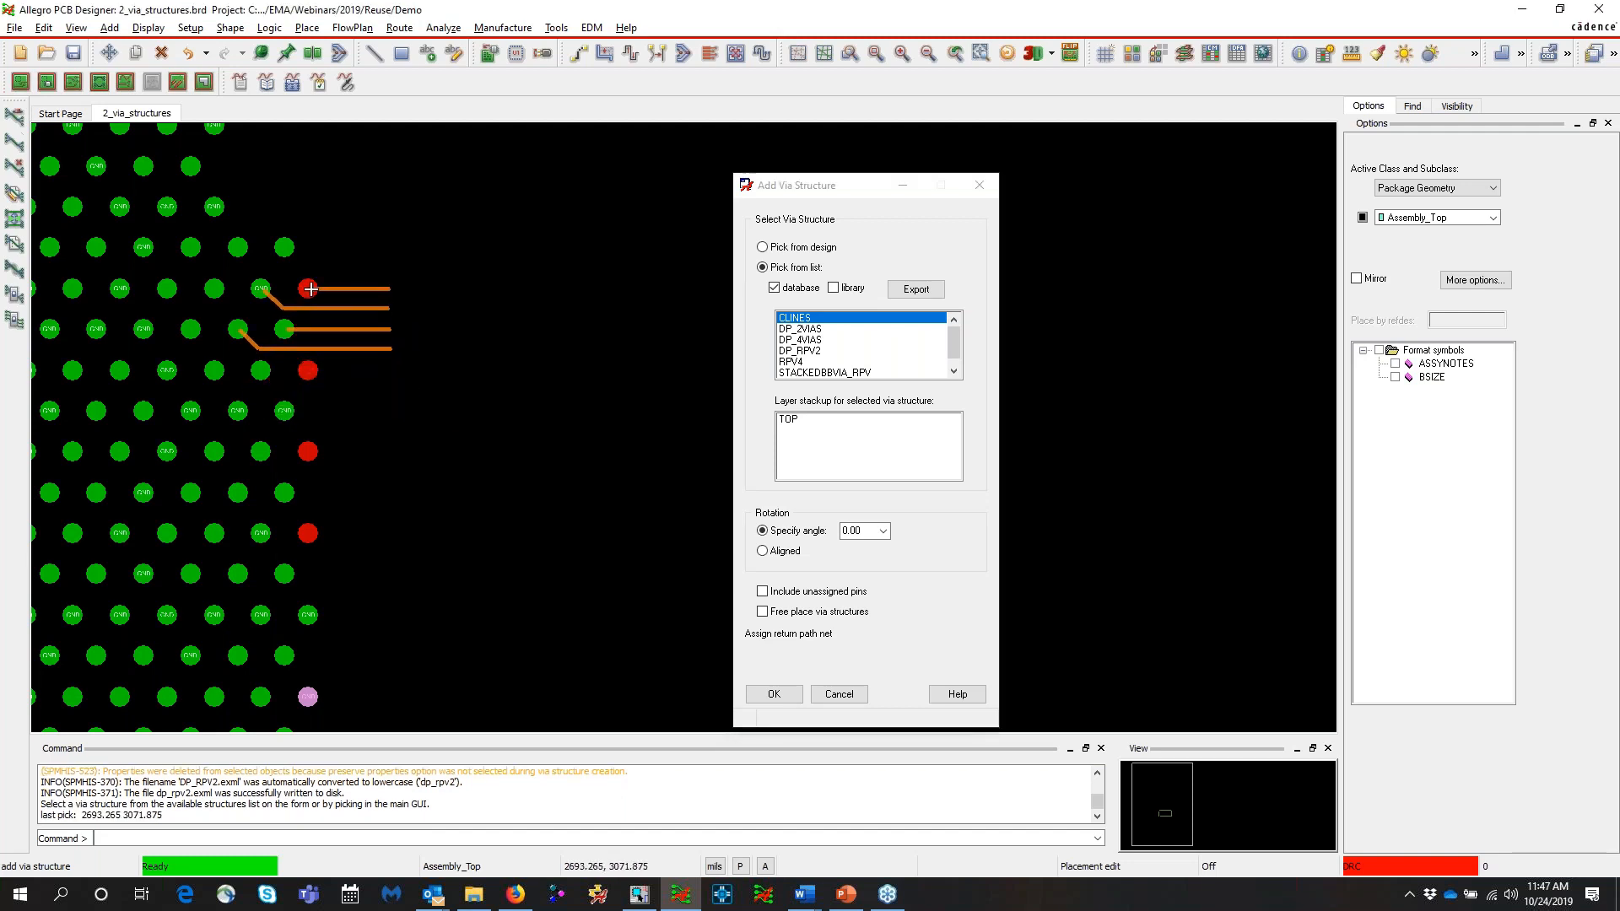
left_click(311, 369)
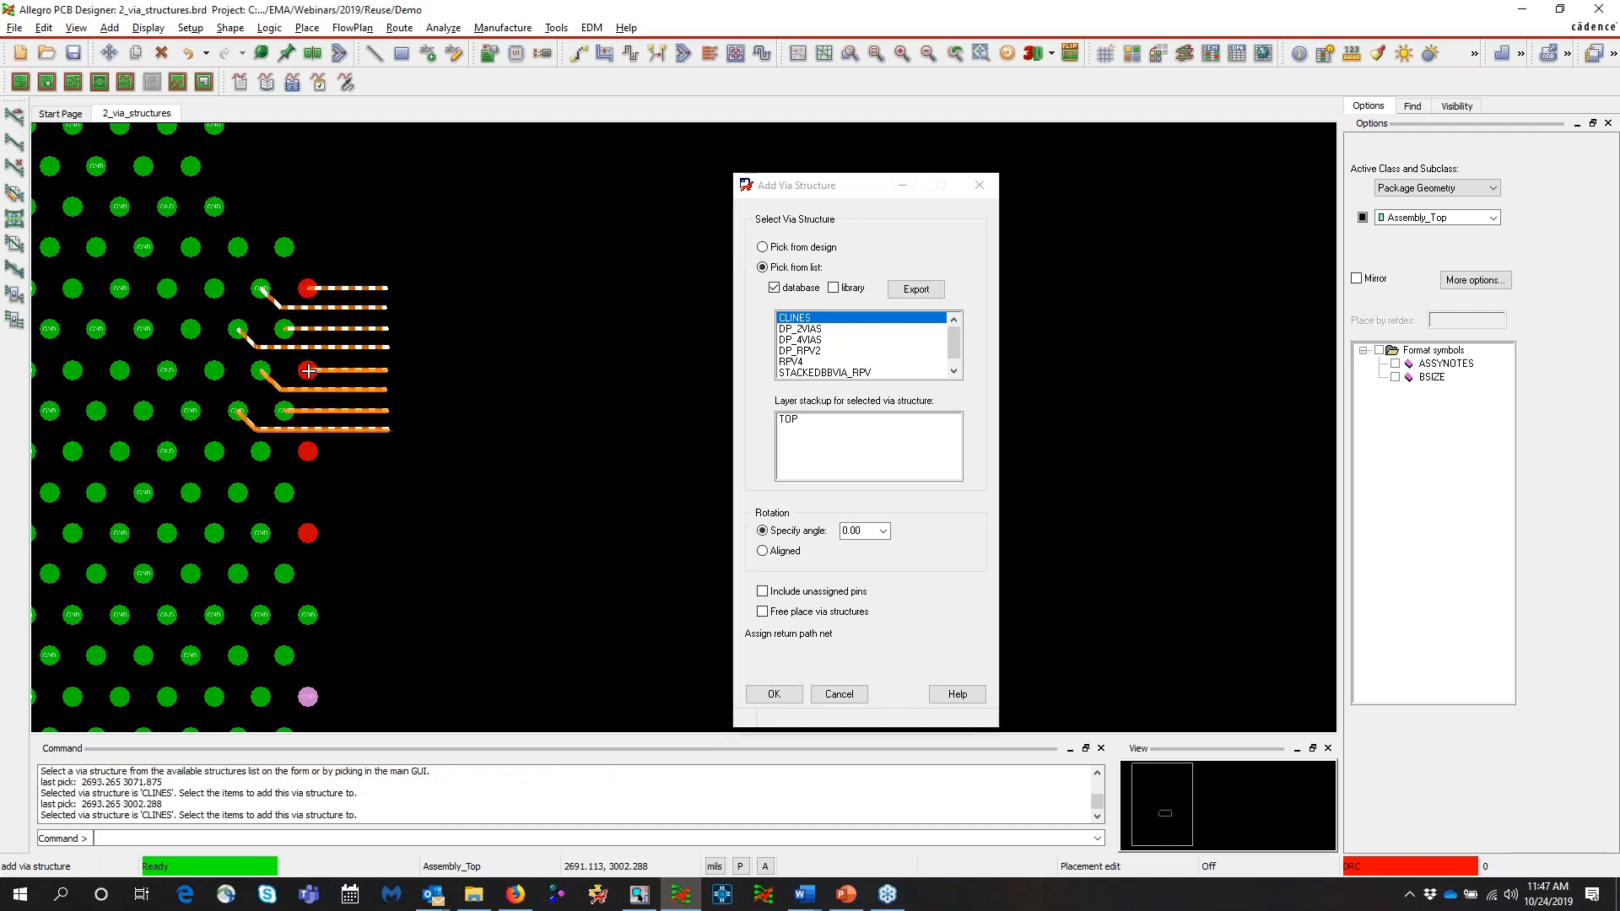
left_click(306, 452)
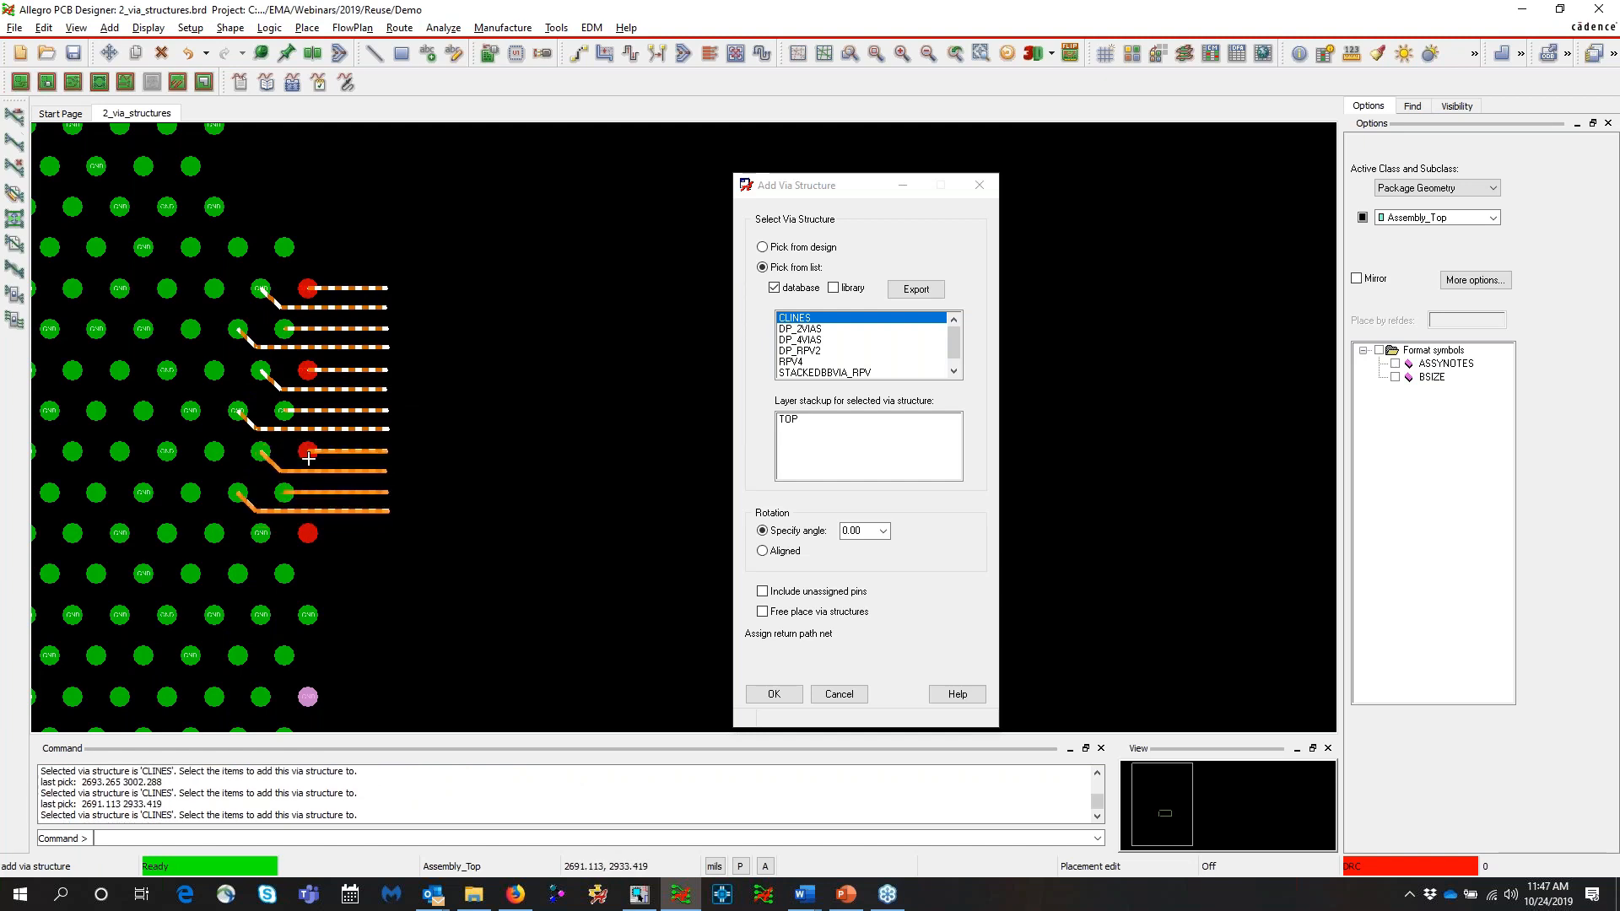
right_click(306, 535)
mouse_move(363, 713)
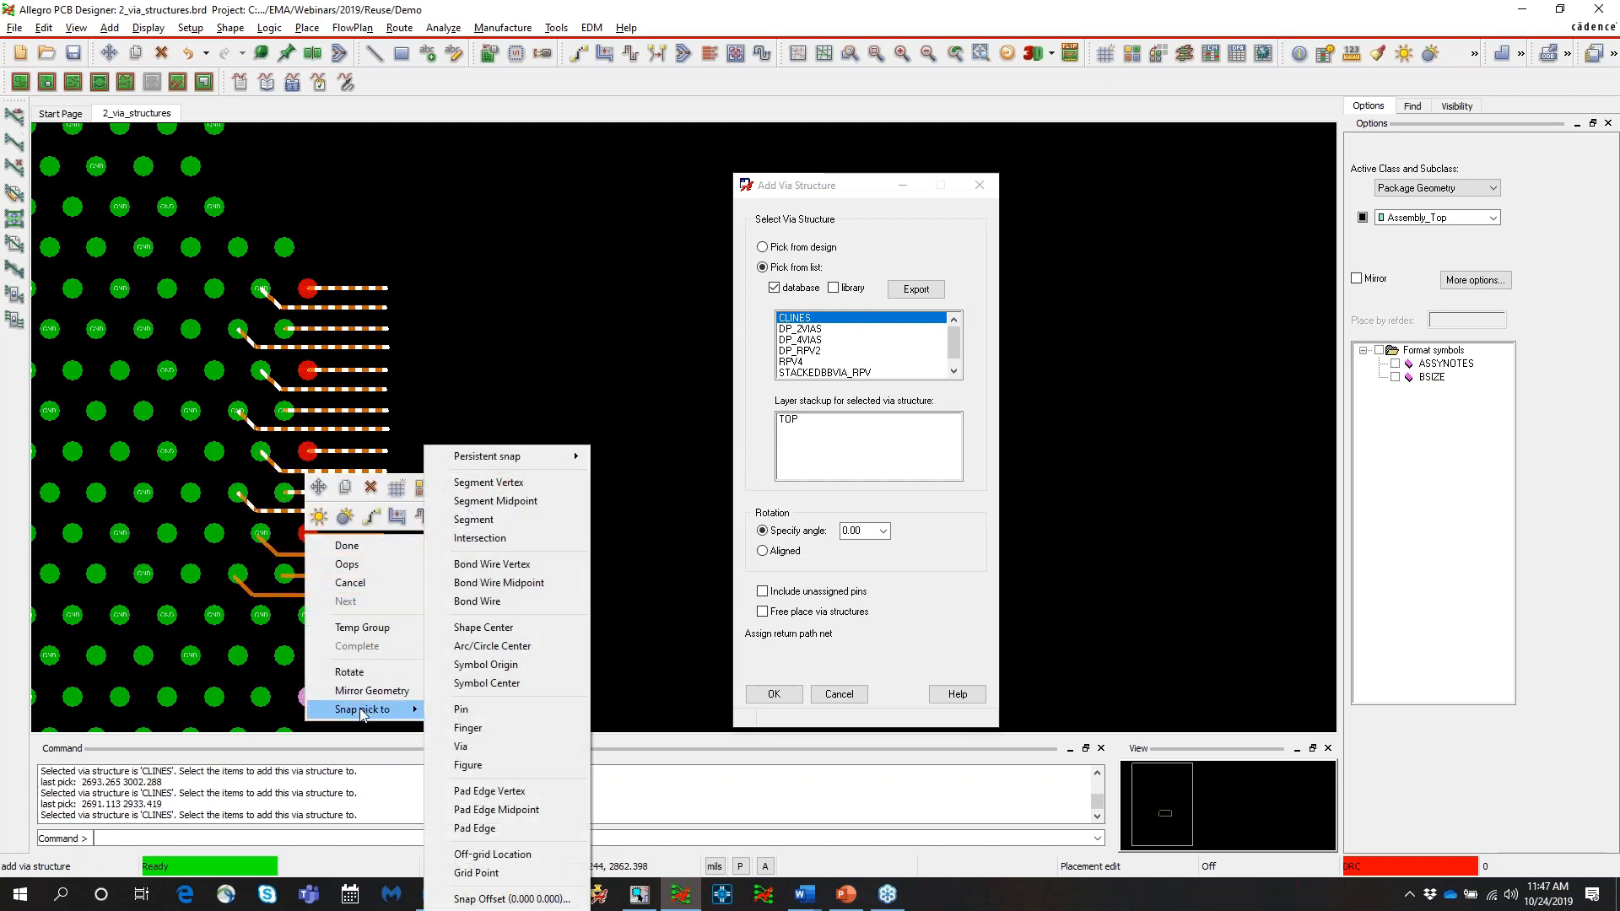
left_click(498, 714)
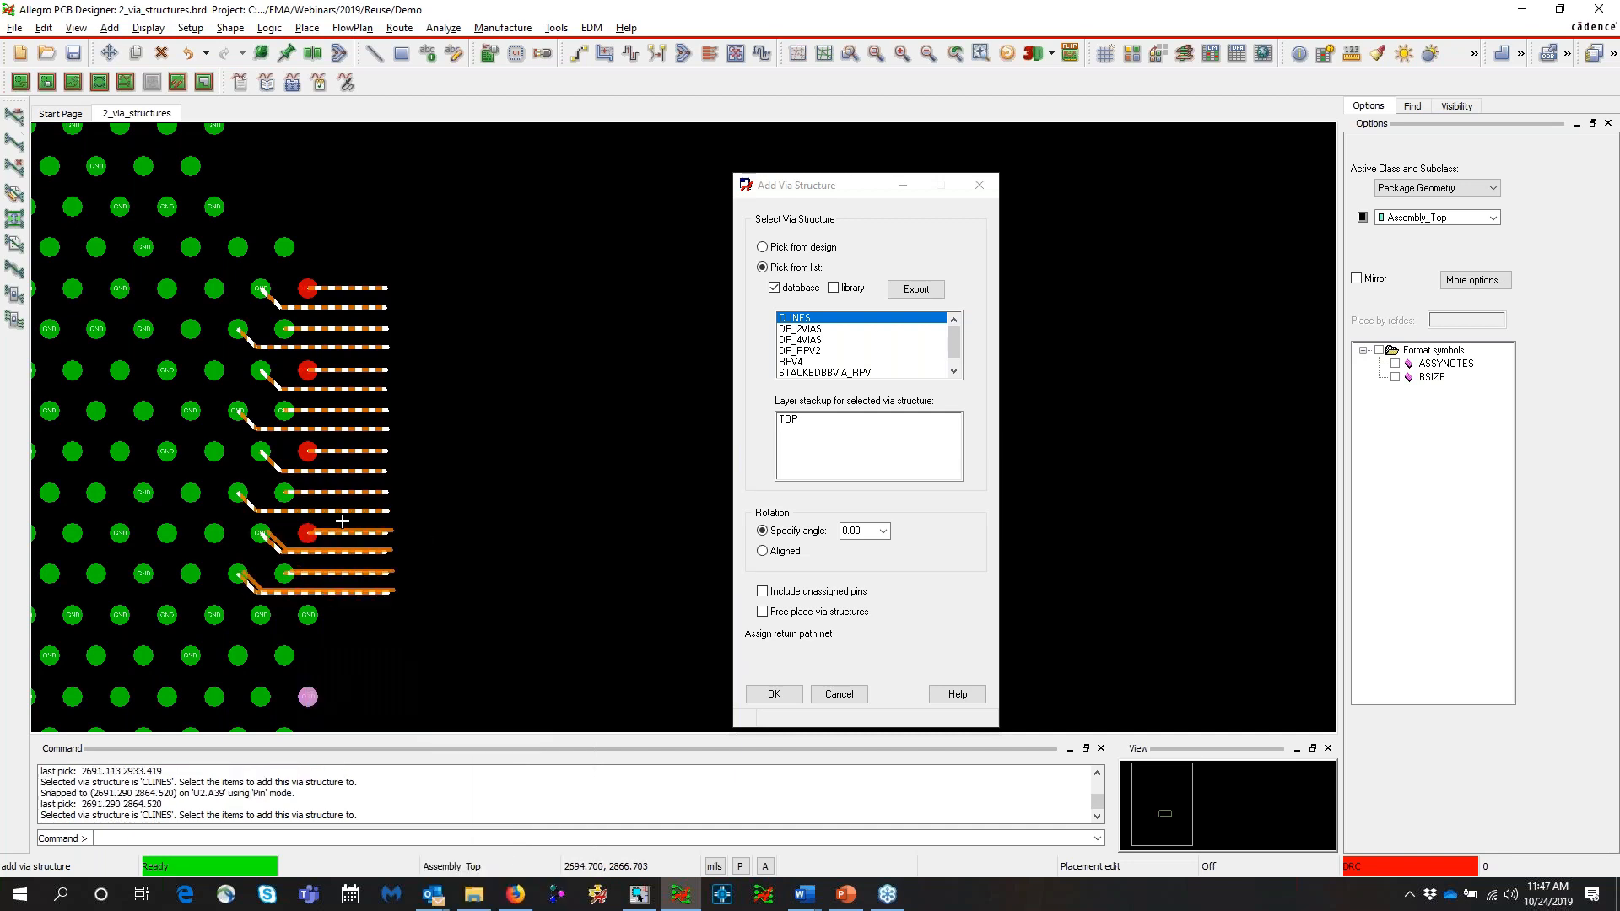
right_click(520, 221)
left_click(585, 240)
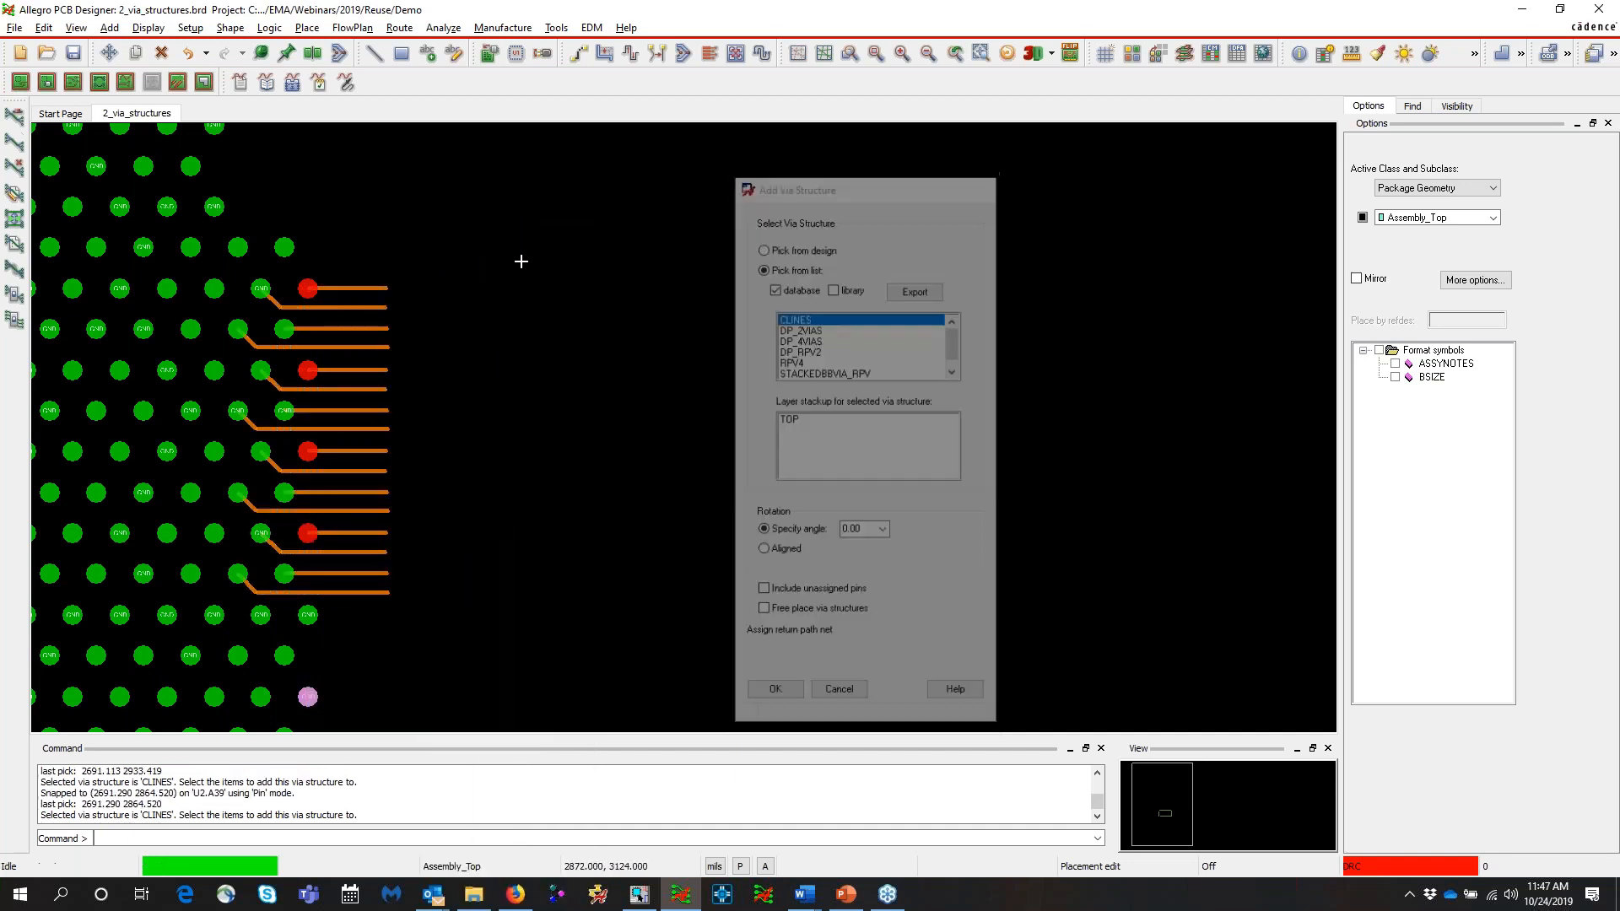
Add the RPV4 via structure with return path net gnd to the three pink pins on the pin array's edge
left_click(399, 27)
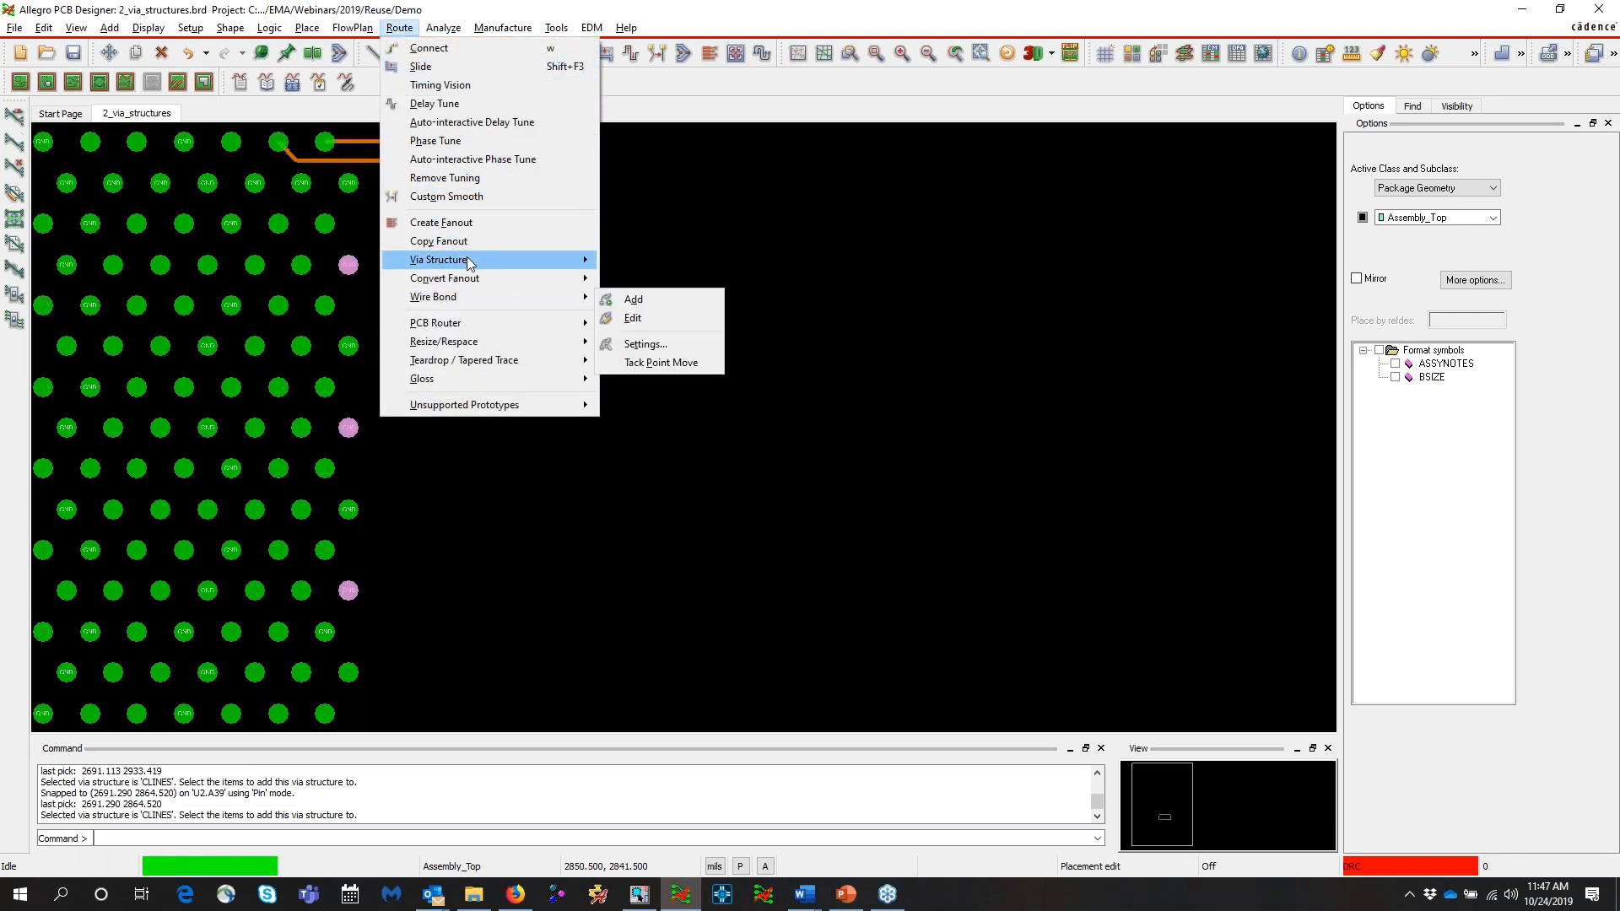
mouse_move(471, 264)
left_click(637, 300)
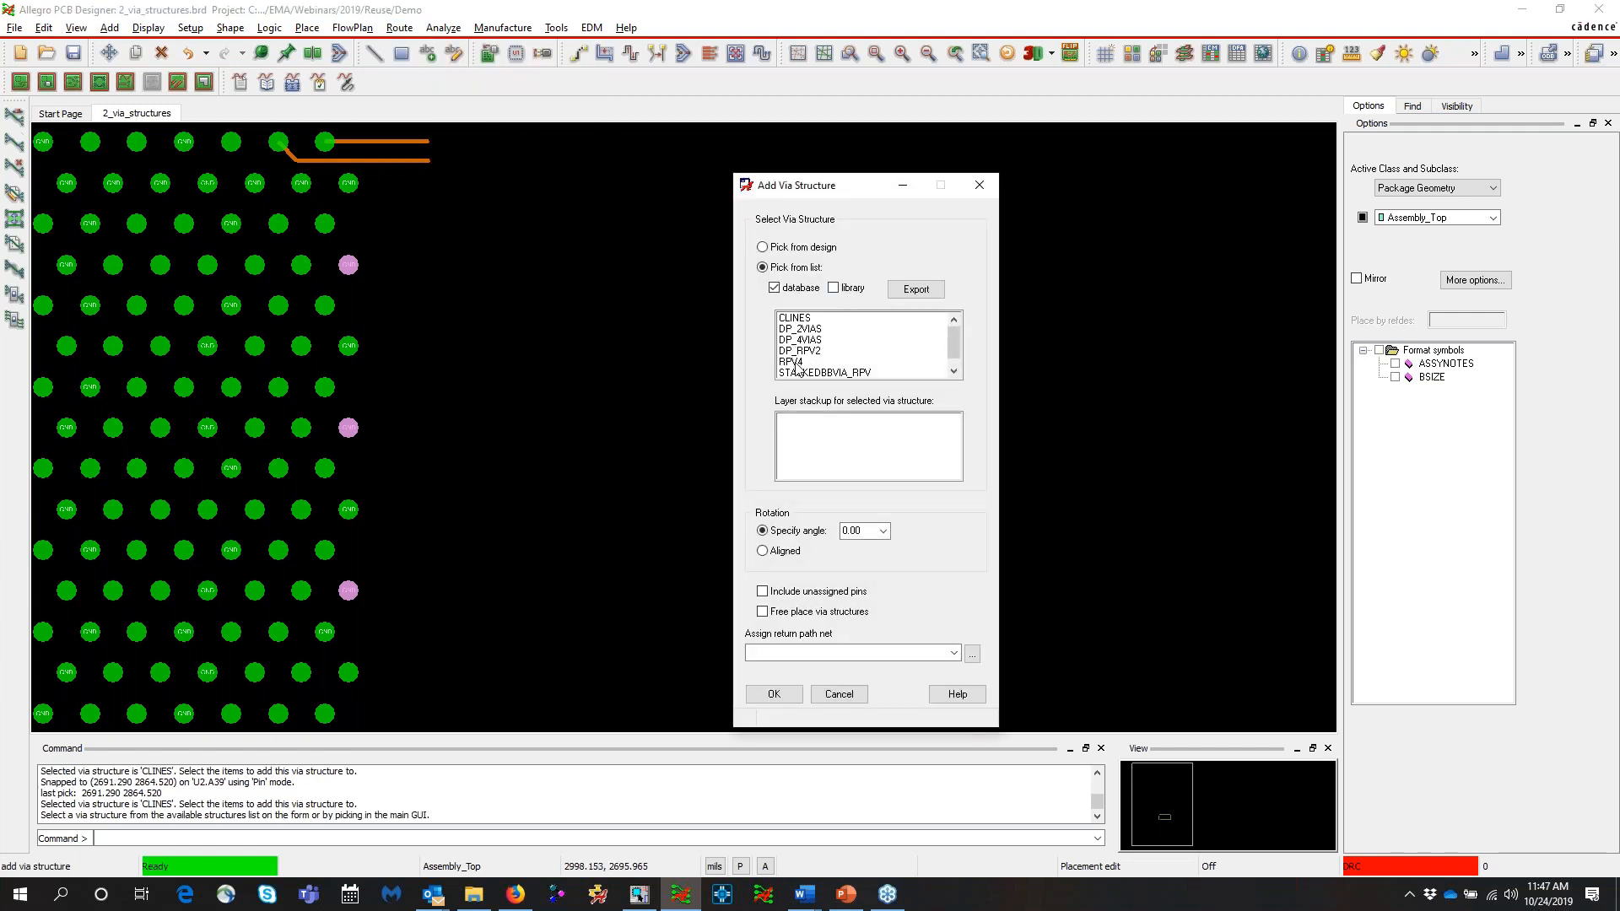
left_click(797, 363)
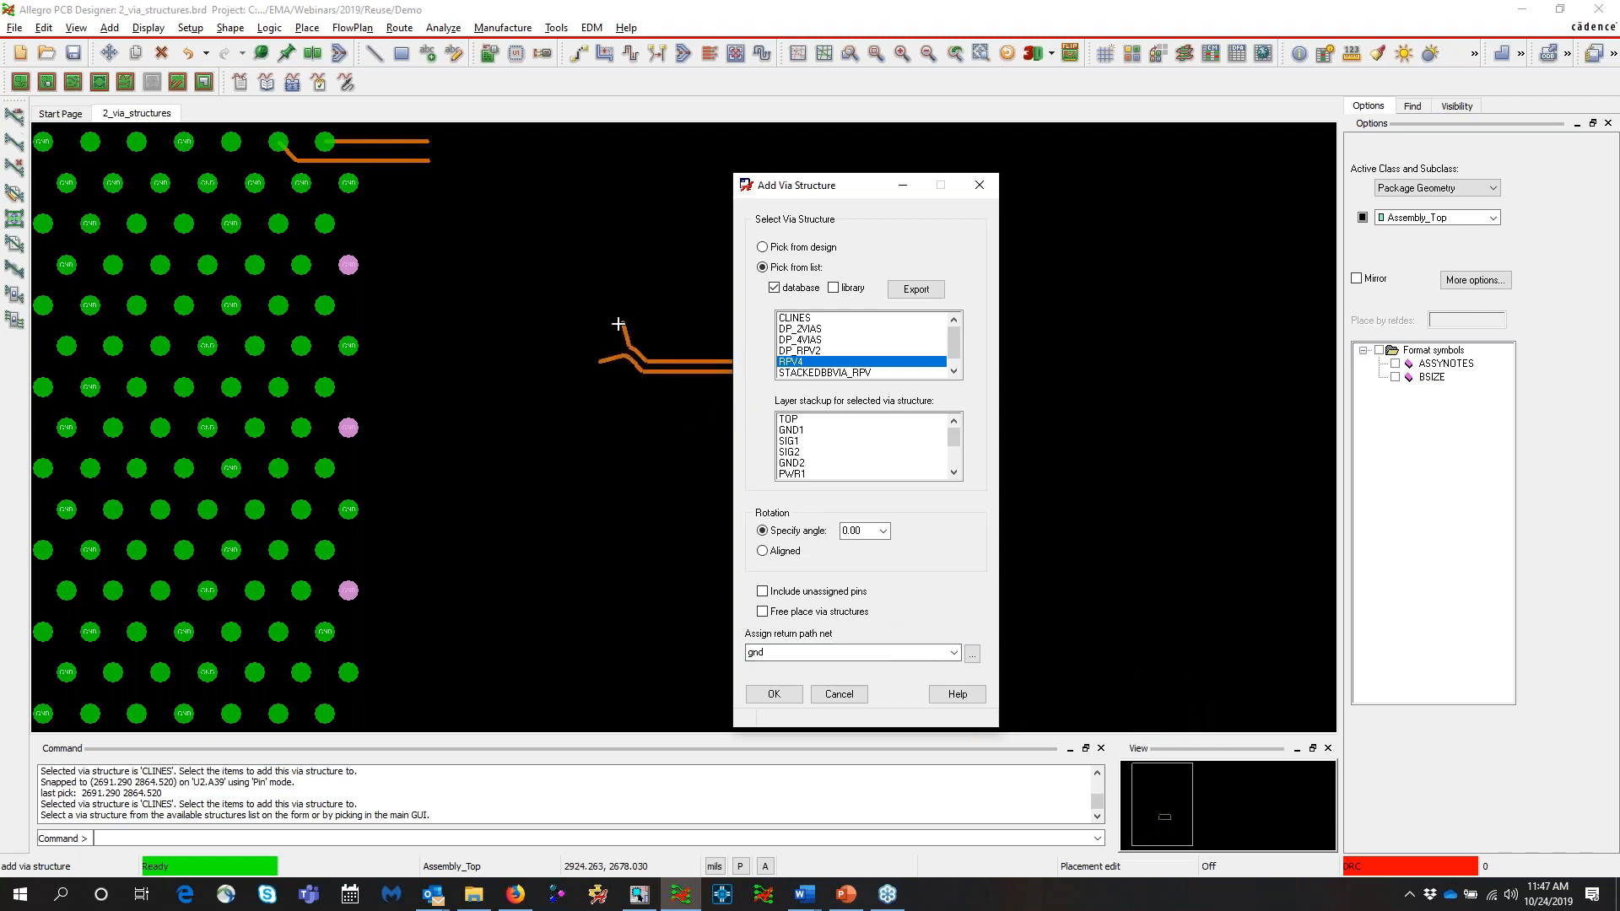
left_click(349, 265)
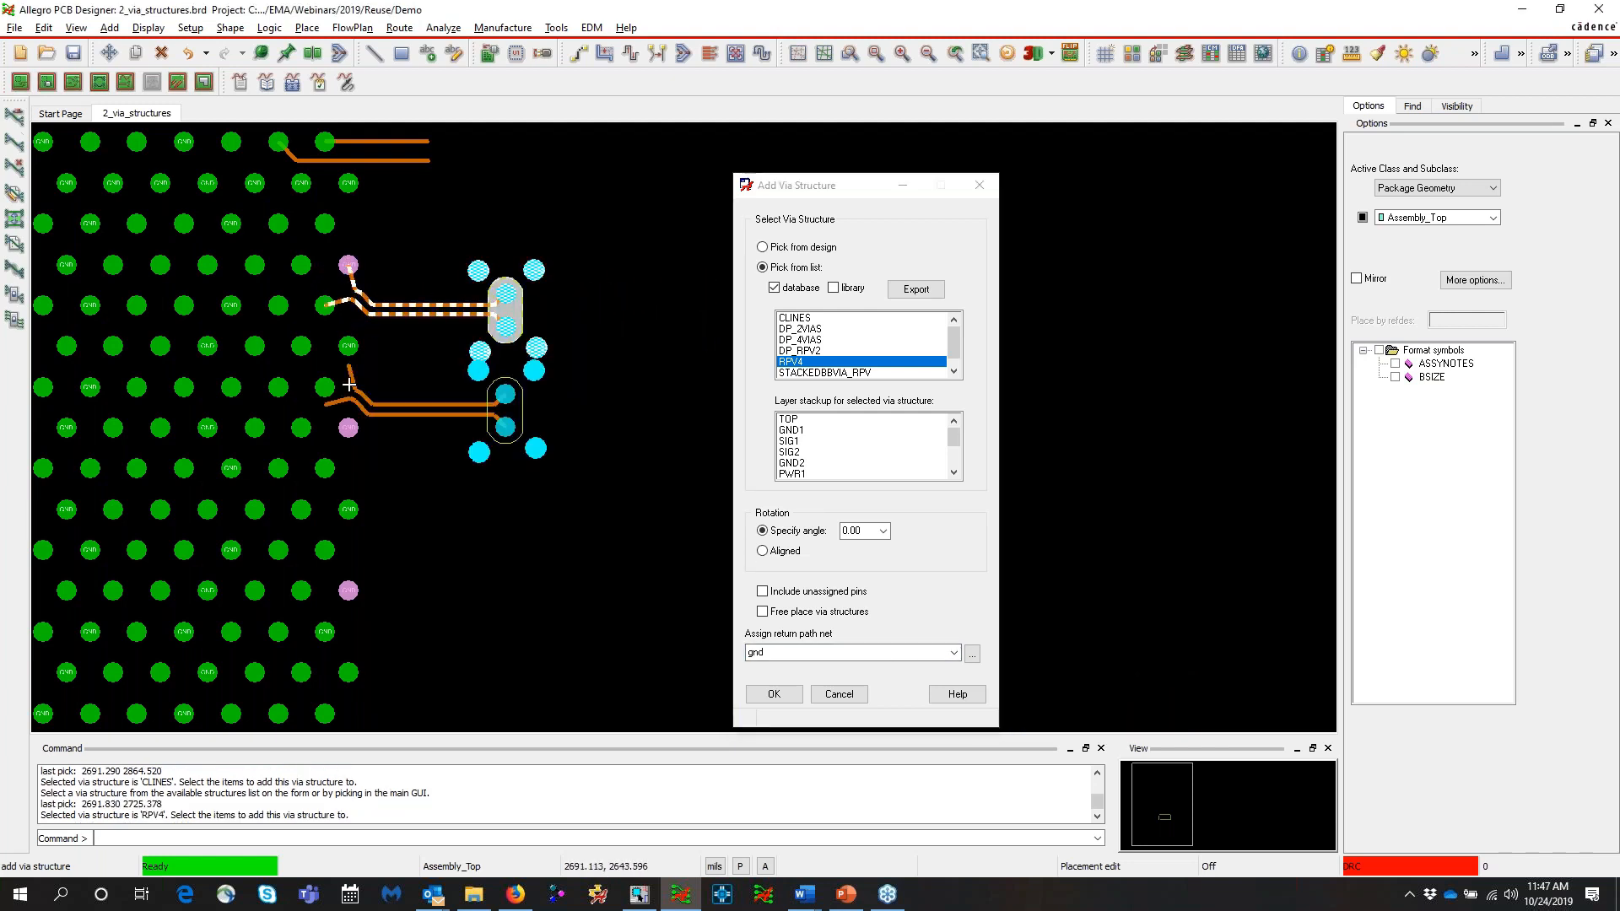
left_click(346, 441)
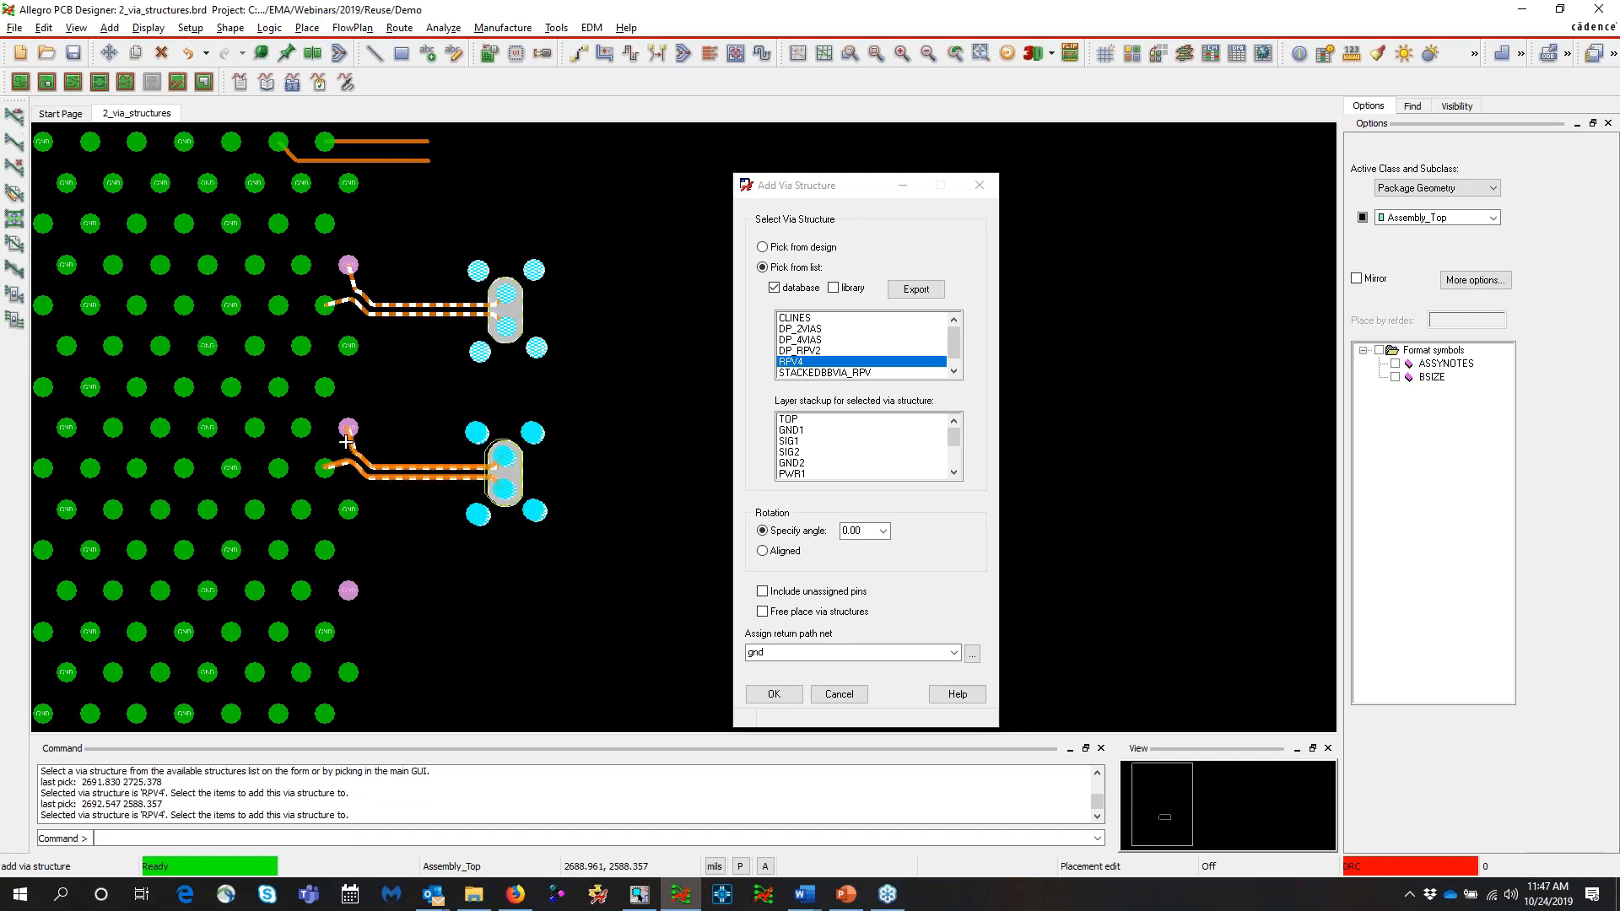
left_click(346, 589)
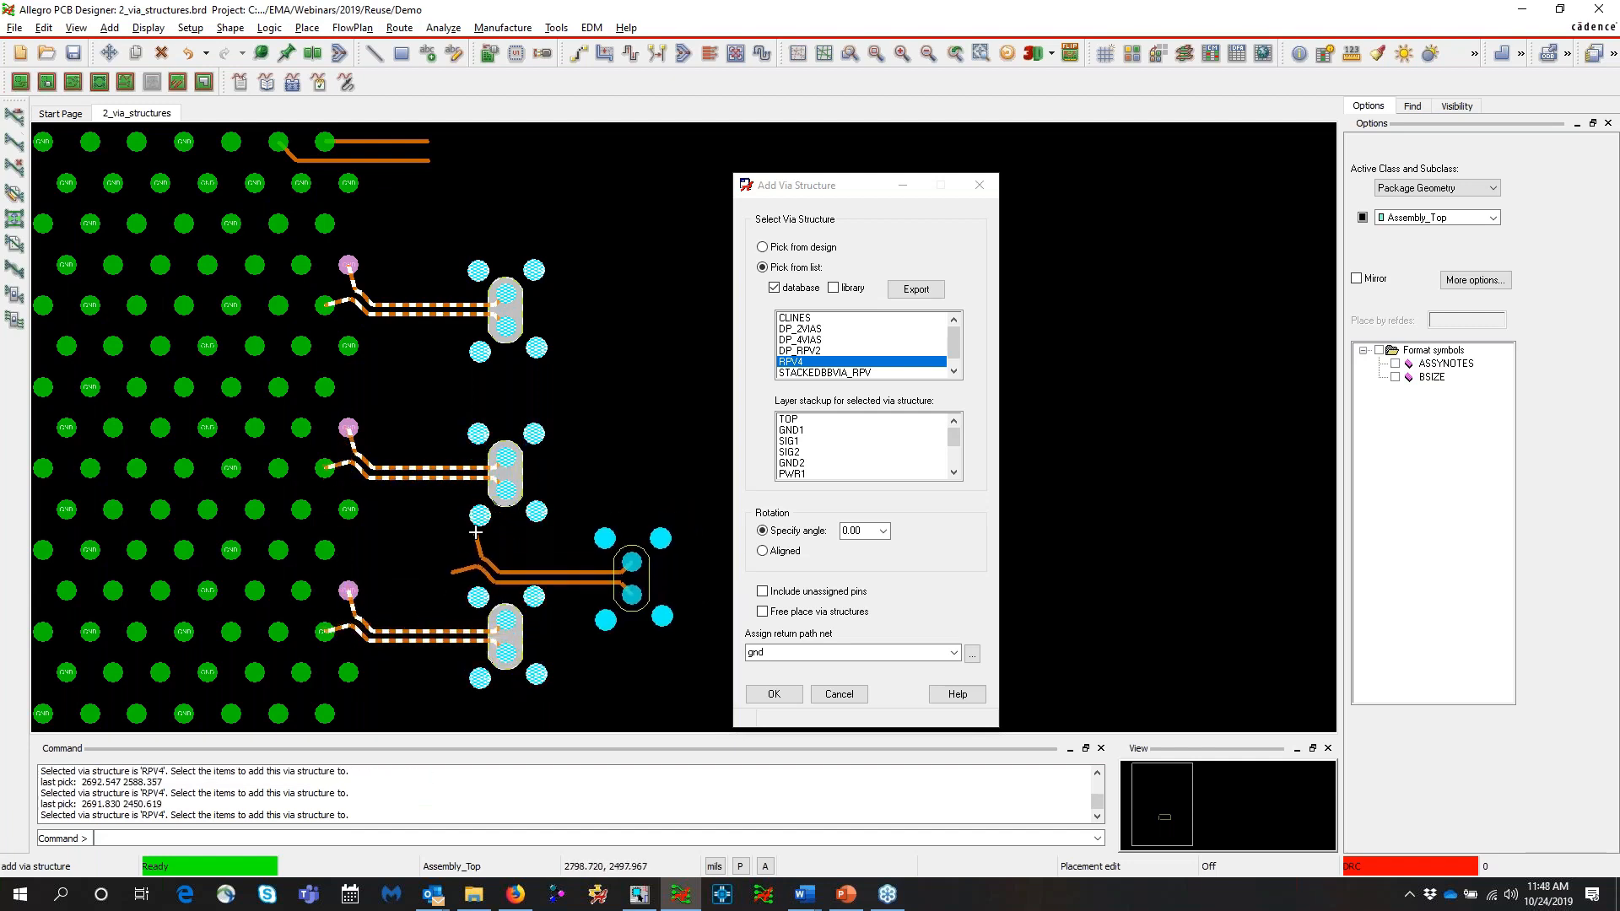
right_click(477, 532)
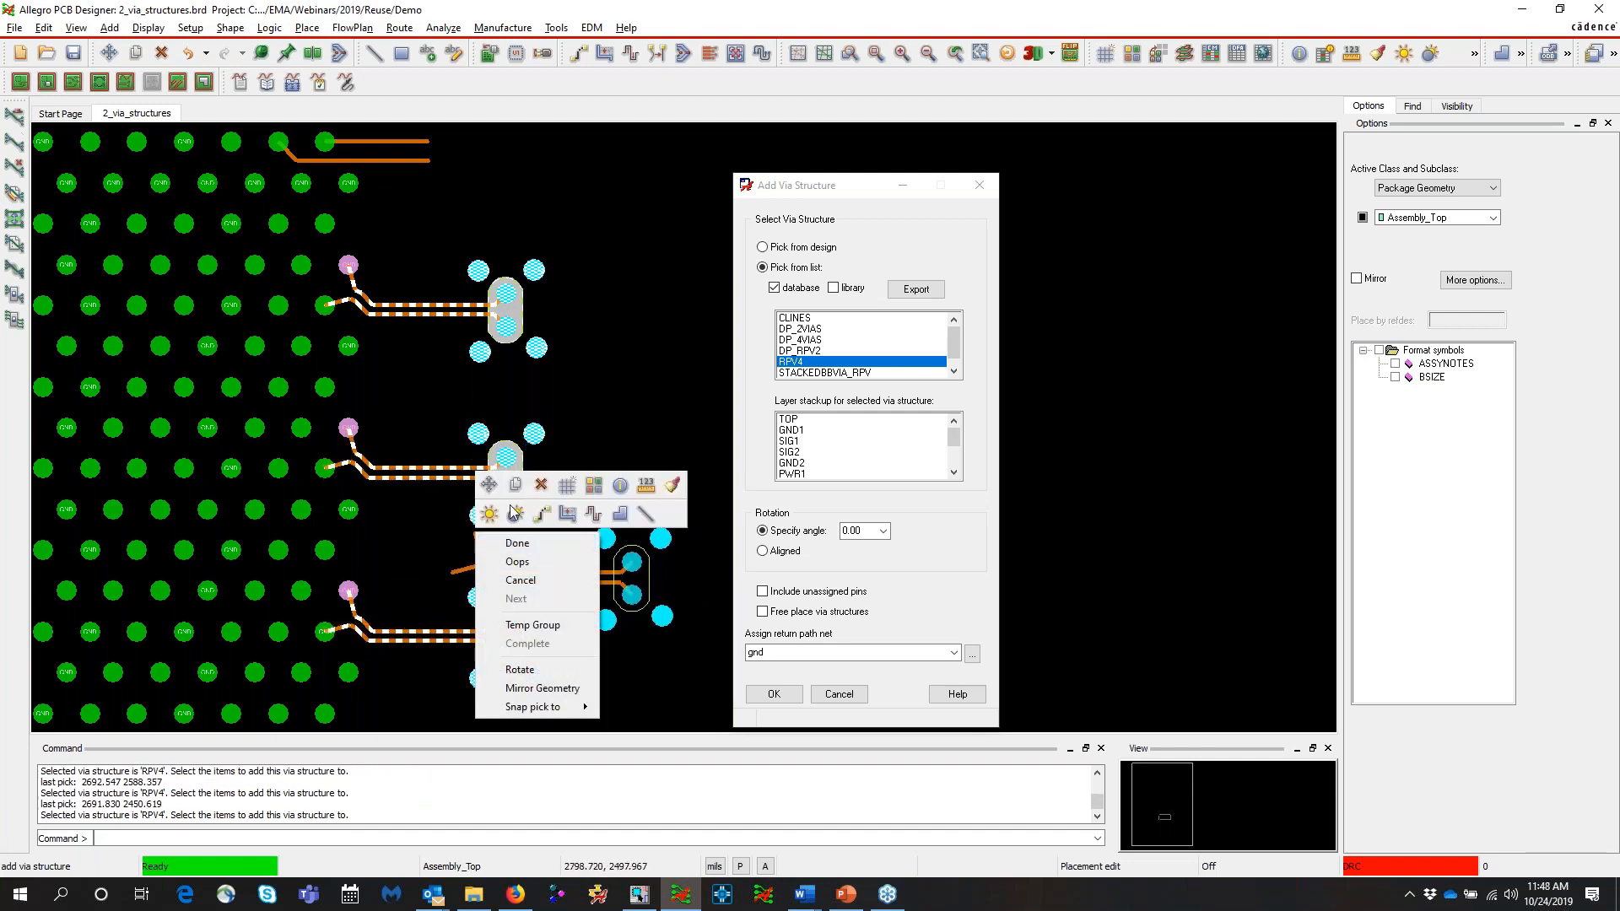
left_click(573, 406)
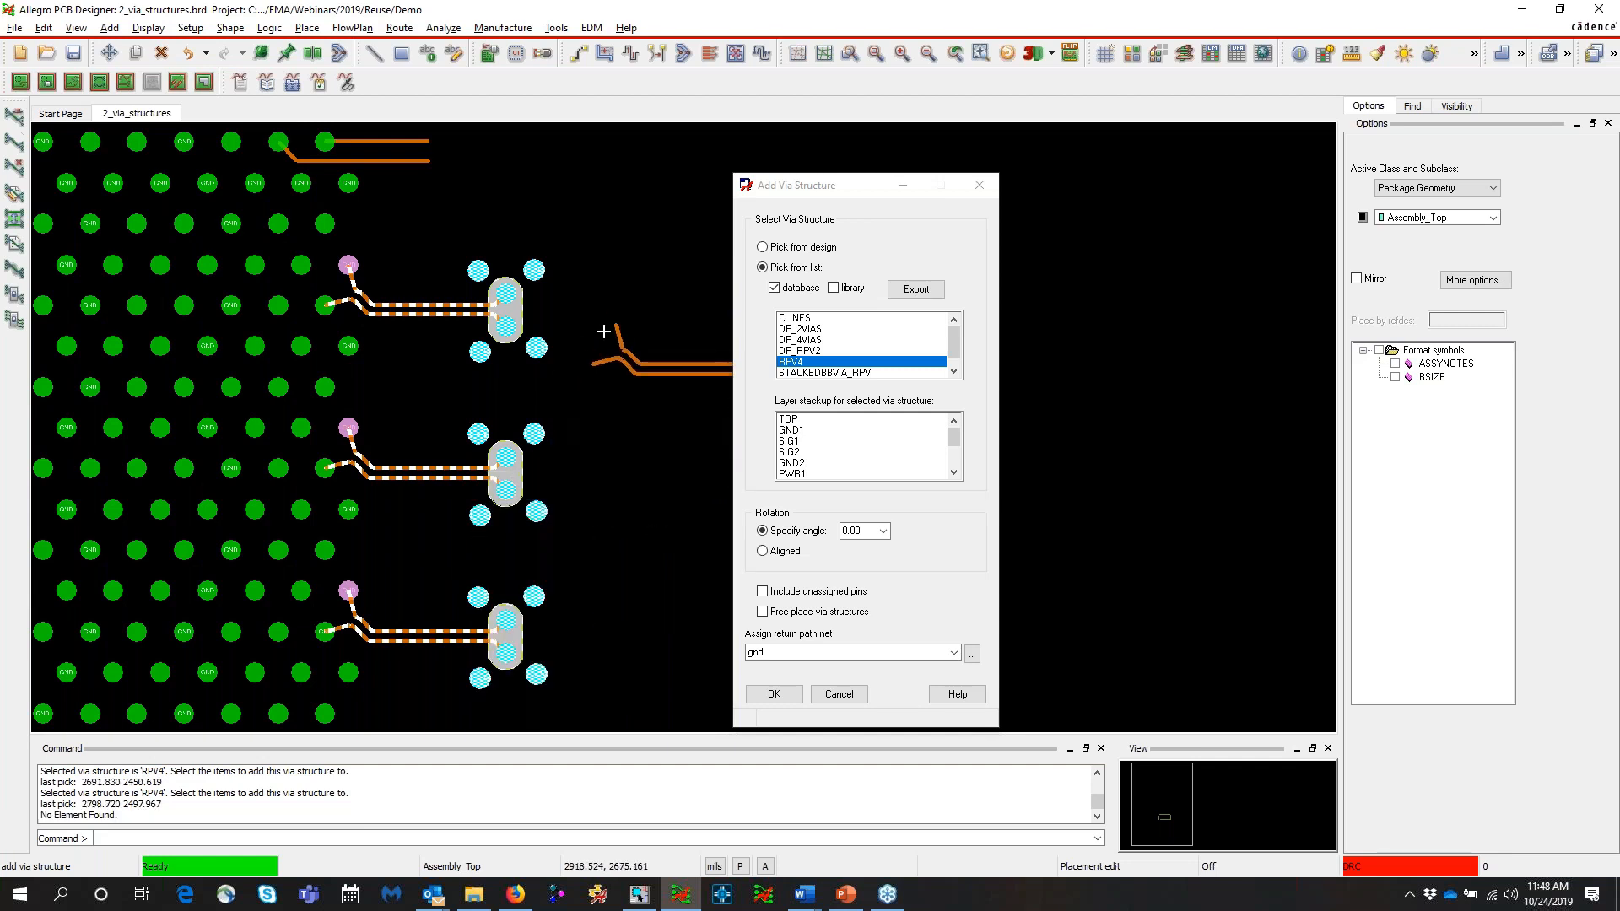
Choose the SV via structure for the column of blue pins and rotate it to 180 degrees
middle_click_drag(644, 334, 633, 350)
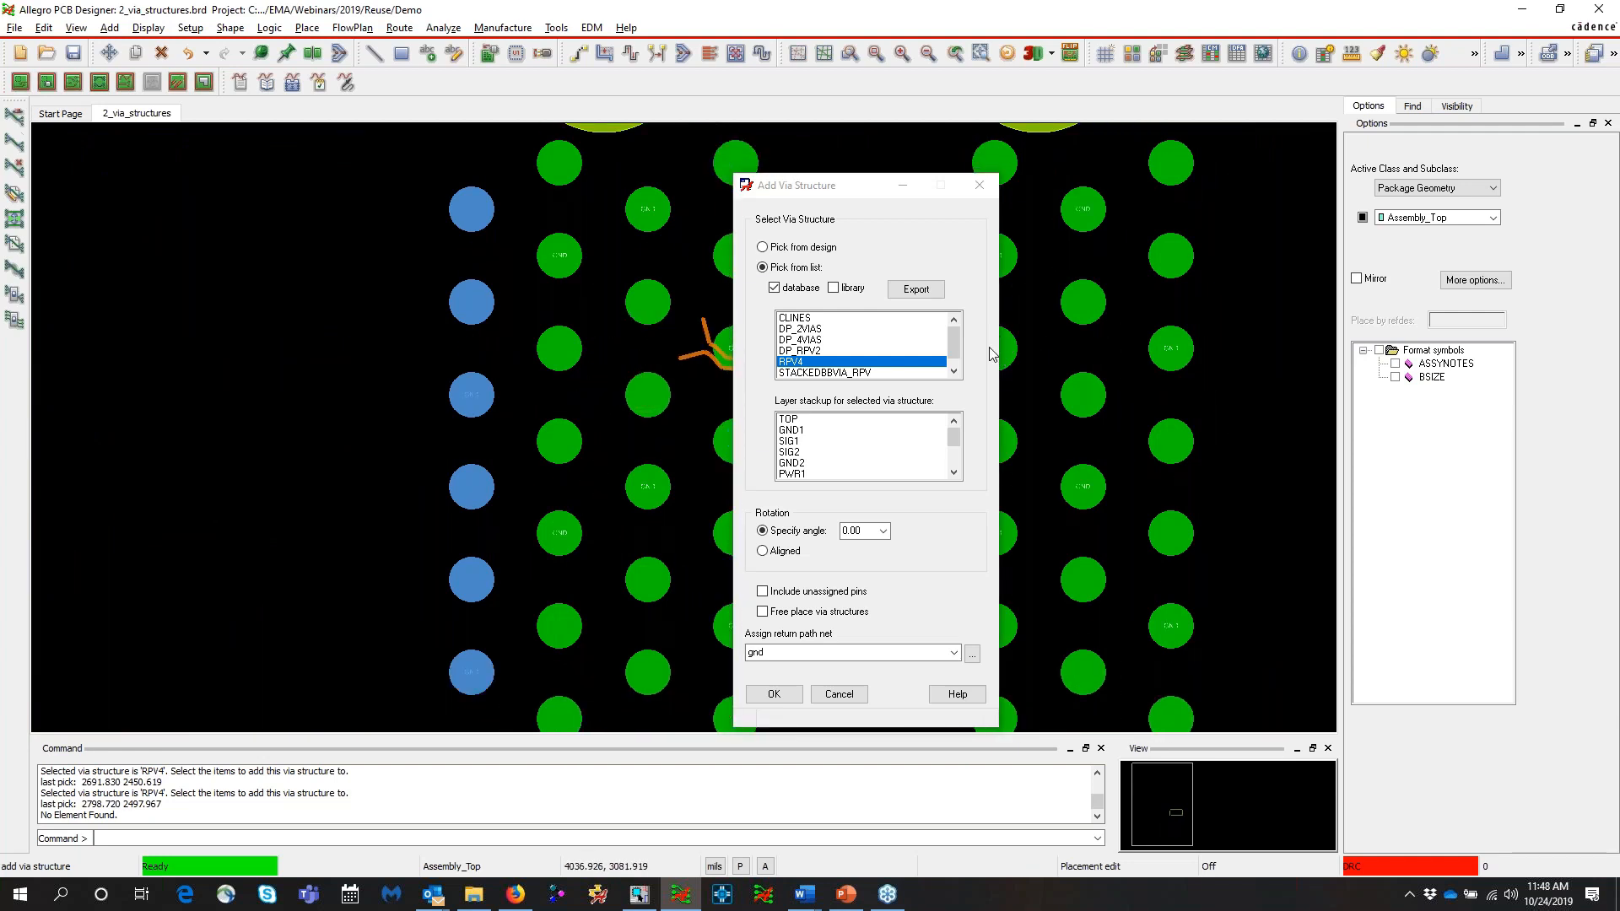
left_click_drag(955, 351, 953, 364)
left_click(785, 373)
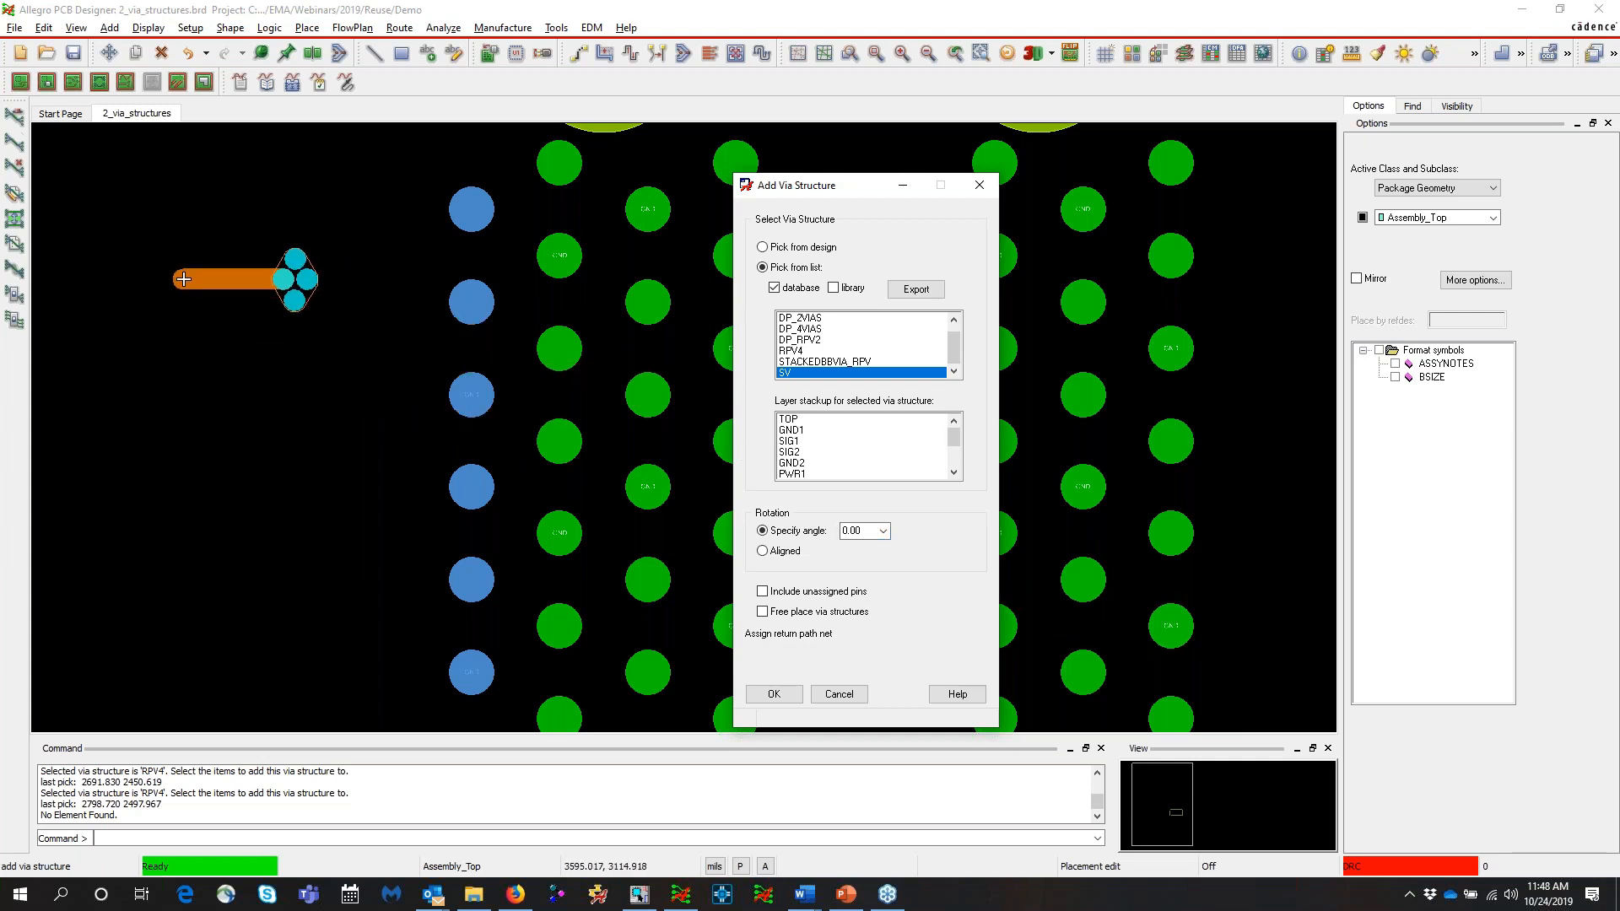
right_click(304, 280)
left_click(240, 417)
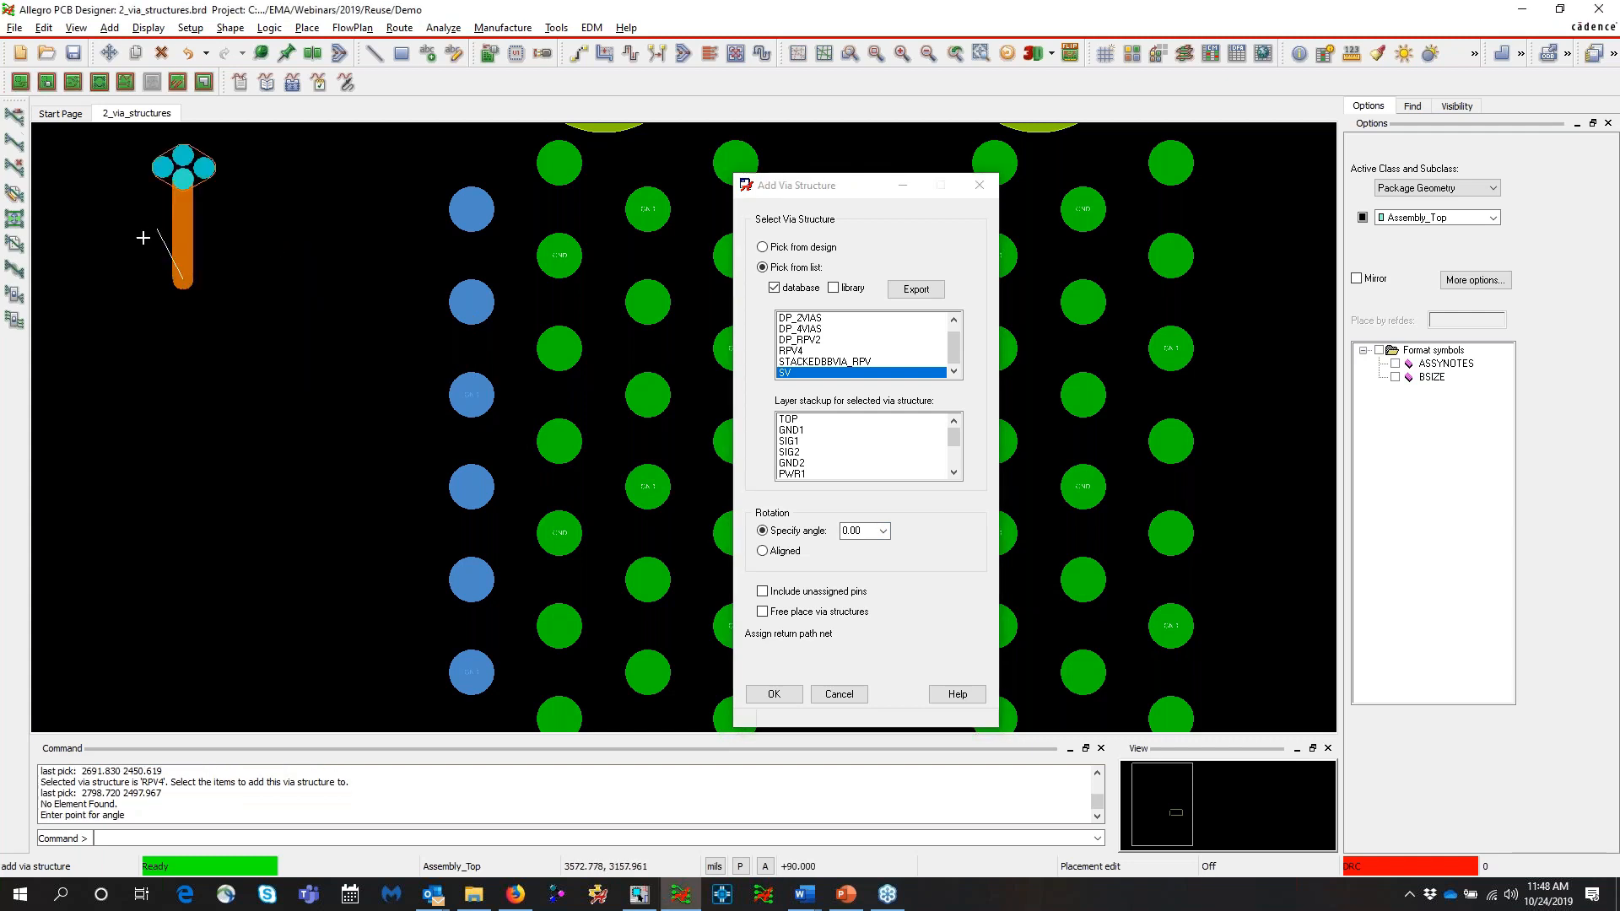
left_click(200, 163)
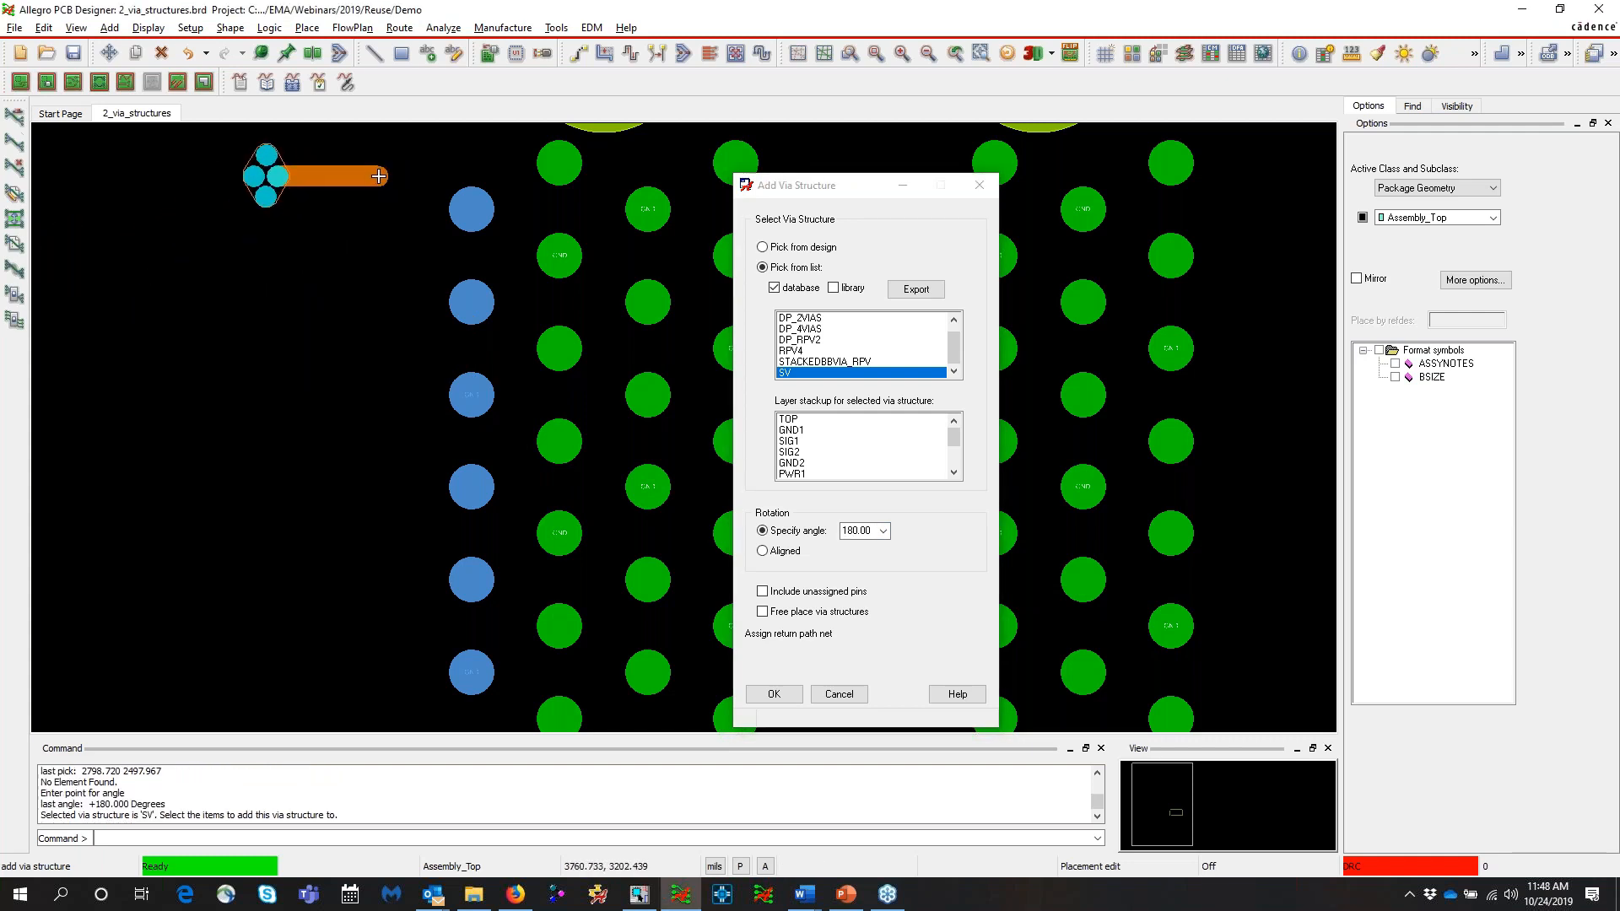
Try adding SV to all six blue pins at once with unassigned pins excluded, and undo the placement
left_click_drag(378, 176, 509, 676)
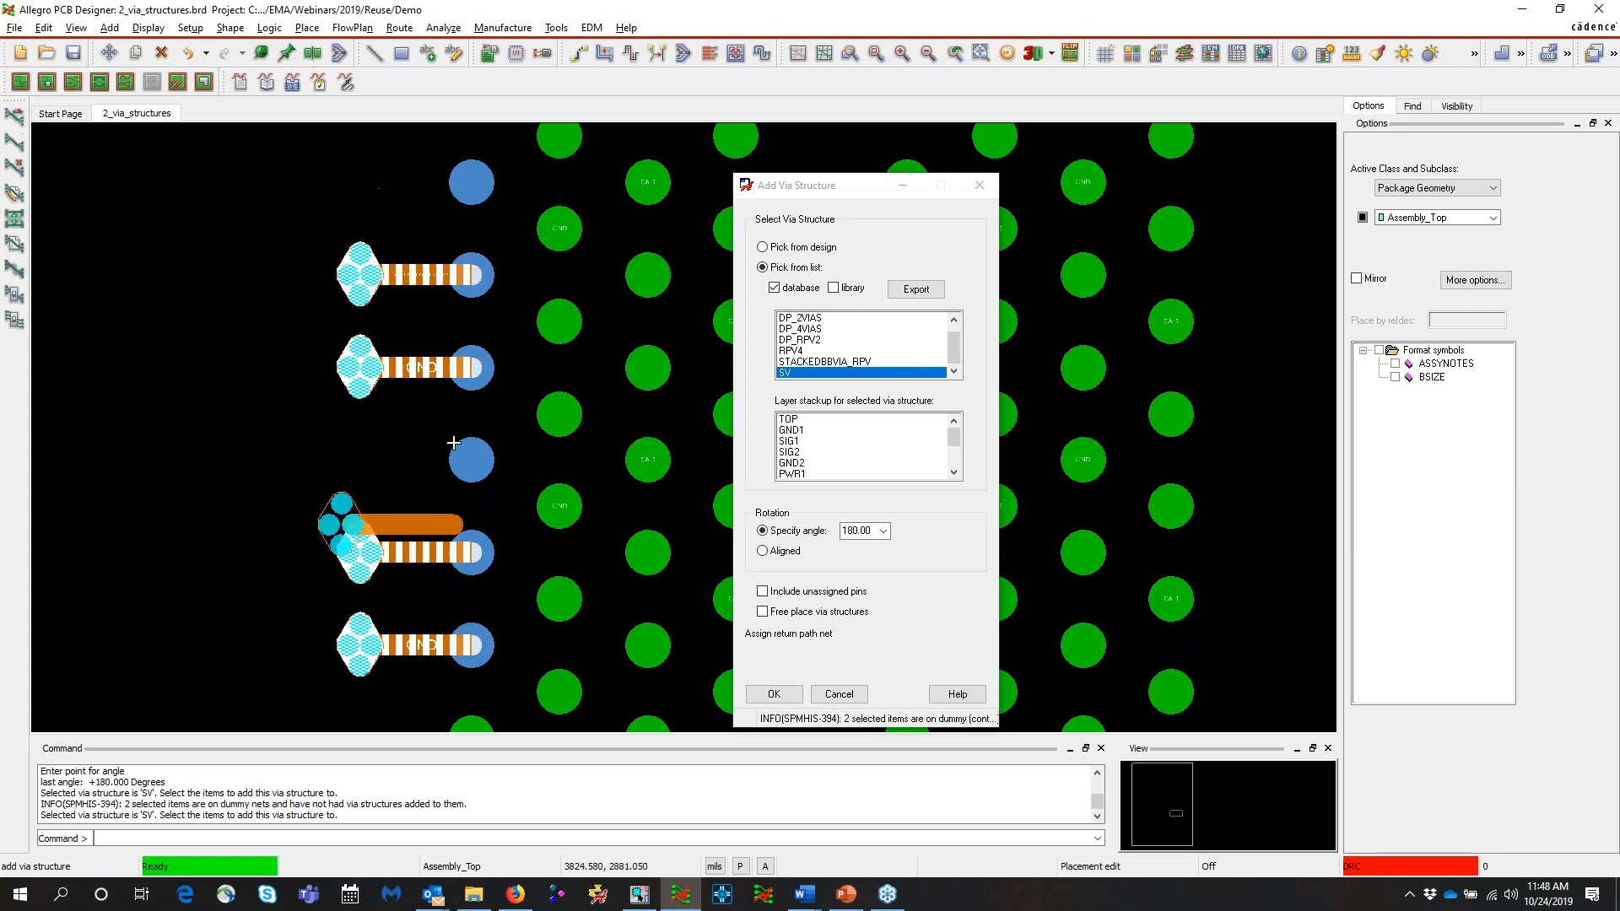
right_click(286, 181)
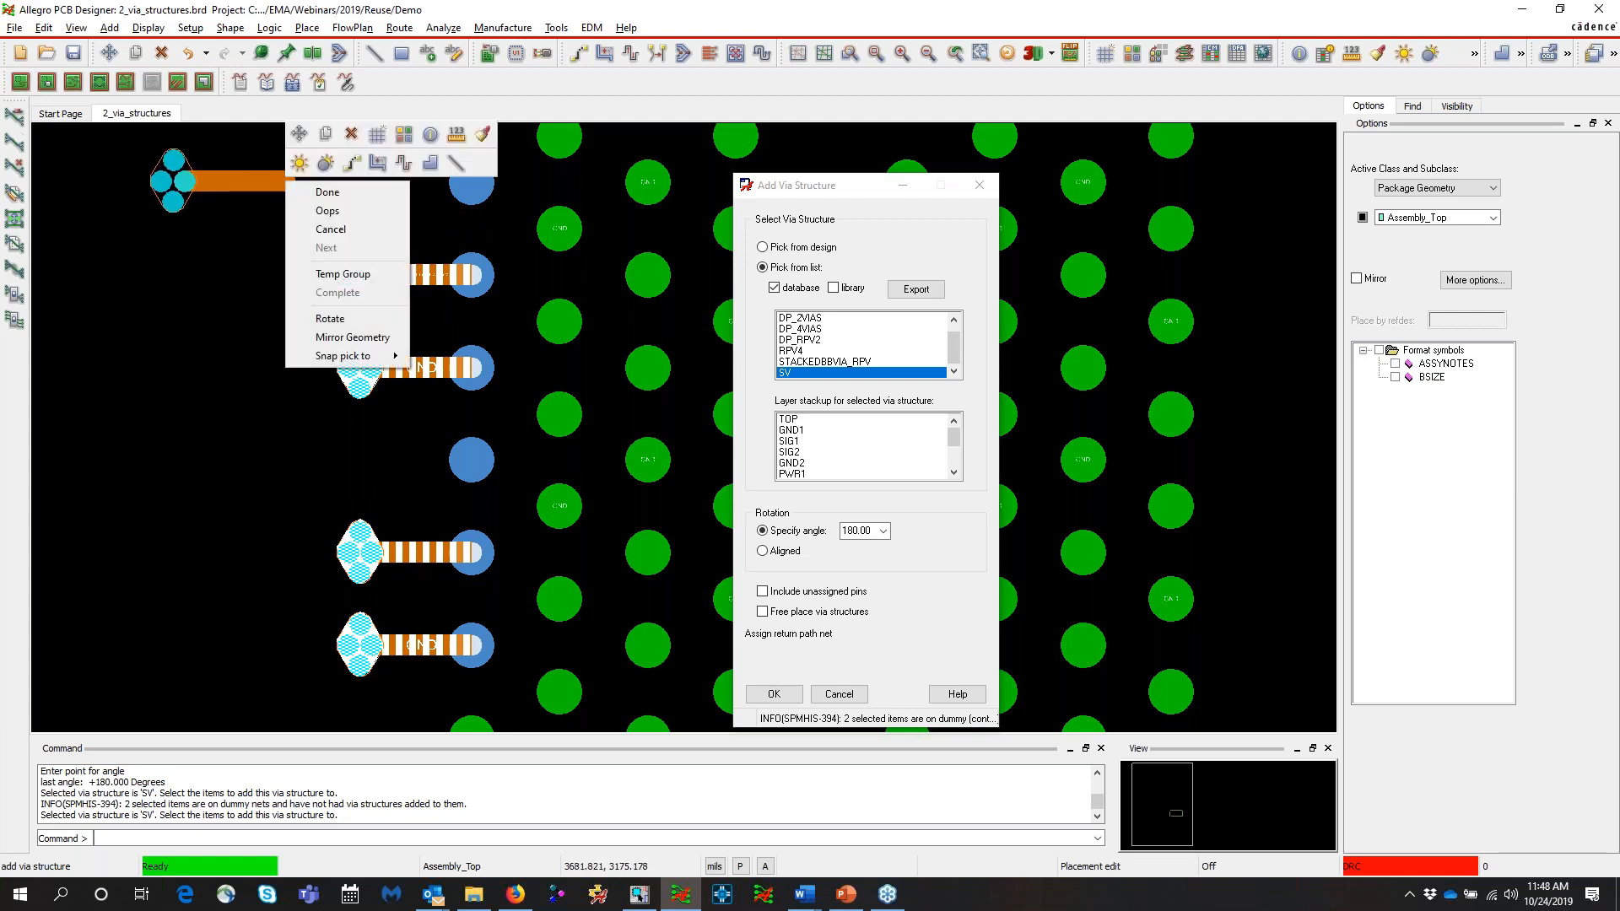
left_click(325, 206)
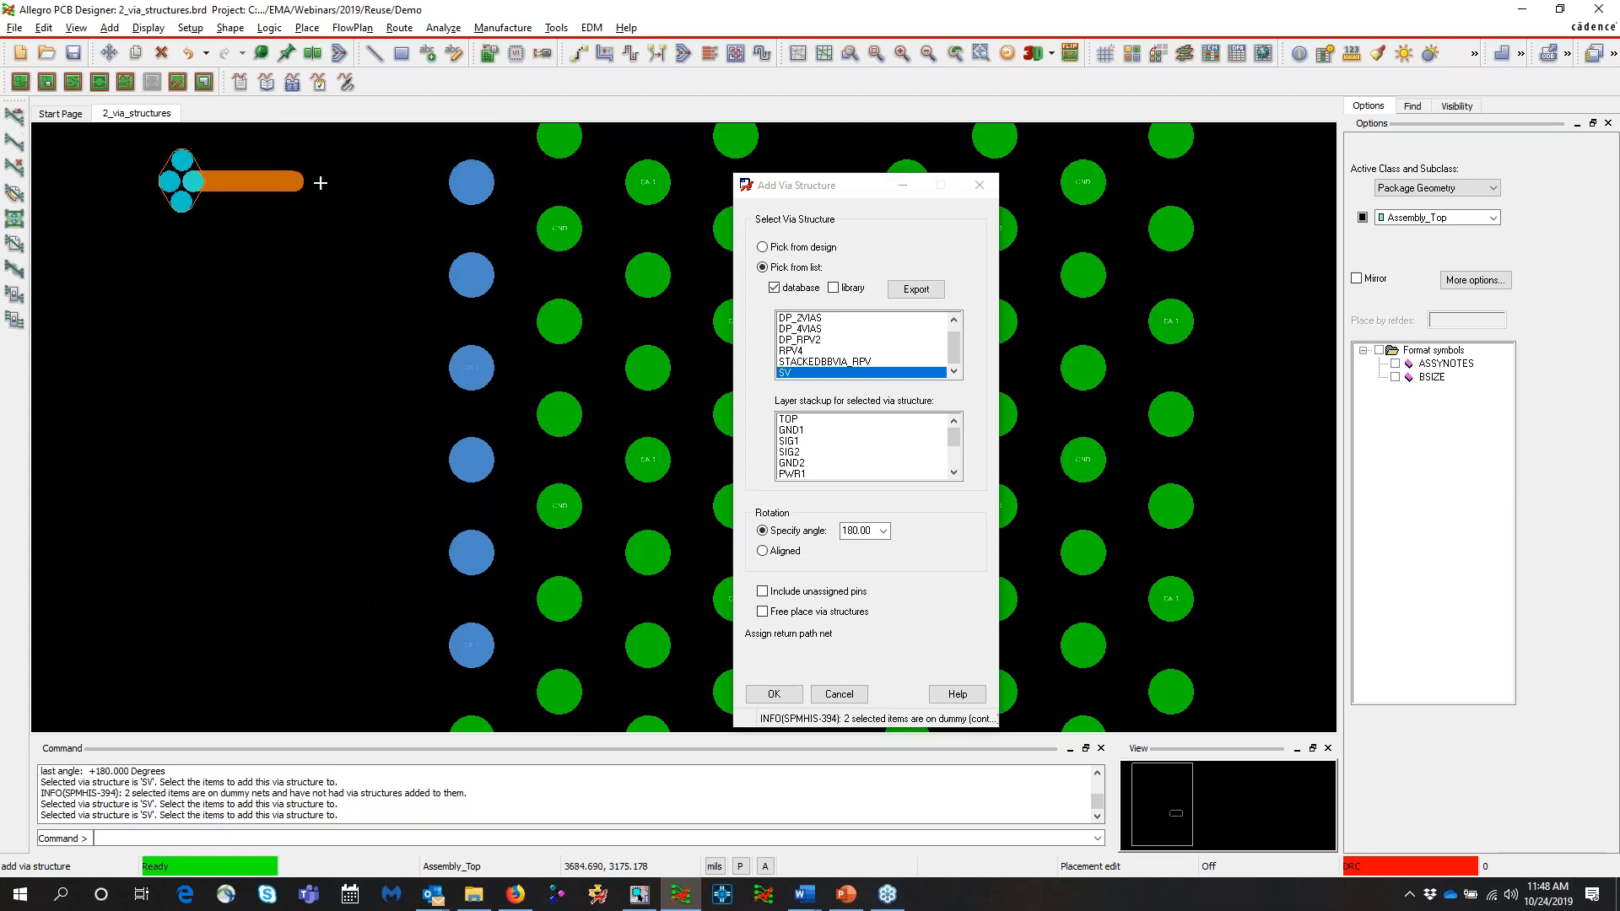
Include unassigned pins and add the SV via structure to all six blue pins in the column at once
left_click(763, 592)
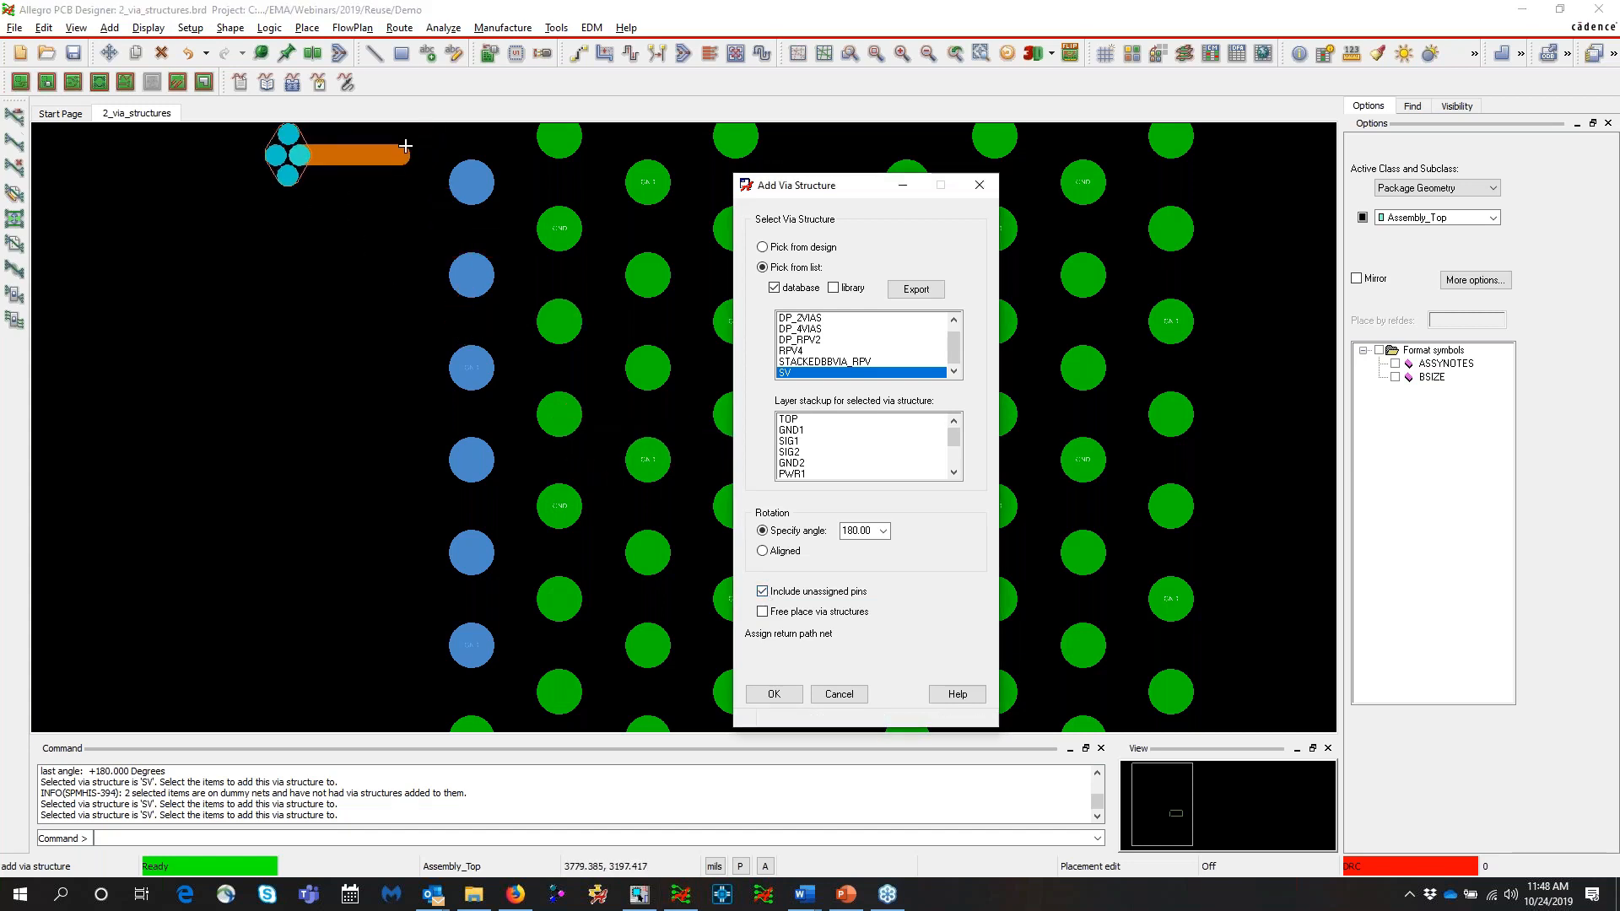
left_click_drag(410, 142, 495, 614)
scroll(308, 312, "down", 2)
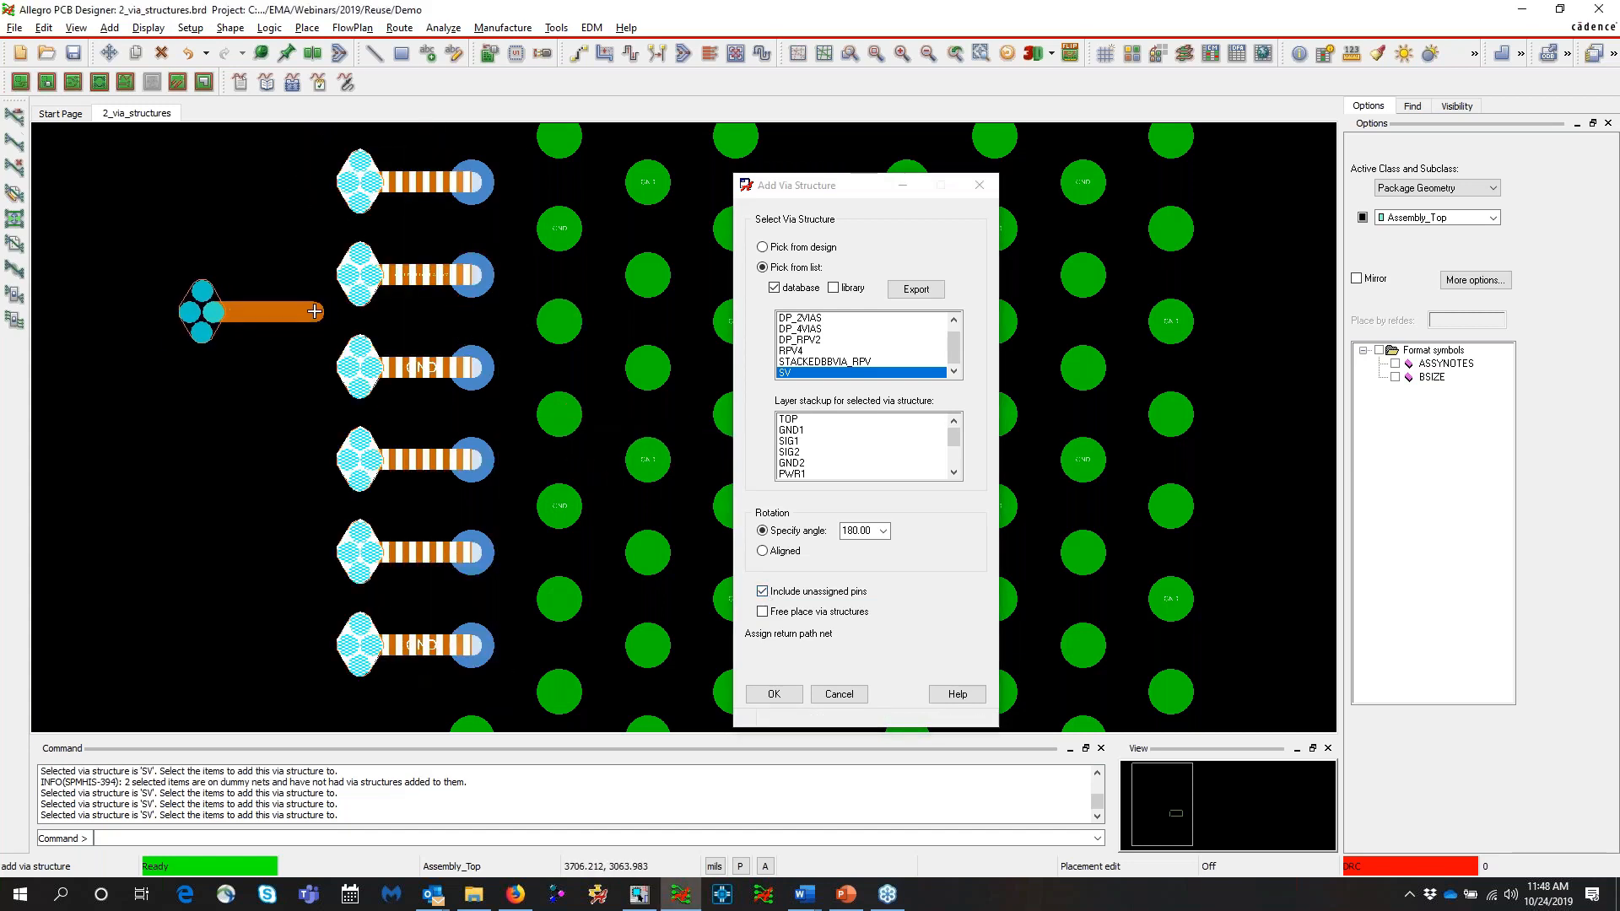
Choose the DP_RPV2 via structure and try placing it in the empty board area beside the pin array with free placement off
middle_click_drag(313, 311, 387, 313)
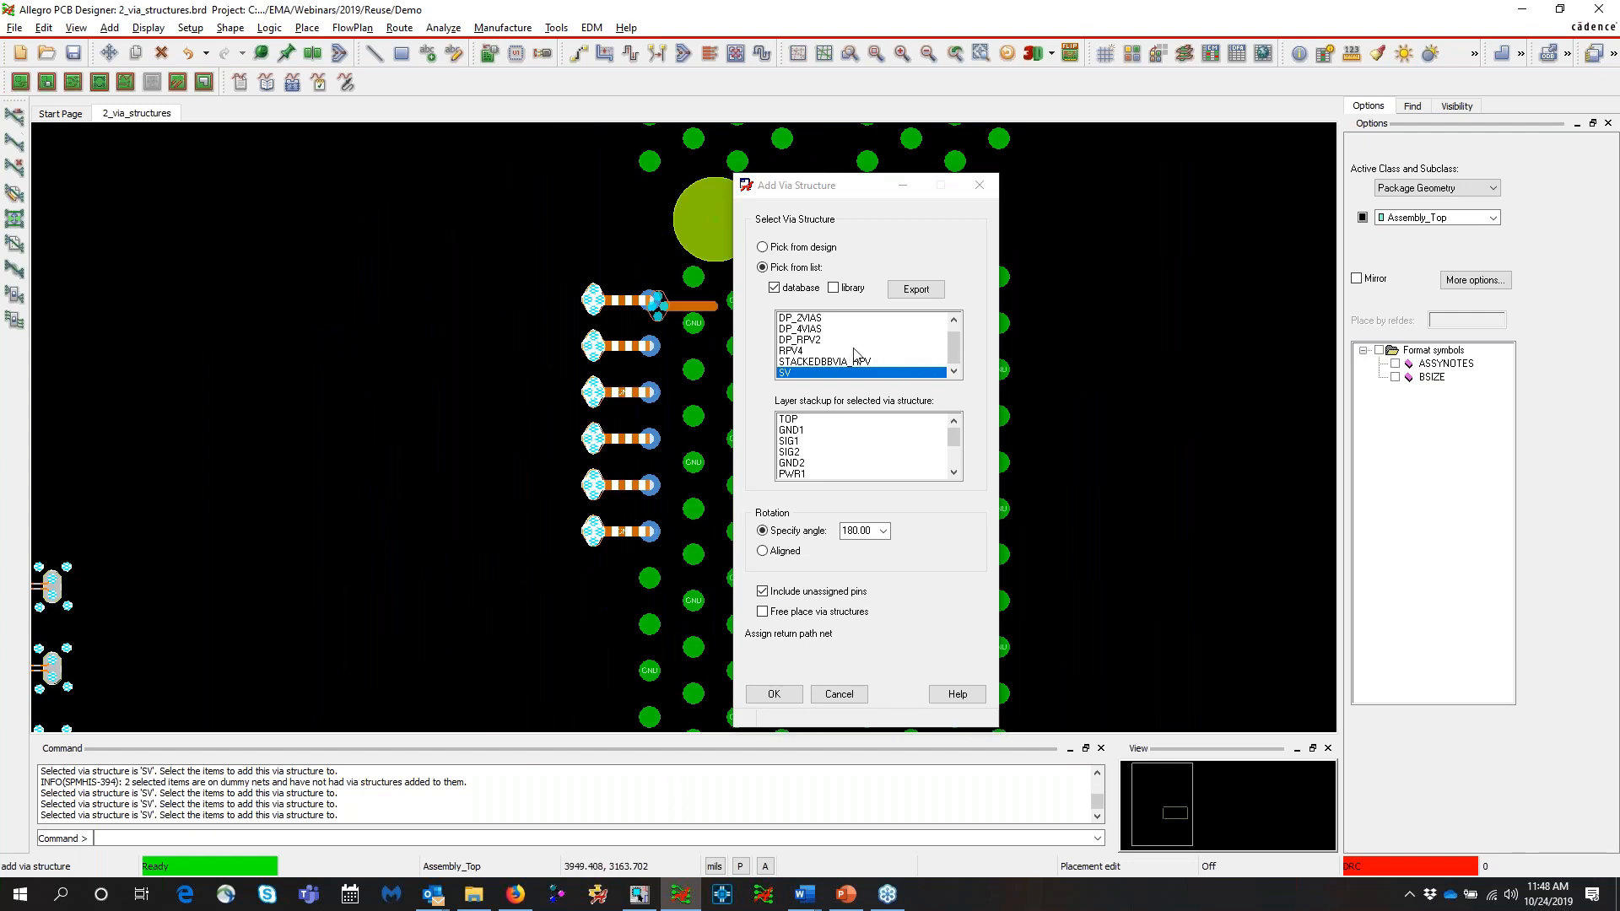
left_click(810, 341)
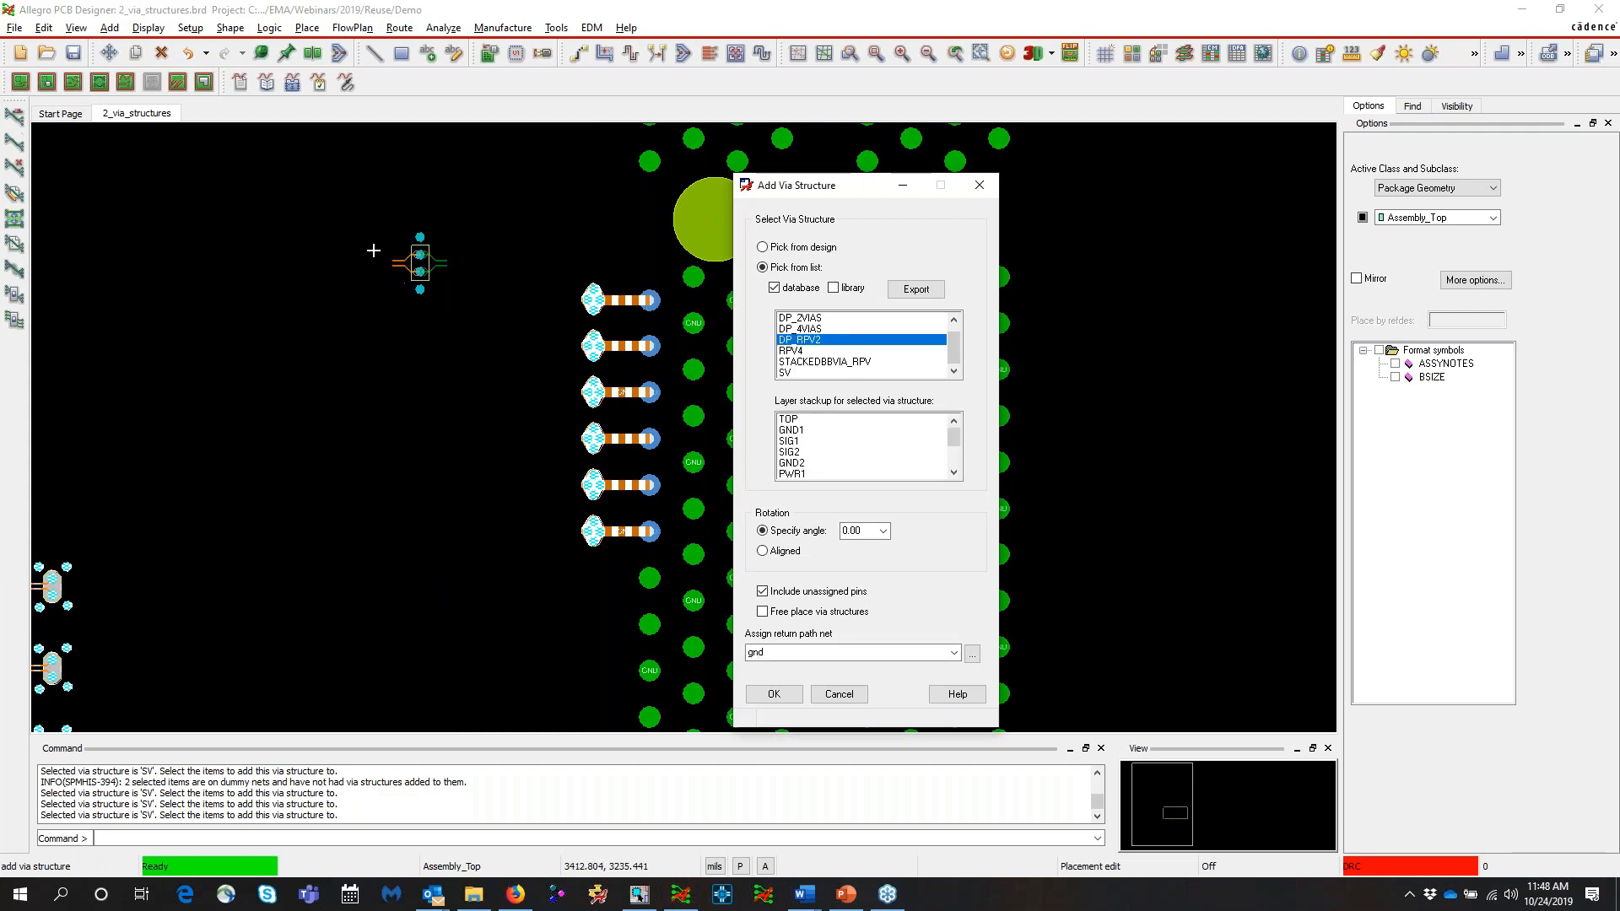
left_click(387, 352)
left_click(270, 352)
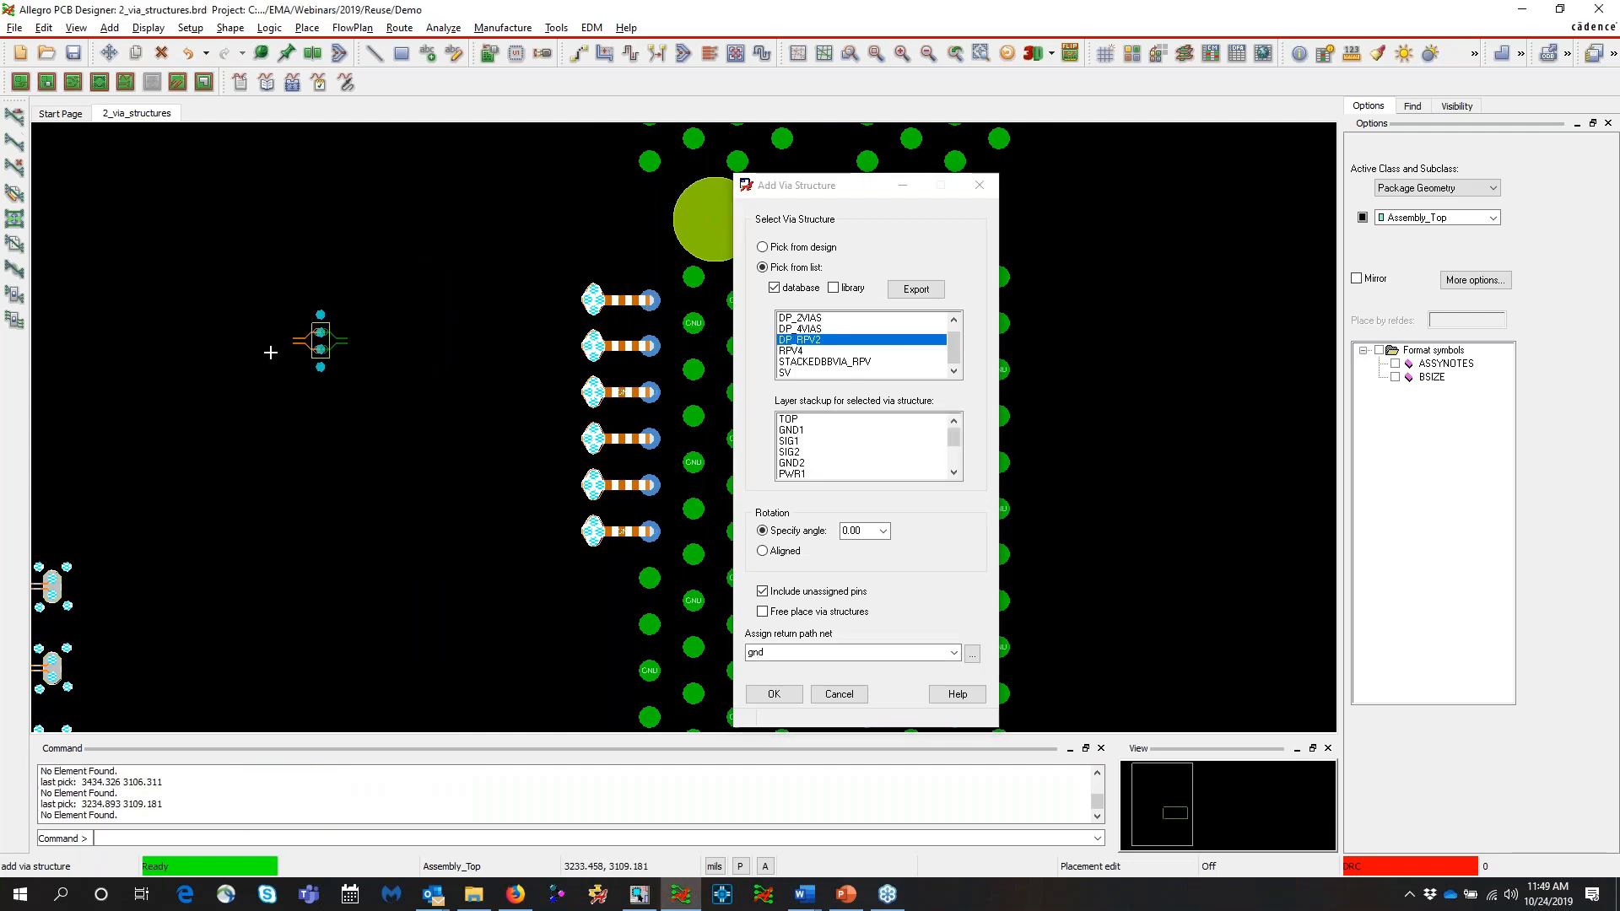
left_click(203, 474)
left_click(353, 355)
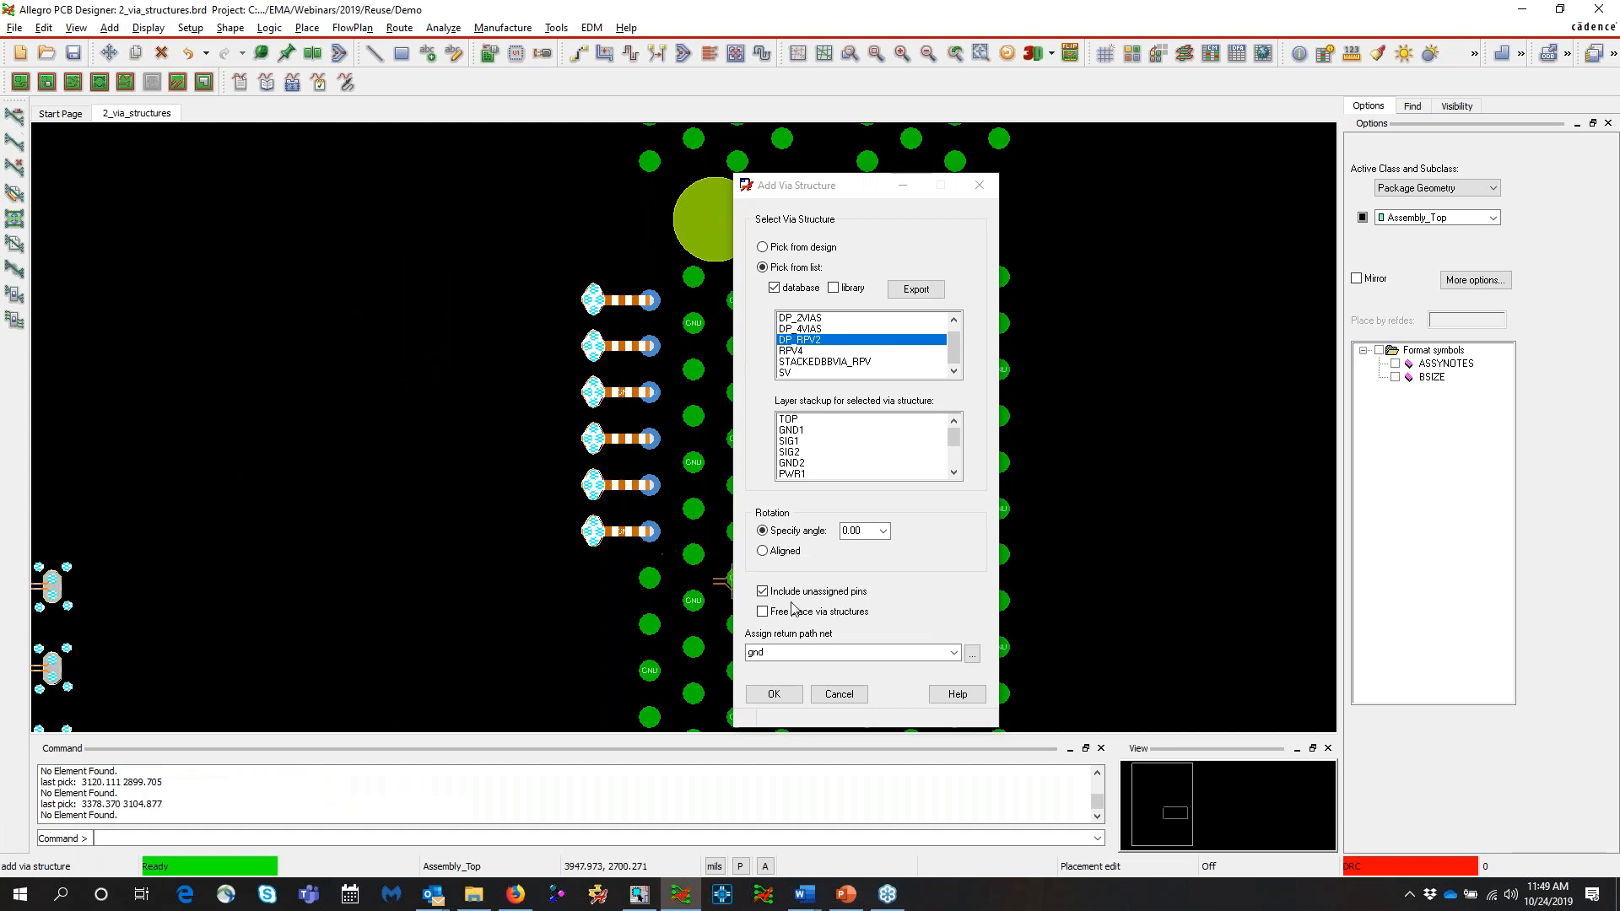
Enable free placement and place three DP_RPV2 via structures in a vertical column in the empty area beside the pin array, finishing the command
left_click(763, 613)
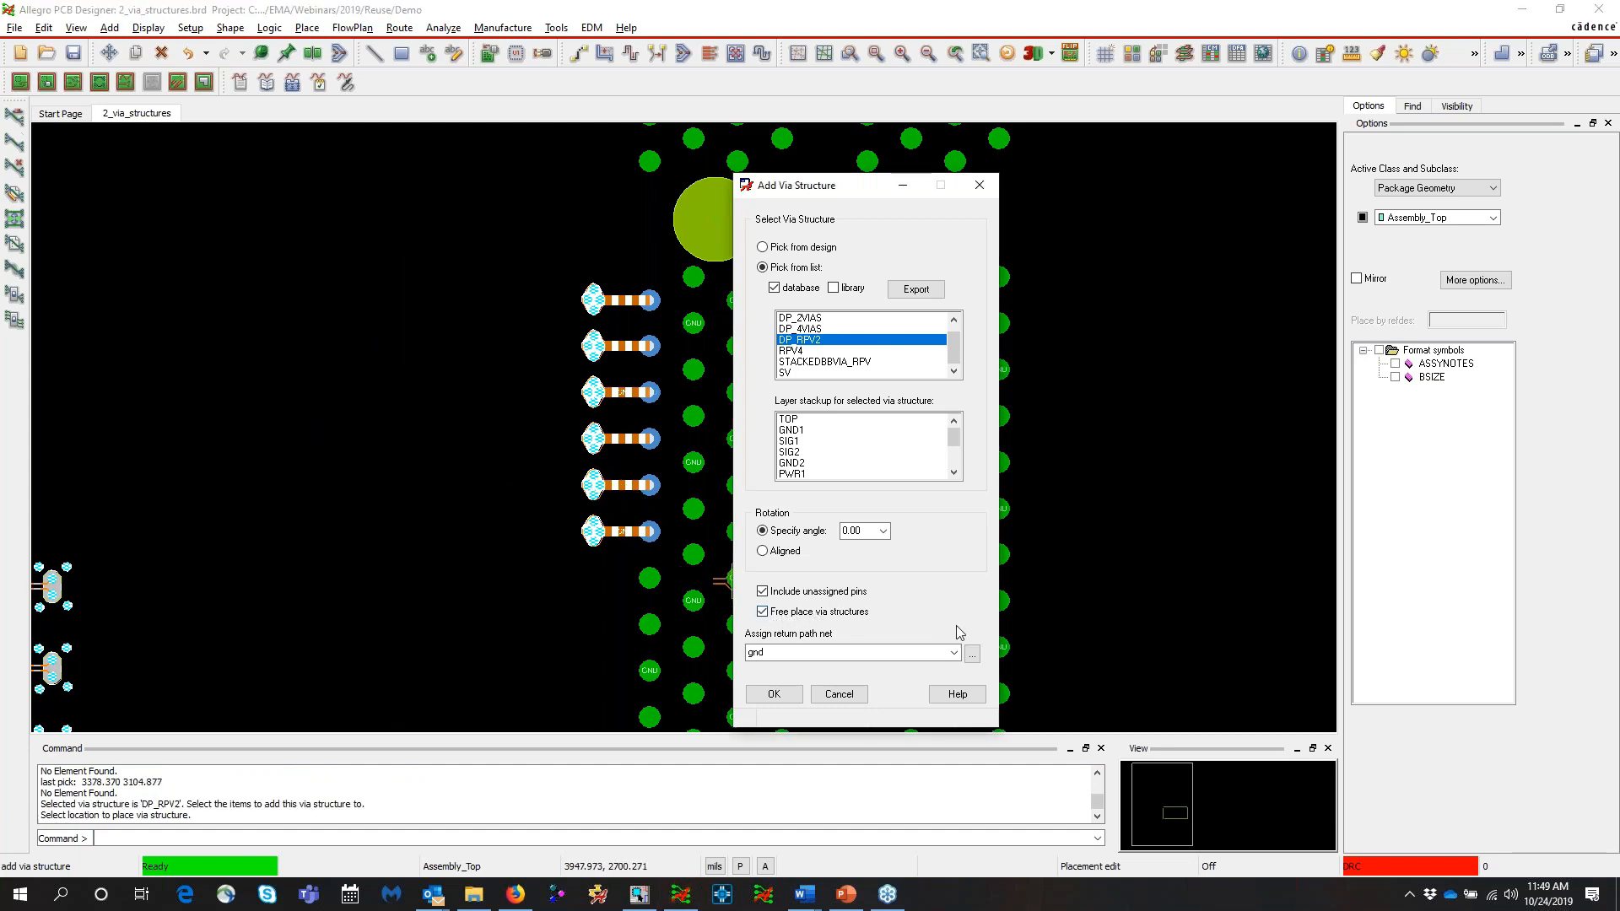
left_click(291, 333)
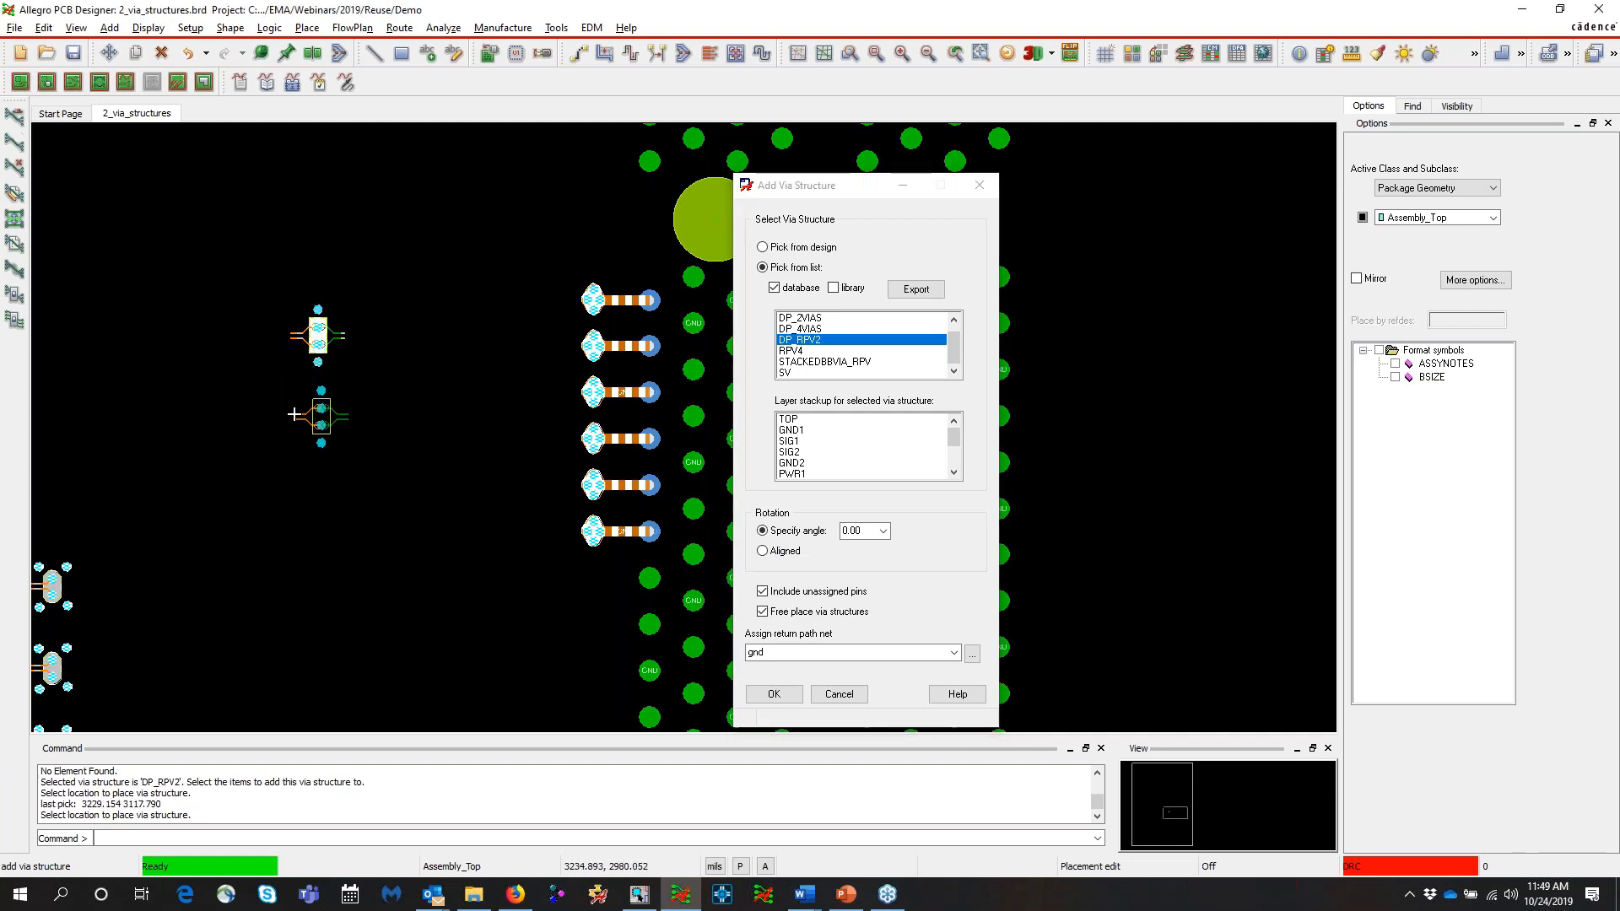
left_click(291, 422)
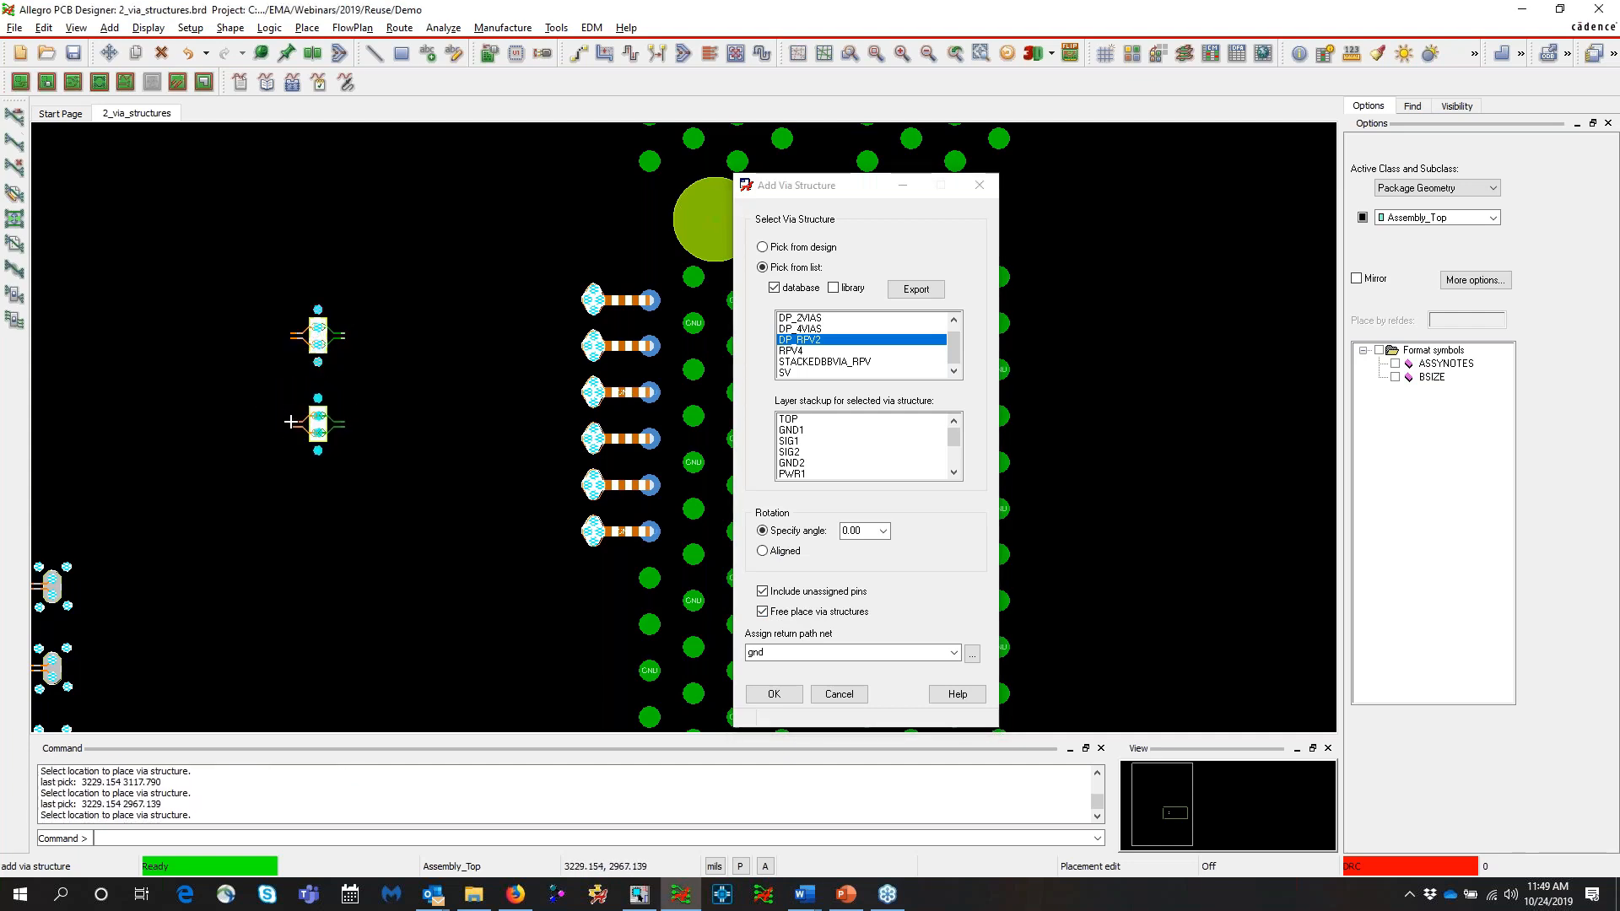
left_click(291, 506)
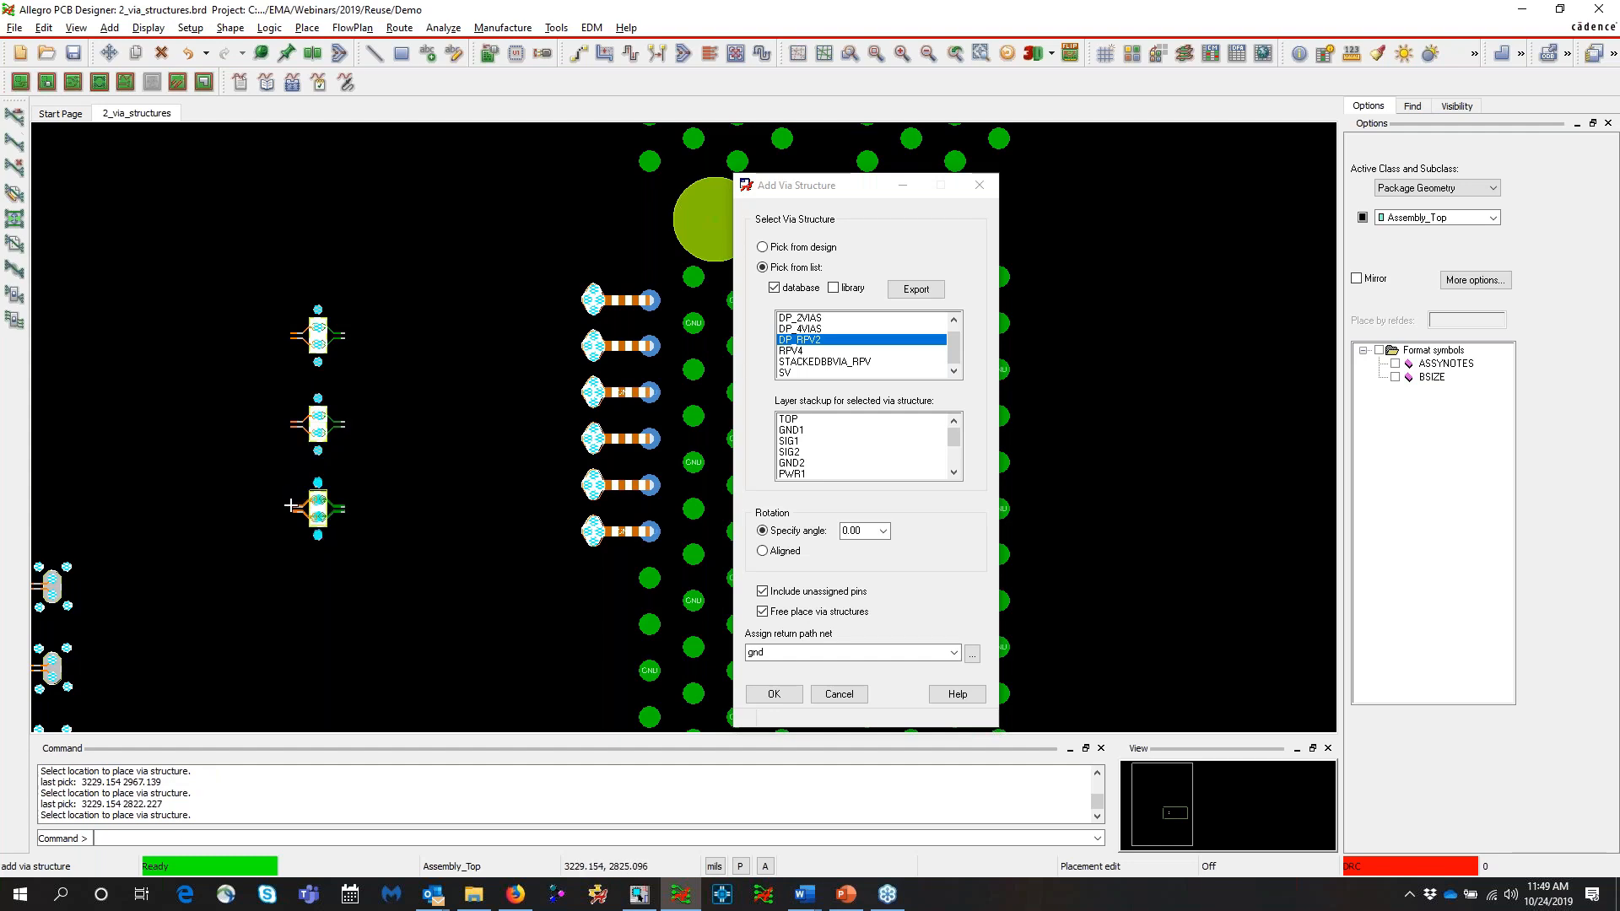
right_click(437, 466)
left_click(456, 474)
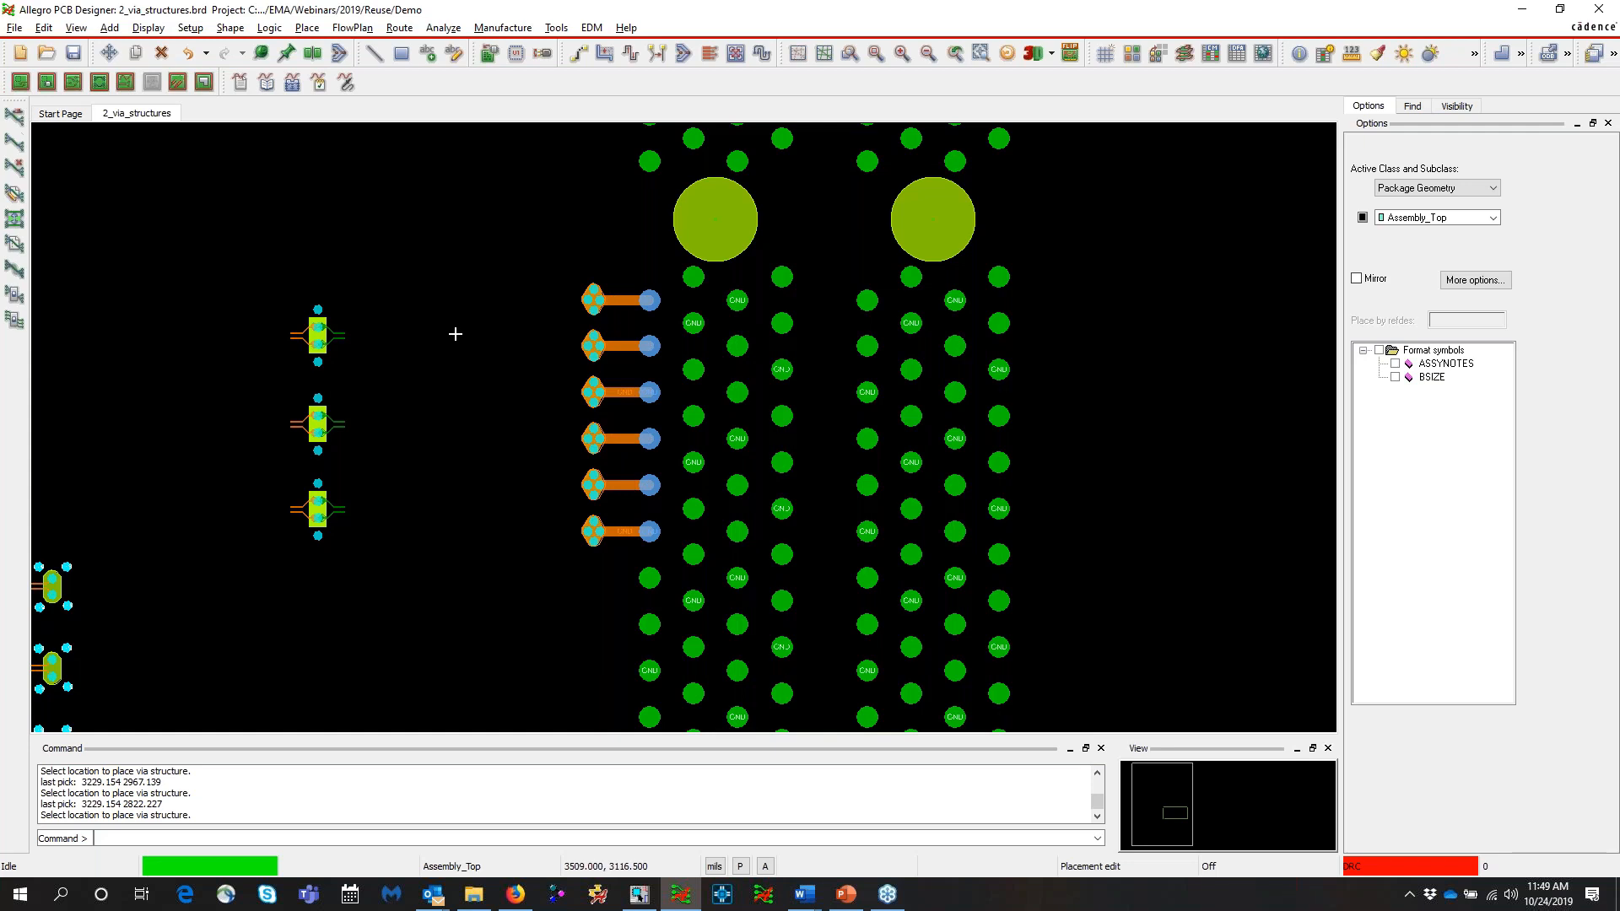
Switch to the Reuse Webinar presentation in PowerPoint, start the slide show from the Demo Time slide and advance to the Questions slide
left_click(1522, 9)
left_click(846, 896)
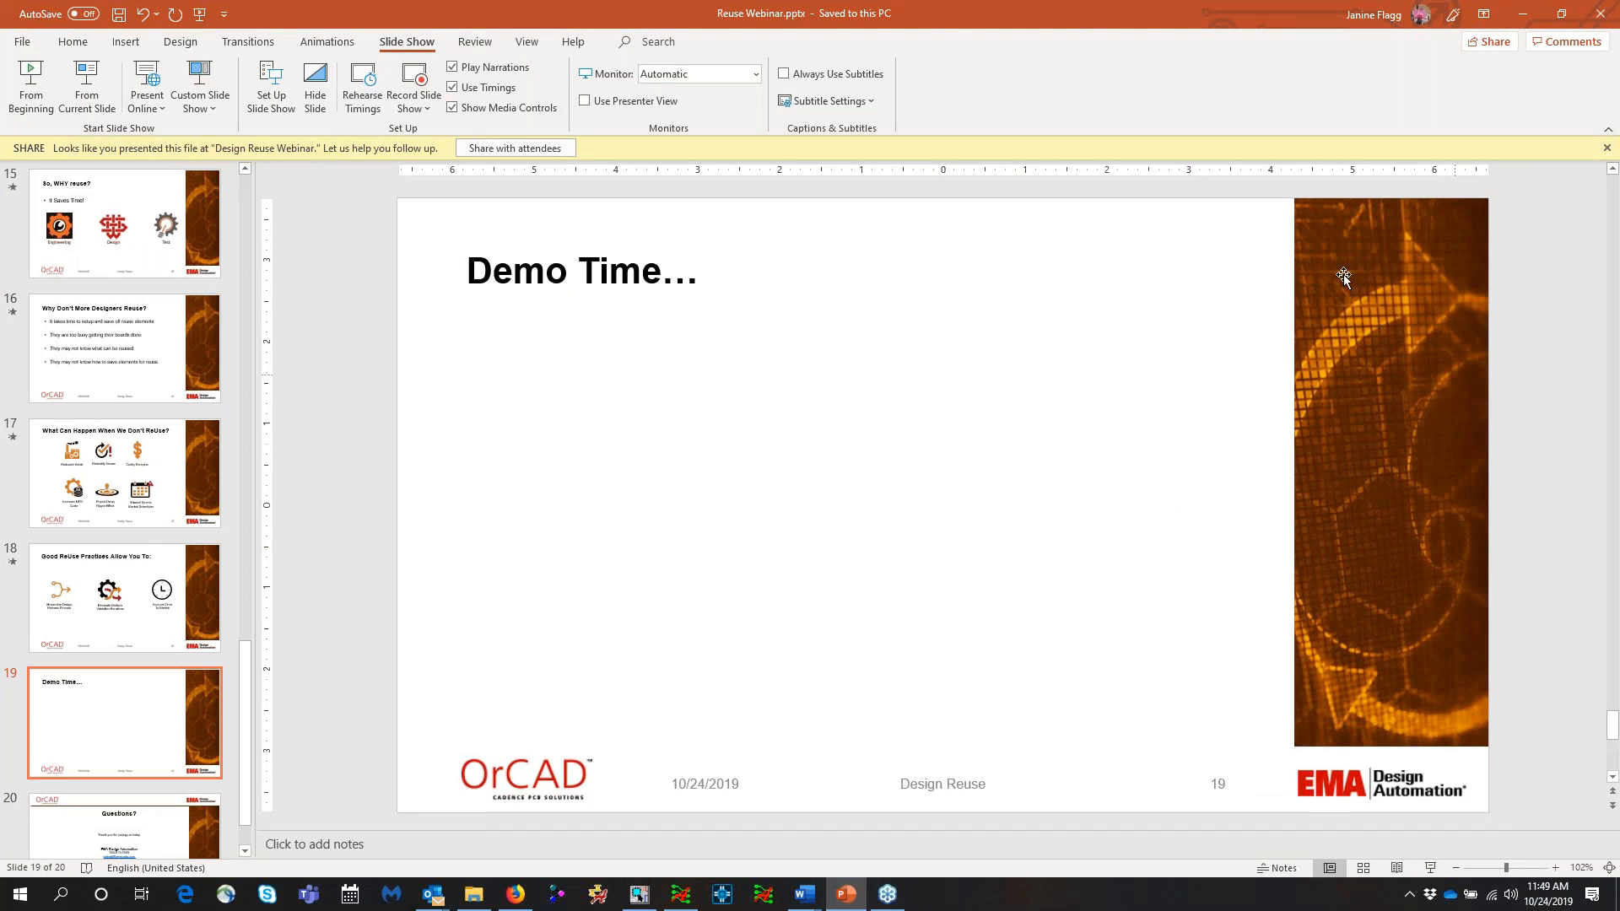
left_click(88, 82)
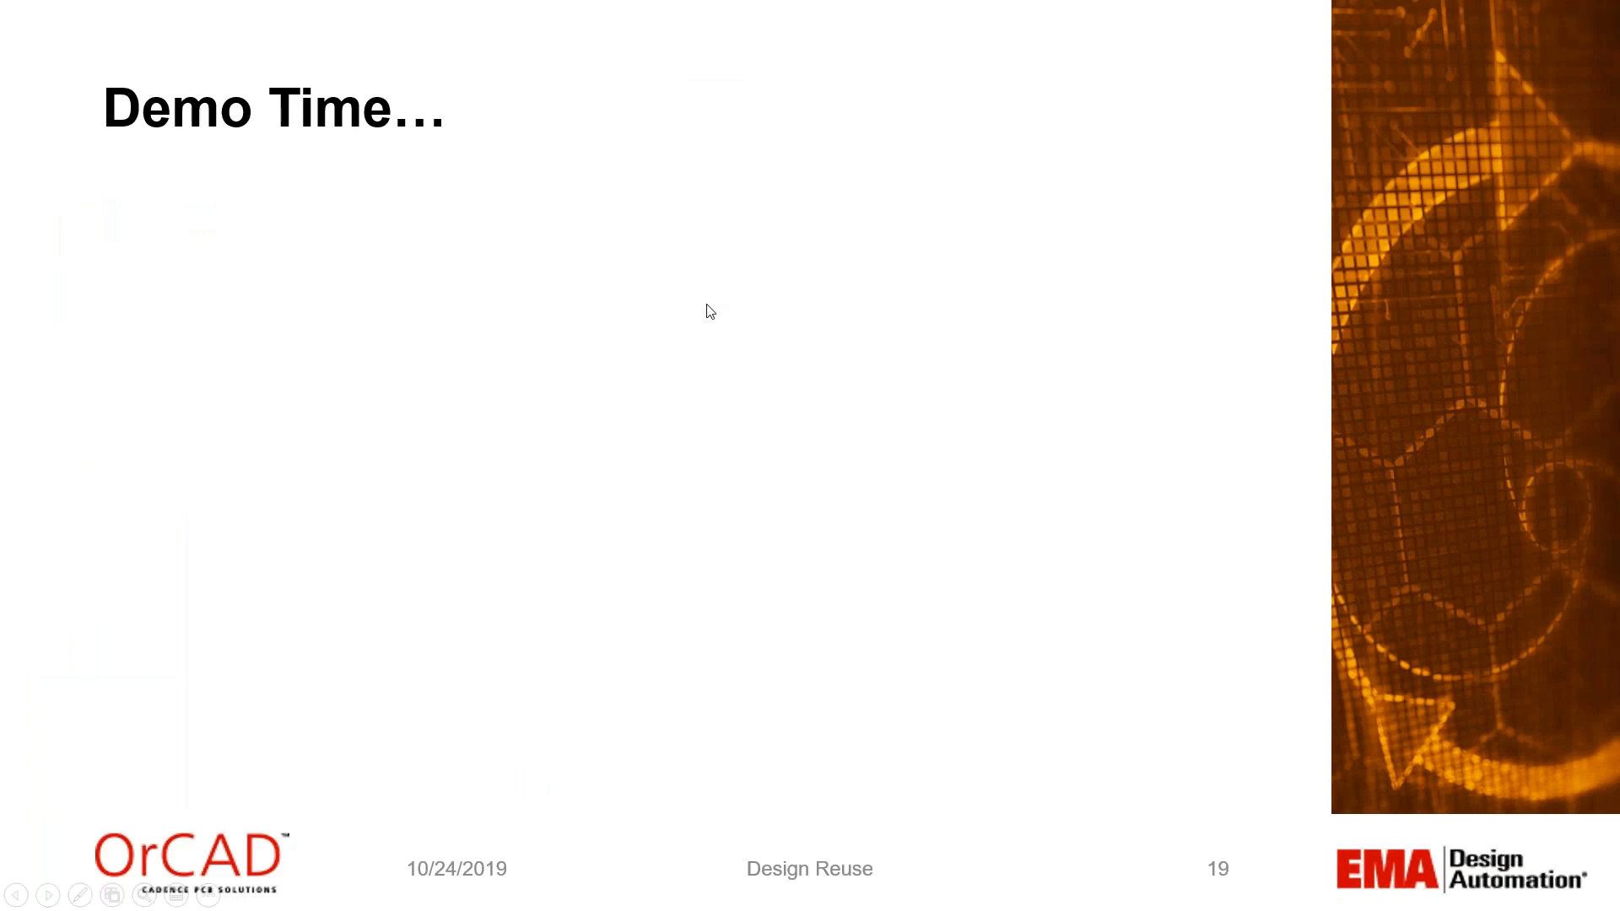
left_click(709, 312)
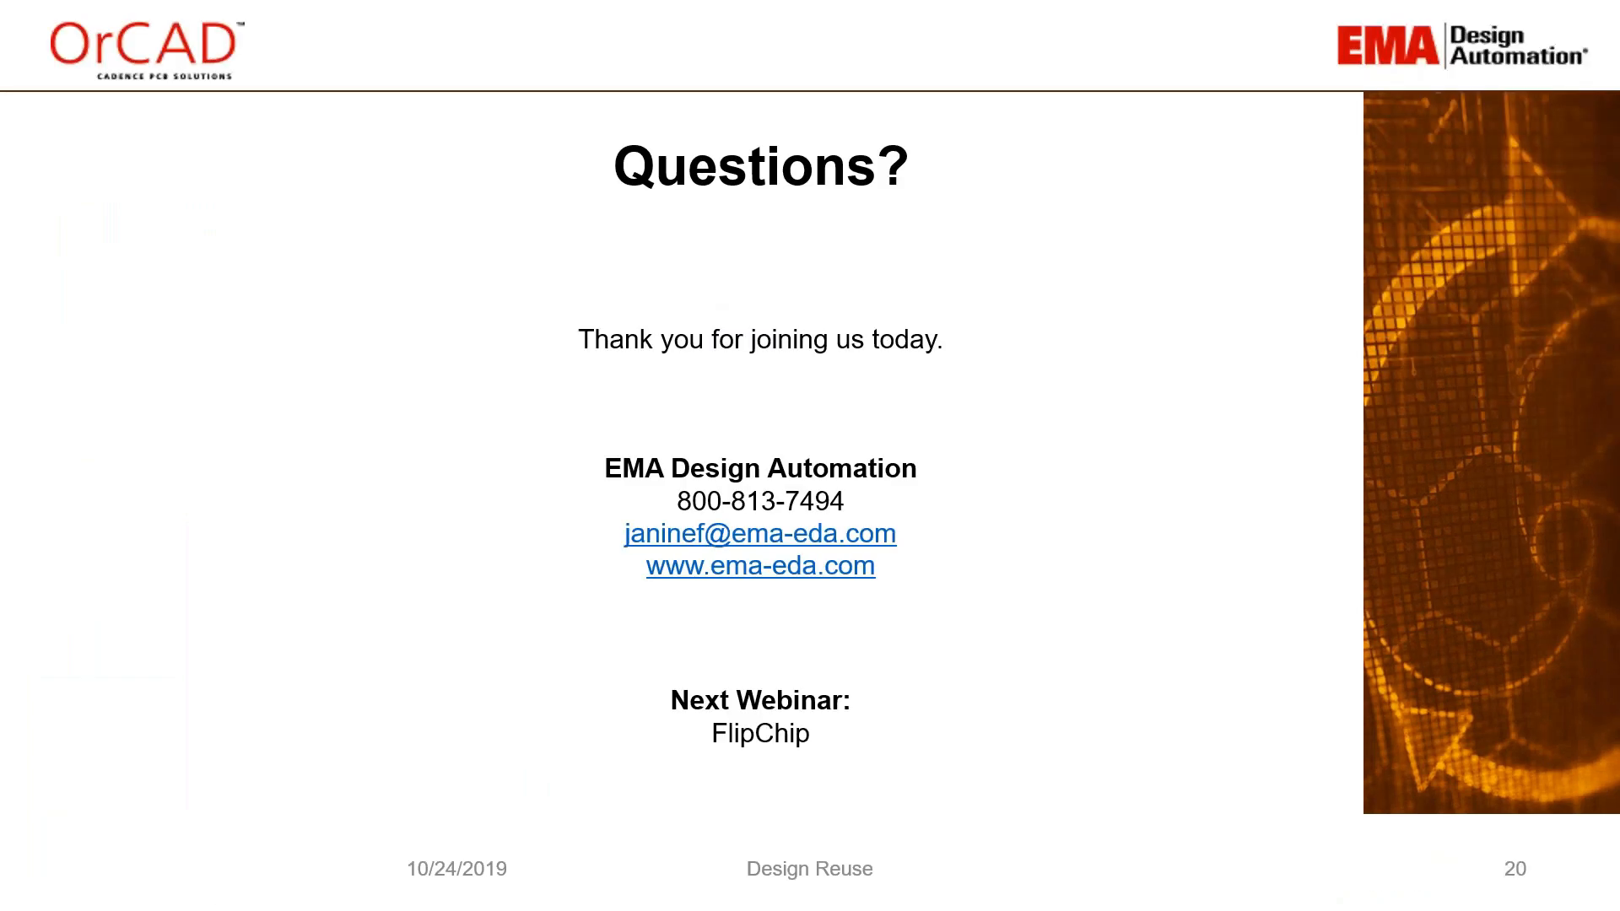